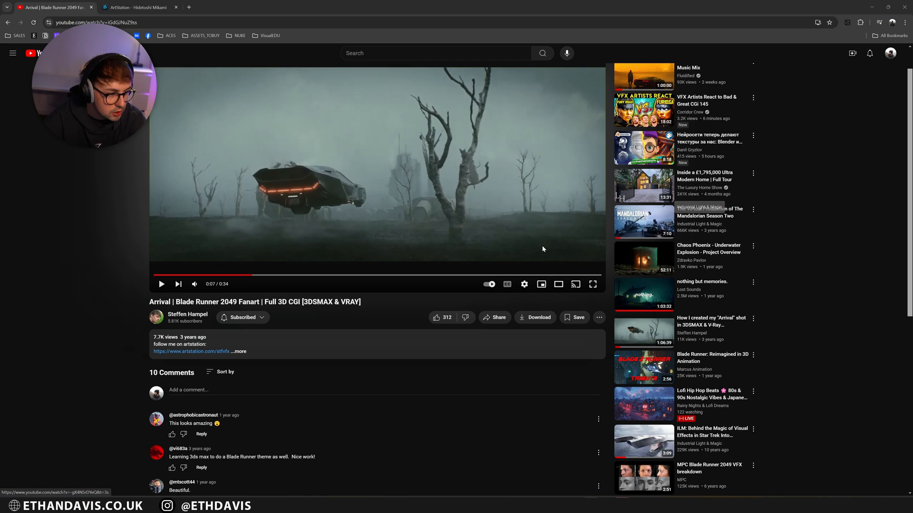
Step: Switch to the reference board and examine the film stills in the Movie Shots group
left_click(273, 349)
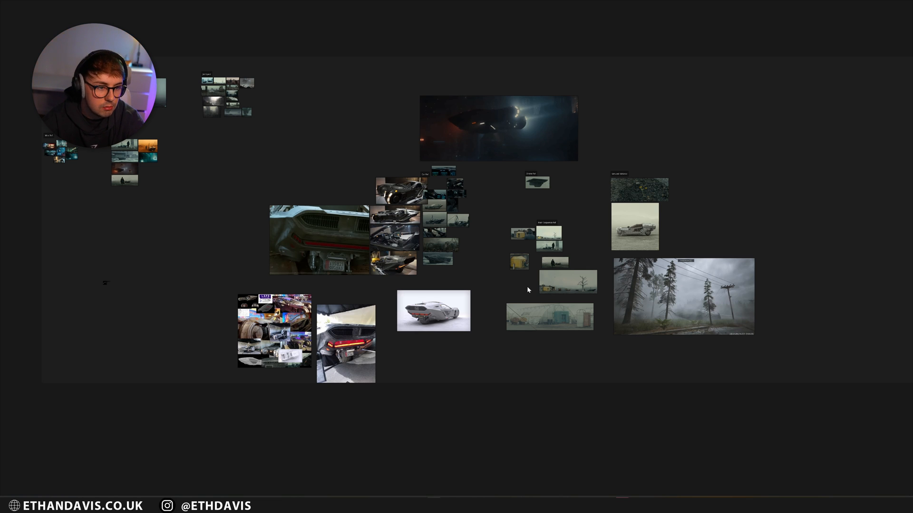
middle_click_drag(191, 215, 268, 267)
scroll(221, 205, "up", 6)
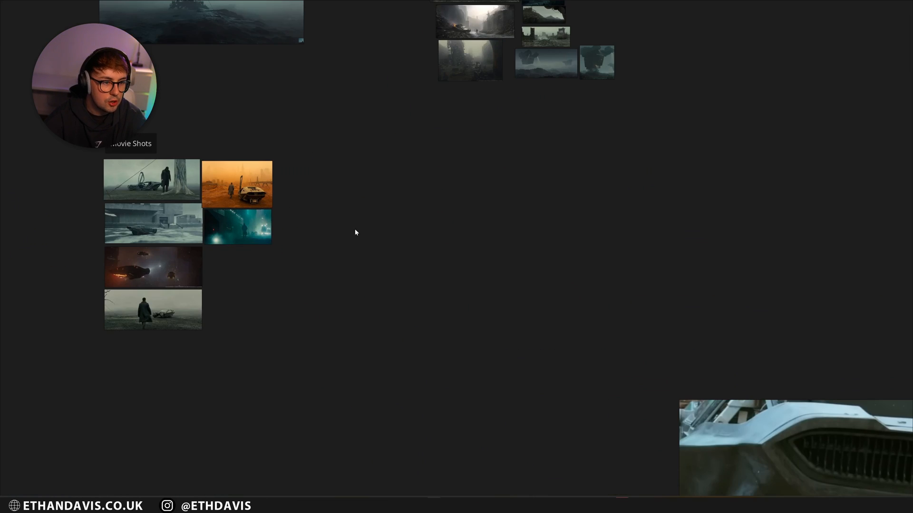
middle_click_drag(440, 136, 376, 368)
scroll(376, 368, "up", 2)
middle_click_drag(416, 336, 794, 102)
scroll(484, 346, "up", 2)
middle_click_drag(483, 346, 566, 302)
scroll(561, 301, "up", 2)
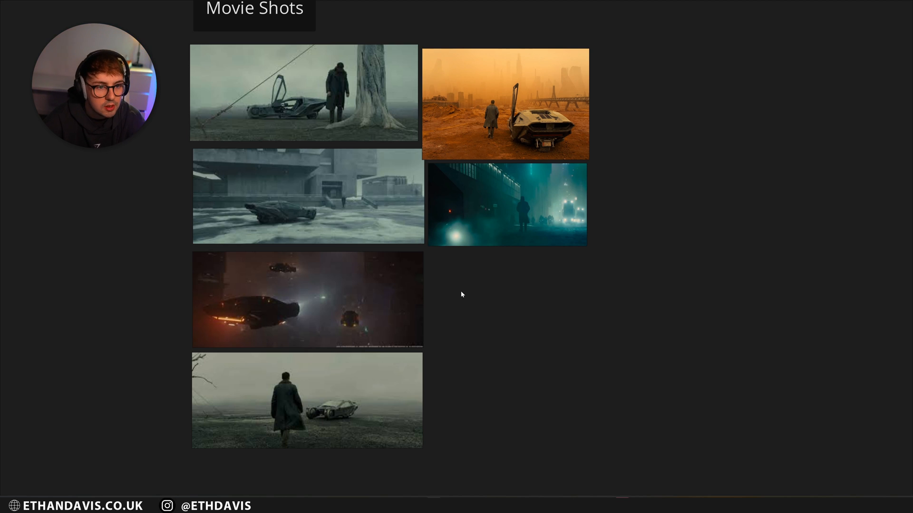
Step: Move the still of the man and car beside the tree trunk out of the Movie Shots group onto empty canvas, enlarged
left_click(334, 293)
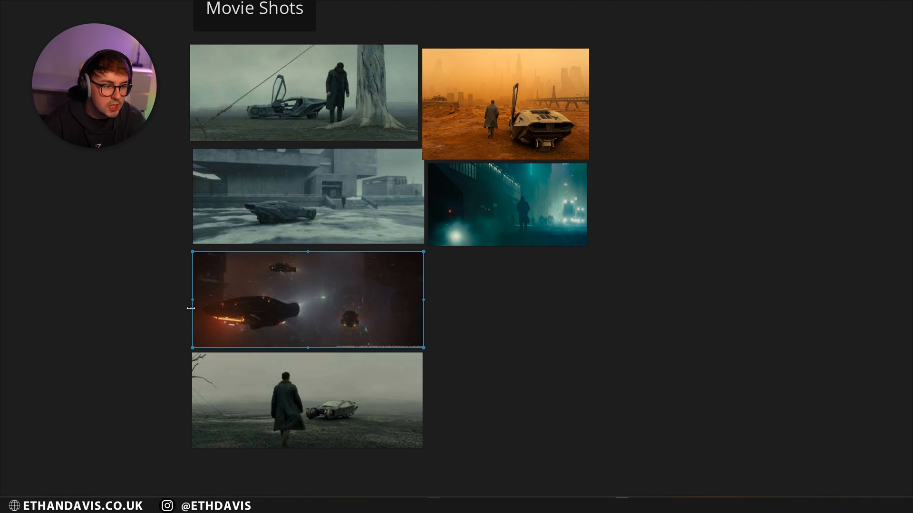
left_click(333, 97)
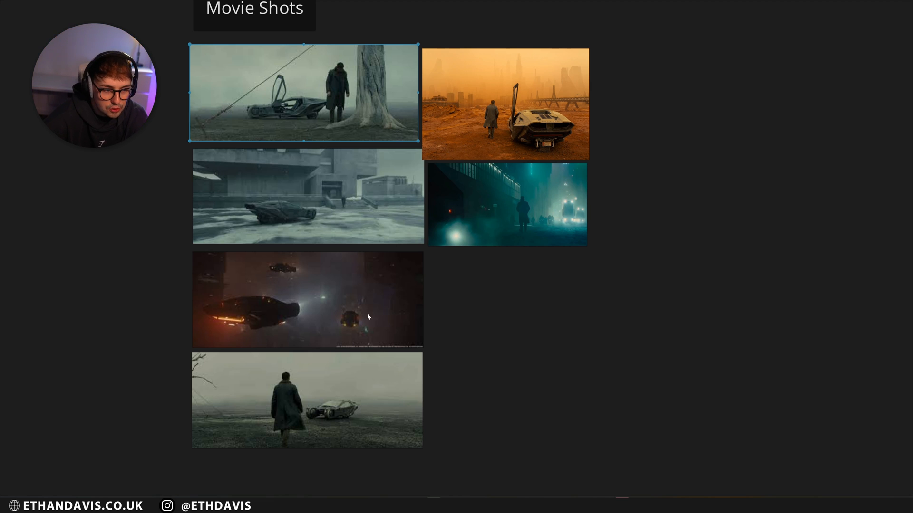
scroll(362, 304, "down", 5)
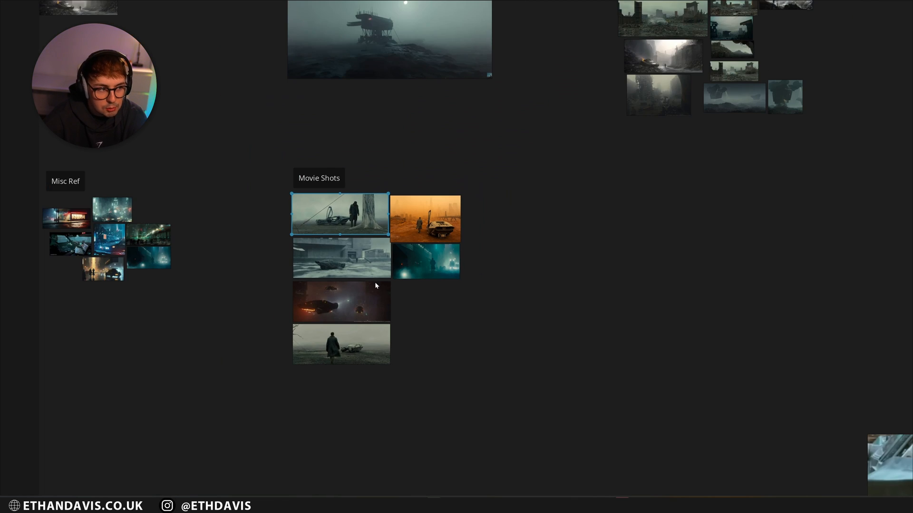
scroll(371, 276, "up", 1)
left_click_drag(322, 209, 699, 357)
middle_click_drag(699, 357, 540, 364)
scroll(532, 314, "down", 3)
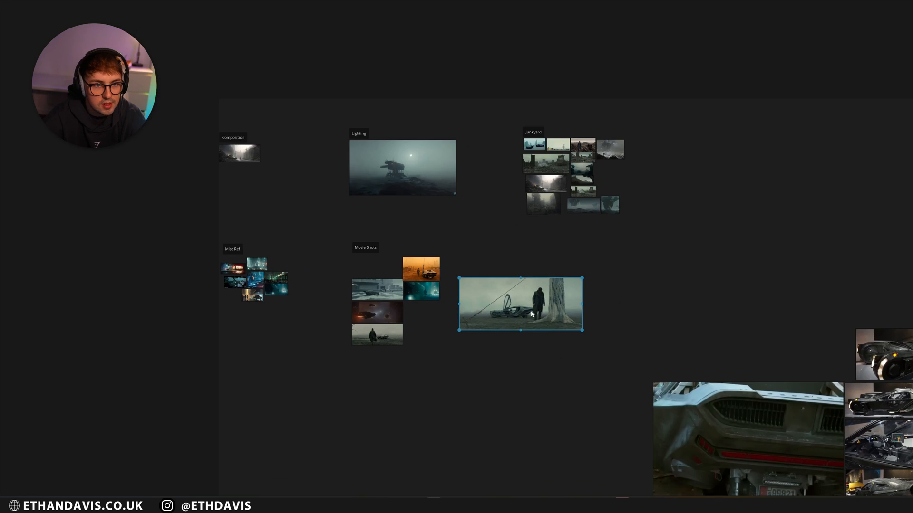
Step: Examine the wide Main Sequence Ref still, from the yellow-fronted building and rusty truck across to the dead tree and parked car
middle_click_drag(624, 385, 580, 344)
scroll(581, 343, "down", 3)
middle_click_drag(659, 390, 592, 269)
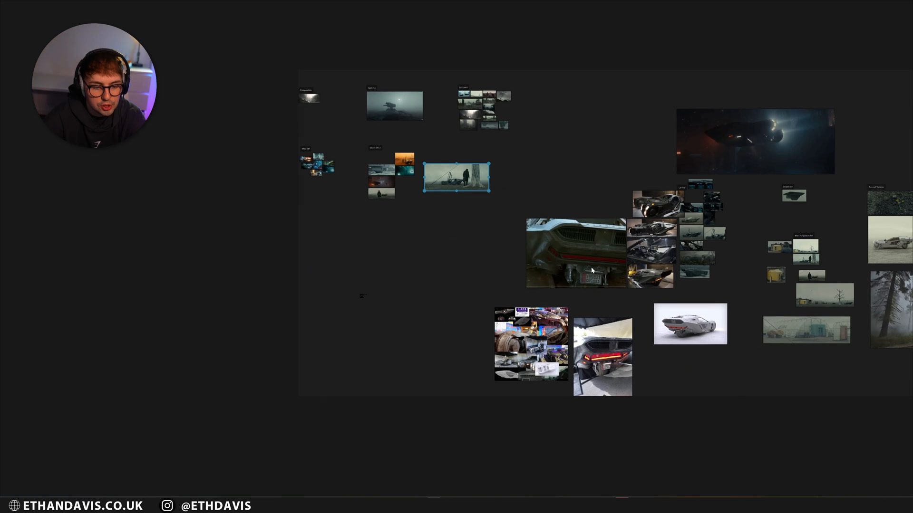
middle_click_drag(679, 287, 506, 330)
scroll(520, 284, "up", 5)
scroll(511, 260, "up", 2)
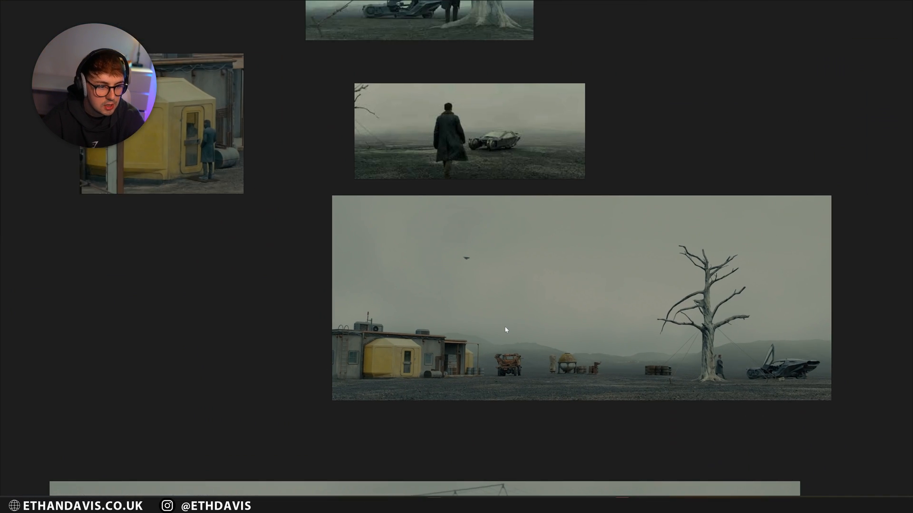
scroll(507, 329, "up", 2)
middle_click_drag(538, 387, 493, 332)
scroll(492, 332, "up", 1)
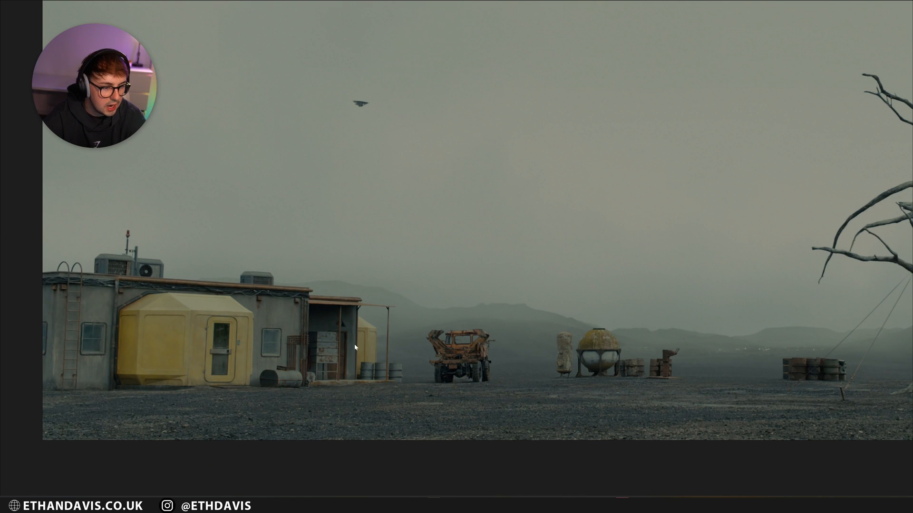
scroll(354, 347, "down", 1)
middle_click_drag(566, 326, 300, 332)
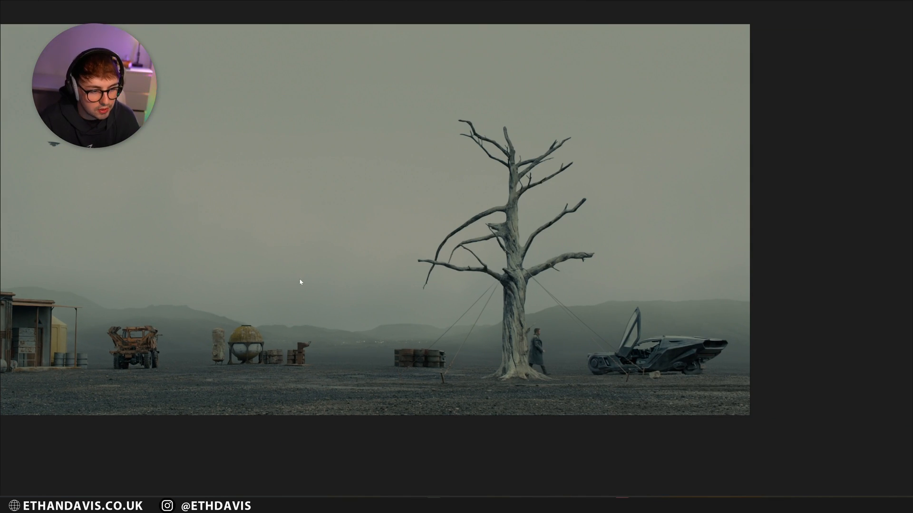
middle_click_drag(197, 334, 468, 346)
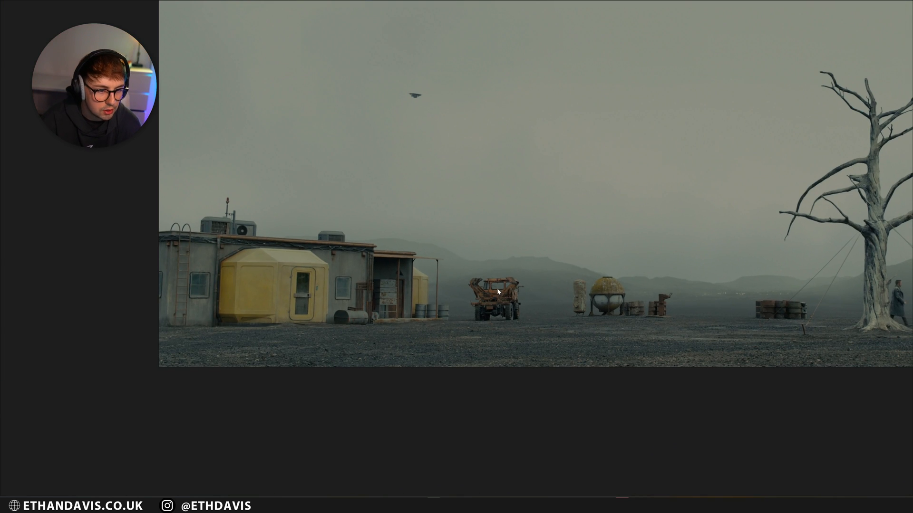
middle_click_drag(731, 309, 599, 295)
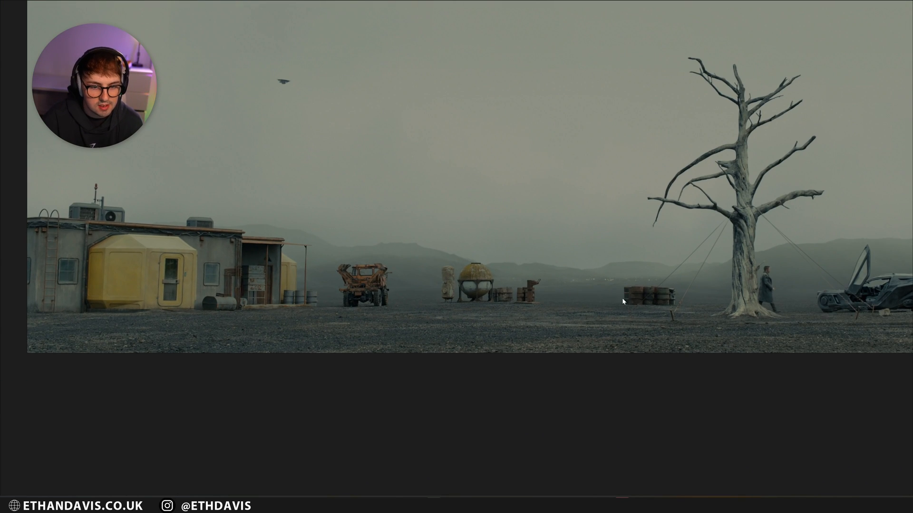
Step: Survey the Main Sequence Ref, Drone Ref, Ground Material and Car Ref groups across the reference board
scroll(671, 272, "down", 5)
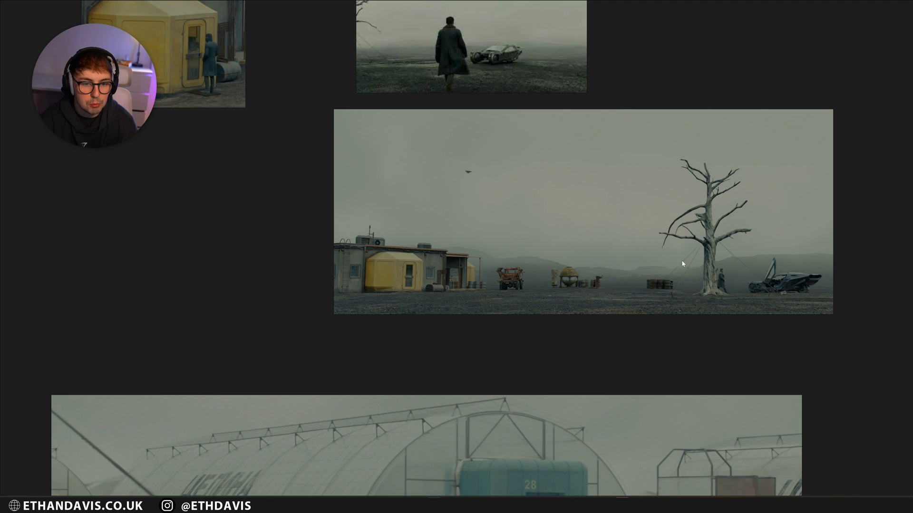
scroll(670, 275, "down", 3)
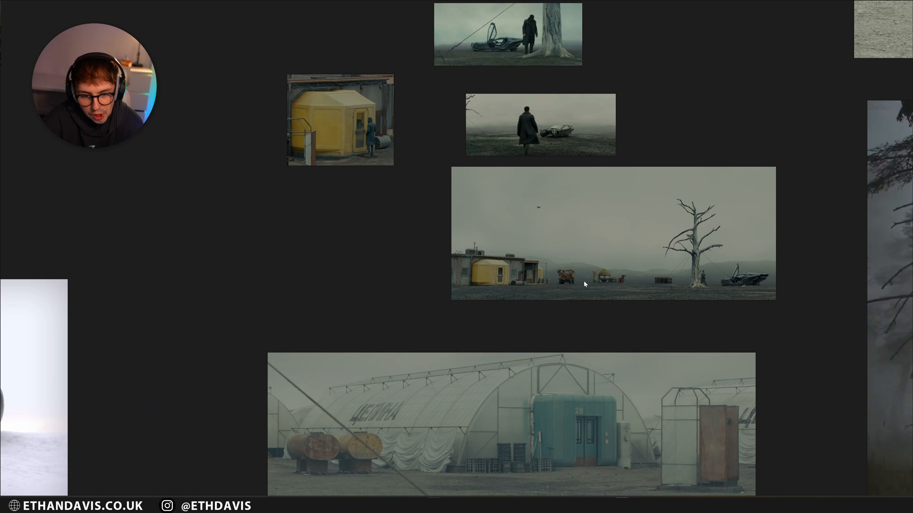
scroll(568, 284, "down", 8)
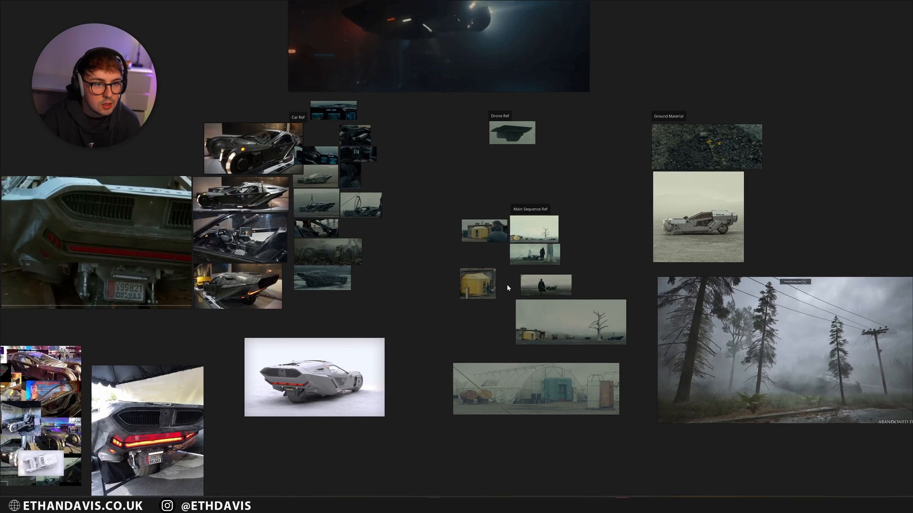
middle_click_drag(509, 284, 644, 321)
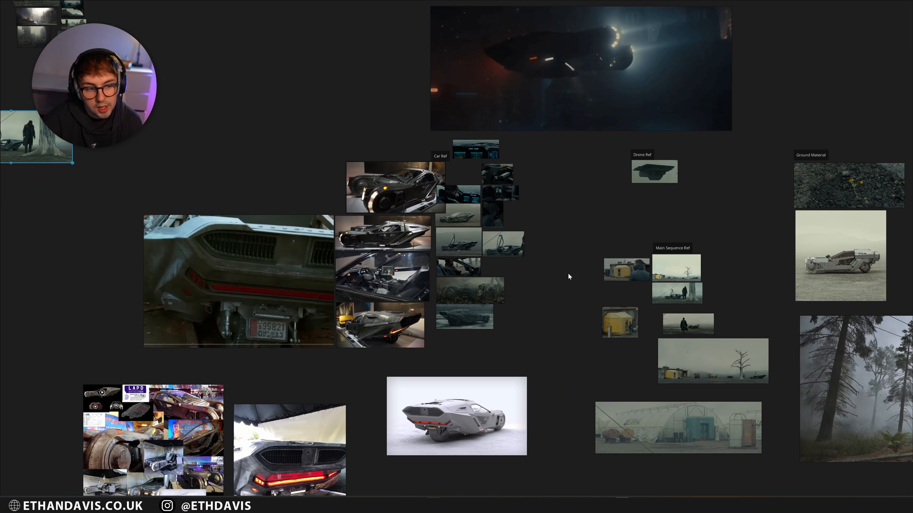
scroll(428, 243, "up", 5)
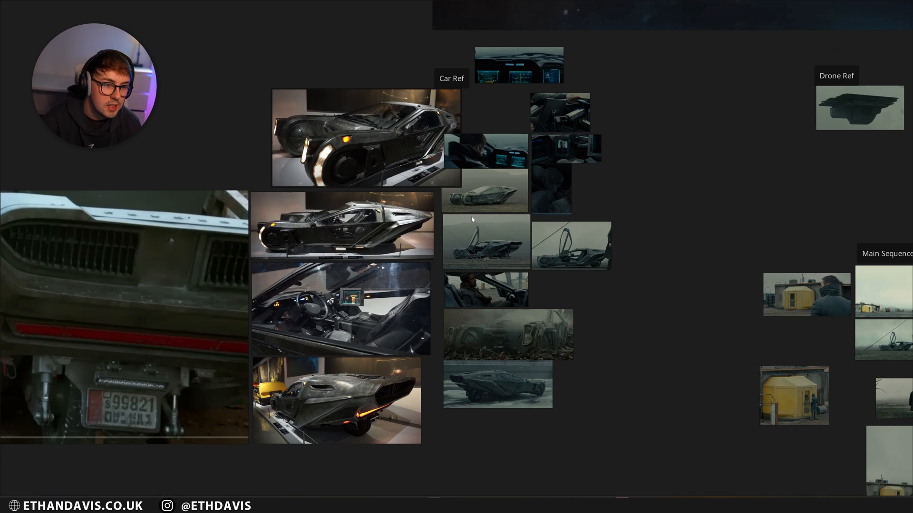
scroll(472, 220, "down", 3)
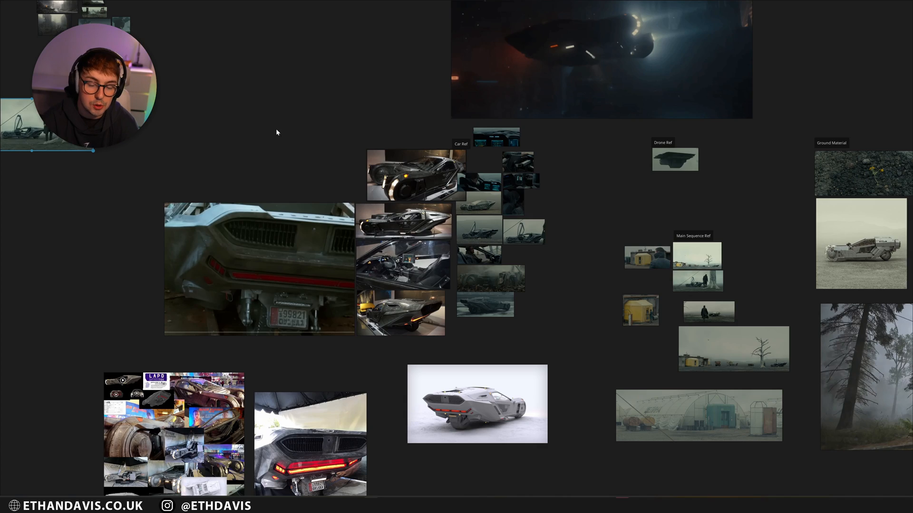
Step: Switch to the ArtStation portfolio in the browser and open the SPINNER (BLADE RUNNER 2049) artwork
key("alt+Tab")
left_click(136, 7)
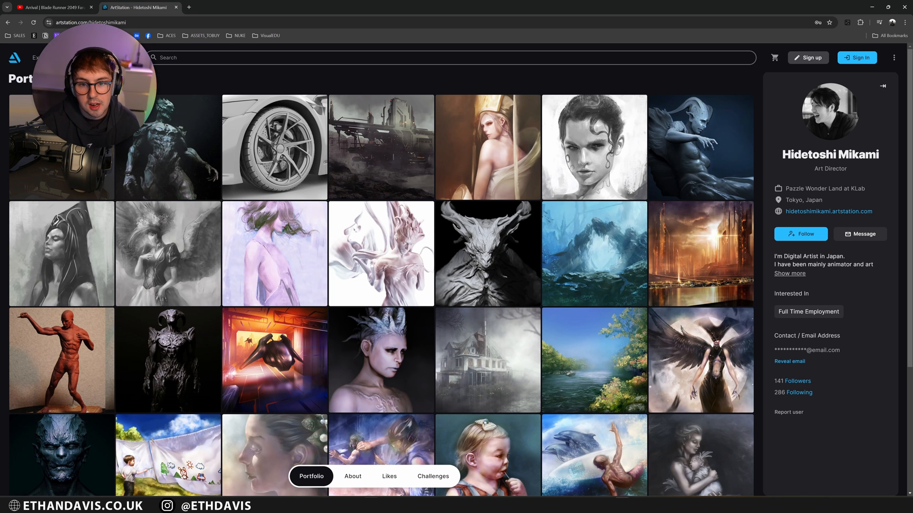
scroll(581, 249, "down", 2)
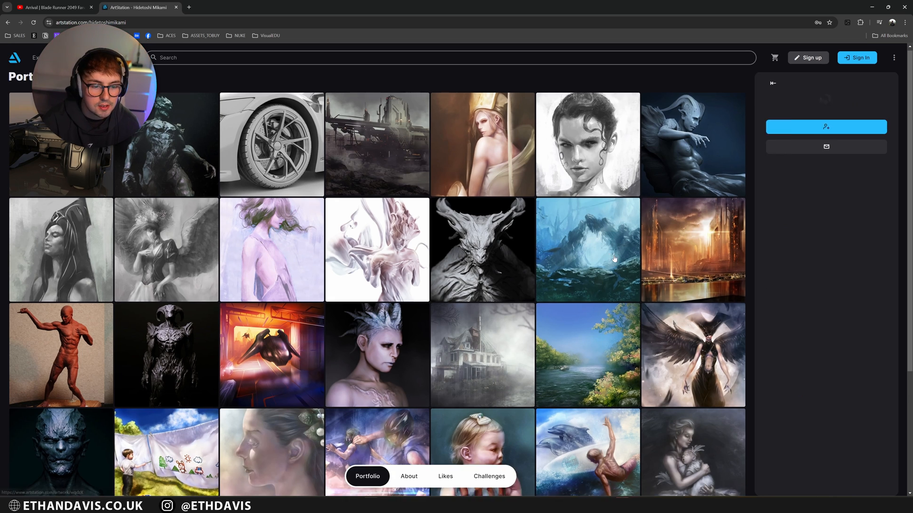
scroll(580, 249, "up", 2)
left_click(102, 164)
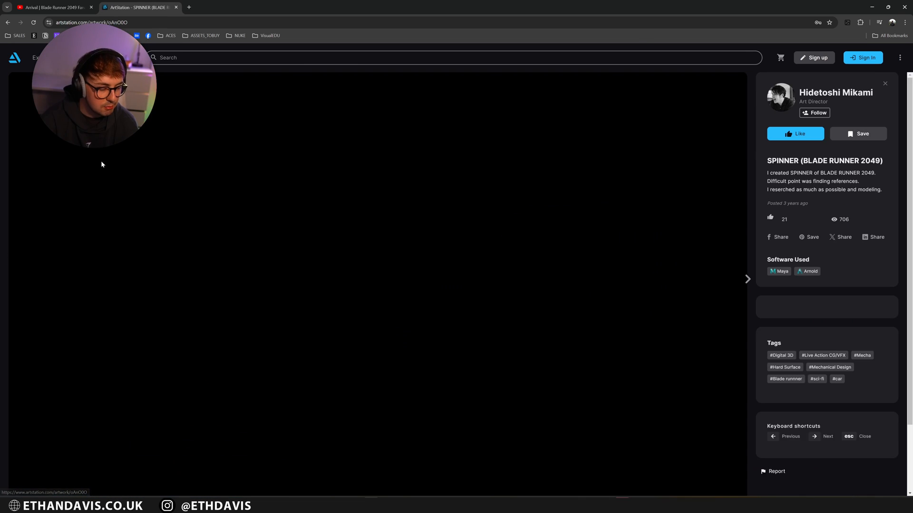
left_click(747, 279)
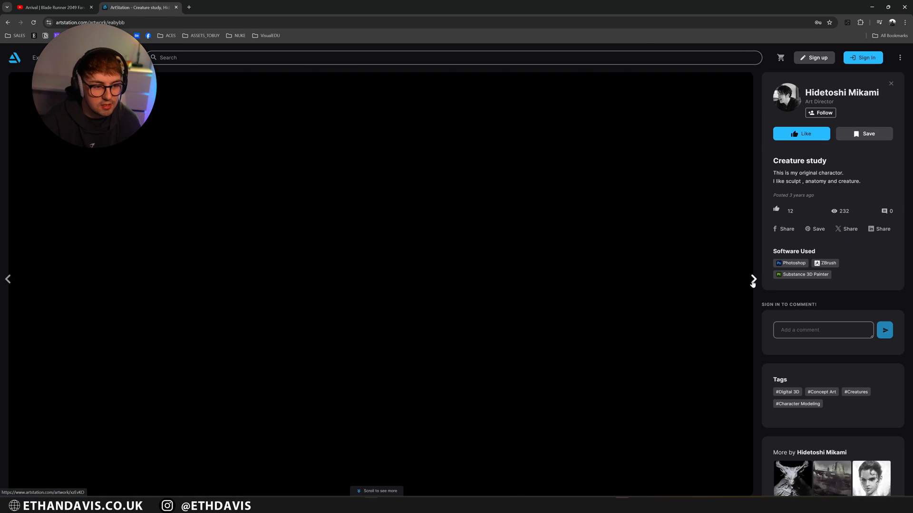
left_click(9, 279)
Step: Examine the Spinner artwork's exterior and interior renders and wireframes, down to the rear wireframe and open-door render
scroll(426, 346, "down", 8)
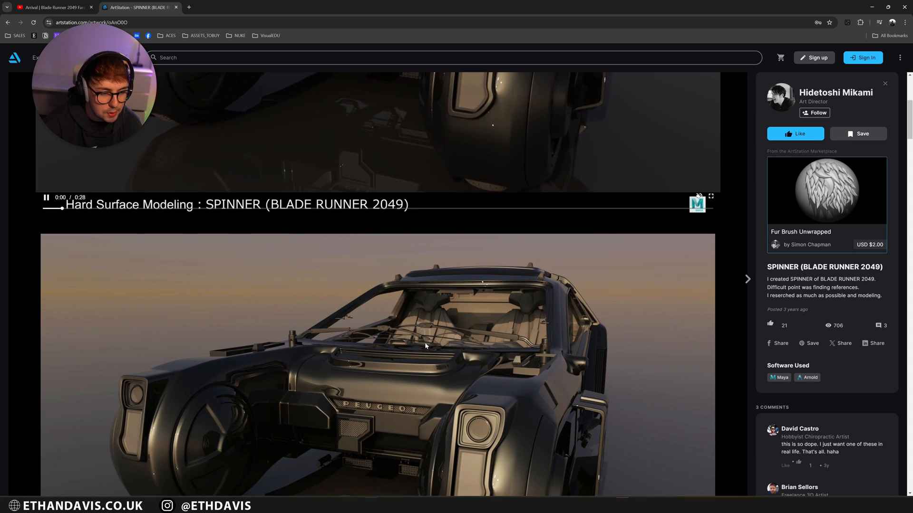
scroll(425, 346, "down", 15)
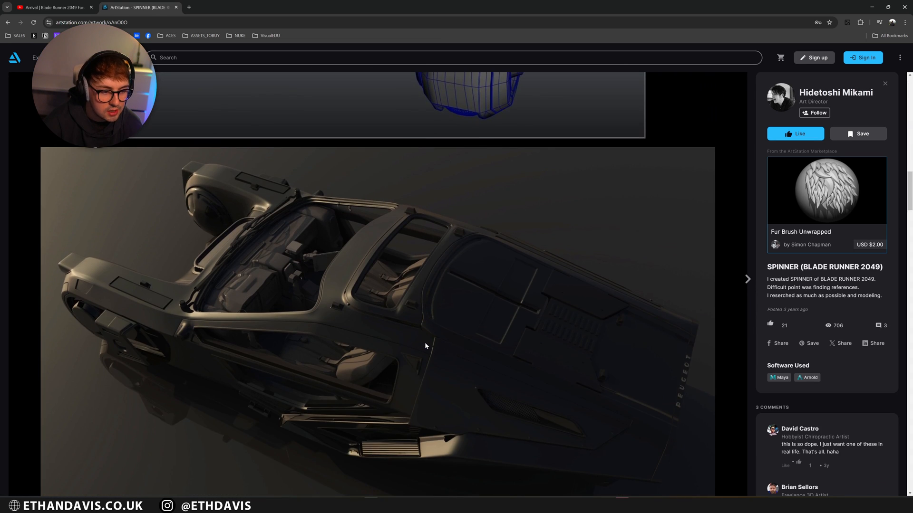
scroll(426, 346, "down", 12)
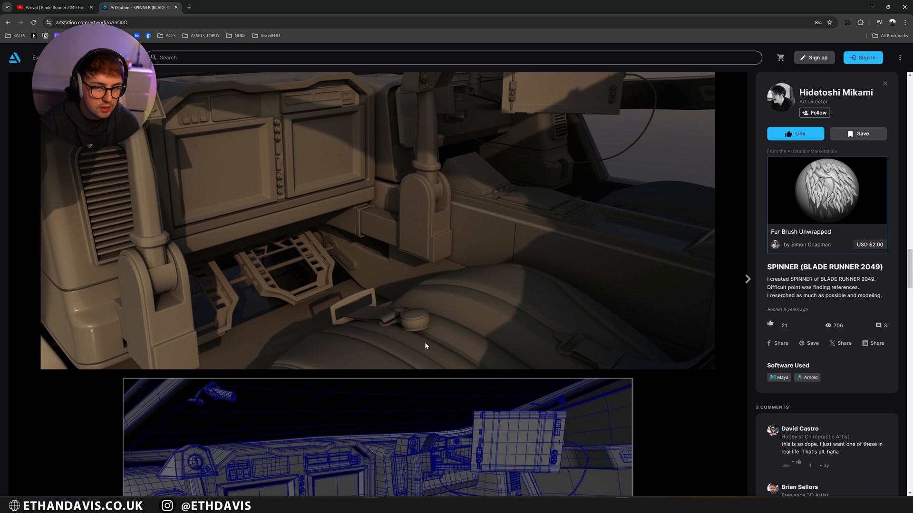
scroll(425, 346, "down", 8)
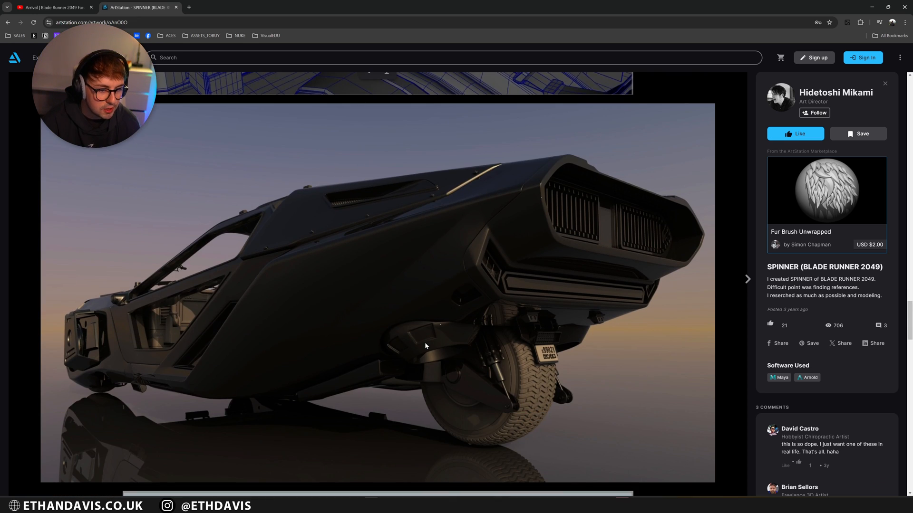
scroll(426, 346, "down", 2)
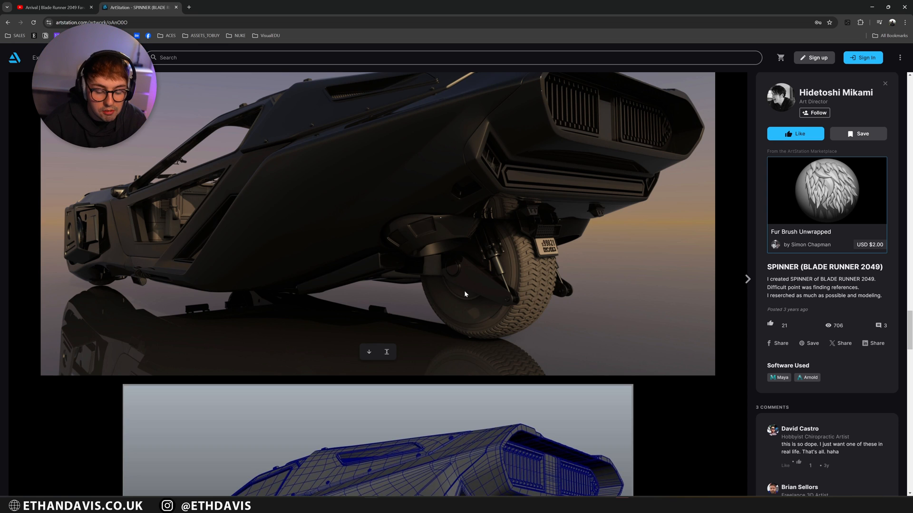
scroll(464, 291, "down", 6)
scroll(459, 292, "down", 2)
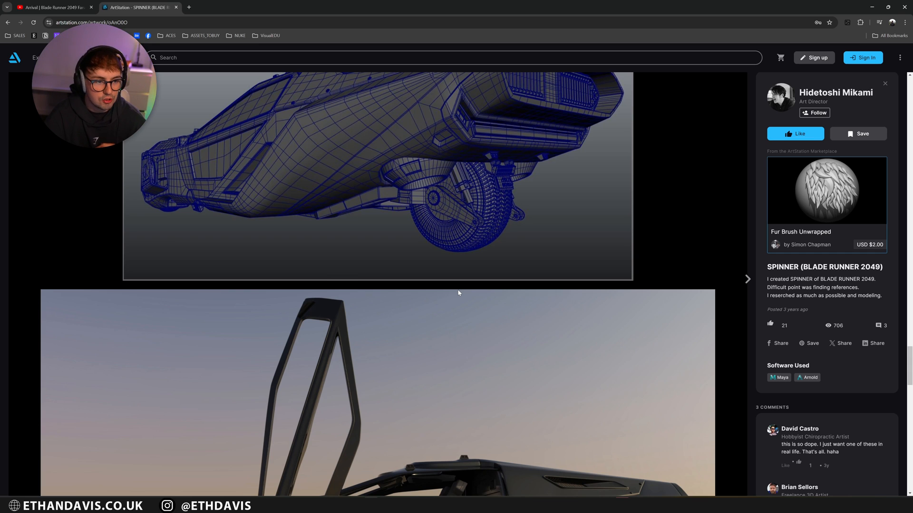
scroll(444, 160, "up", 2)
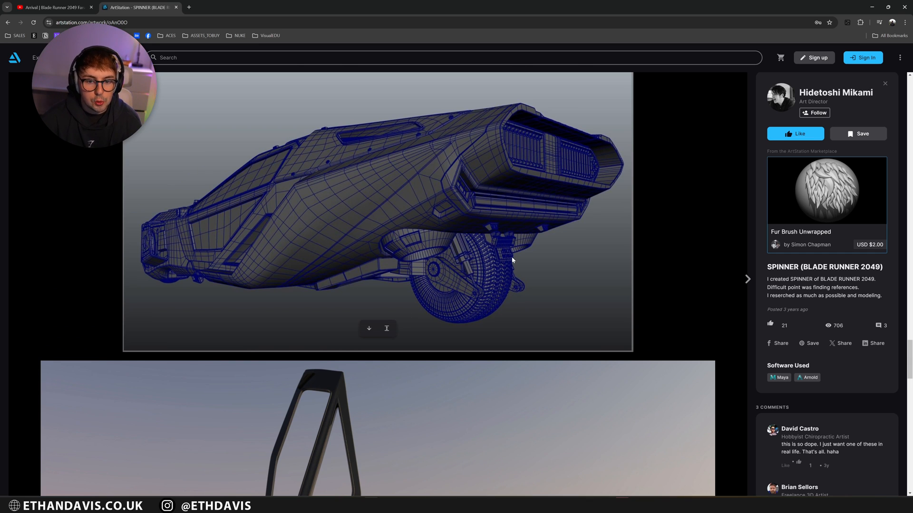
scroll(489, 352, "down", 3)
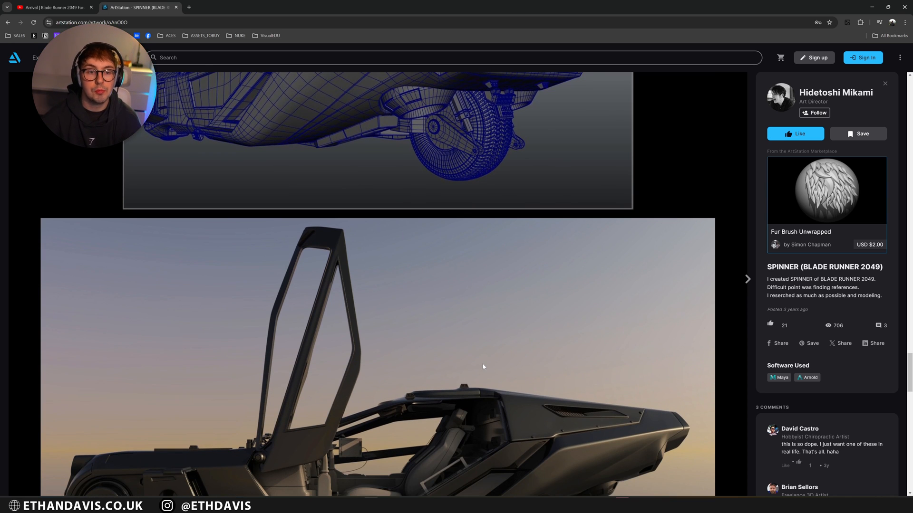
Step: Switch back to the reference board, maximize its window and frame the Car Ref group
left_click(434, 505)
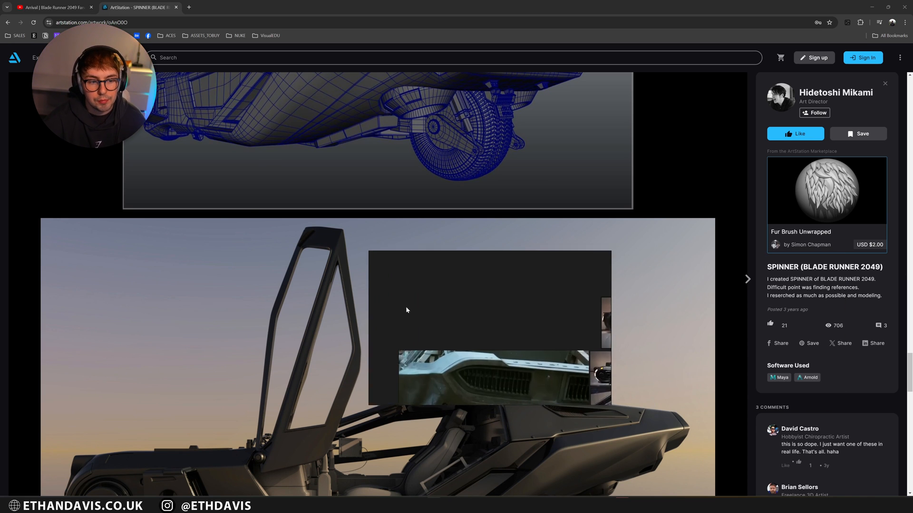
key("ctrl+f")
scroll(397, 306, "down", 2)
scroll(470, 335, "up", 5)
scroll(453, 291, "down", 2)
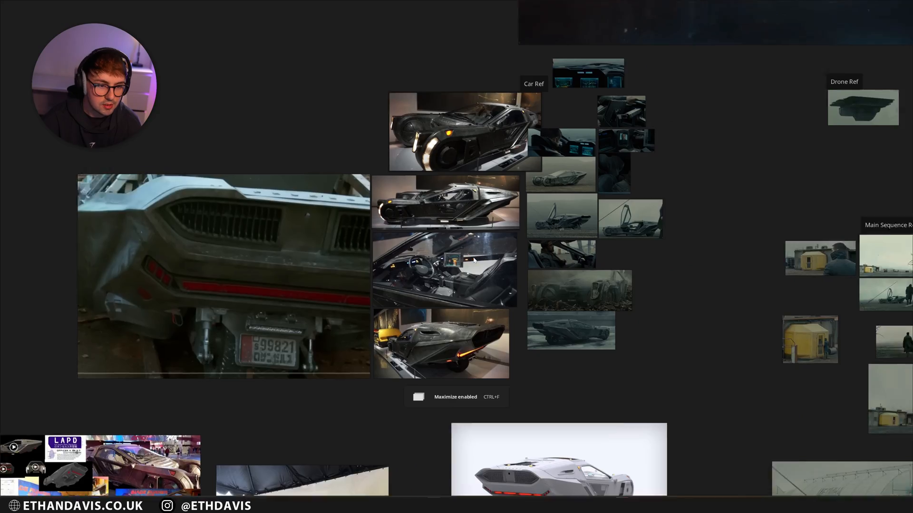
Step: Examine the exhibition photos of the car in the Car Ref group up close, from the rear and the side
scroll(441, 428, "up", 6)
scroll(406, 411, "down", 3)
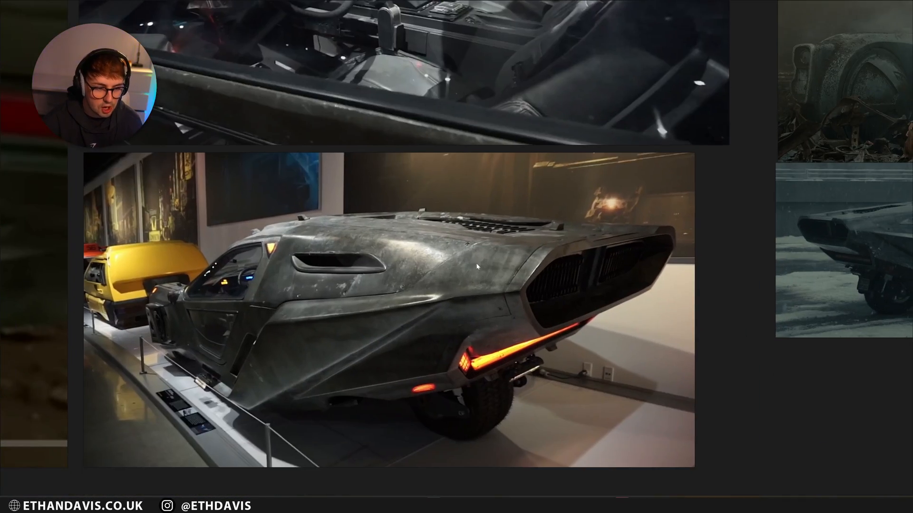
middle_click_drag(428, 143, 395, 361)
scroll(444, 342, "up", 4)
scroll(445, 341, "up", 2)
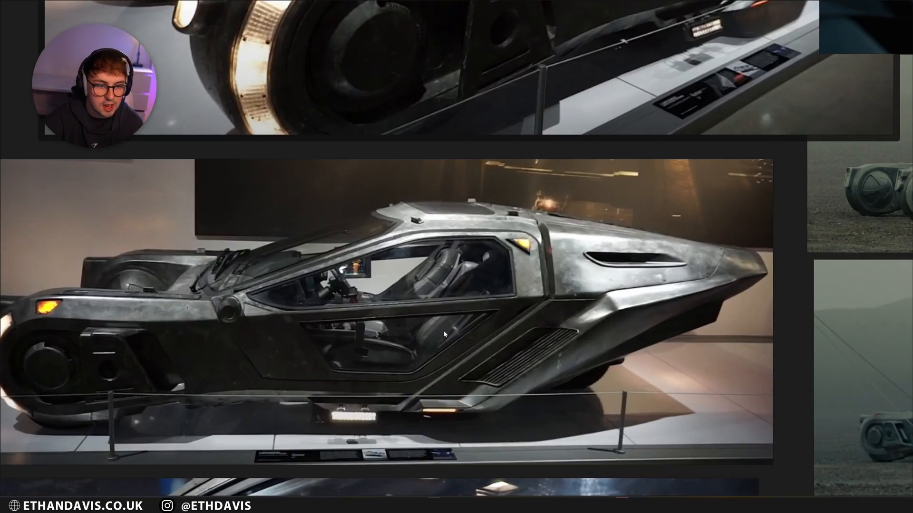
Step: Examine the film stills in the Car Ref group that show the car on the ground, its open door and its interior
scroll(458, 294, "down", 2)
middle_click_drag(527, 146, 364, 304)
scroll(518, 340, "up", 2)
scroll(366, 305, "down", 3)
middle_click_drag(523, 365, 361, 304)
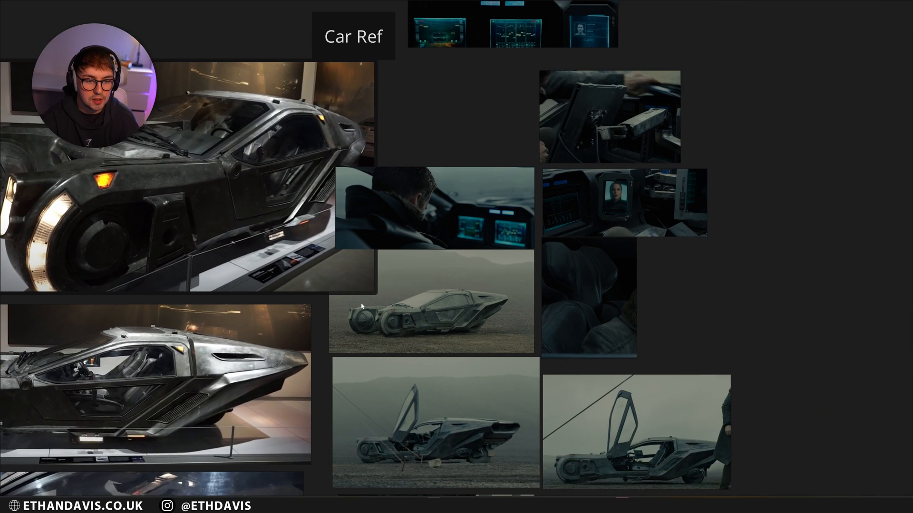
scroll(458, 344, "up", 4)
scroll(458, 343, "down", 2)
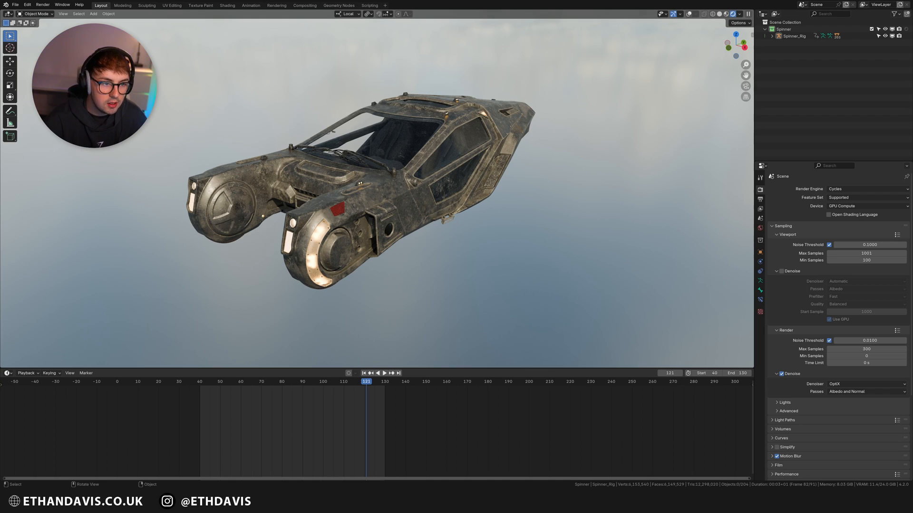
Step: Switch on the viewport overlays, select the Spinner rig, and put it in Pose Mode with X-ray display enabled
middle_click_drag(528, 164, 405, 149)
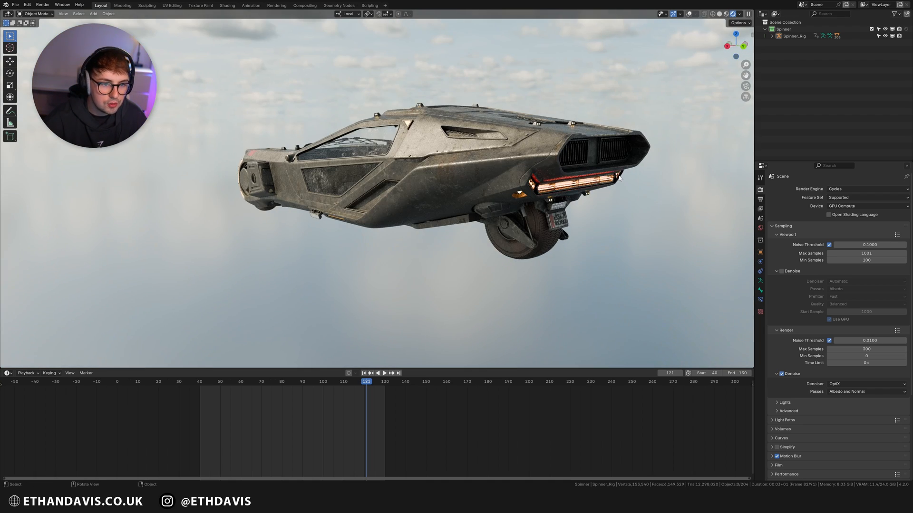
middle_click_drag(619, 178, 563, 191)
scroll(575, 211, "up", 5)
scroll(544, 229, "up", 3)
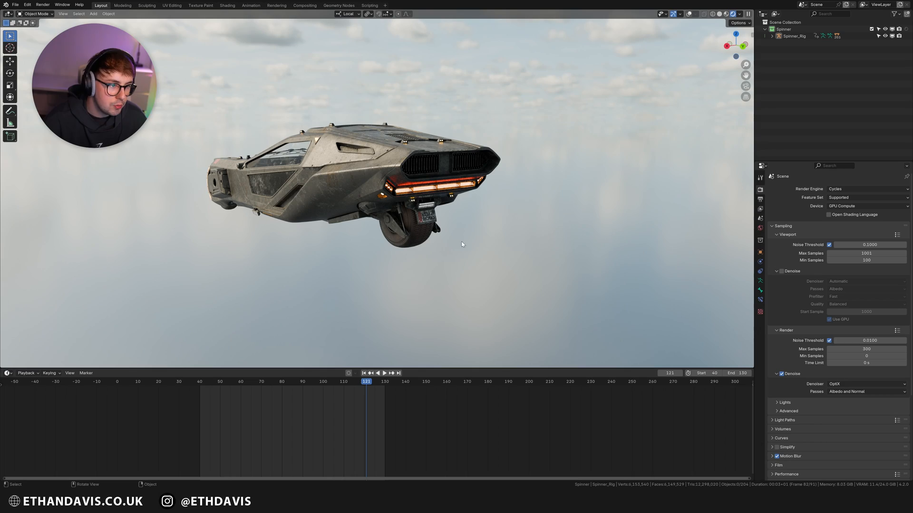
key("shift+alt+z")
middle_click_drag(461, 242, 493, 260)
left_click(493, 260)
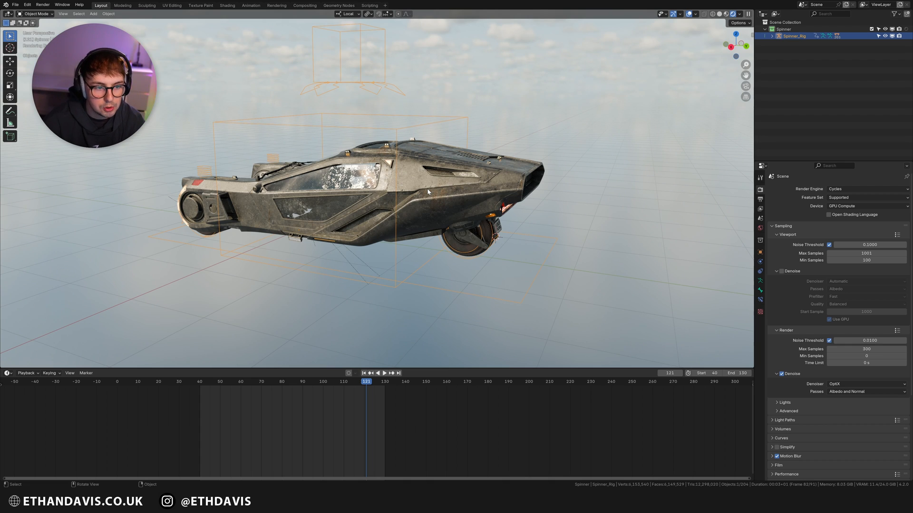
left_click(36, 13)
left_click(31, 36)
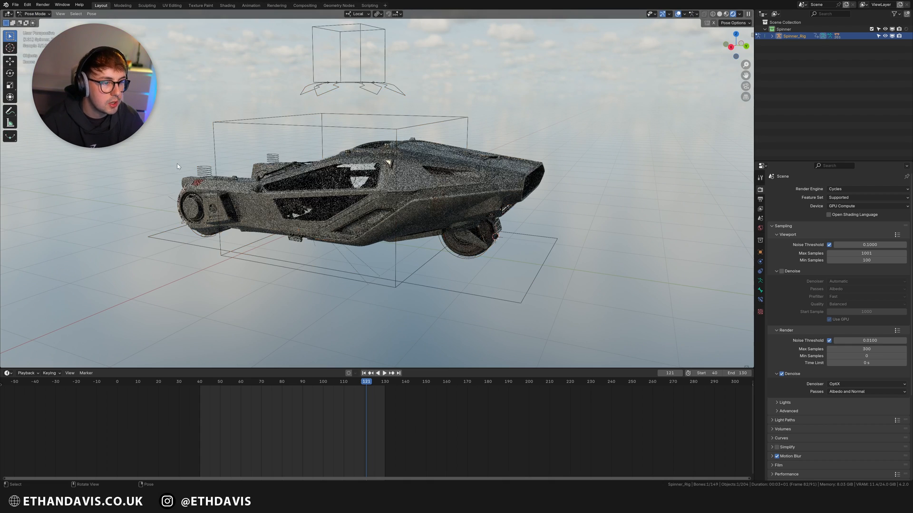
key("alt+z")
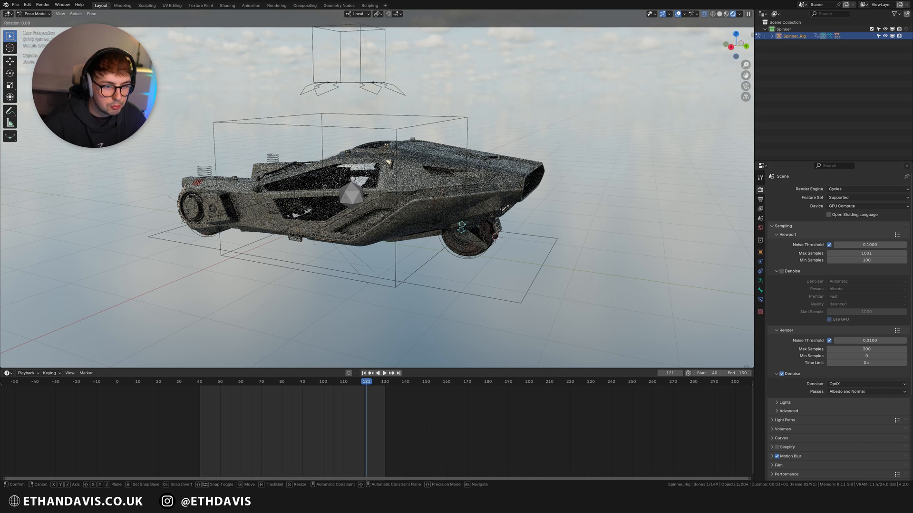
Step: Try moving the rear wheel's control bone freely and along its local Z axis
key("g")
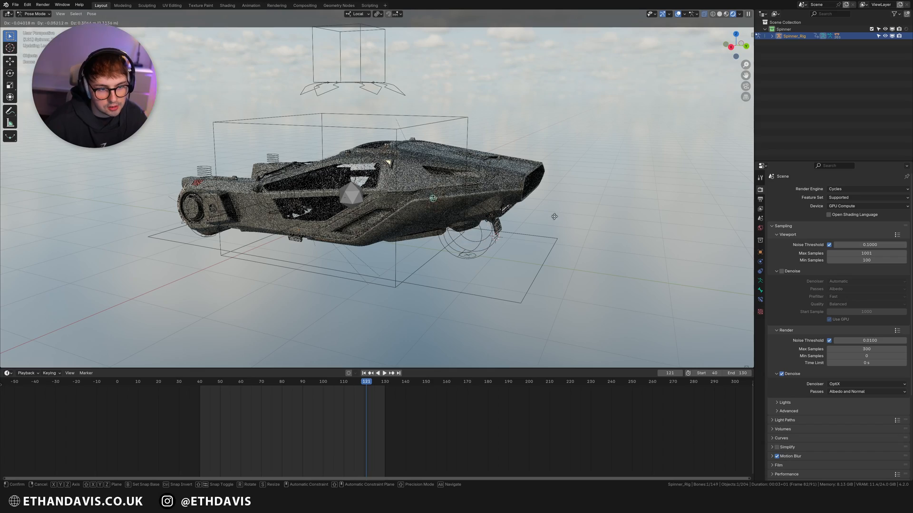
right_click(555, 231)
middle_click_drag(555, 231, 544, 238)
scroll(544, 238, "up", 3)
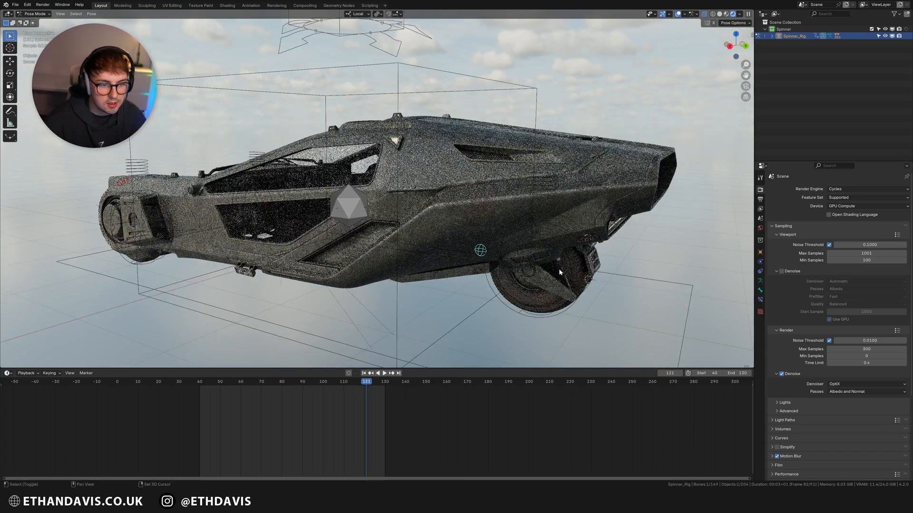
middle_click_drag(559, 269, 396, 196, "shift")
scroll(396, 196, "up", 2)
scroll(396, 196, "up", 3)
key("g")
key("z")
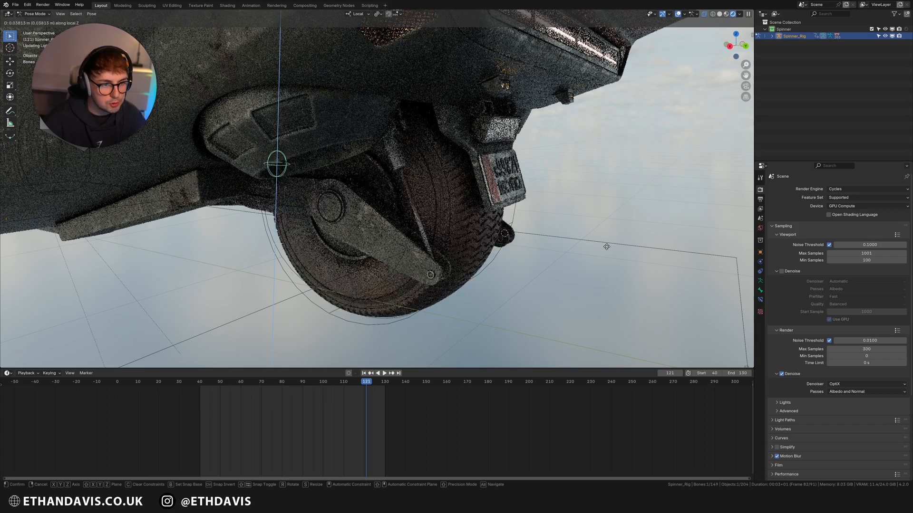
left_click(600, 218)
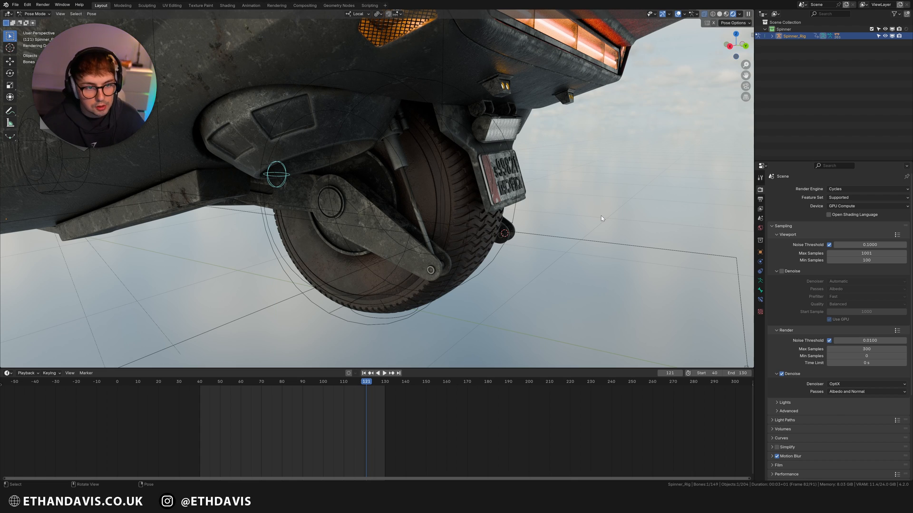
Step: Try moving and rotating the Spinner rig's body box, overhead controls and ground-level root control
scroll(601, 218, "down", 10)
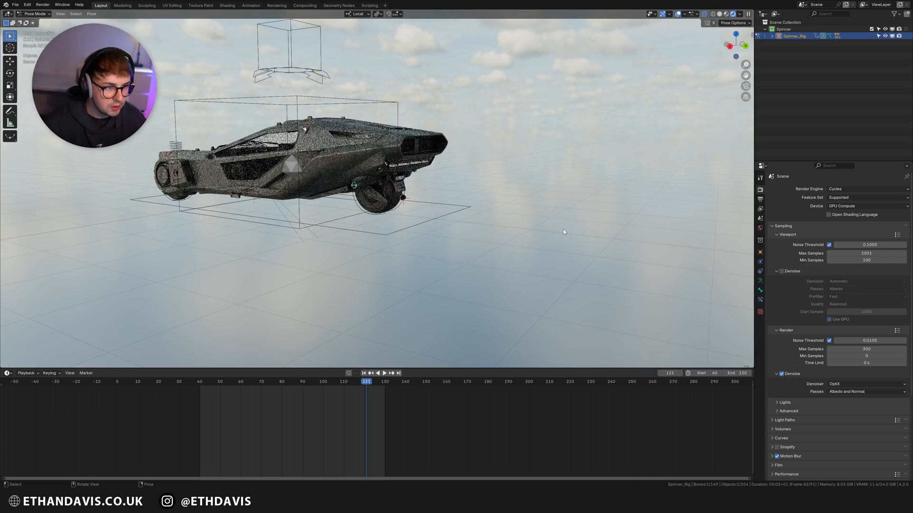
key("g")
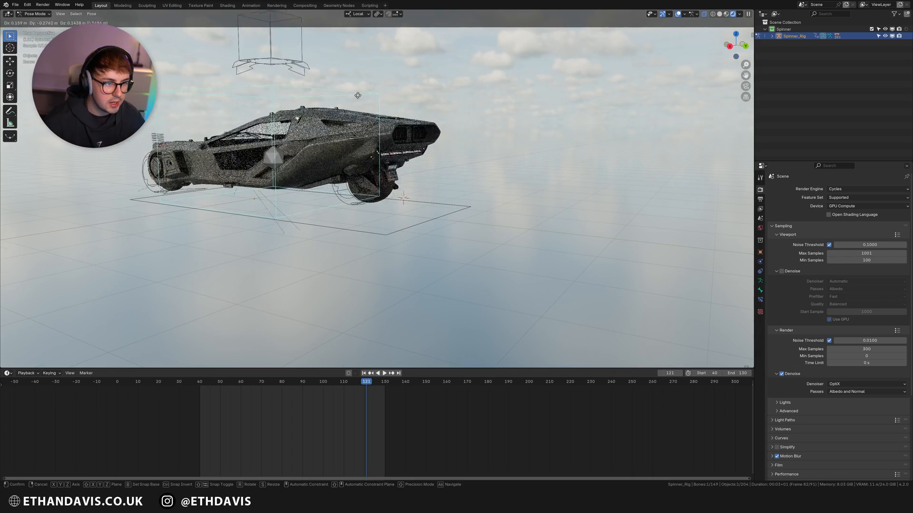
key("r")
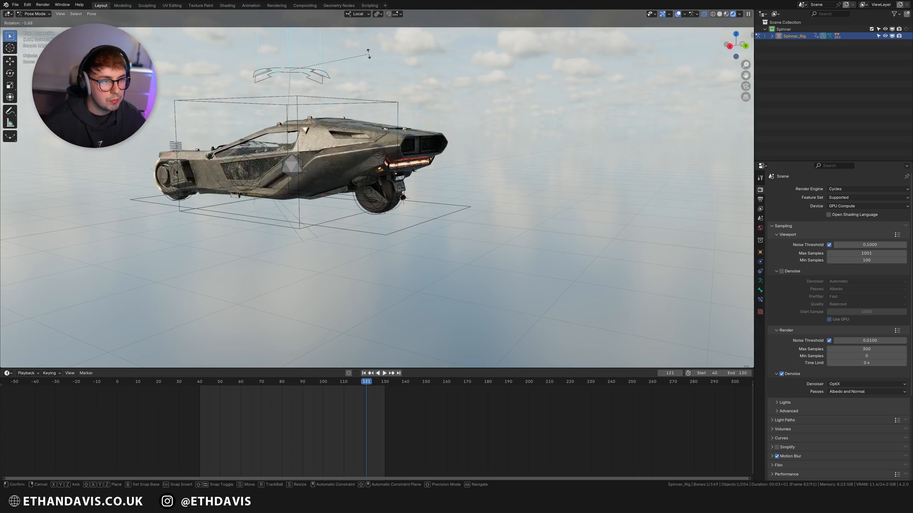
key("g")
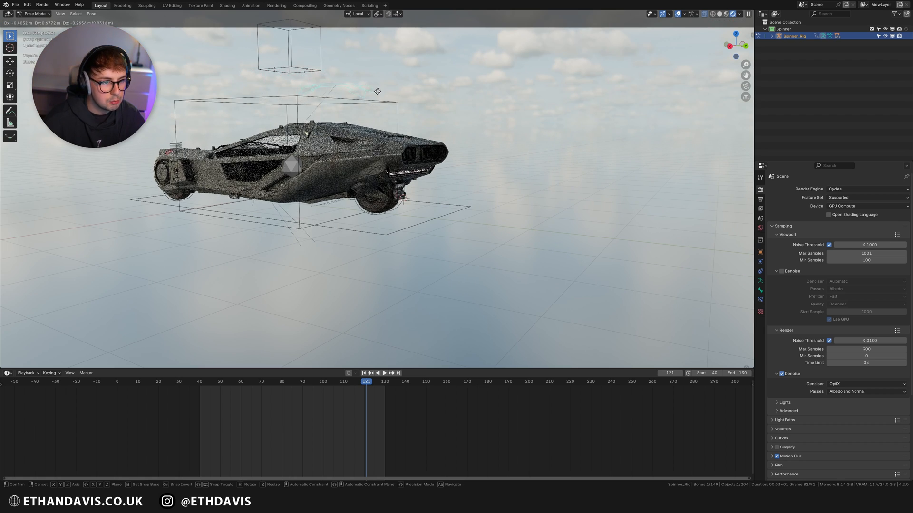
left_click(362, 87)
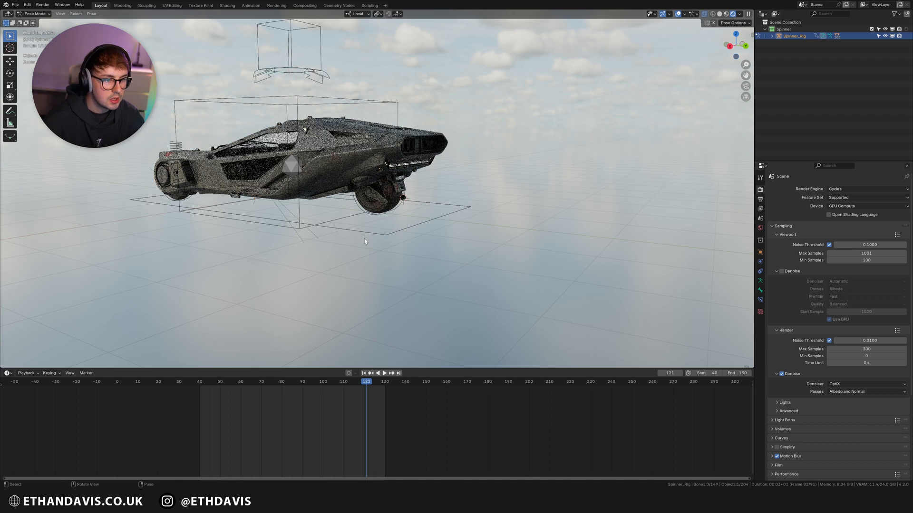
key("g")
right_click(352, 226)
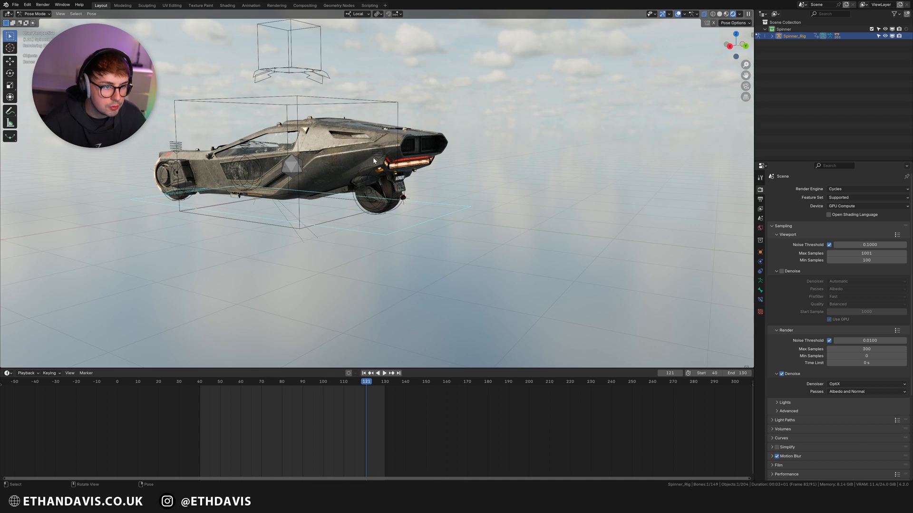
Step: Try moving the coil-shaped controls above the Spinner's rear and front wheels
key("g")
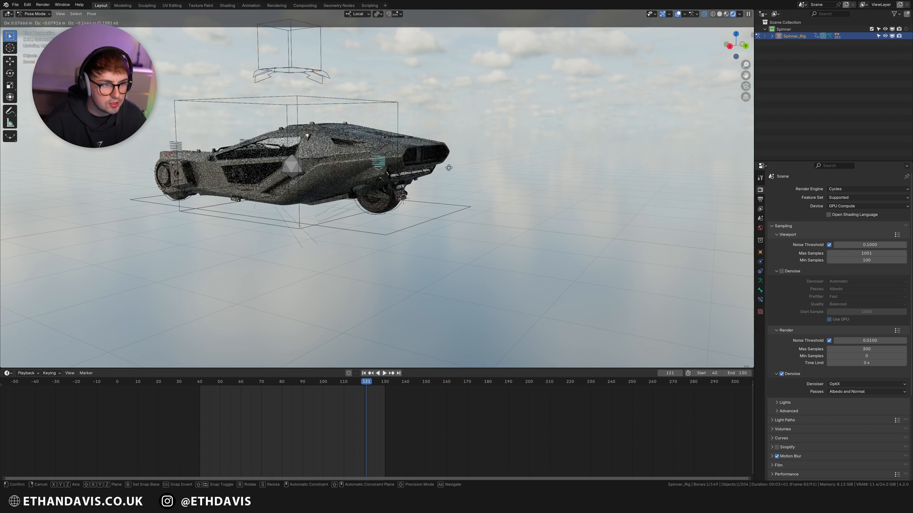
left_click(448, 165)
left_click(178, 147)
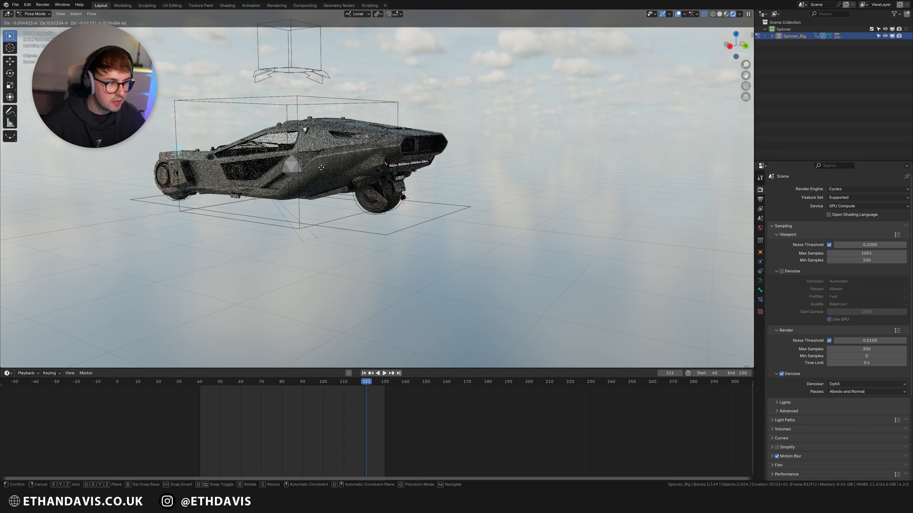
middle_click_drag(320, 166, 227, 237)
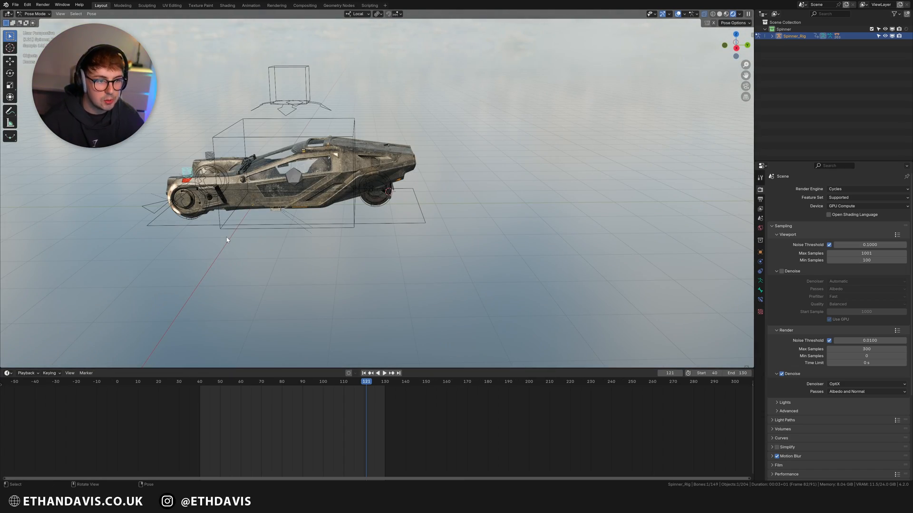
Step: Return the Spinner rig from Pose Mode to Object Mode
scroll(396, 209, "up", 5)
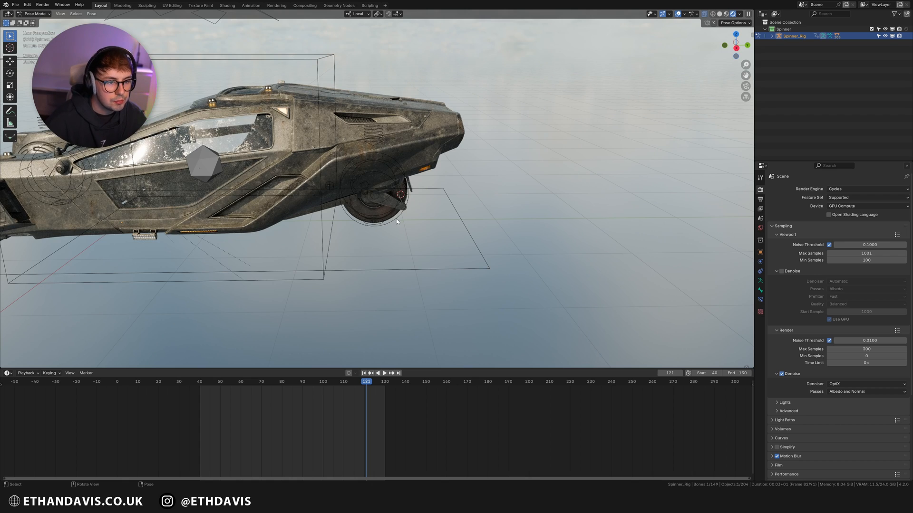
middle_click_drag(396, 219, 386, 231)
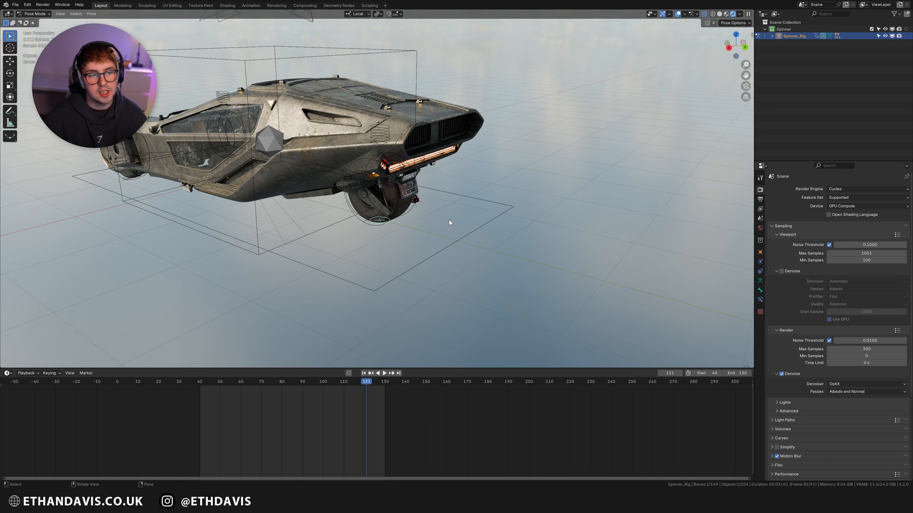
middle_click_drag(449, 222, 444, 235)
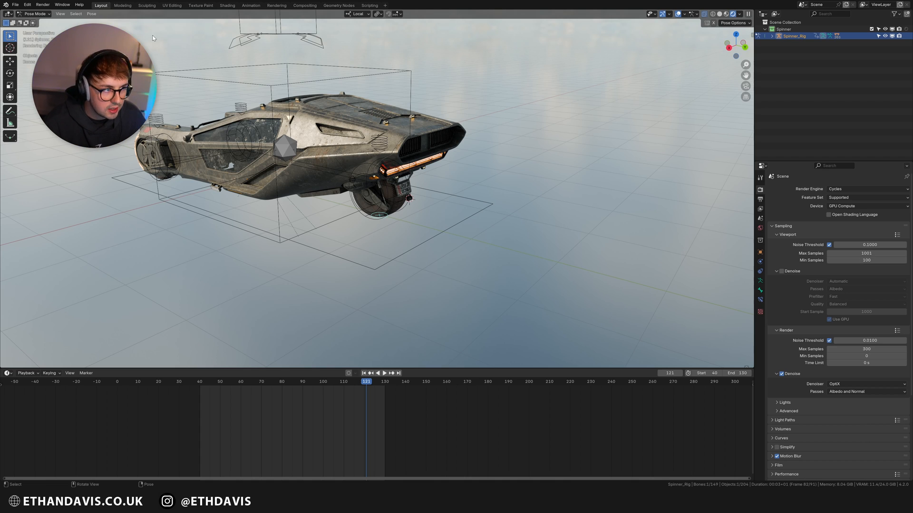
left_click(34, 13)
left_click(28, 23)
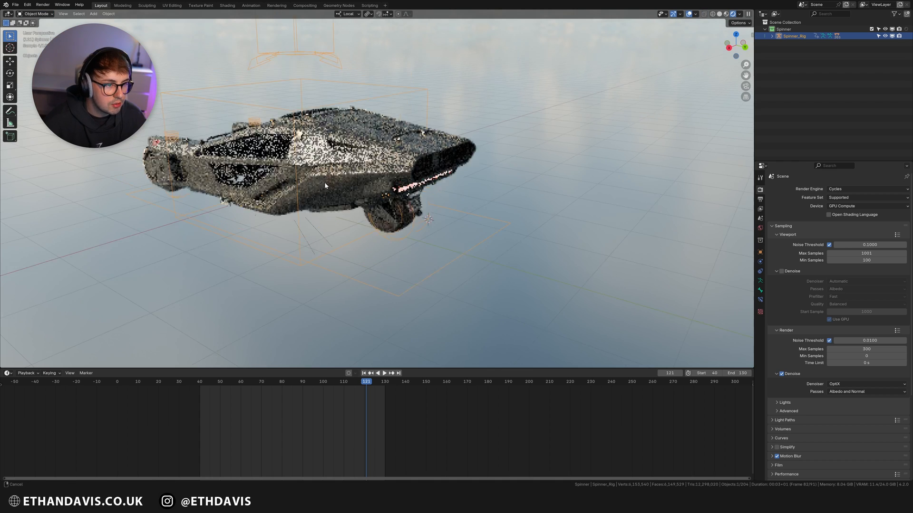
Step: Select the Spinner's back body shell, followed by the light bar above its rear licence plate
scroll(325, 185, "up", 3)
left_click(448, 190)
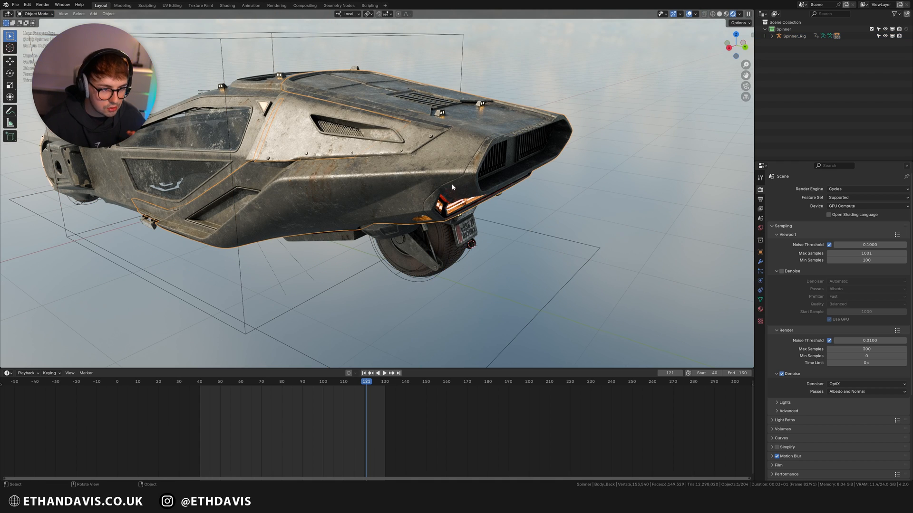
left_click(453, 214)
scroll(433, 199, "down", 3)
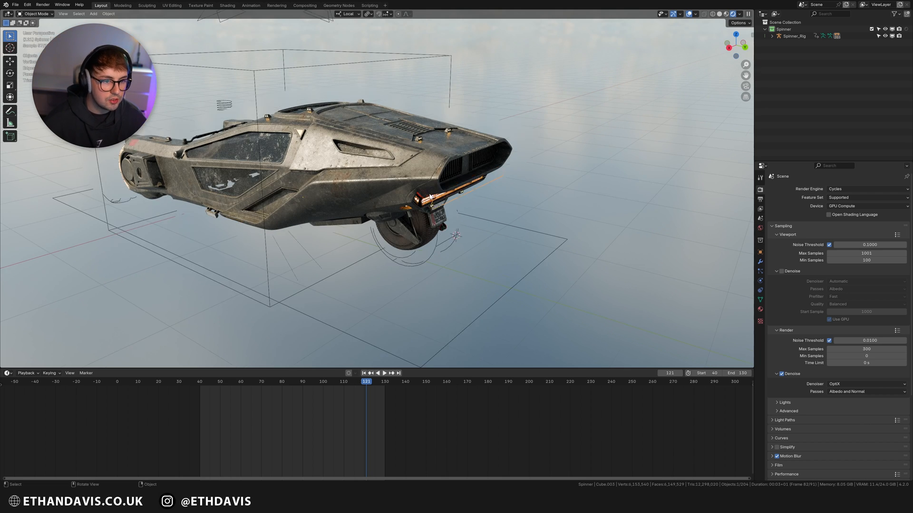
Step: Examine the Spinner model's front wheels, side profile and rear light cluster up close
scroll(431, 197, "up", 3)
mouse_move(430, 197)
middle_mouse_down()
mouse_move(322, 230)
mouse_move(415, 199)
middle_mouse_up()
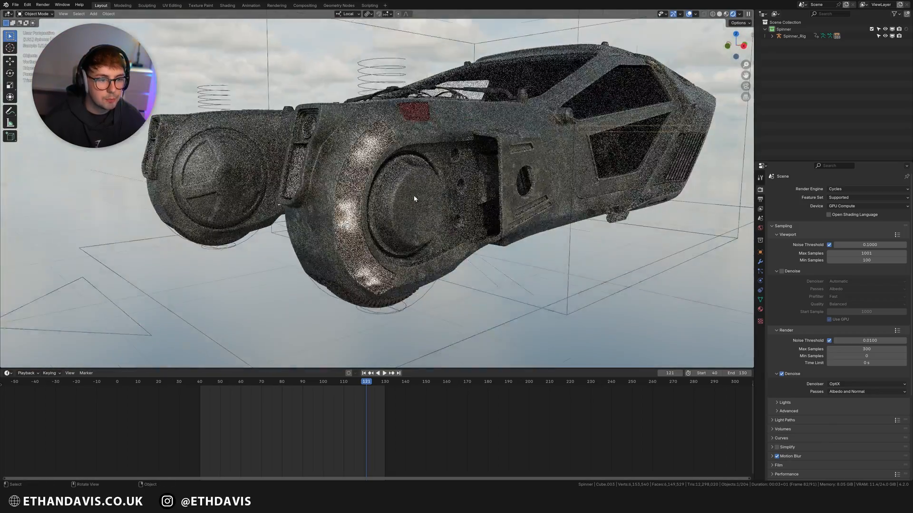
scroll(415, 199, "up", 3)
scroll(334, 184, "down", 5)
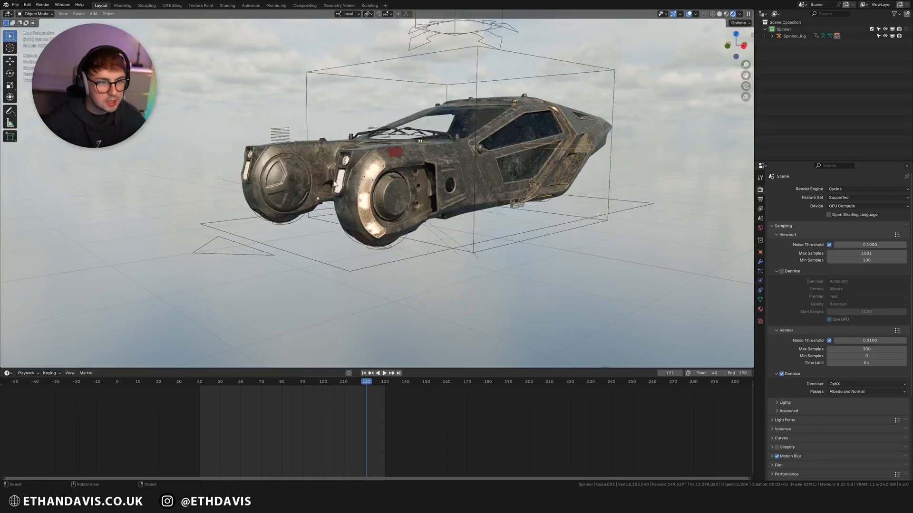
key("KP_3")
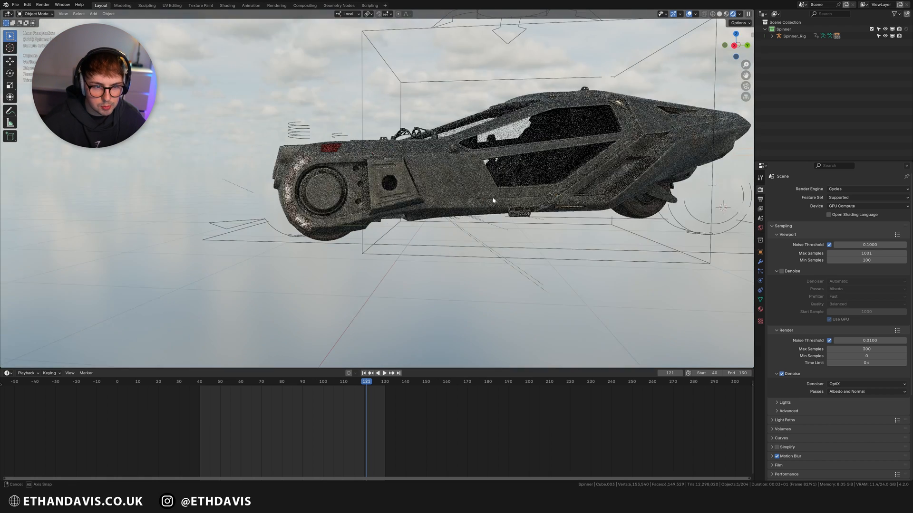
scroll(494, 198, "up", 2)
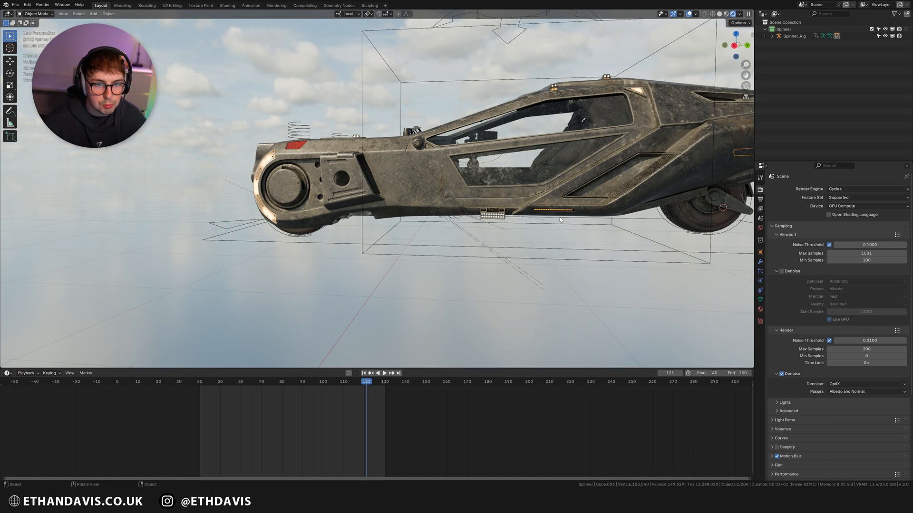
middle_click_drag(559, 217, 581, 190)
scroll(581, 189, "up", 10)
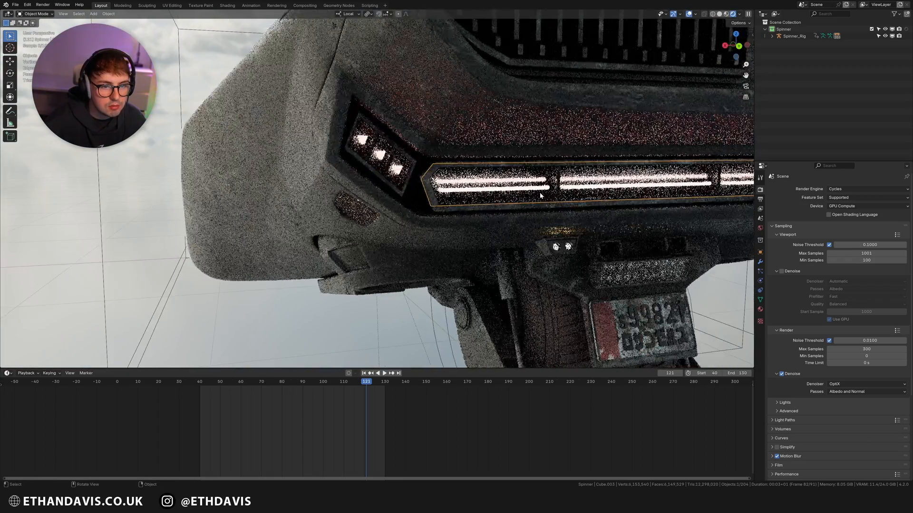
scroll(547, 192, "down", 6)
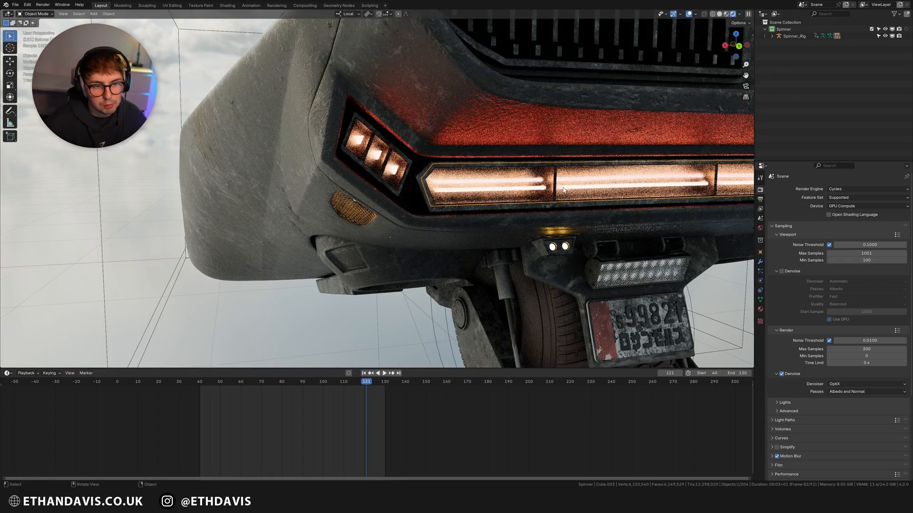
middle_click_drag(550, 180, 508, 183)
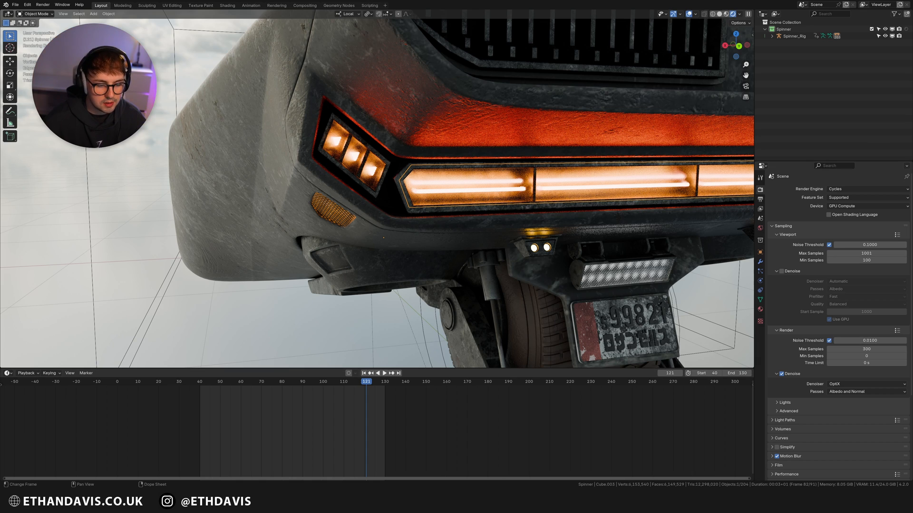
Step: Switch to the reference board and examine the close-up photo of the real car's lit rear lights
key("alt+Tab")
scroll(318, 290, "down", 3)
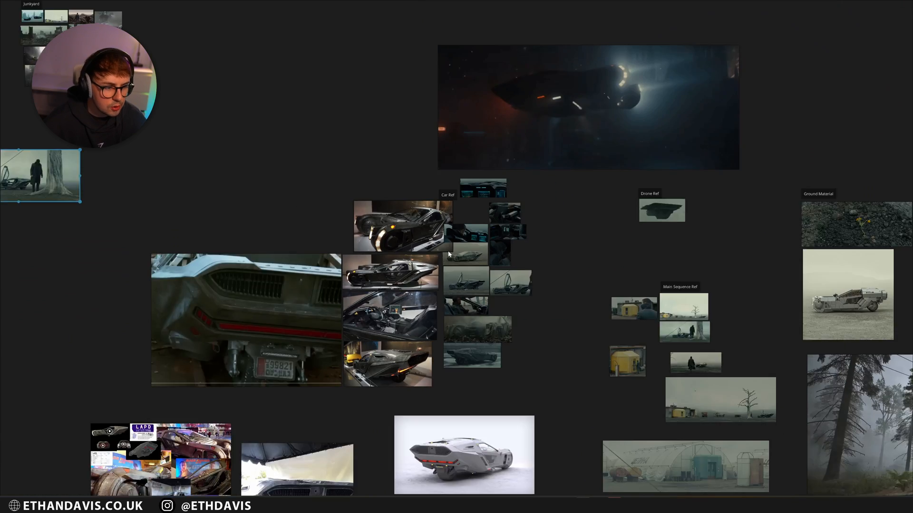
middle_click_drag(318, 290, 375, 189)
scroll(343, 412, "up", 7)
scroll(392, 276, "up", 5)
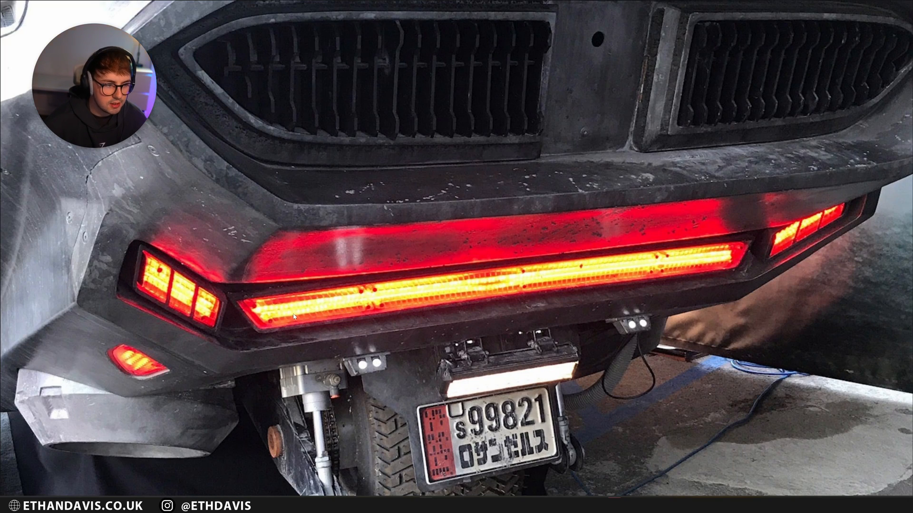
Step: Compare the lit rear light bar in the reference photo with the Spinner model's rear lights up close
scroll(294, 317, "up", 4)
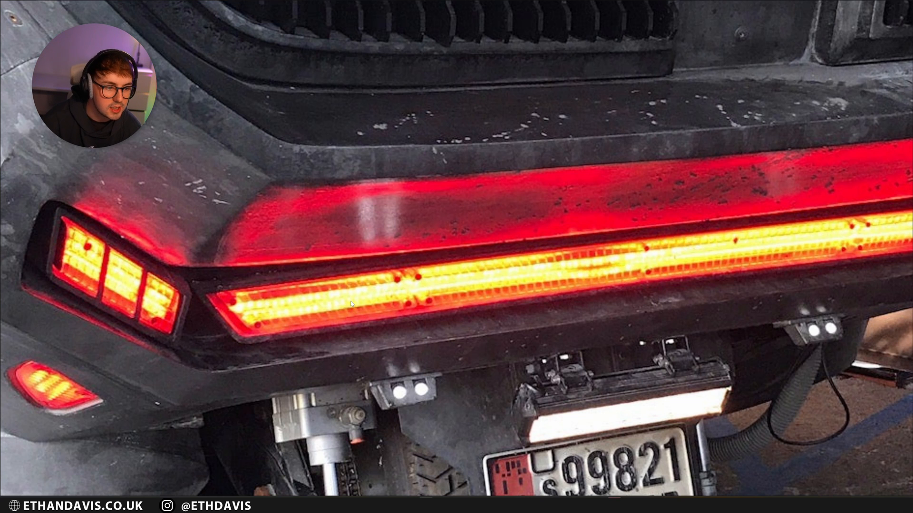
scroll(354, 304, "down", 5)
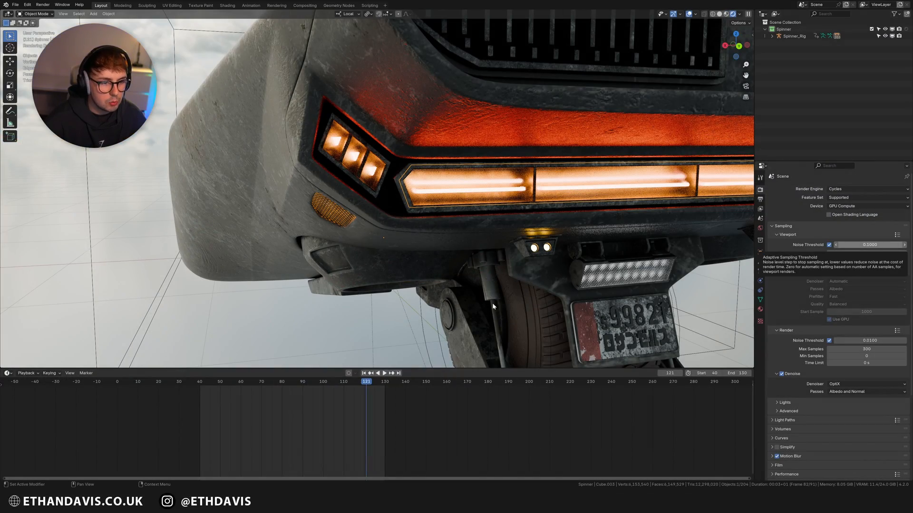
scroll(484, 192, "up", 10)
scroll(484, 192, "down", 10)
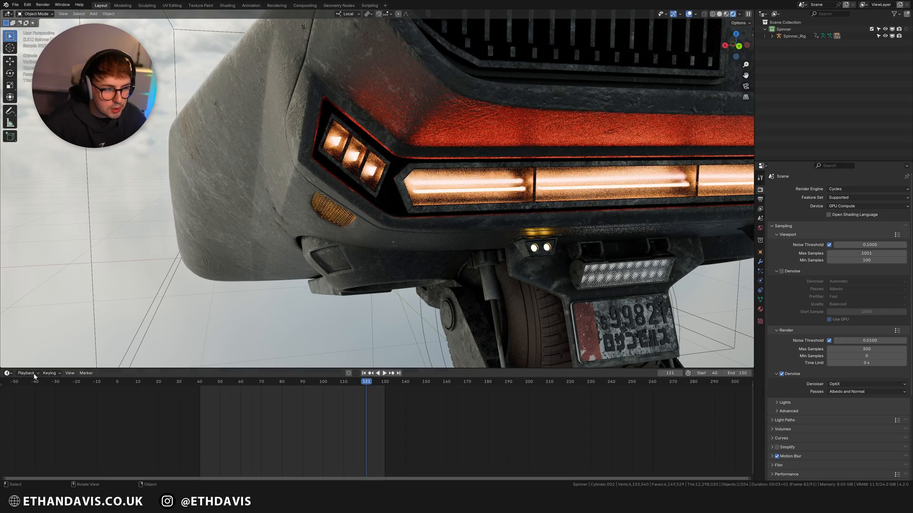
Step: Replace the timeline with the Shader Editor and enlarge it to show the Red_Light-Orange-Glow node tree
left_click(7, 373)
left_click(28, 438)
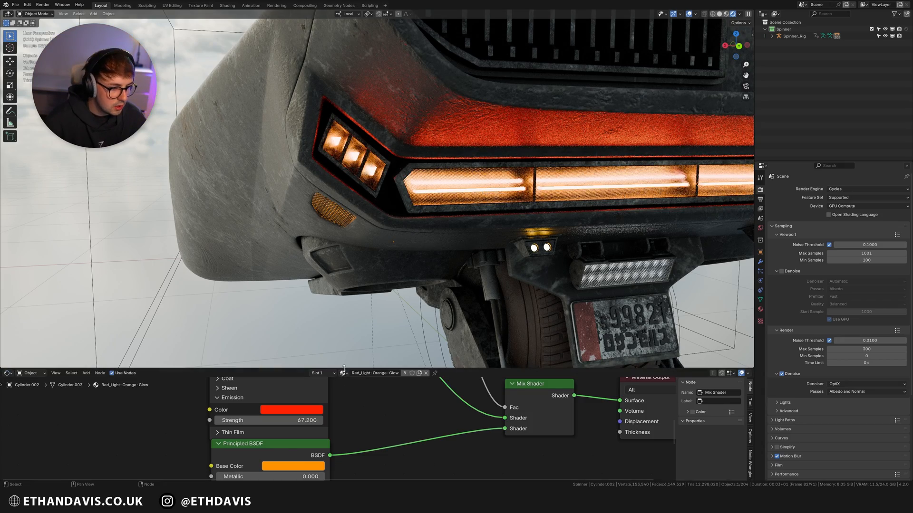
left_click_drag(342, 369, 326, 181)
scroll(317, 312, "down", 4)
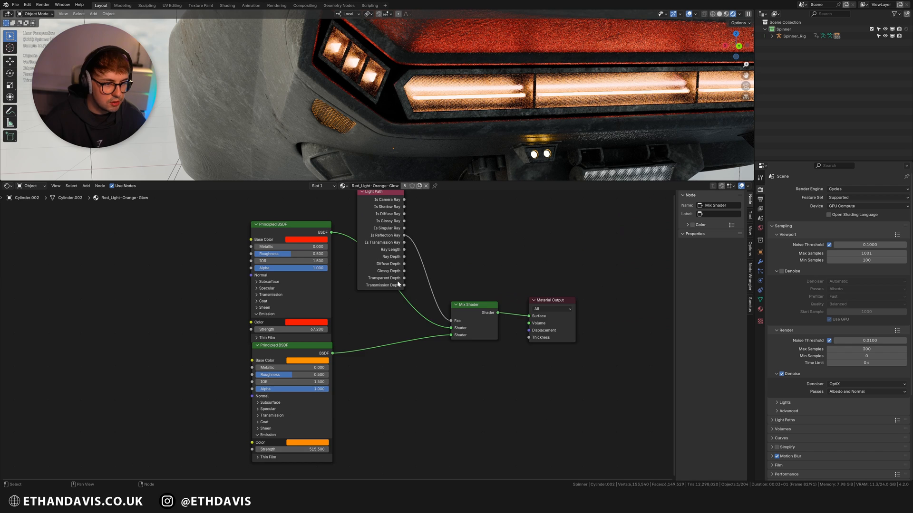
Step: Move the Light Path node closer to the Mix Shader, away from the two Principled BSDF nodes
middle_click_drag(380, 199, 276, 271)
left_click_drag(275, 271, 322, 278)
scroll(356, 273, "down", 2)
middle_click_drag(469, 243, 448, 272)
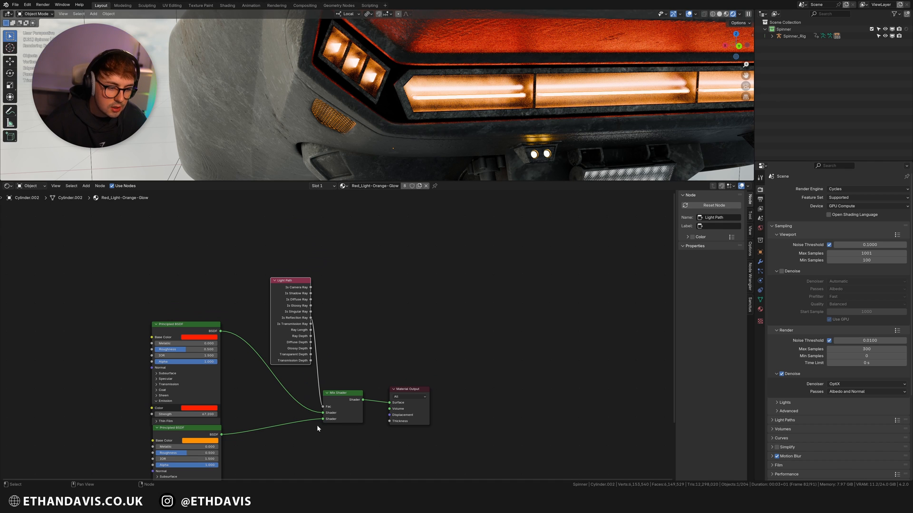
Step: Set the lower Principled BSDF's base colour to magenta and its emission colour to pale violet
left_click(210, 442)
left_click_drag(223, 391, 266, 384)
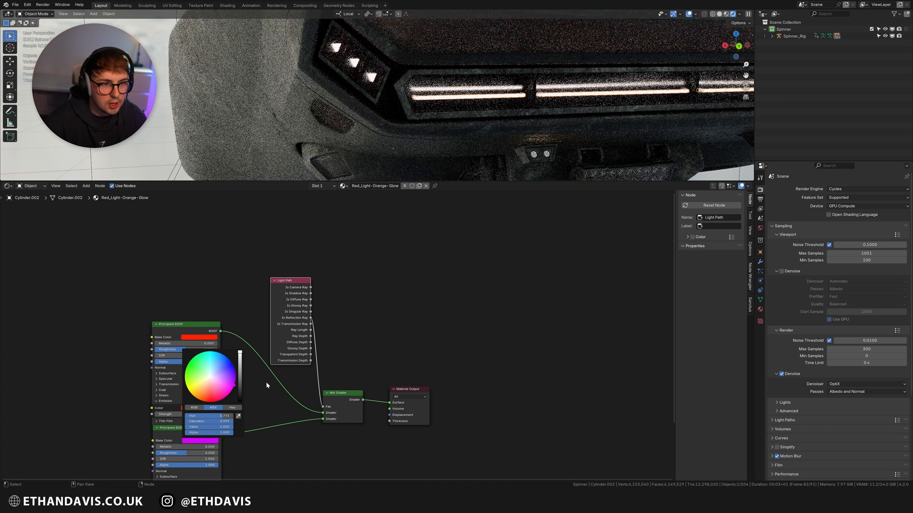
scroll(206, 432, "down", 1)
middle_click_drag(206, 432, 258, 327)
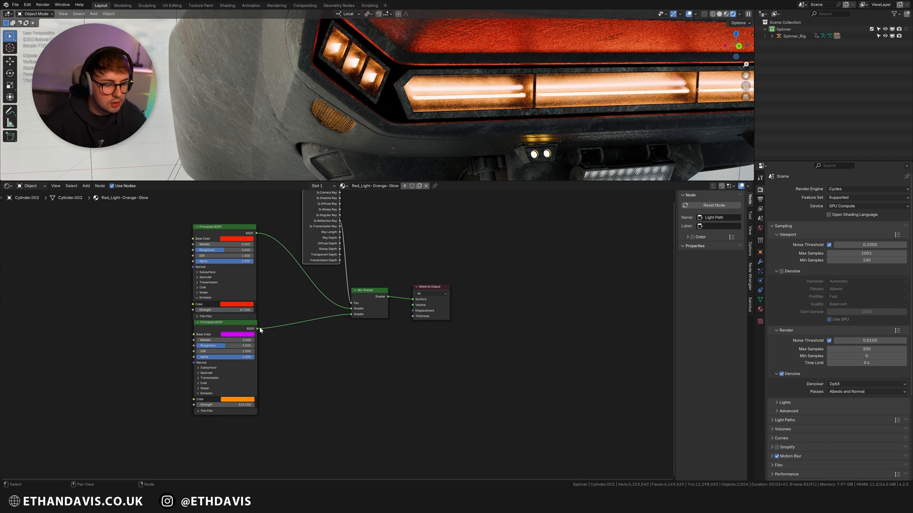
left_click(235, 401)
left_click(247, 338)
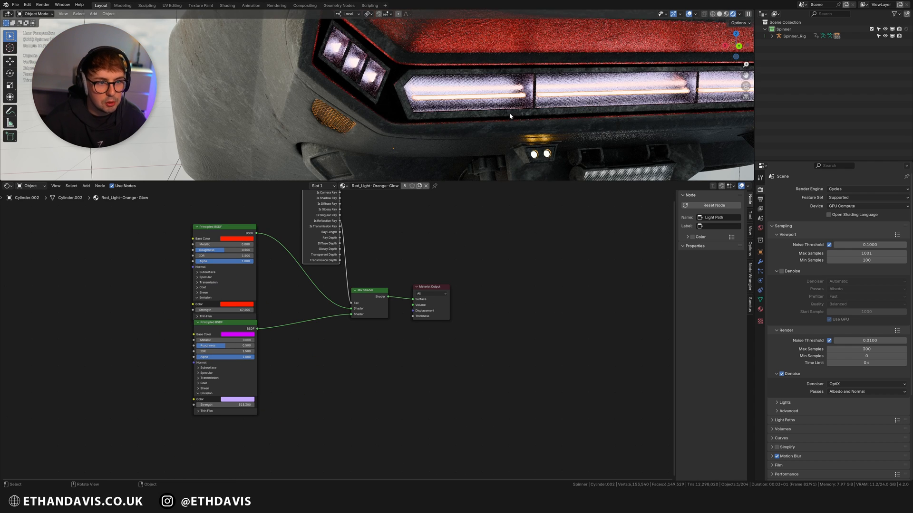
Step: Hide the patterned glass over the front wheel's curved light to examine the emitters beneath, and reveal it again
scroll(488, 124, "down", 8)
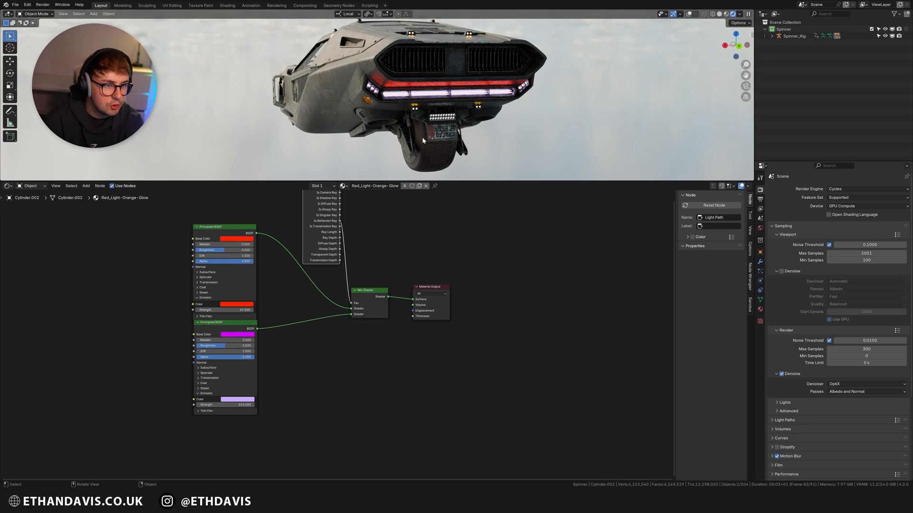
middle_click_drag(422, 140, 452, 114)
left_click(451, 112)
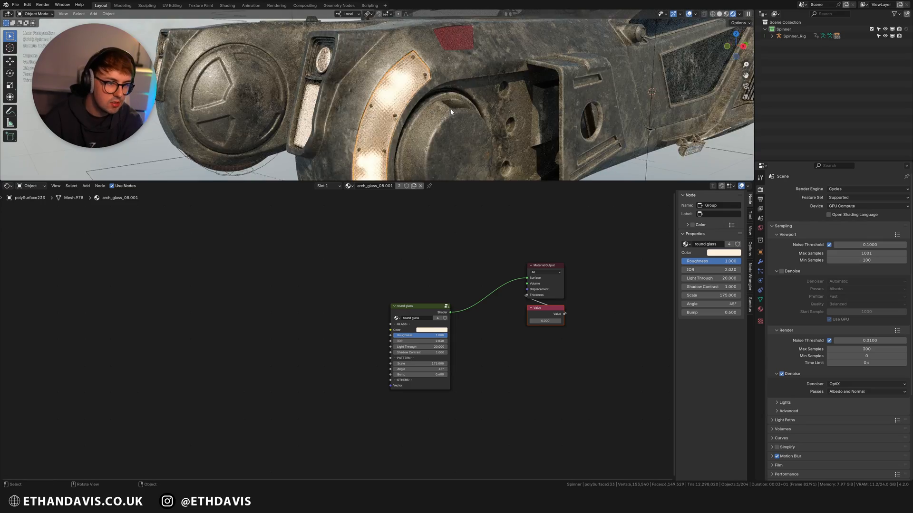
scroll(451, 111, "up", 5)
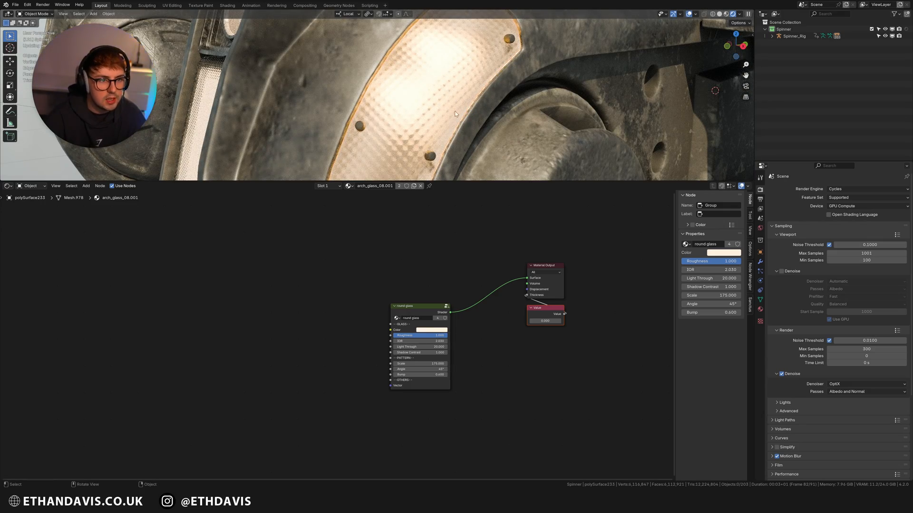
key("h")
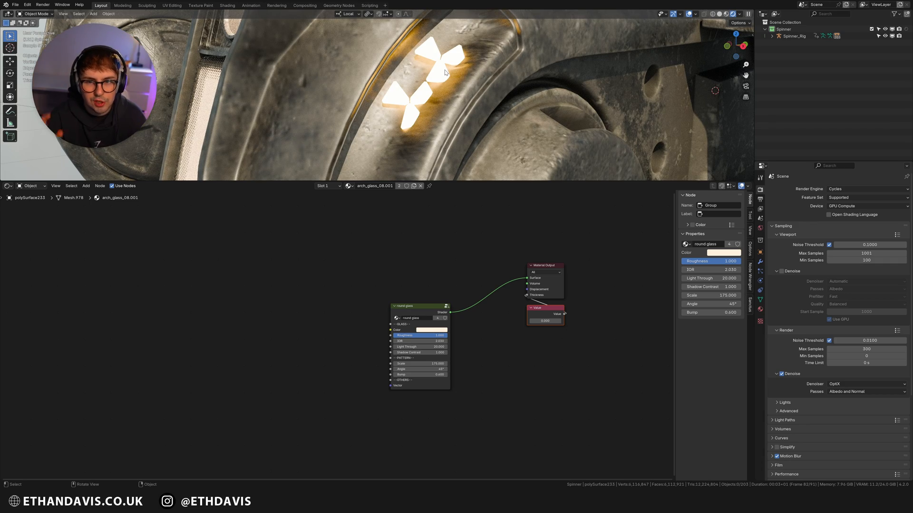
key("alt+h")
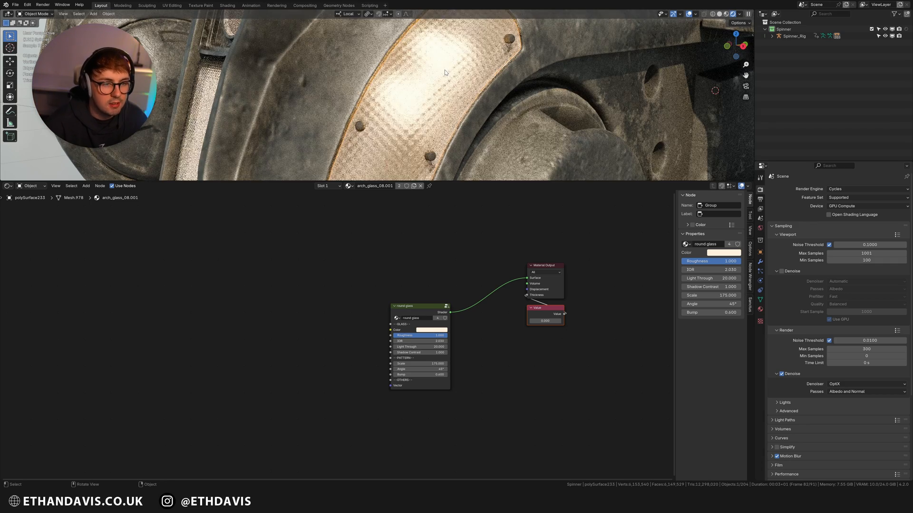
Step: Examine the whole Spinner from the front and rear, and the weathered texture on its side body panels
scroll(446, 72, "down", 11)
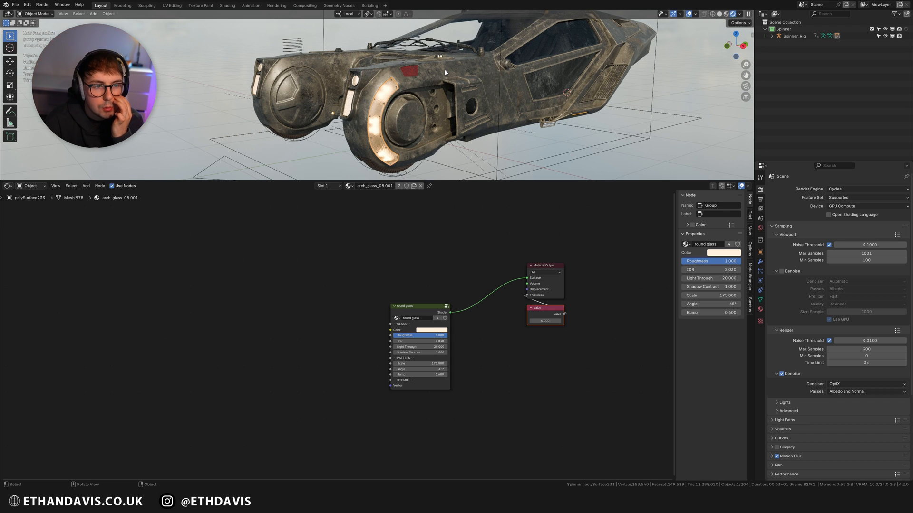
middle_click_drag(445, 71, 476, 101)
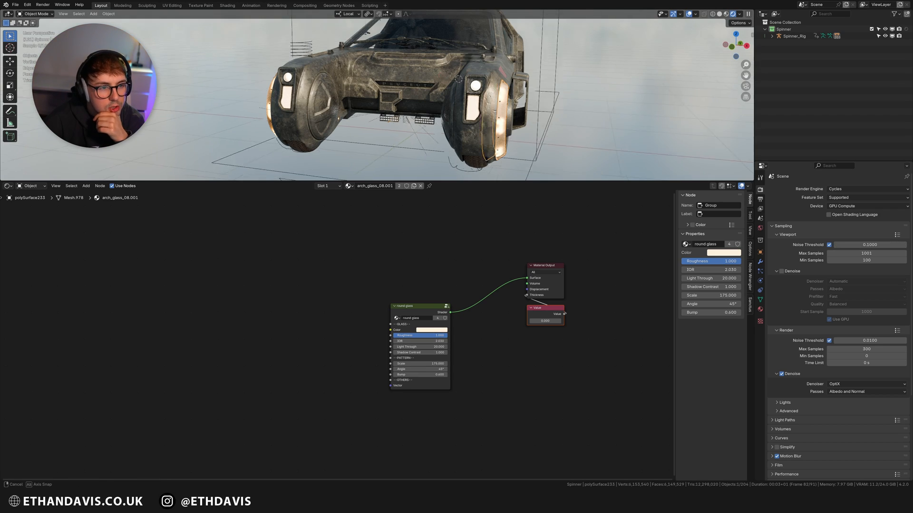
middle_click_drag(537, 112, 525, 97)
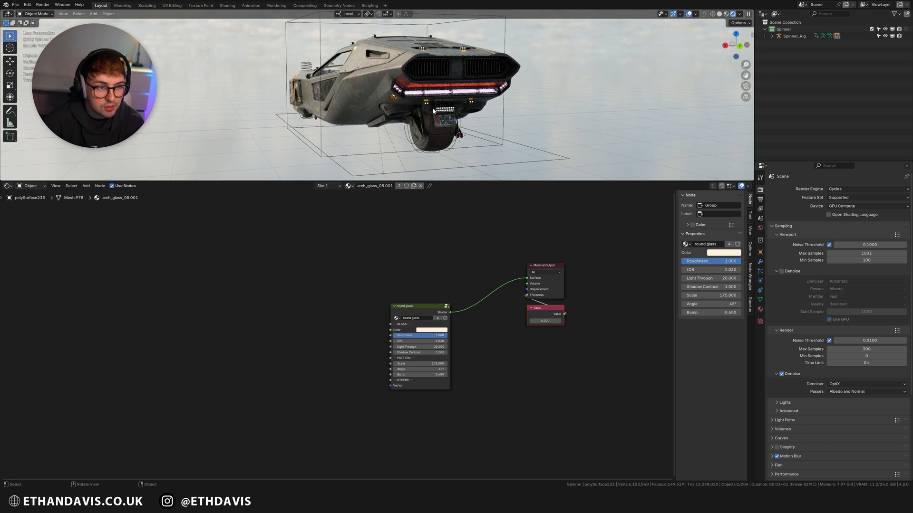
scroll(504, 95, "down", 3)
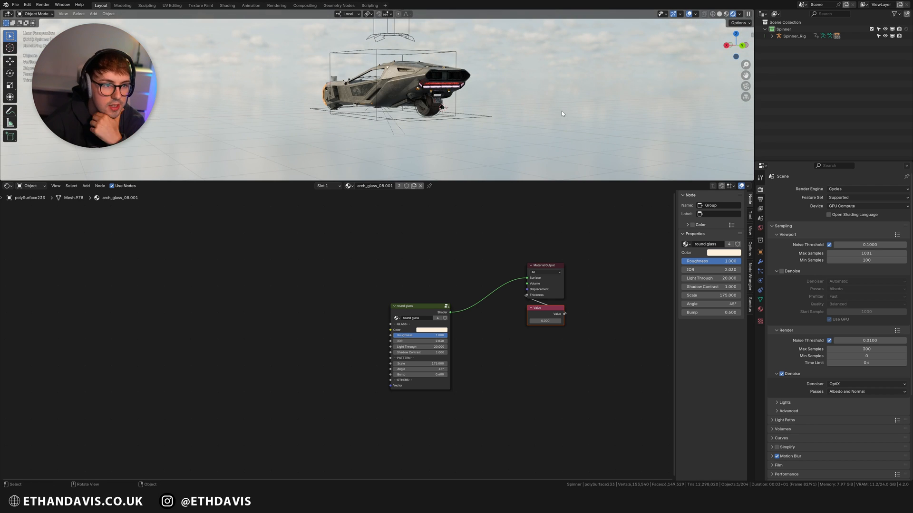
scroll(550, 114, "up", 3)
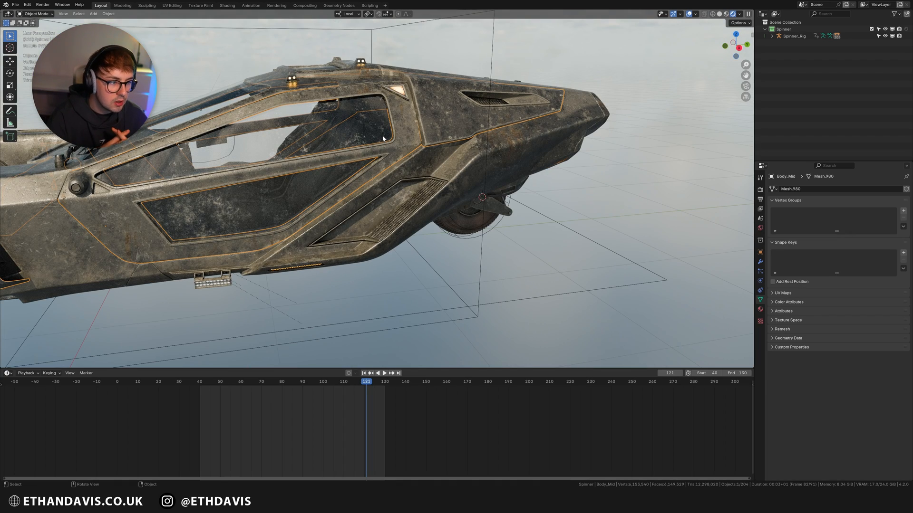
scroll(376, 145, "up", 3)
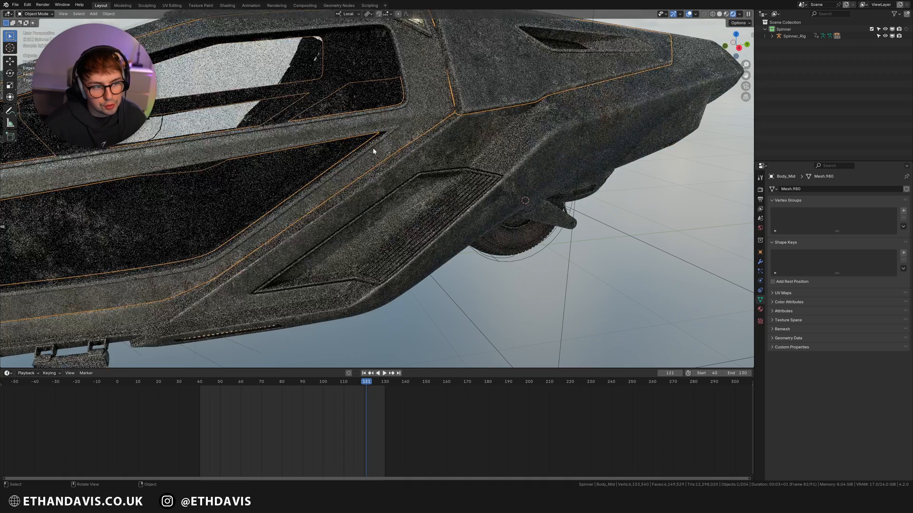
scroll(356, 185, "down", 4)
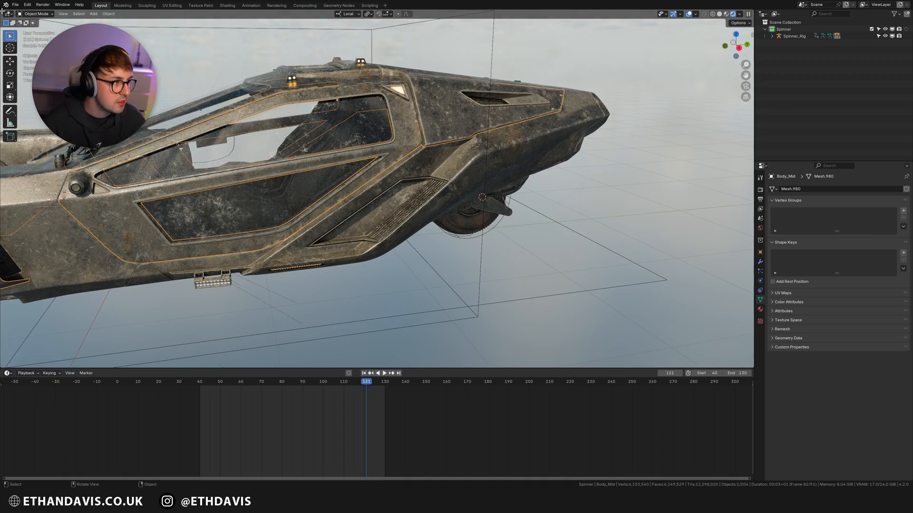
Step: Split the 3D viewport vertically and turn the new area into a UV Editor
left_click_drag(2, 12, 190, 15)
left_click(8, 13)
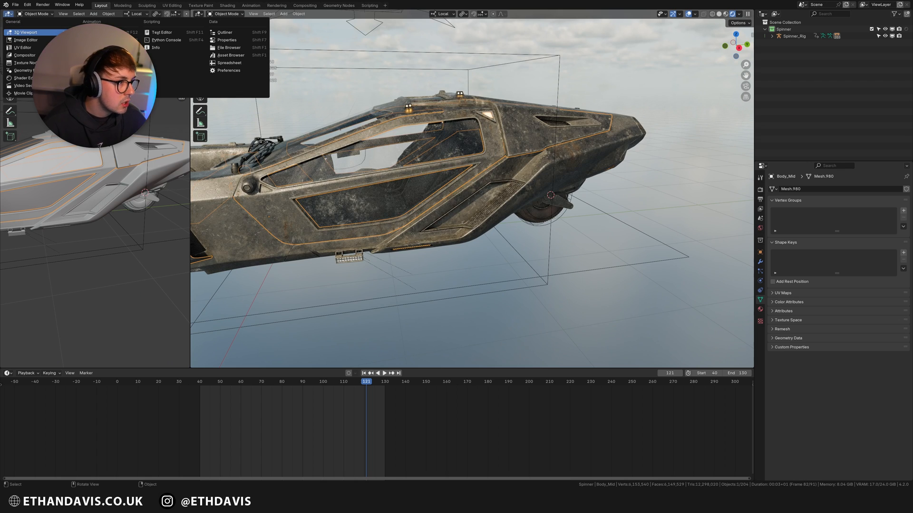
left_click(22, 47)
Step: Select the Spinner's back body shell, show its Back material, and select all objects linked by that material
scroll(512, 175, "down", 8)
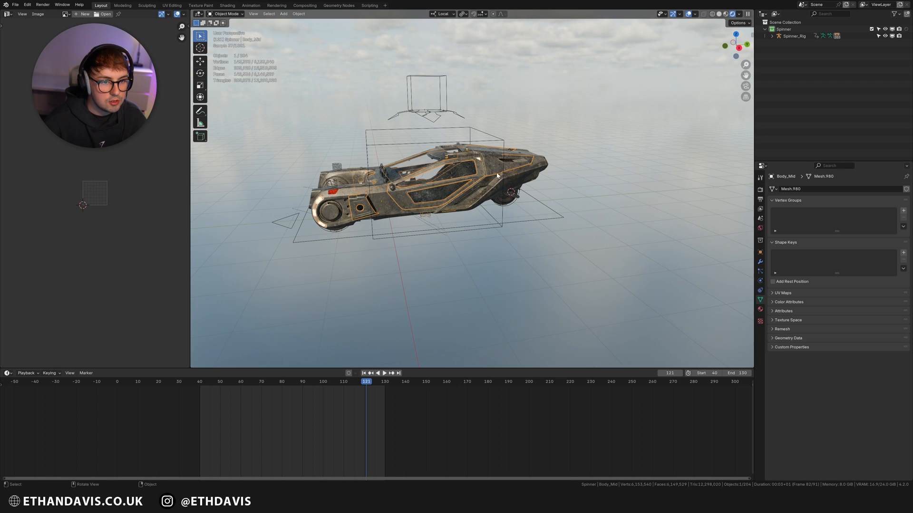
left_click(512, 175)
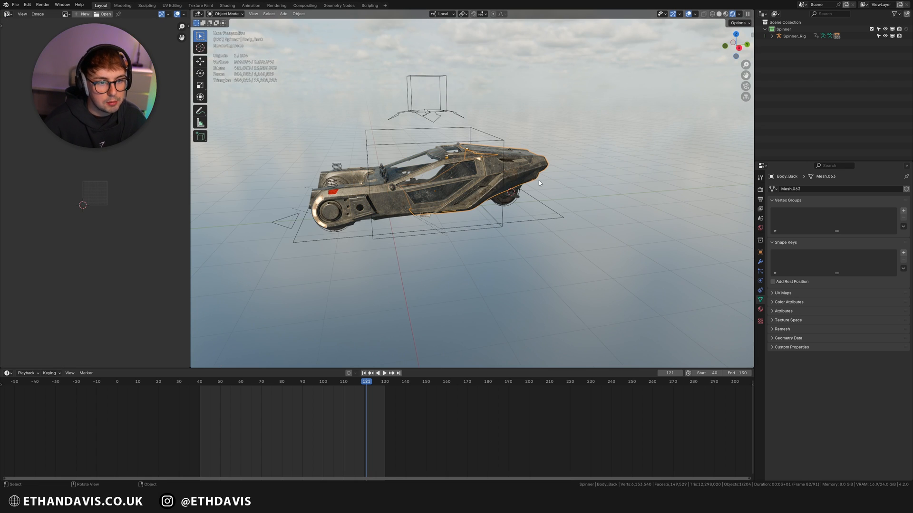
left_click(760, 308)
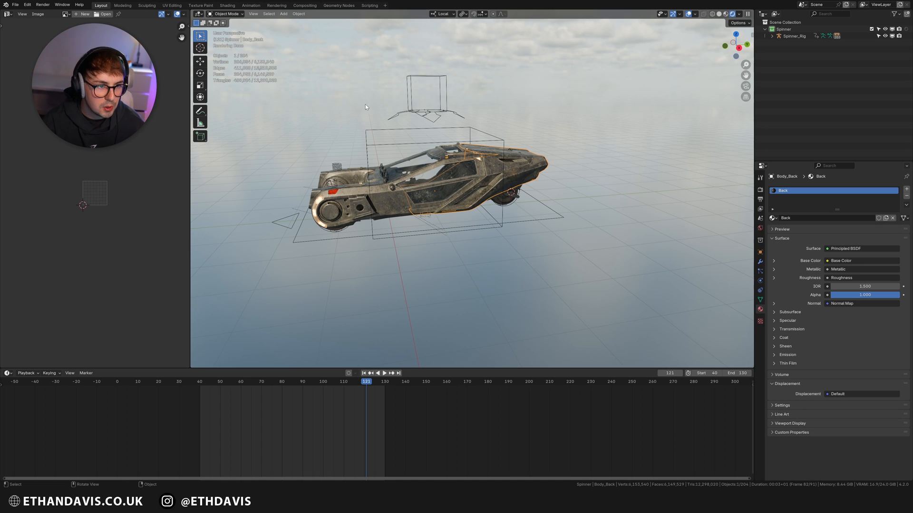
scroll(561, 161, "up", 3)
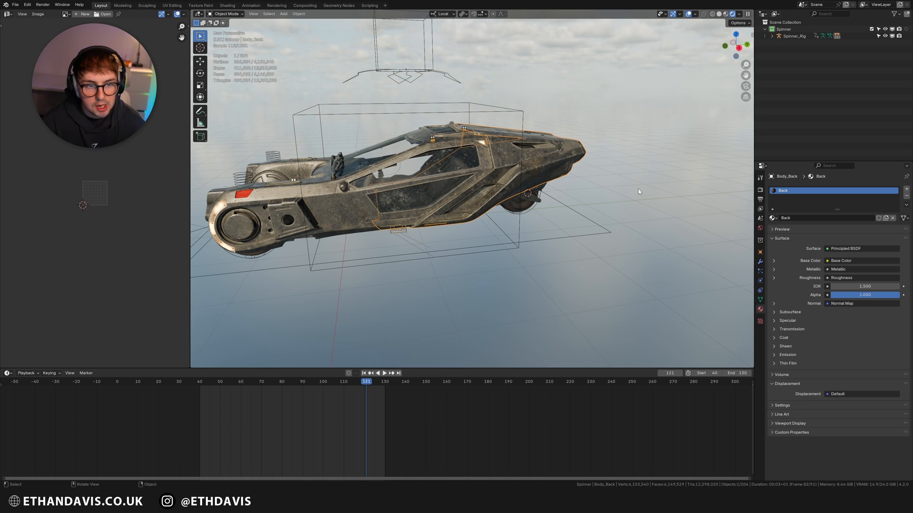
left_click(269, 13)
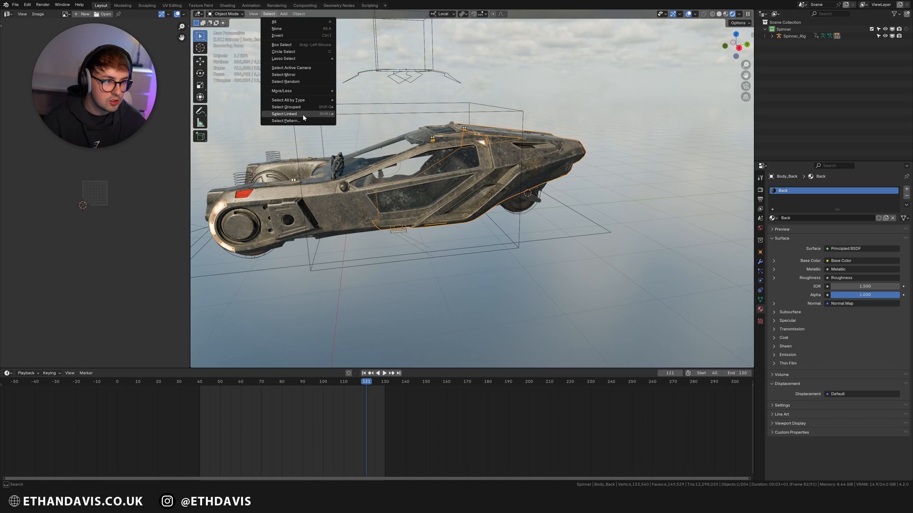
mouse_move(303, 114)
left_click(366, 122)
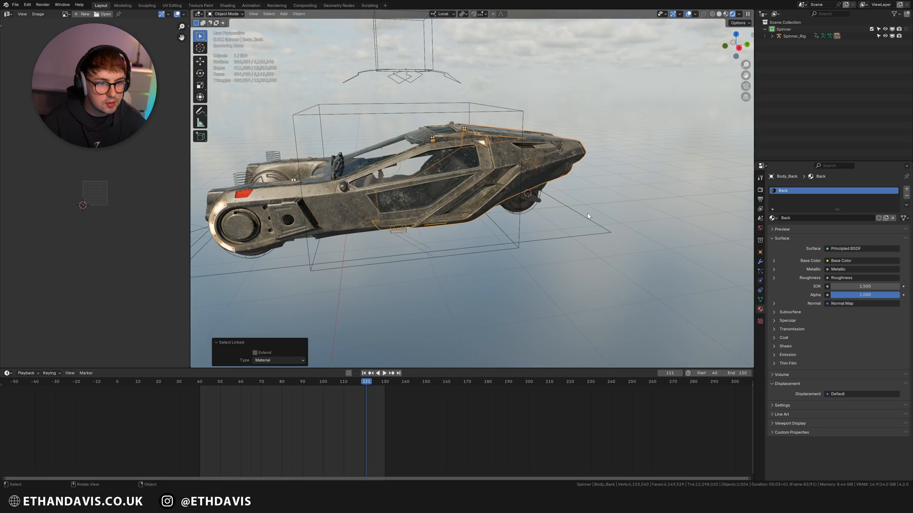
Step: Isolate the back body shell in local view and select its entire mesh in Edit Mode
key("KP_Divide")
middle_click_drag(555, 214, 420, 210)
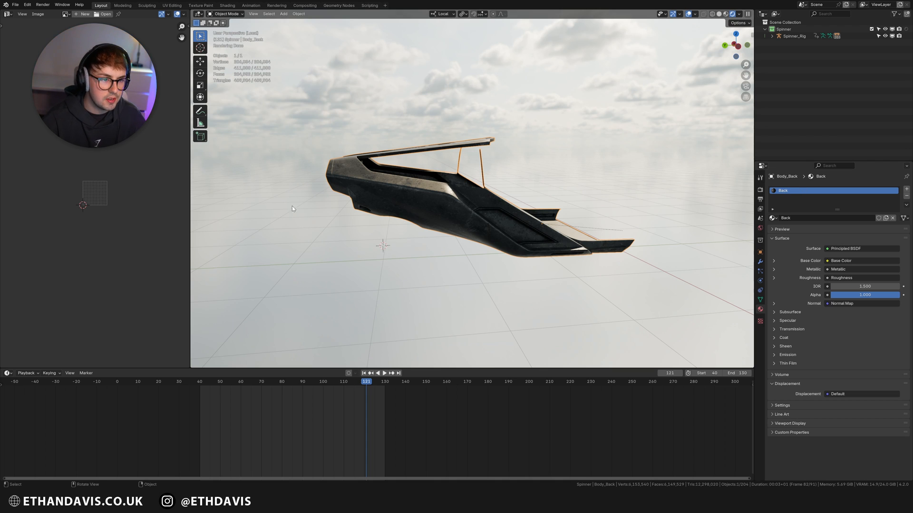
key("Tab")
key("a")
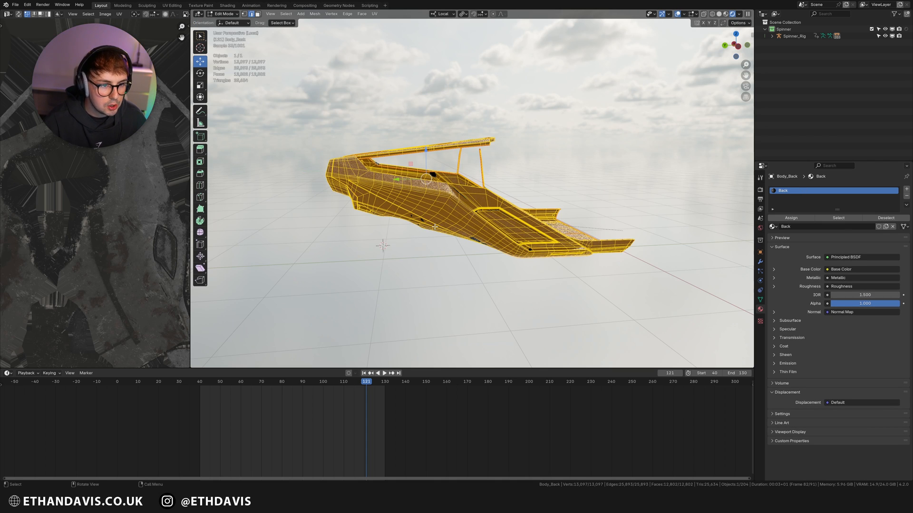
Step: Select all of the back shell's UVs and view their layout against the first texture tile
scroll(74, 208, "down", 7)
scroll(107, 210, "down", 4)
key("a")
middle_click_drag(122, 190, 112, 195)
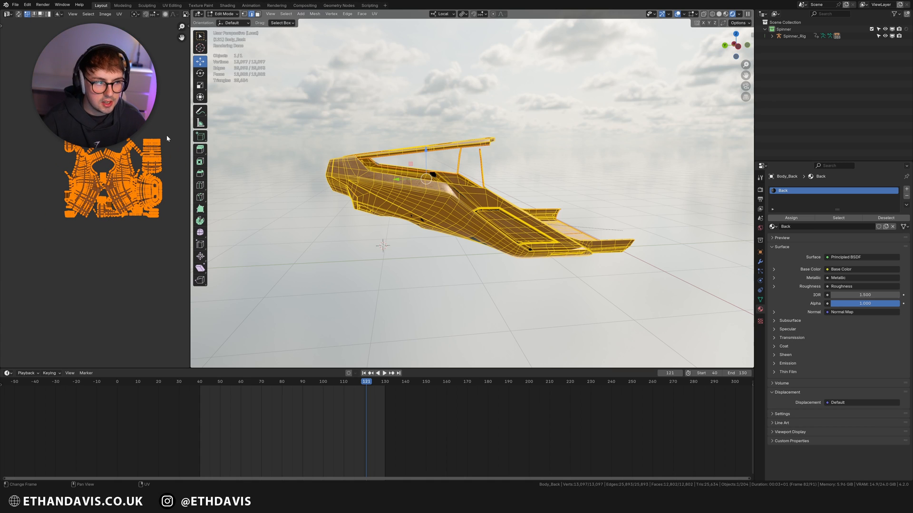
scroll(91, 191, "down", 6)
middle_click_drag(150, 212, 165, 204)
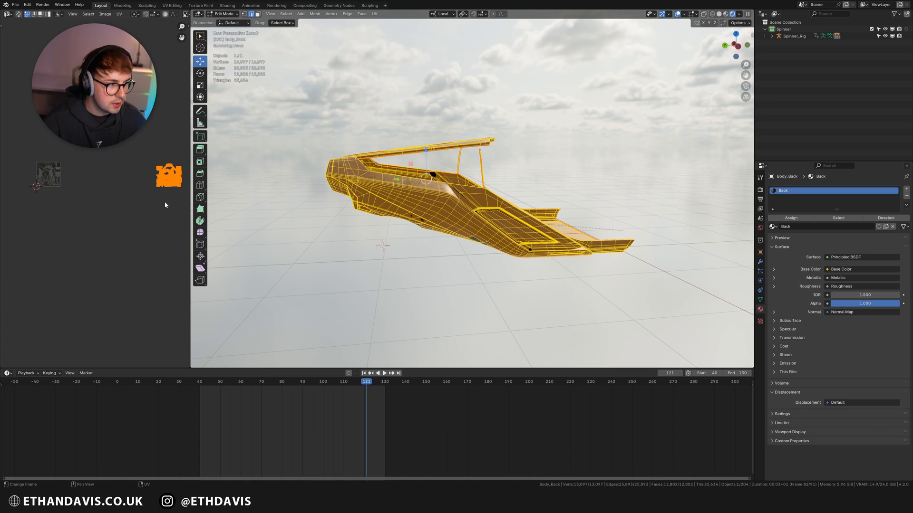
Step: Try to move the back shell's UV layout along X onto the first texture tile
key("g")
key("x")
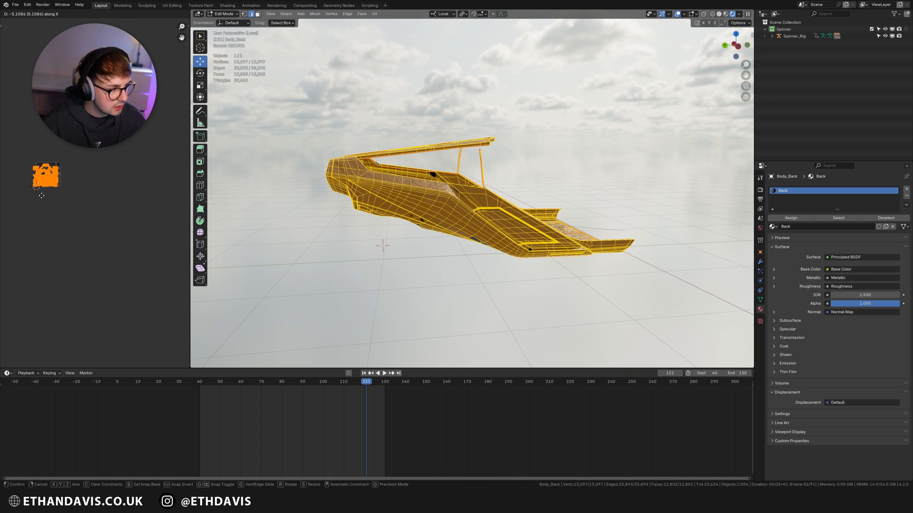
key("Escape")
Step: Leave local view and Edit Mode, and select all of the Spinner's objects
key("KP_Divide")
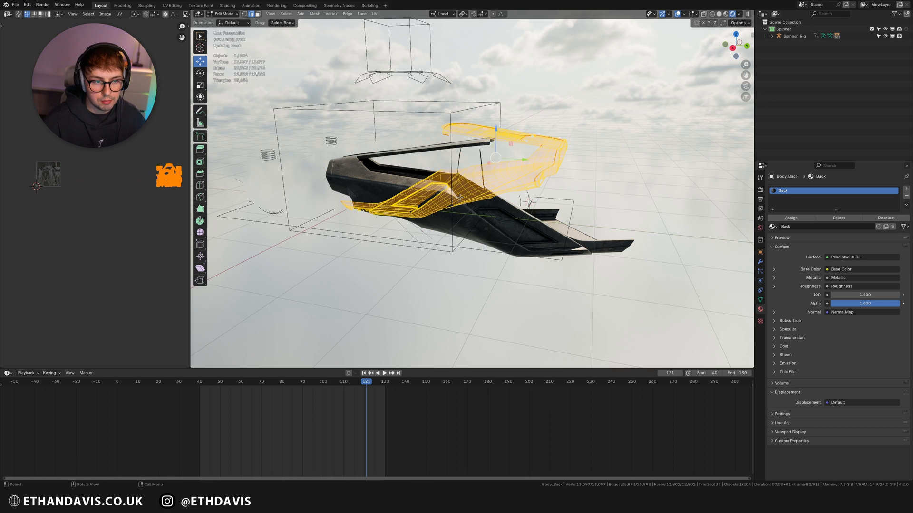
key("Tab")
key("a")
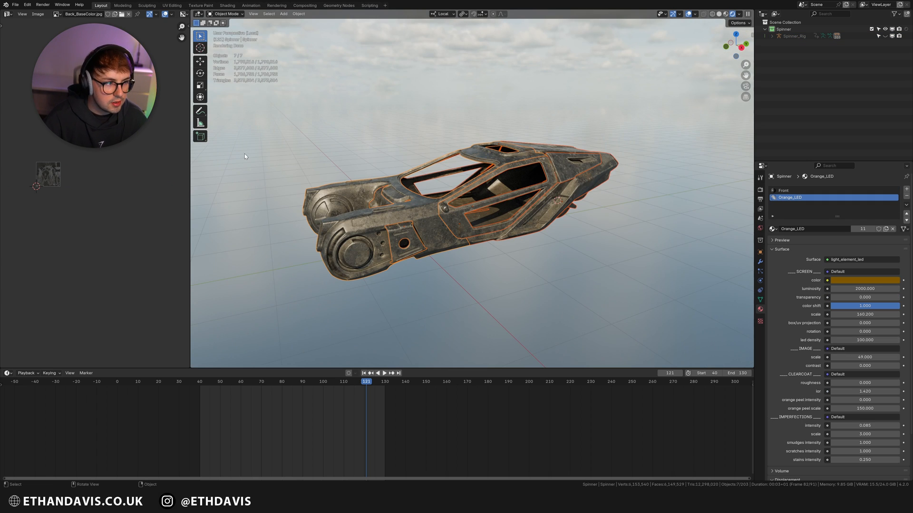
Step: Put all the Spinner's objects into Edit Mode, widen the UV editor and examine their UV islands across the texture tiles
key("Tab")
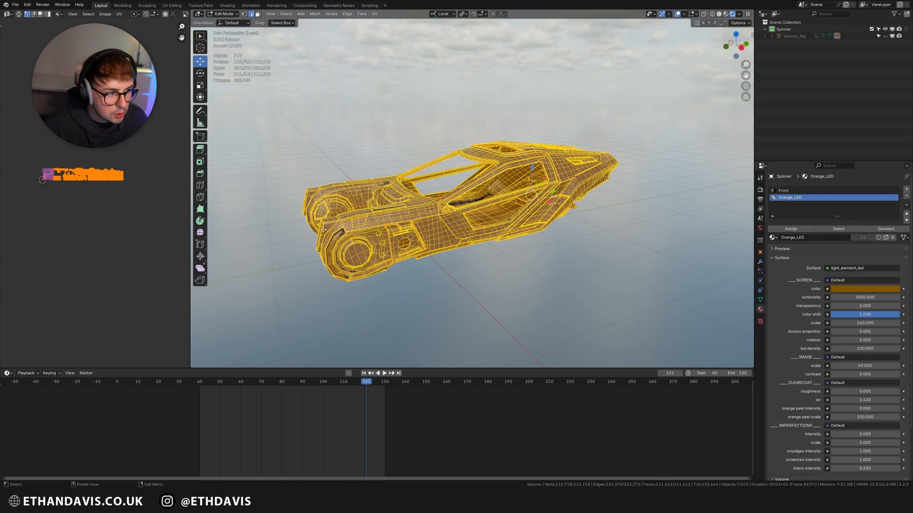
scroll(100, 192, "up", 5)
middle_click_drag(90, 165, 87, 189)
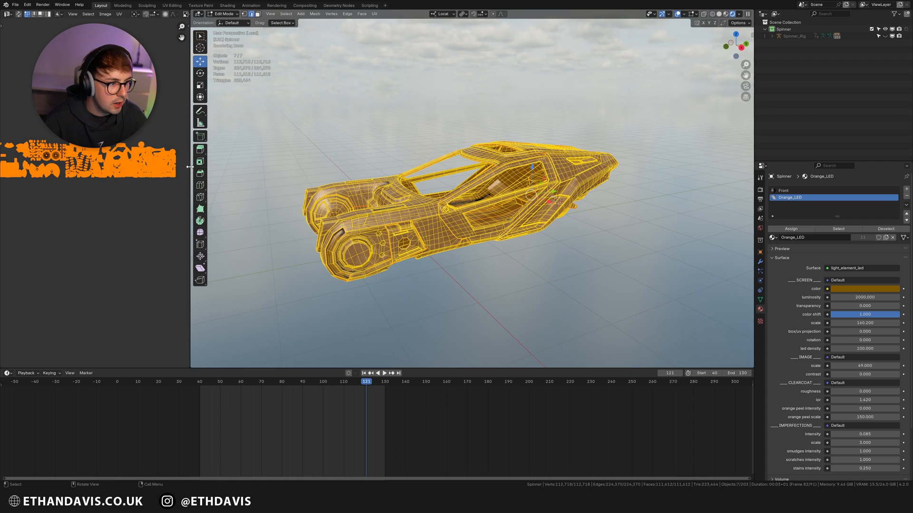
left_click_drag(189, 166, 360, 166)
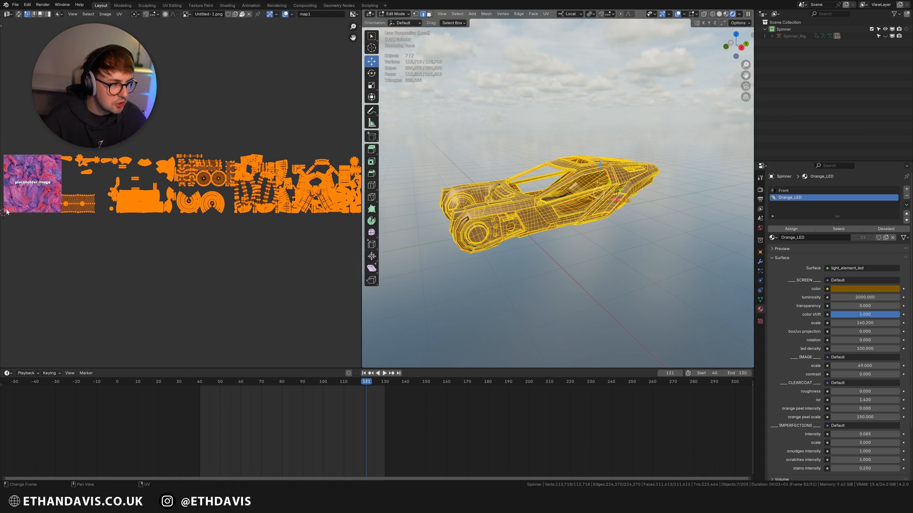
middle_click_drag(7, 212, 70, 210)
middle_click_drag(243, 212, 133, 205)
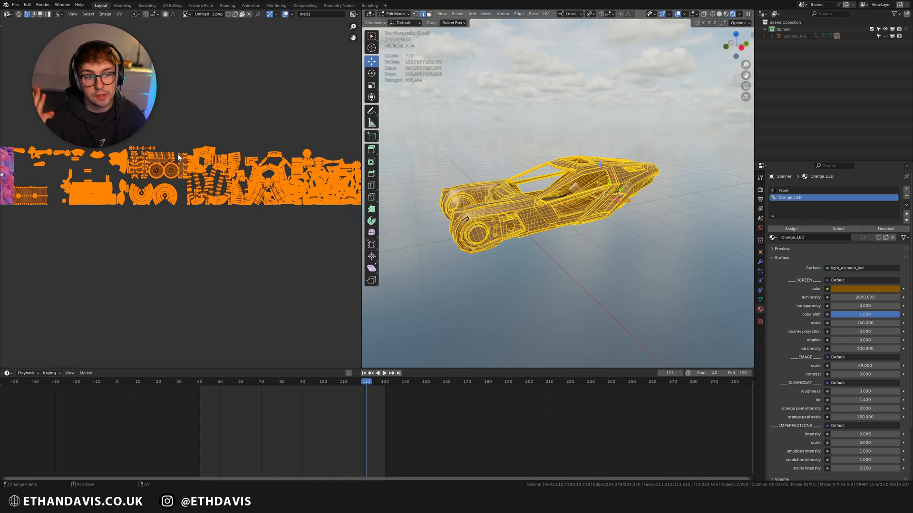
scroll(178, 157, "up", 4)
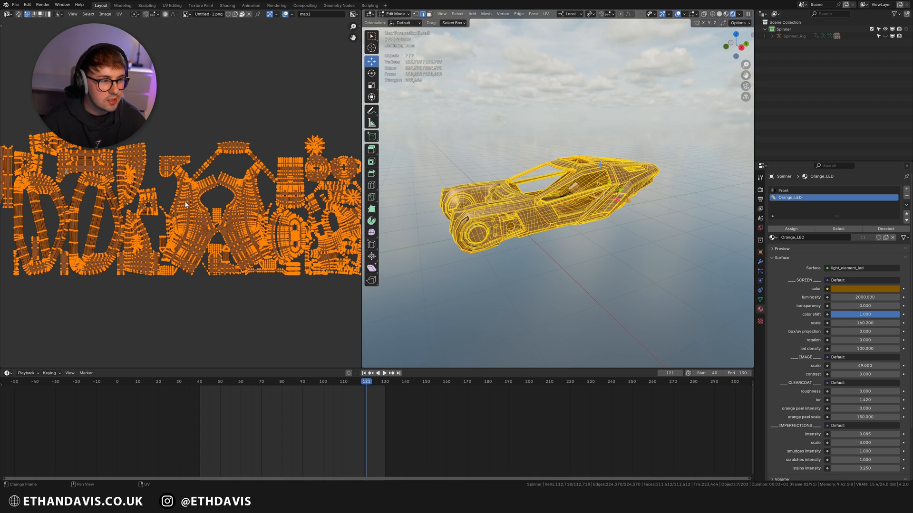
Step: Hide the viewport overlays to view the textured Spinner against its UV layout, and leave Edit Mode
key("shift+alt+z")
scroll(557, 220, "up", 3)
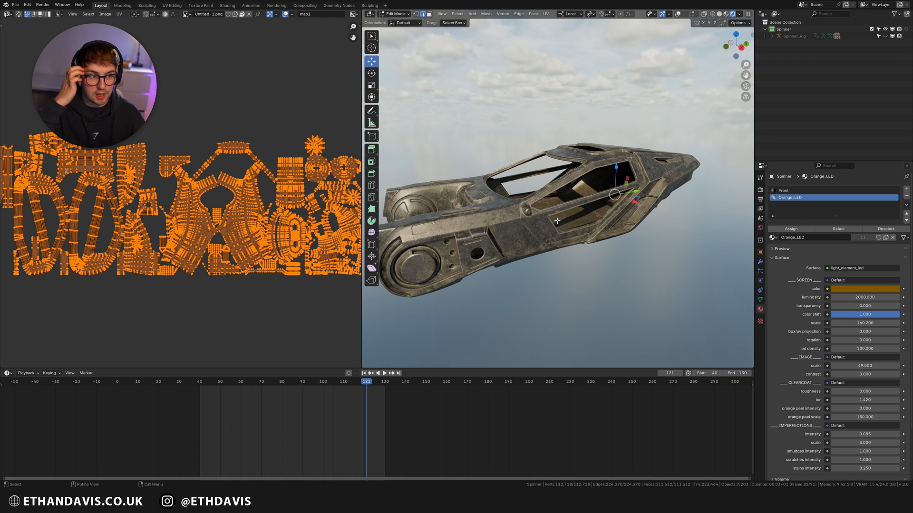
left_click(541, 217)
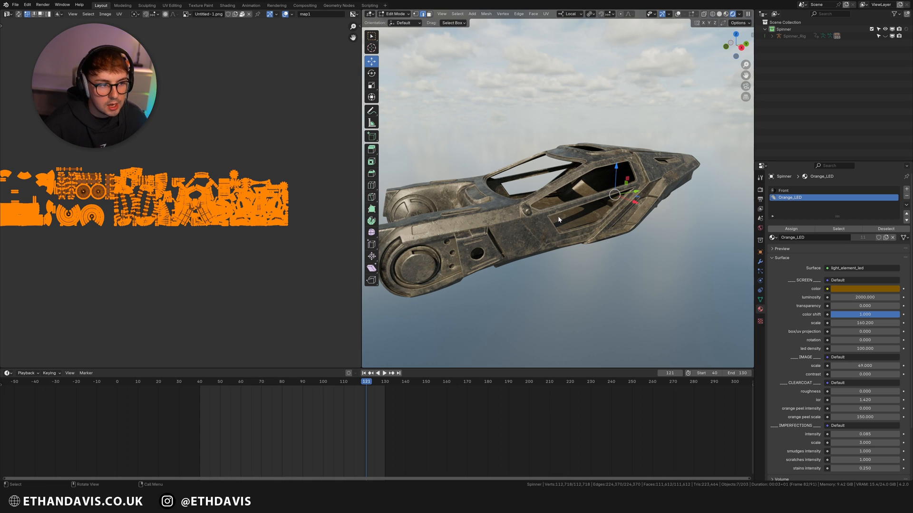
key("Tab")
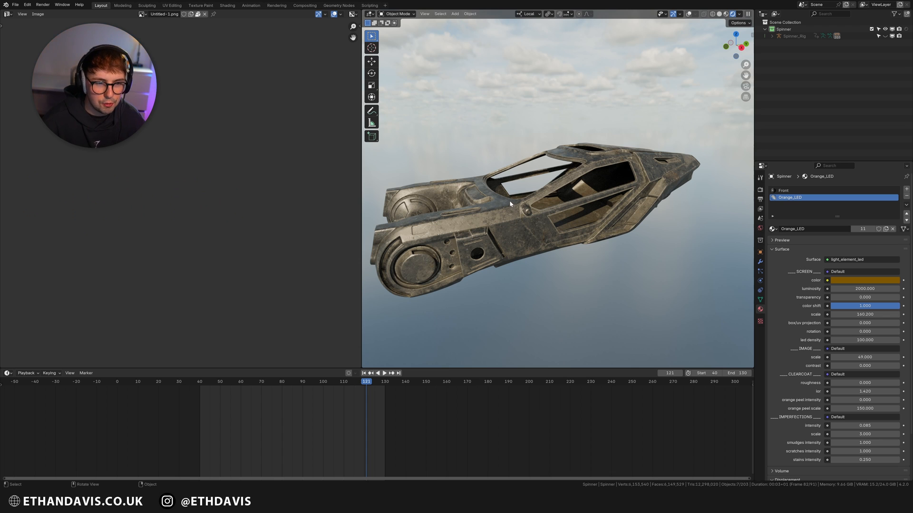
Step: Turn the viewport overlays back on and select the back and middle body shells in turn to show their separate materials
middle_click_drag(510, 204, 584, 220)
key("shift+alt+z")
scroll(636, 229, "up", 3)
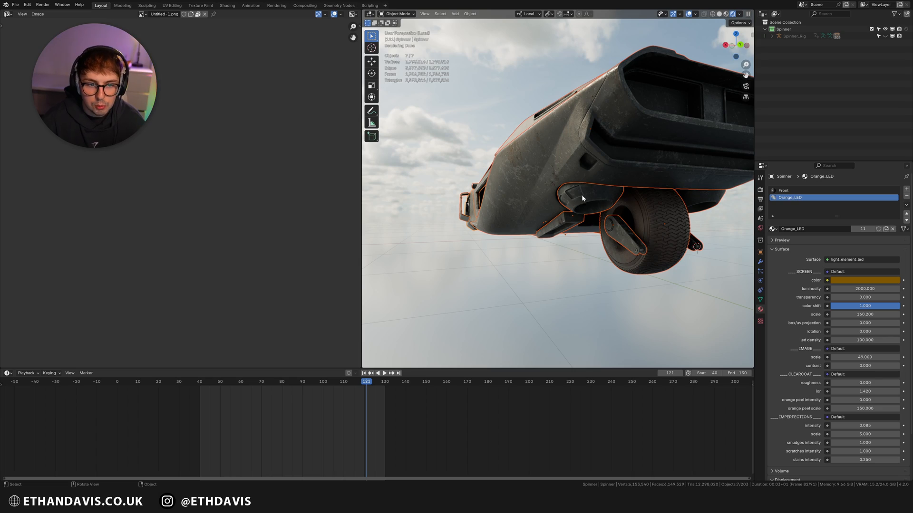
left_click(497, 190)
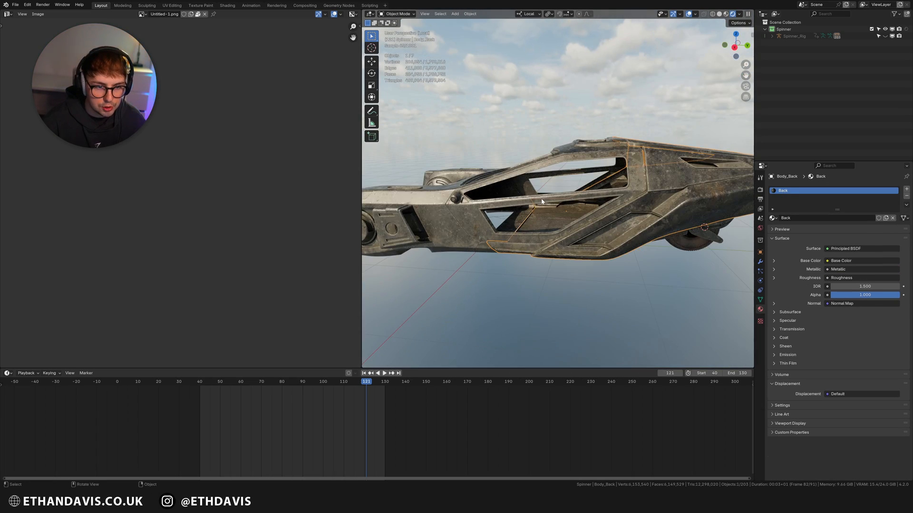
left_click(539, 203)
middle_click_drag(538, 203, 548, 221)
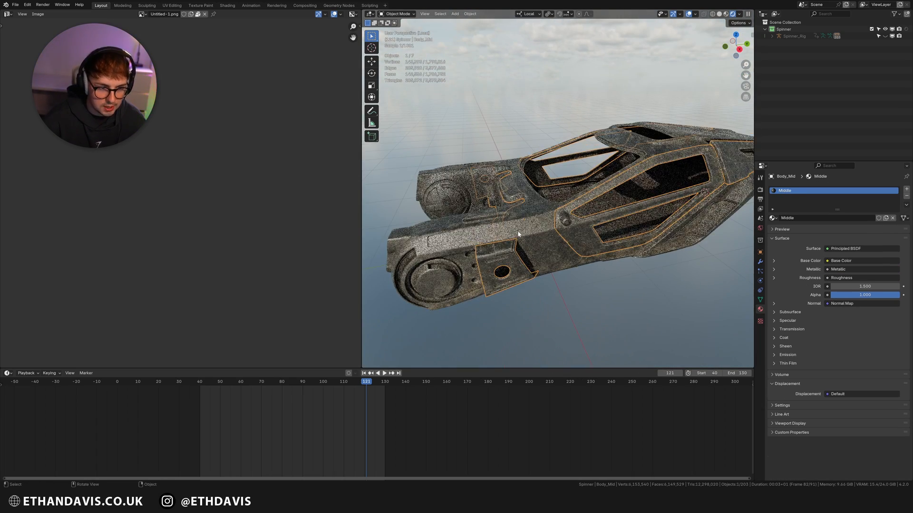
left_click(550, 215)
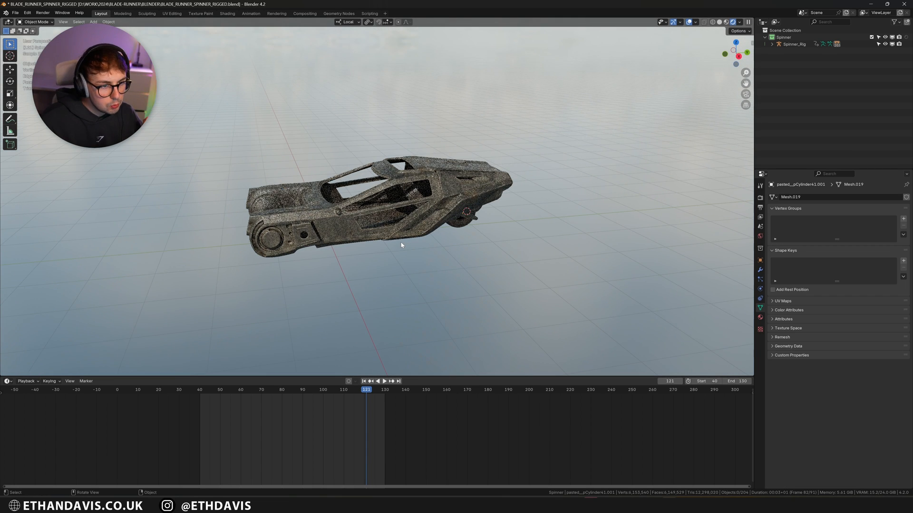
Step: Select the Spinner's front body shell and switch a second, split-off 3D view to the UV Editor
left_click(346, 237)
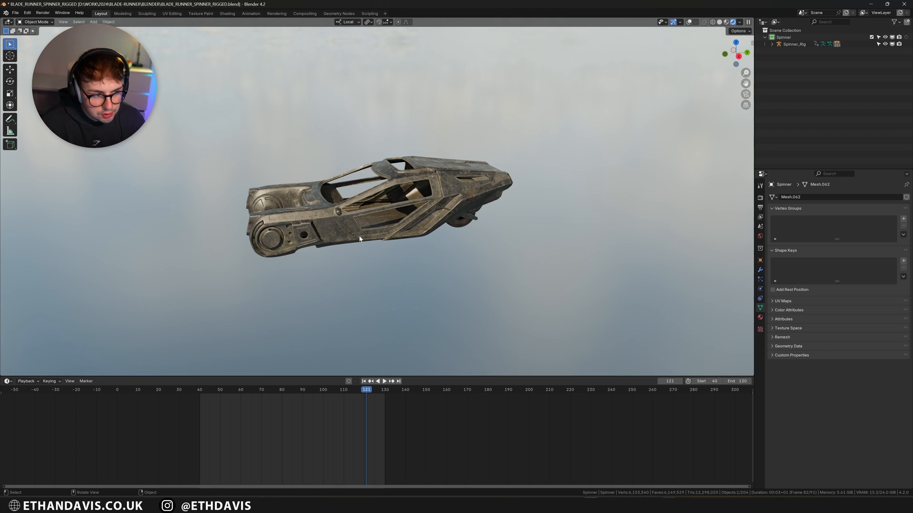
middle_click_drag(345, 237, 386, 241)
scroll(387, 241, "up", 3)
scroll(389, 241, "down", 2)
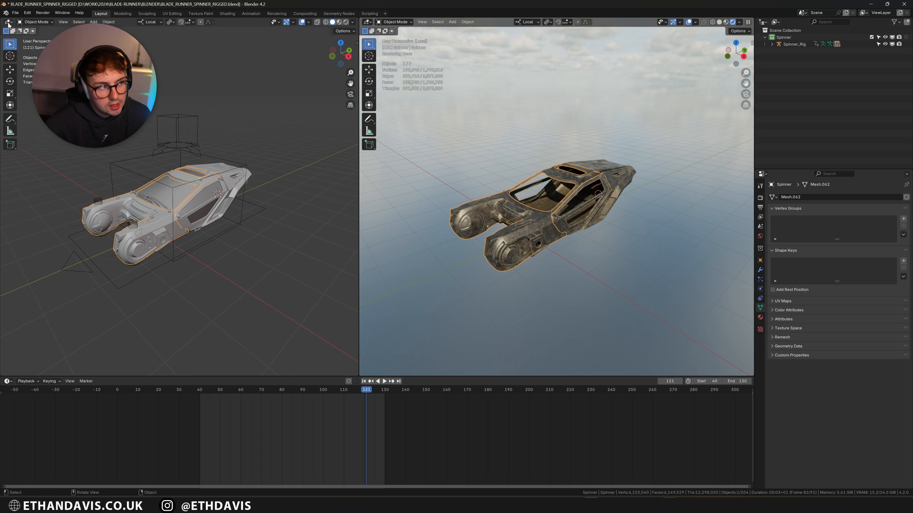
left_click(8, 25)
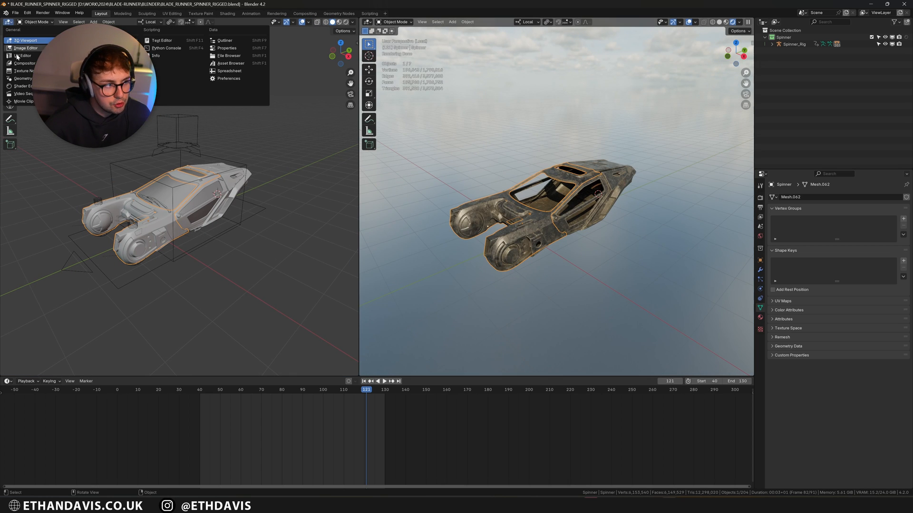
left_click(17, 57)
Step: Select all of the Spinner's objects and set the UVPackmaster3 grouping editor's method to Material
left_click(488, 232)
middle_click_drag(488, 232, 526, 249)
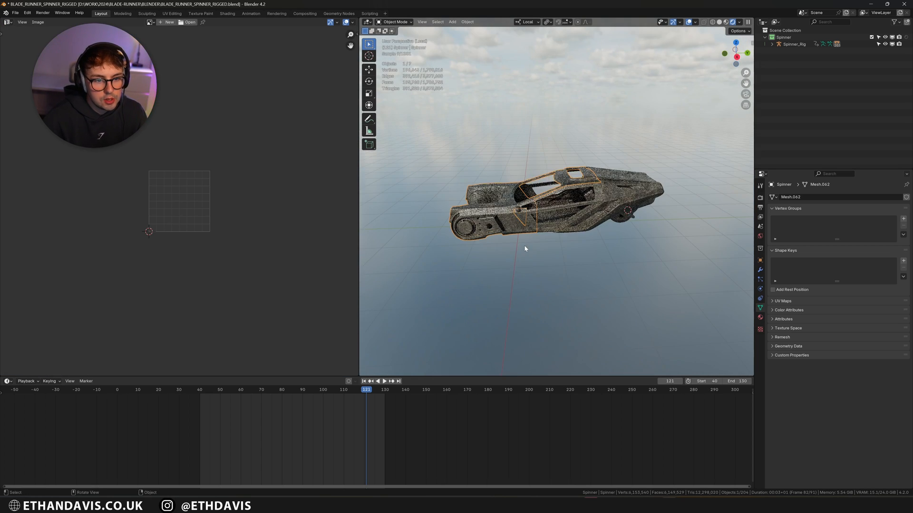
key("a")
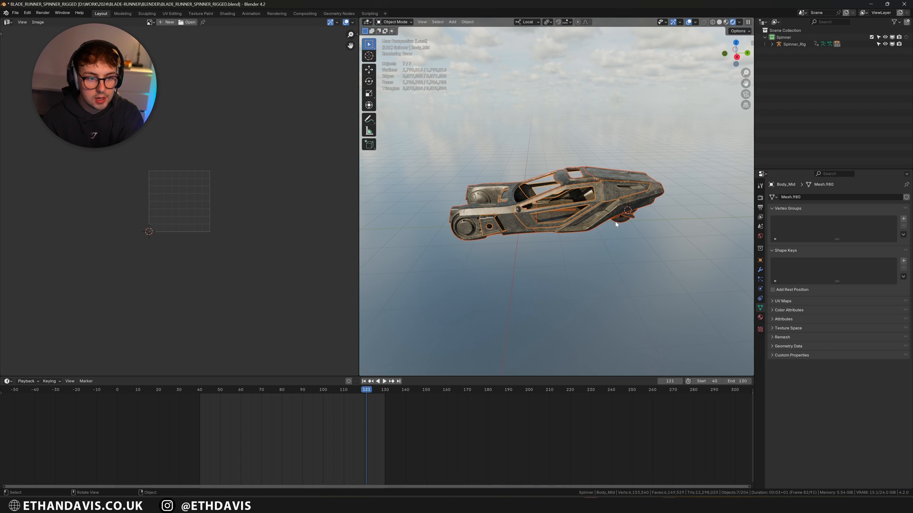
key("n")
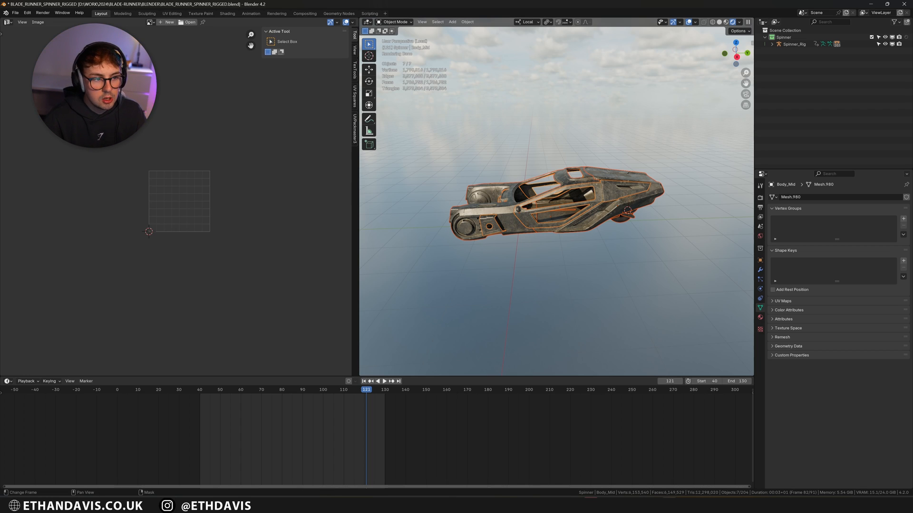
left_click(354, 129)
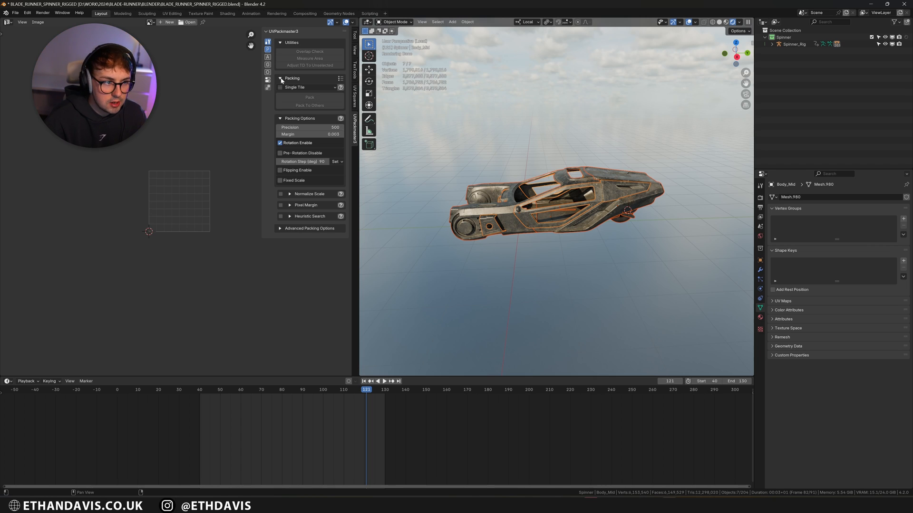
left_click(268, 65)
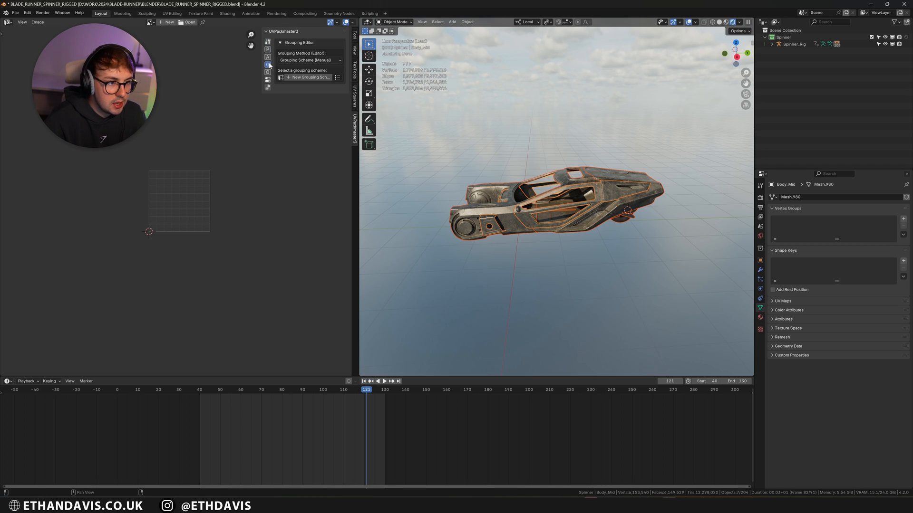
left_click(301, 60)
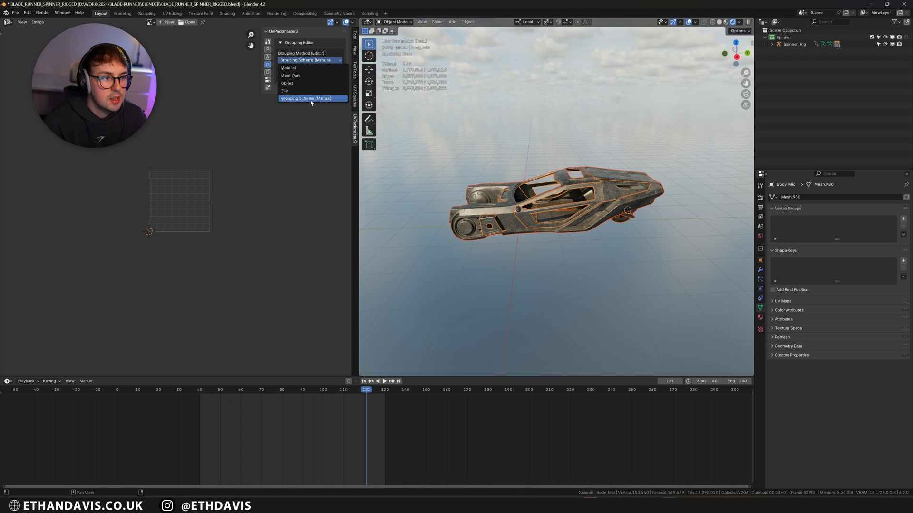
left_click(316, 69)
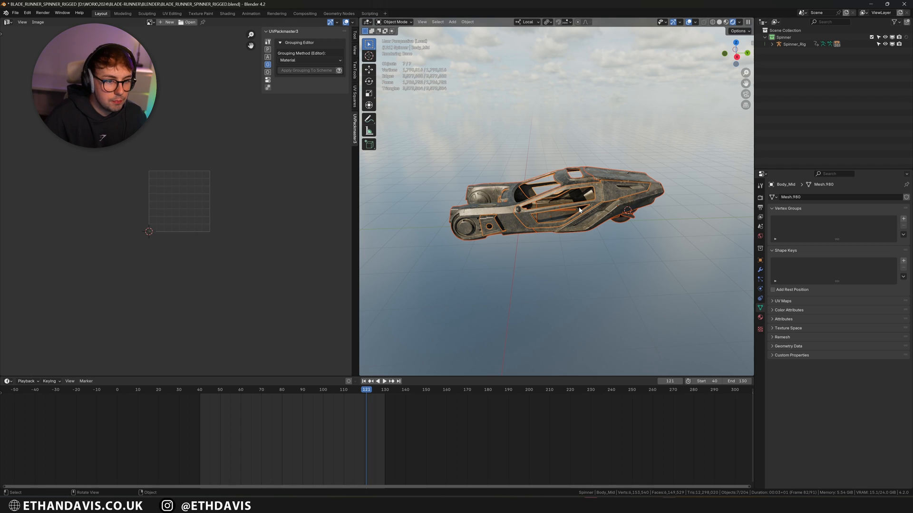
Step: Select the whole Spinner mesh in Edit Mode and apply the Material grouping to a new scheme named Scheme 'Material'
key("Tab")
key("a")
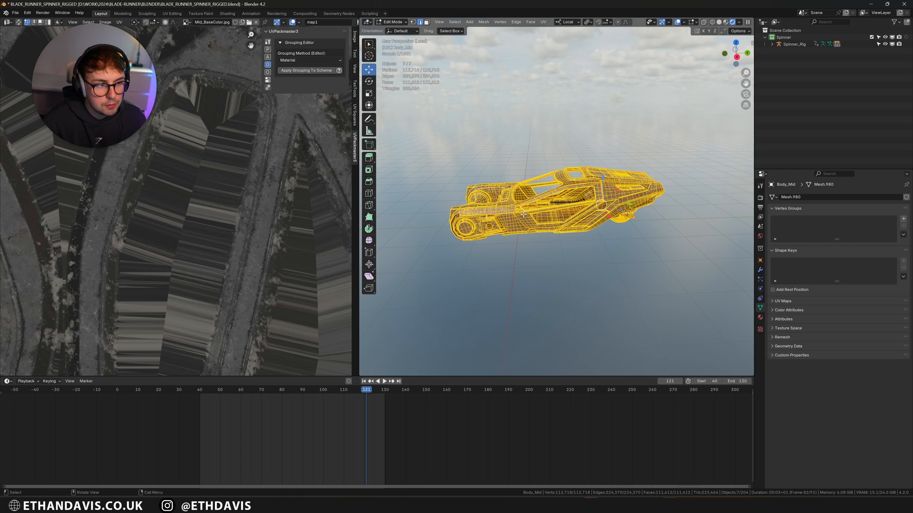
scroll(276, 181, "down", 8)
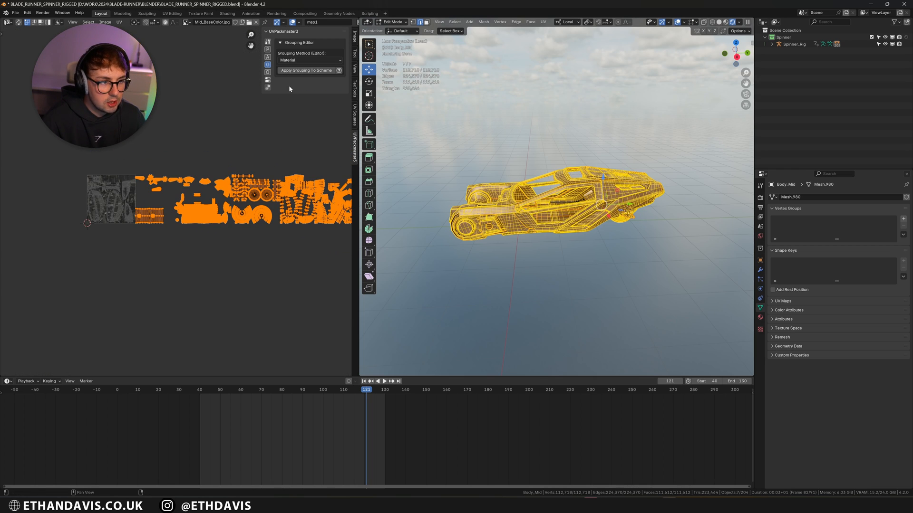
left_click(299, 70)
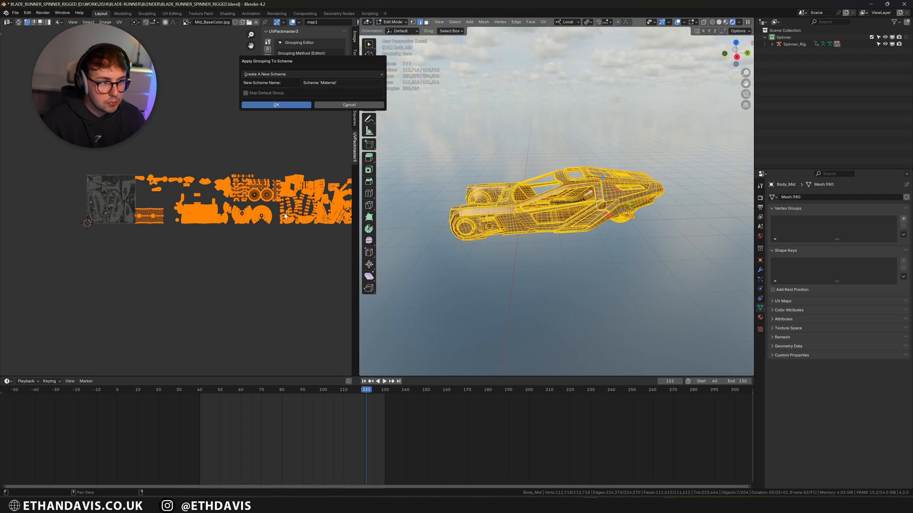
left_click(276, 105)
middle_click_drag(268, 218, 147, 211)
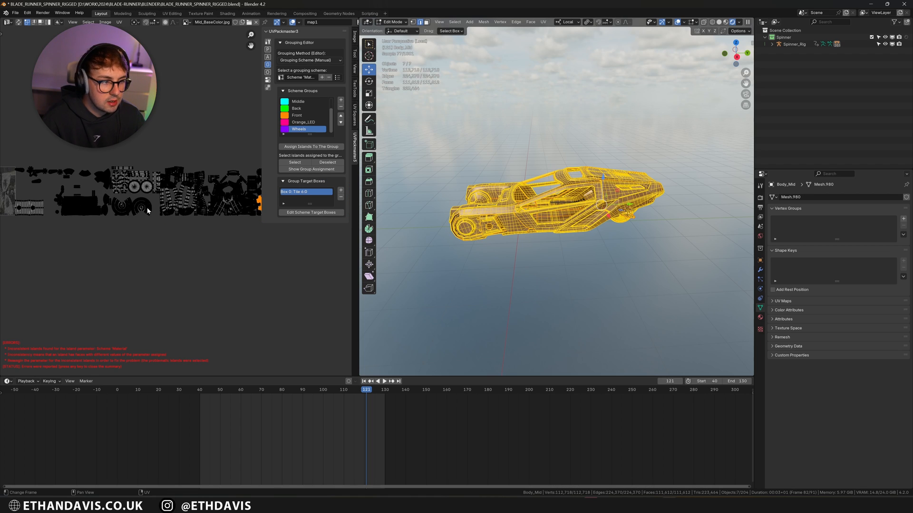
scroll(166, 214, "down", 3)
scroll(222, 225, "up", 6)
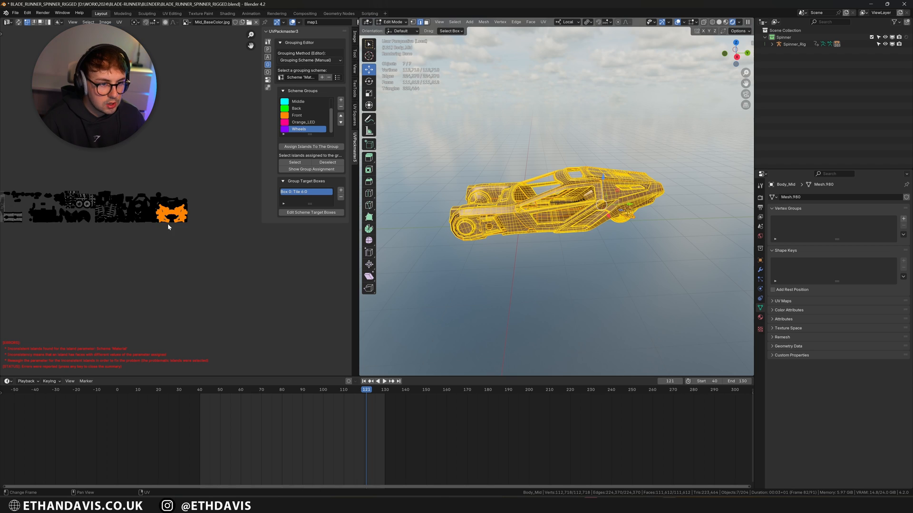
Step: Set UVPackmaster3's packing mode to Groups To Tiles and try to pack all of the Spinner's UV islands
left_click(267, 50)
left_click(307, 51)
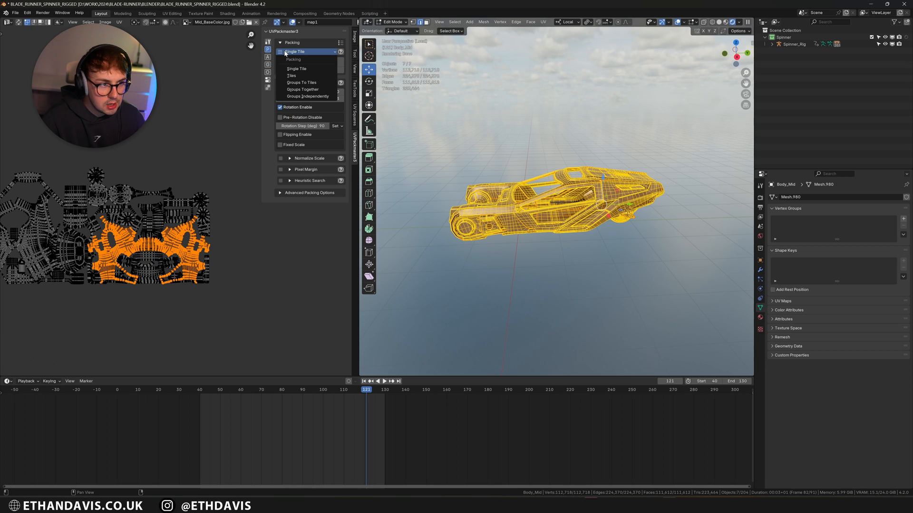
left_click(301, 83)
key("a")
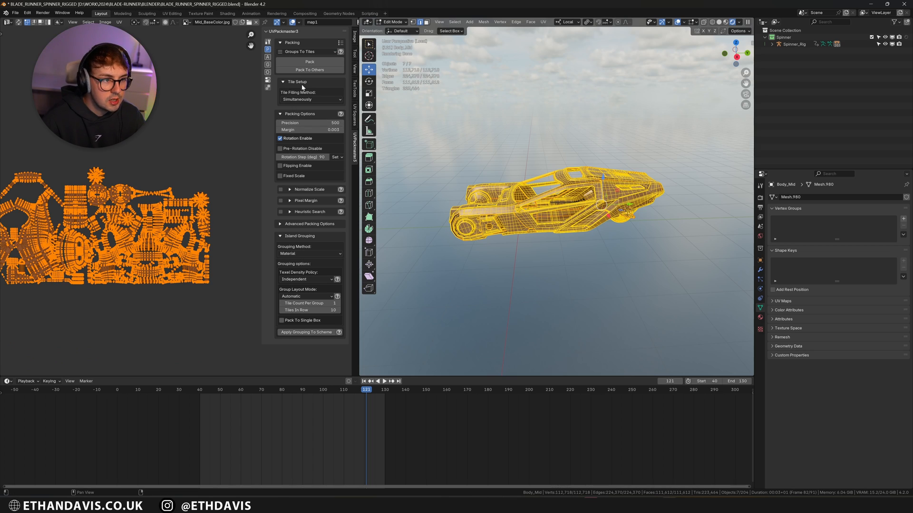
left_click(311, 63)
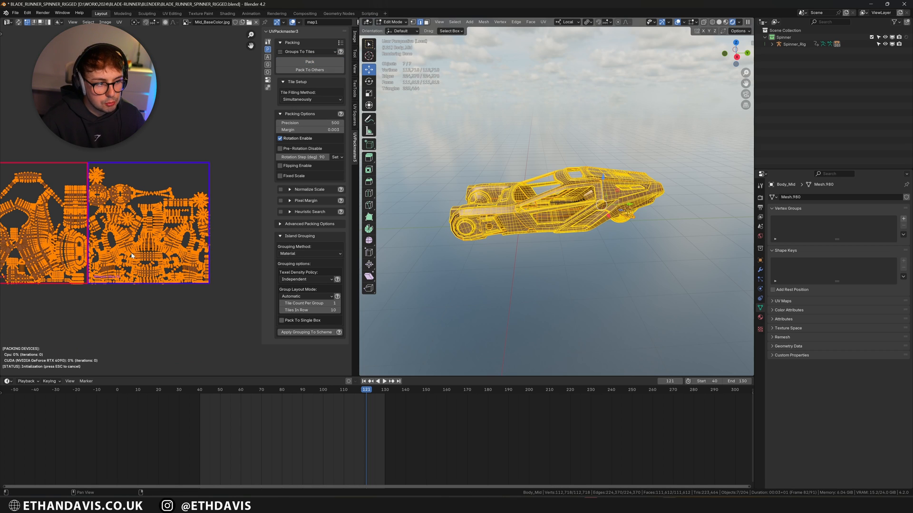
Step: Examine the color-outlined UV tiles assigned to each material group, from Mechanical through Middle and Back to Front
scroll(132, 256, "down", 5)
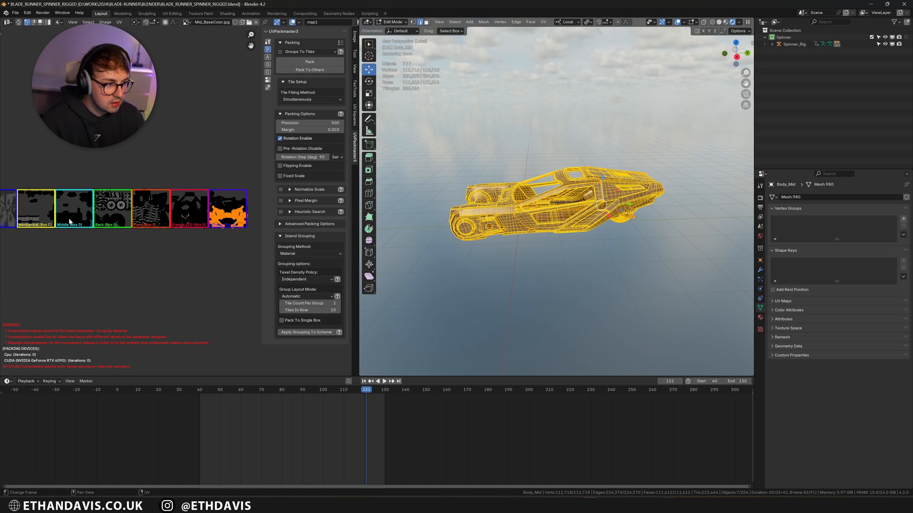
scroll(70, 221, "up", 6)
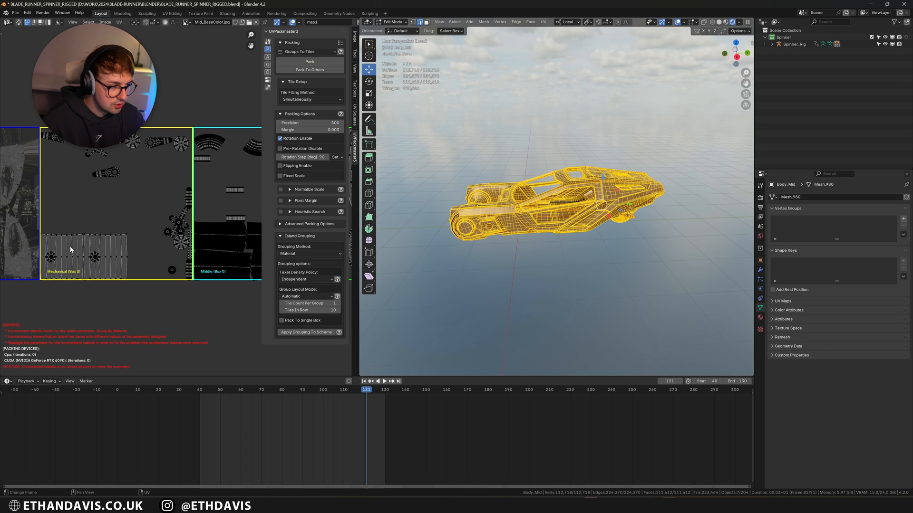
mouse_move(230, 255)
middle_mouse_down()
mouse_move(166, 221)
mouse_move(85, 224)
middle_mouse_up()
middle_click_drag(196, 233, 115, 231)
middle_click_drag(205, 209, 66, 199)
scroll(602, 214, "up", 1)
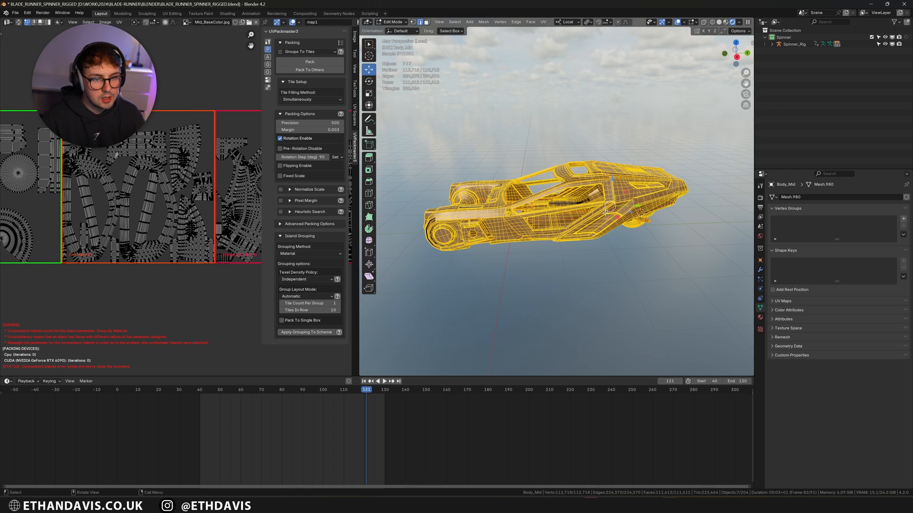
Step: Return to Object Mode with the overlays hidden and inspect the texturing along the Spinner's side and rear
key("Tab")
middle_click_drag(655, 215, 600, 214)
scroll(631, 234, "up", 3)
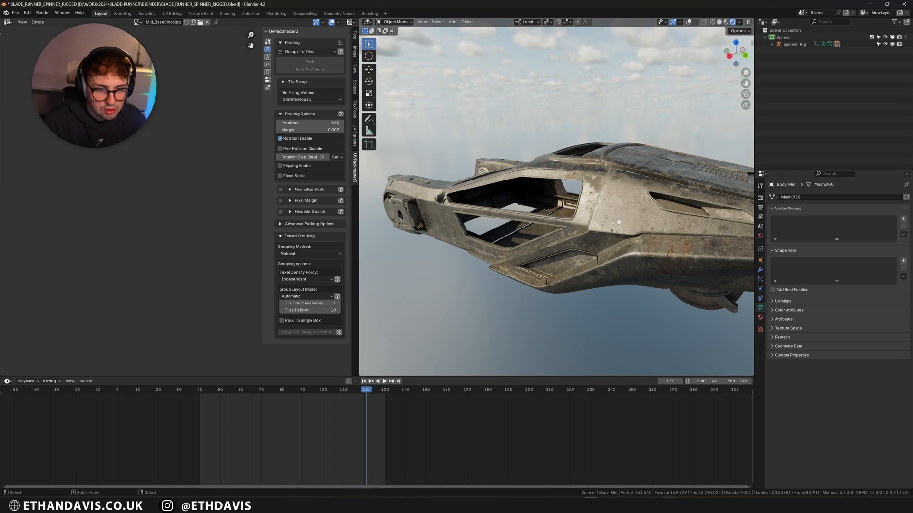
middle_click_drag(636, 241, 651, 228)
scroll(651, 227, "down", 3)
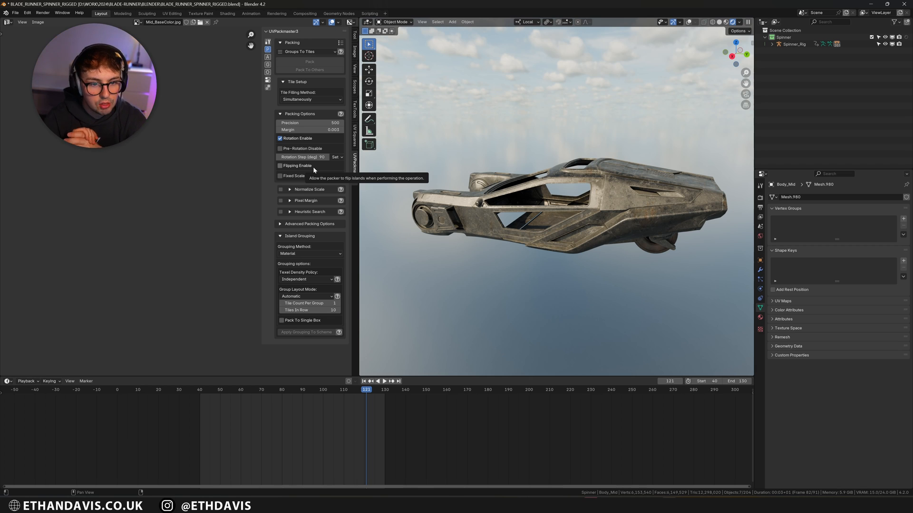
Step: Isolate the Spinner's front body mesh in local view, with overlays shown and the mesh open in Edit Mode
middle_click_drag(516, 217, 534, 221)
key("shift+alt+z")
left_click(504, 232)
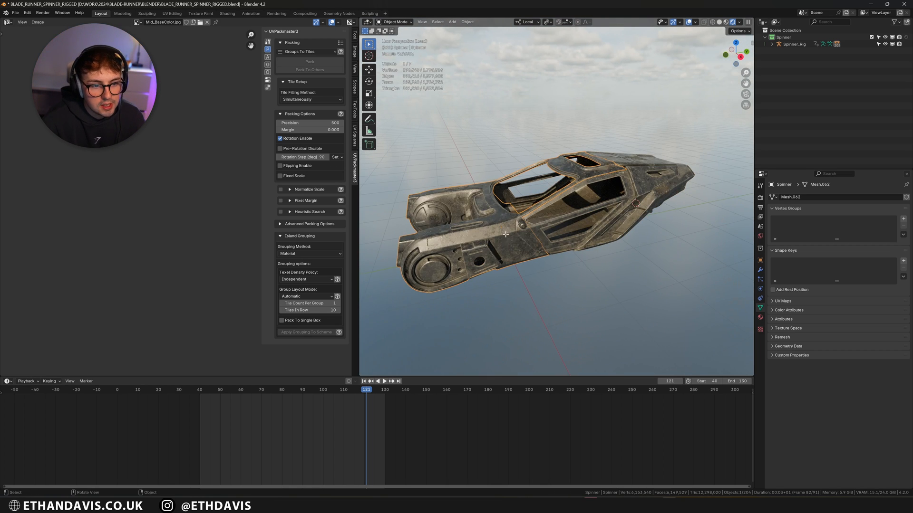
key("Tab")
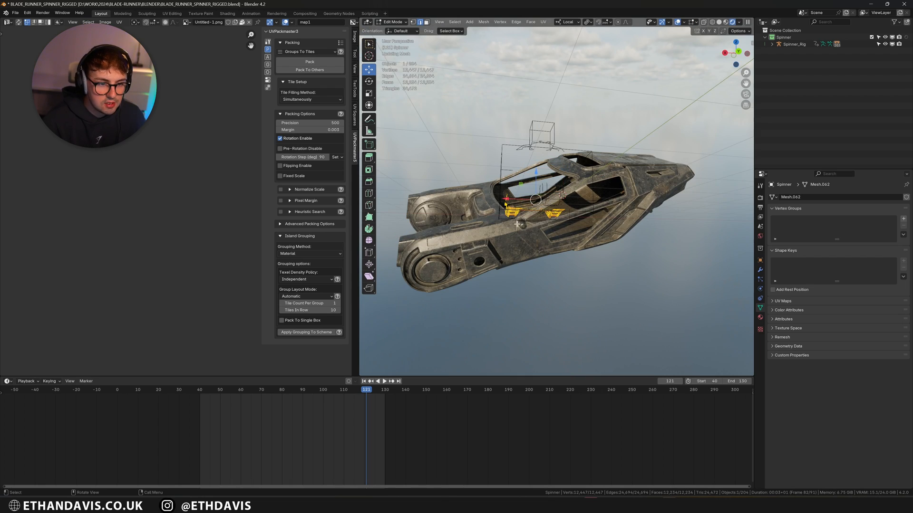
key("shift+alt+z")
key("shift+alt+z")
middle_click_drag(572, 239, 704, 259)
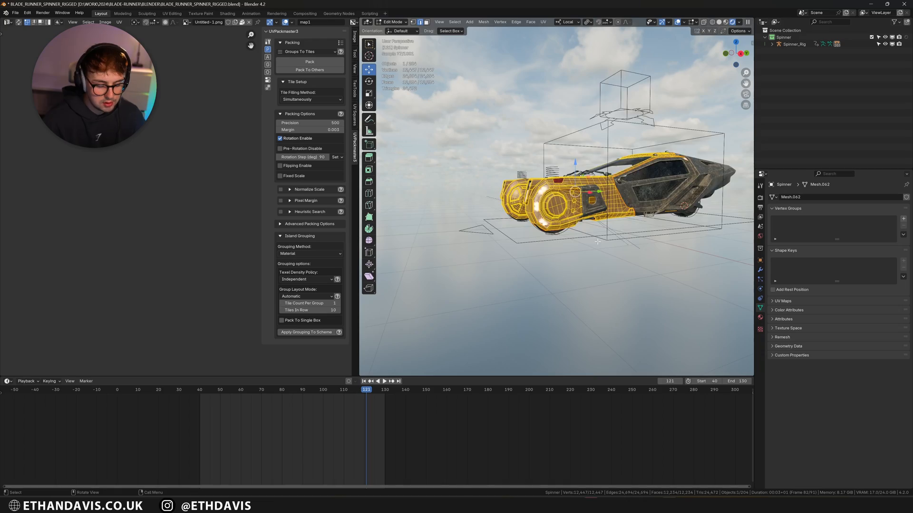
key("slash")
middle_click_drag(557, 252, 572, 265)
Step: Examine the front body's UV islands in the UV editor and return to Object Mode
scroll(106, 189, "down", 10)
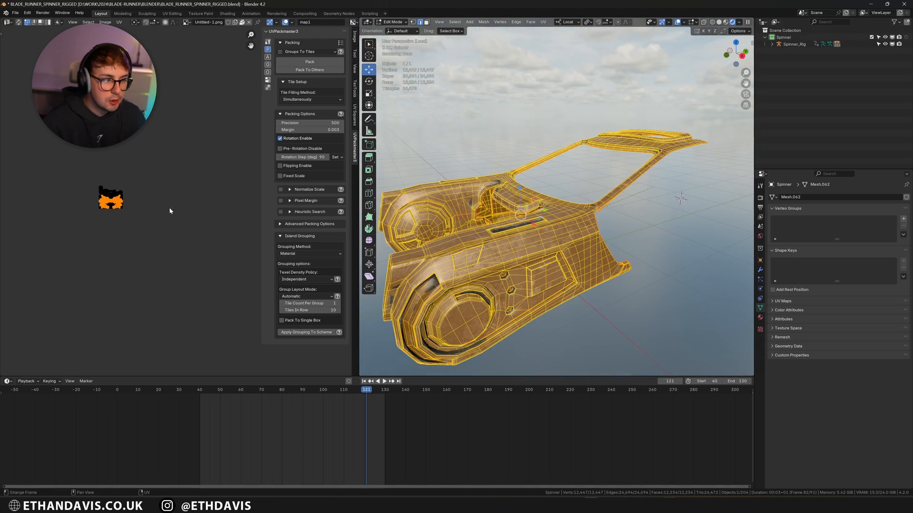
scroll(169, 210, "up", 1)
middle_click_drag(170, 209, 138, 209)
scroll(101, 209, "up", 6)
scroll(101, 208, "up", 3)
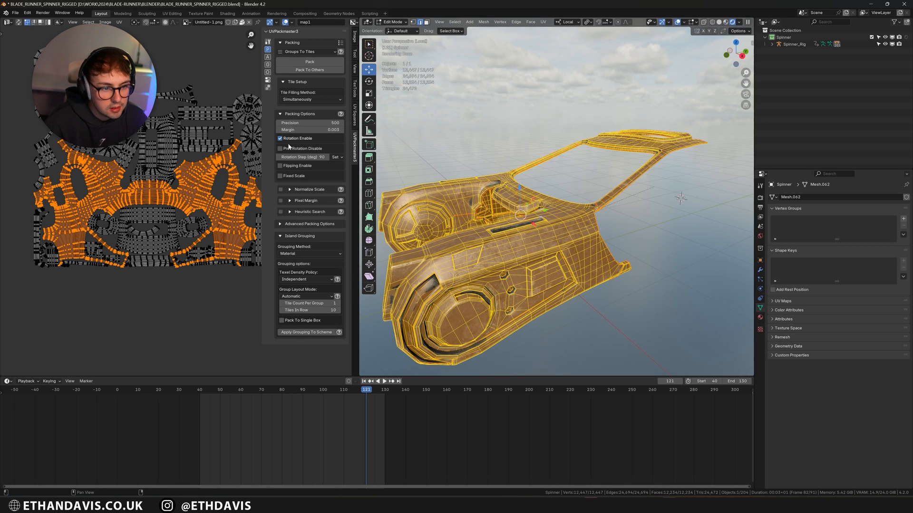
scroll(509, 195, "down", 3)
key("Tab")
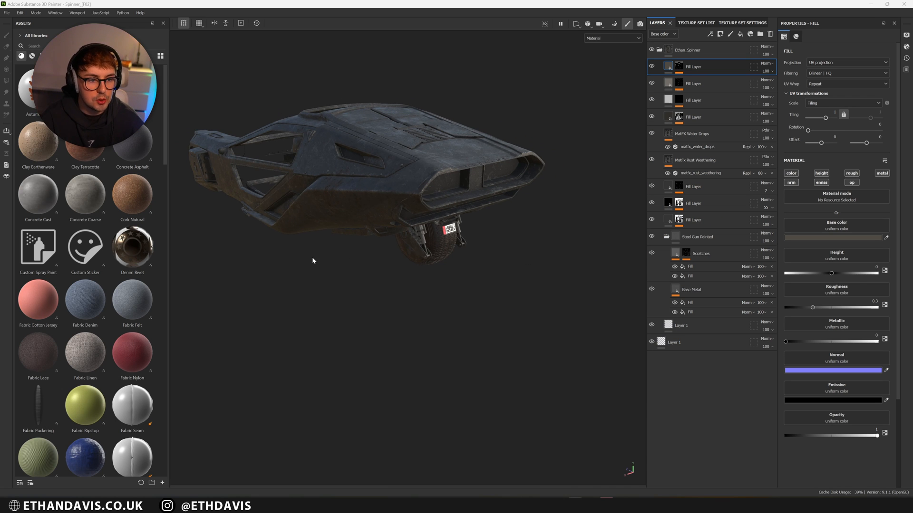
Step: Switch to Substance 3D Painter and hide the texturing layers inside the main Spinner layer folder, inspecting the bare rear body
left_click_drag(323, 272, 380, 253, "alt")
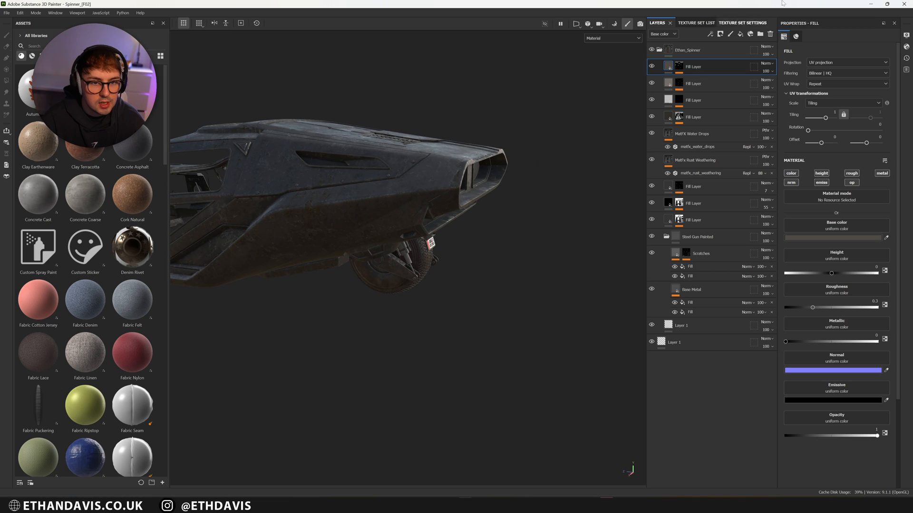
left_click(659, 49)
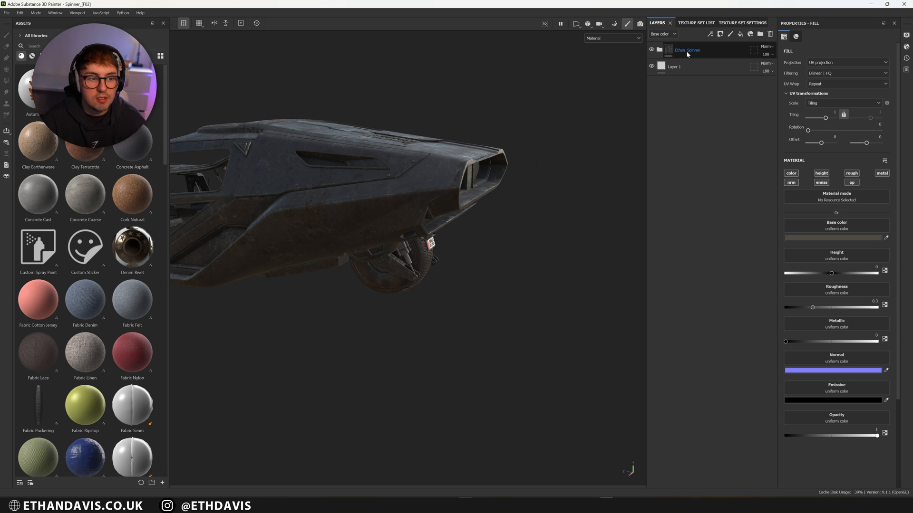
left_click(659, 49)
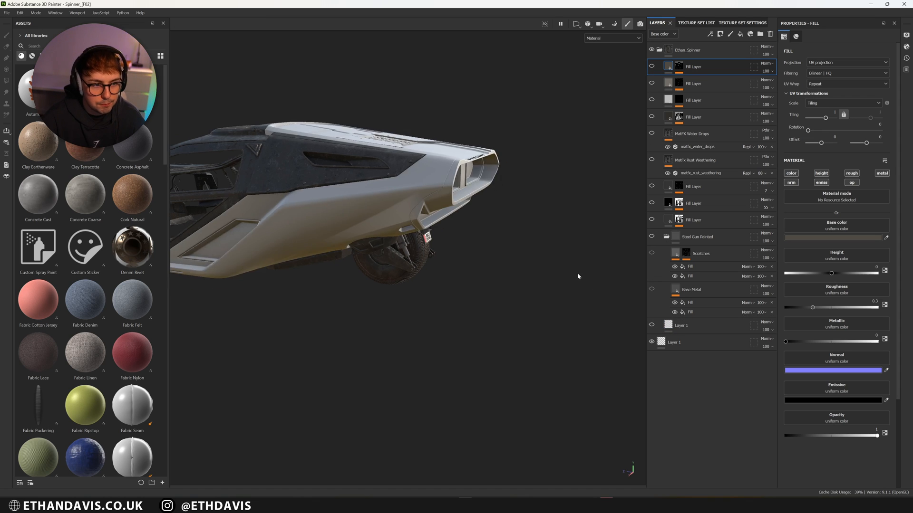
left_click_drag(577, 275, 519, 299, "alt")
scroll(417, 227, "up", 4)
left_click_drag(417, 227, 411, 154, "alt")
scroll(412, 154, "down", 4)
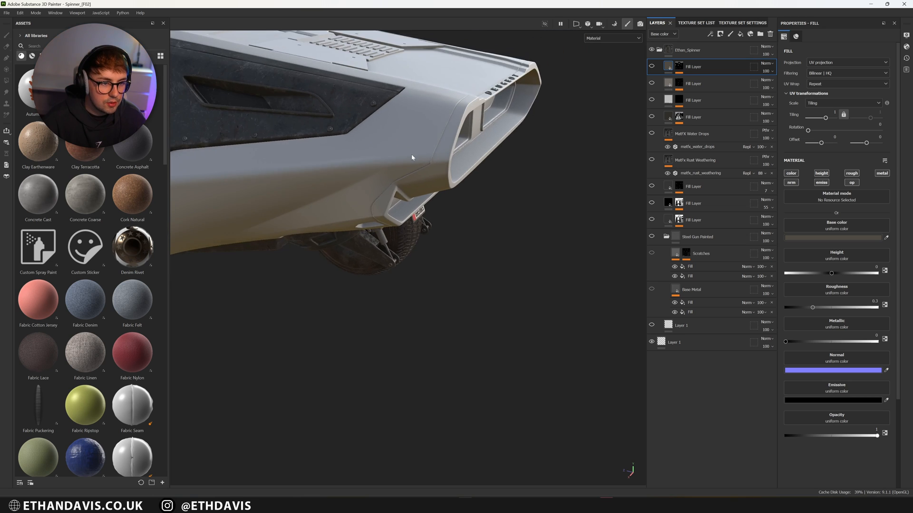
Step: Hide every texture set except Back and return to its layer stack
left_click(696, 23)
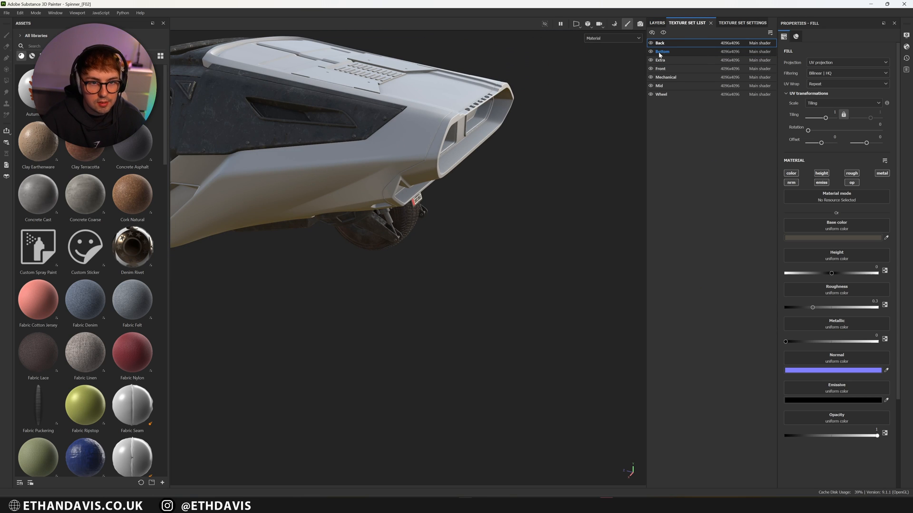
left_click(650, 86)
left_click(651, 94)
left_click(656, 23)
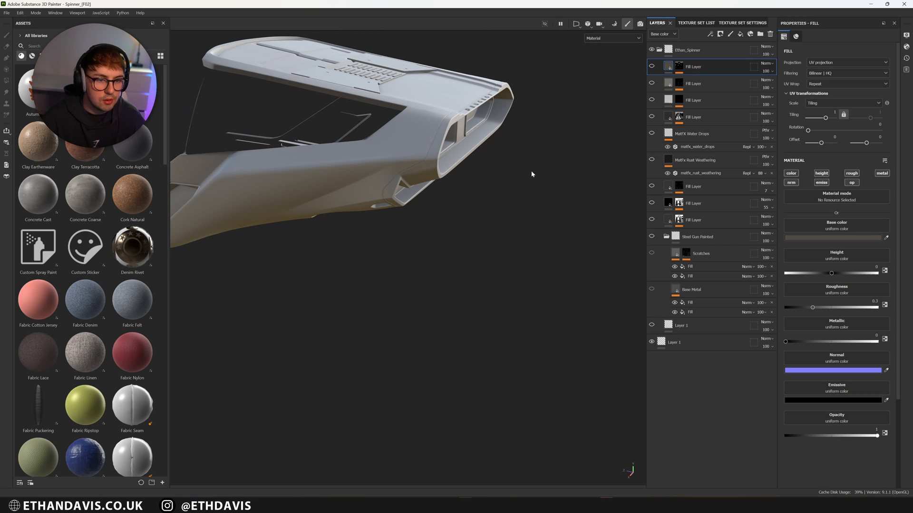
left_click_drag(456, 179, 467, 227, "alt")
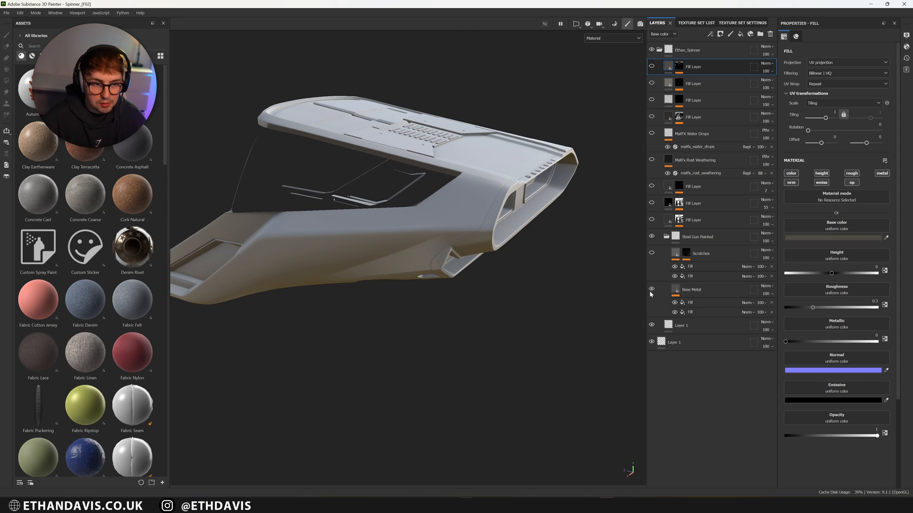
Step: Show the Base Metal and Scratches layers of the Steel Gun Painted folder and inspect them on the rear body
left_click_drag(595, 272, 526, 237, "alt")
scroll(493, 212, "up", 5)
left_click_drag(474, 215, 468, 292, "alt")
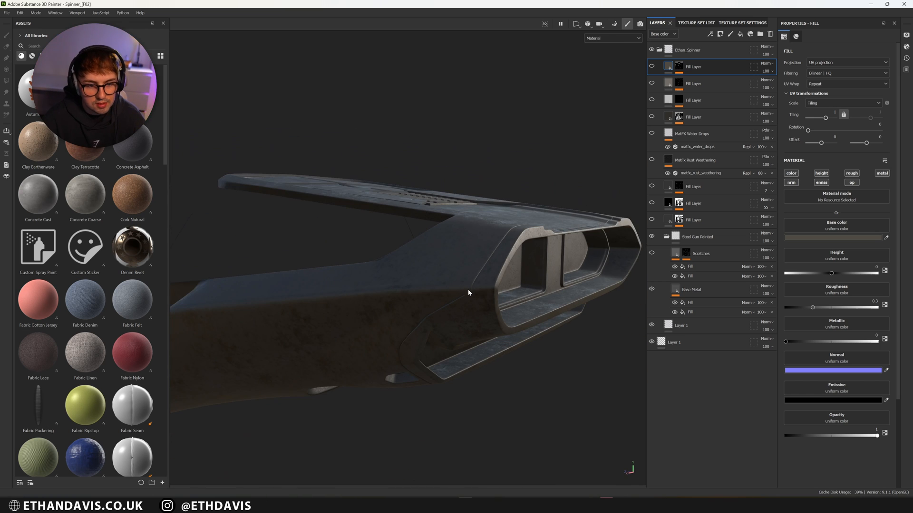
left_click(651, 252)
left_click_drag(498, 271, 558, 259, "alt")
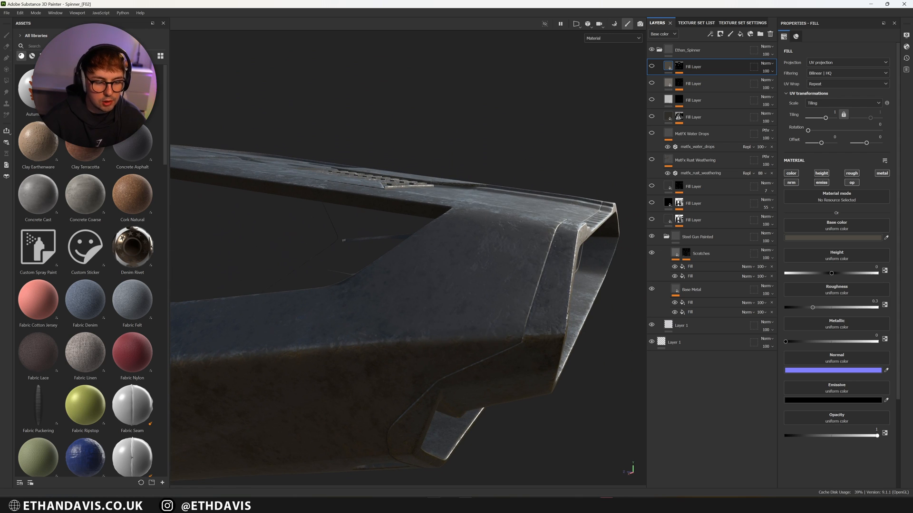
Step: Switch to the reference board, maximize it, and examine the metal wear around the real Spinner's rear grille and tail lights
key("alt+Tab")
right_click_drag(437, 263, 382, 254)
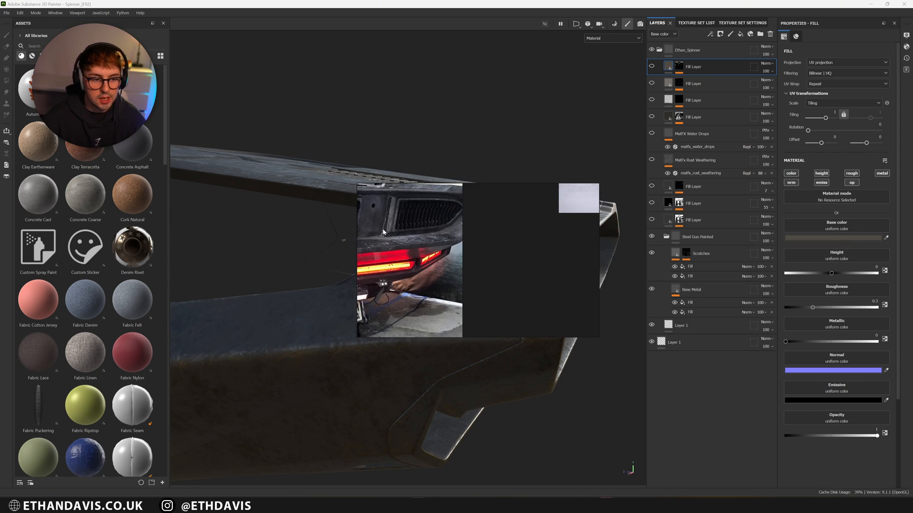
key("ctrl+f")
scroll(381, 255, "down", 2)
scroll(318, 220, "up", 5)
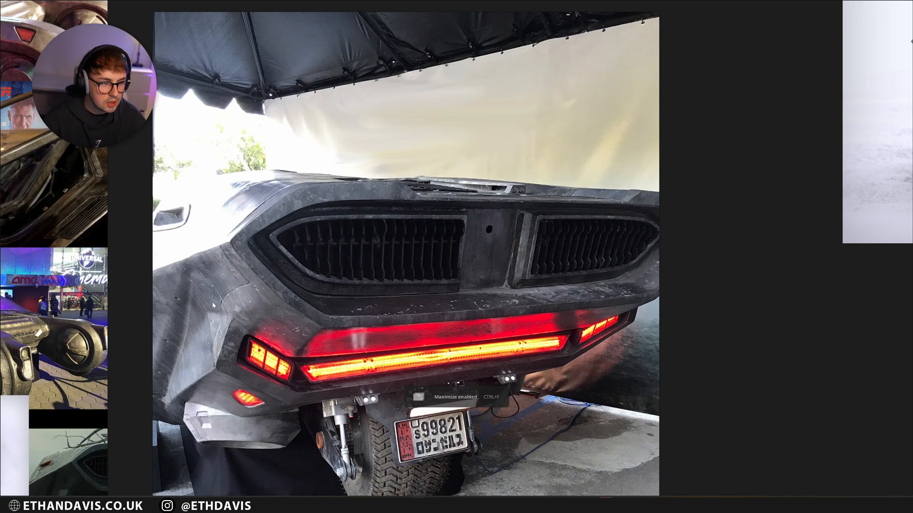
scroll(315, 220, "up", 3)
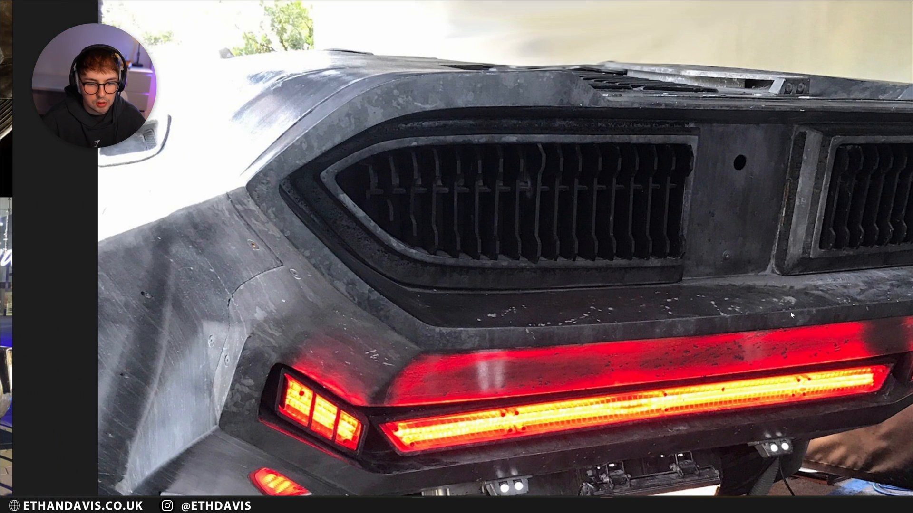
scroll(790, 312, "down", 2)
scroll(646, 275, "down", 2)
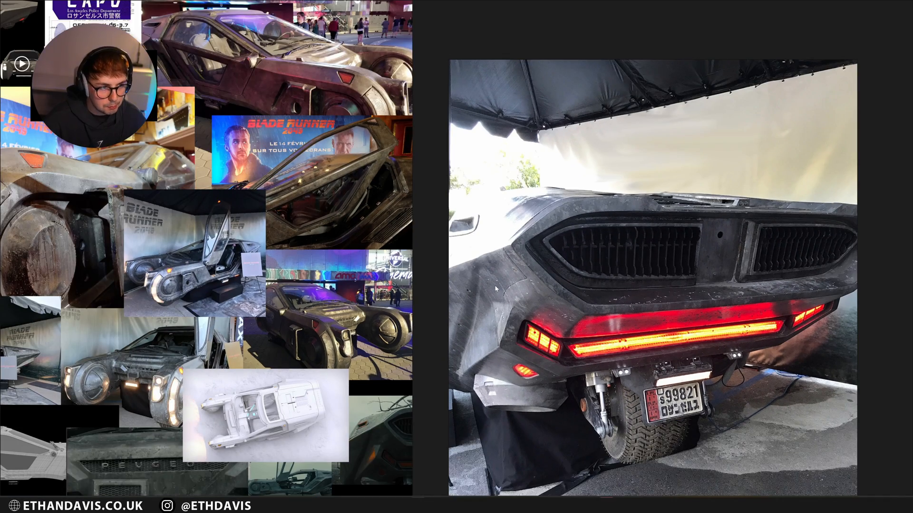
Step: Examine the reference photos of the Spinner's front wheel housings and bodywork, and return to Substance 3D Painter
middle_click_drag(85, 244, 389, 230)
scroll(300, 207, "up", 3)
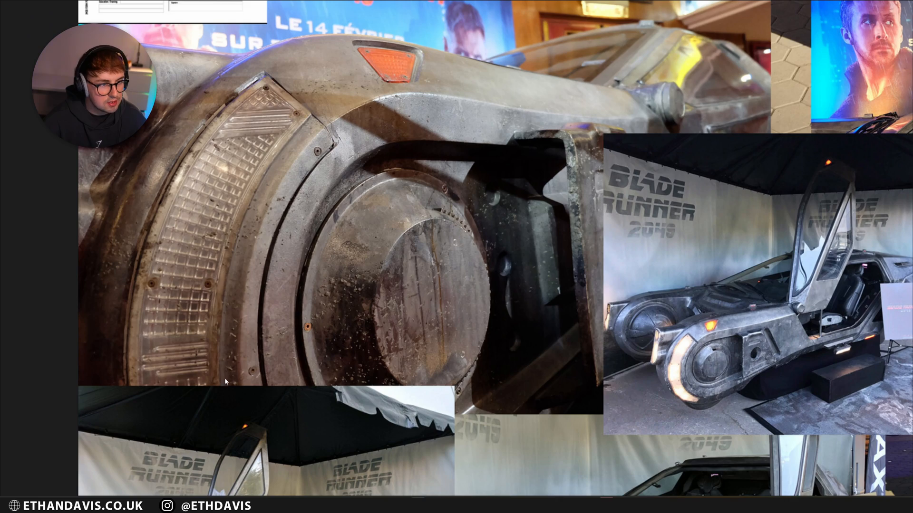
scroll(762, 355, "up", 2)
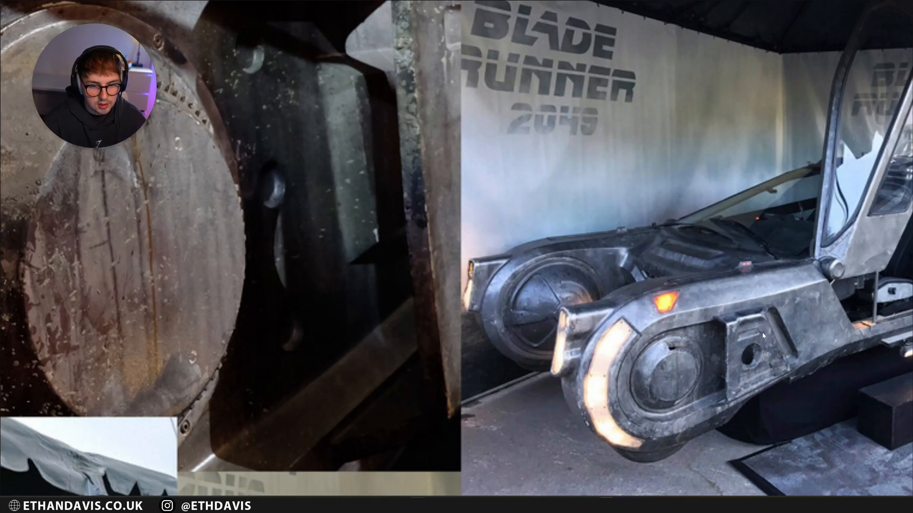
scroll(763, 335, "down", 5)
middle_click_drag(673, 226, 658, 164)
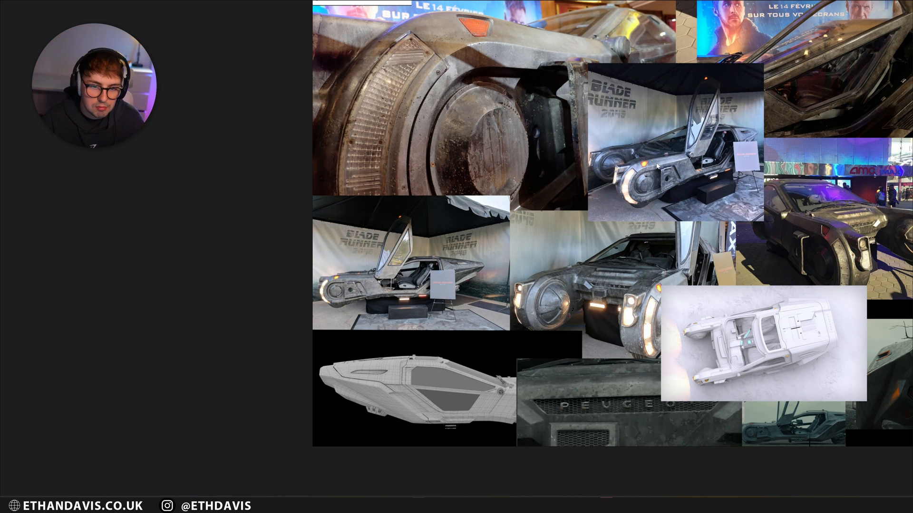
middle_click_drag(658, 165, 459, 161)
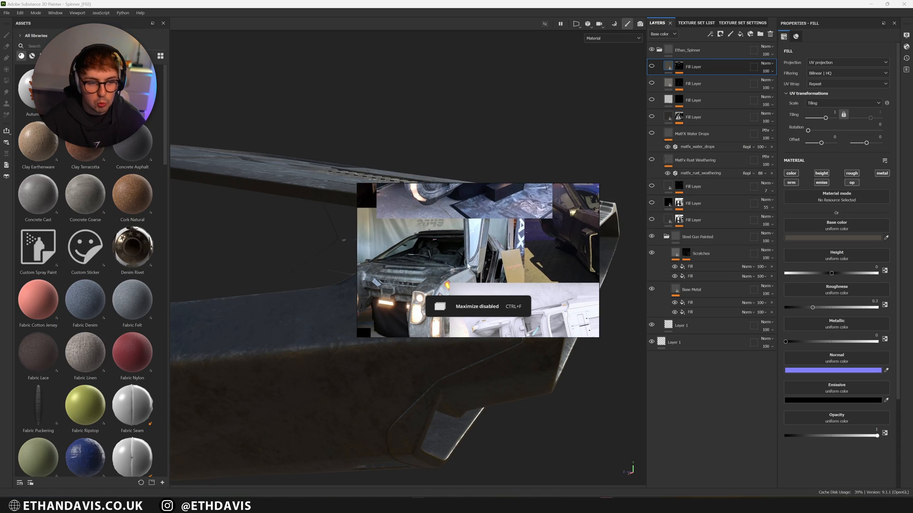
left_click_drag(362, 317, 757, 270)
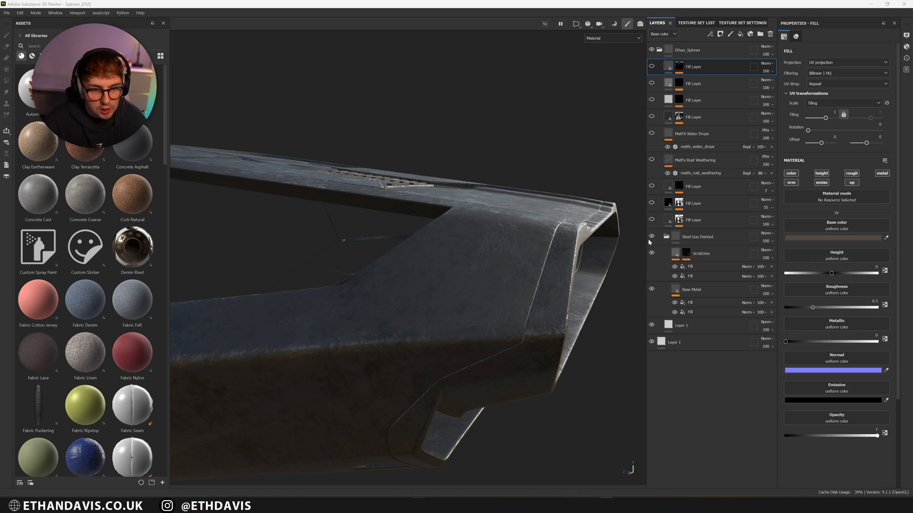
Step: Show the three Fill Layers directly above the Steel Gun Painted folder and the MatFx Rust Weathering layer
left_click_drag(558, 273, 531, 308, "alt")
left_click(651, 203)
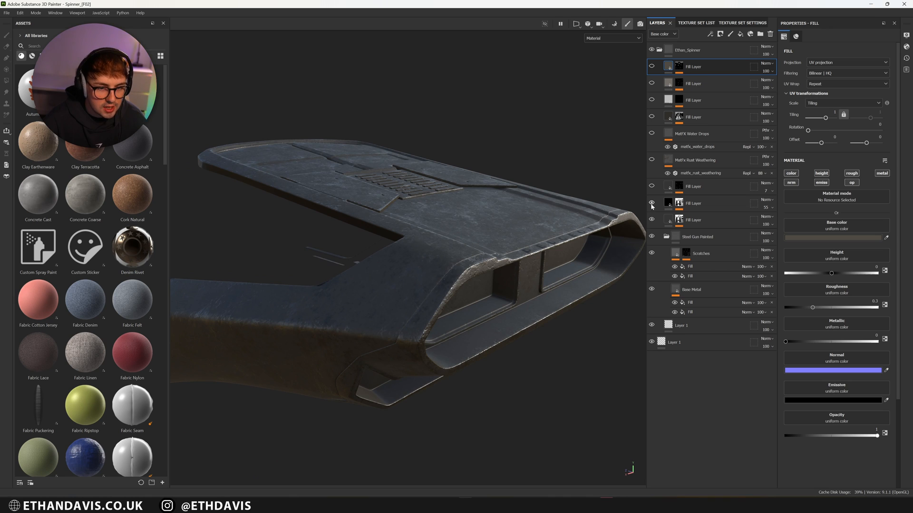
left_click(651, 187)
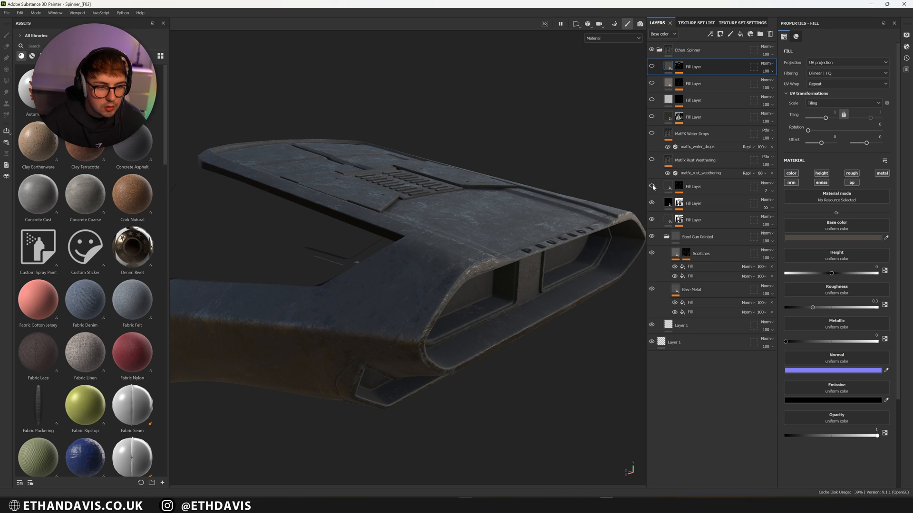
left_click_drag(567, 253, 514, 317, "alt")
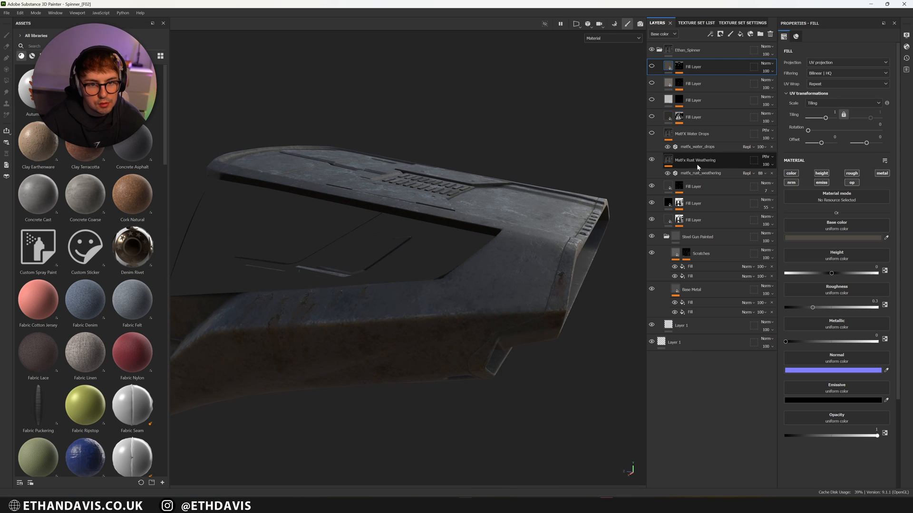
Step: Open the matfx_rust_weathering filter's parameters and inspect the rust on the rear body
left_click(698, 173)
left_click_drag(178, 101, 410, 318, "alt")
scroll(409, 317, "up", 2)
scroll(455, 340, "down", 2)
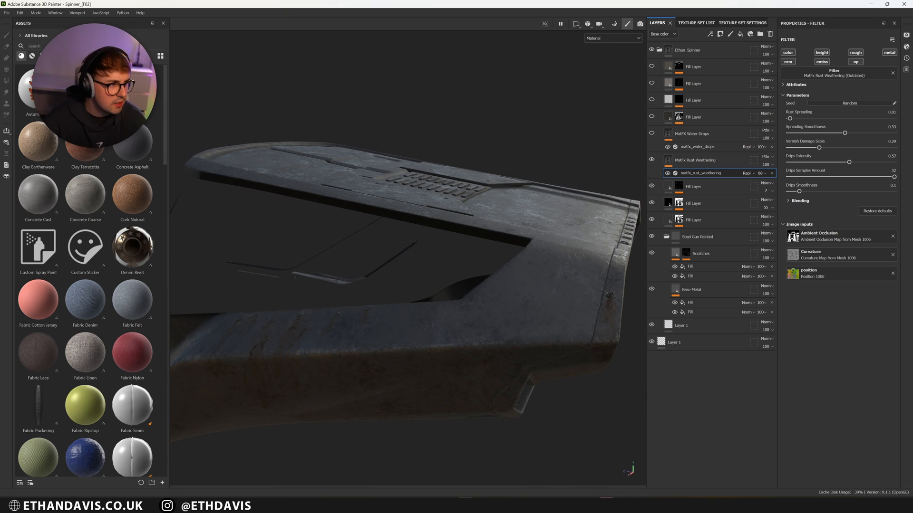
Step: Browse the asset library's filters to locate MatFx Rust Weathering
left_click(53, 55)
scroll(72, 236, "down", 8)
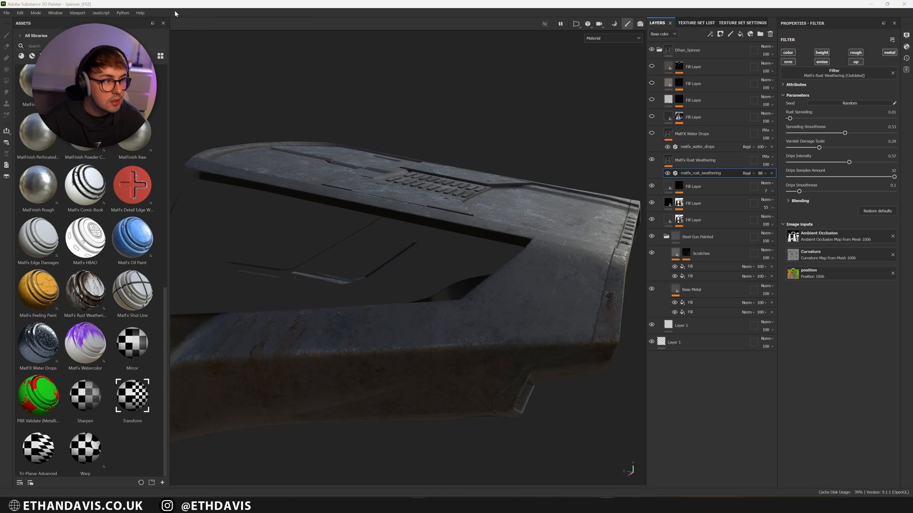
mouse_move(175, 5)
left_mouse_down()
mouse_move(279, 21)
mouse_move(353, 46)
left_mouse_up()
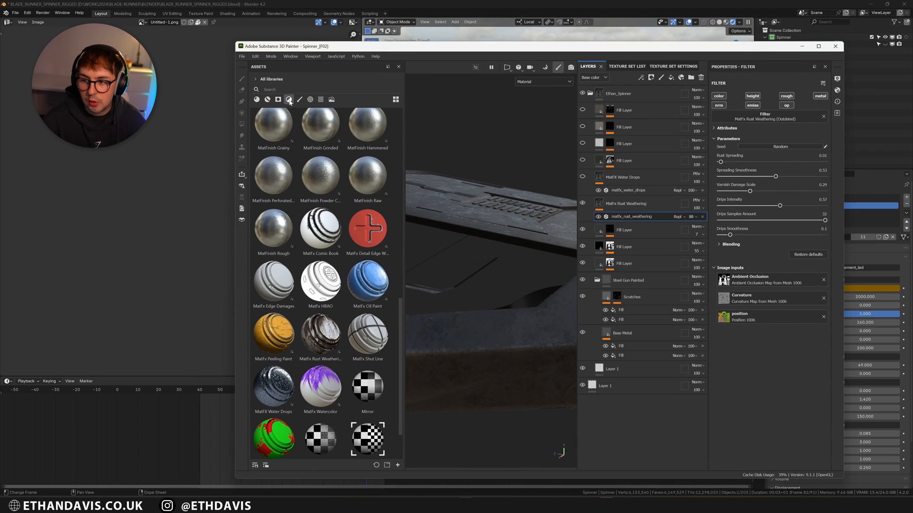
double_click(337, 46)
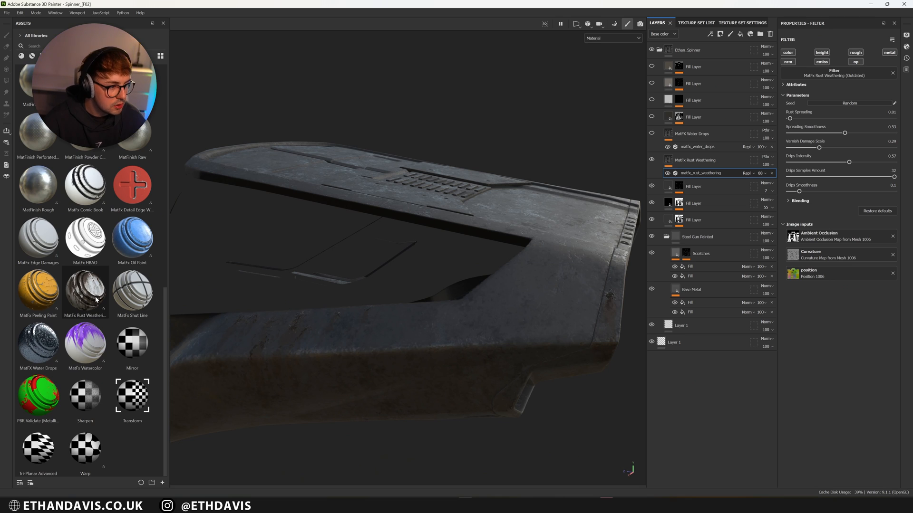
mouse_move(83, 297)
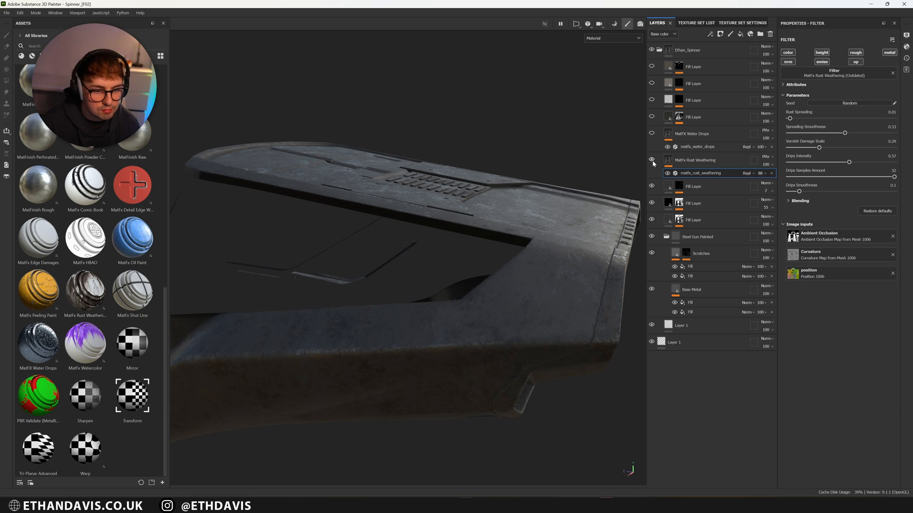
Step: Set the MatFx Rust Weathering filter's Rust Spreading to 0.15 and inspect the whole rear body
left_click(671, 162)
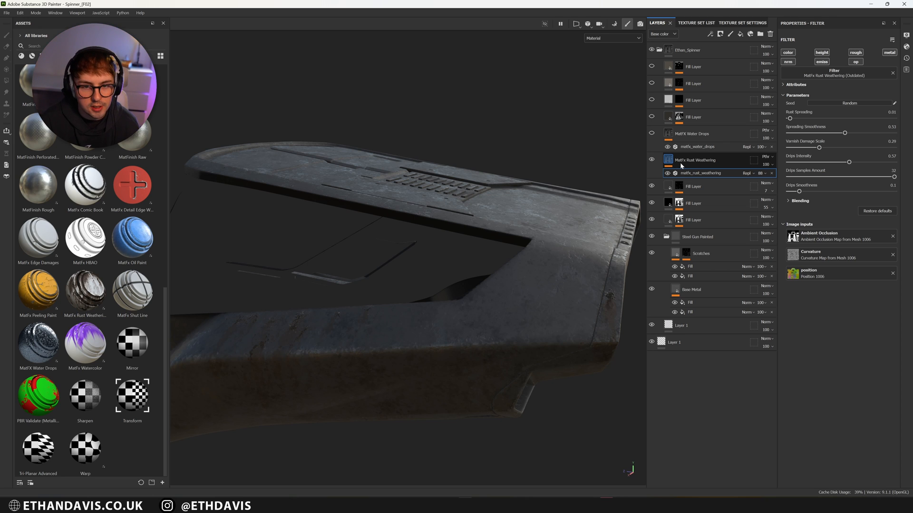
mouse_move(790, 118)
left_mouse_down()
mouse_move(836, 120)
mouse_move(805, 119)
left_mouse_up()
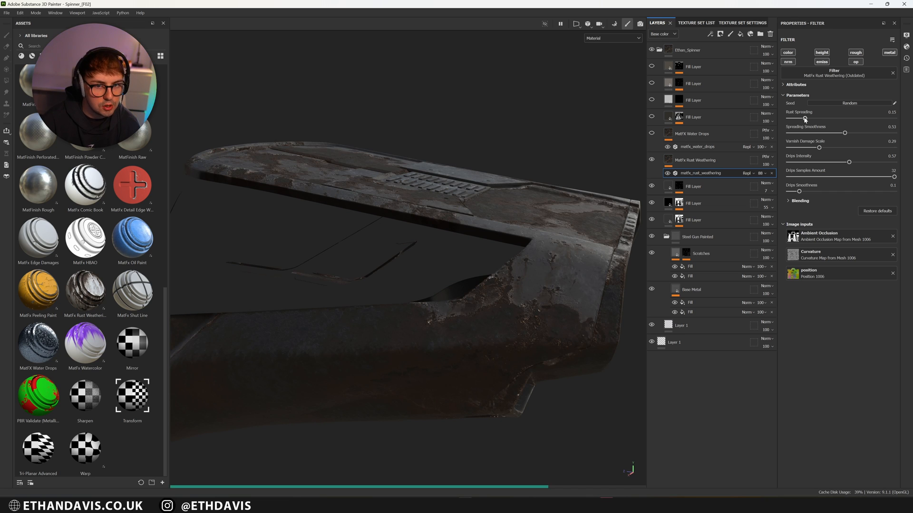
scroll(540, 279, "down", 5)
left_click_drag(541, 282, 422, 309, "alt")
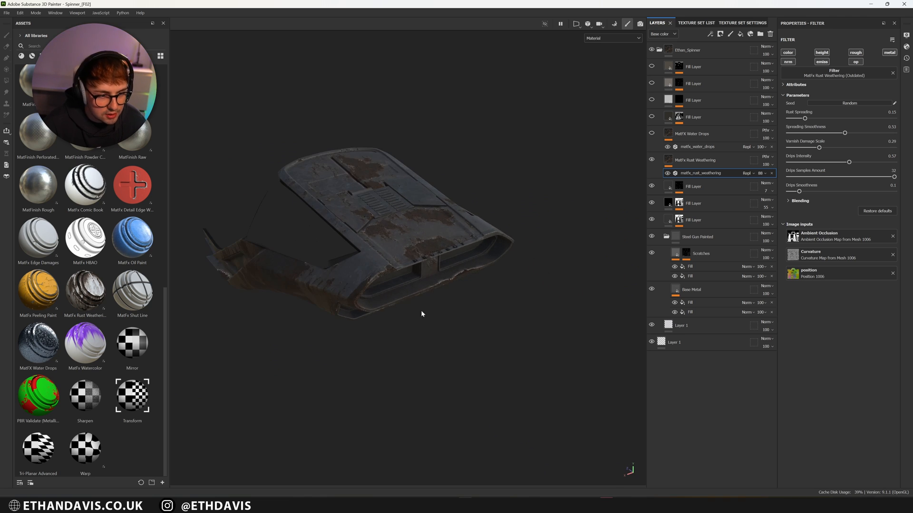
Step: Set the MatFx Rust Weathering filter's Rust Spreading to 0.01 and inspect the rear body up close
scroll(317, 292, "up", 5)
scroll(317, 291, "up", 2)
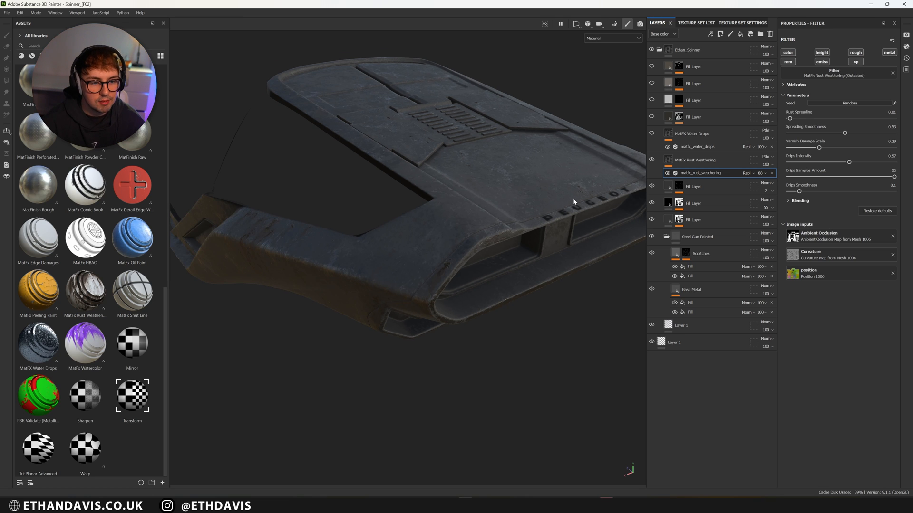
left_click_drag(444, 252, 452, 233, "alt")
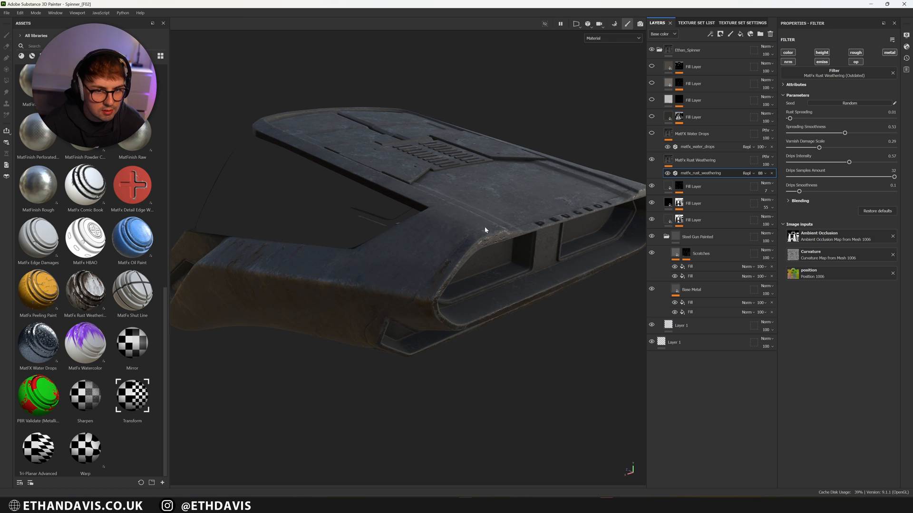
Step: Show the MatFX Water Drops layer and compare the rear body with and without it
left_click(651, 133)
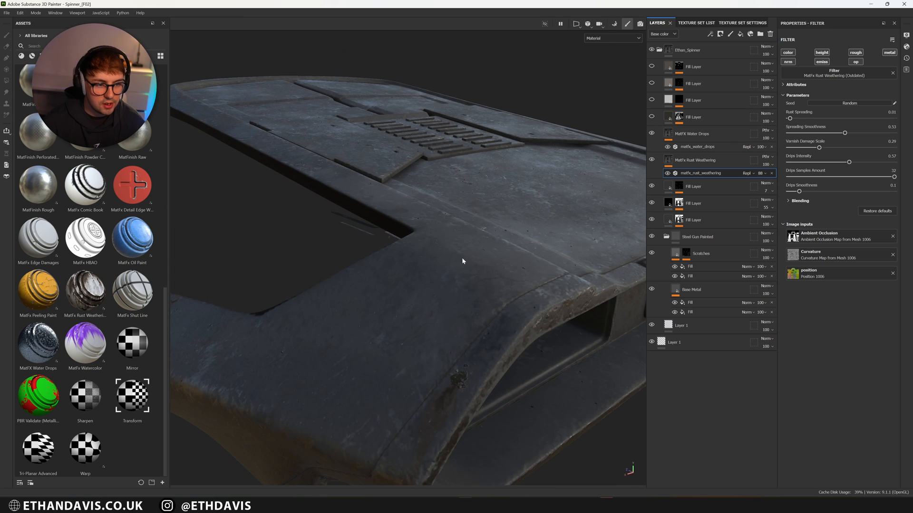
left_click_drag(461, 257, 625, 207, "alt")
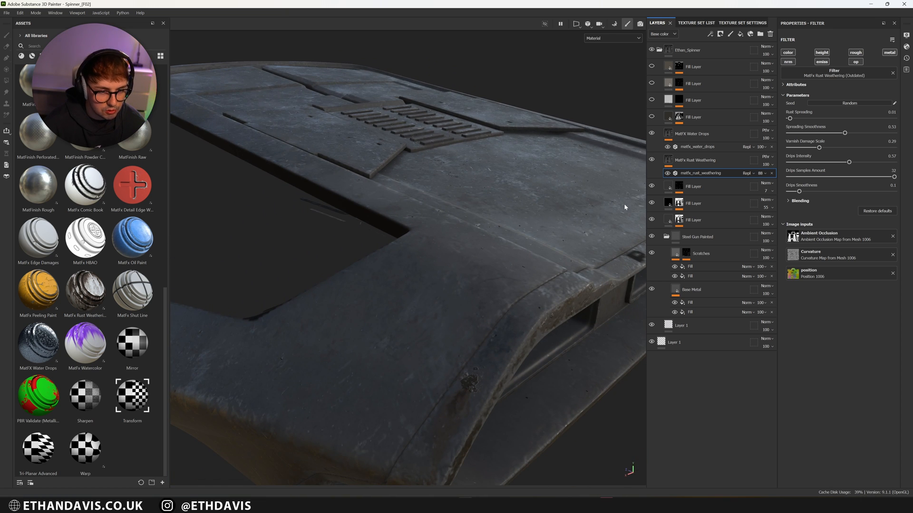
left_click(651, 134)
left_click(652, 134)
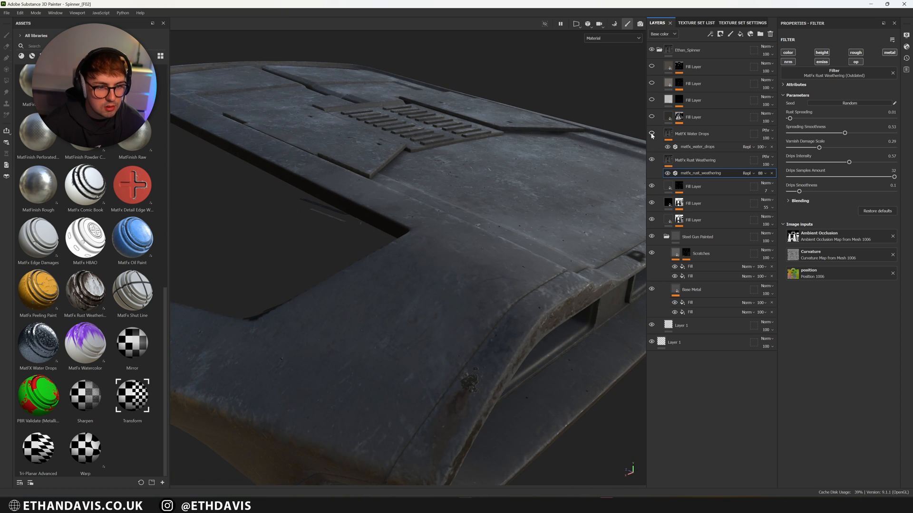
left_click(652, 134)
left_click(651, 134)
Step: Show the four Fill Layers above MatFX Water Drops and inspect the worn edges around the rear openings
scroll(529, 241, "down", 2)
scroll(544, 248, "down", 2)
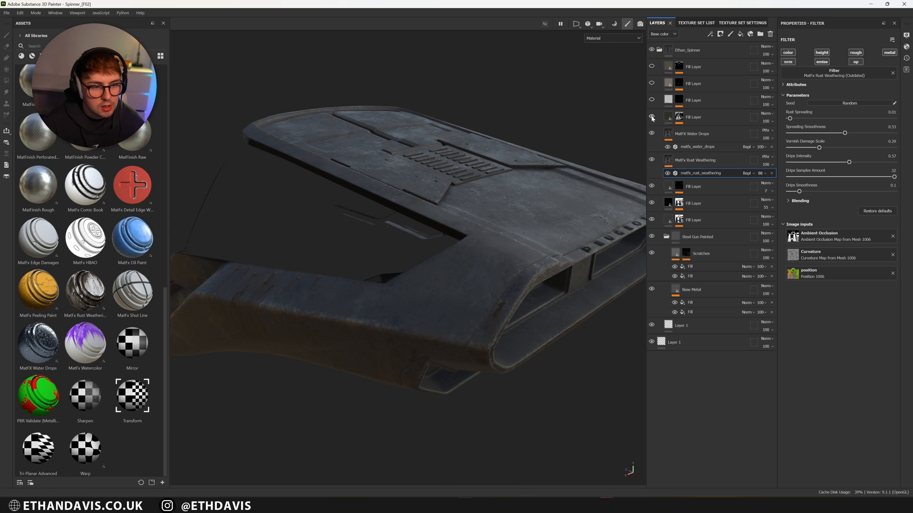
left_click(651, 100)
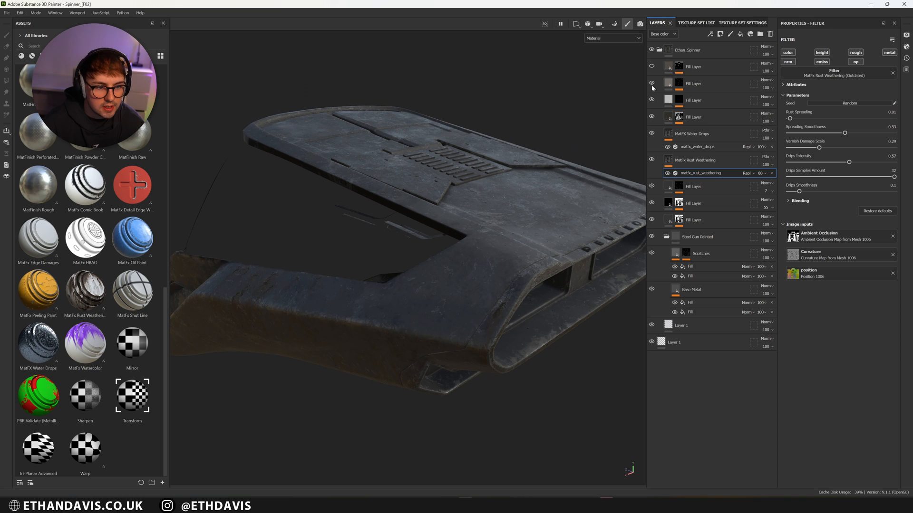
left_click(652, 84)
scroll(565, 366, "up", 3)
left_click_drag(626, 204, 472, 330, "alt")
scroll(472, 330, "up", 4)
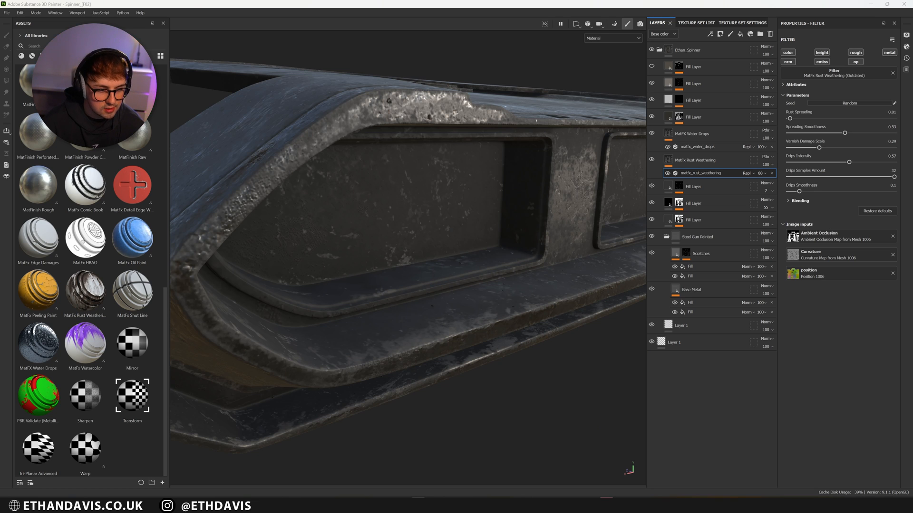
scroll(491, 361, "down", 5)
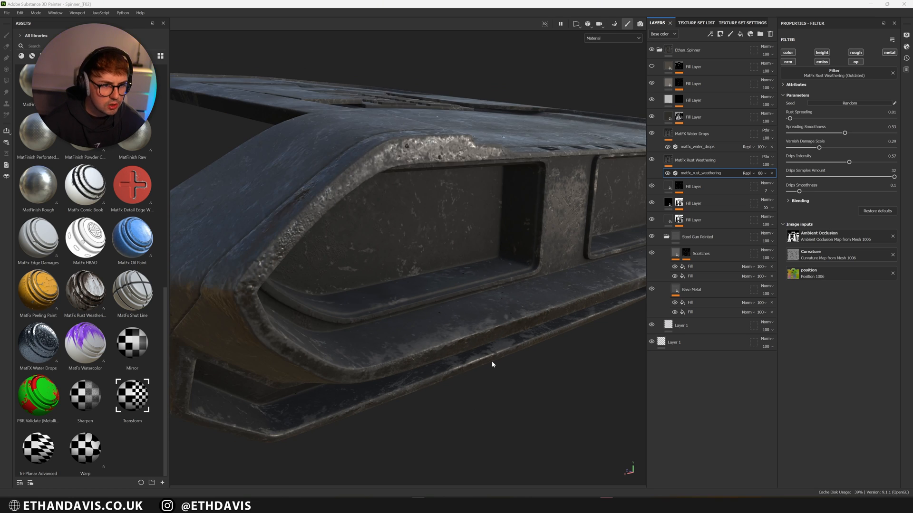
scroll(498, 314, "up", 5)
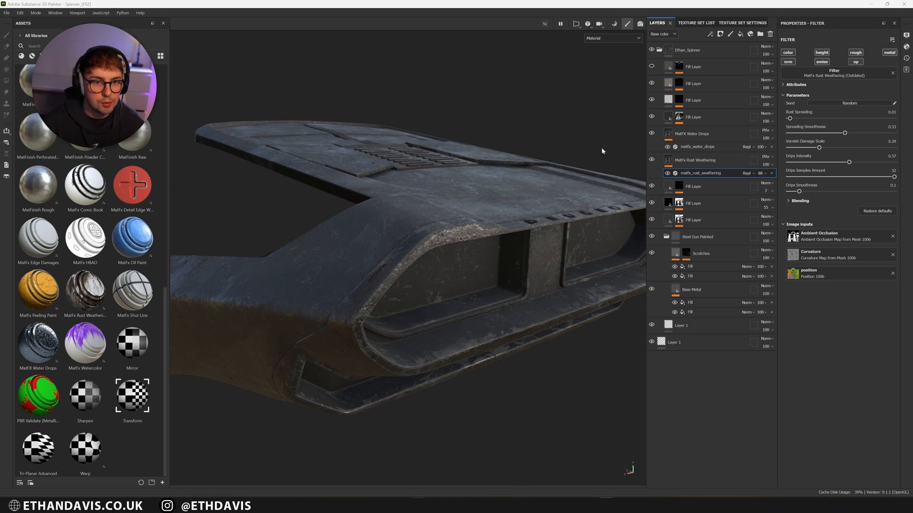
left_click(653, 67)
scroll(492, 204, "down", 3)
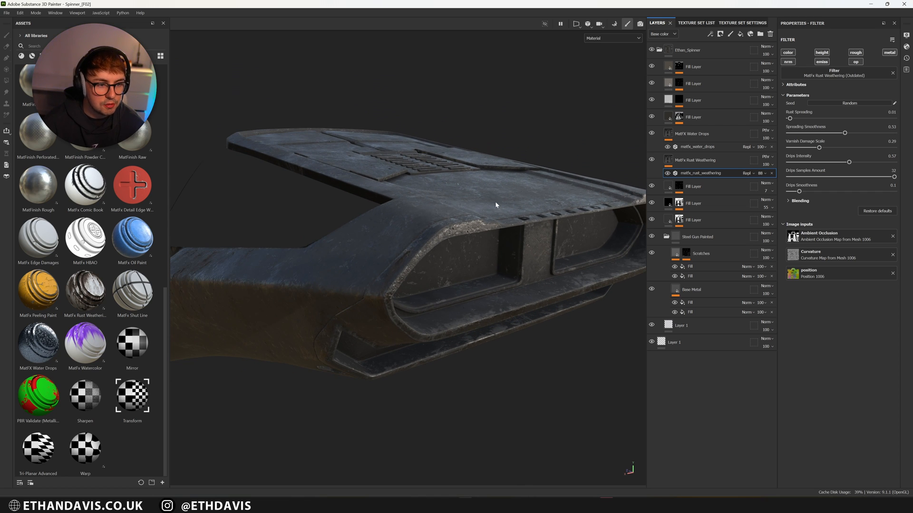
Step: Make the Bottom, Extra, Front, Mechanical, Mid and Wheel texture sets visible alongside Back
left_click(687, 26)
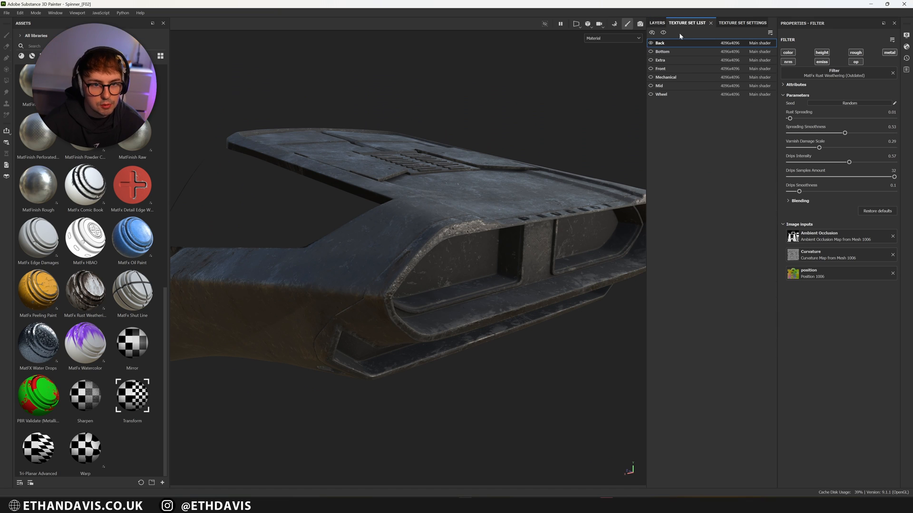
left_click(650, 51)
left_click(651, 60)
left_click(651, 69)
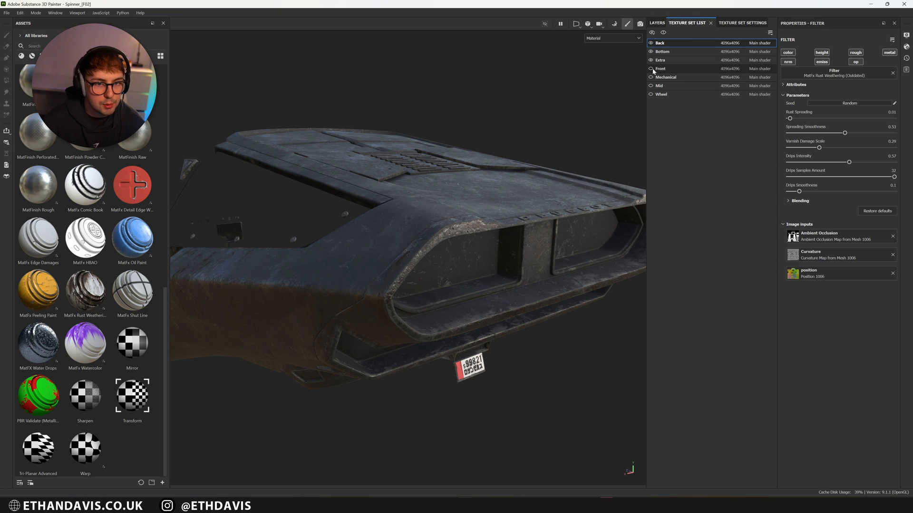
left_click(650, 77)
left_click(651, 85)
left_click(650, 95)
Step: Inspect the rear licence plate, suspension struts and tyre tread from below
left_click_drag(528, 241, 498, 344, "alt")
left_click_drag(497, 298, 485, 339, "alt")
scroll(485, 339, "up", 4)
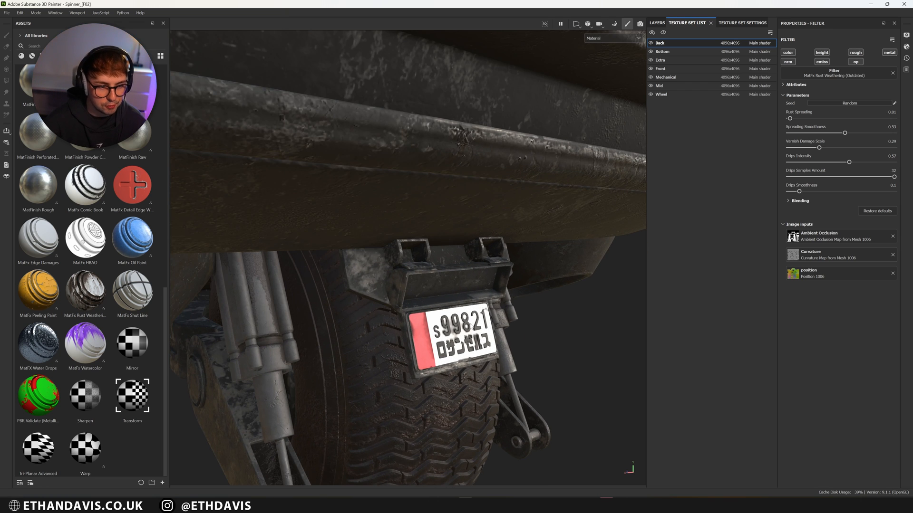
scroll(475, 343, "down", 2)
left_click_drag(466, 352, 400, 396, "alt")
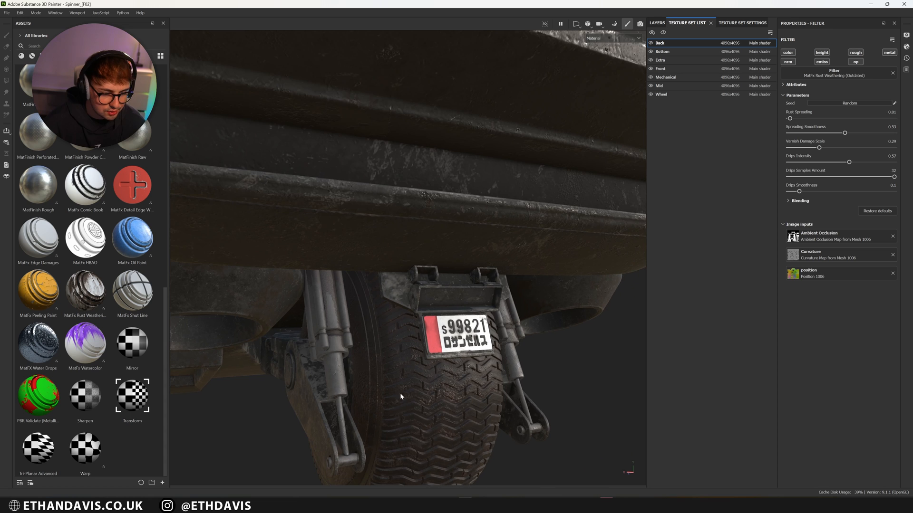
scroll(401, 330, "down", 2)
scroll(408, 421, "up", 6)
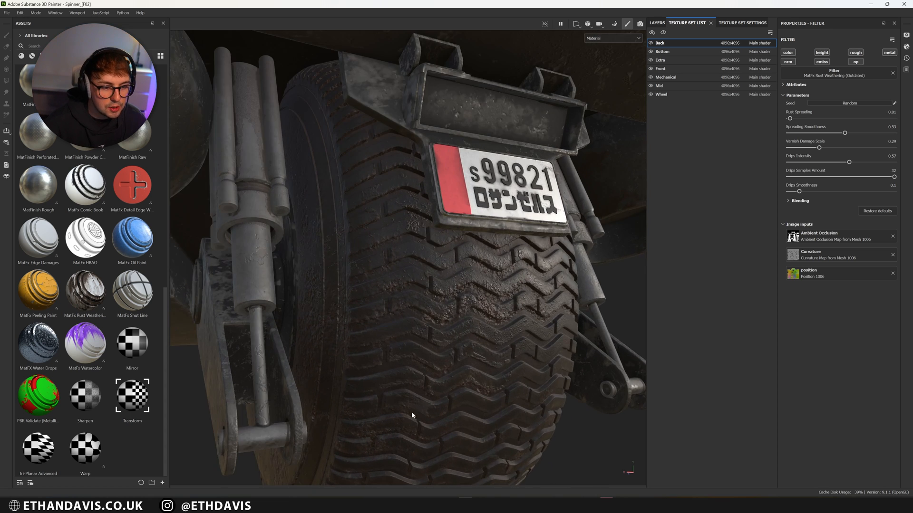
left_click_drag(385, 338, 418, 361, "alt")
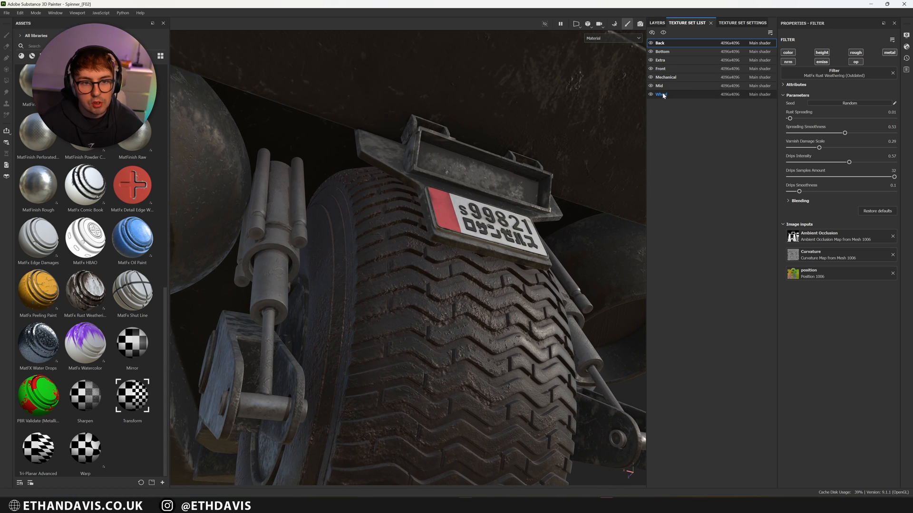
Step: Open the Wheel texture set's layer stack and hide the wear and dirt layers above Rubber Base
left_click(664, 44)
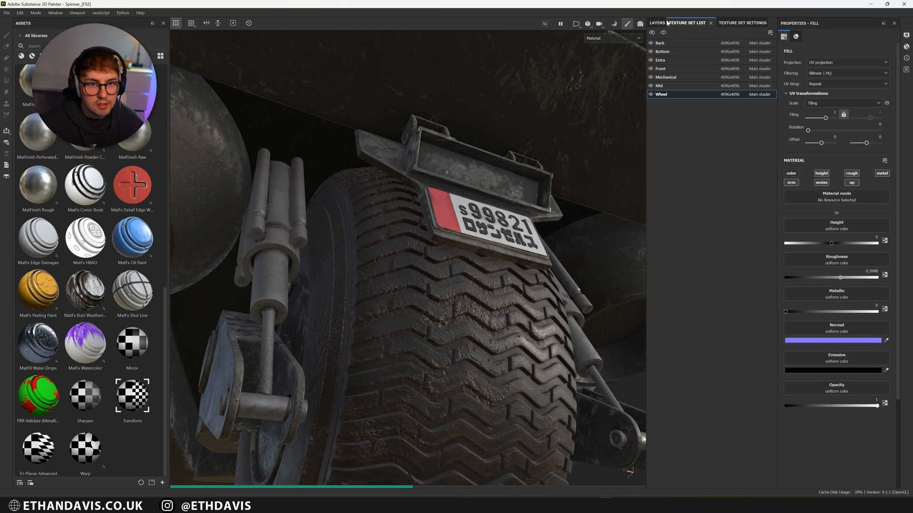
left_click(658, 22)
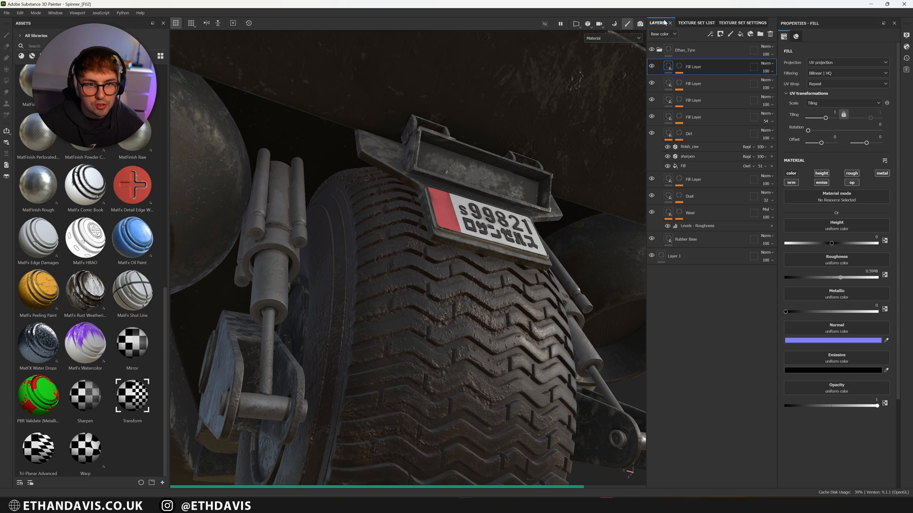
scroll(407, 342, "up", 3)
left_click_drag(407, 343, 447, 366, "alt")
Step: Show the tyre's Wear and Dust layers and the Fill Layer directly above Dust, comparing their effect on the tread
left_click(652, 212)
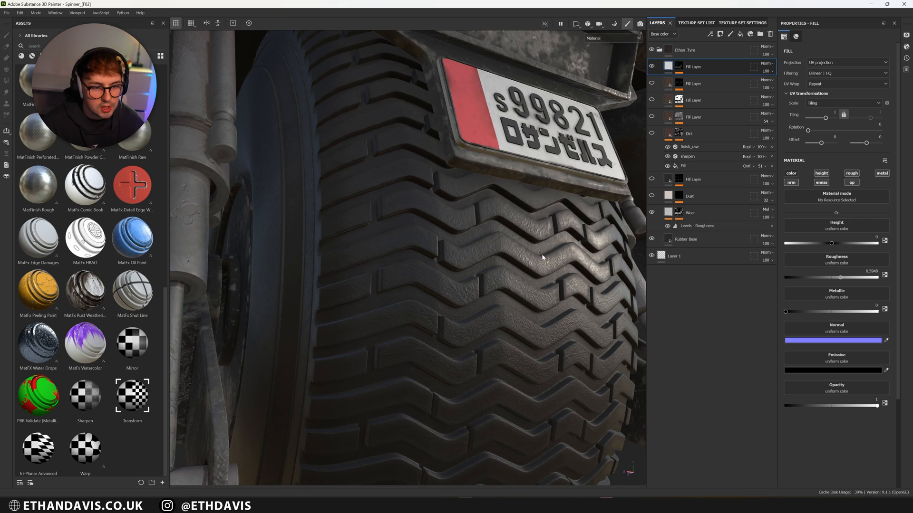
scroll(543, 257, "down", 3)
left_click_drag(547, 253, 520, 265, "alt")
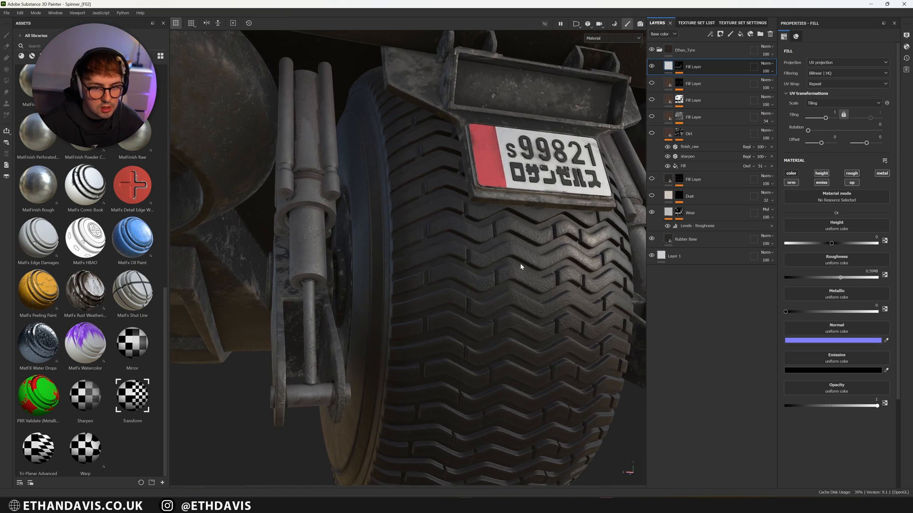
left_click(652, 198)
left_click(652, 199)
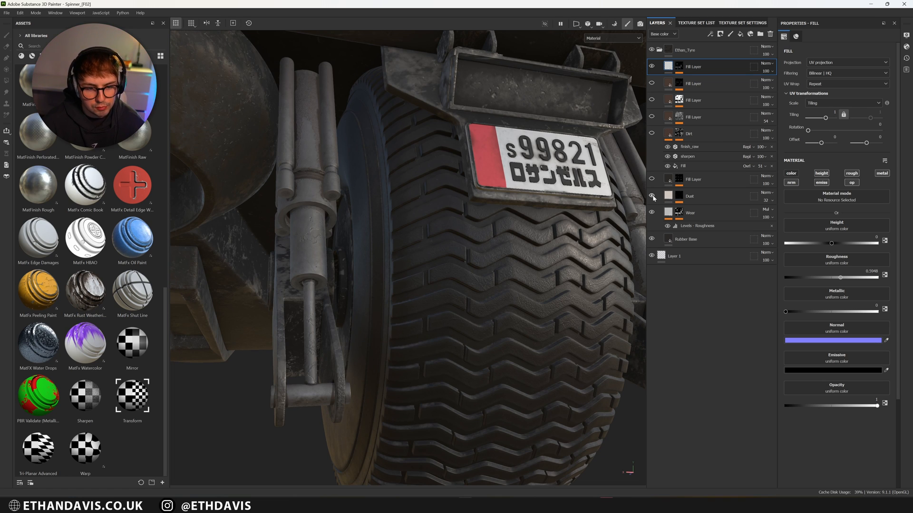
left_click(652, 179)
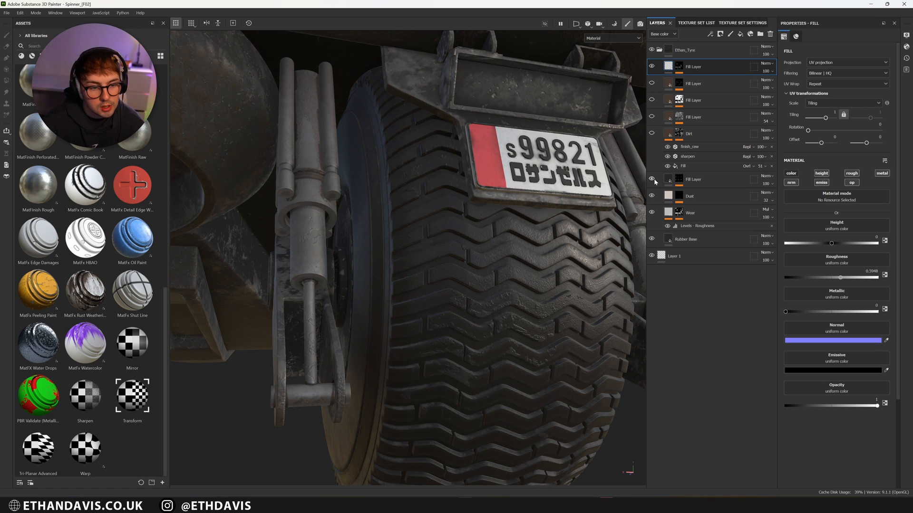
left_click(652, 179)
left_click(652, 179)
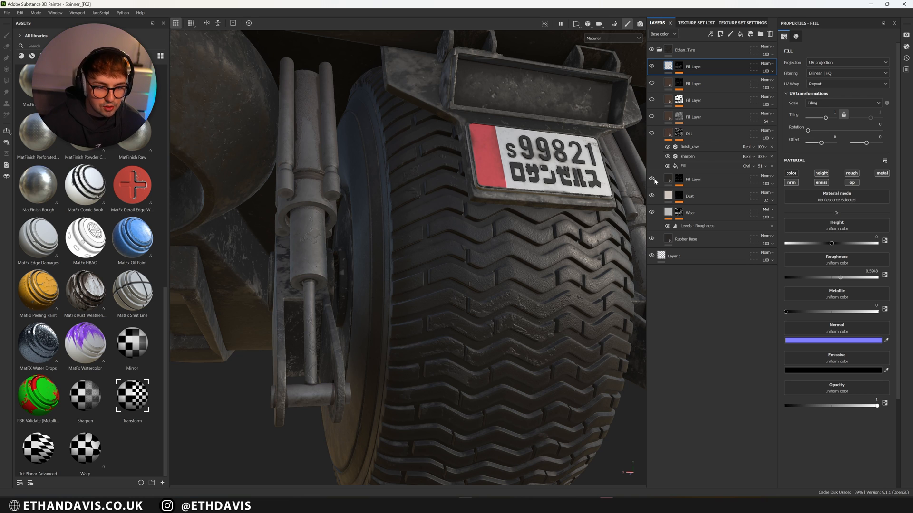
Step: Show the tyre's Dirt layer and the three Fill Layers above it, and view the whole Spinner
left_click(652, 133)
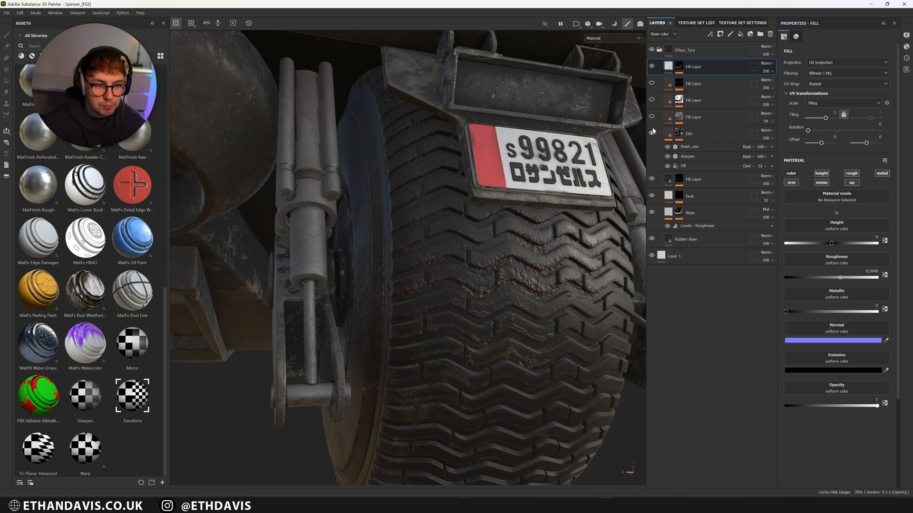
left_click(652, 83)
left_click_drag(547, 214, 469, 363, "alt")
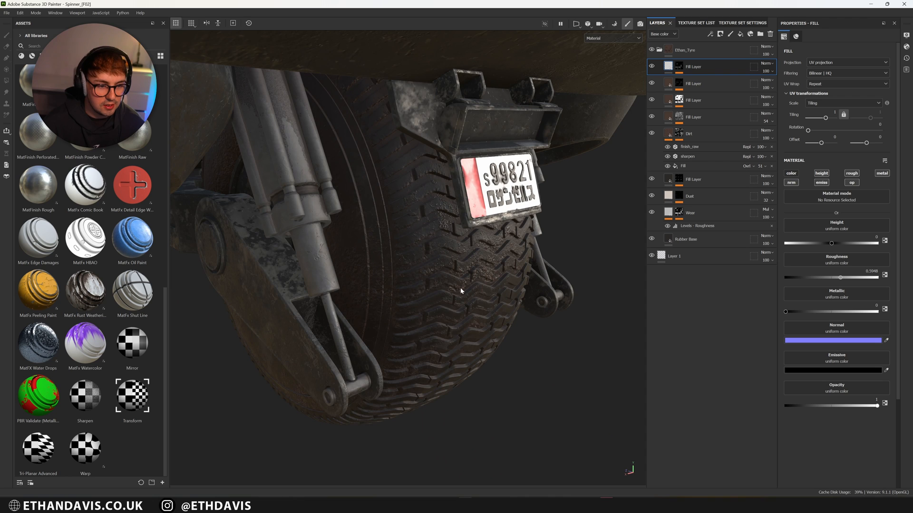
scroll(494, 304, "down", 10)
left_click_drag(339, 323, 345, 355, "alt")
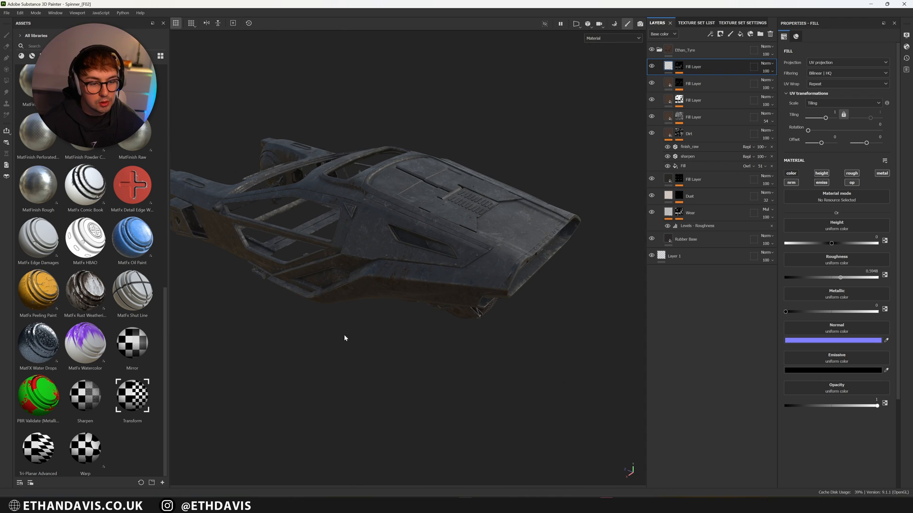
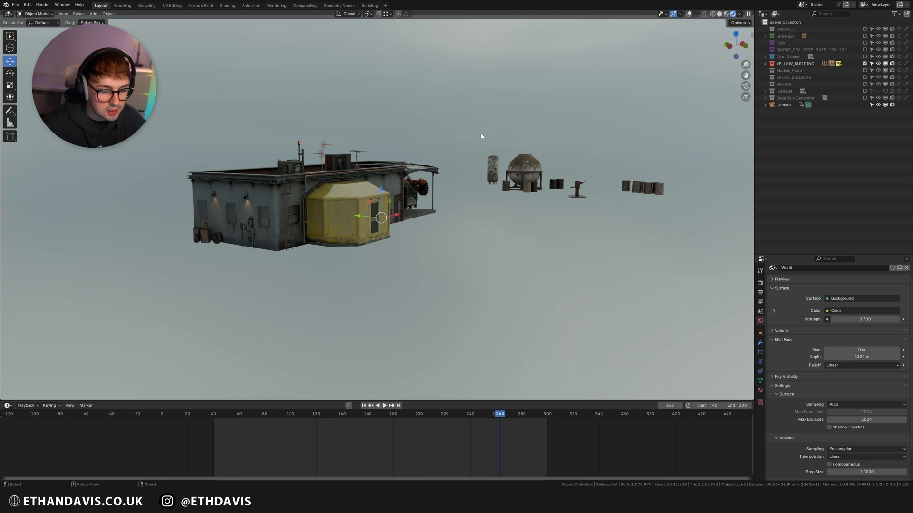
Step: Switch to Blender and view the yellow building scene through the camera, framed closely on the building
key("KP_0")
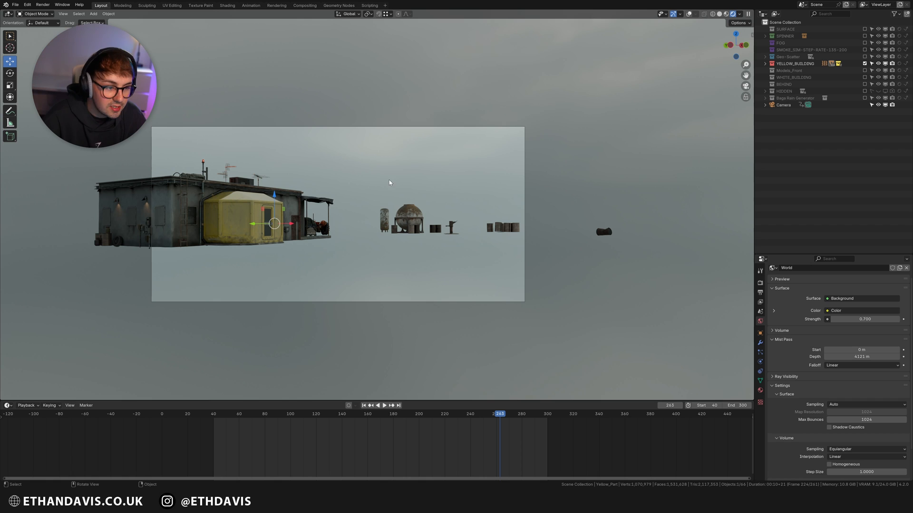
middle_click_drag(250, 191, 294, 179, "shift")
scroll(293, 179, "up", 3)
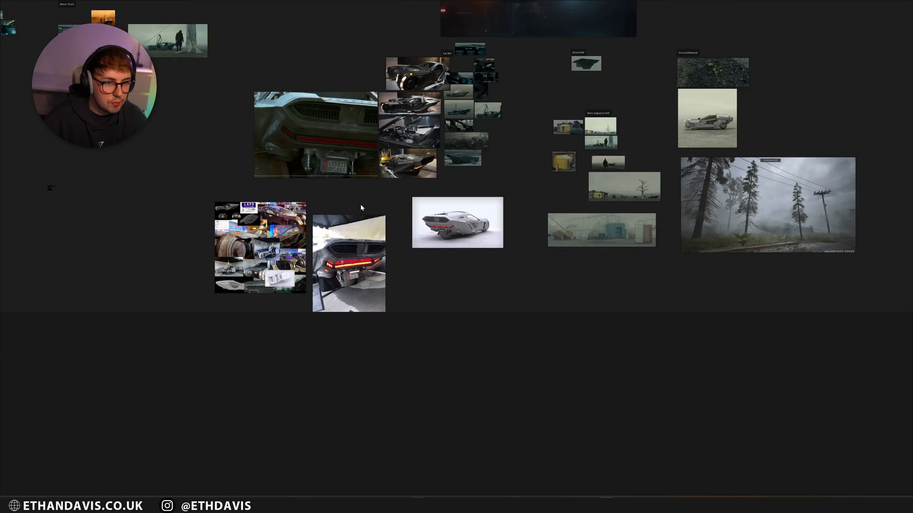
Step: Find the yellow building still on the reference board and float it over the Blender viewport to compare with the model
scroll(498, 214, "up", 10)
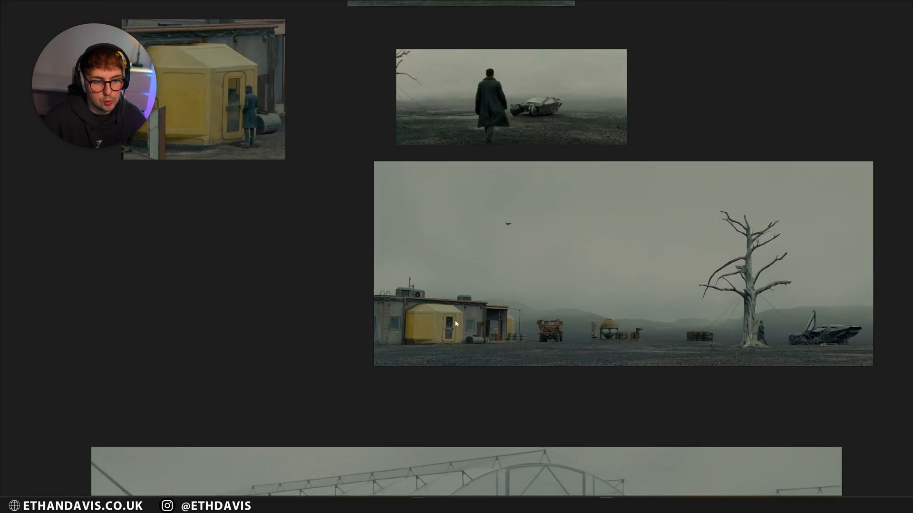
scroll(459, 334, "up", 1)
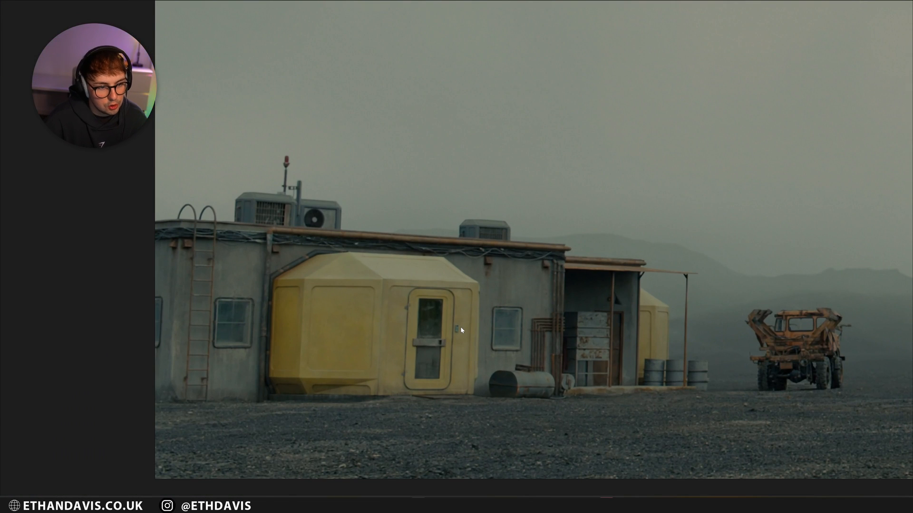
key("ctrl+f")
right_click_drag(414, 244, 709, 127)
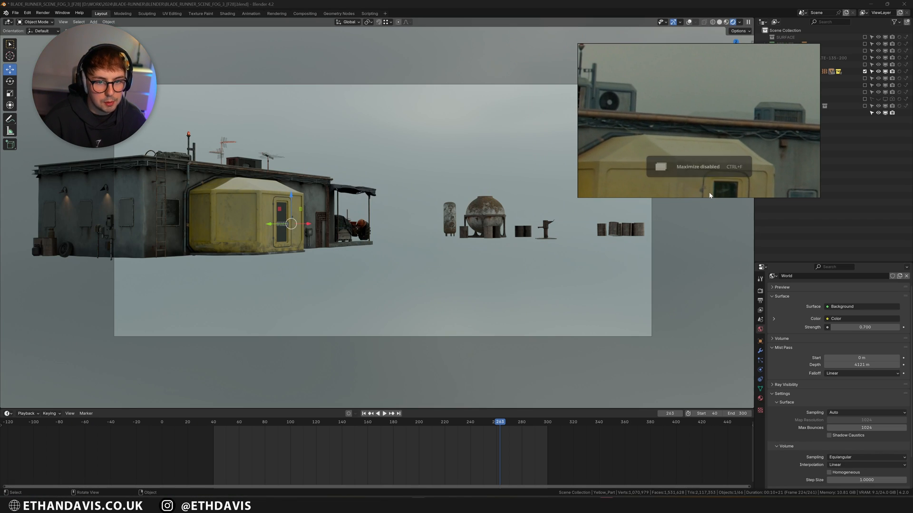
left_click_drag(708, 199, 708, 205)
scroll(715, 153, "down", 6)
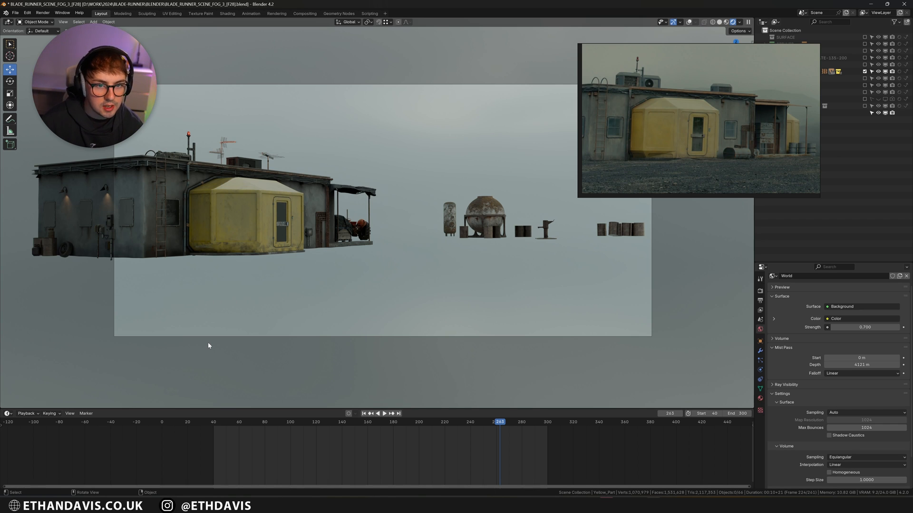
scroll(252, 270, "up", 3)
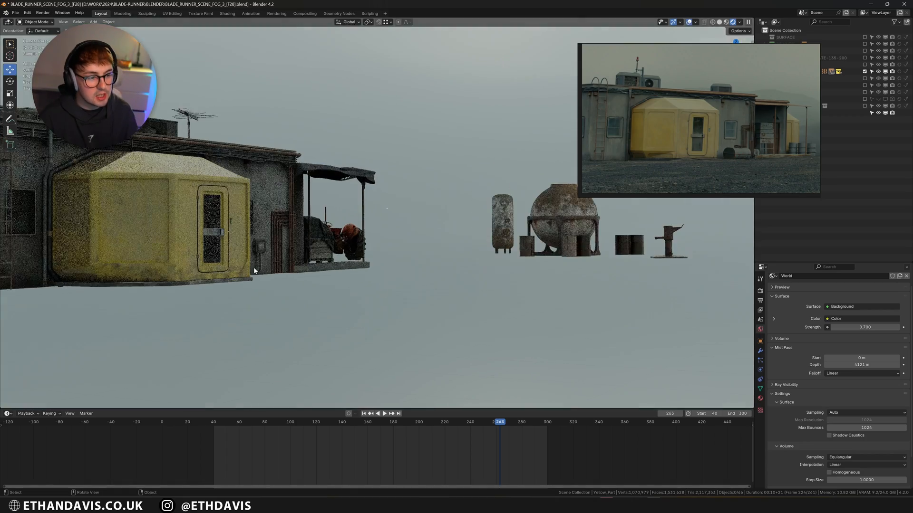
Step: Select the yellow pod on the building and frame it for a close look at its door side
scroll(255, 265, "down", 2)
left_click(212, 233)
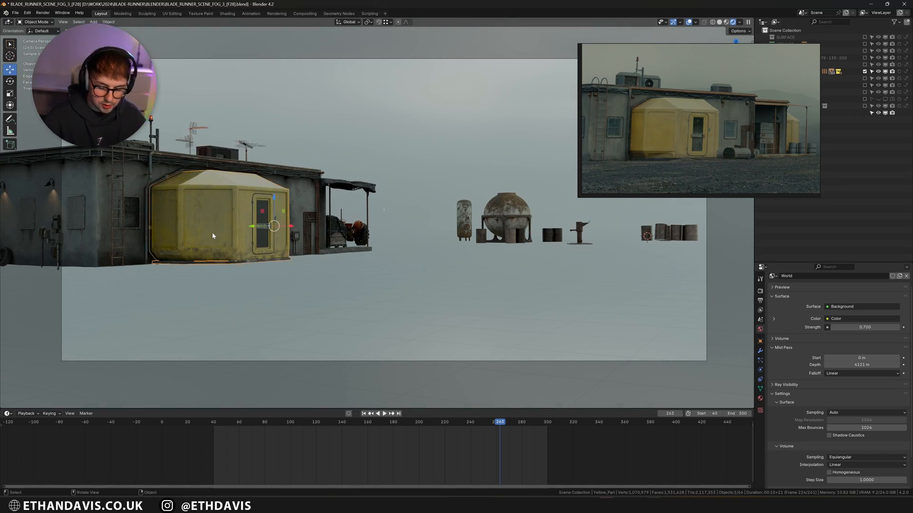
key("KP_Decimal")
middle_click_drag(264, 232, 192, 250)
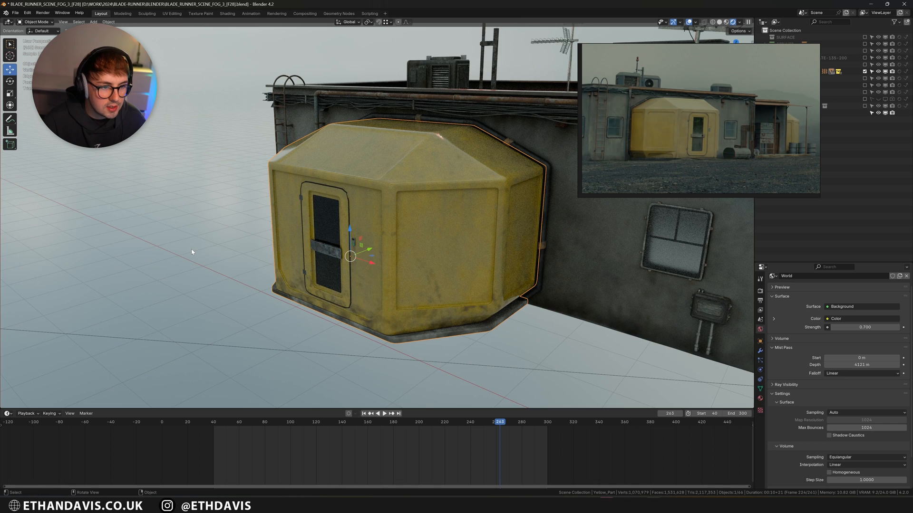
scroll(294, 241, "up", 4)
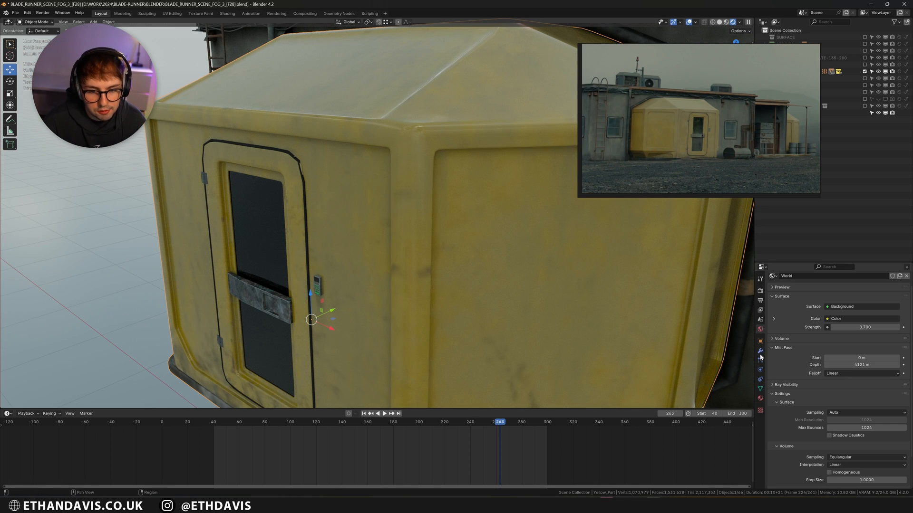
Step: Show the available viewport Texture Limit options in the Simplify render settings
left_click(760, 291)
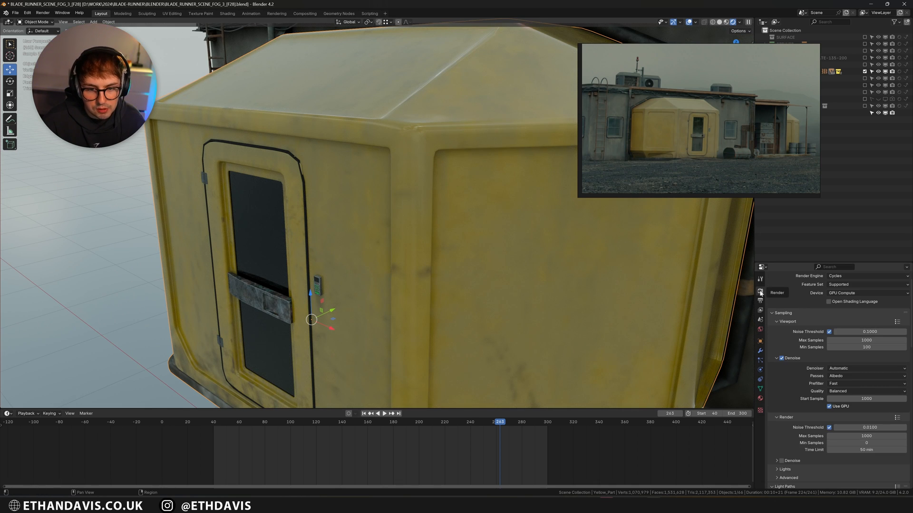
scroll(785, 409, "down", 8)
scroll(787, 413, "down", 5)
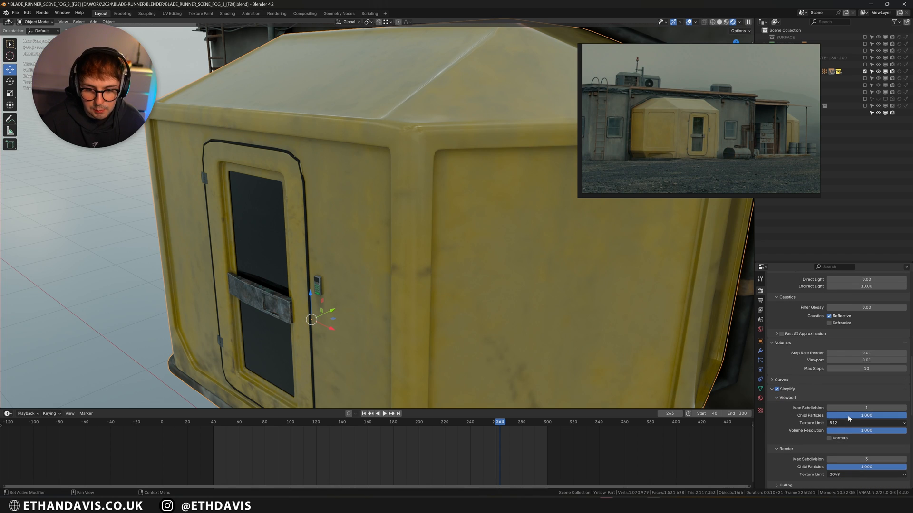
left_click(846, 423)
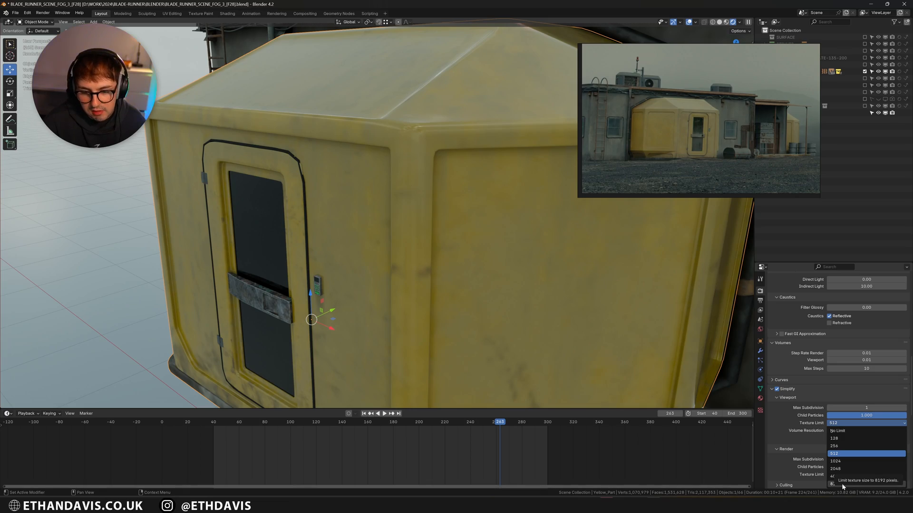
Step: Examine the yellow pod's roof and door from the other side, ending close on the keypad beside the door
middle_click_drag(400, 192, 440, 204)
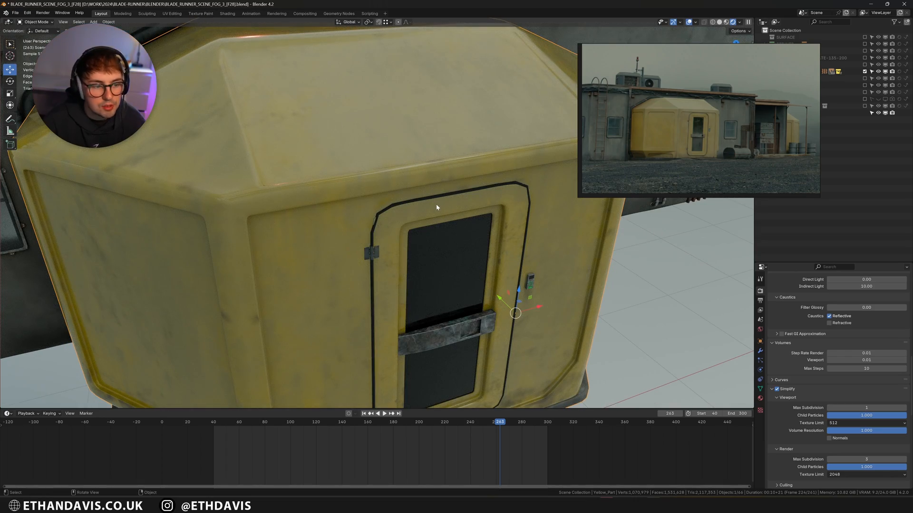
scroll(441, 215, "down", 4)
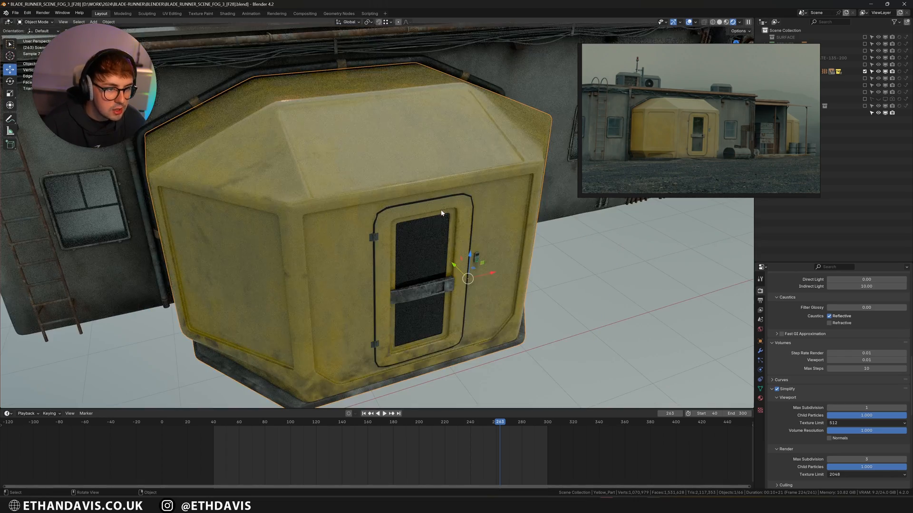
middle_click_drag(442, 214, 393, 225)
scroll(400, 220, "up", 3)
scroll(394, 224, "up", 3)
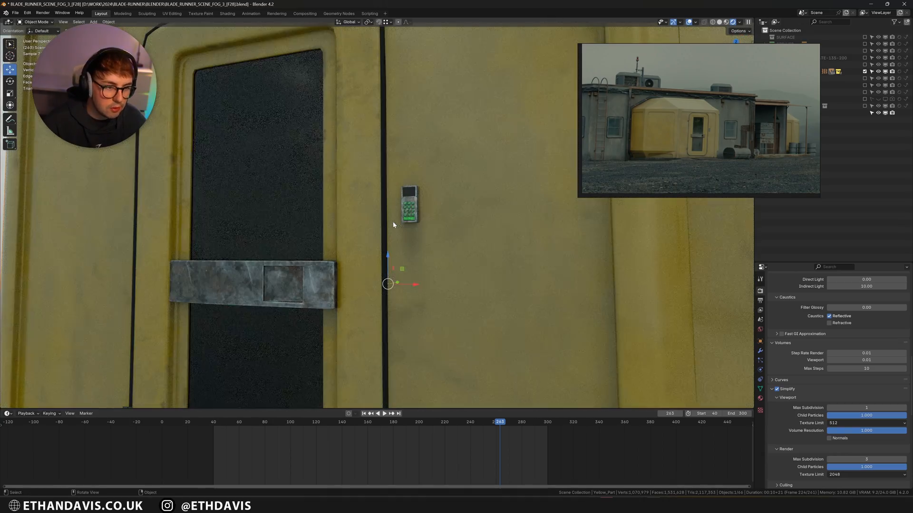
scroll(415, 215, "up", 6)
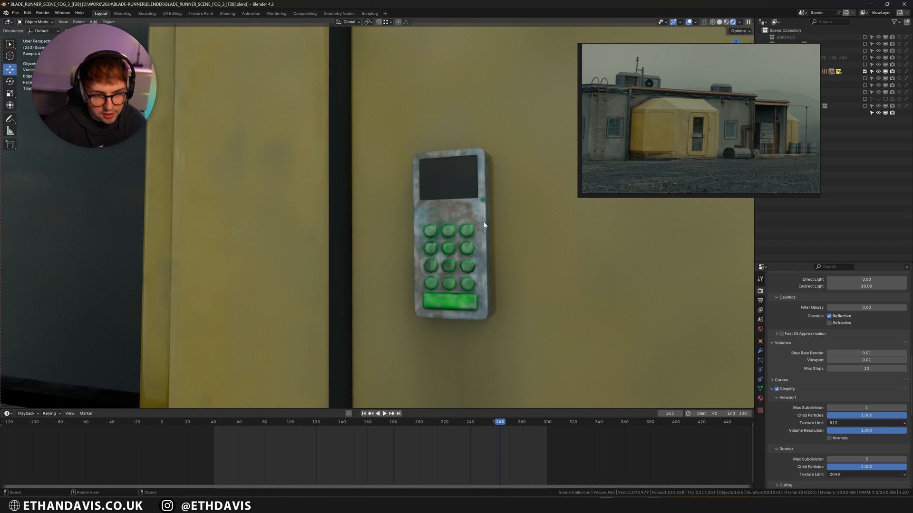
Step: Return to the camera view, then approach the pod again until the keypad by the door is seen up close
key("KP_0")
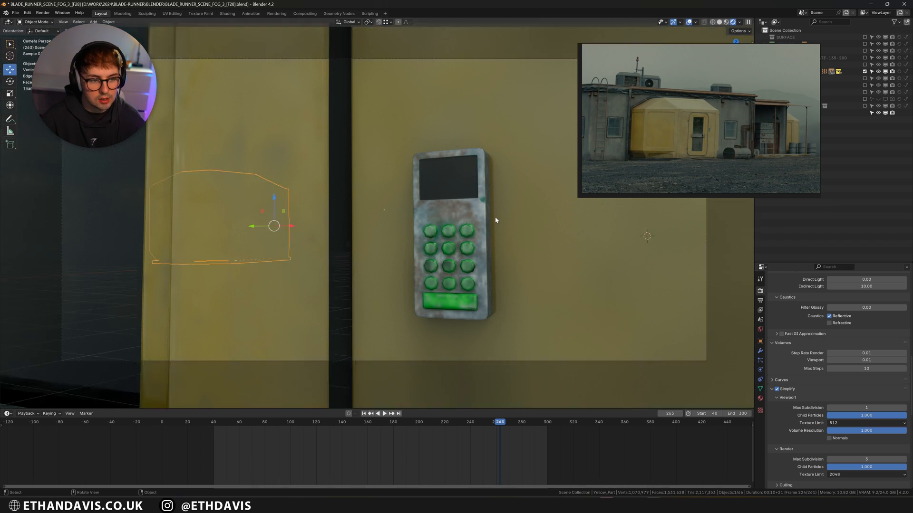
scroll(182, 224, "up", 5)
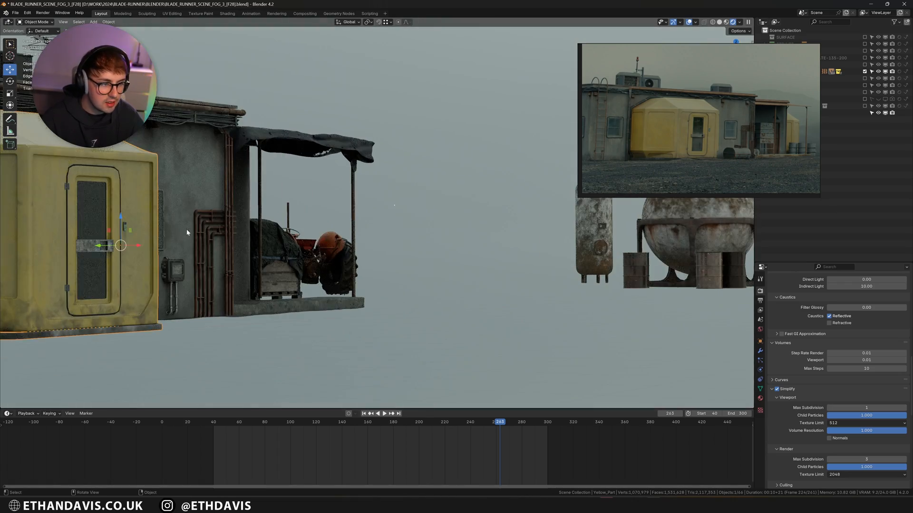
middle_click_drag(134, 233, 192, 229)
scroll(258, 226, "up", 4)
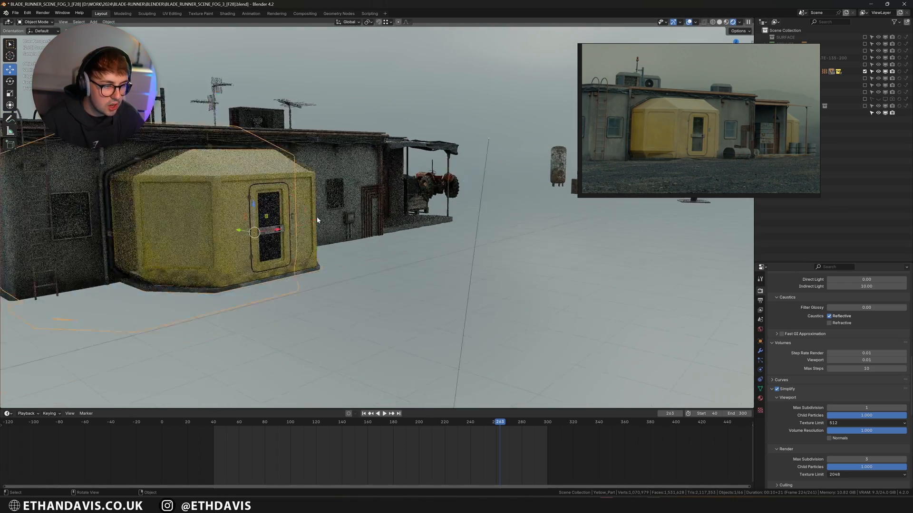
scroll(314, 215, "up", 5)
middle_click_drag(186, 225, 310, 222, "shift")
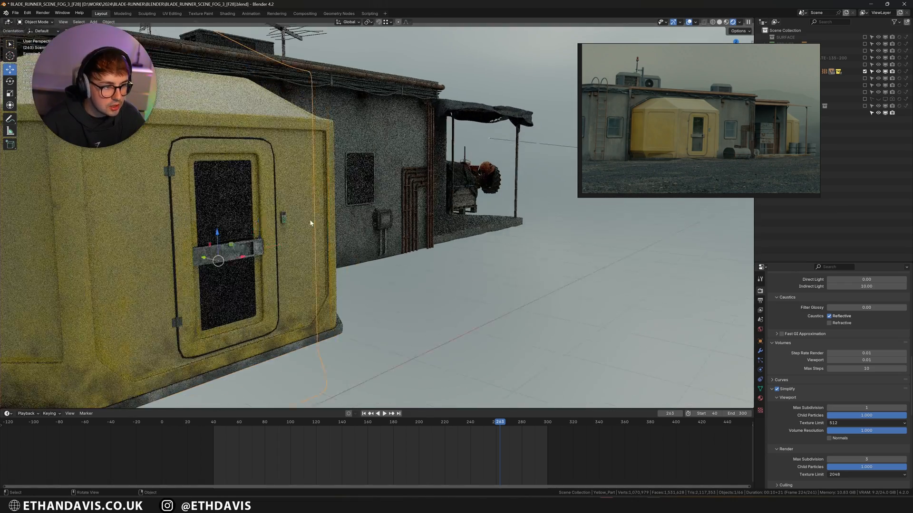
scroll(285, 225, "up", 5)
middle_click_drag(247, 230, 395, 229, "shift")
scroll(380, 229, "up", 1)
middle_click_drag(335, 231, 413, 237, "shift")
scroll(369, 244, "up", 2)
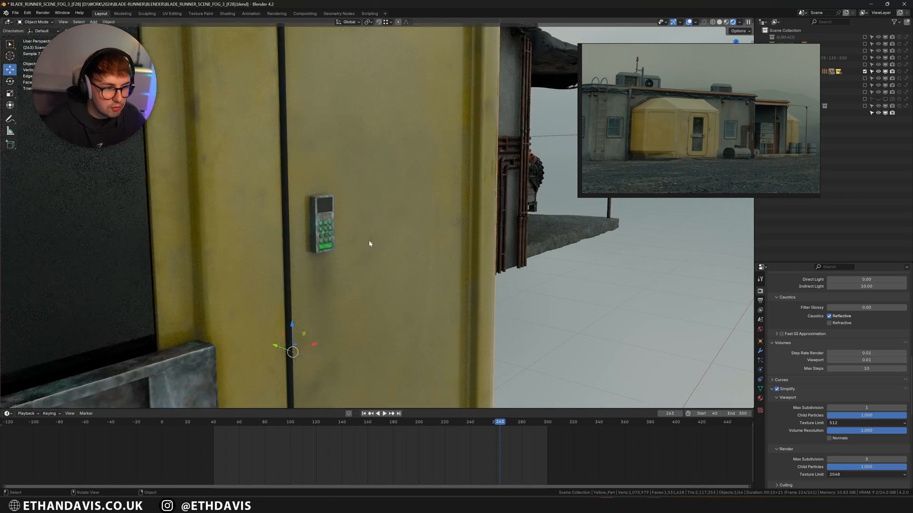
Step: Show the keypad's mesh in Edit Mode and return to Object Mode
key("Tab")
scroll(315, 233, "up", 4)
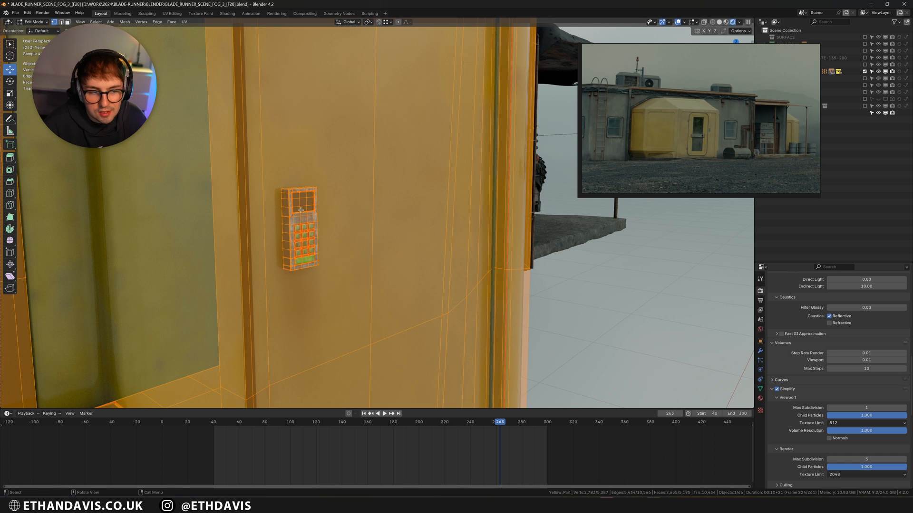
key("Tab")
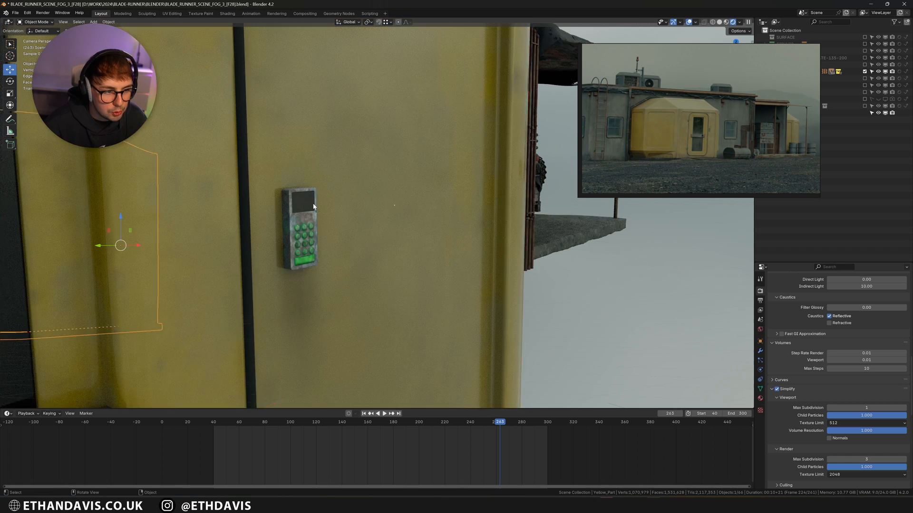
Step: Return to the camera view, hide the viewport overlays, and view the whole building from its ladder and wall-lamp side
key("KP_0")
scroll(314, 207, "down", 5)
key("shift+alt+z")
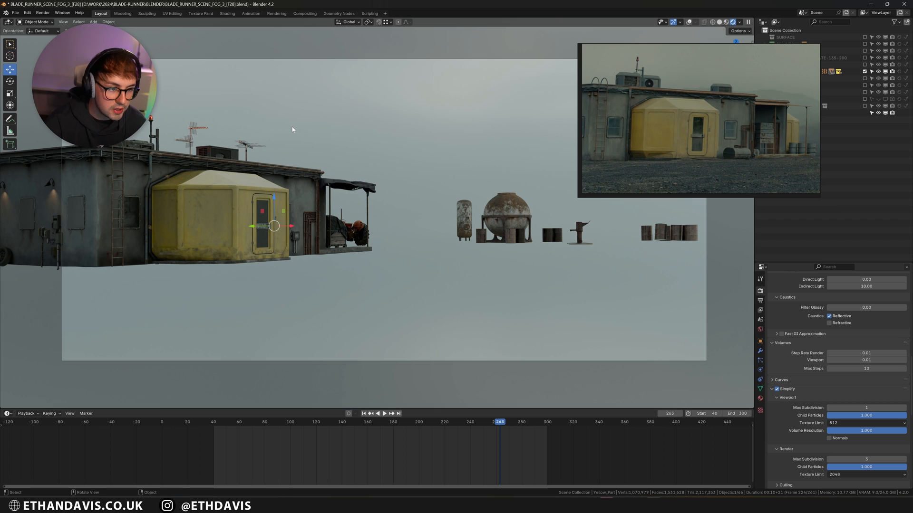
middle_click_drag(299, 144, 352, 188)
scroll(279, 112, "up", 3)
scroll(369, 252, "up", 1)
middle_click_drag(285, 242, 486, 347, "shift")
scroll(369, 252, "up", 1)
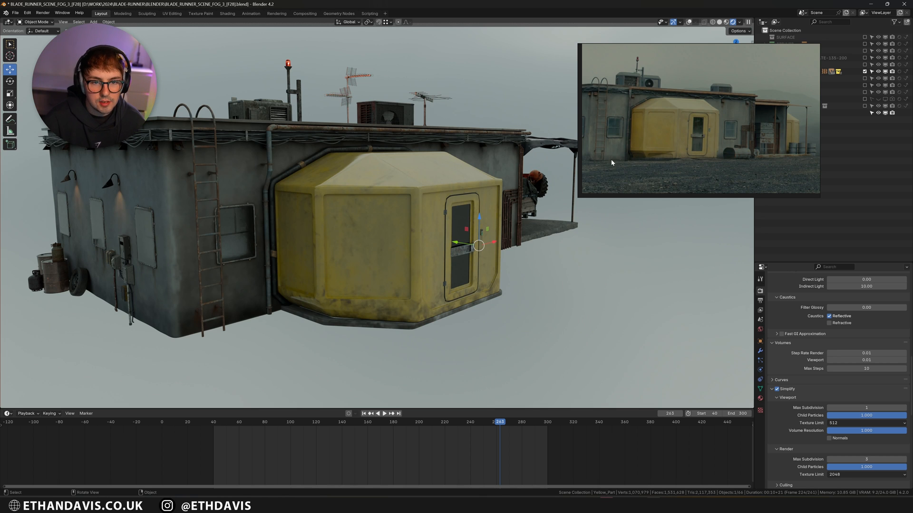
Step: Find the reference still of the yellow pod with the figure at its door and examine it closely
scroll(611, 159, "down", 6)
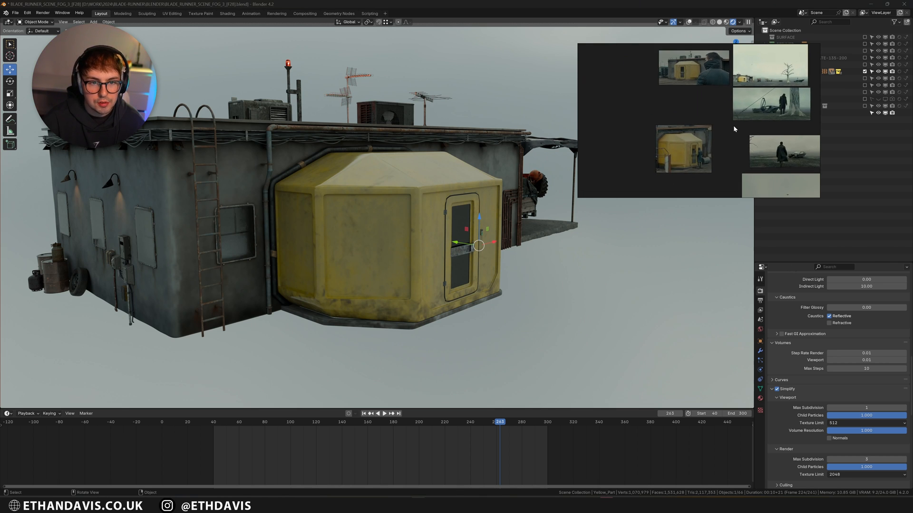
scroll(695, 152, "up", 6)
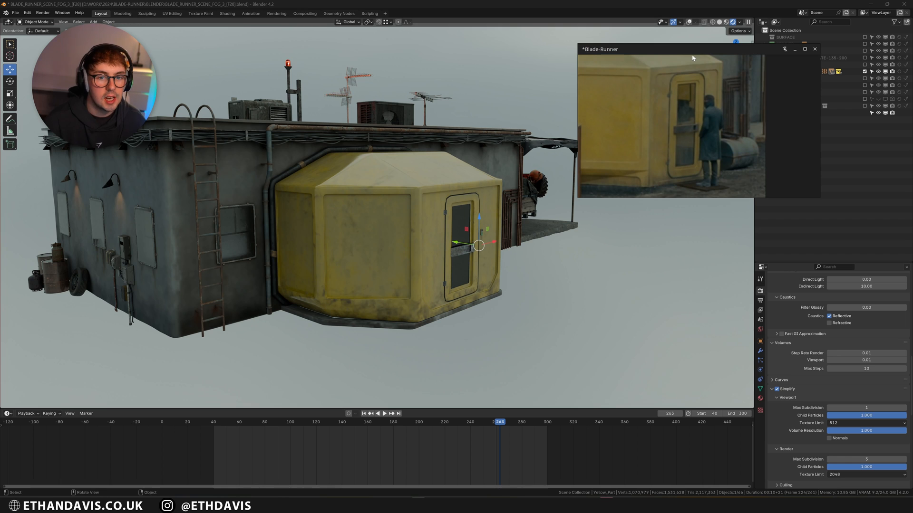
scroll(681, 115, "down", 4)
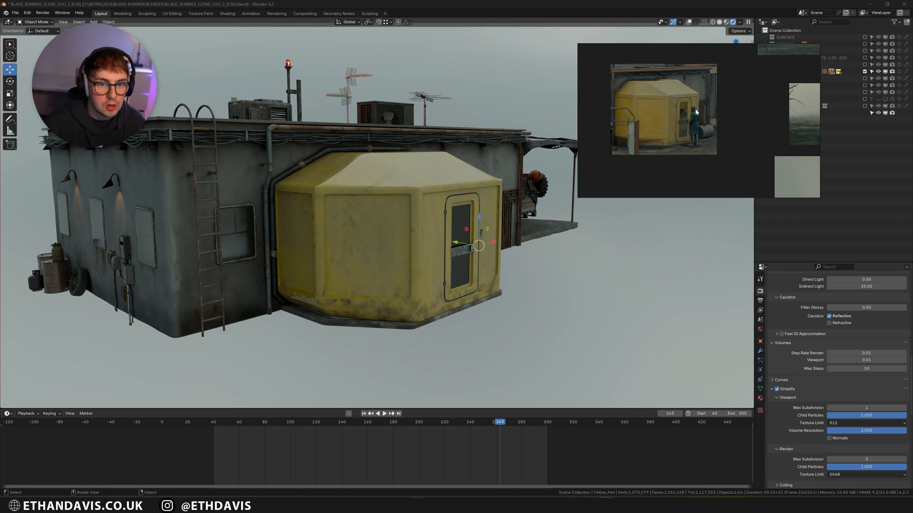
Step: Compare the building model with the wide yellow building still on the reference board
middle_click_drag(286, 267, 304, 267)
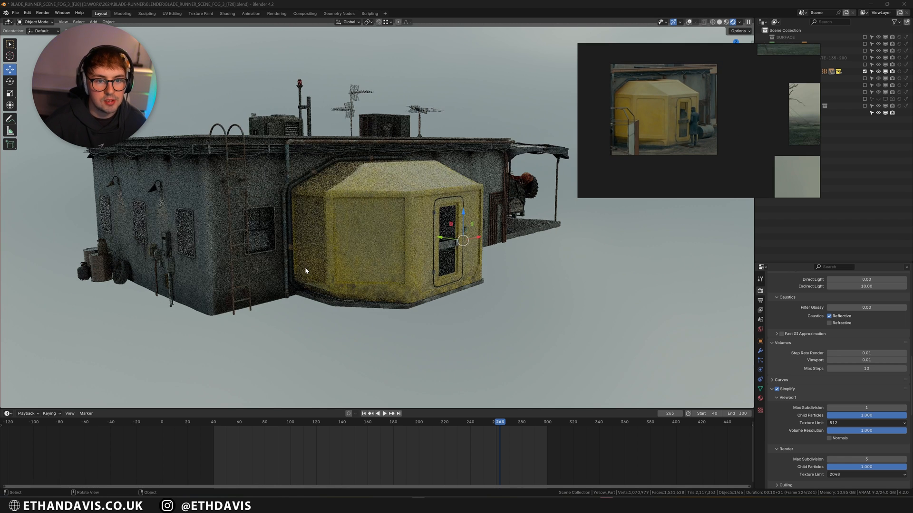
scroll(676, 117, "down", 3)
scroll(636, 178, "up", 5)
scroll(636, 178, "up", 3)
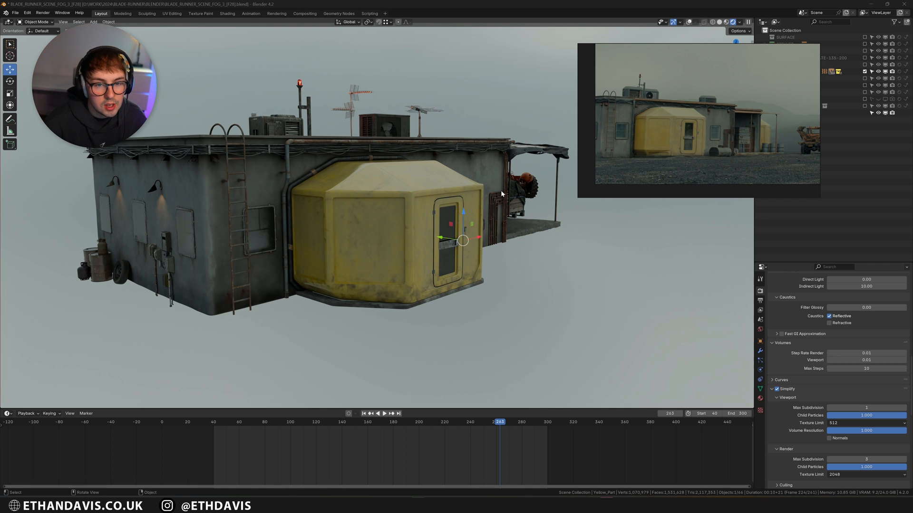
scroll(487, 242, "down", 2)
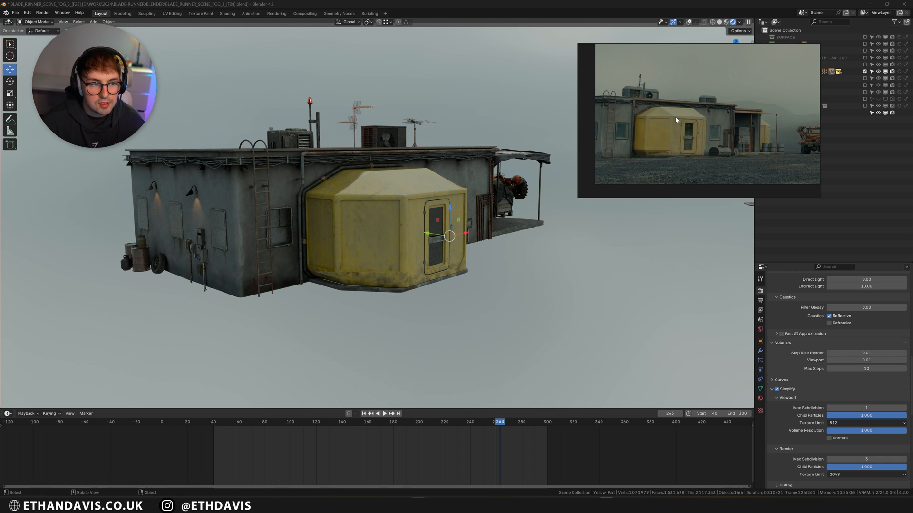
scroll(375, 272, "up", 3)
Step: Show the overlays again, select the grey building base, and inspect its Displace modifier and its mesh in Edit Mode
key("shift+alt+z")
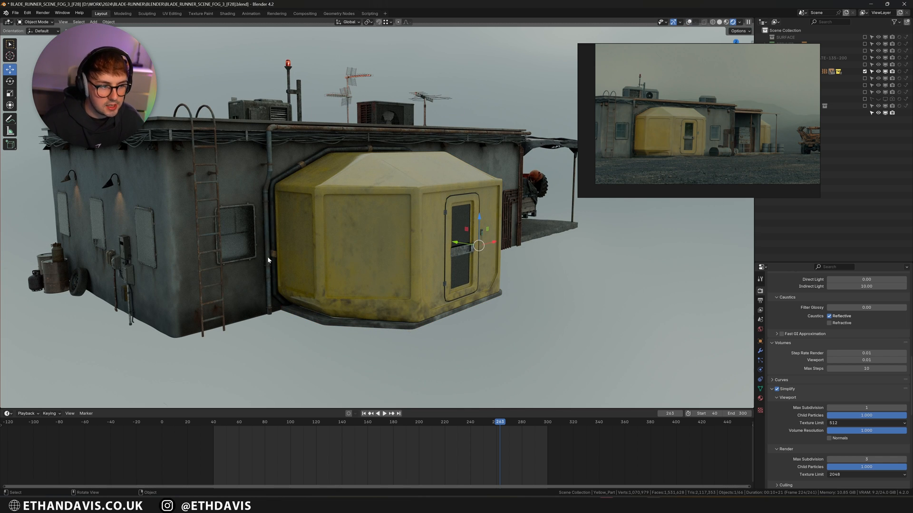
left_click(240, 286)
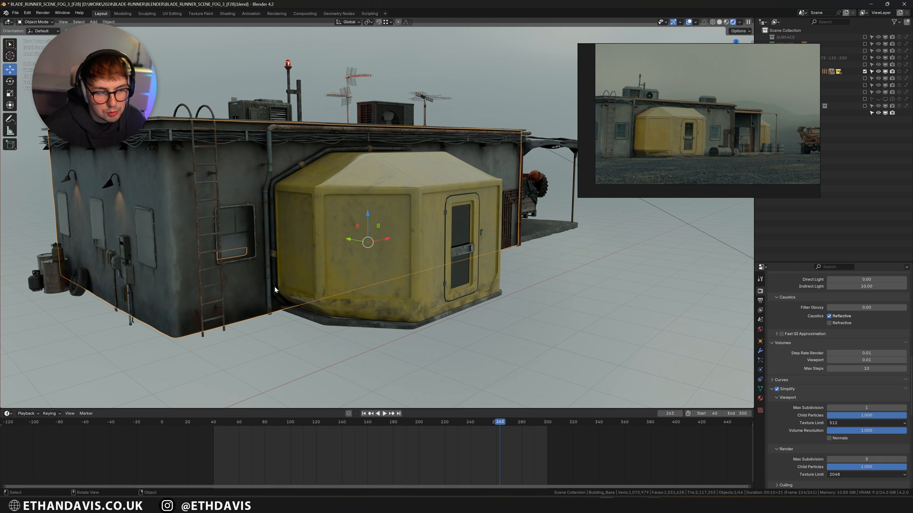
middle_click_drag(340, 274, 424, 256)
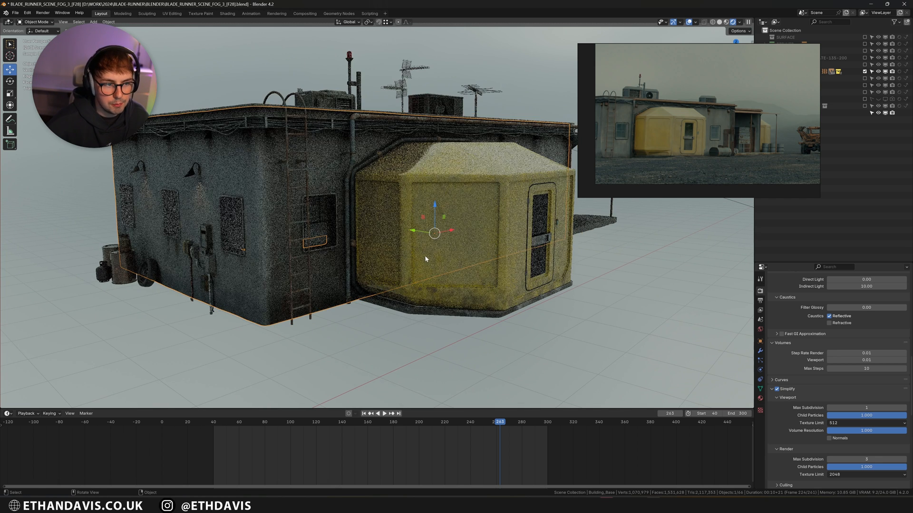
left_click(760, 351)
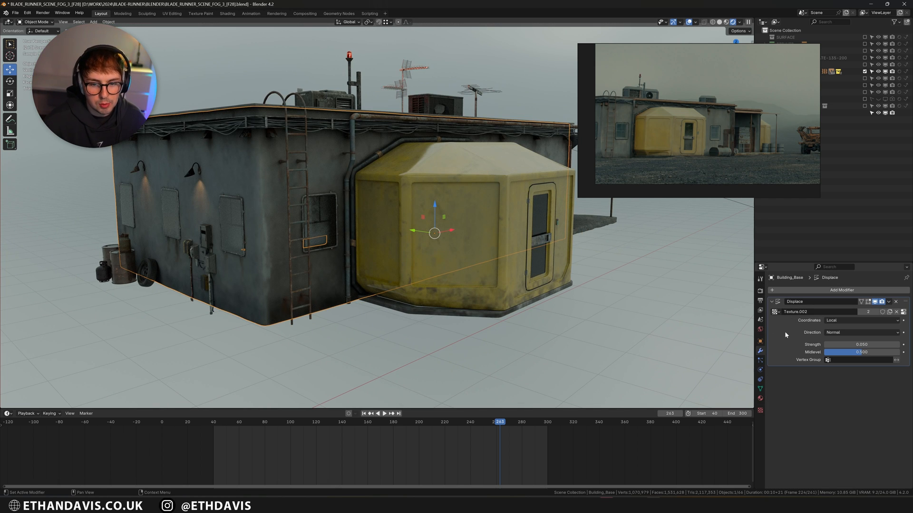
key("Tab")
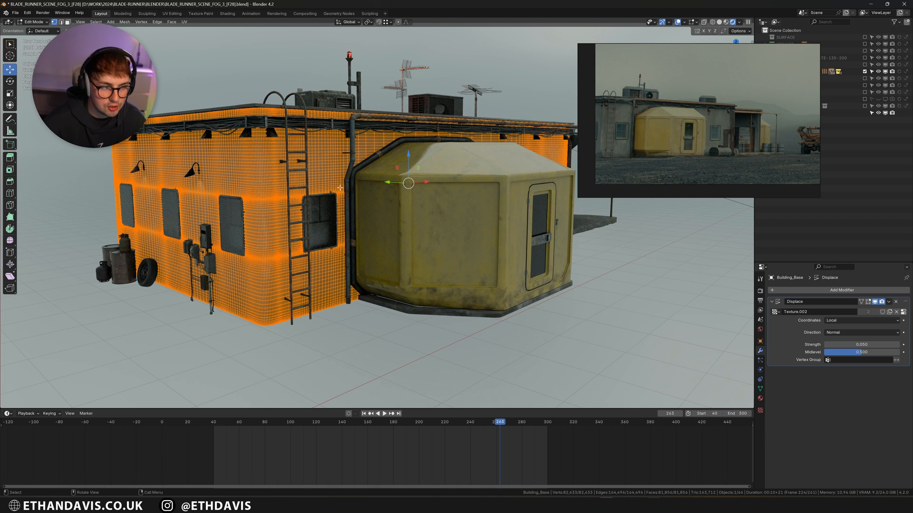
key("Tab")
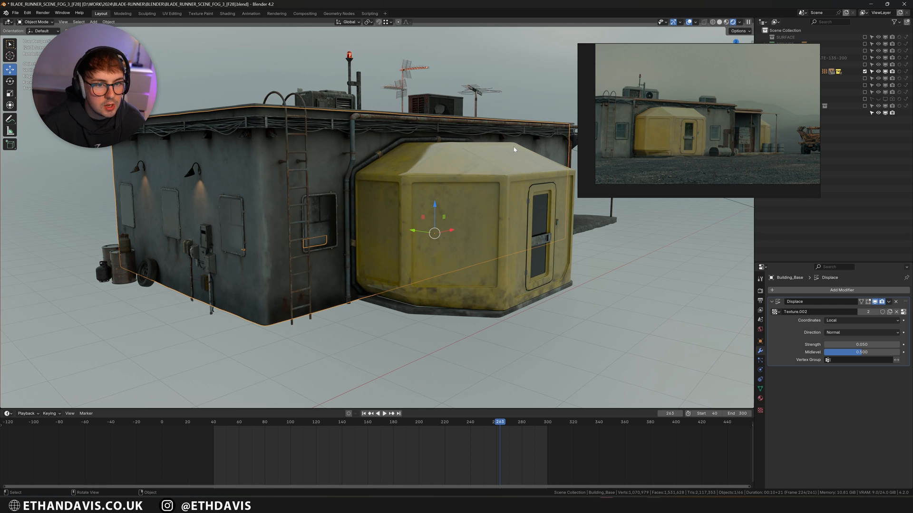
Step: Set the Simplify viewport Texture Limit to 8192 and view the wall and pod textures up close
scroll(281, 240, "up", 2)
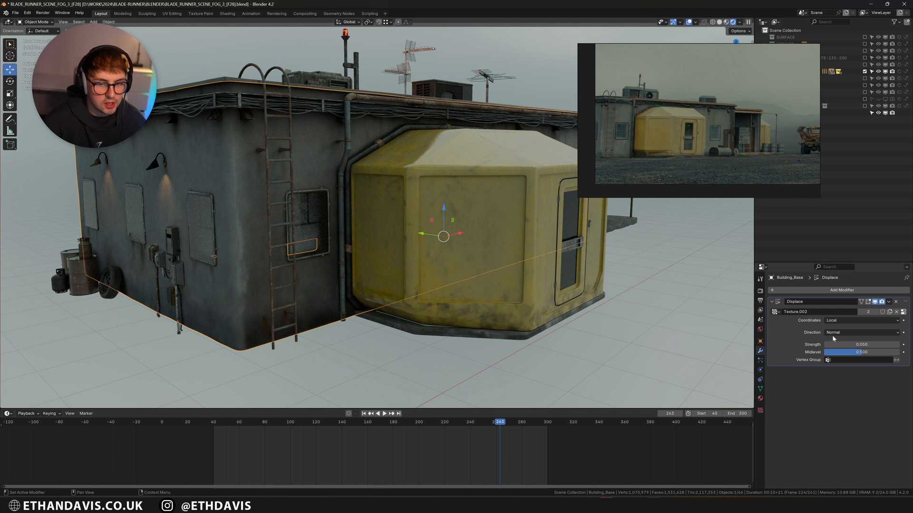
left_click(760, 290)
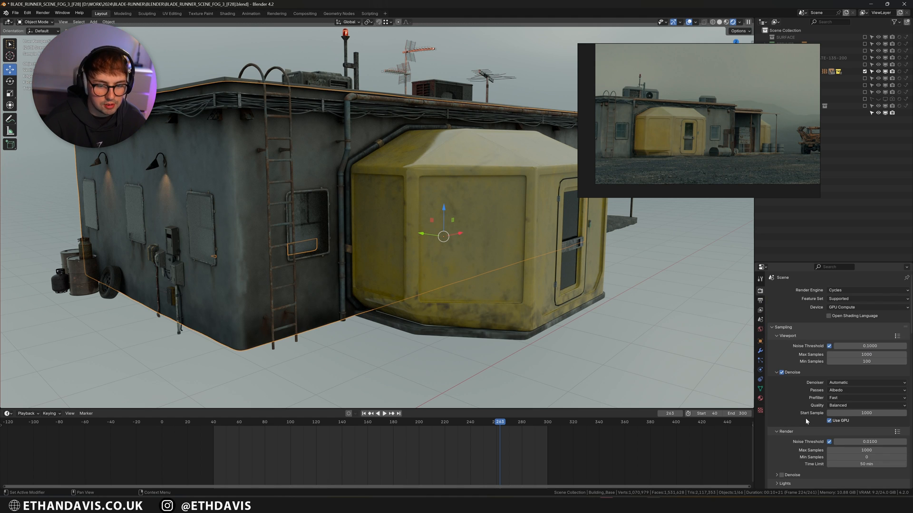
scroll(807, 421, "down", 5)
scroll(807, 422, "down", 10)
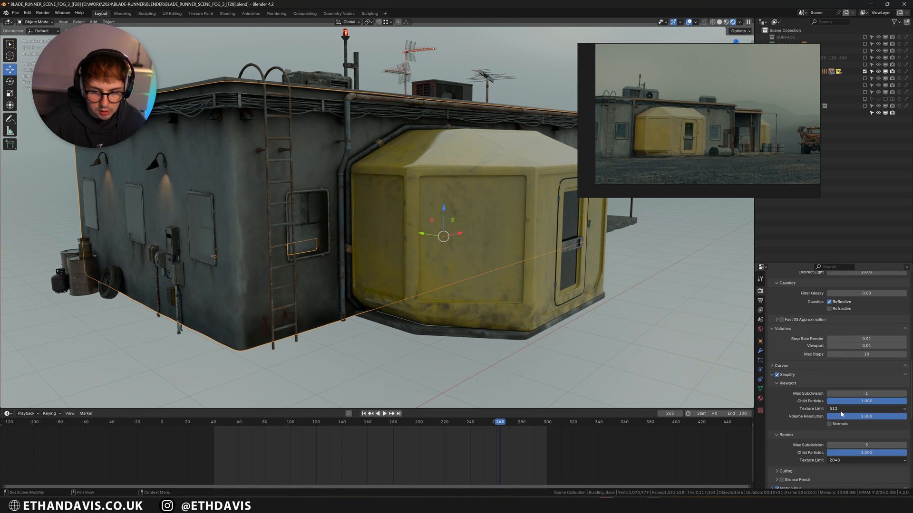
left_click(851, 409)
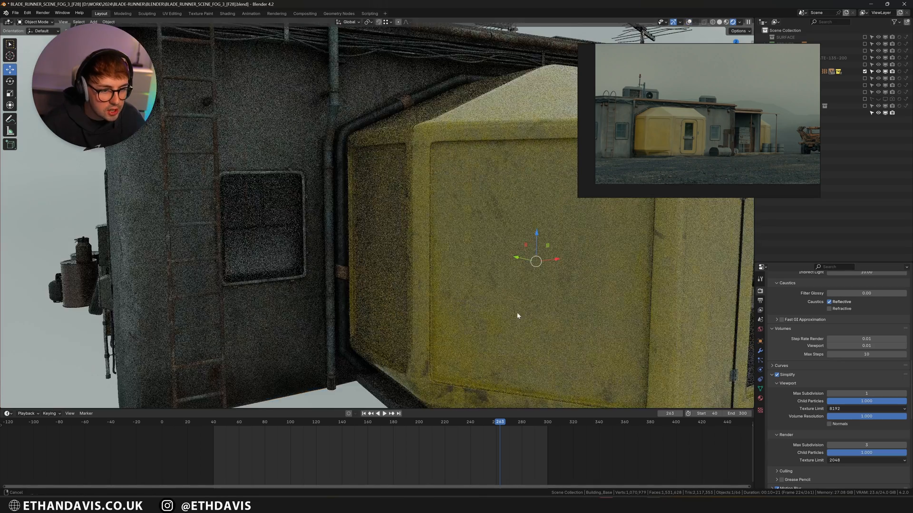
Step: Examine the yellow pod's surface, door and base trim up close, along with the adjoining grey wall
middle_click_drag(516, 314, 293, 256, "shift")
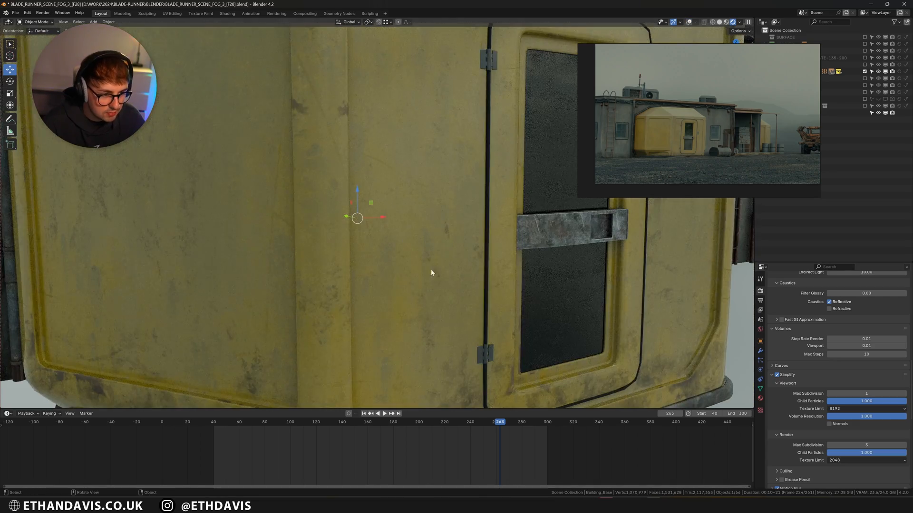
middle_click_drag(431, 270, 443, 218, "shift")
scroll(438, 293, "down", 6)
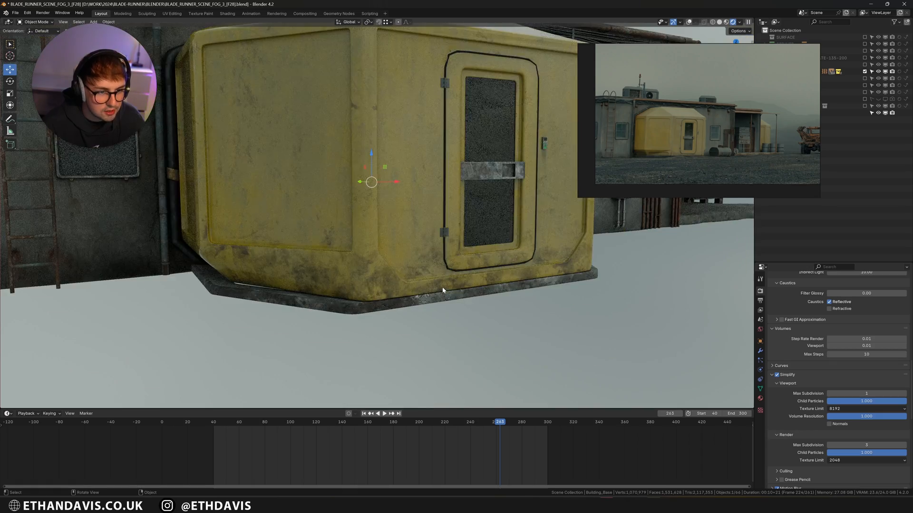
middle_click_drag(443, 285, 359, 249)
scroll(358, 249, "up", 1)
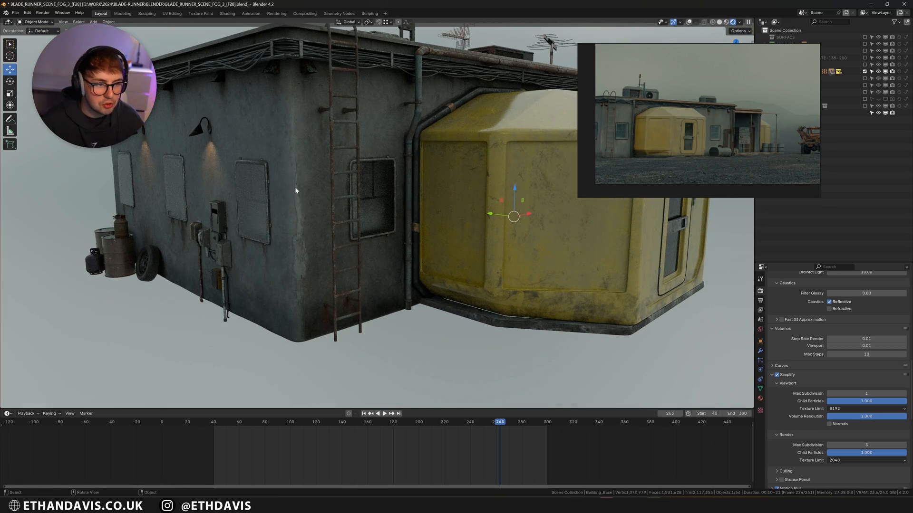
Step: Compare the wall ladder with the one in the reference still and inspect the model ladder's mesh in Edit Mode
scroll(631, 144, "up", 4)
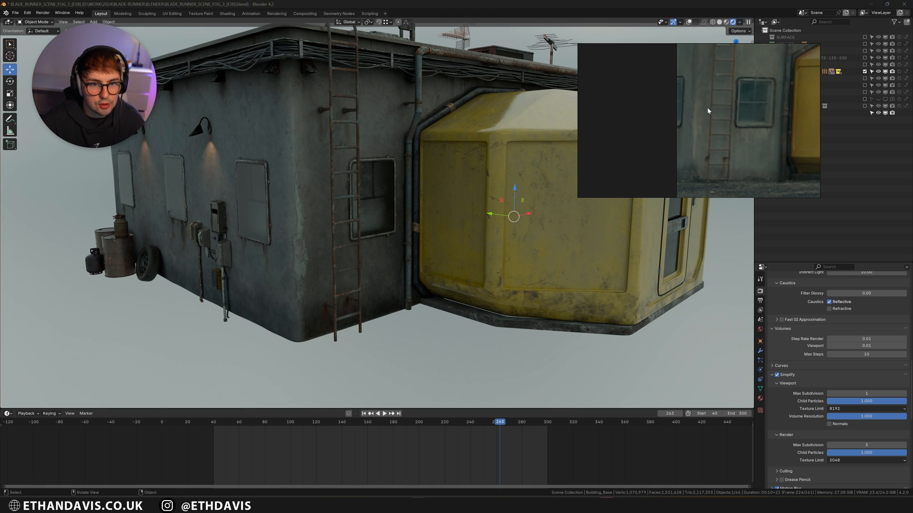
scroll(352, 212, "down", 3)
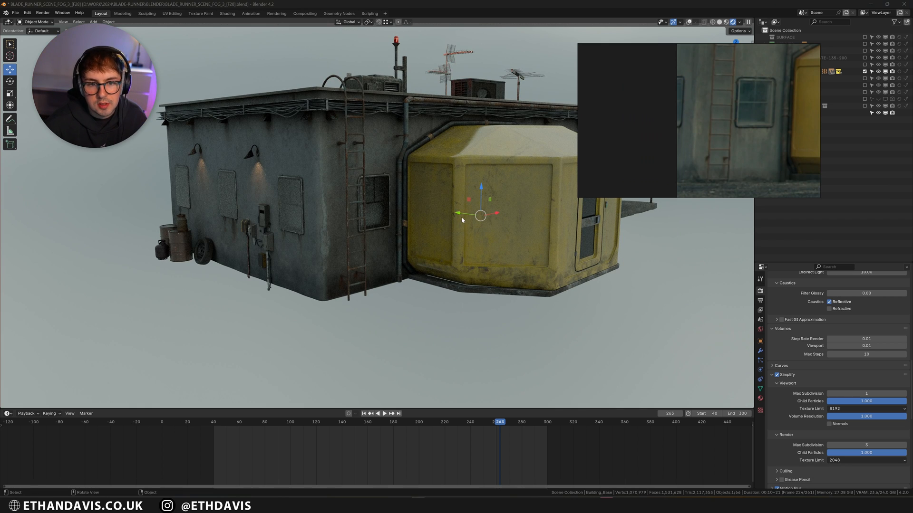
scroll(470, 217, "down", 1)
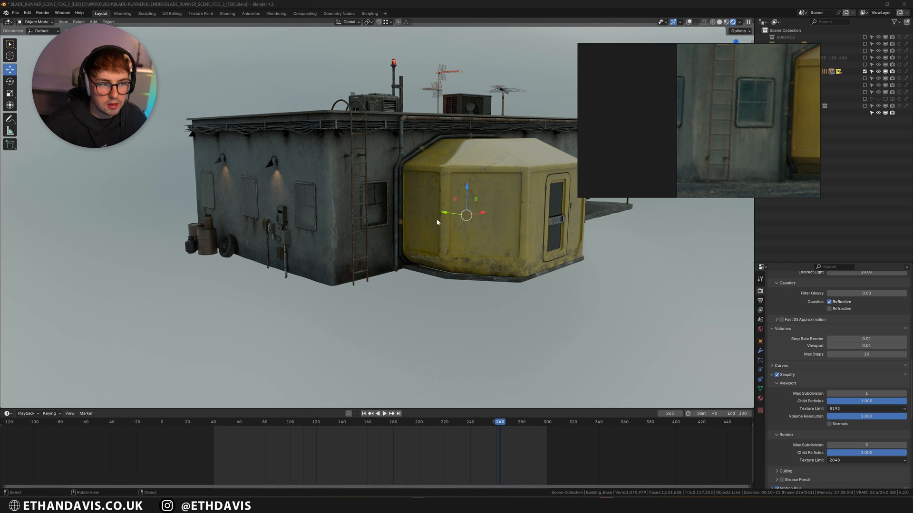
scroll(416, 216, "up", 2)
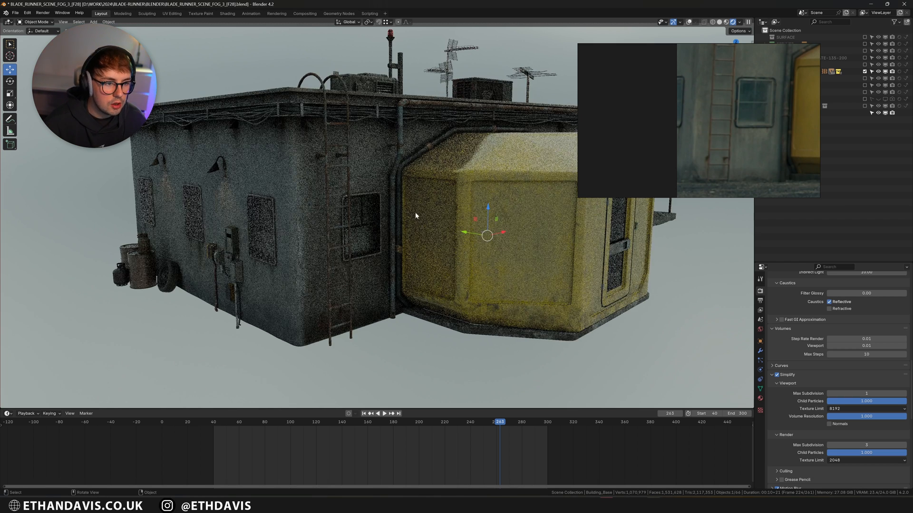
left_click(352, 162)
key("Tab")
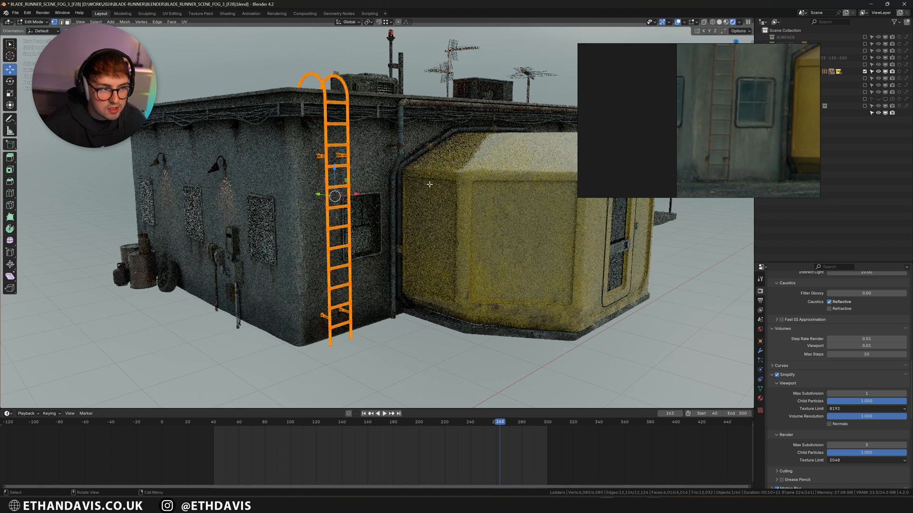
scroll(427, 191, "up", 1)
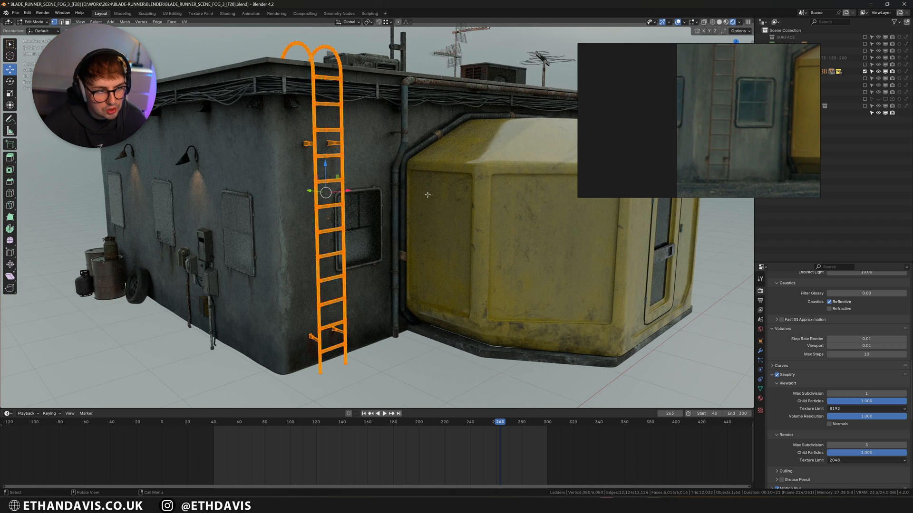
key("Tab")
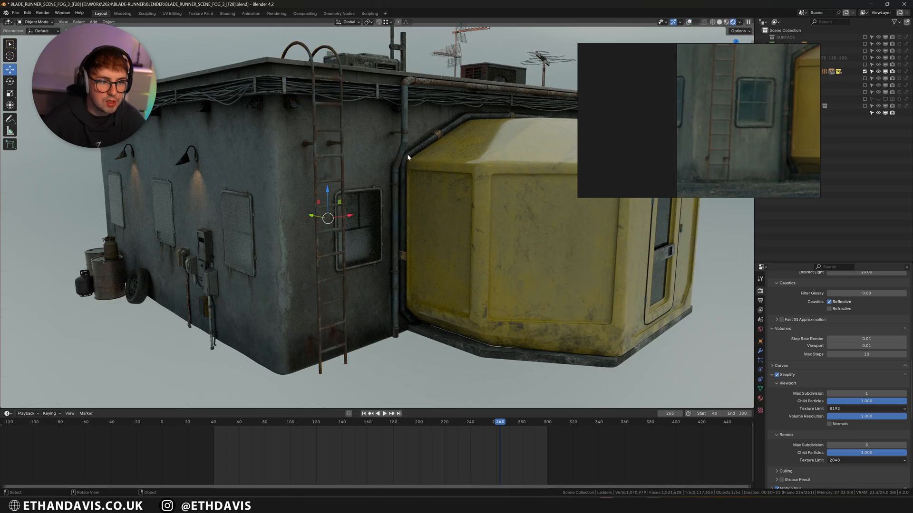
Step: Select the cable bundle beneath the roof edge and inspect its mesh in Edit Mode
middle_click_drag(421, 133, 376, 127)
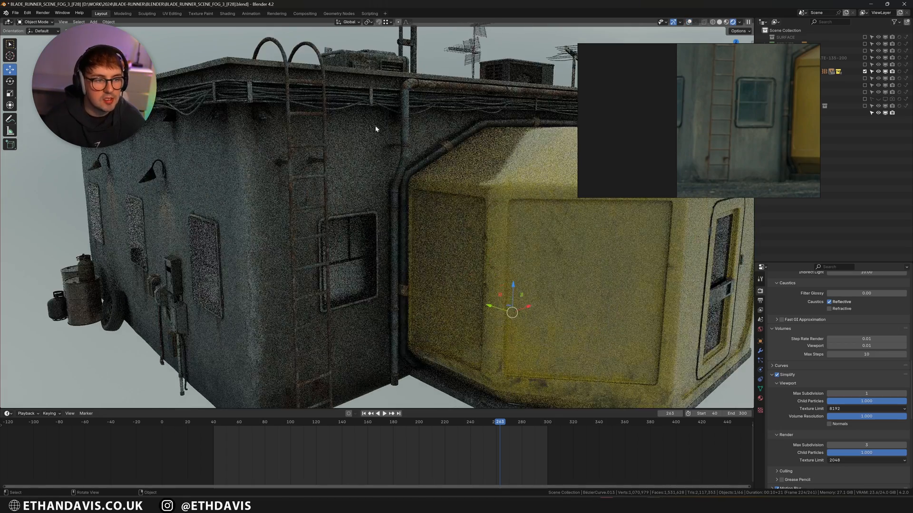
left_click(392, 108)
key("Tab")
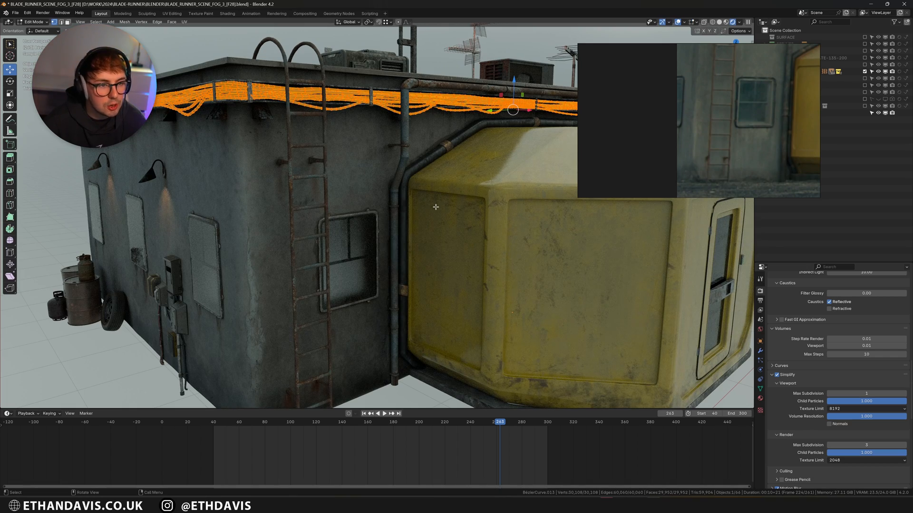
key("Tab")
Step: Add a Bézier curve to the scene, reposition it and scale it to about 0.68
scroll(433, 213, "down", 8)
key("shift+a")
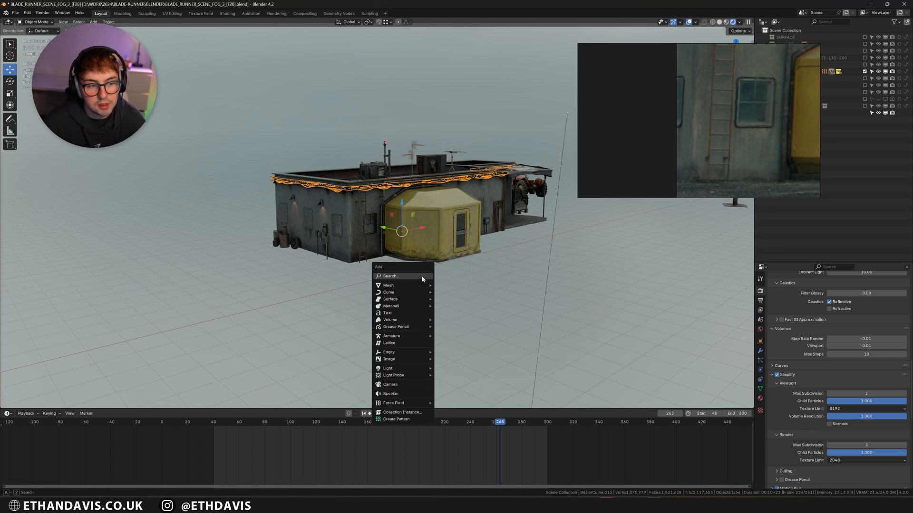
mouse_move(402, 294)
left_click(441, 293)
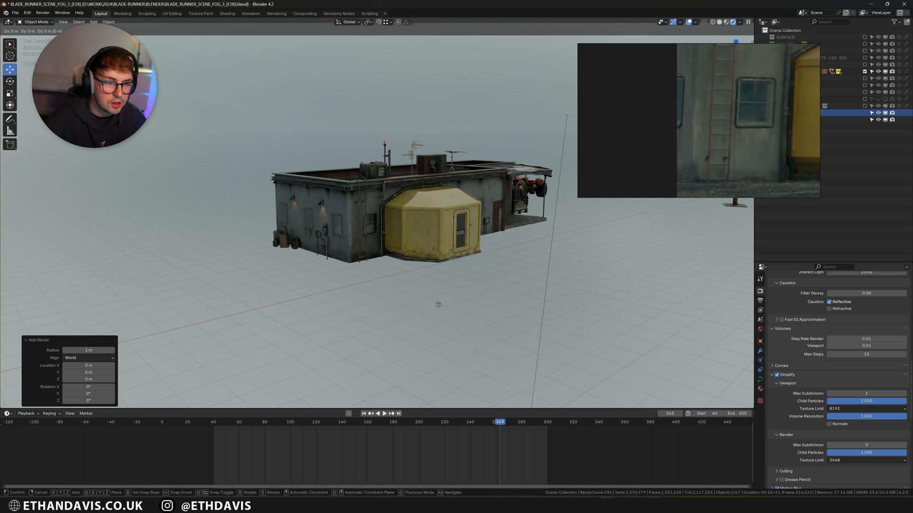
key("g")
left_click(431, 203)
key("s")
left_click(424, 280)
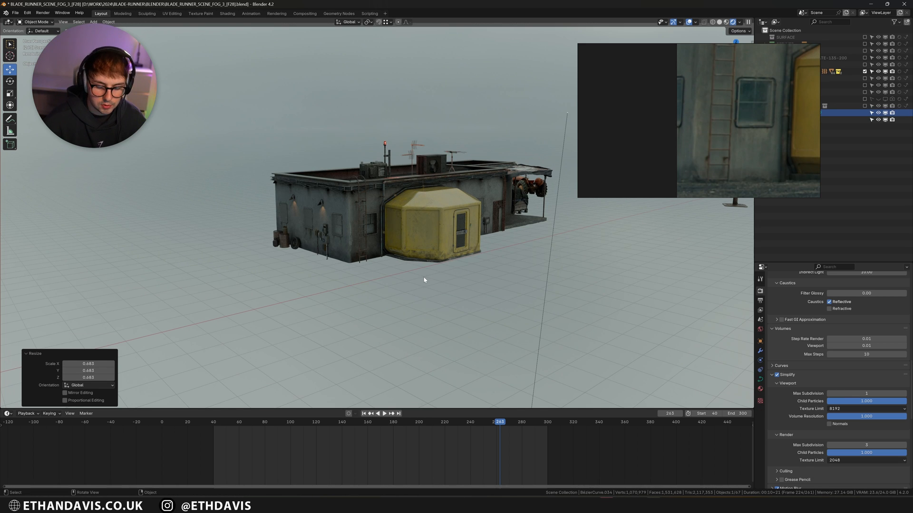
Step: Isolate the curve in local view and give it a round bevel with a depth of 0.14 m
key("KP_Divide")
left_click(761, 352)
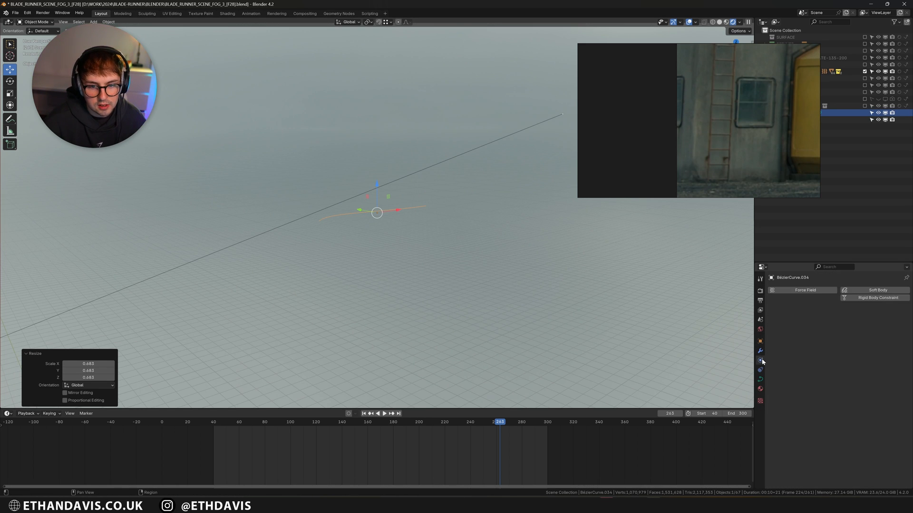
left_click(761, 381)
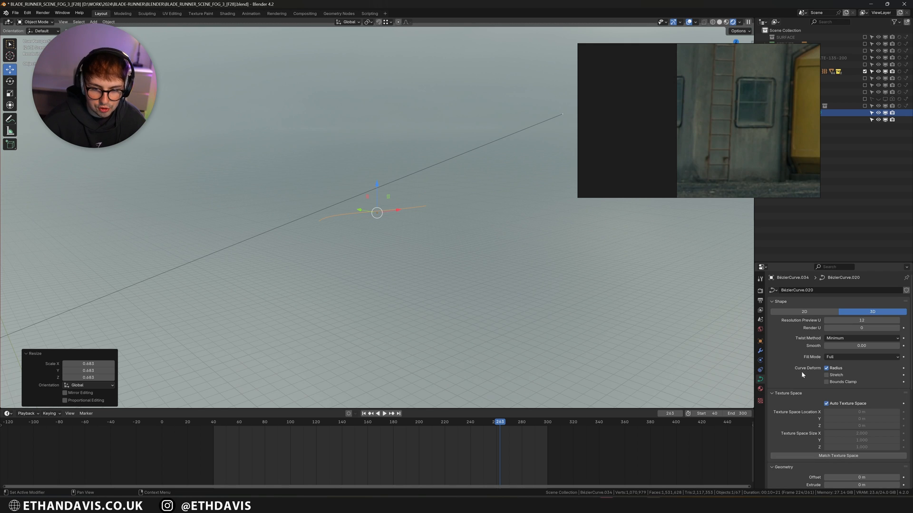
scroll(814, 413, "down", 4)
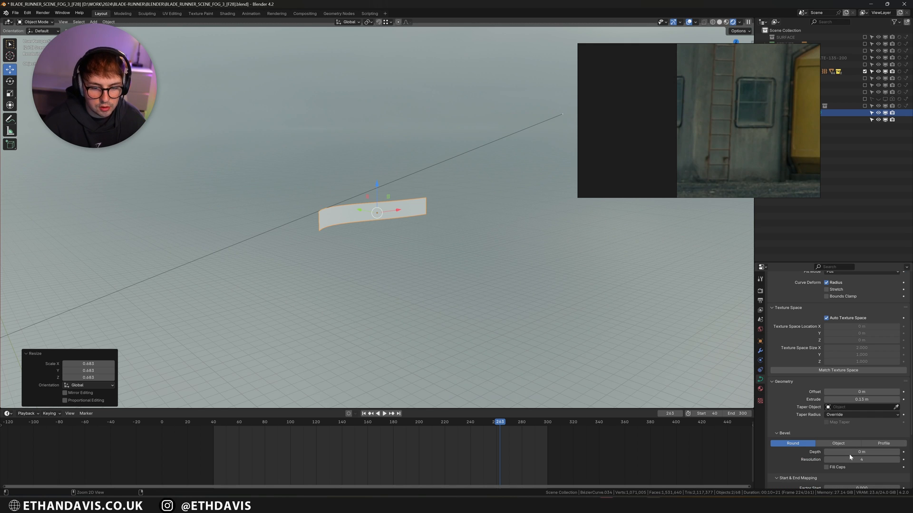
key("ctrl+z")
left_click_drag(850, 452, 879, 452)
middle_click_drag(565, 301, 579, 307)
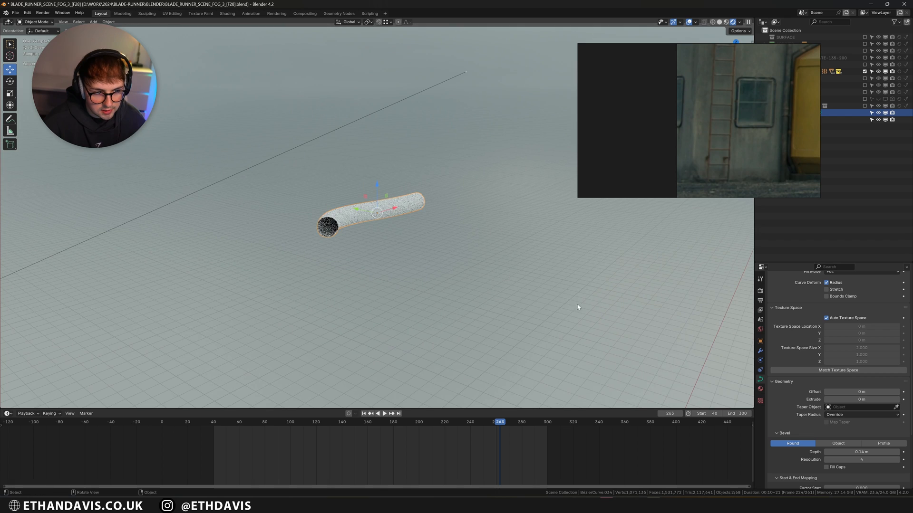
Step: Delete the bevelled curve and return to the full scene
key("x")
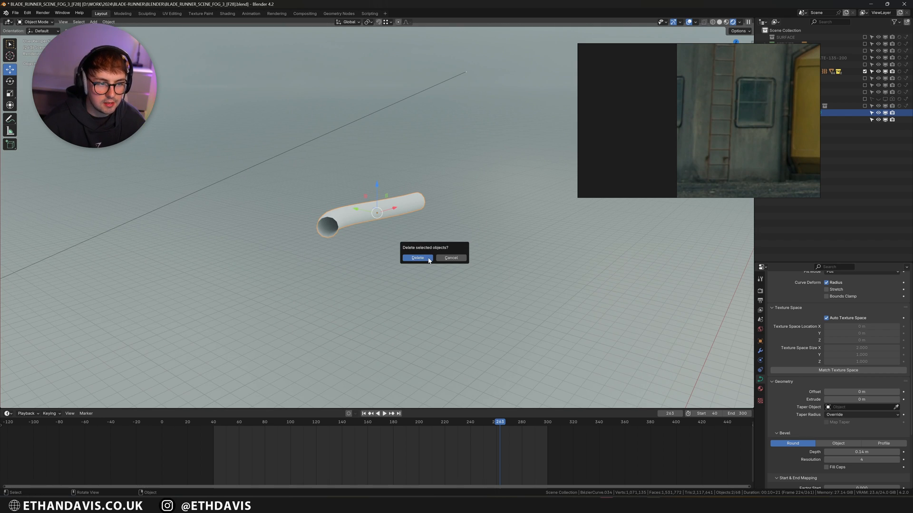
left_click(427, 259)
key("KP_0")
Step: Select the roof-edge cable bundle, check its mesh in Edit Mode, and examine the cables up close with overlays hidden
middle_click_drag(292, 184, 378, 170)
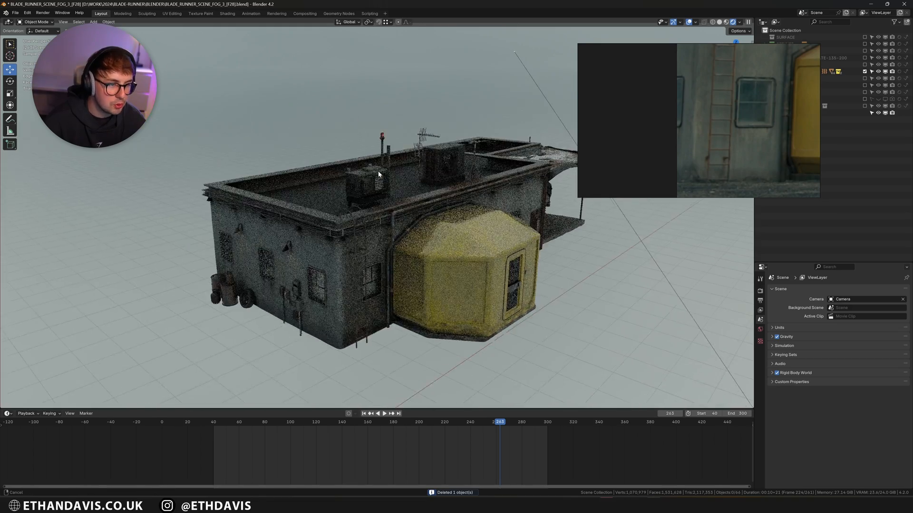
scroll(378, 171, "up", 8)
left_click(398, 279)
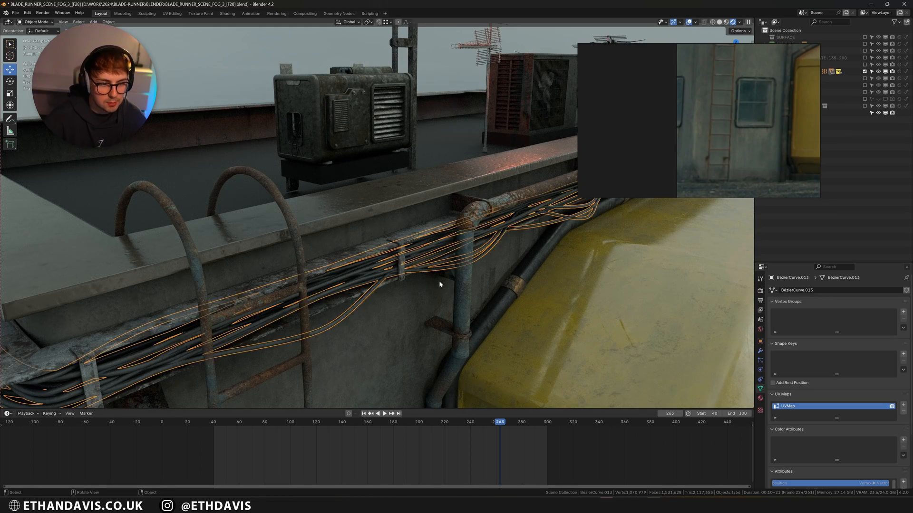
scroll(439, 273, "down", 10)
key("shift+alt+z")
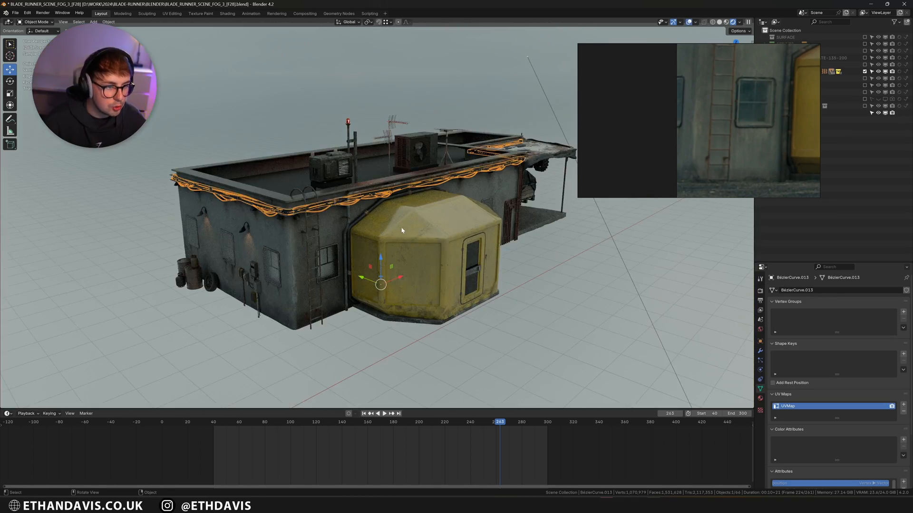
key("Tab")
key("KP_Decimal")
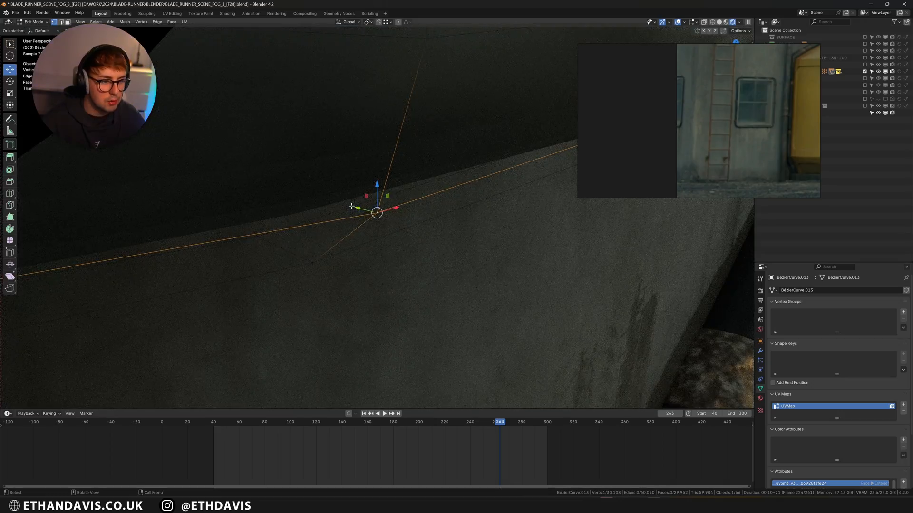
key("Tab")
scroll(351, 209, "down", 10)
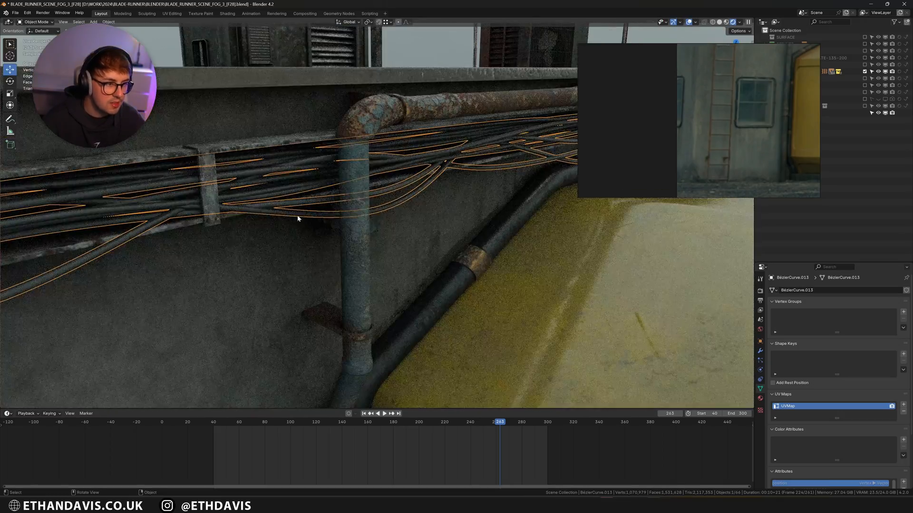
key("shift+alt+z")
middle_click_drag(225, 220, 283, 223)
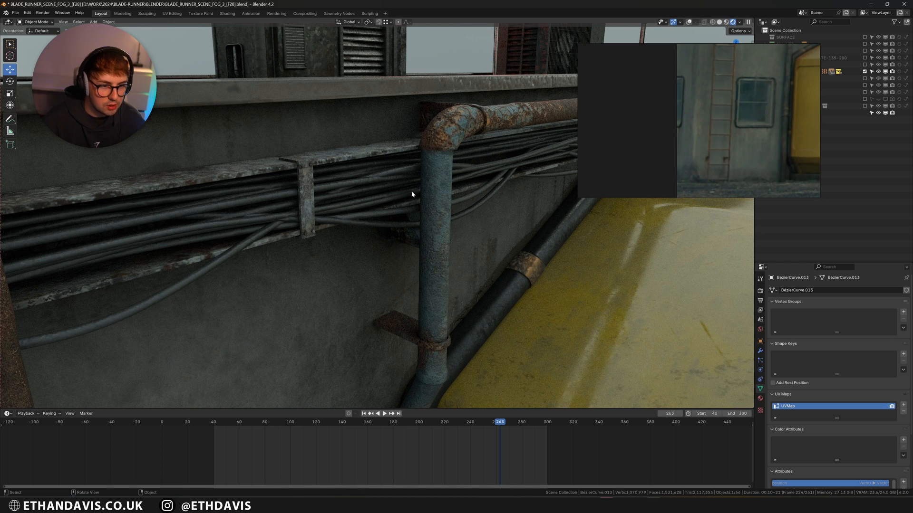
Step: Compare the cables and pipes along the model's roofline with those in the reference still
scroll(701, 102, "down", 2)
middle_click_drag(700, 102, 689, 127)
scroll(689, 129, "up", 2)
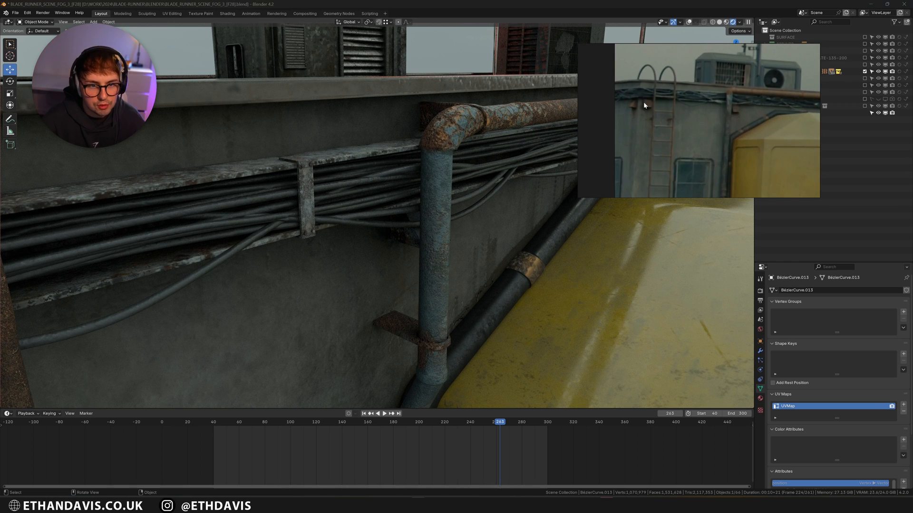
middle_click_drag(733, 104, 654, 124)
middle_click_drag(818, 134, 656, 117)
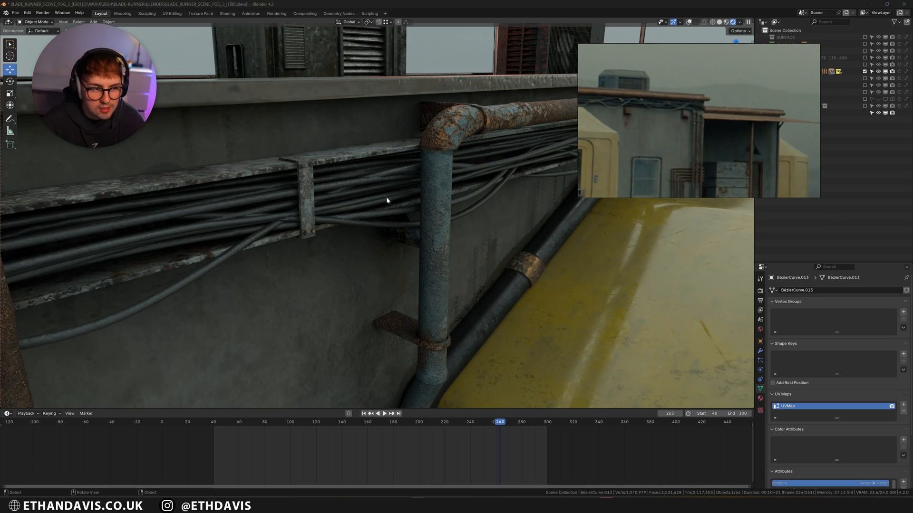
scroll(386, 192, "down", 6)
key("alt+shift+z")
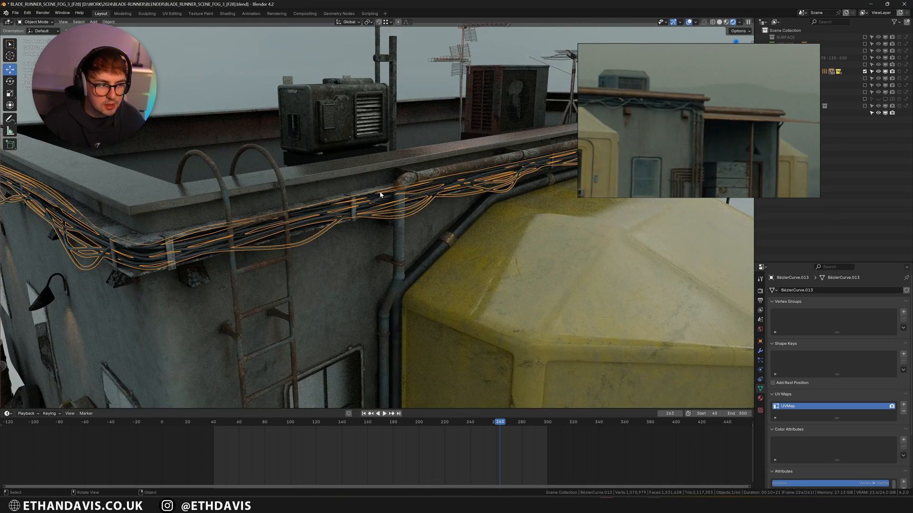
key("alt+shift+z")
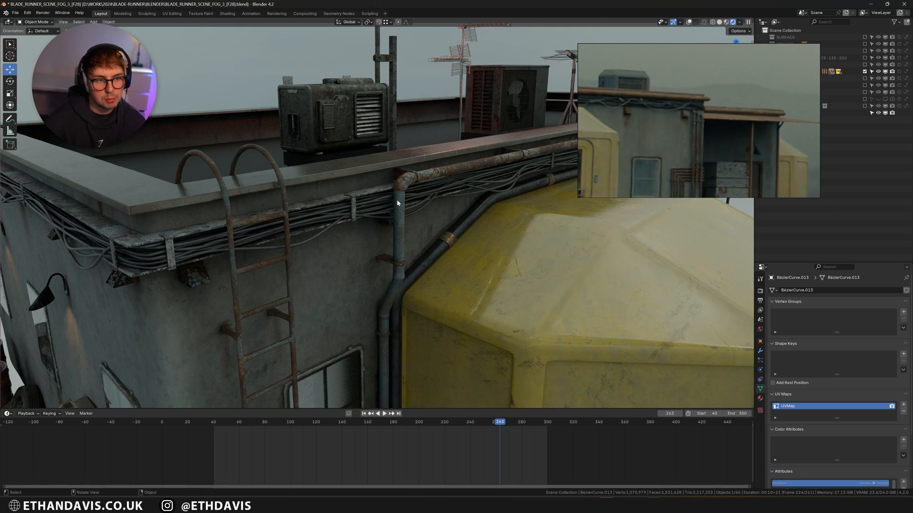
middle_click_drag(396, 199, 244, 204)
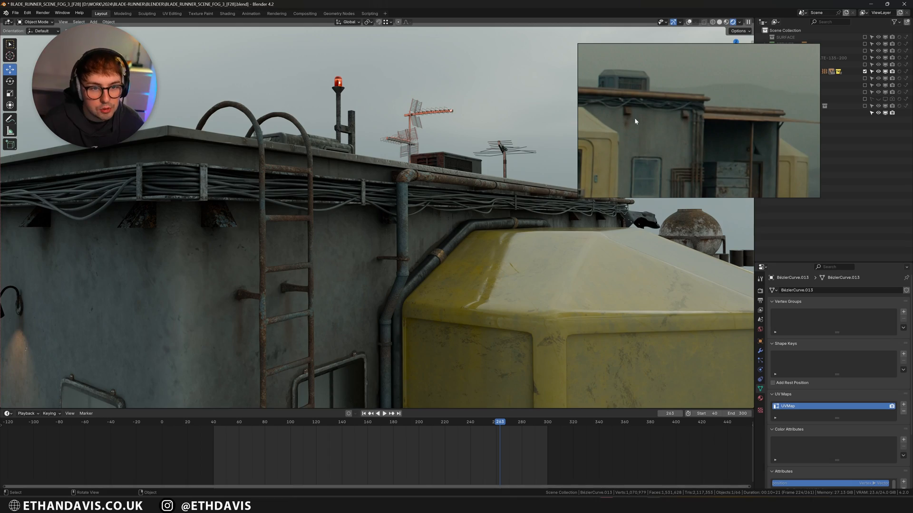
Step: Select the vents beneath the roof edge and examine them up close
left_click(228, 230)
middle_click_drag(228, 231, 270, 217)
scroll(258, 217, "up", 3)
key("alt+a")
scroll(268, 218, "down", 3)
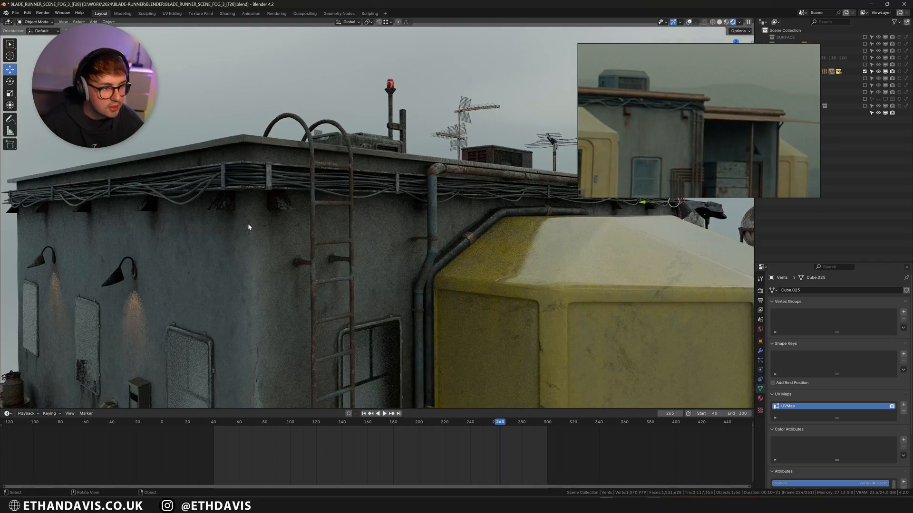
Step: Select the grey building base, hide the overlays, and examine its wall texture around the ladder corner
left_click(301, 241)
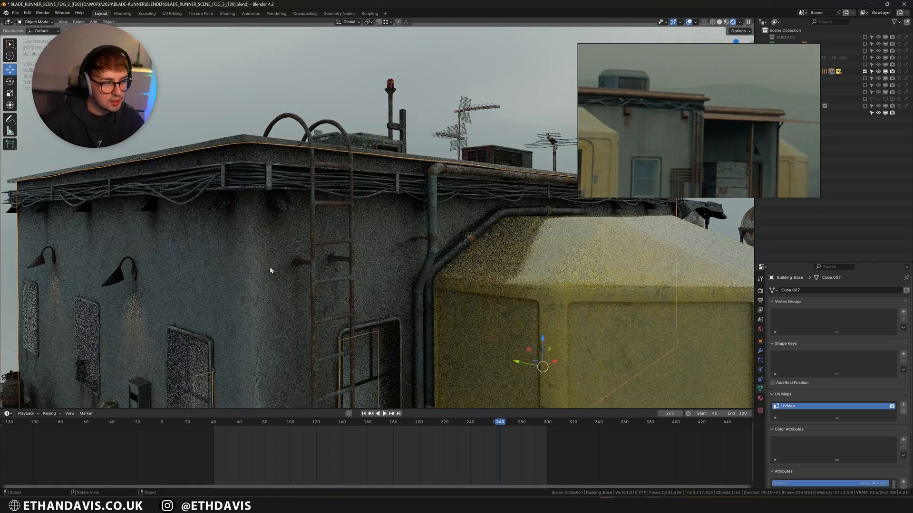
key("alt+shift+z")
middle_click_drag(253, 217, 307, 197)
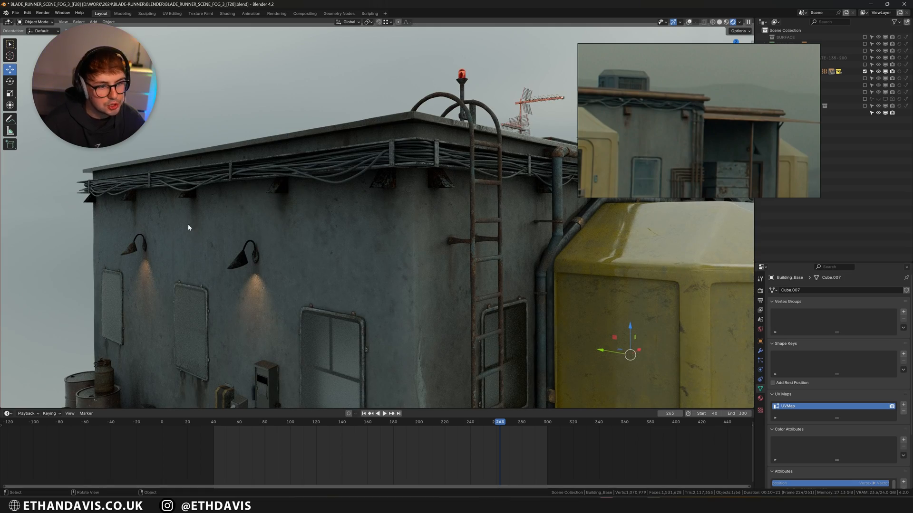
scroll(430, 181, "up", 5)
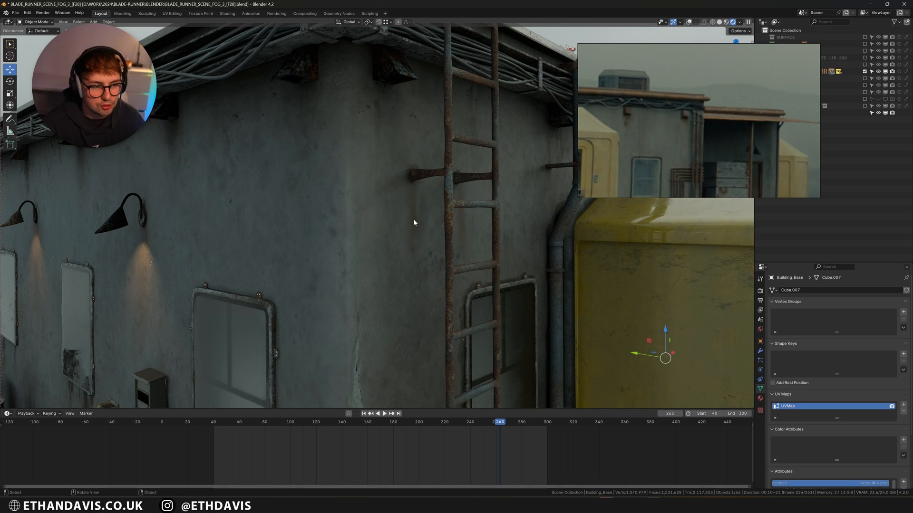
Step: Compare the whole grey building and its ladder corner with the film reference stills, including the one showing the yellow module's door
scroll(413, 223, "down", 8)
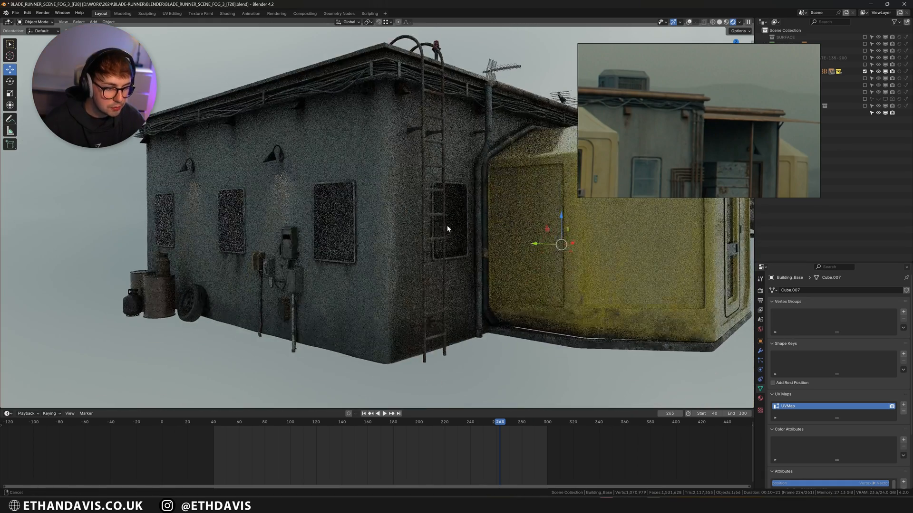
middle_click_drag(447, 228, 447, 242)
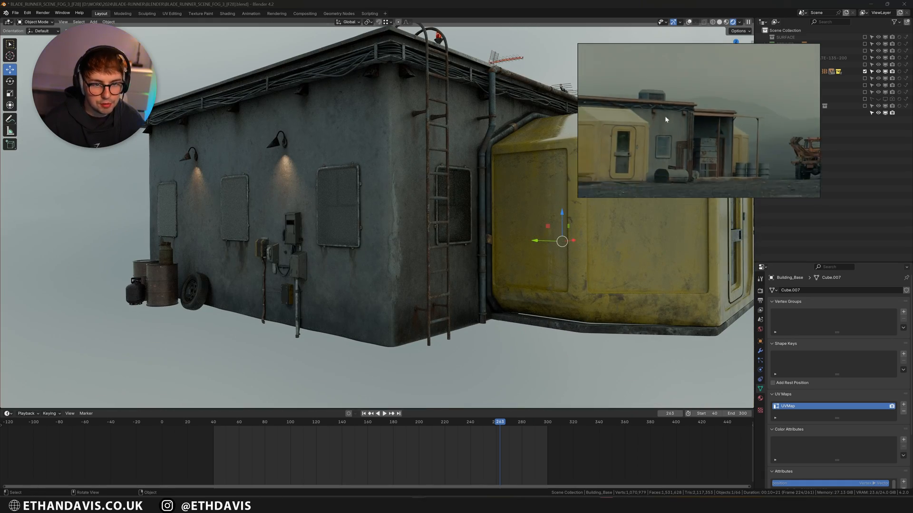
middle_click_drag(428, 295, 349, 332)
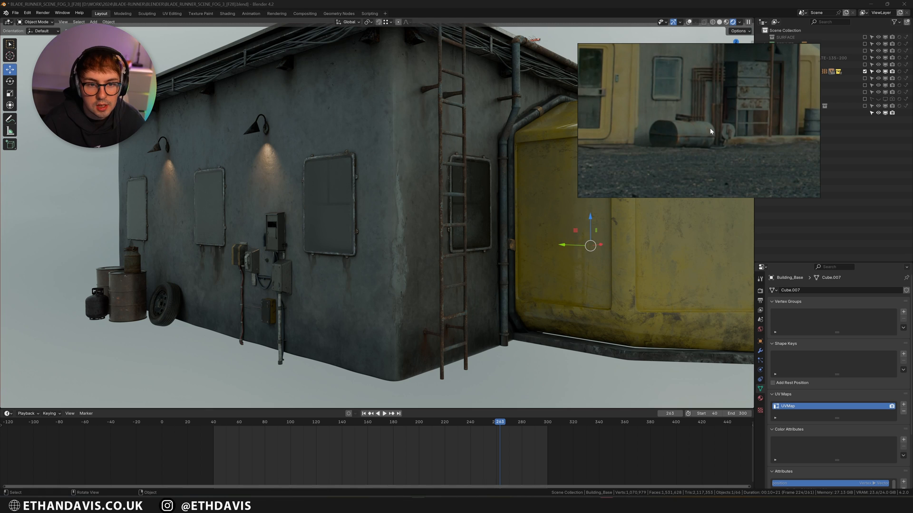
scroll(710, 131, "down", 8)
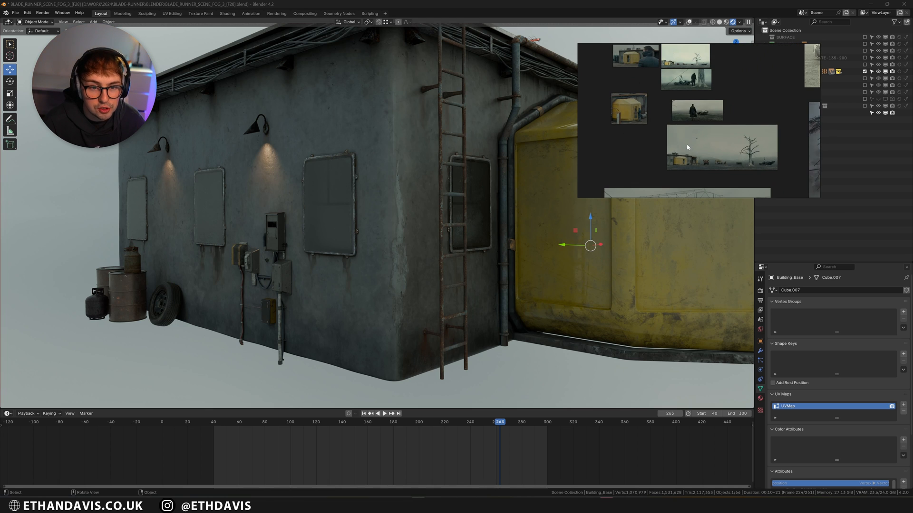
middle_click_drag(685, 141, 673, 134)
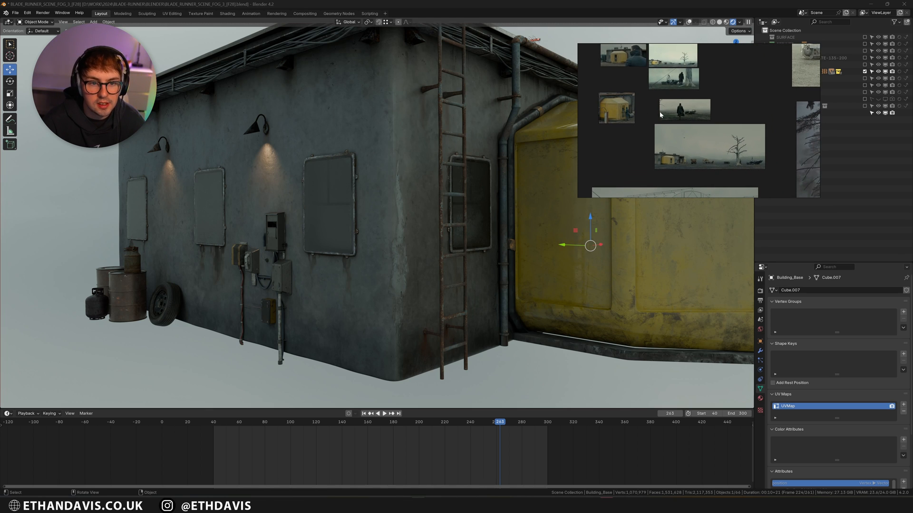
scroll(621, 59, "up", 8)
middle_click_drag(621, 59, 710, 90)
scroll(655, 93, "up", 4)
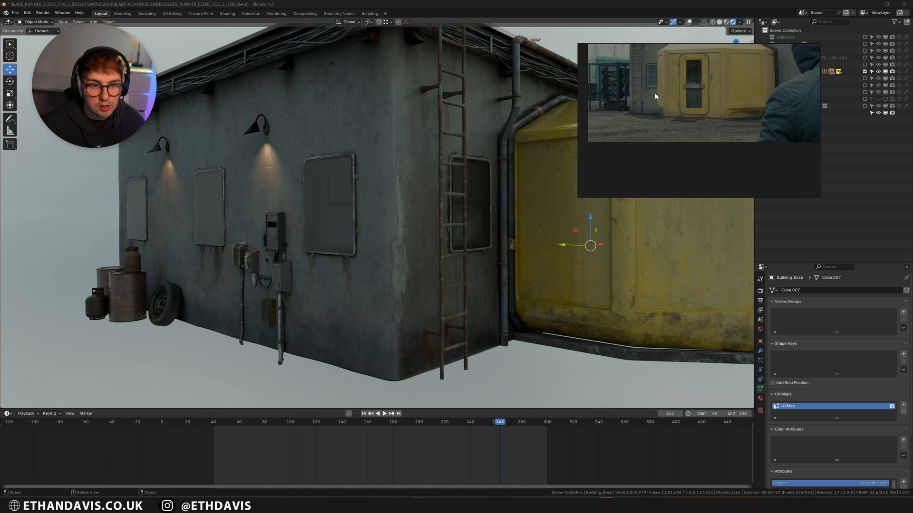
scroll(652, 95, "down", 4)
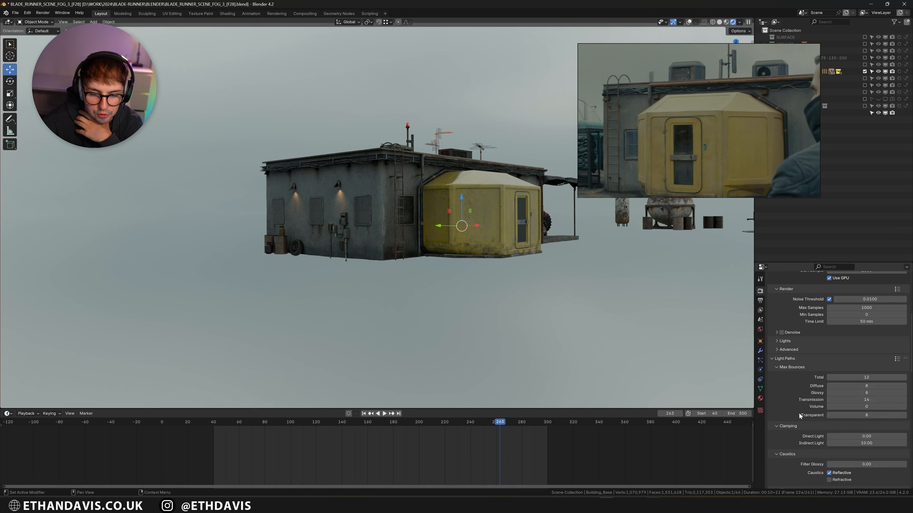
Step: Set the viewport texture limit to 1024 in the render Simplify settings
scroll(798, 415, "down", 3)
scroll(798, 414, "down", 2)
left_click(831, 437)
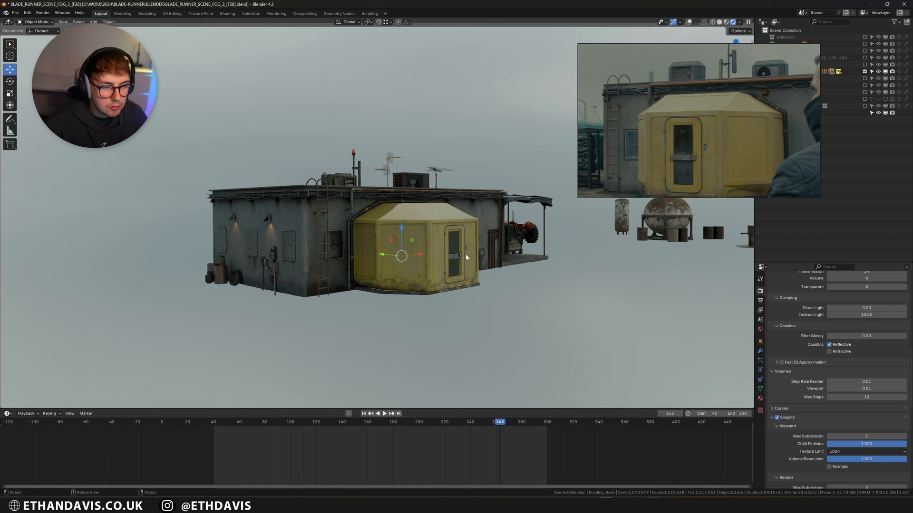
Step: Browse the reference board for the wide stills of the yellow building and compare its roofline with the model
scroll(658, 118, "down", 4)
scroll(658, 118, "down", 3)
middle_click_drag(692, 136, 629, 98)
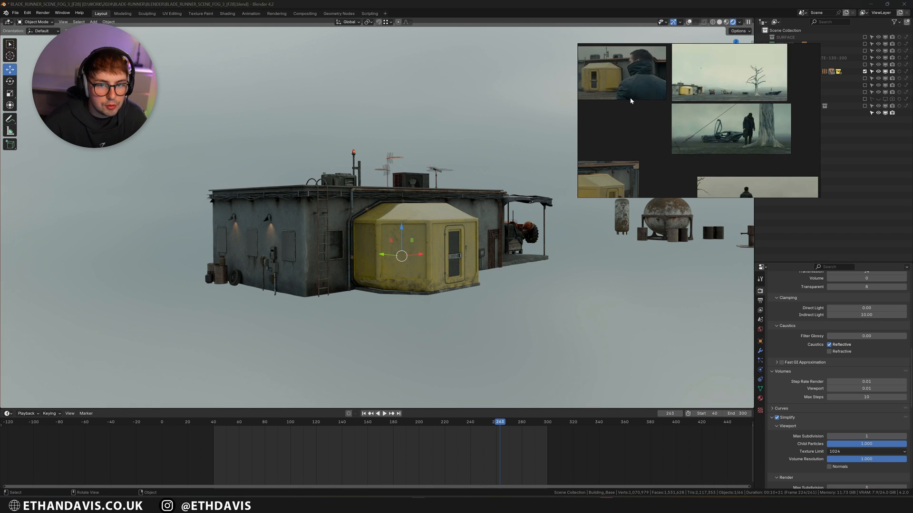
scroll(666, 114, "down", 2)
scroll(687, 150, "up", 3)
scroll(678, 165, "up", 3)
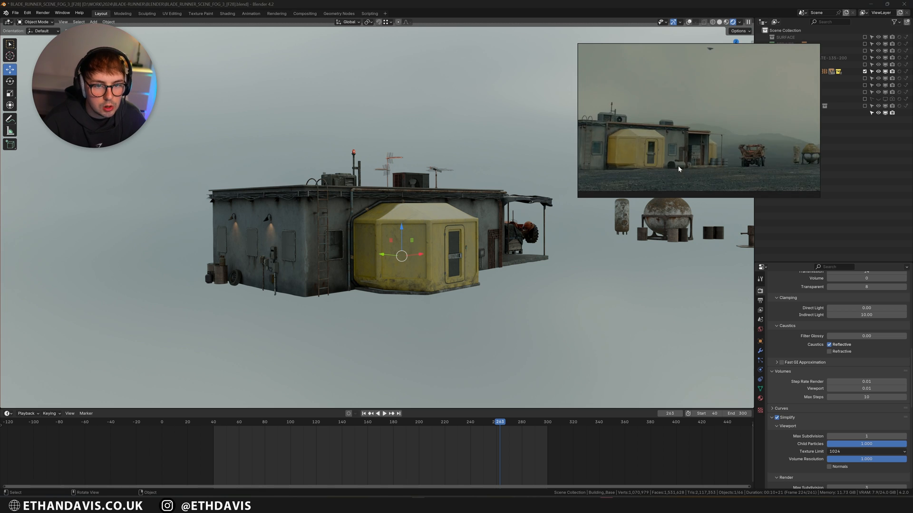
middle_click_drag(654, 163, 685, 150)
Step: Show the overlays and select the rooftop air-conditioning units and nearby roof props in turn to examine them from above
middle_click_drag(551, 280, 420, 153)
key("shift+alt+z")
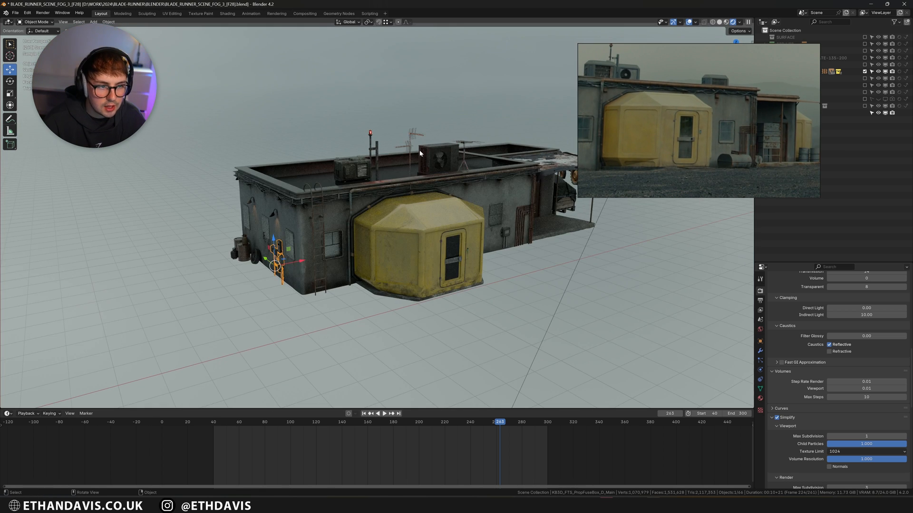
left_click(437, 159)
left_click(360, 166)
left_click(552, 307)
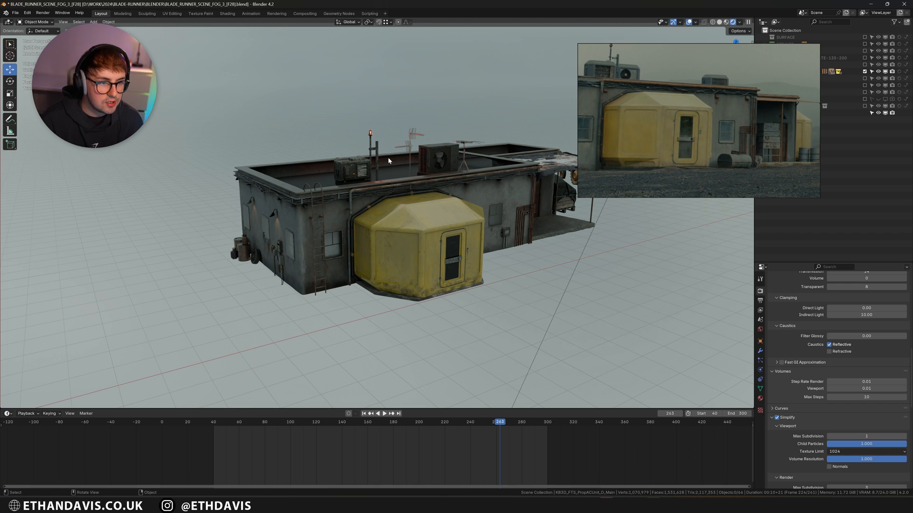
key("ctrl+z")
key("ctrl+z")
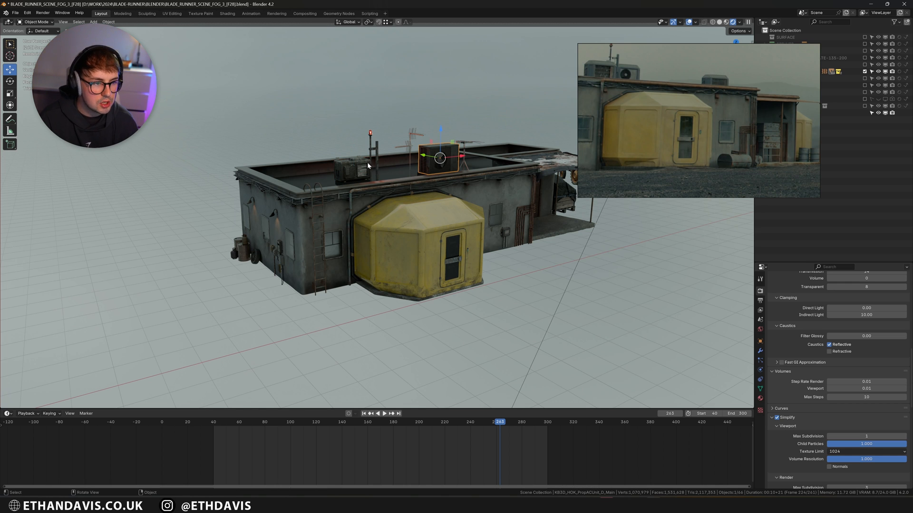
left_click(365, 165)
left_click(371, 147)
middle_click_drag(387, 195, 334, 161)
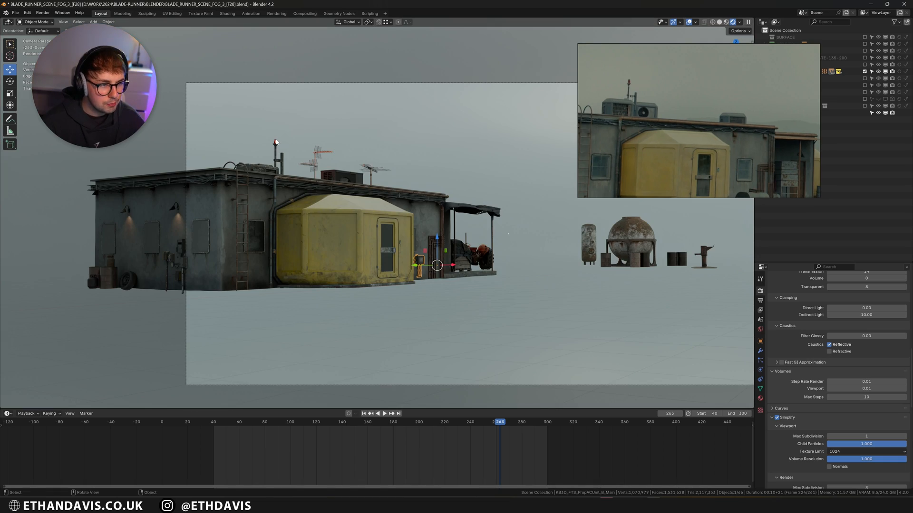
Step: Select the red beacon's glass cover on the roof, frame it, and play the animation to examine its flashing light
left_click(275, 143)
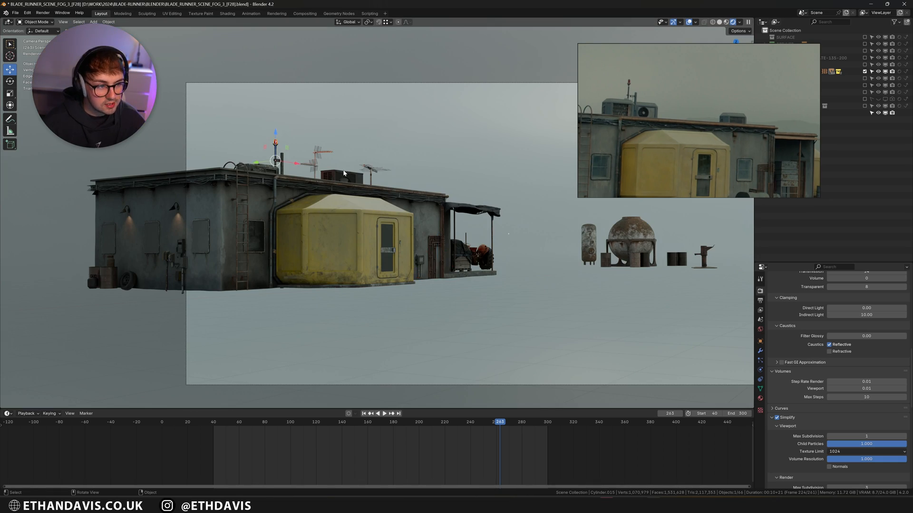
key("KP_Decimal")
scroll(372, 153, "down", 6)
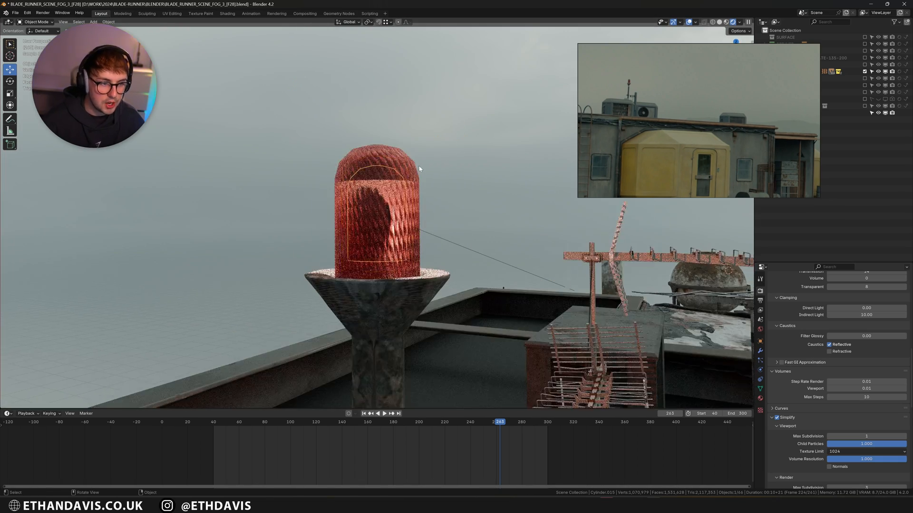
key("space")
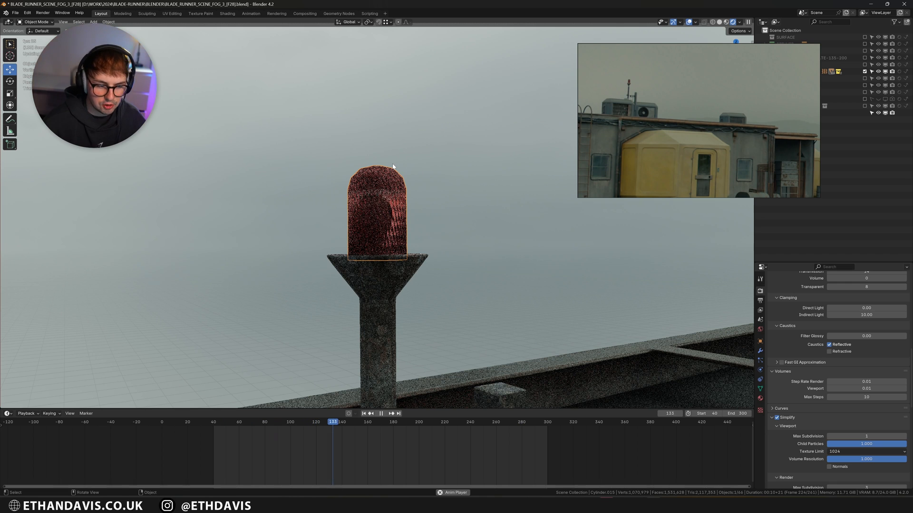
key("space")
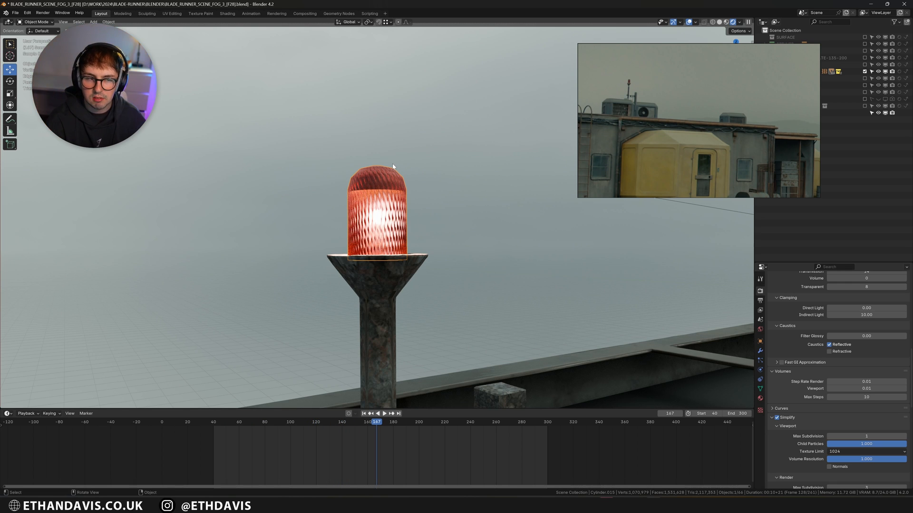
Step: Hide the beacon's glass cover, select the circular reflector inside, and examine its rotation around the bulb during playback
key("h")
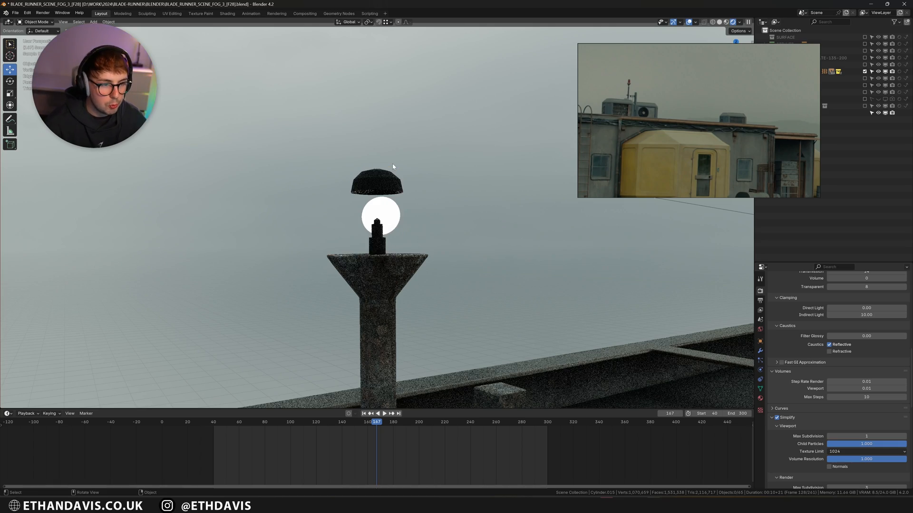
scroll(387, 204, "up", 3)
middle_click_drag(387, 204, 386, 236)
key("space")
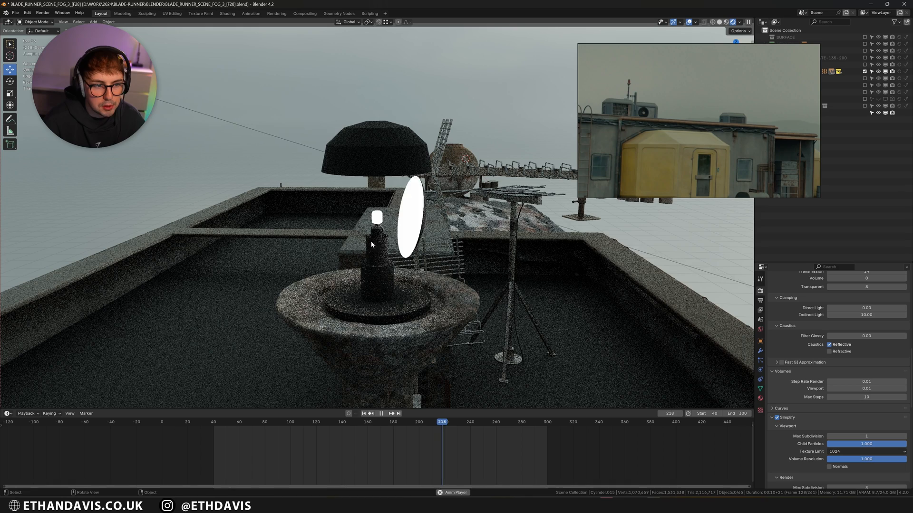
key("space")
key("space")
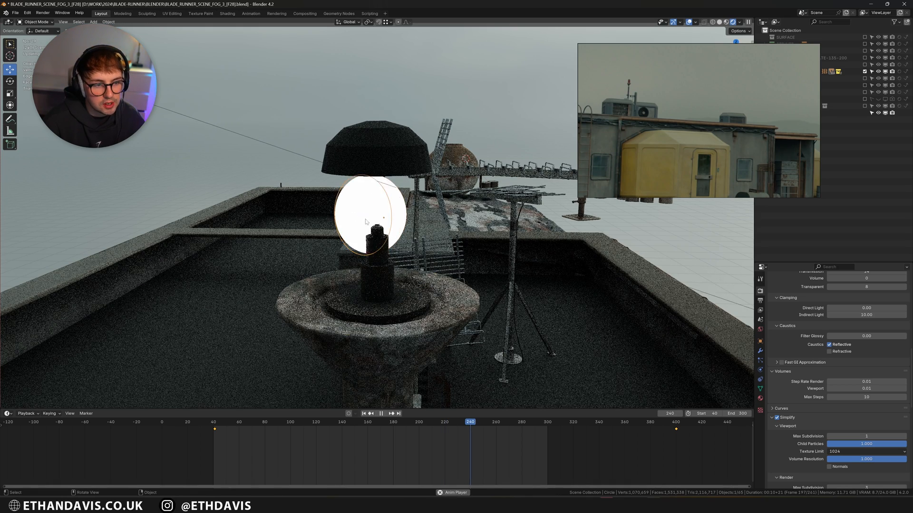
left_click(389, 234)
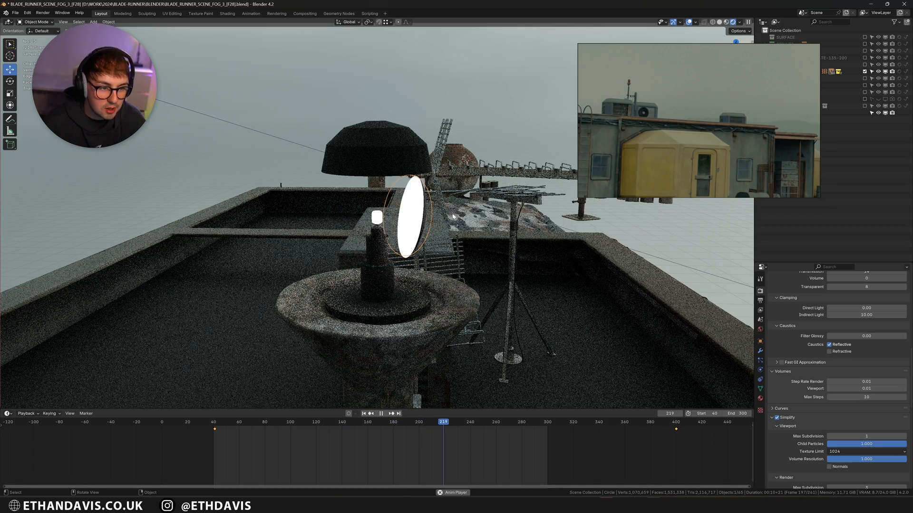
key("space")
Step: Unhide the beacon's glass cover and play the animation to examine the complete lamp from another angle
key("alt+h")
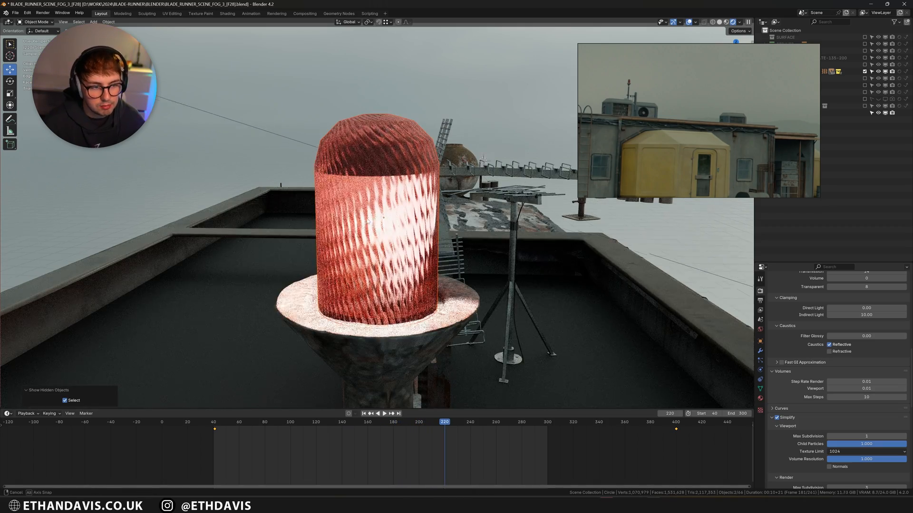
middle_click_drag(412, 214, 502, 278)
key("space")
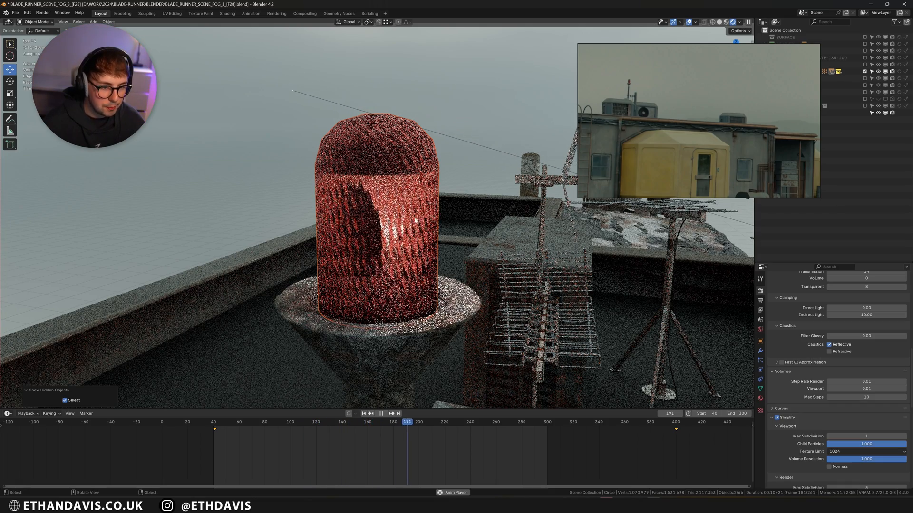
key("space")
Step: Check the rooftop through the scene camera, then select the cloth canopy over the porch and examine it up close
key("KP_0")
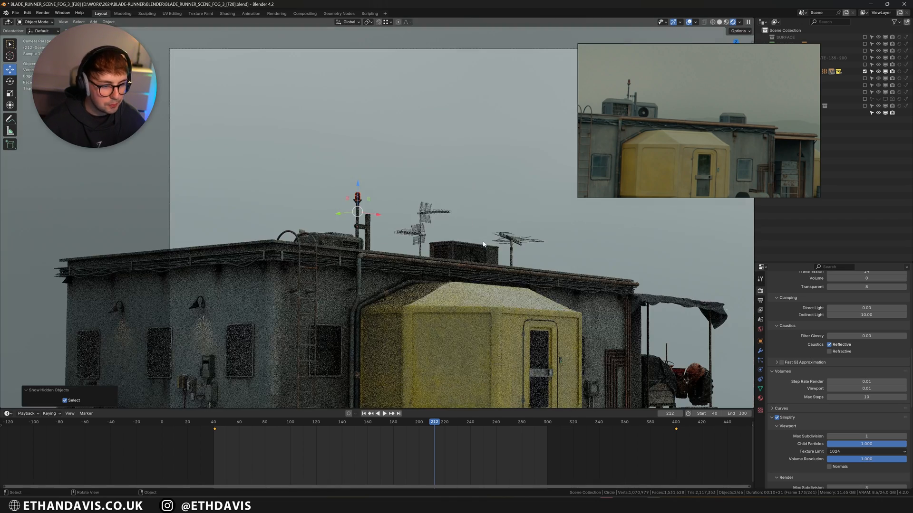
scroll(485, 243, "down", 5)
scroll(381, 206, "up", 8)
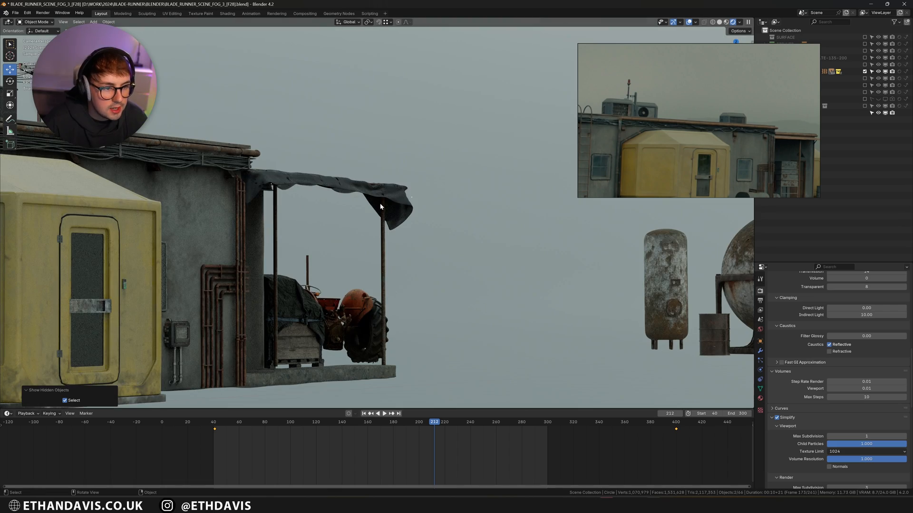
left_click(381, 206)
middle_click_drag(427, 220, 431, 256)
key("KP_Decimal")
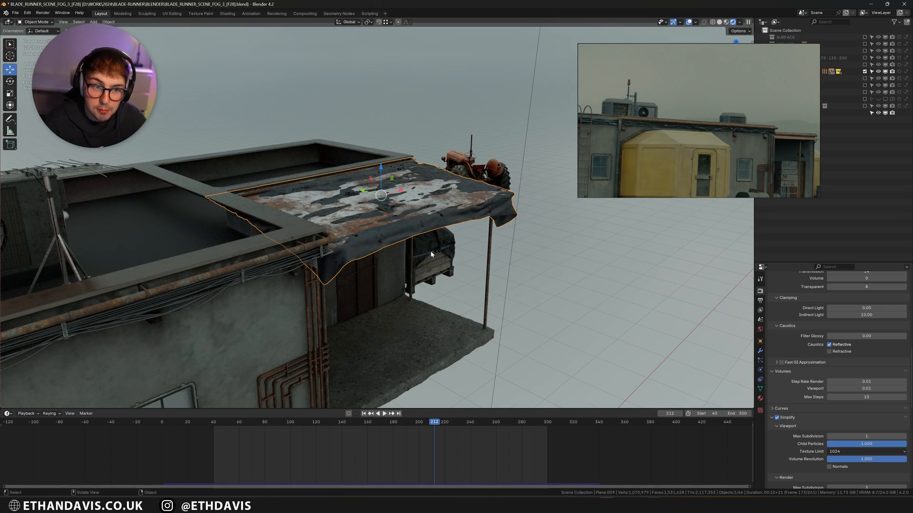
middle_click_drag(430, 250, 410, 241)
scroll(410, 235, "up", 2)
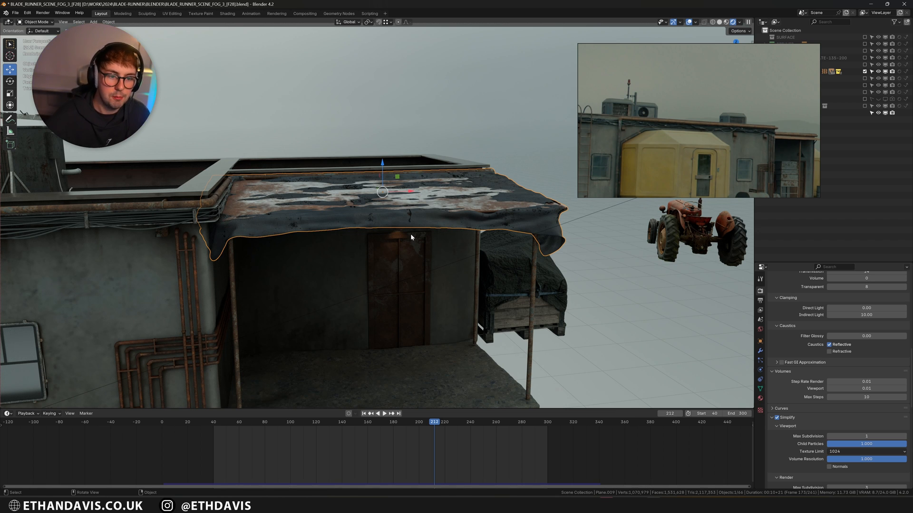
Step: Disable the viewport display of the canopy's Solidify and Subdivision modifiers
scroll(411, 237, "up", 2)
left_click(760, 351)
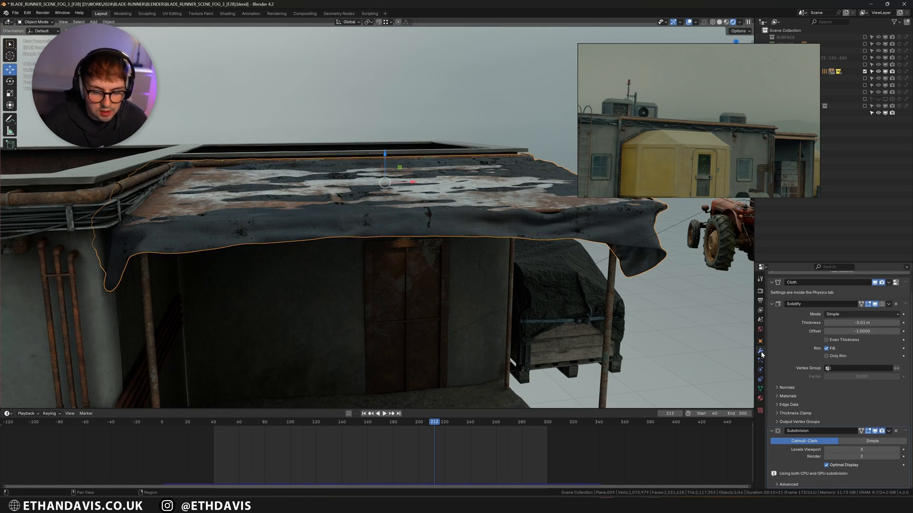
scroll(501, 314, "down", 3)
left_click(772, 305)
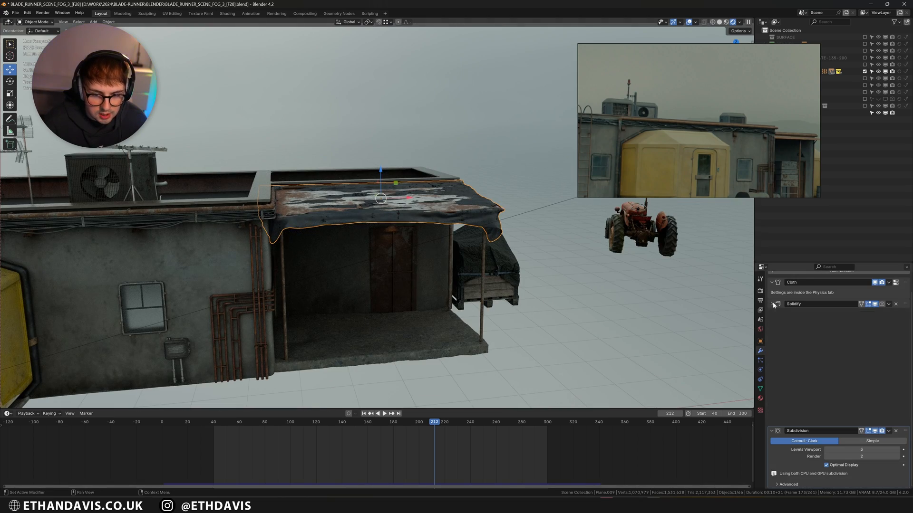
left_click_drag(874, 325, 874, 333)
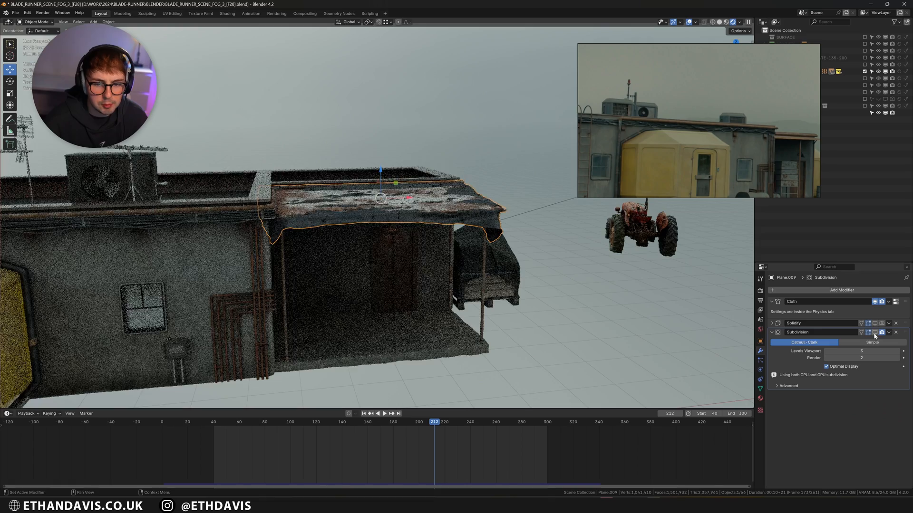
scroll(459, 295, "up", 1)
Step: Isolate the cloth canopy in local view and check its base mesh in Edit Mode
key("KP_Divide")
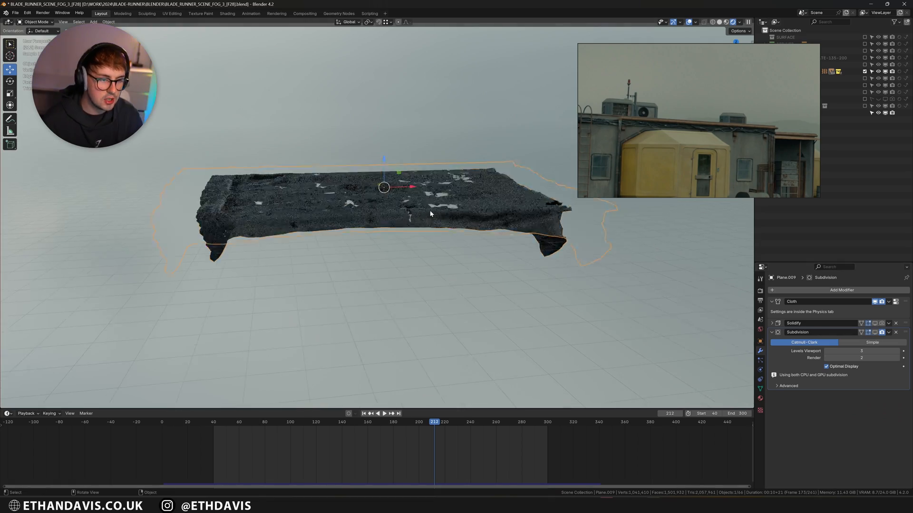
key("Tab")
middle_click_drag(331, 244, 333, 269)
key("Tab")
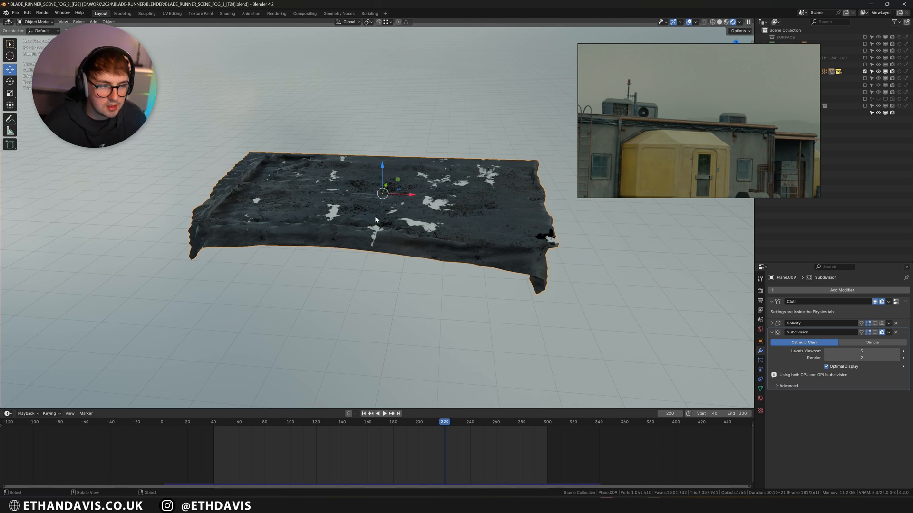
Step: Compare the canopy's draped shape with the reference porch roof, and open its flat mesh in Edit Mode
middle_click_drag(375, 216, 697, 198)
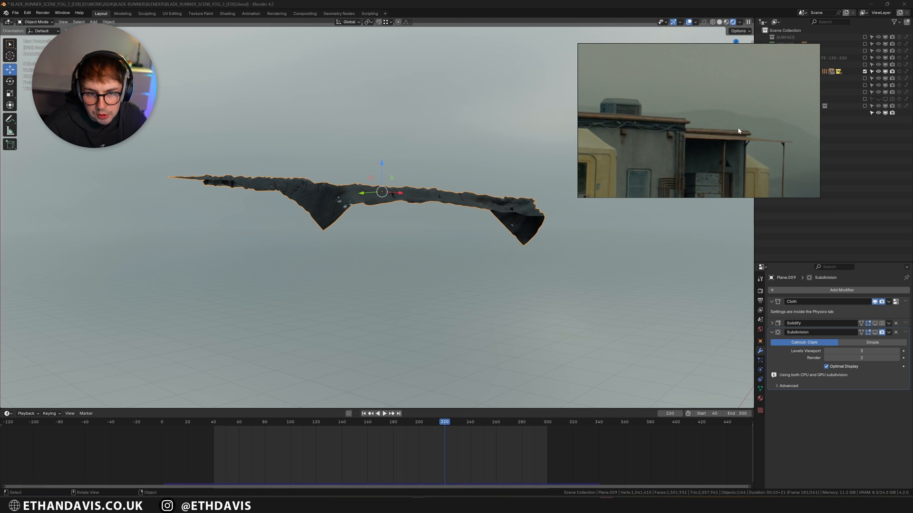
middle_click_drag(547, 228, 398, 259)
key("Tab")
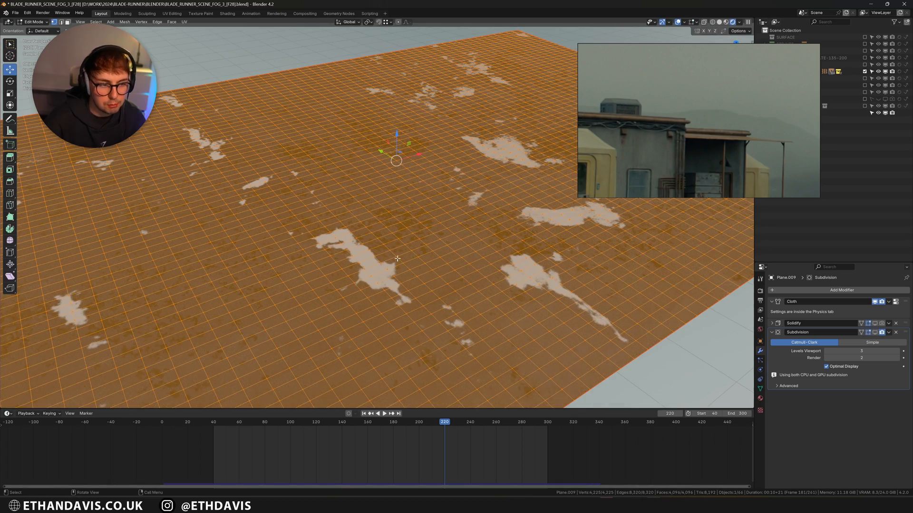
Step: Leave Edit Mode, inspect the canopy's vertex weights along its edges in Weight Paint mode, and return to Object Mode
key("Tab")
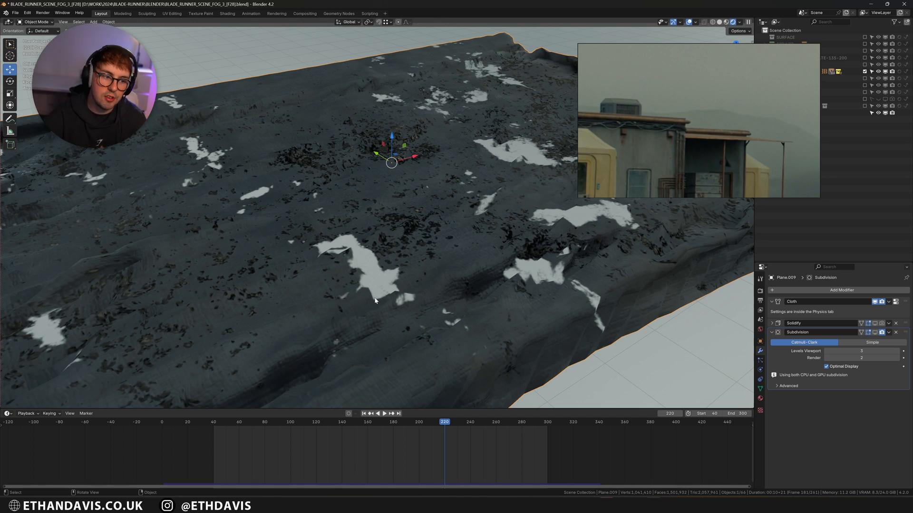
scroll(362, 256, "down", 4)
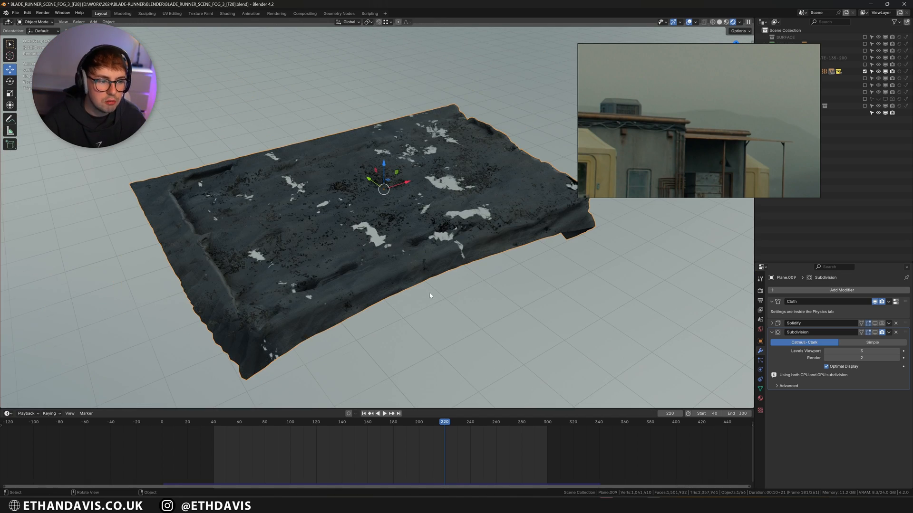
middle_click_drag(428, 298, 399, 275)
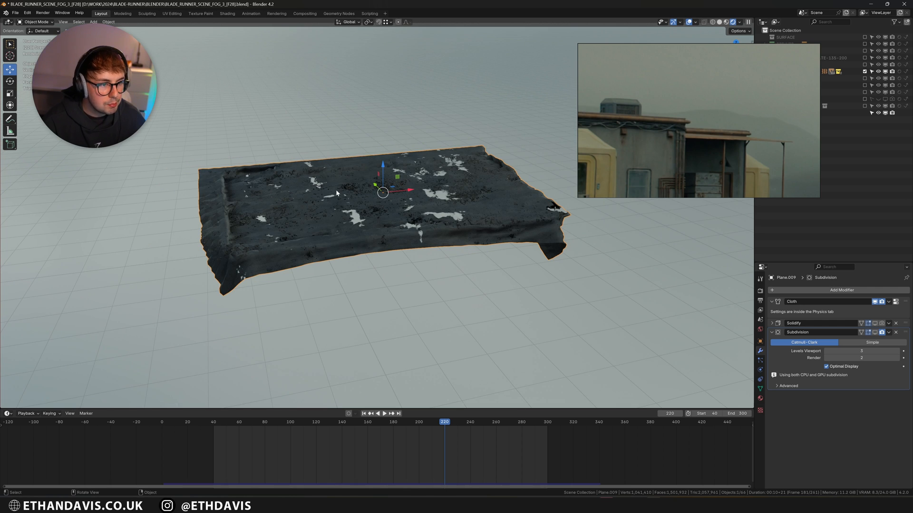
left_click(42, 21)
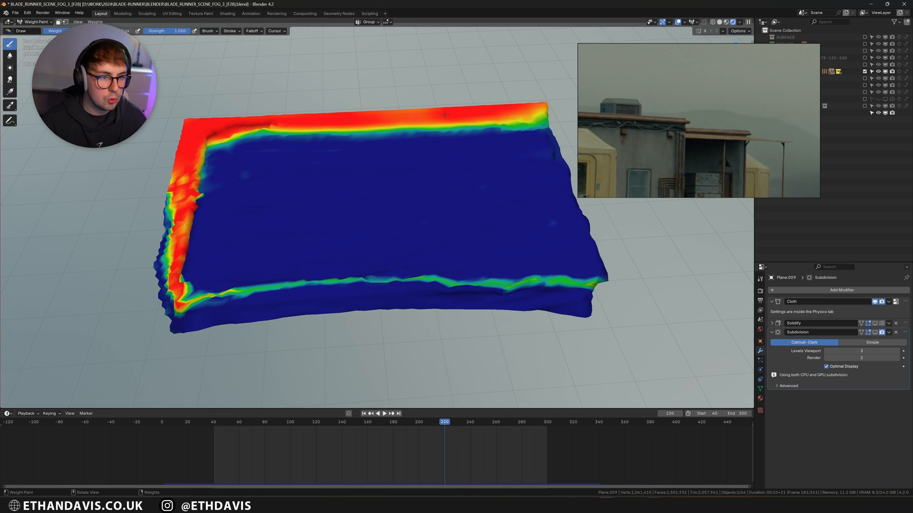
middle_click_drag(362, 204, 432, 206)
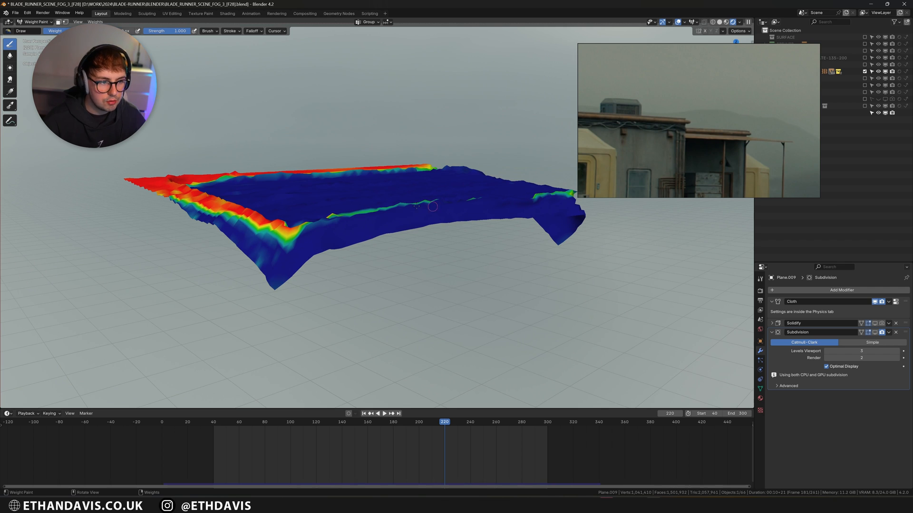
left_click(34, 23)
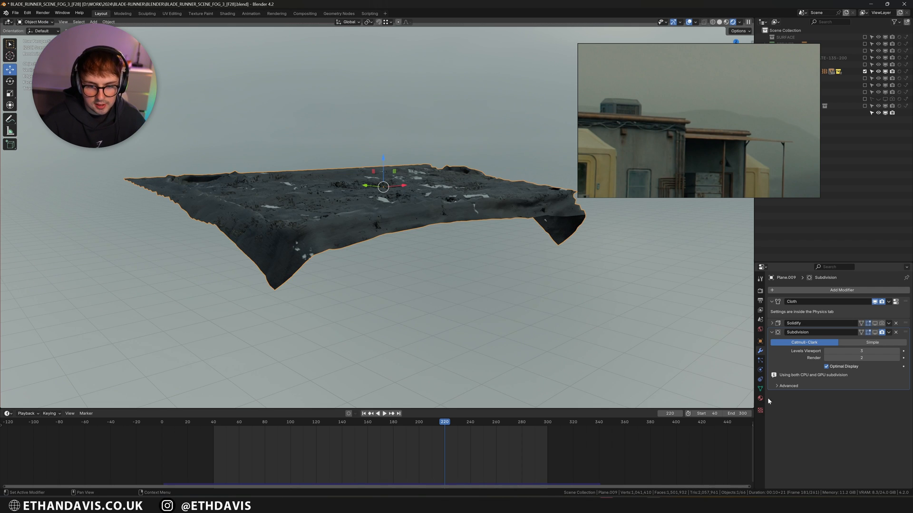
Step: Open the canopy's cloth physics settings and review its physical properties, stiffness and damping values
left_click(760, 370)
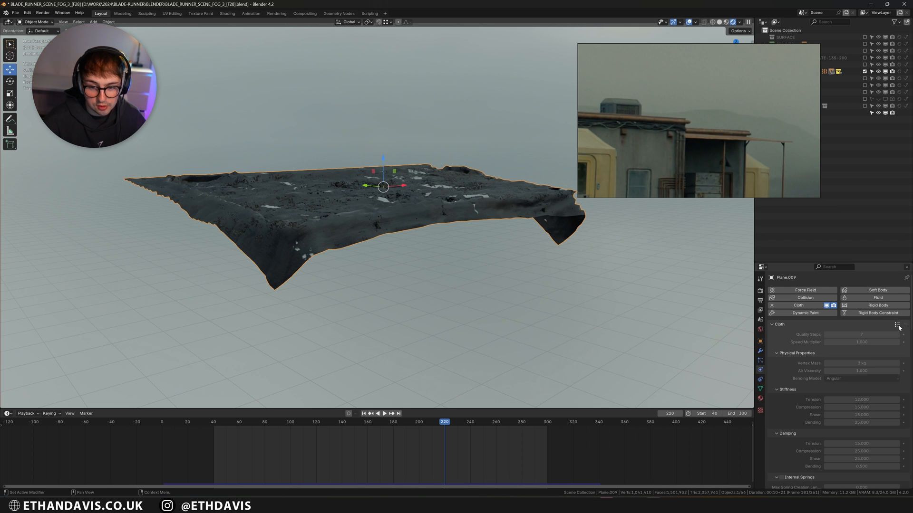
scroll(887, 351, "down", 2)
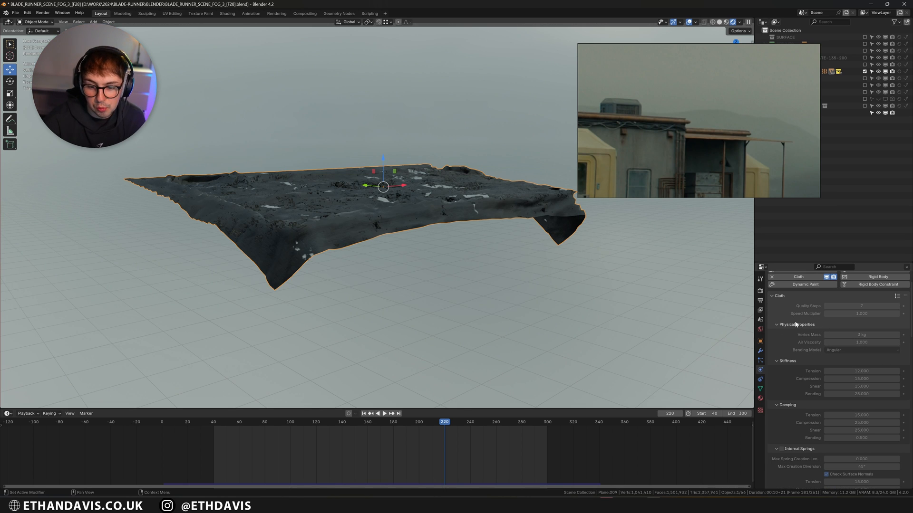
Step: Examine the selected cloth's simulation settings, from physical properties to the pin group and collisions, and check its undeformed mesh in Edit Mode
scroll(795, 325, "down", 4)
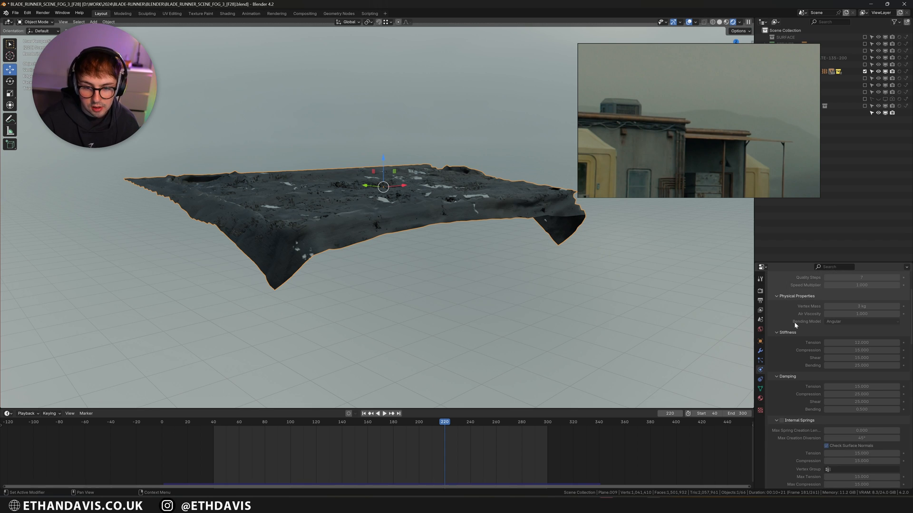
scroll(798, 334, "down", 6)
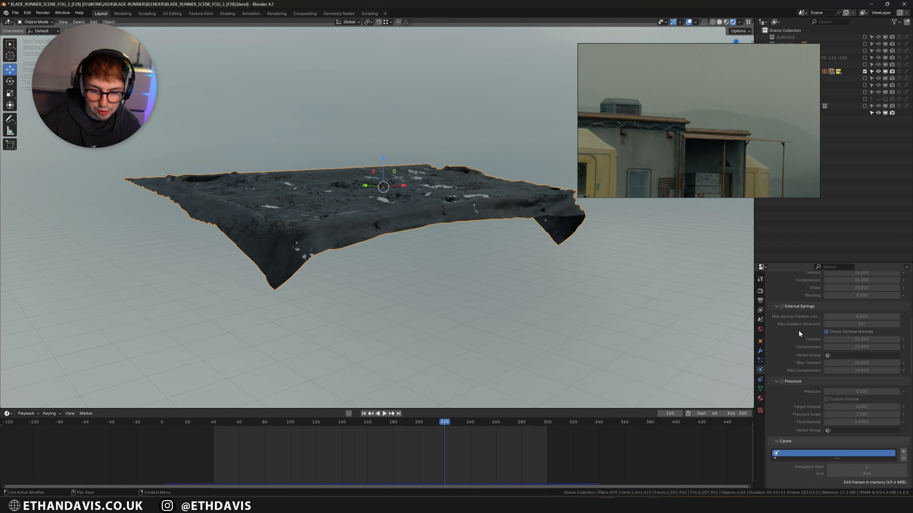
scroll(798, 331, "down", 4)
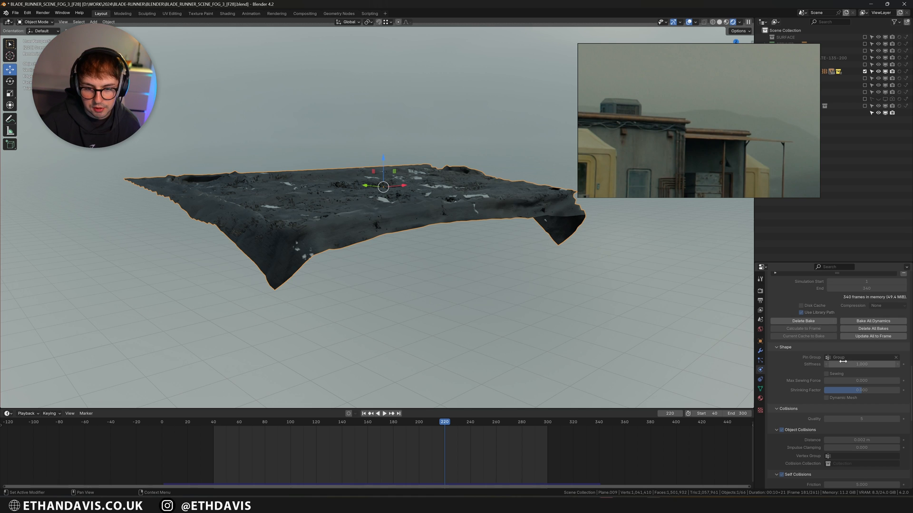
key("Tab")
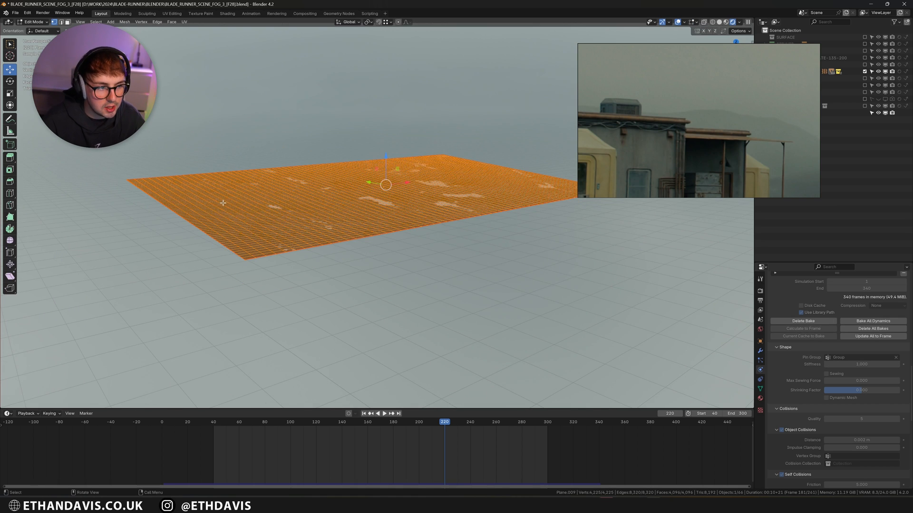
key("Tab")
Step: Play back the isolated cloth's simulation, stop it at frame 156 and show the viewport overlays
key("space")
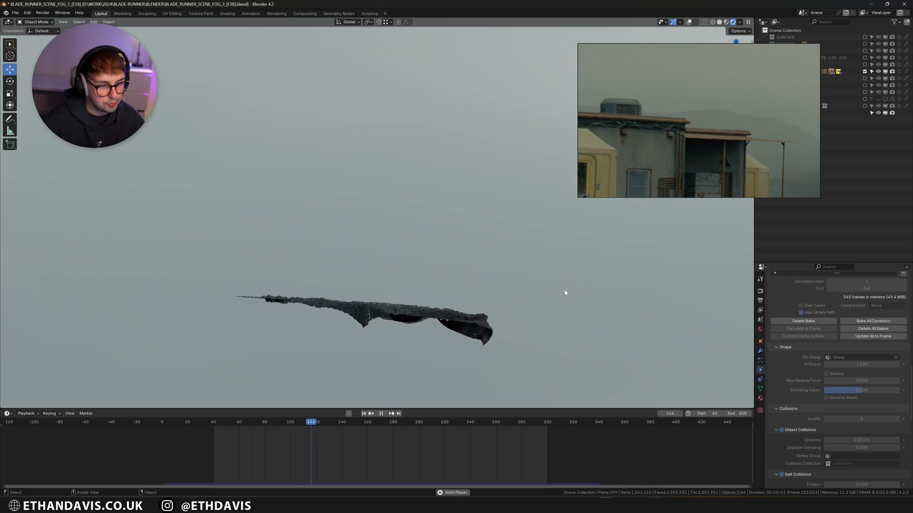
key("space")
key("shift+alt+z")
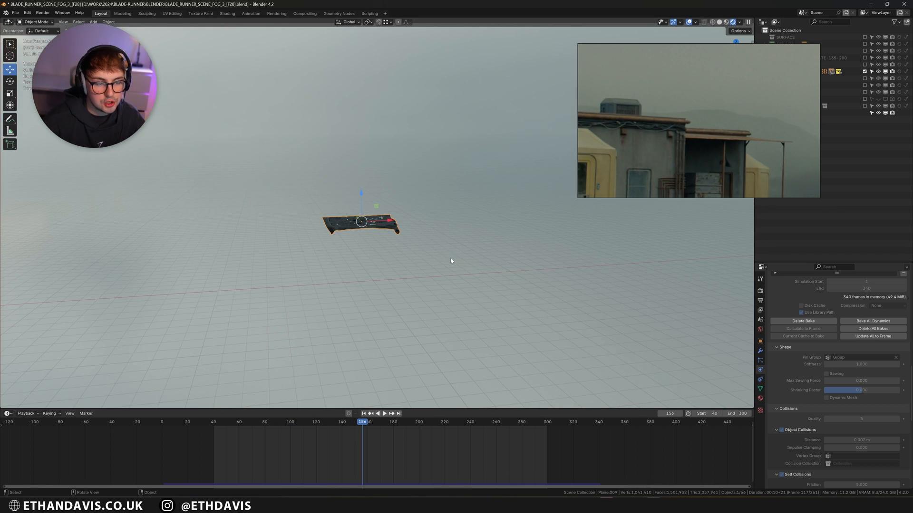
Step: Look up the Wind option among the force fields available to add near the cloth
scroll(451, 259, "up", 9)
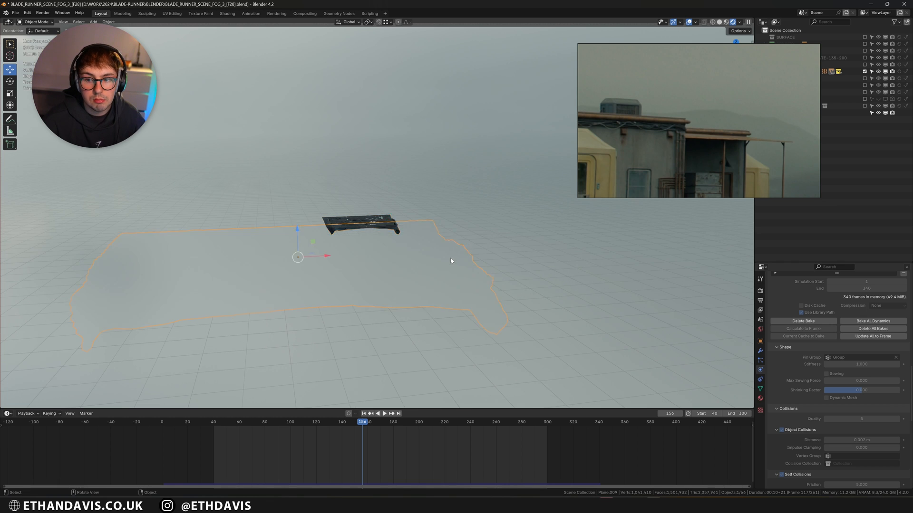
scroll(451, 260, "down", 4)
middle_click_drag(451, 260, 413, 274)
key("shift+a")
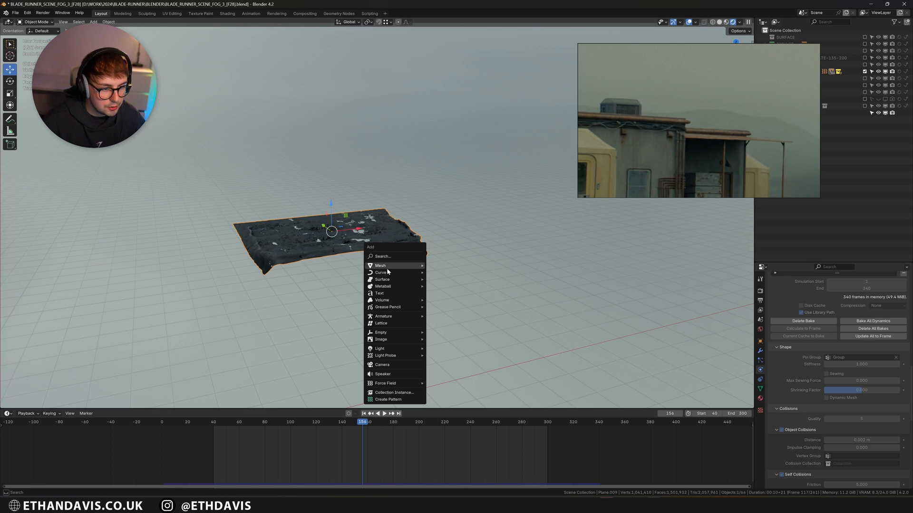
mouse_move(394, 383)
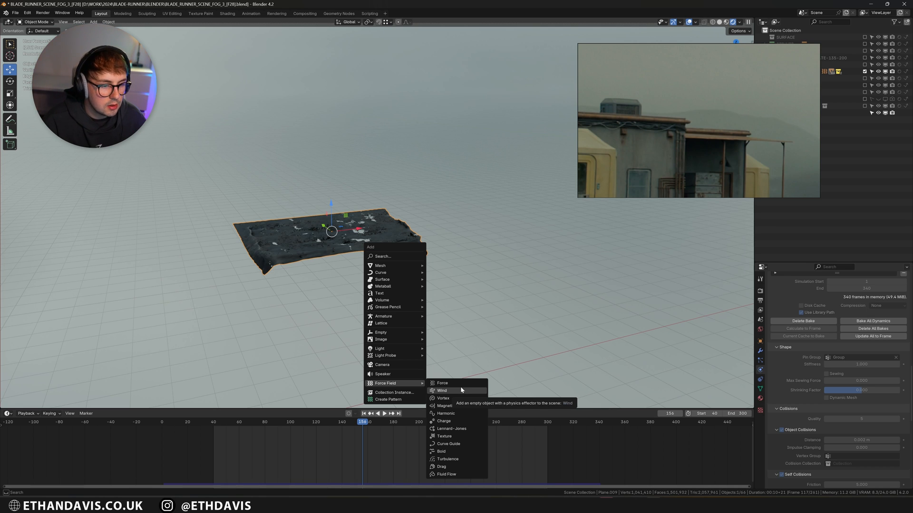
left_click(524, 307)
Step: Replay the cloth simulation from a lower angle and stop at frame 202
middle_click_drag(523, 307, 542, 297)
key("space")
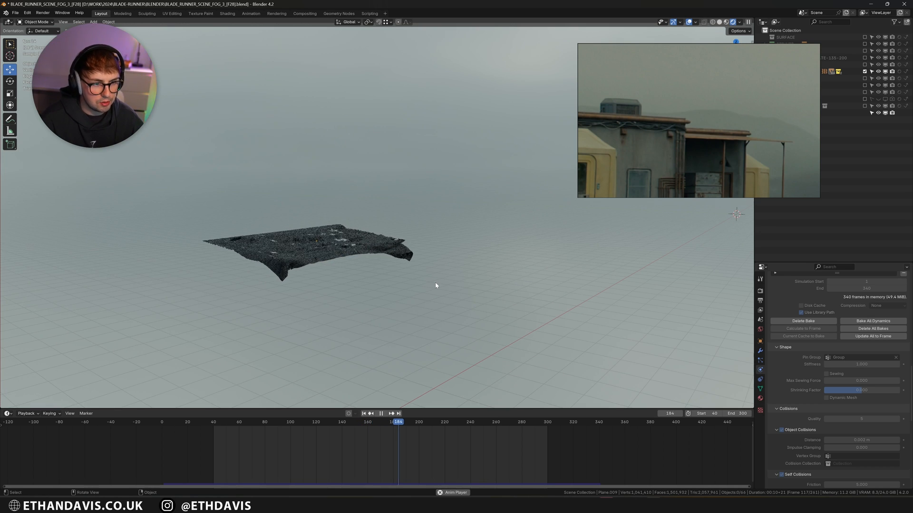
key("space")
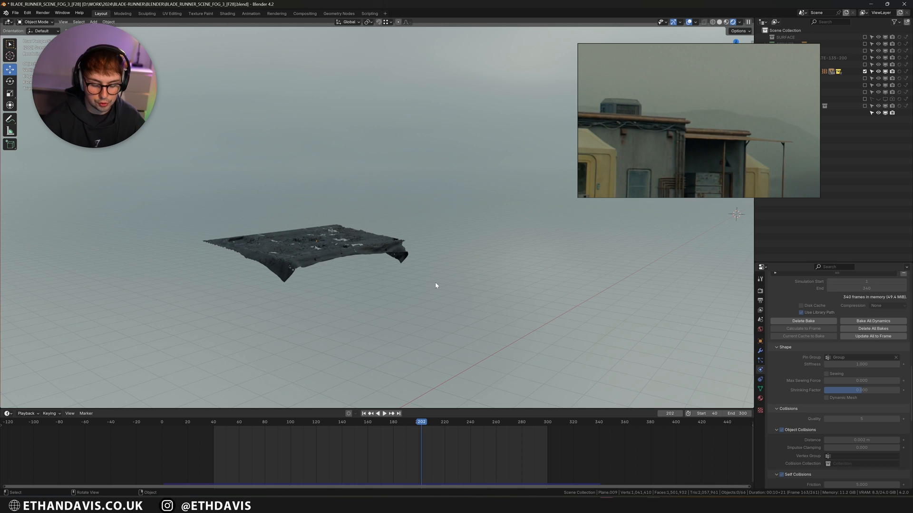
Step: Leave the isolated view of the cloth, move the reference board clear of the outliner and enable the WHITE_BUILDING collection
key("KP_0")
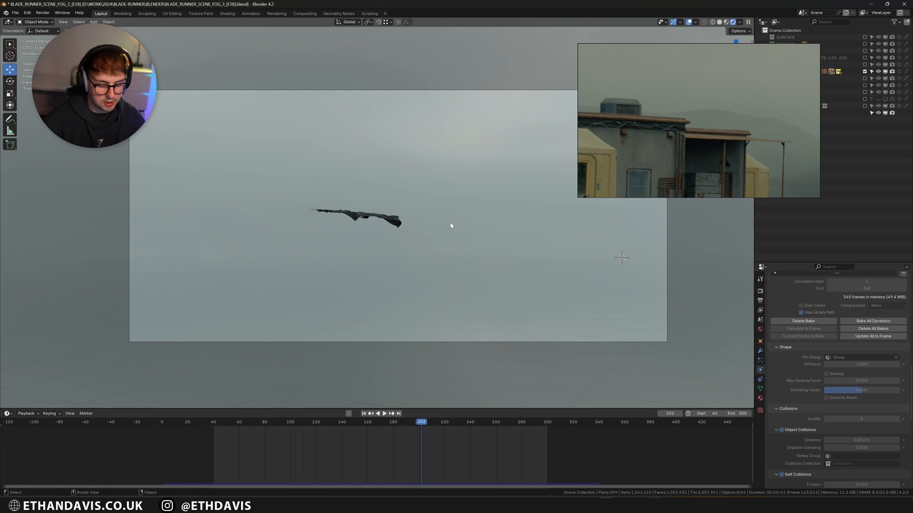
key("KP_Divide")
right_click_drag(666, 135, 522, 126)
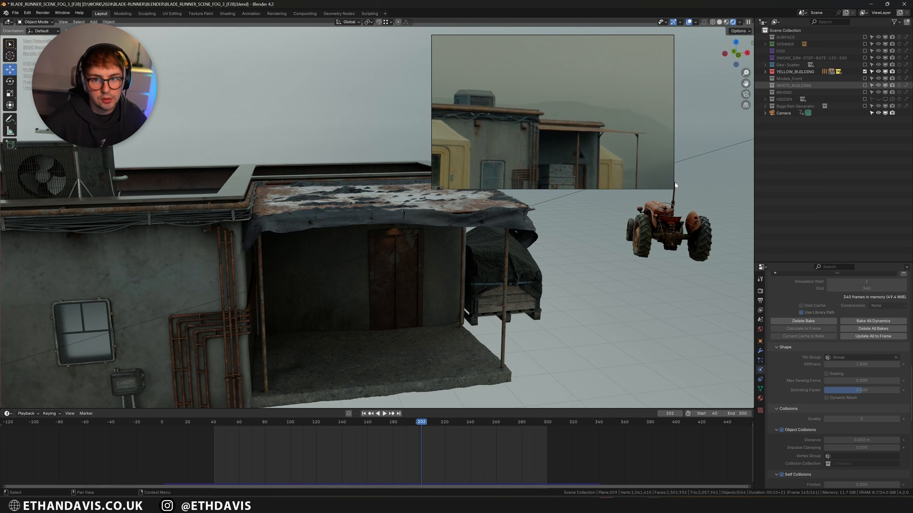
left_click(864, 85)
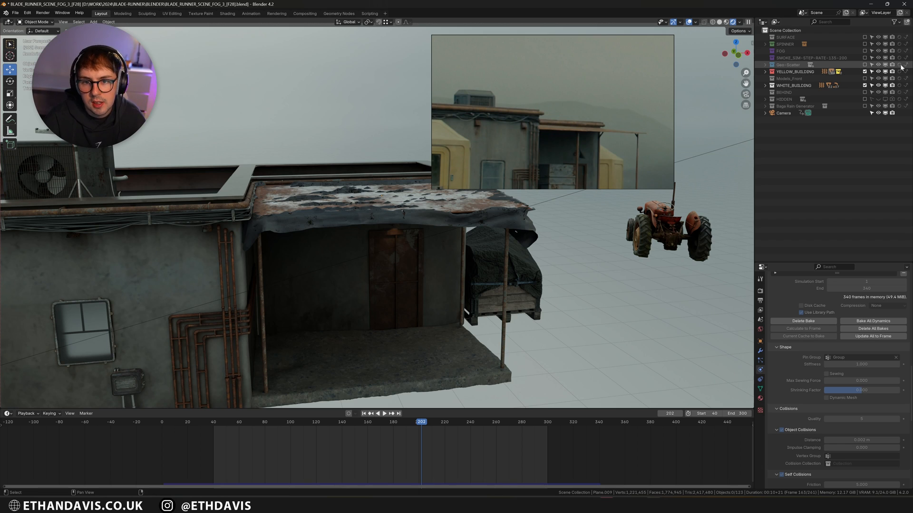
Step: Examine the arched ЦЕЛИНА building with its hanging cloths and compare it with the matching photo on the reference board
scroll(559, 284, "down", 4)
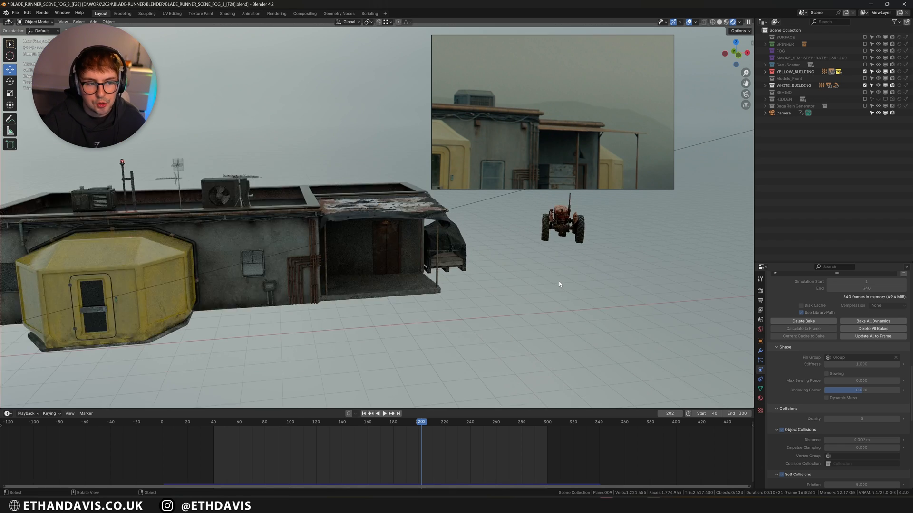
scroll(559, 284, "down", 5)
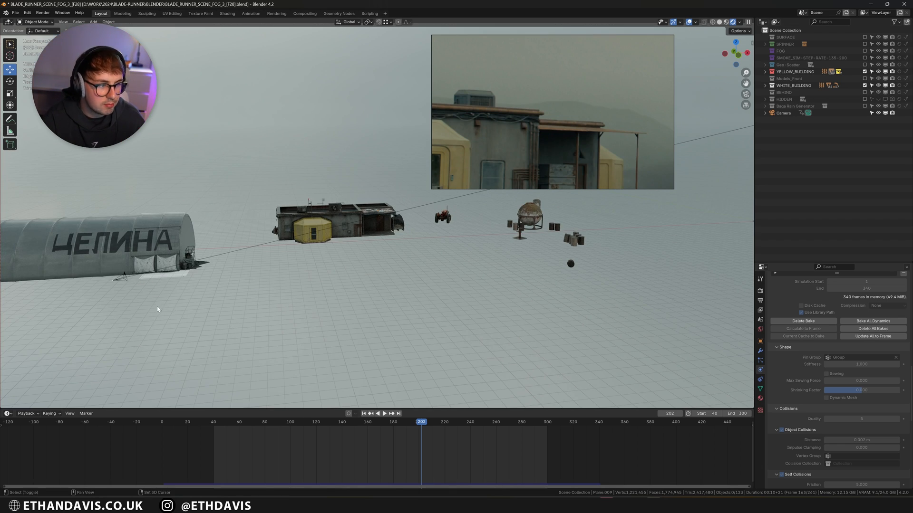
middle_click_drag(157, 309, 351, 300, "shift")
scroll(352, 300, "up", 5)
mouse_move(424, 309)
middle_mouse_down()
mouse_move(389, 308)
mouse_move(409, 299)
middle_mouse_up()
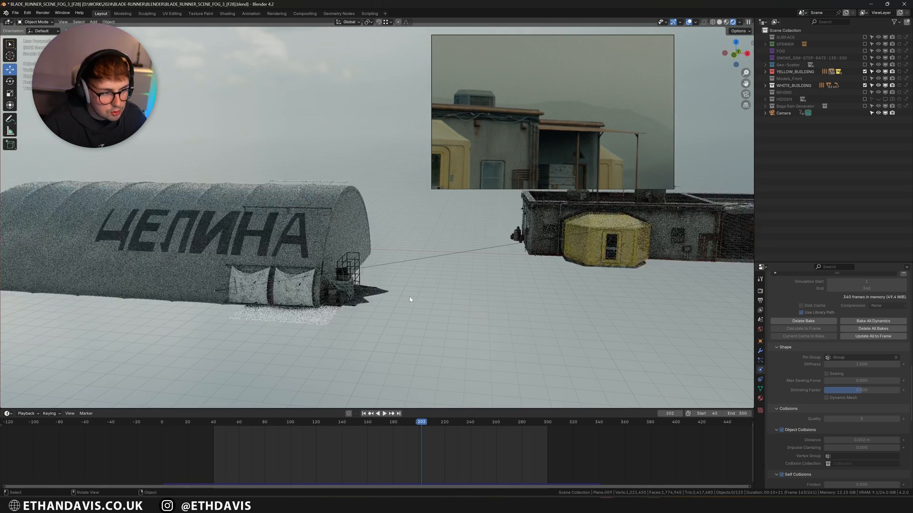
scroll(410, 298, "down", 2)
scroll(305, 242, "up", 2)
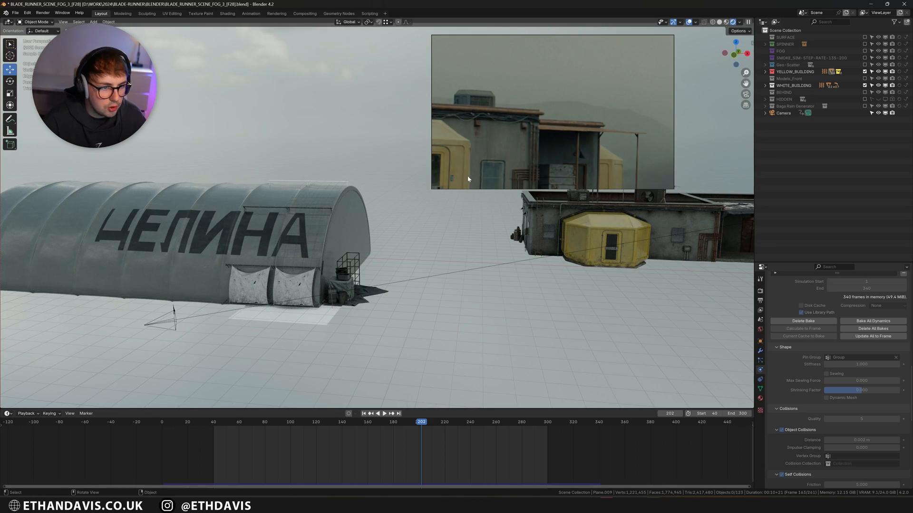
scroll(541, 50, "down", 5)
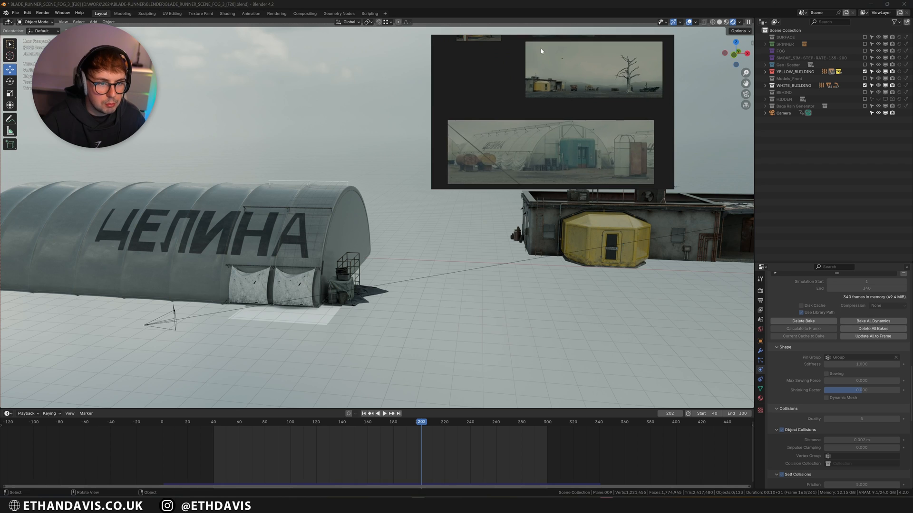
scroll(536, 133, "up", 3)
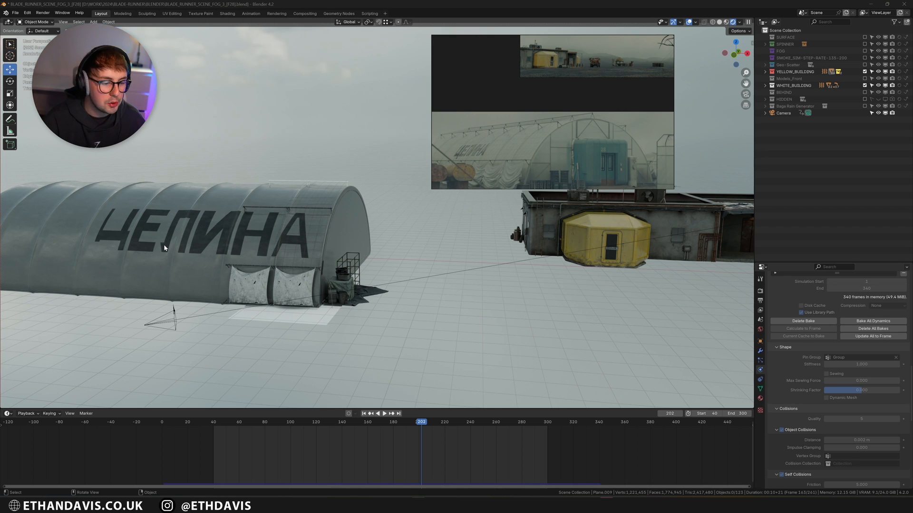
scroll(414, 316, "down", 3)
Step: View the buildings through the scene camera and play the animation from frame 70, stopping at frame 148
key("KP_0")
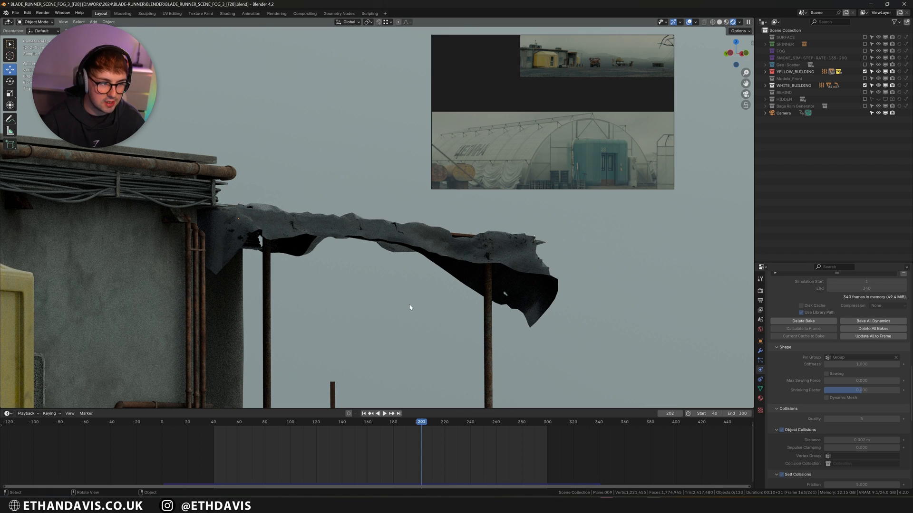
left_click(252, 423)
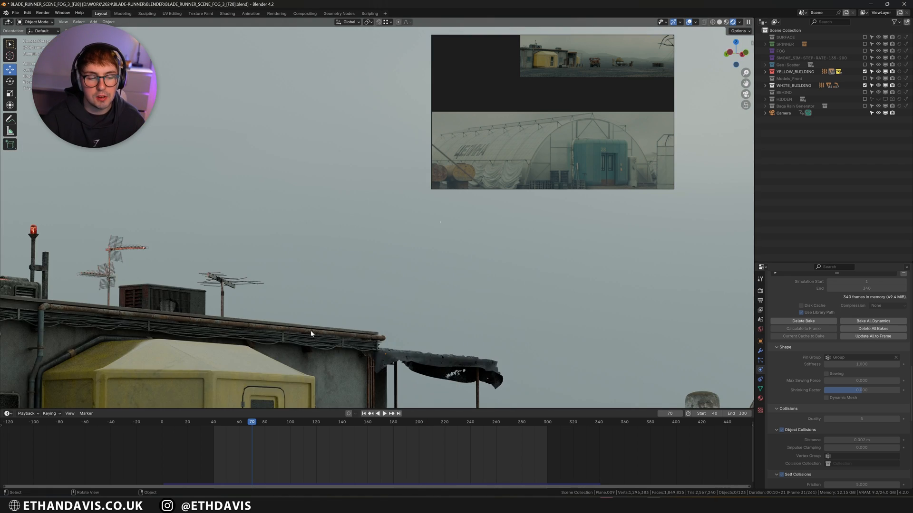
scroll(308, 319, "down", 6)
scroll(308, 318, "down", 1)
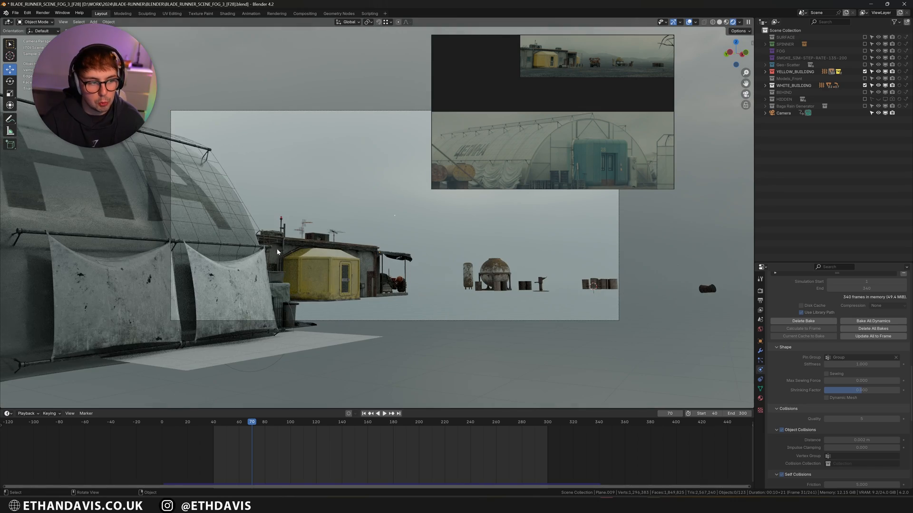
middle_click_drag(259, 286, 303, 289, "shift")
scroll(304, 289, "up", 1)
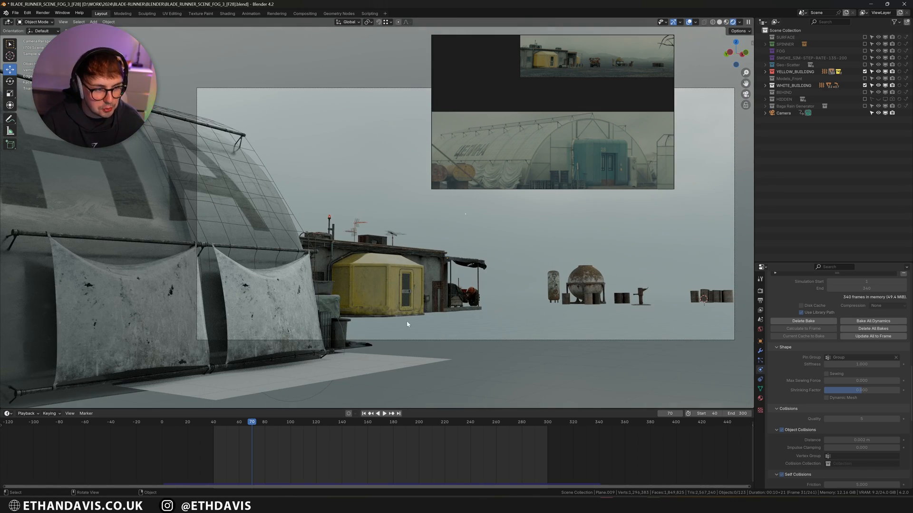
middle_click_drag(406, 324, 378, 303)
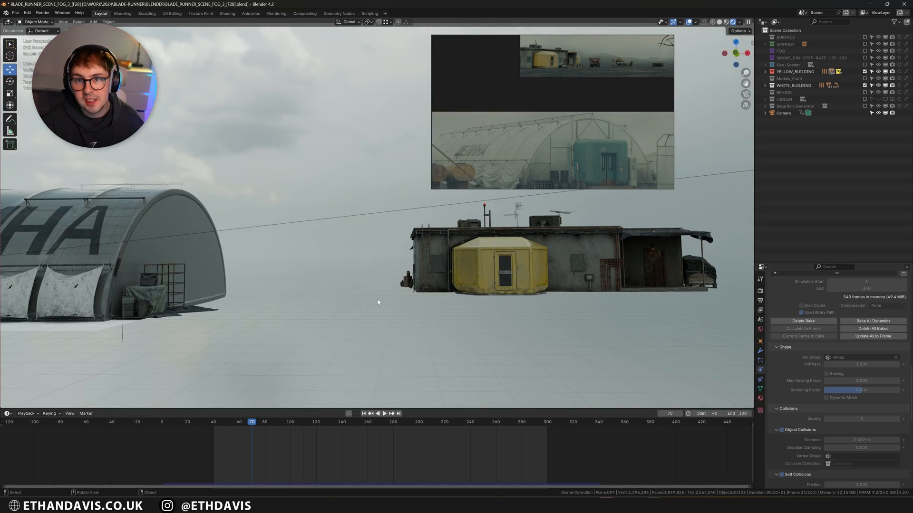
key("KP_0")
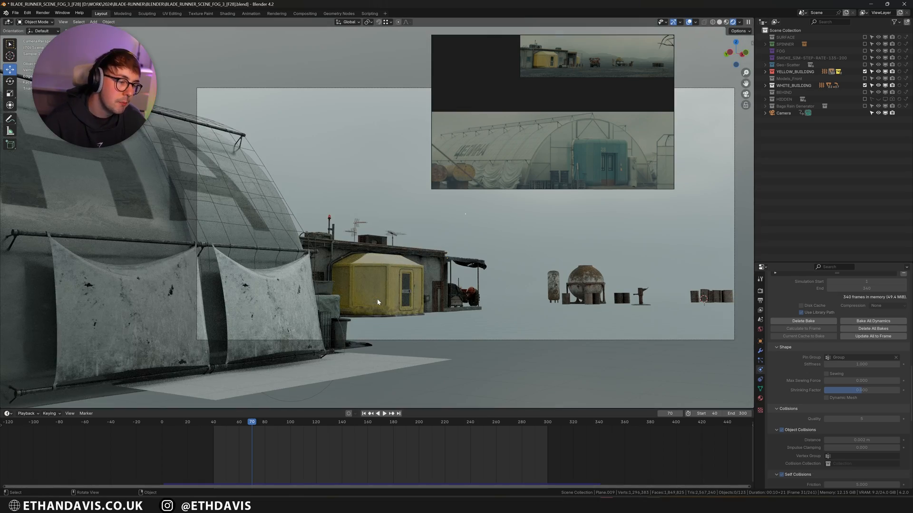
key("space")
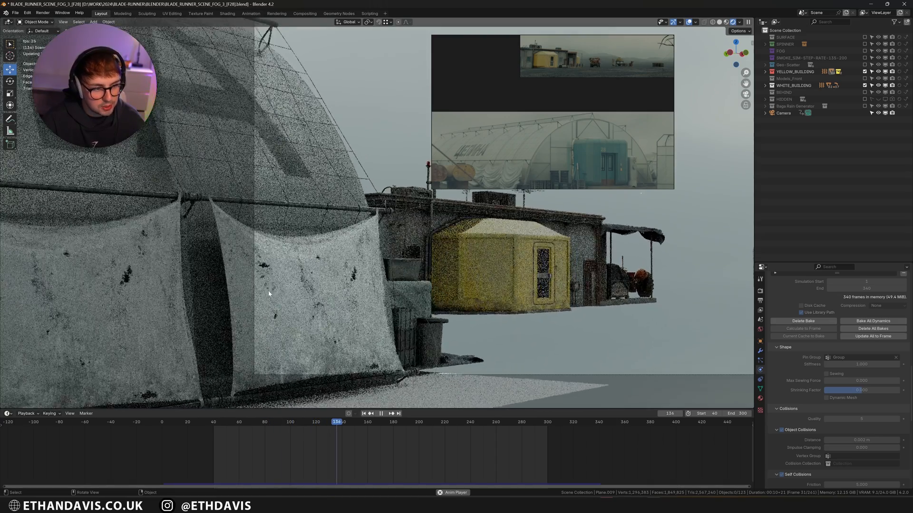
key("space")
Step: Inspect the hanging cloth nearest the yellow pod in Edit Mode and its pinned corner weights in Weight Paint, and return to Object Mode
left_click(314, 258)
key("Tab")
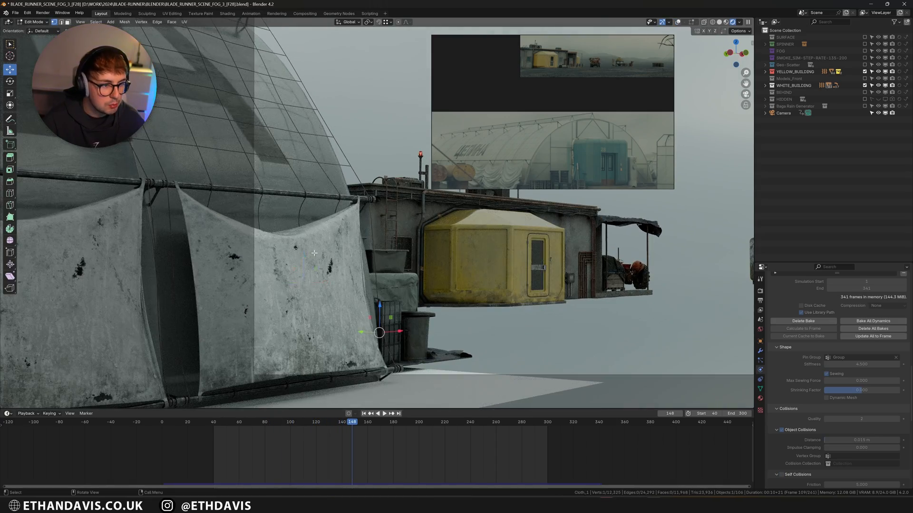
key("shift+alt+z")
left_click(46, 23)
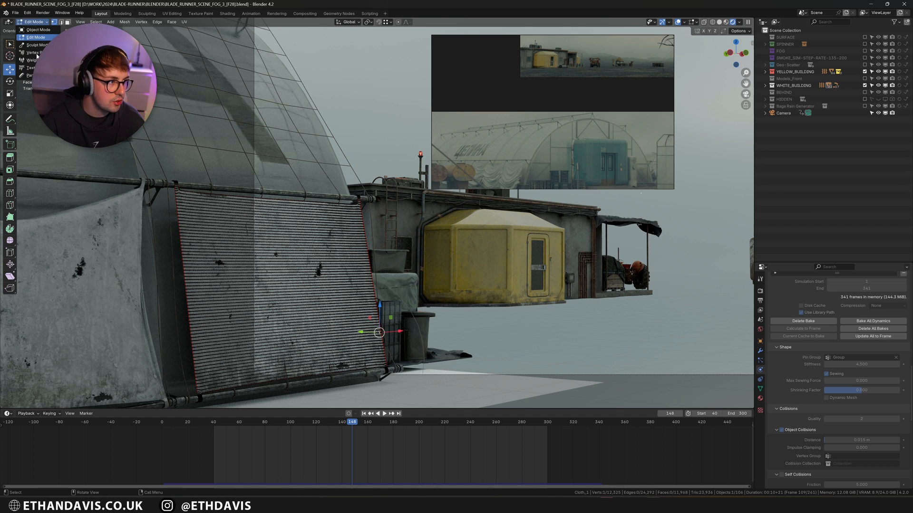
left_click(34, 53)
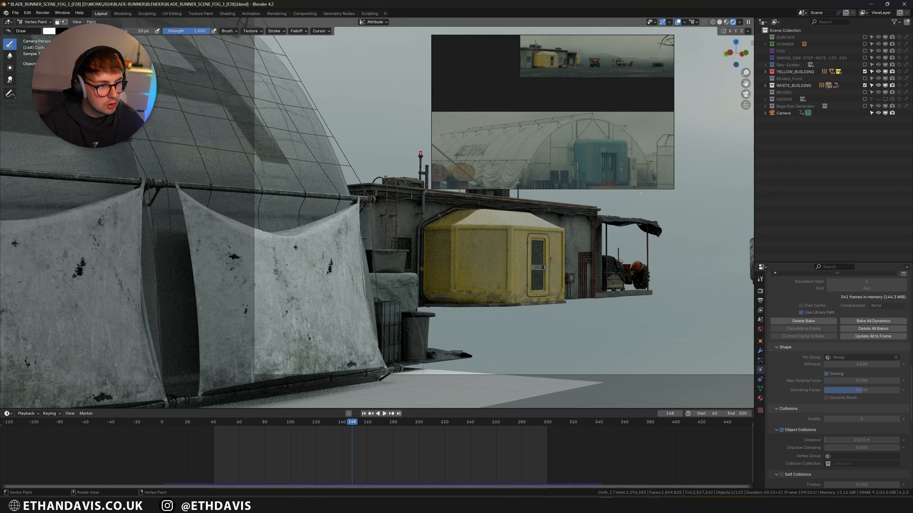
left_click(37, 22)
left_click(32, 60)
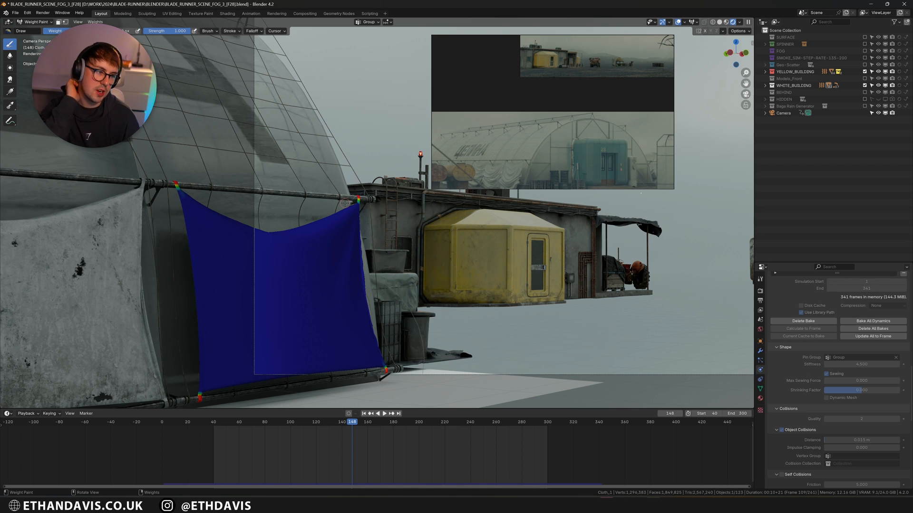
left_click(35, 21)
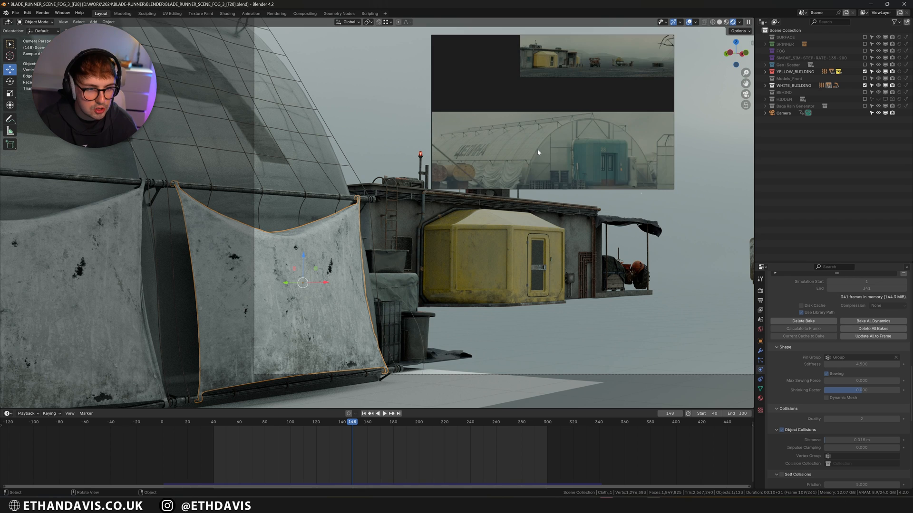
Step: Examine the draped cloths along the arched building in the reference photo
scroll(538, 149, "up", 5)
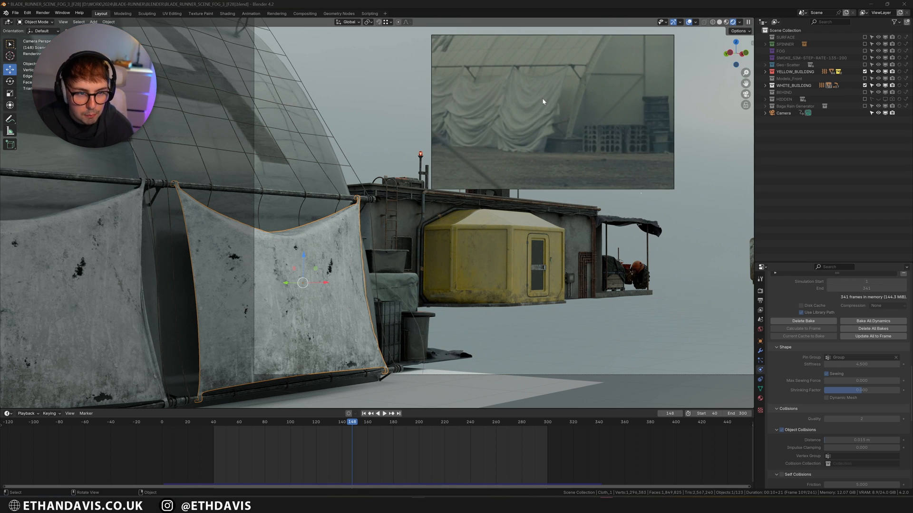
scroll(522, 98, "down", 2)
scroll(532, 106, "down", 3)
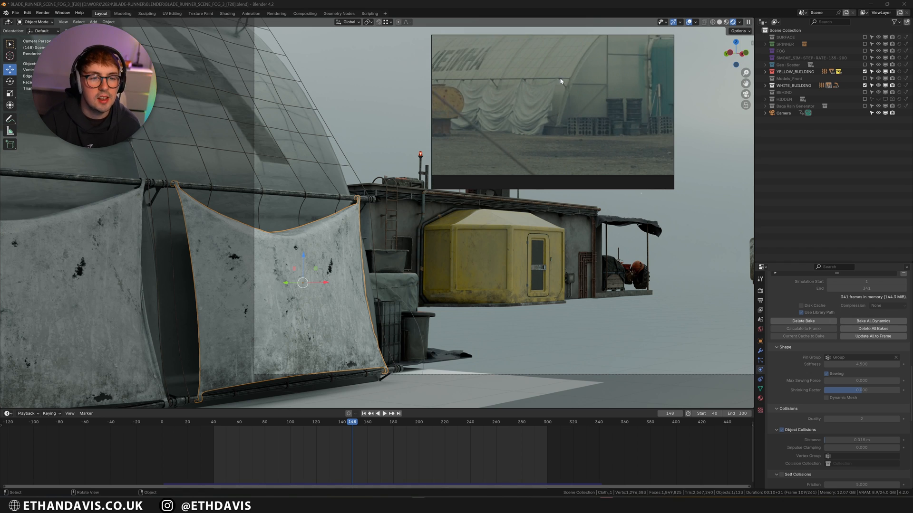
middle_click_drag(599, 99, 553, 135)
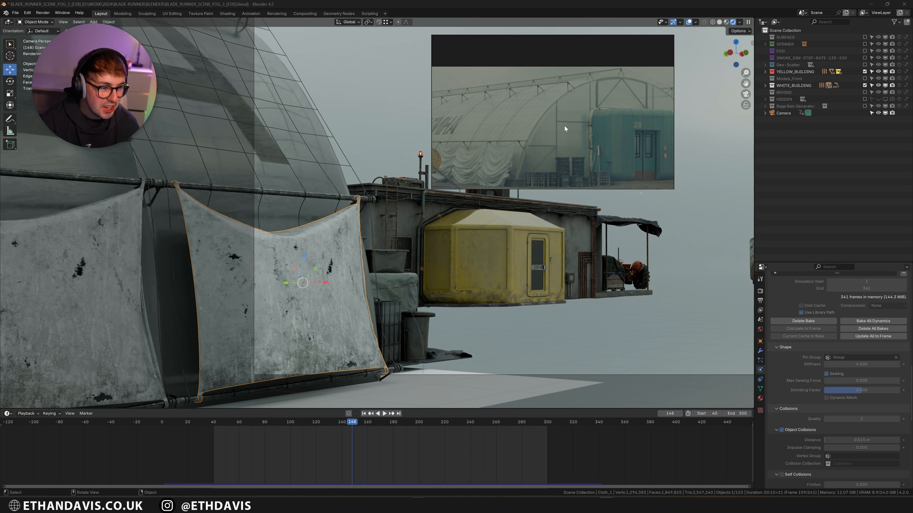
Step: Select the rope tied around the horizontal pipe just above the hanging cloth nearest the yellow pod
scroll(553, 122, "down", 1)
scroll(549, 122, "up", 3)
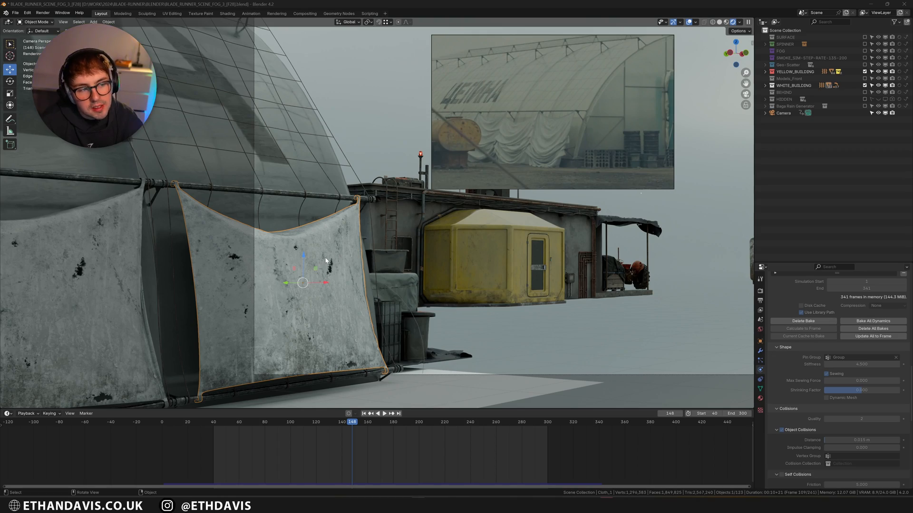
scroll(304, 155, "up", 5)
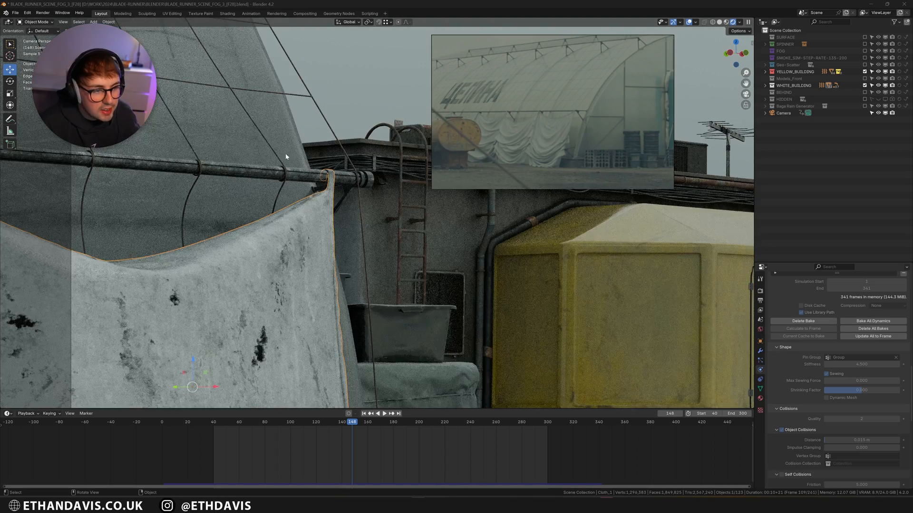
middle_click_drag(240, 170, 388, 213, "shift")
scroll(389, 215, "up", 4)
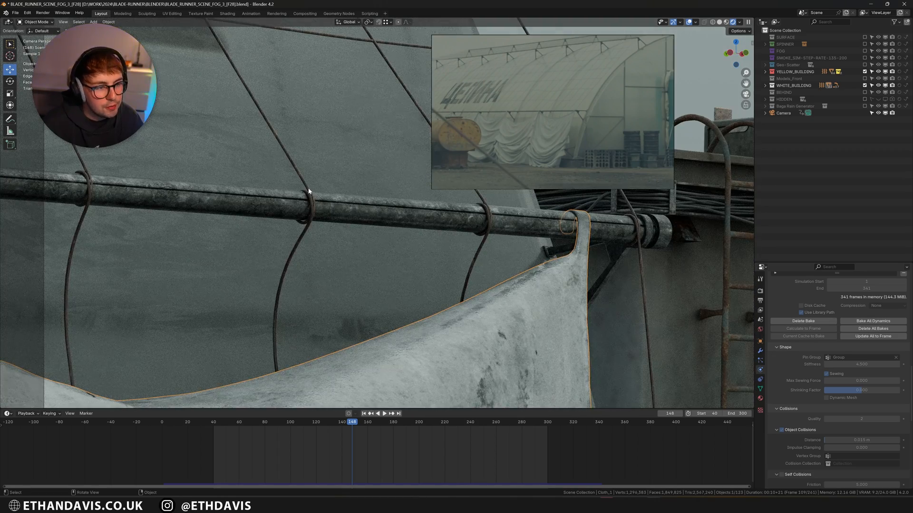
left_click(308, 191)
scroll(361, 227, "down", 3)
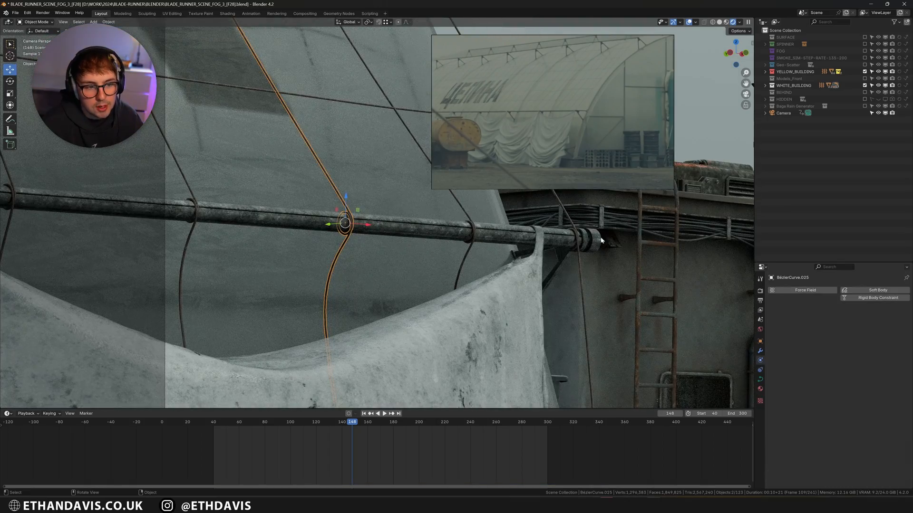
Step: Inspect the selected rope's loop around the pipe up close, with and without viewport overlays
scroll(361, 173, "up", 2)
scroll(335, 206, "up", 2)
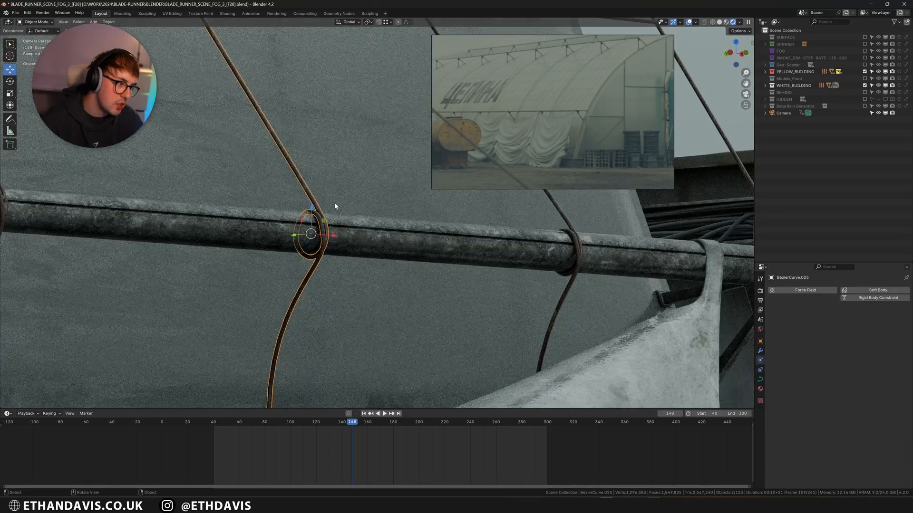
key("shift+alt+z")
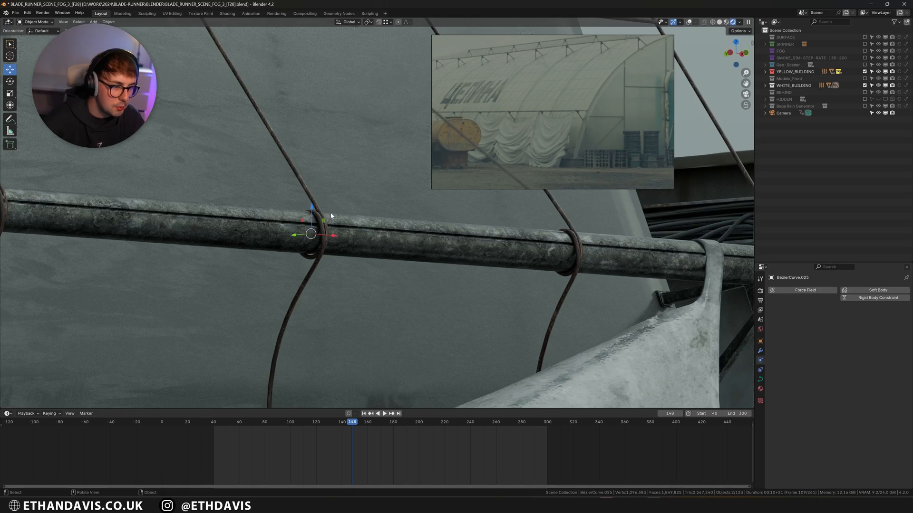
key("shift+alt+z")
scroll(332, 216, "down", 2)
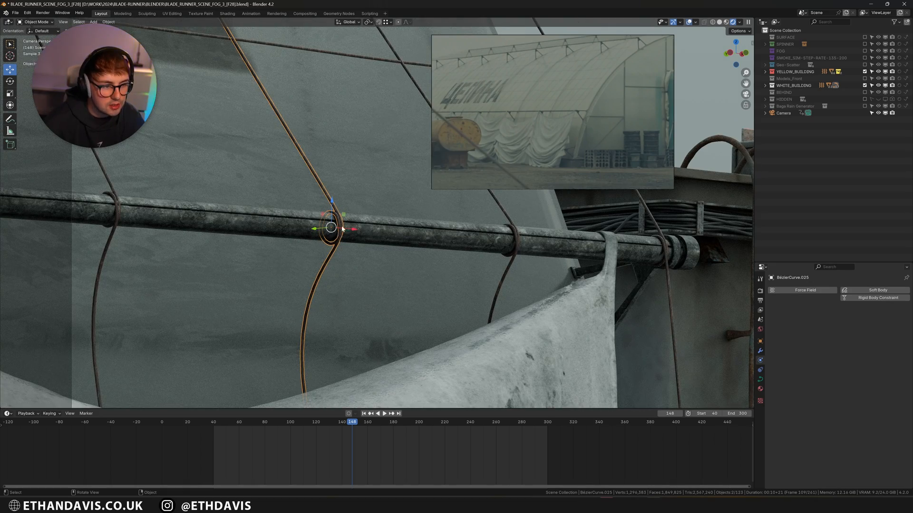
key("shift+alt+z")
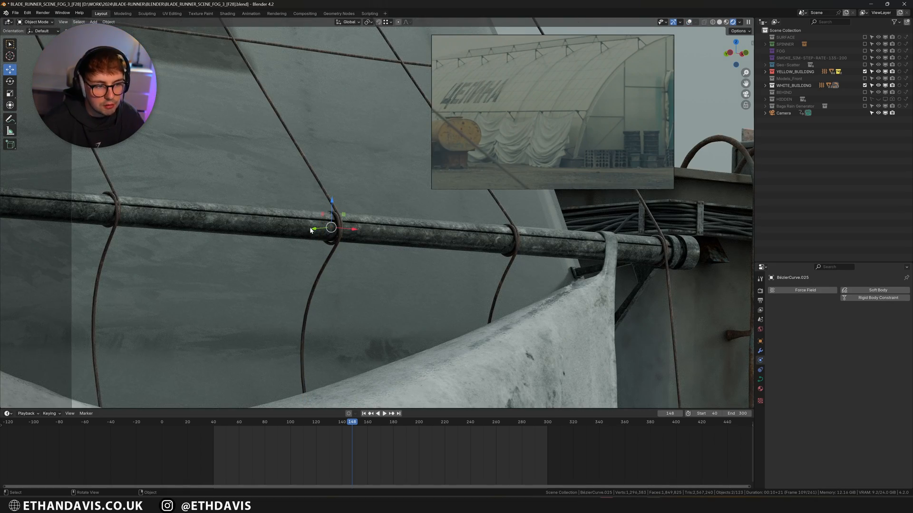
Step: Examine the rope net over the arched roof and how the ropes wrap around the upper pipe and its brackets
scroll(364, 249, "down", 5)
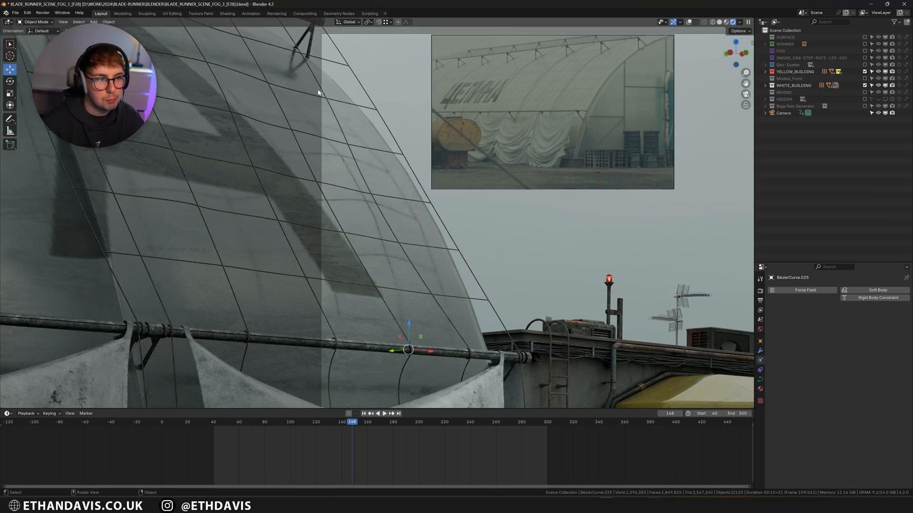
scroll(347, 155, "down", 2)
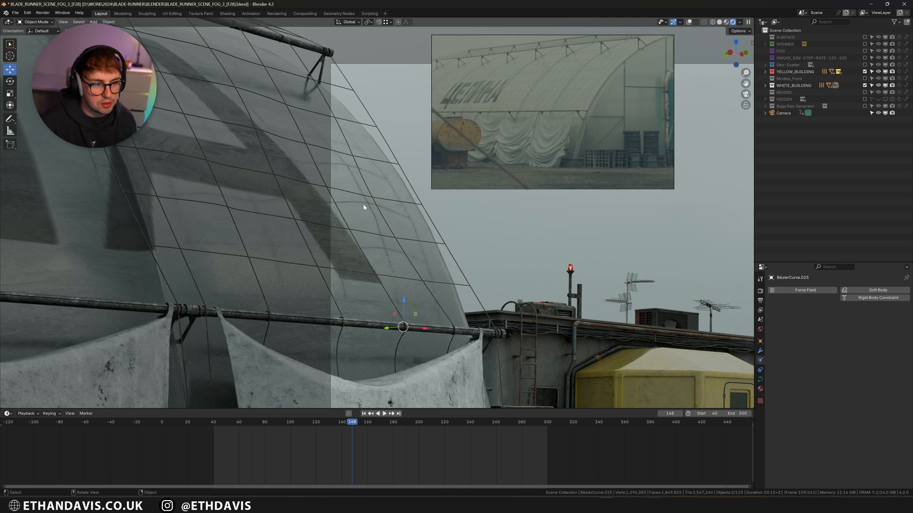
scroll(364, 182, "down", 2)
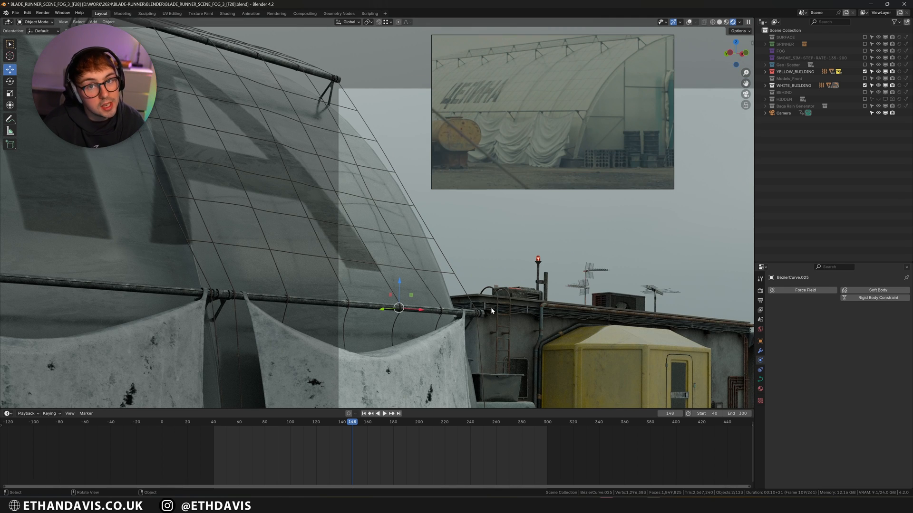
scroll(271, 52, "up", 6)
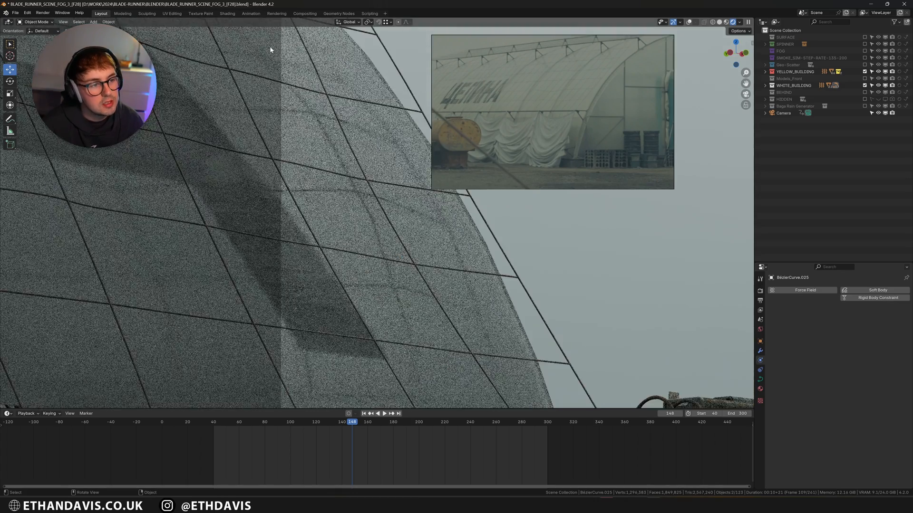
scroll(280, 65, "down", 4)
middle_click_drag(345, 149, 504, 332, "shift")
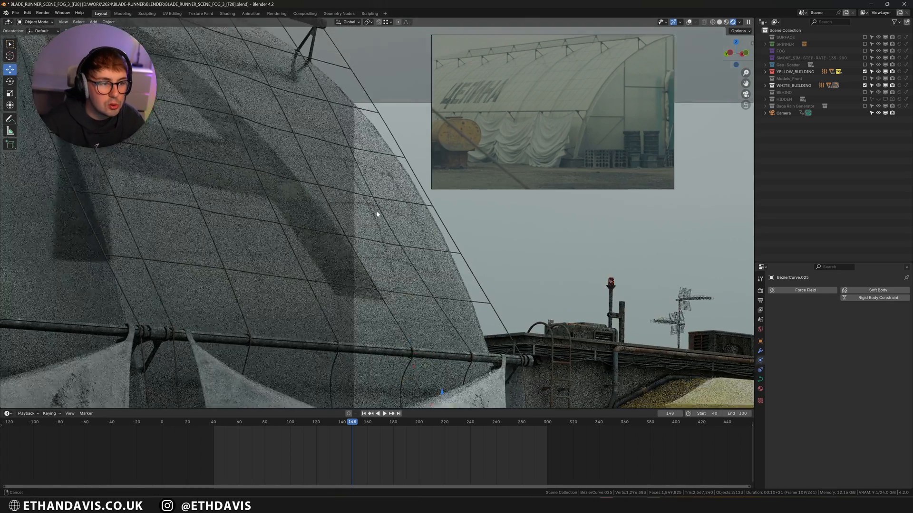
scroll(445, 263, "up", 5)
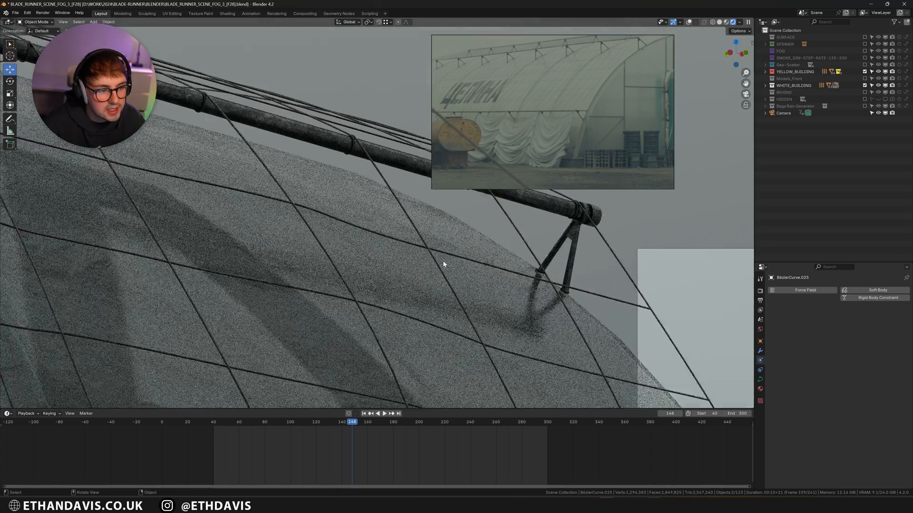
middle_click_drag(362, 163, 286, 230, "shift")
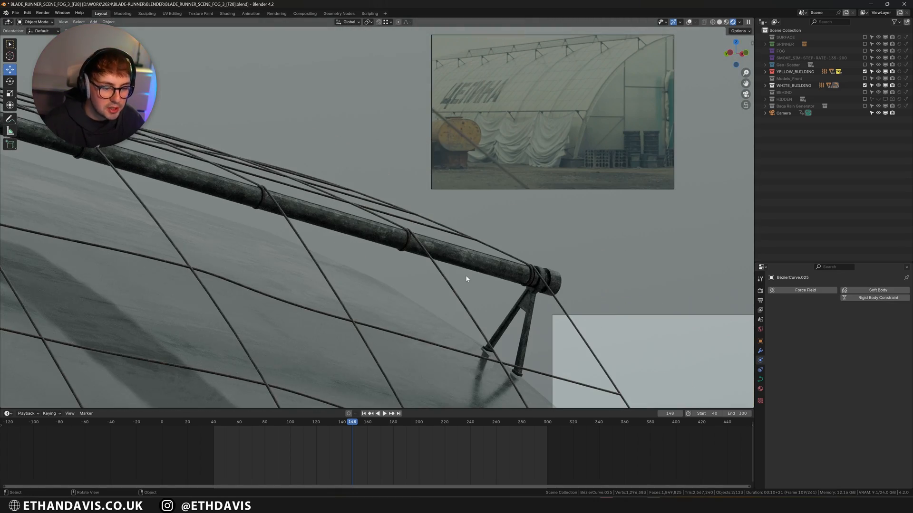
scroll(539, 289, "down", 8)
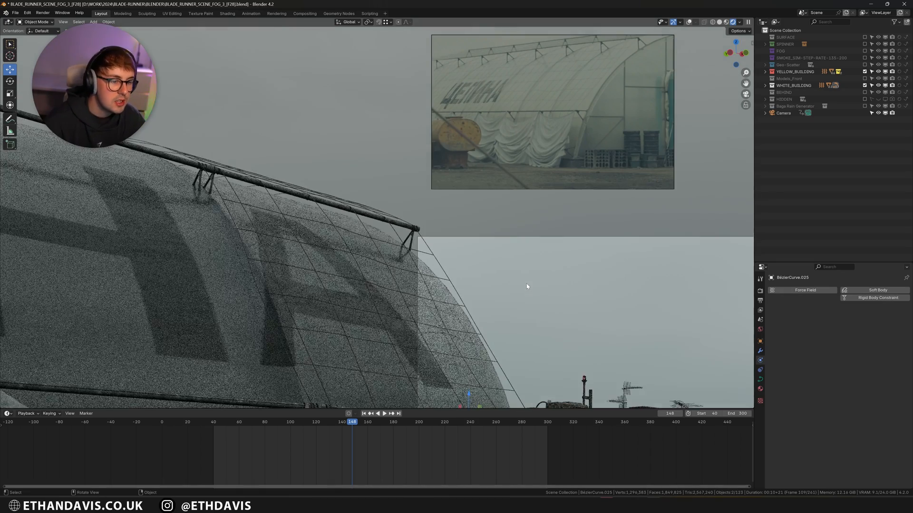
scroll(468, 263, "up", 3)
scroll(468, 263, "up", 4)
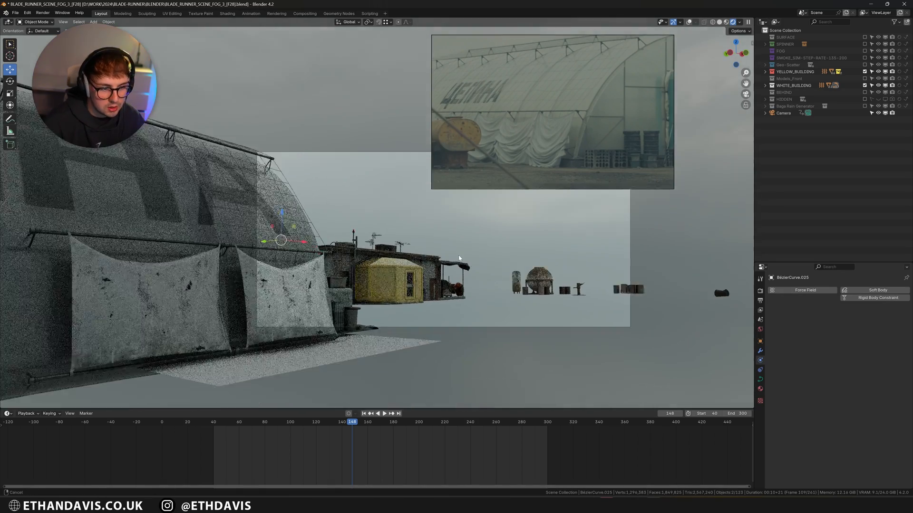
Step: Select the animated Wind force field among the storage props beside the hanging cloths
scroll(301, 312, "up", 3)
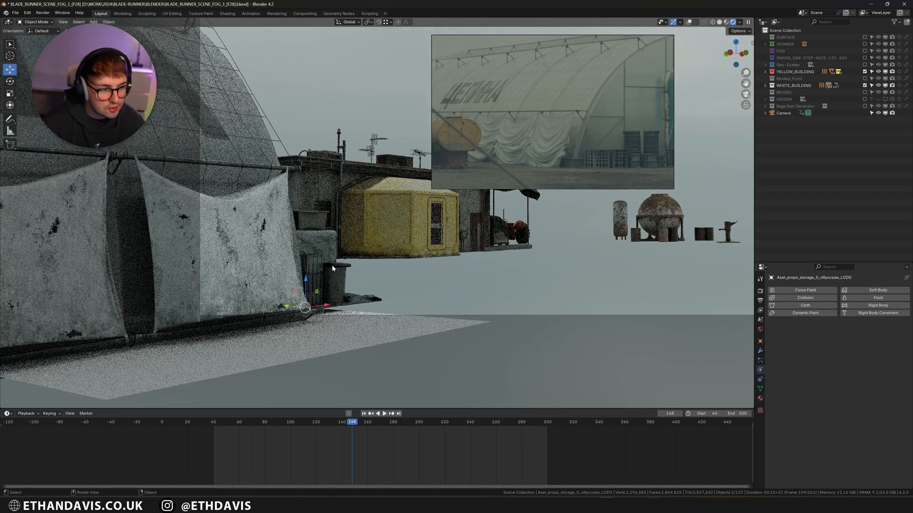
left_click(333, 282)
left_click(334, 285)
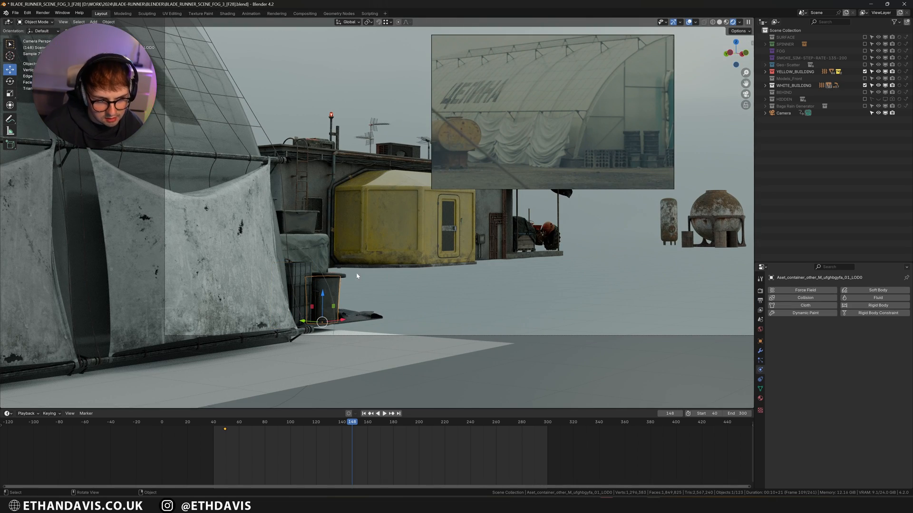
left_click_drag(360, 292, 316, 241)
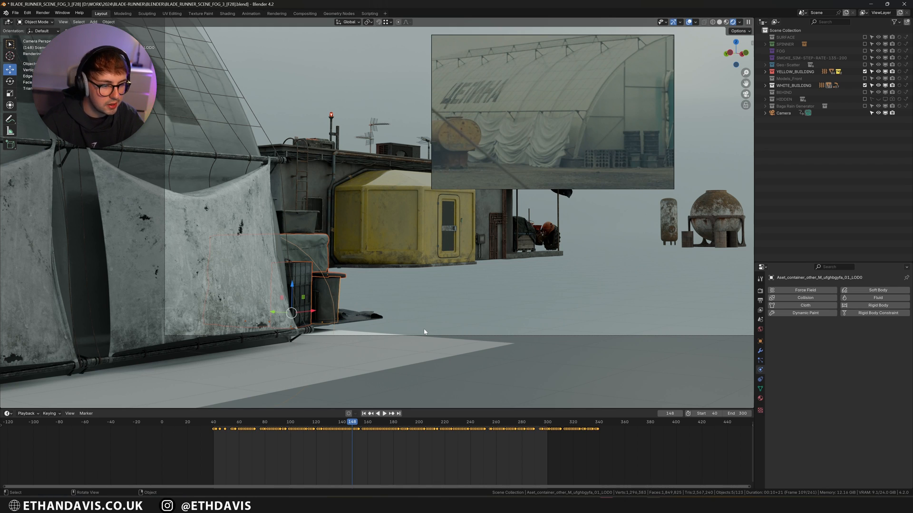
key("alt+a")
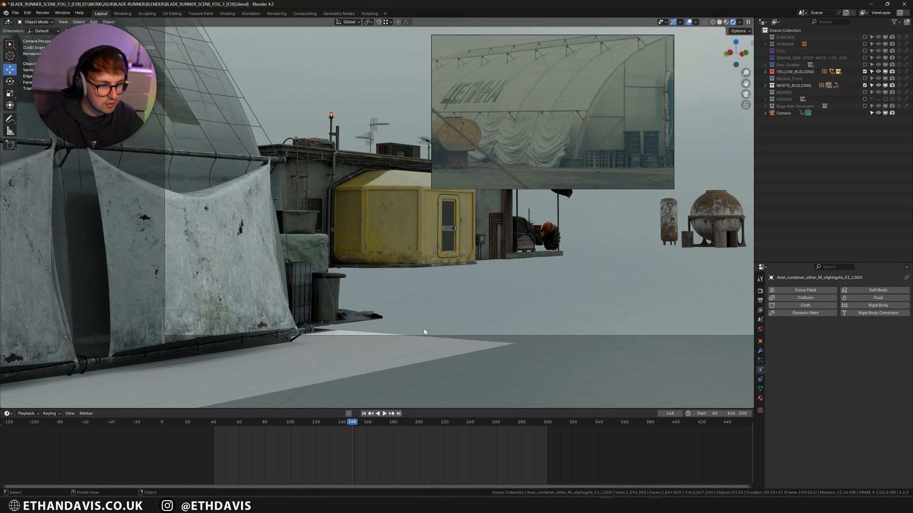
left_click(331, 297)
middle_click_drag(384, 284, 346, 288)
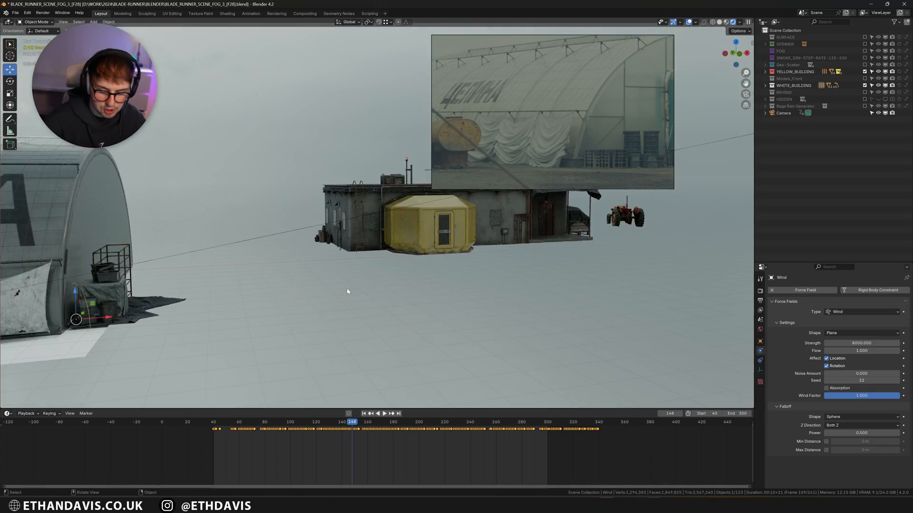
Step: Frame the Wind force field and view its placement and keyframes relative to the hanging cloths on the ЦЕЛИНА building
key("KP_Decimal")
scroll(346, 288, "down", 8)
scroll(390, 222, "down", 5)
middle_click_drag(390, 222, 435, 246)
scroll(435, 245, "up", 5)
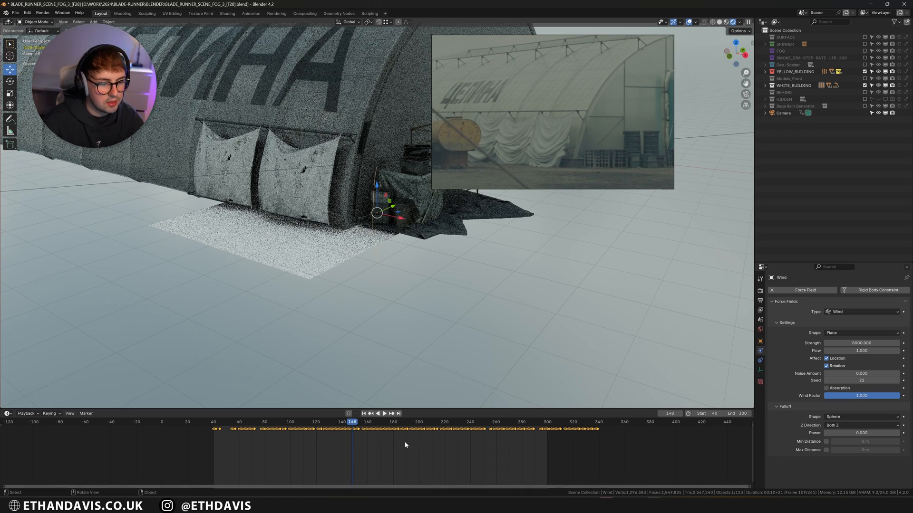
middle_click_drag(390, 351, 441, 285)
Step: Deselect the Wind force field, add a 2 m cube at the world origin and frame it
left_click(435, 285)
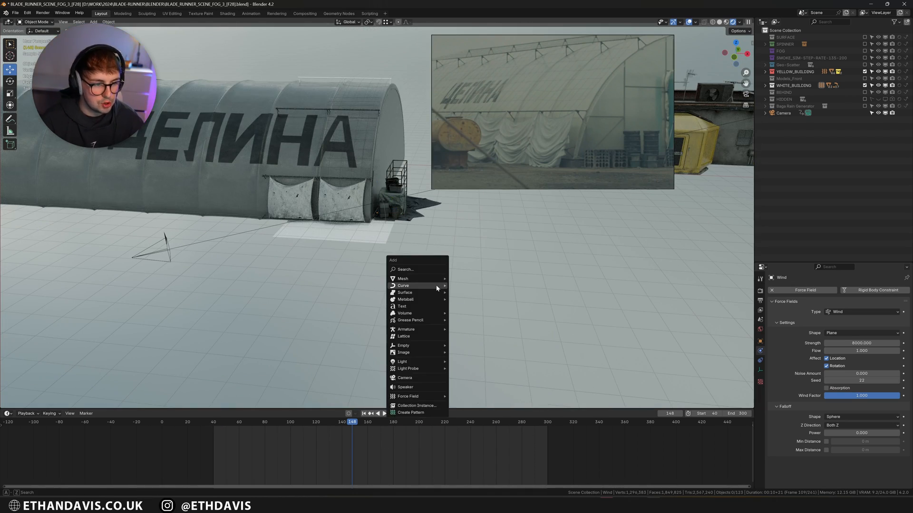
key("shift+a")
mouse_move(428, 279)
left_click(460, 286)
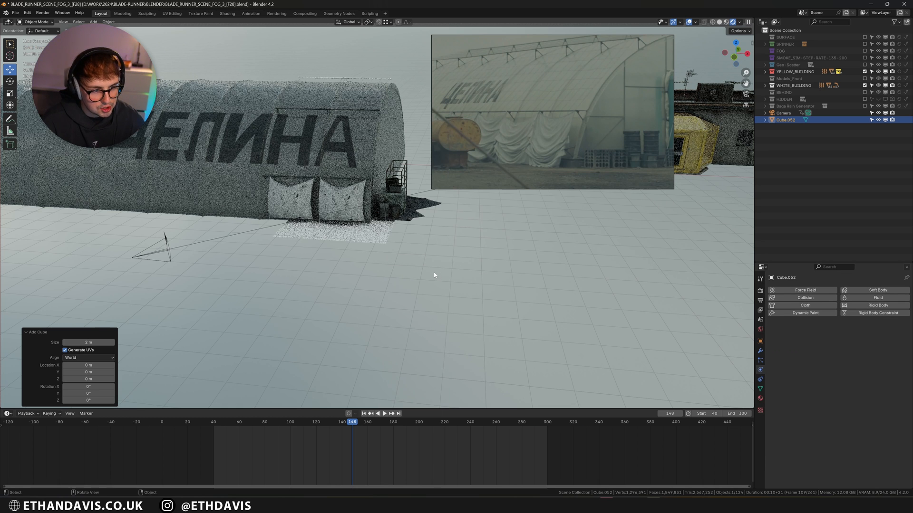
key("KP_Decimal")
scroll(435, 275, "down", 6)
middle_click_drag(436, 276, 412, 286)
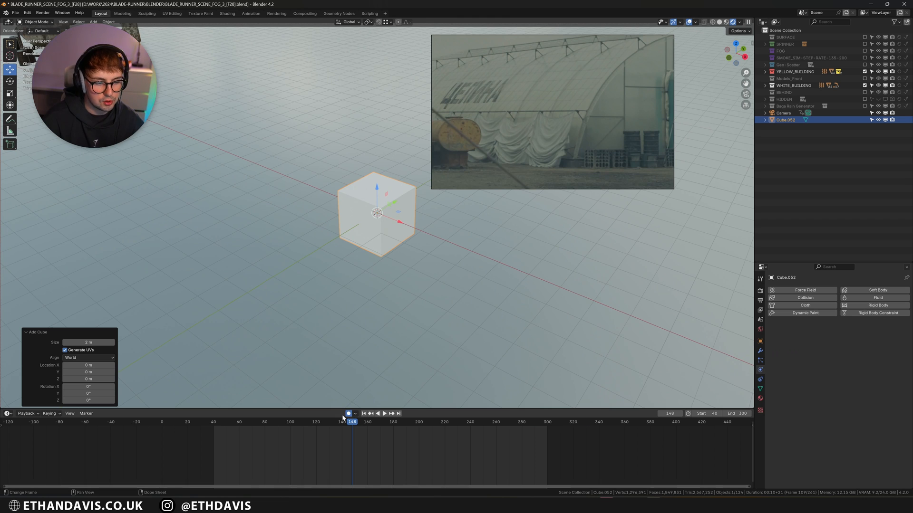
Step: Enable Auto Keying, go to the start frame and record a freehand rotation of the cube about global Z during playback
key("shift+Left")
key("space")
key("r")
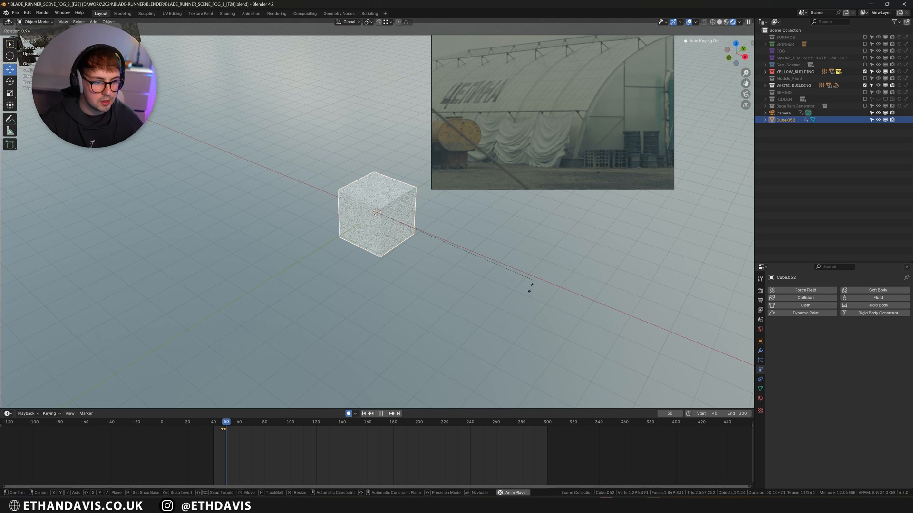
key("z")
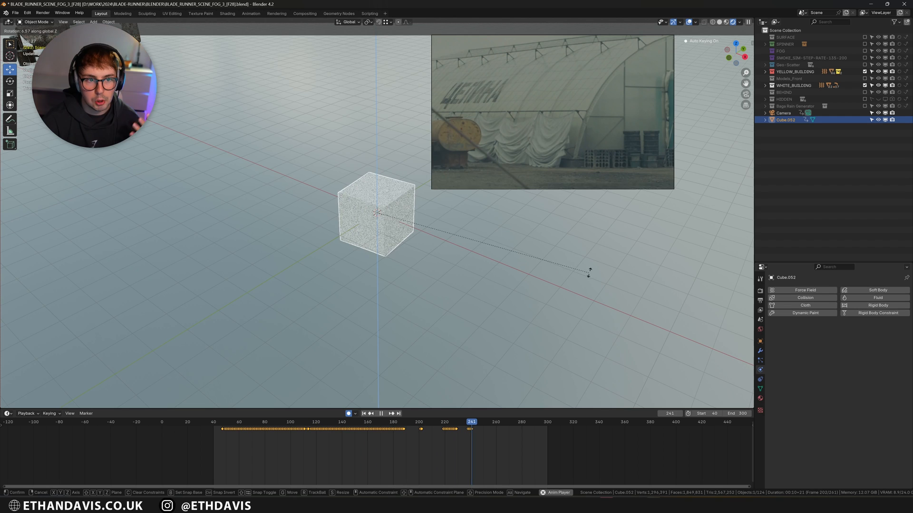
left_click(616, 247)
key("space")
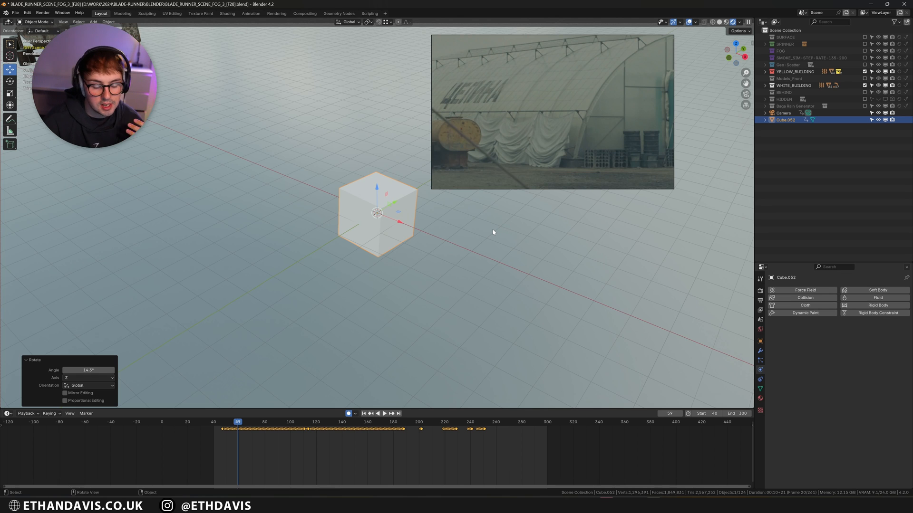
Step: Play the hanging cloths through the scene camera in Solid shading, scrubbing around frame 153 and stopping at frame 191
scroll(493, 233, "up", 1)
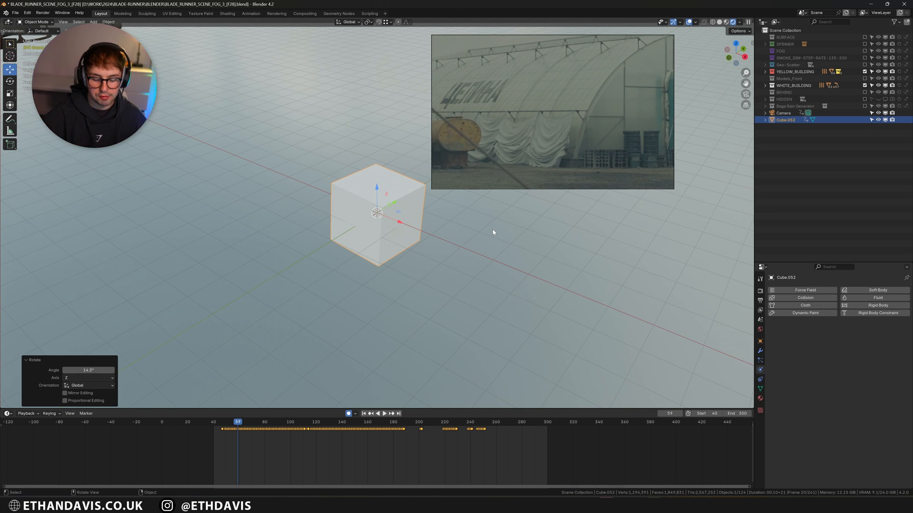
key("KP_Divide")
key("space")
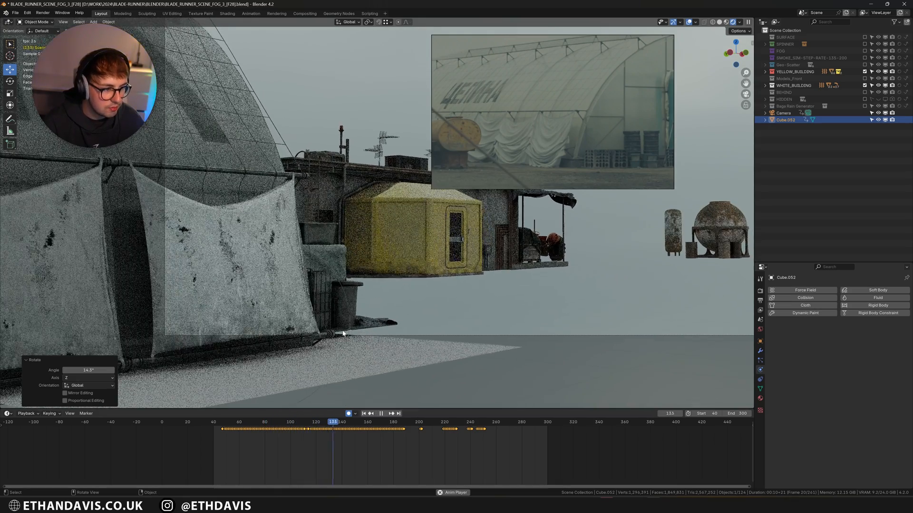
key("space")
key("z")
left_click(381, 276)
key("space")
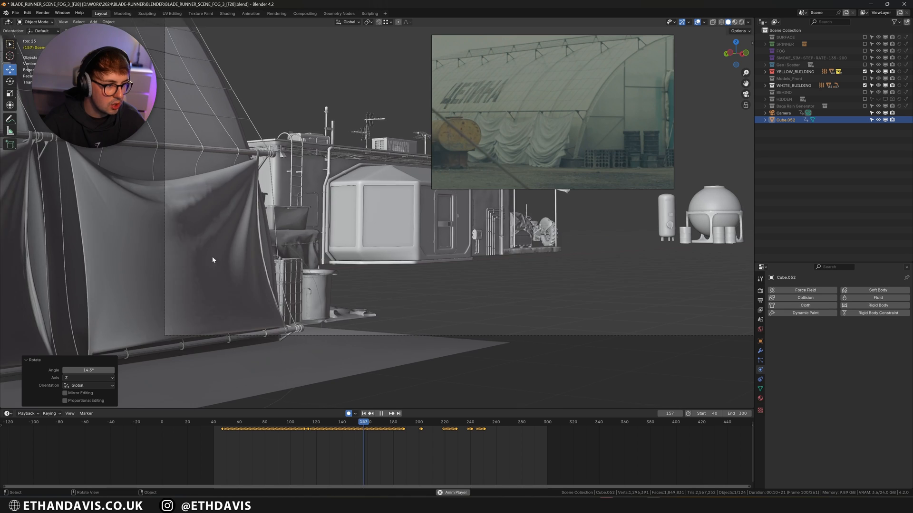
left_click_drag(318, 423, 366, 427)
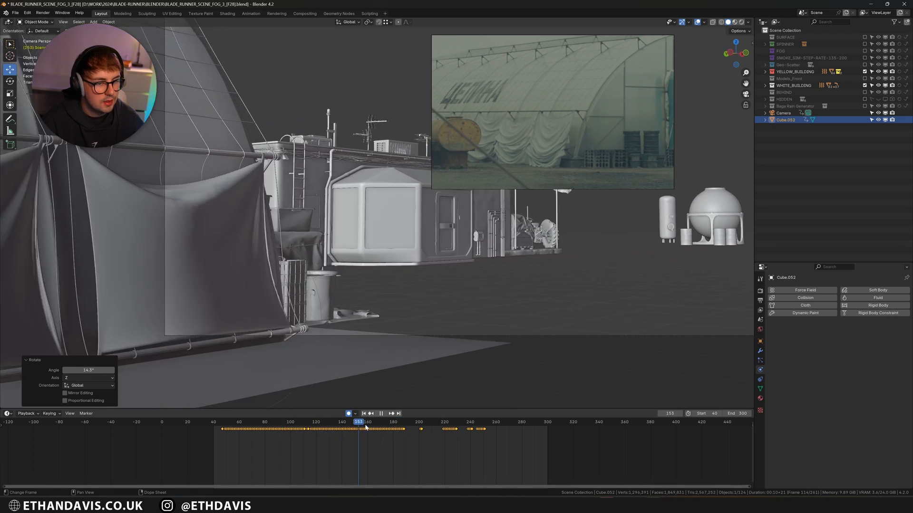
key("space")
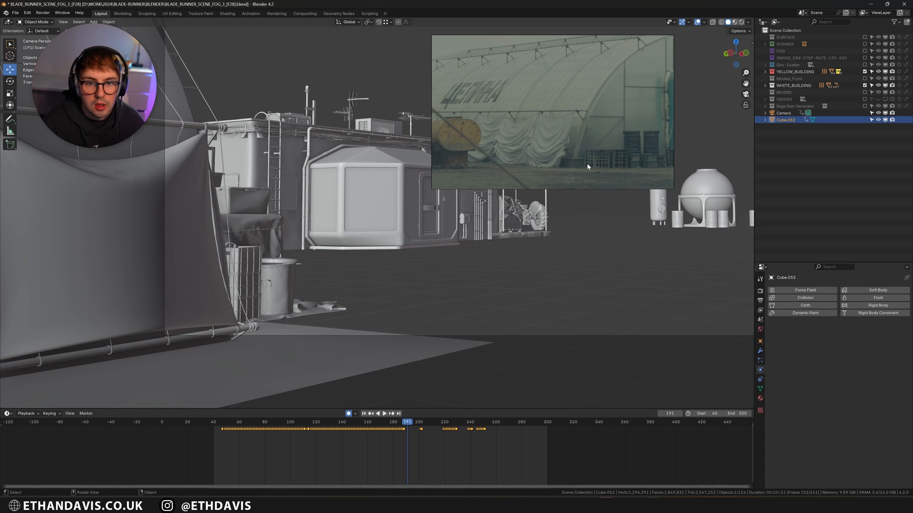
Step: View the water tank, barrels and other background props around the spherical tank from outside the scene camera
middle_click_drag(613, 195, 639, 226)
scroll(639, 226, "up", 2)
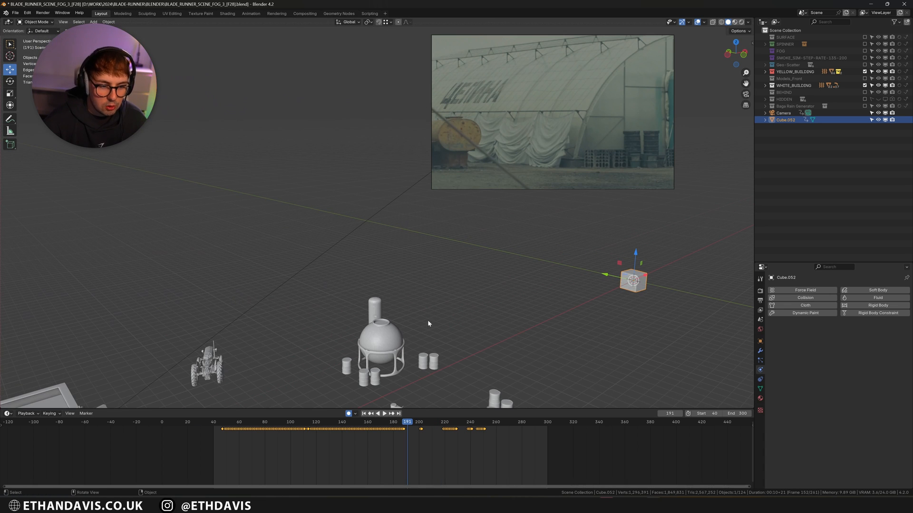
left_click(388, 334)
scroll(393, 335, "down", 2)
middle_click_drag(396, 350, 404, 301, "shift")
scroll(403, 304, "up", 4)
middle_click_drag(411, 338, 399, 290, "shift")
Step: Check the tractor beside the yellow building through the scene camera against the reference images, and delete it
left_click(164, 289)
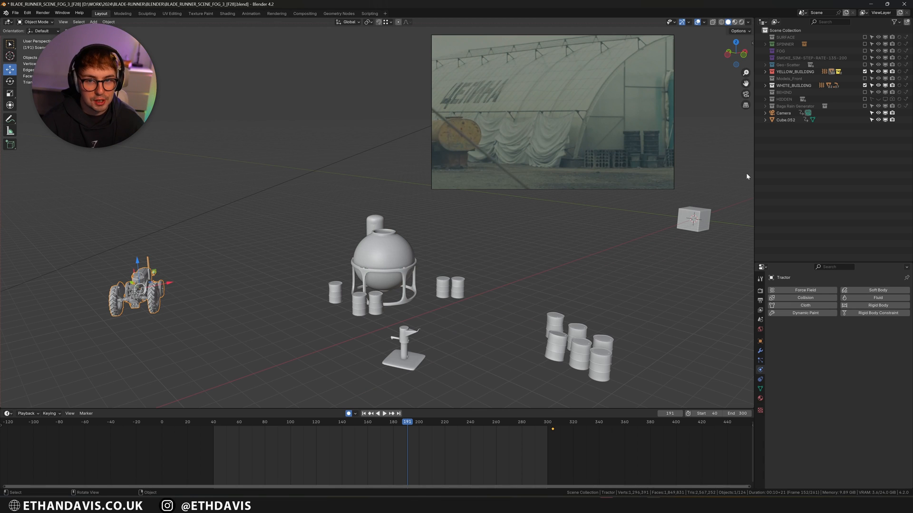
key("KP_0")
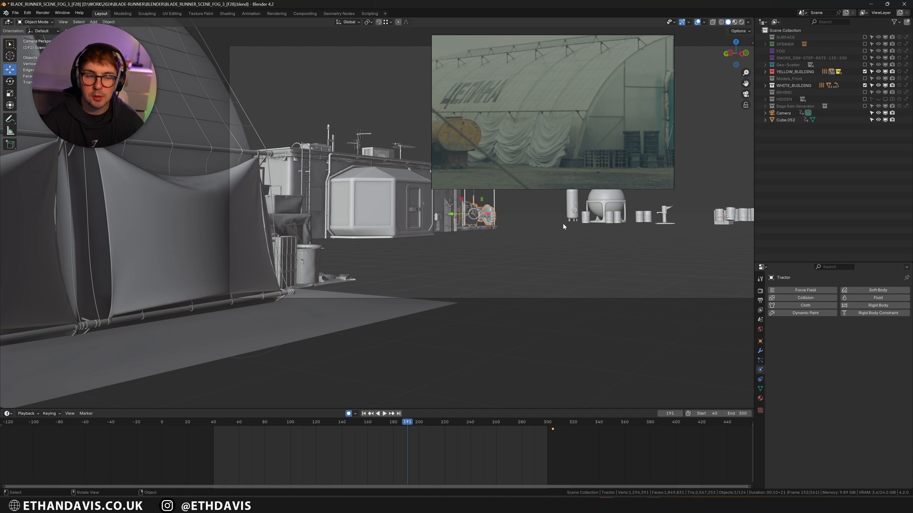
middle_click_drag(560, 224, 424, 255, "shift")
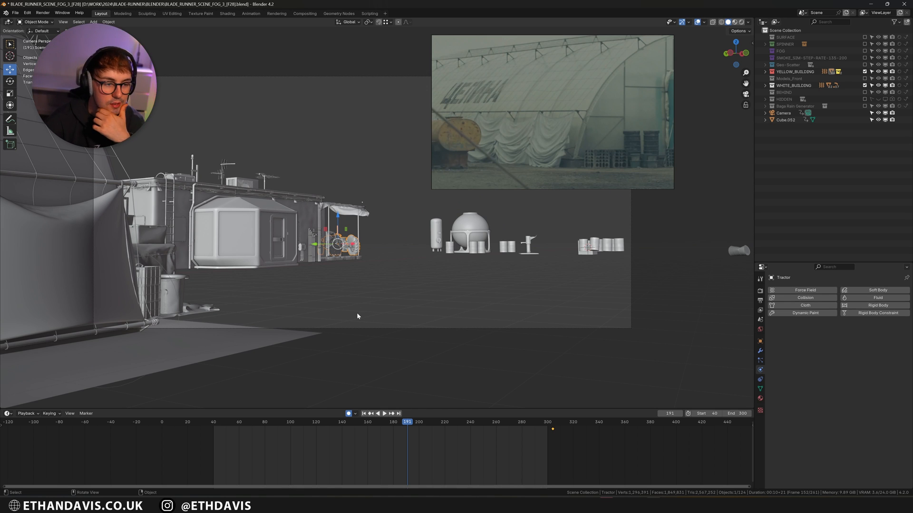
scroll(350, 311, "up", 4)
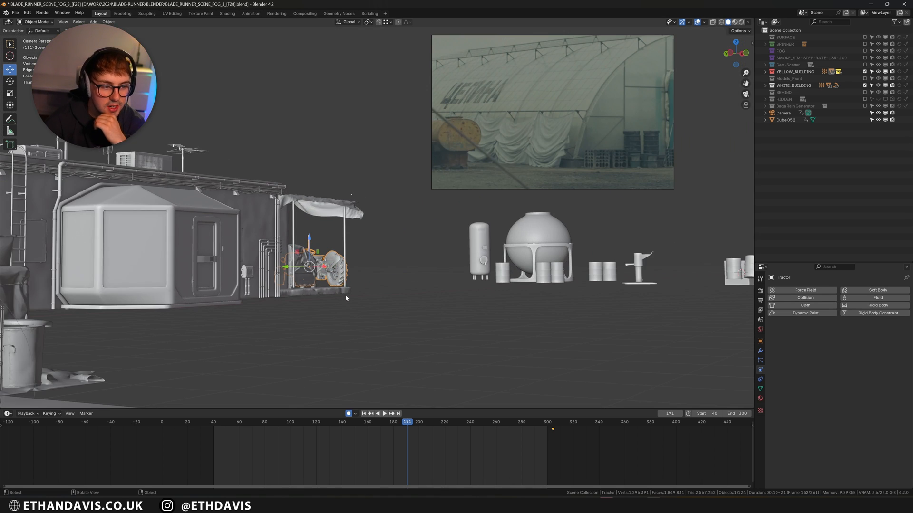
scroll(544, 159, "down", 5)
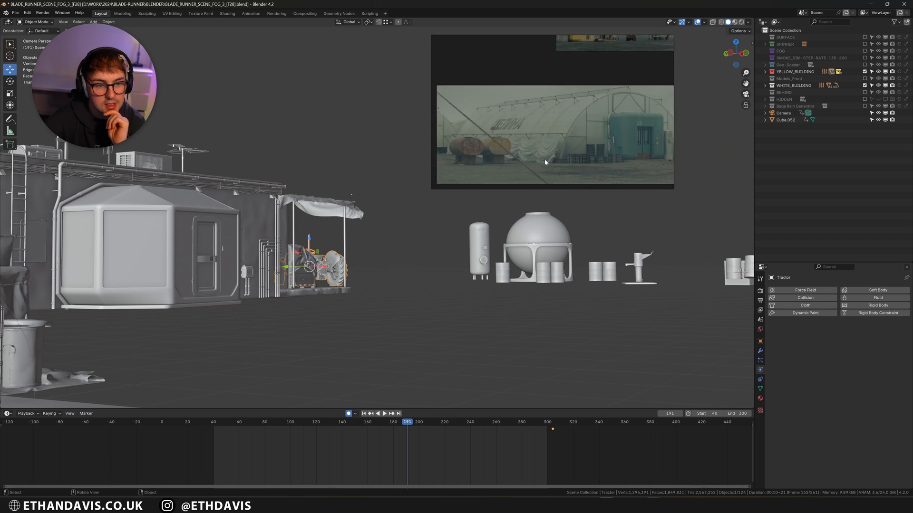
scroll(605, 96, "up", 8)
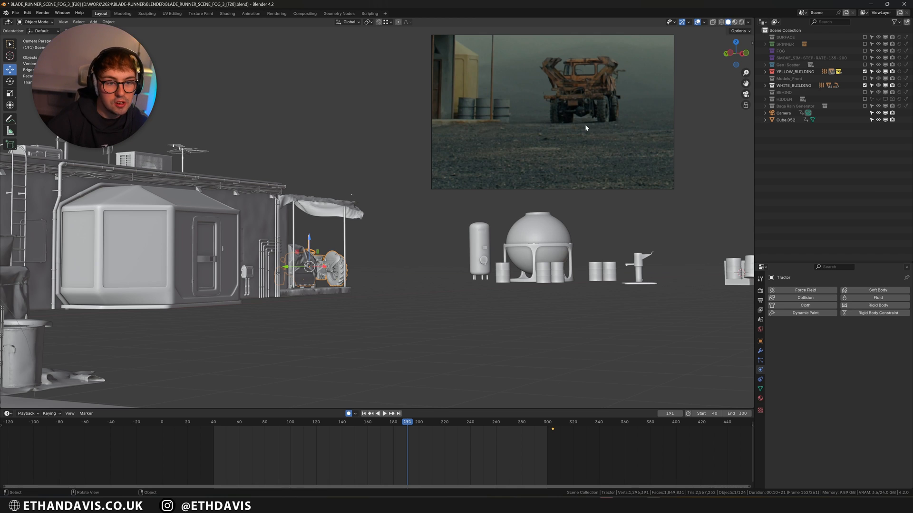
key("x")
left_click(334, 264)
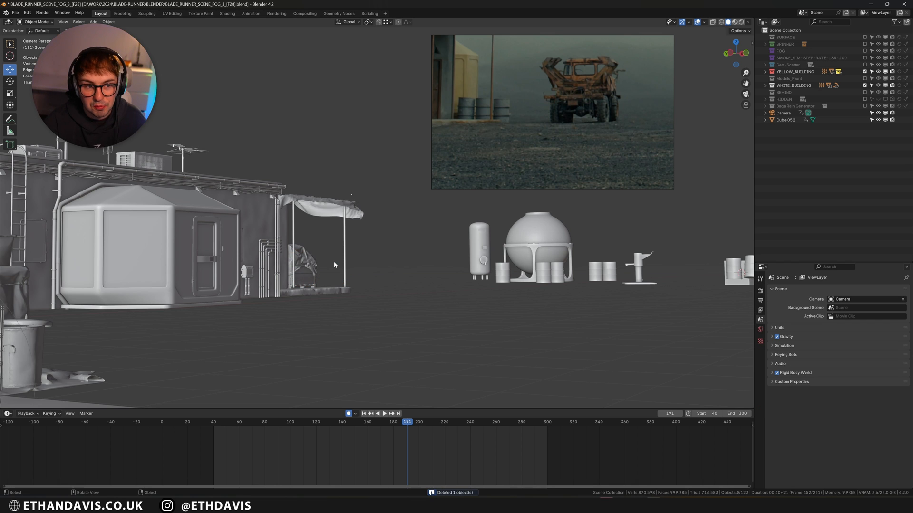
Step: Select the spherical water tank from the scene camera view and frame it with its surrounding barrels
scroll(328, 263, "down", 4)
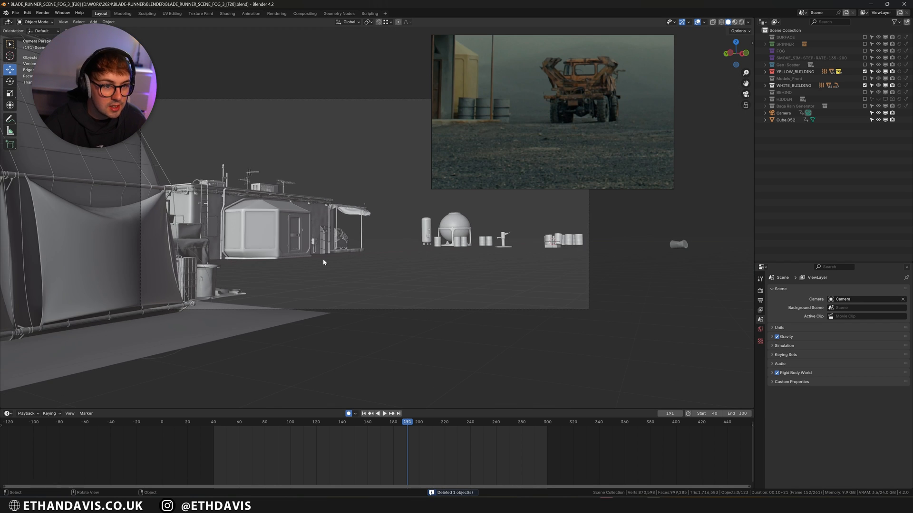
middle_click_drag(425, 247, 334, 278)
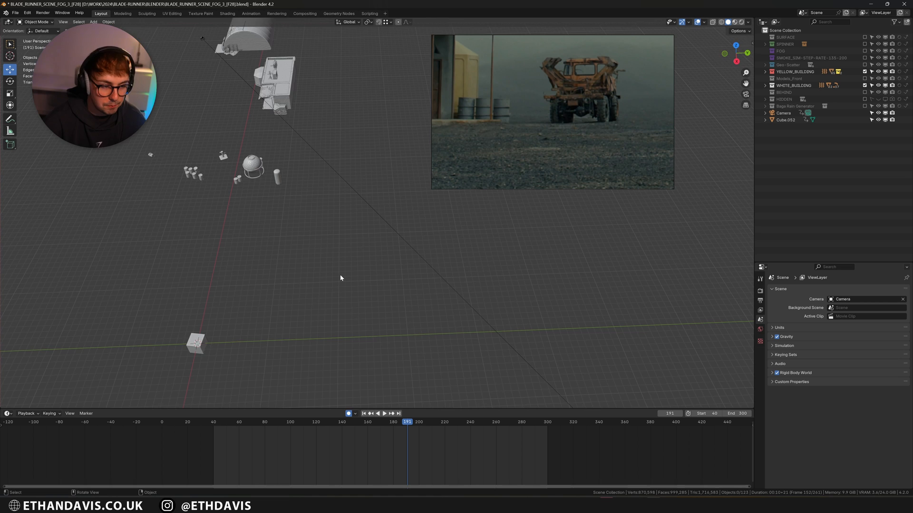
key("KP_0")
left_click(451, 219)
key("KP_Decimal")
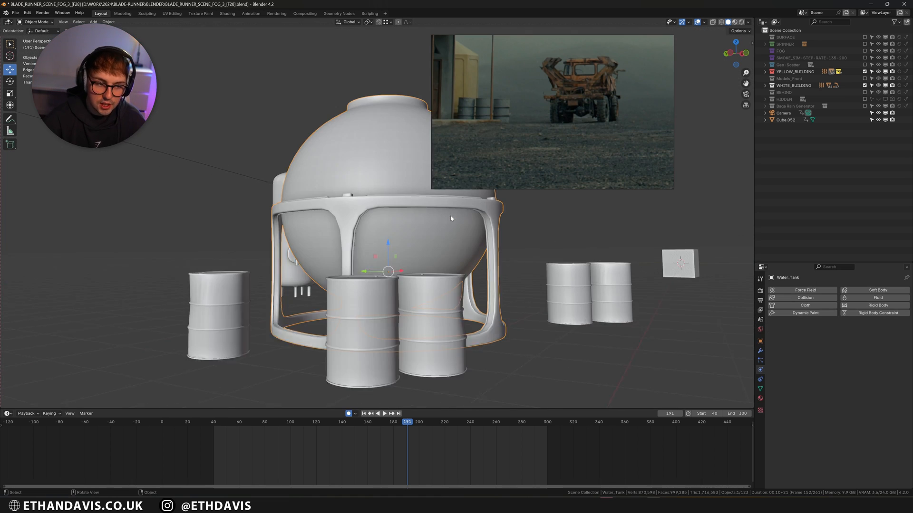
scroll(519, 129, "down", 2)
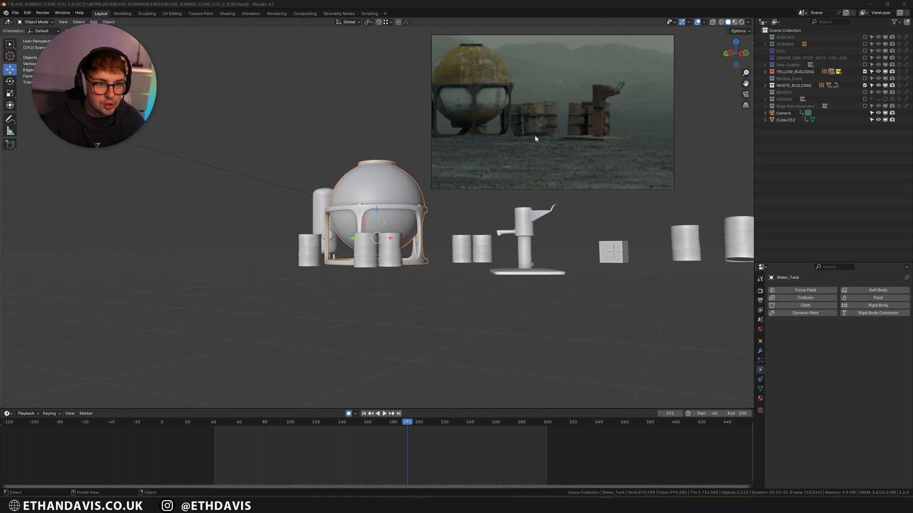
Step: Switch the viewport to Rendered shading and inspect the rusty surface of the spherical water tank
middle_click_drag(442, 241, 456, 262)
key("z")
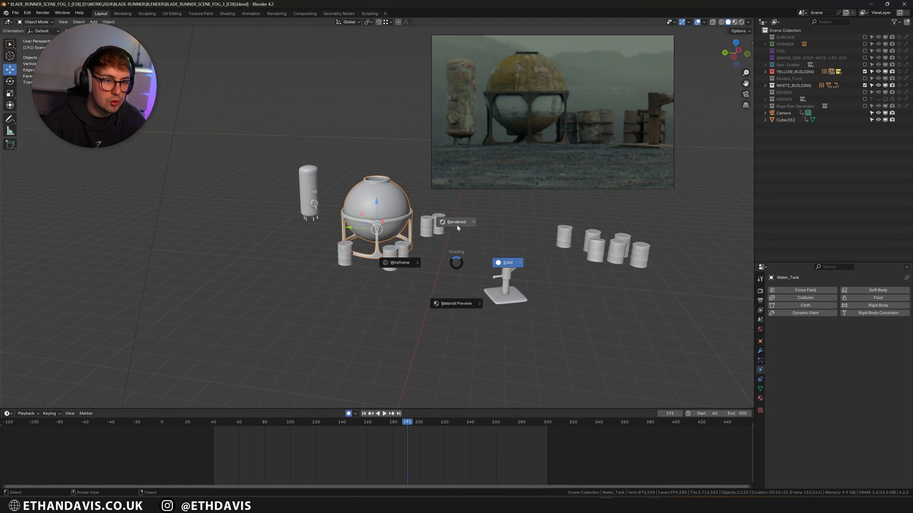
left_click(457, 227)
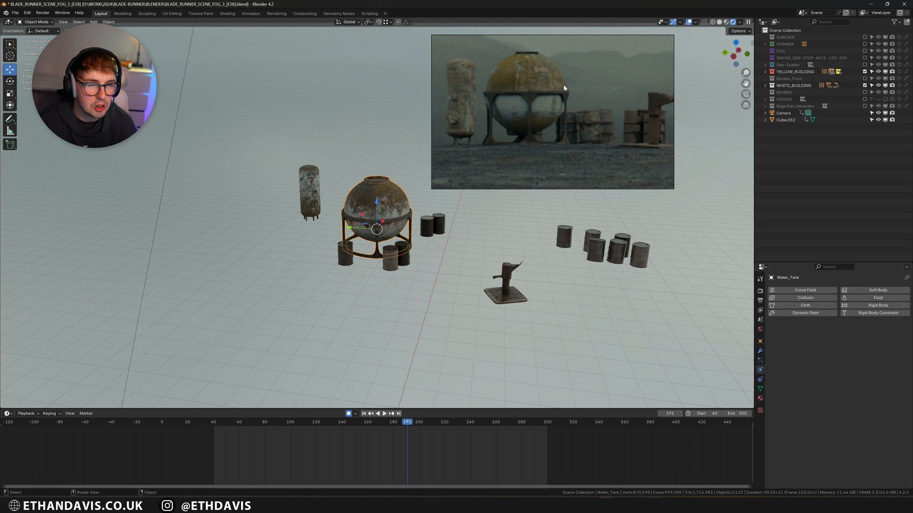
scroll(390, 195, "up", 6)
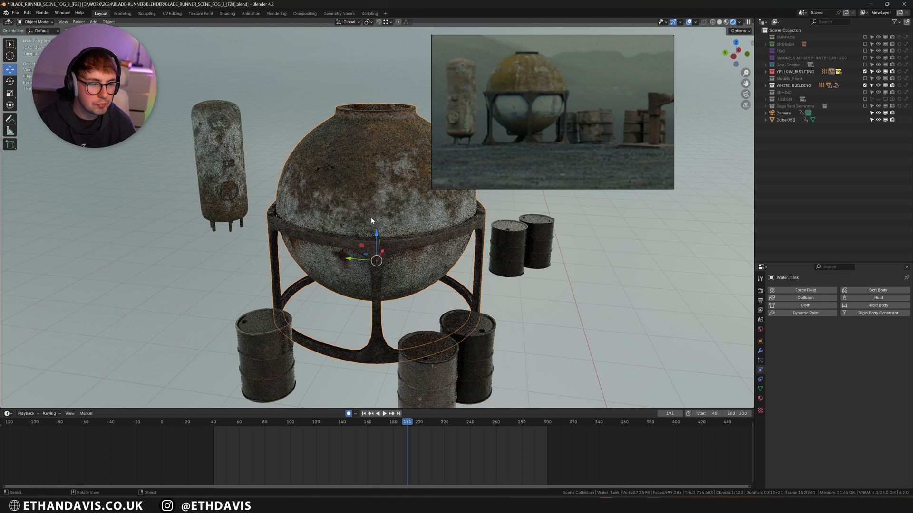
scroll(407, 233, "down", 3)
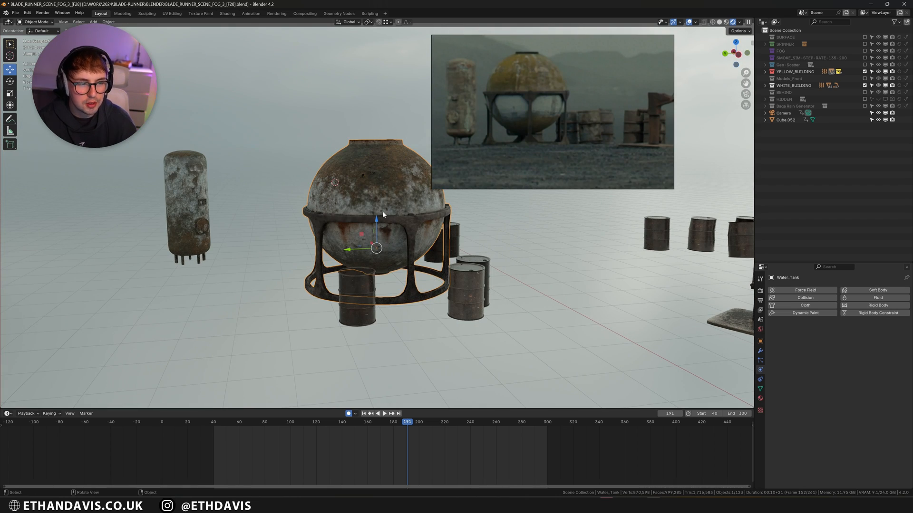
mouse_move(353, 232)
middle_mouse_down()
mouse_move(380, 233)
mouse_move(347, 227)
middle_mouse_up()
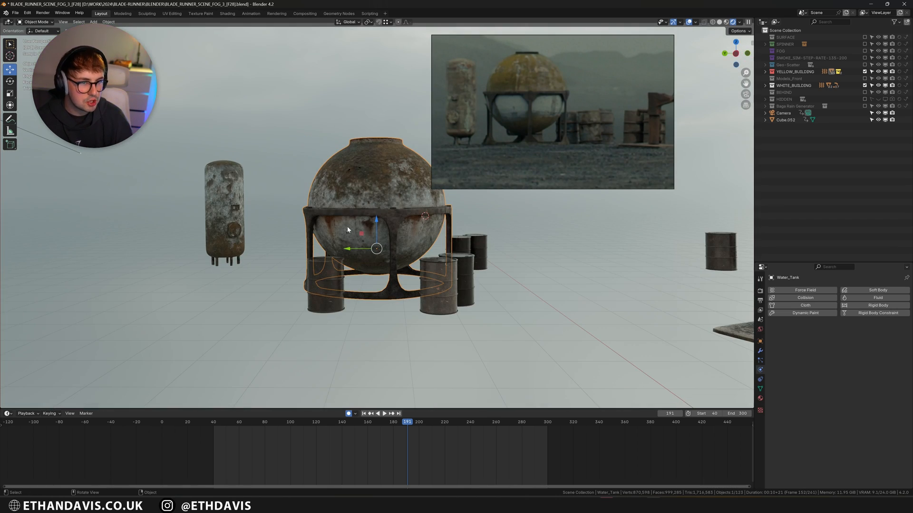
Step: Select the tall tank beside the spherical one and compare its surface detail with the reference image
left_click(228, 214)
scroll(230, 208, "up", 5)
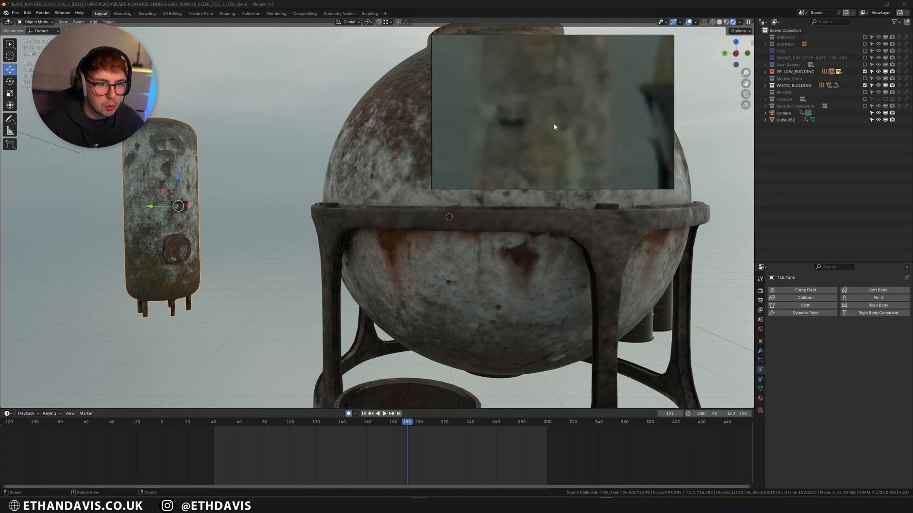
scroll(195, 202, "up", 4)
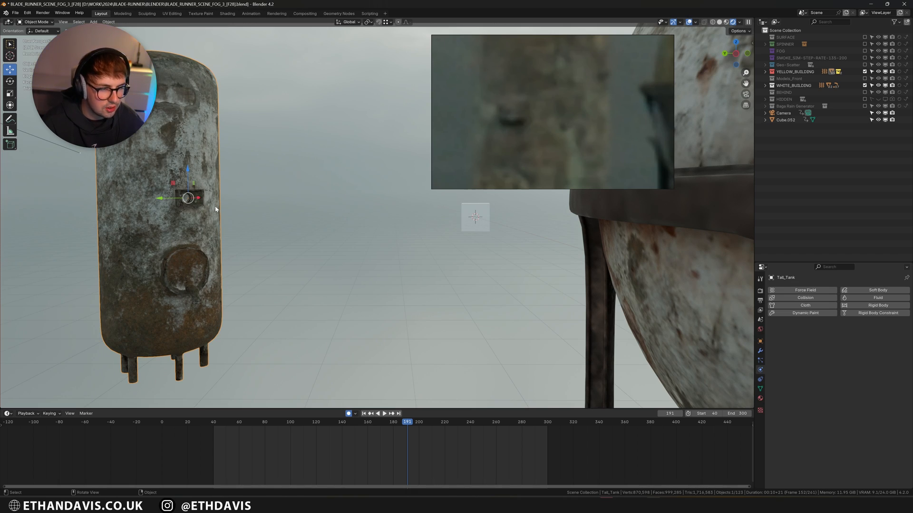
scroll(219, 205, "down", 6)
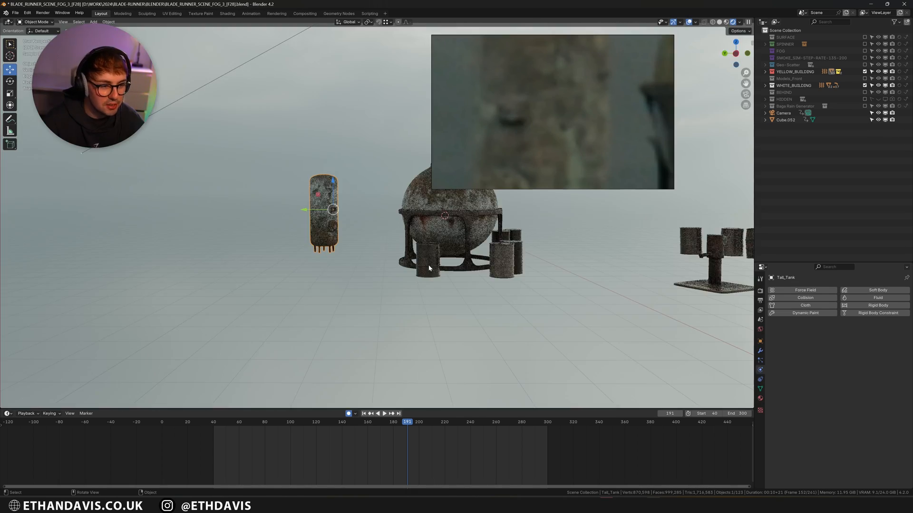
Step: Select the barrels and show their material in an enlarged Shader Editor in place of the timeline
middle_click_drag(429, 268, 316, 279)
scroll(315, 279, "up", 3)
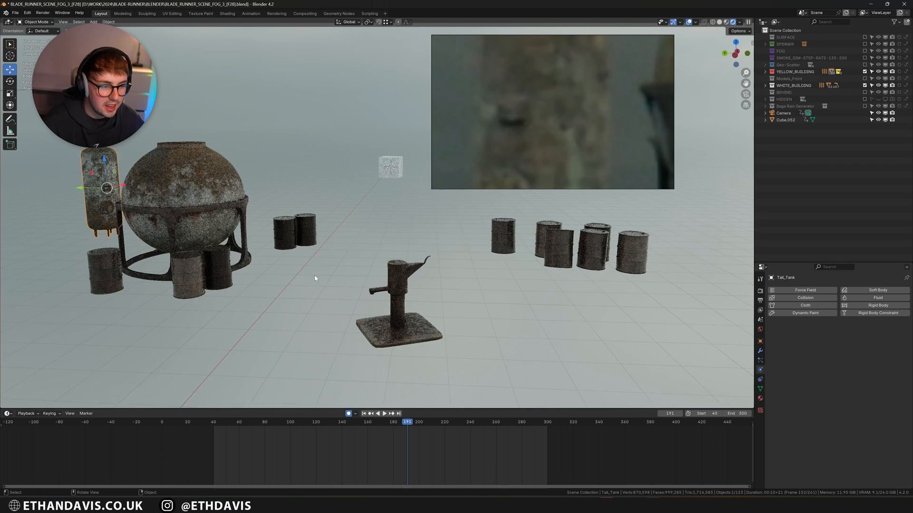
left_click(156, 290)
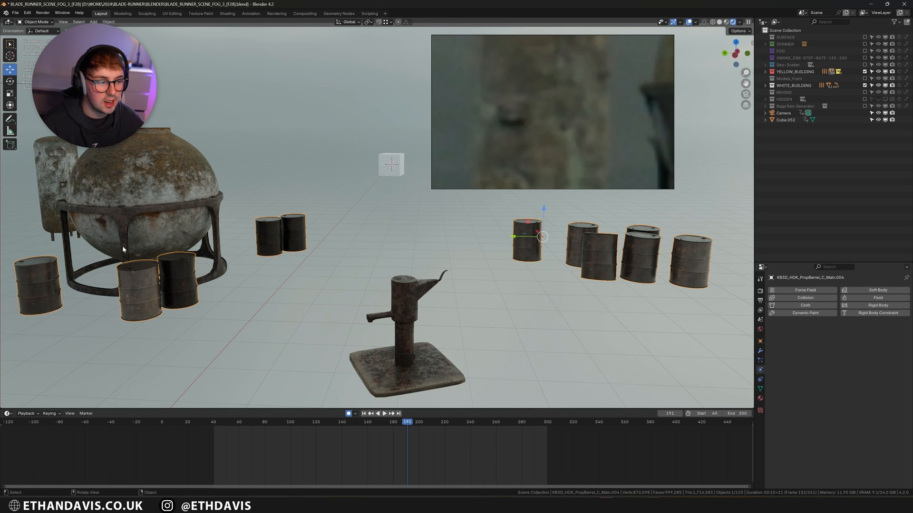
scroll(588, 299, "down", 2)
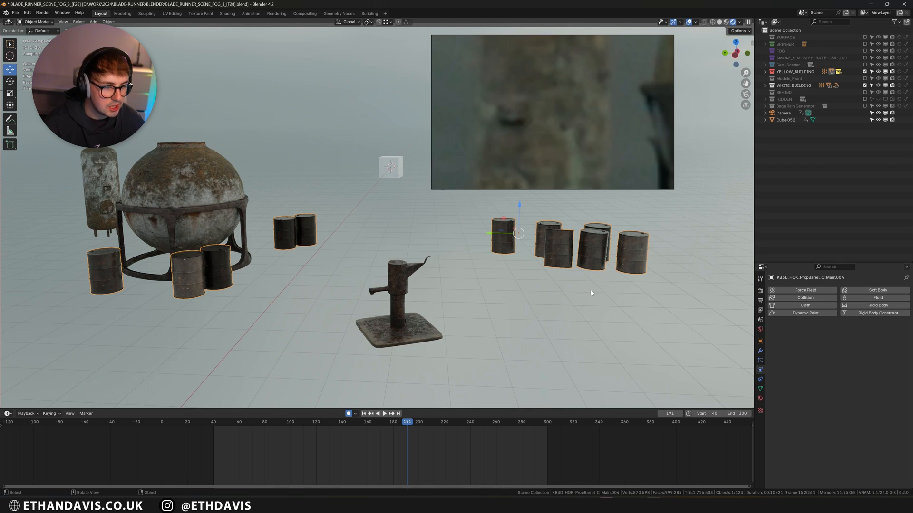
left_click(8, 414)
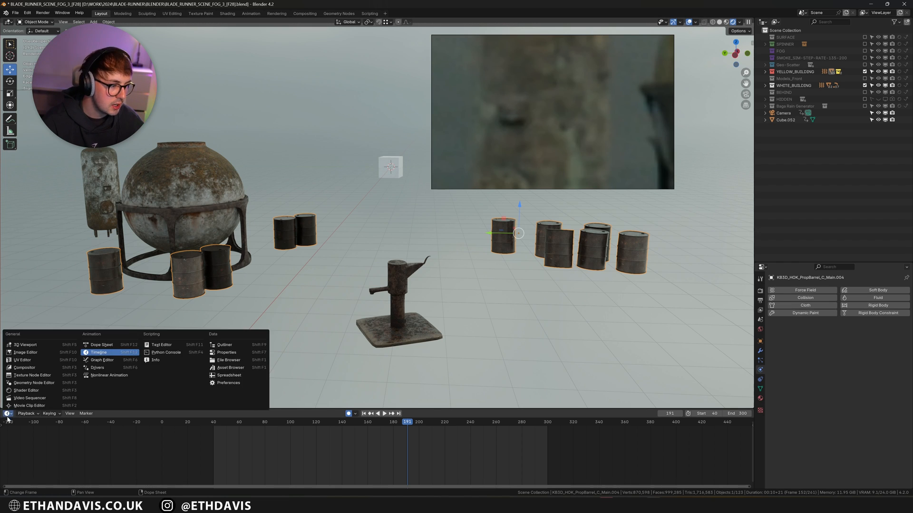
left_click(18, 395)
left_click_drag(386, 409, 386, 284)
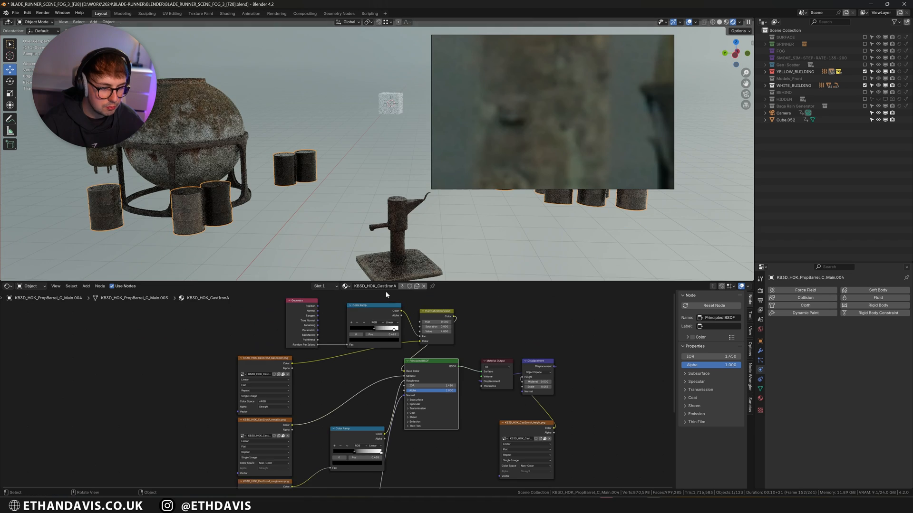
Step: Preview the Color Ramp's output on the barrels and move the Geometry node up and away from the ramp
middle_click_drag(386, 292, 364, 386)
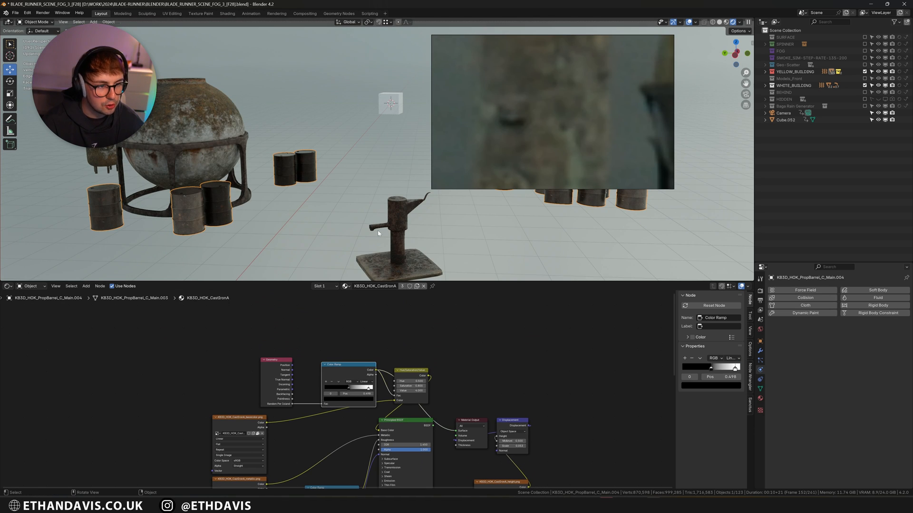
scroll(378, 228, "down", 4)
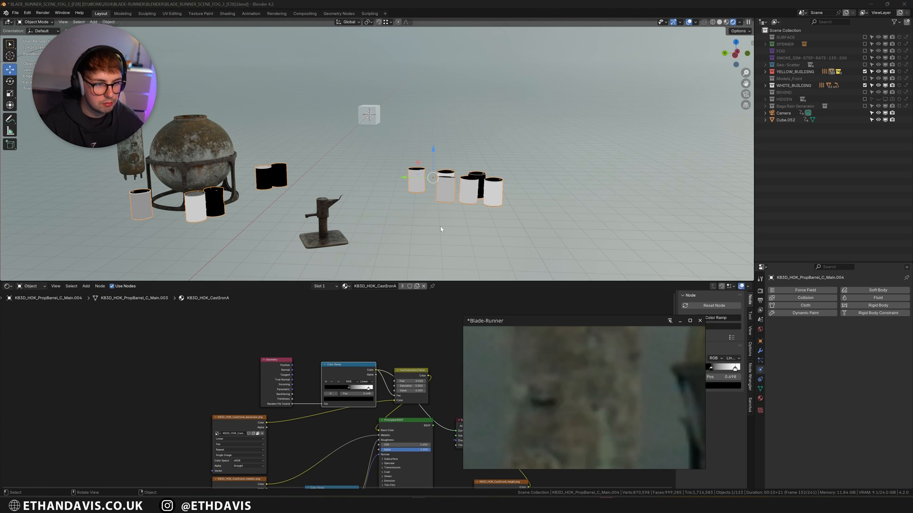
left_click(273, 360)
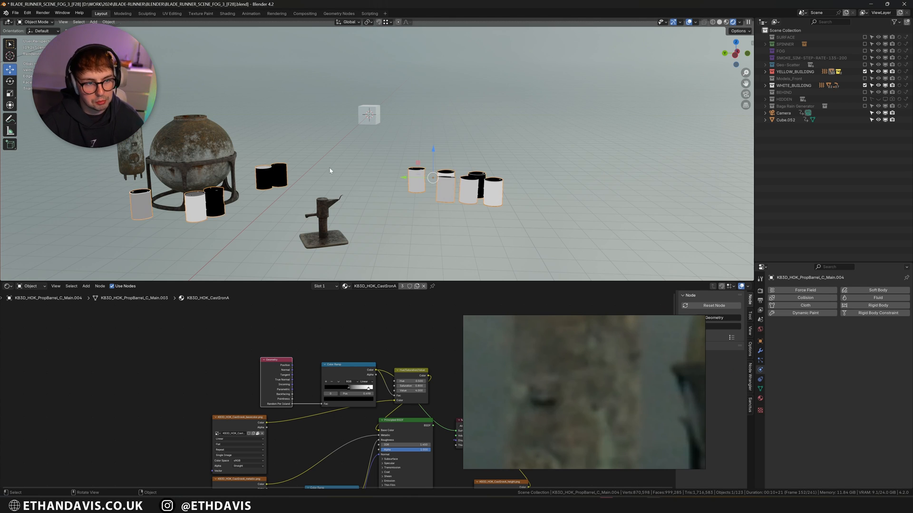
key("g")
left_click(277, 364)
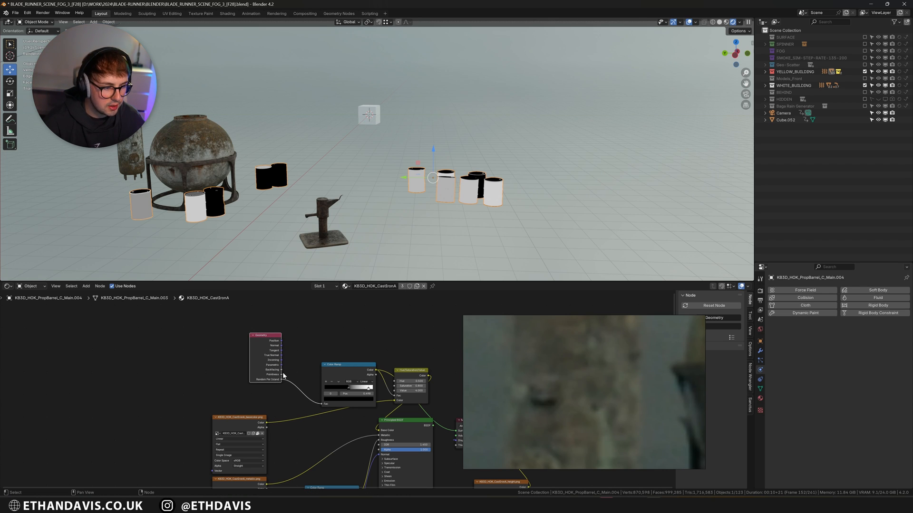
Step: Shift the Color Ramp's white stop to position 0.589 and return the material output to the Principled BSDF
mouse_move(362, 392)
left_mouse_down()
mouse_move(363, 382)
mouse_move(352, 383)
left_mouse_up()
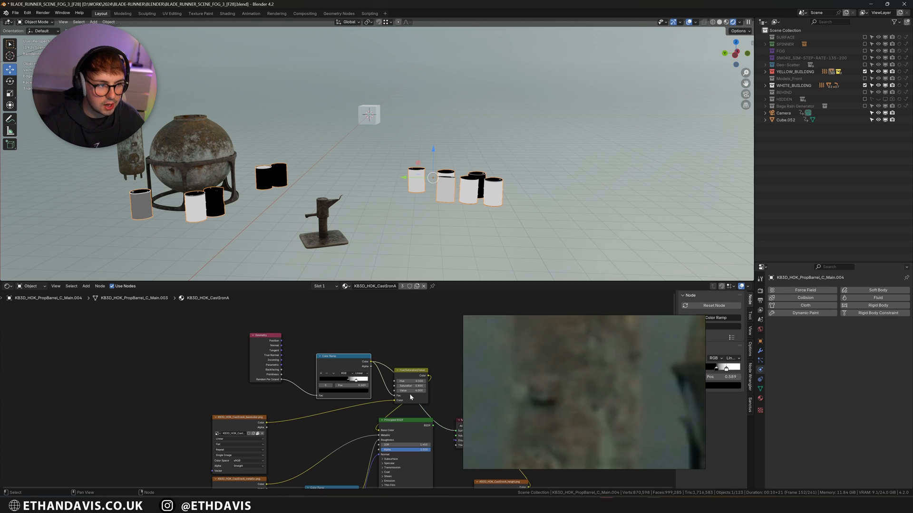
middle_click_drag(408, 399, 234, 319)
left_click(235, 348, "ctrl+shift")
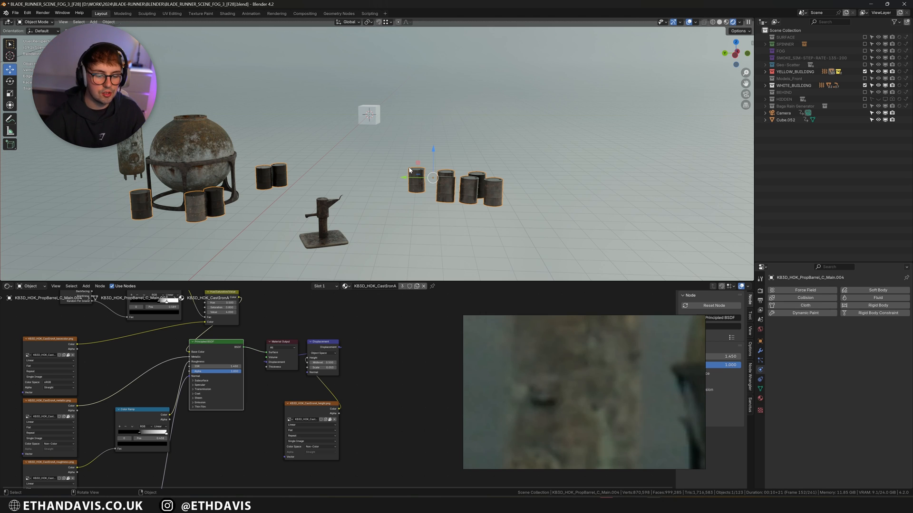
Step: Examine the placement of the barrels and tanks relative to the arched and yellow buildings
scroll(414, 167, "down", 5)
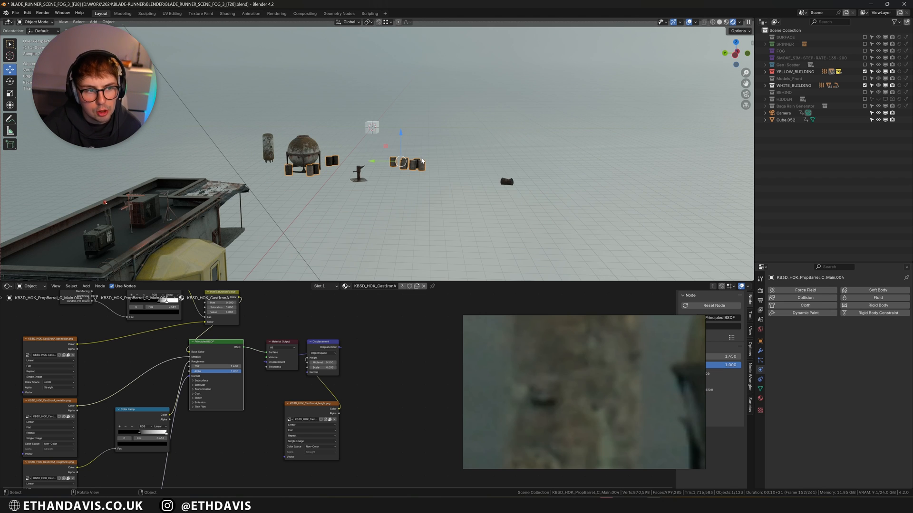
scroll(421, 162, "down", 3)
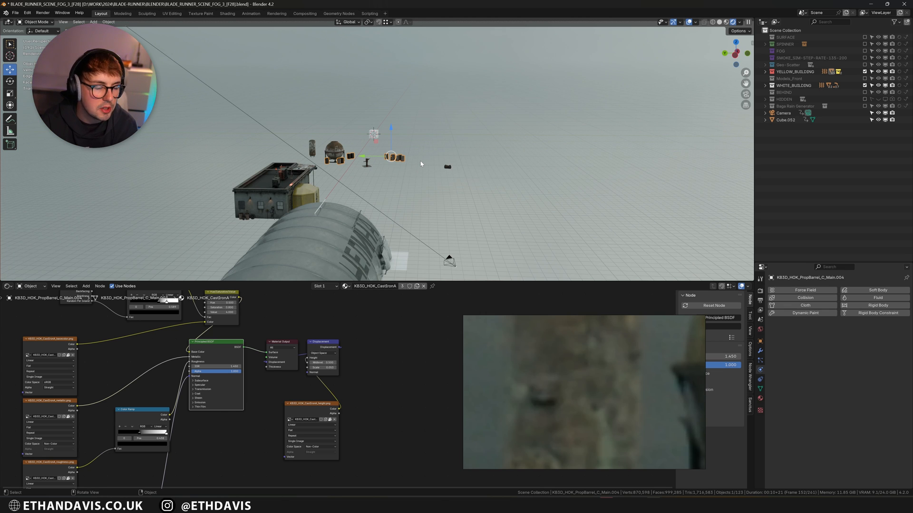
middle_click_drag(421, 164, 516, 208)
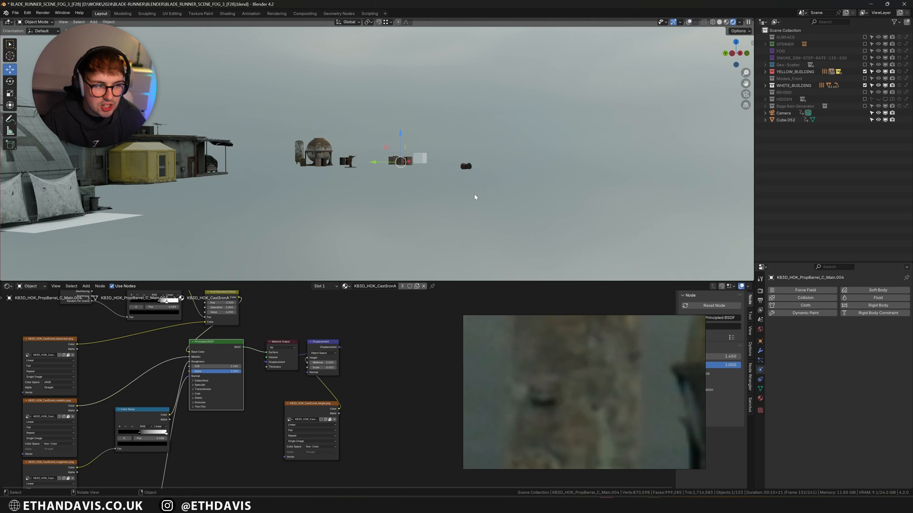
middle_click_drag(475, 187, 486, 202)
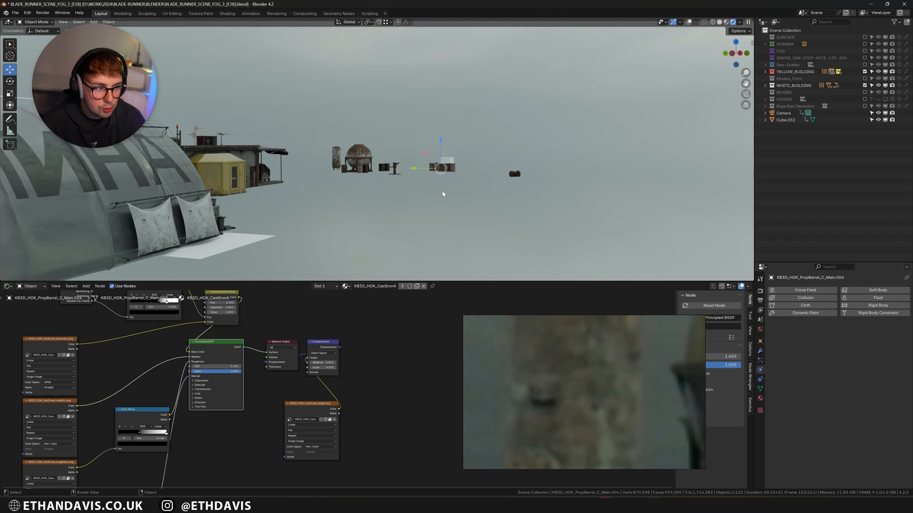
Step: Return to the camera view in Solid shading and exclude the YELLOW_BUILDING and WHITE_BUILDING collections
key("KP_0")
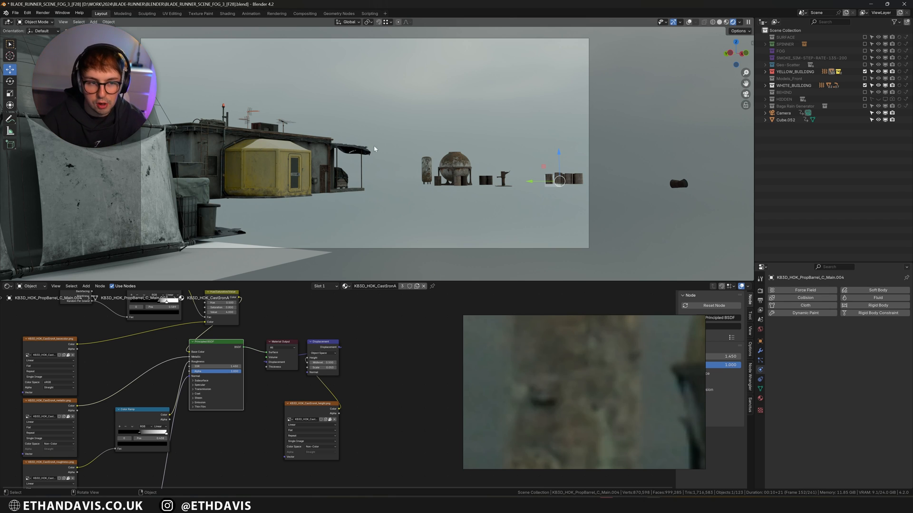
scroll(381, 145, "down", 1)
scroll(380, 144, "up", 1)
key("z")
left_click(428, 144)
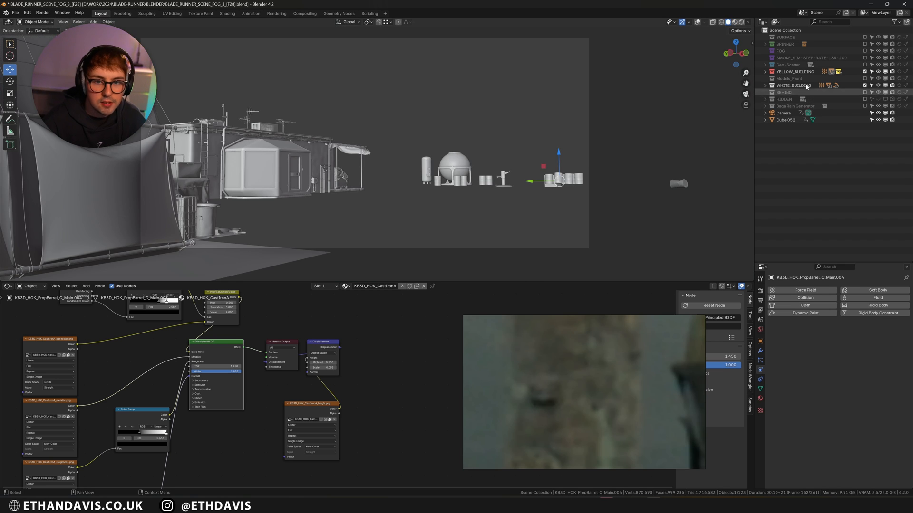
left_click(865, 71)
left_click(864, 85)
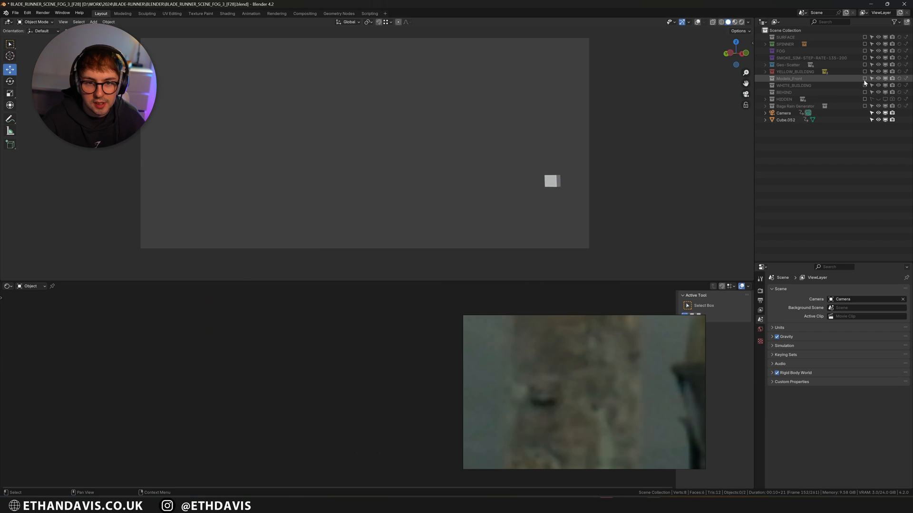
Step: Enable the SURFACE collection and examine the ground terrain from above
left_click(865, 37)
scroll(421, 184, "up", 1)
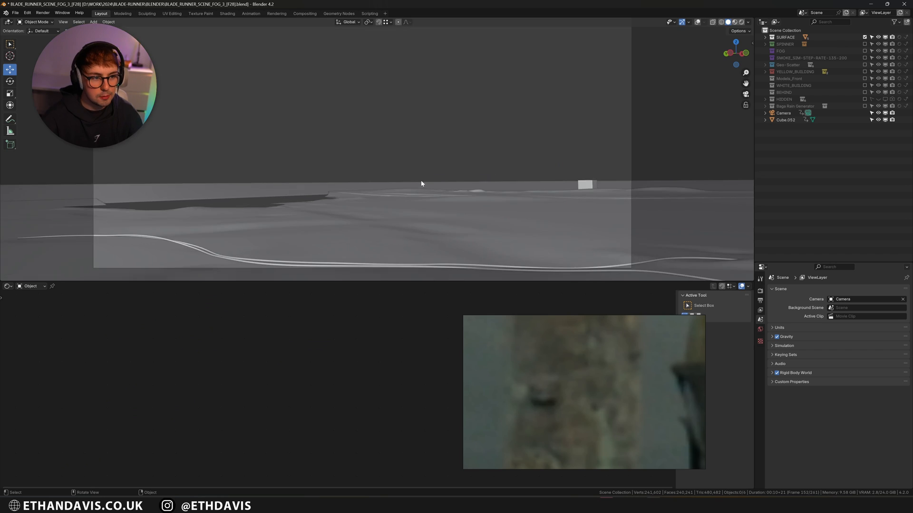
middle_click_drag(421, 183, 431, 138)
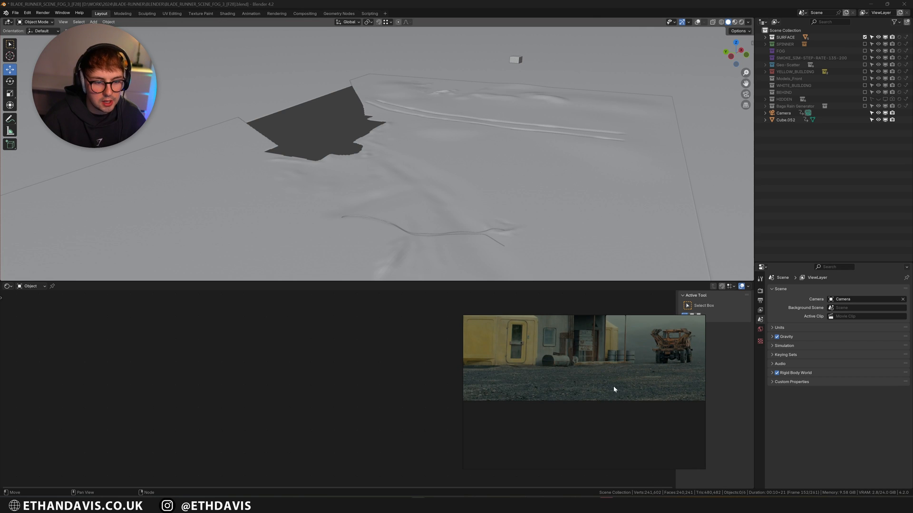
middle_click_drag(444, 204, 363, 127)
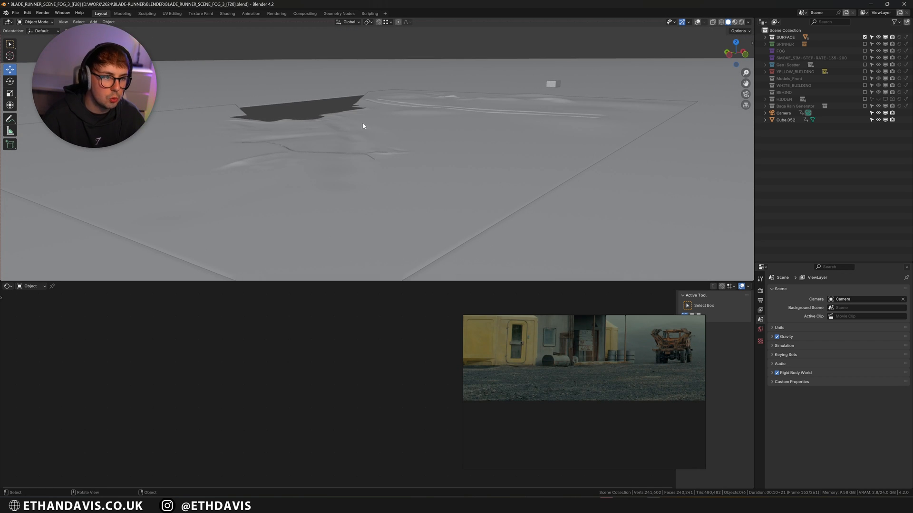
Step: Preview the gravel ground in Rendered shading and switch back to Solid
key("z")
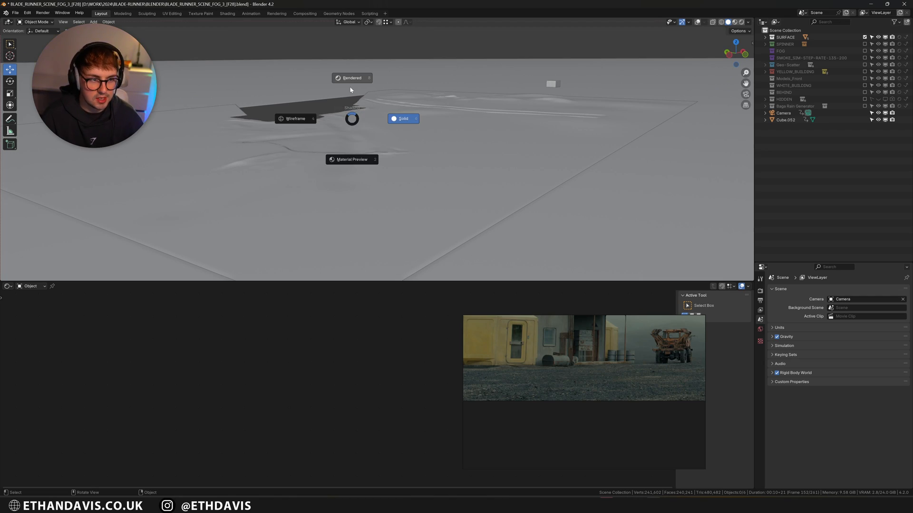
left_click(349, 84)
mouse_move(351, 80)
middle_mouse_down()
mouse_move(370, 135)
mouse_move(337, 187)
mouse_move(344, 202)
middle_mouse_up()
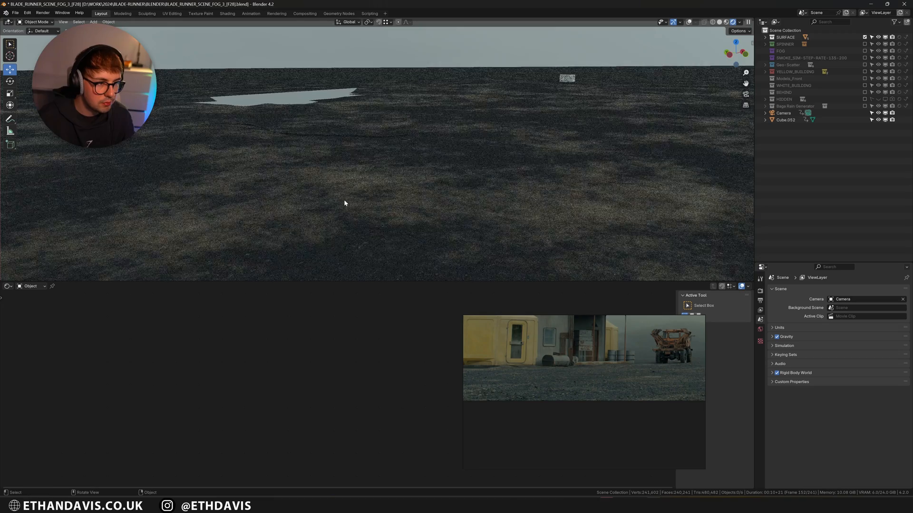
key("z")
left_click(525, 132)
middle_click_drag(501, 145, 503, 144)
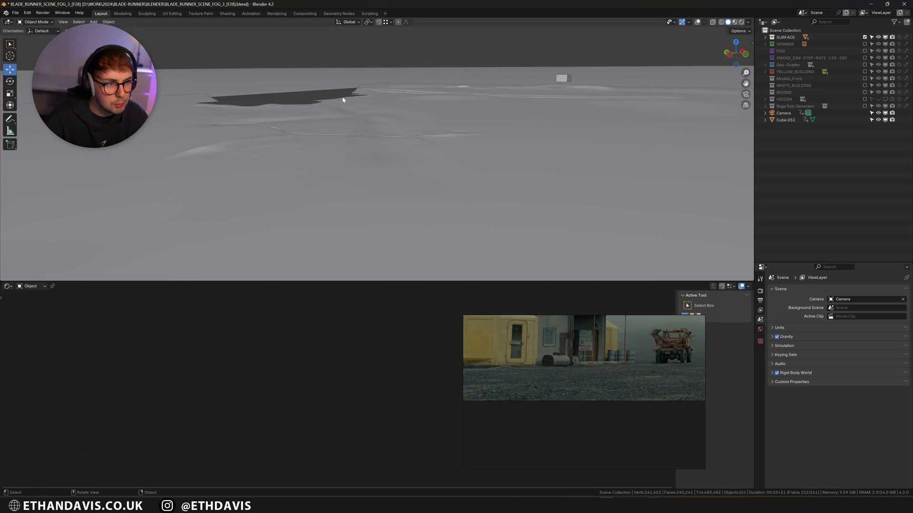
Step: Inspect the base ground object's mesh density up close in Edit Mode and return to Object Mode
left_click(408, 123)
key("Tab")
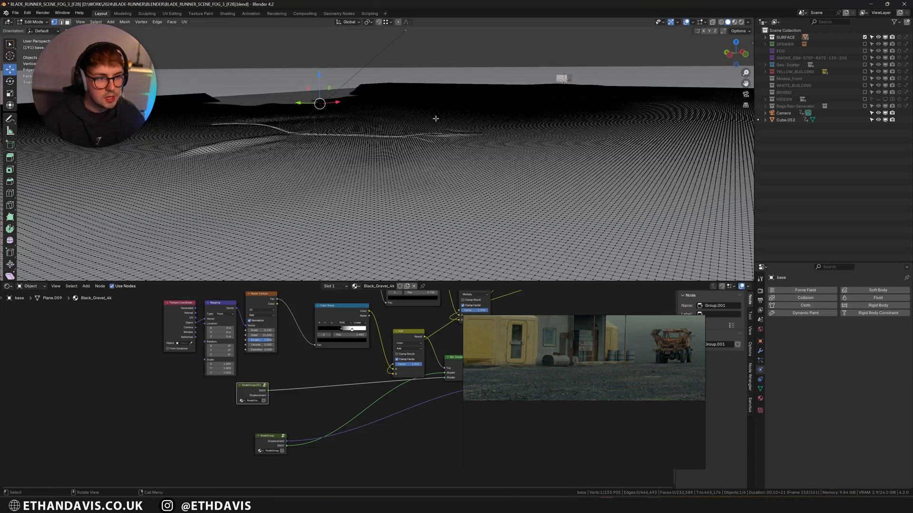
scroll(458, 143, "up", 4)
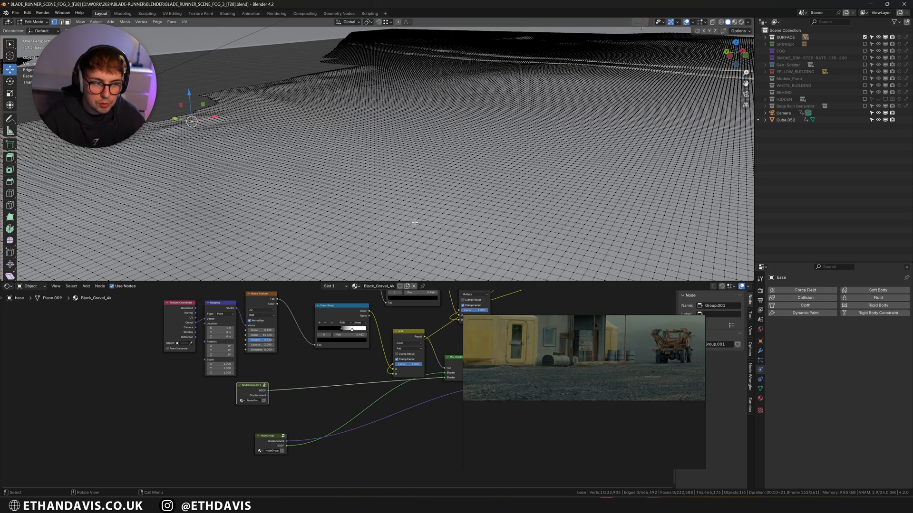
scroll(411, 214, "up", 3)
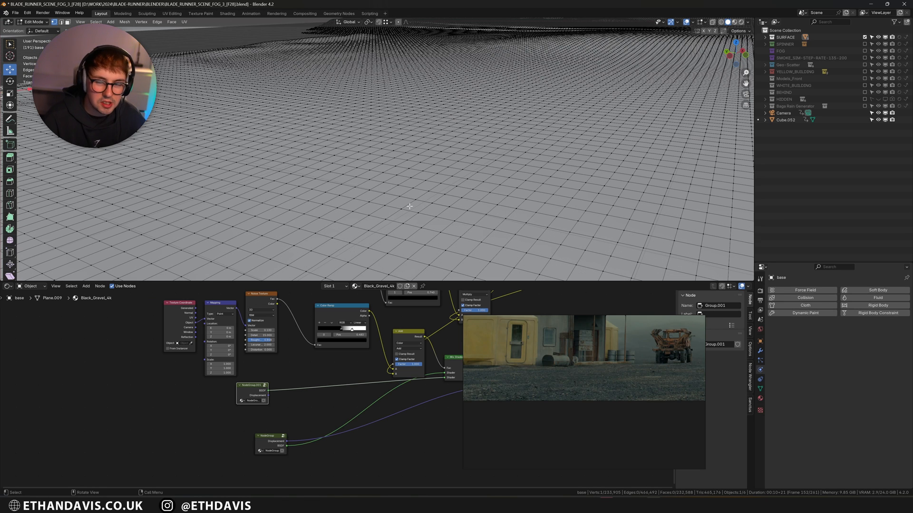
scroll(409, 206, "down", 3)
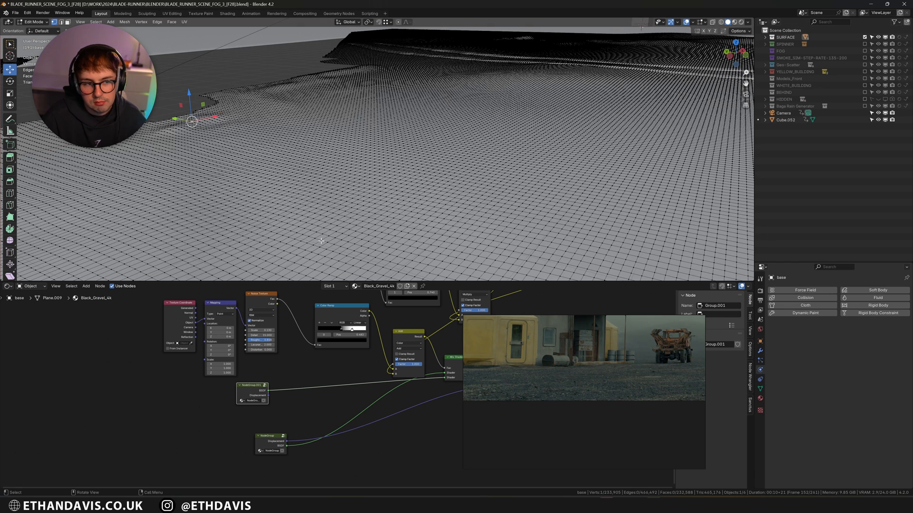
middle_click_drag(428, 182, 282, 234)
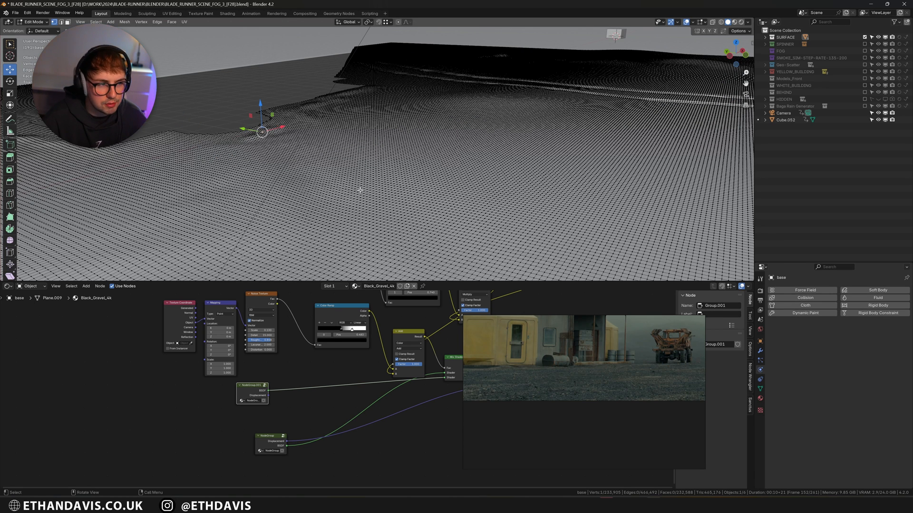
key("Tab")
middle_click_drag(330, 220, 342, 207)
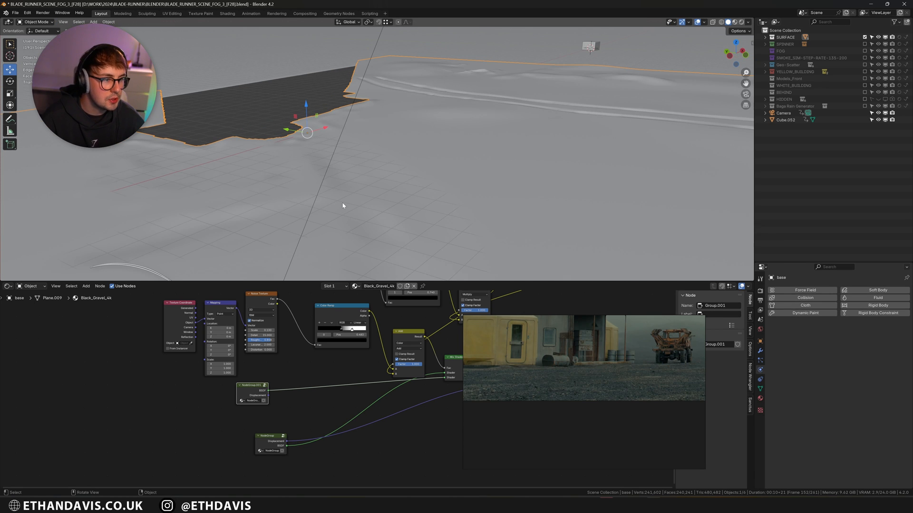
middle_click_drag(399, 212, 398, 206)
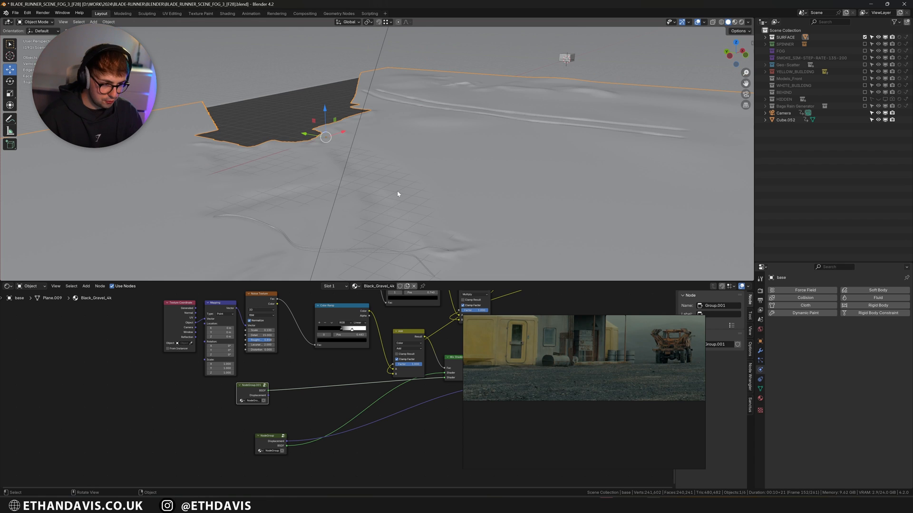
Step: Look through the camera and bring up the Geo-Scatter settings for the base ground
key("KP_0")
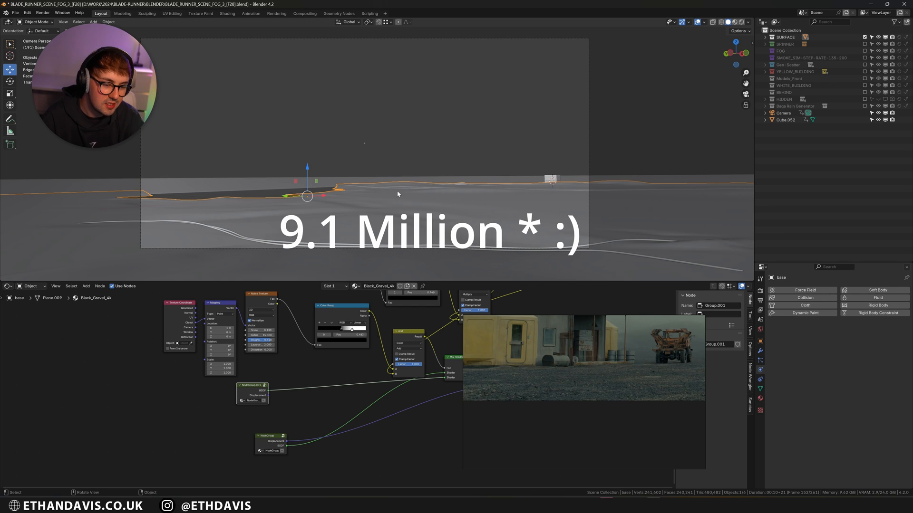
key("n")
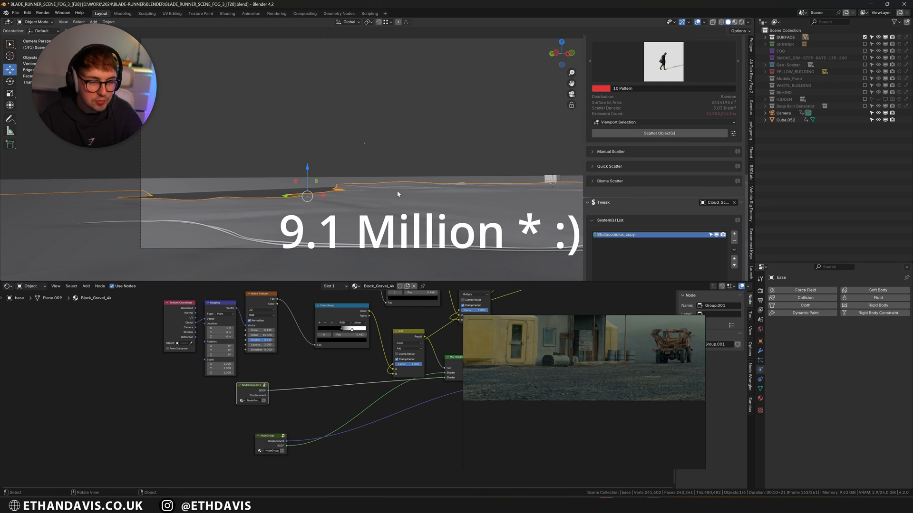
scroll(709, 121, "up", 3)
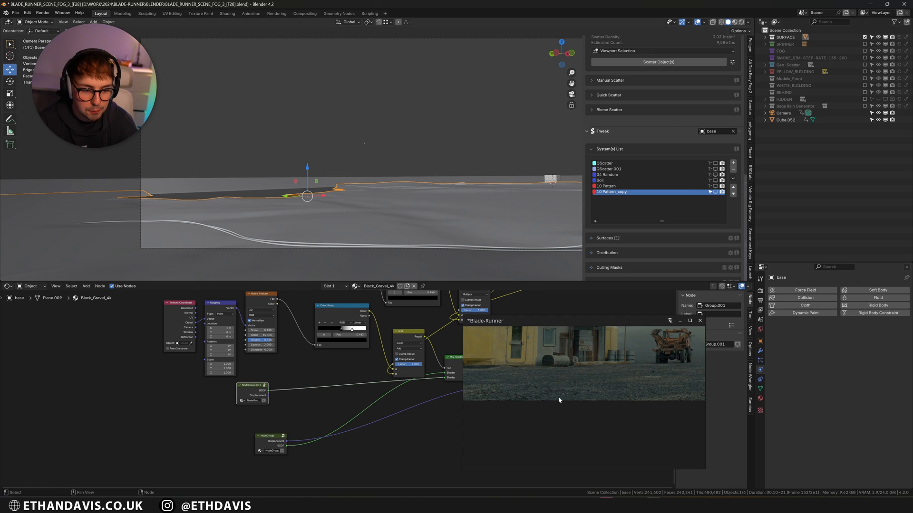
Step: Maximize the Blade-Runner reference board and examine the stones in the Ground Material image
scroll(560, 393, "up", 3)
key("ctrl+f")
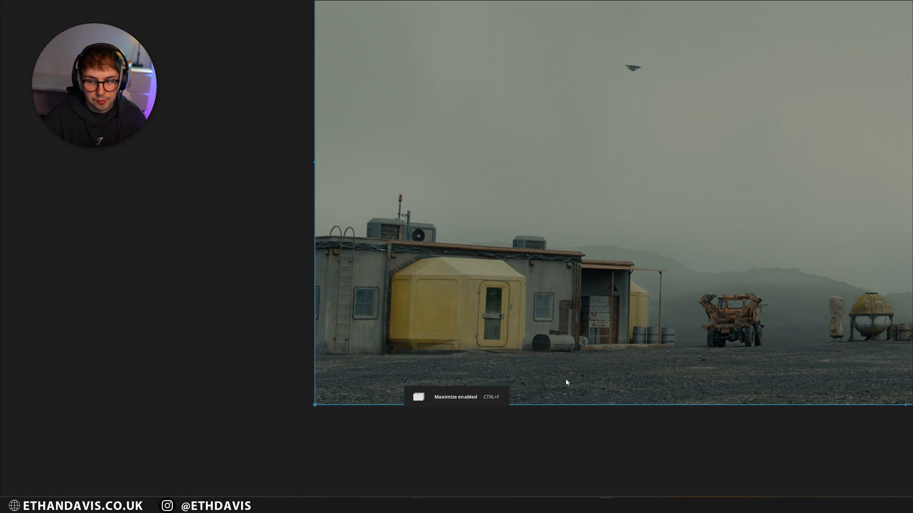
scroll(666, 349, "down", 2)
scroll(542, 161, "down", 8)
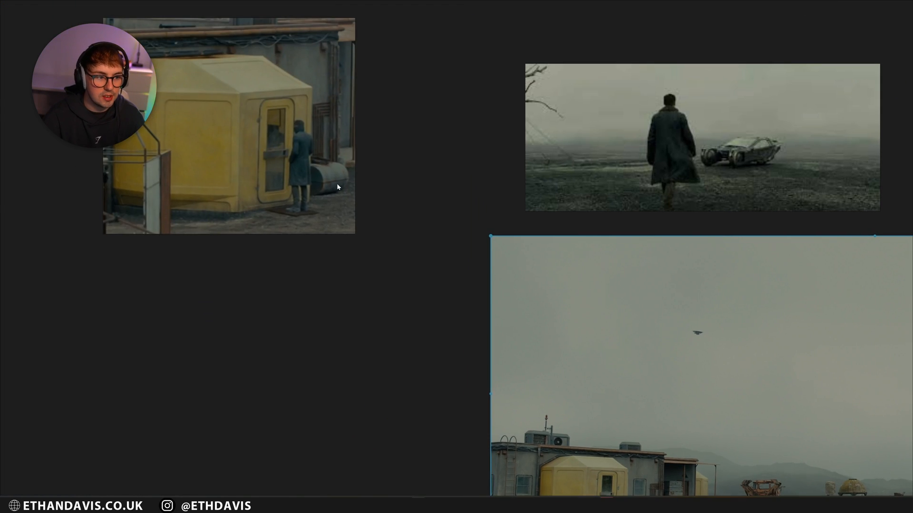
scroll(666, 197, "down", 5)
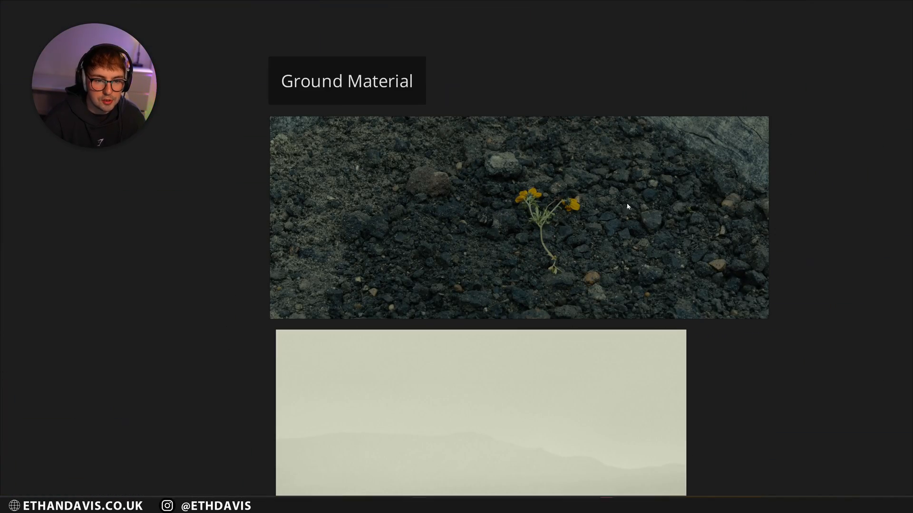
scroll(627, 206, "up", 3)
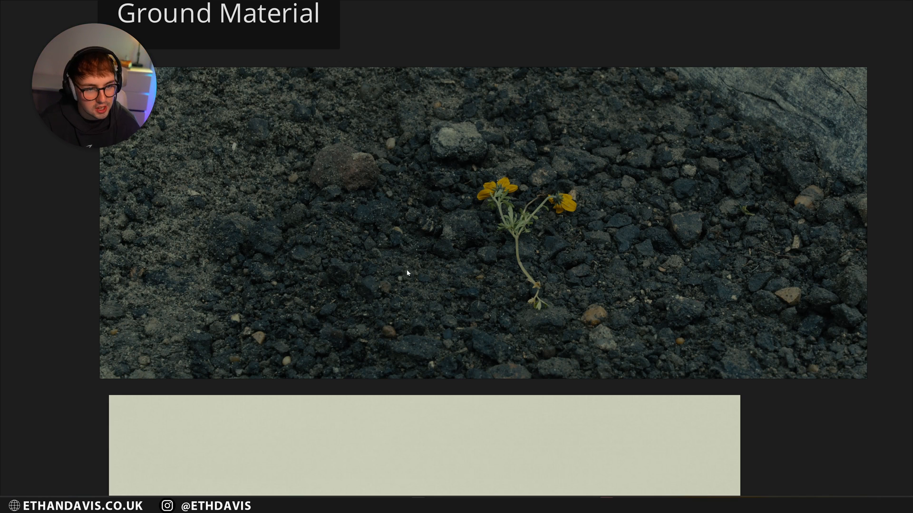
Step: Examine the gravel ground in the wide reference shot of the yellow building and truck, and clear the reference board away
scroll(407, 274, "down", 8)
middle_click_drag(356, 305, 552, 86)
scroll(472, 230, "up", 7)
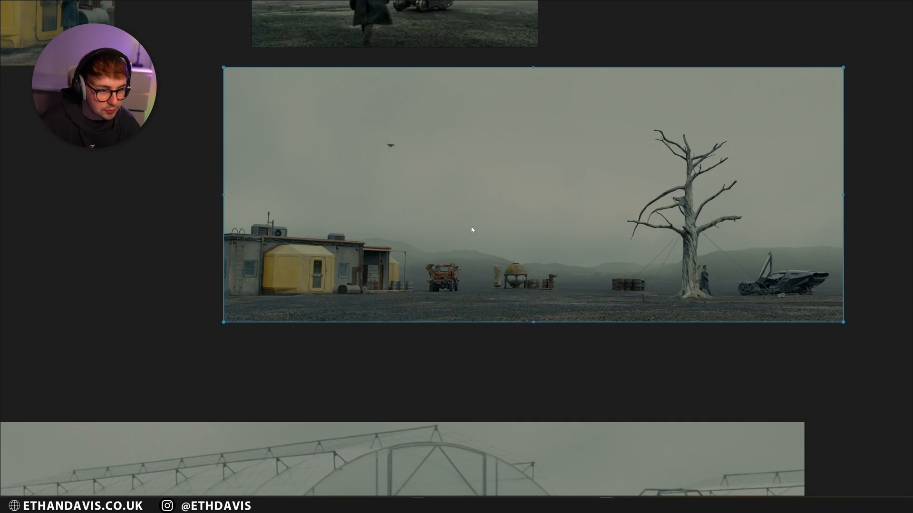
scroll(300, 328, "up", 6)
scroll(579, 258, "down", 4)
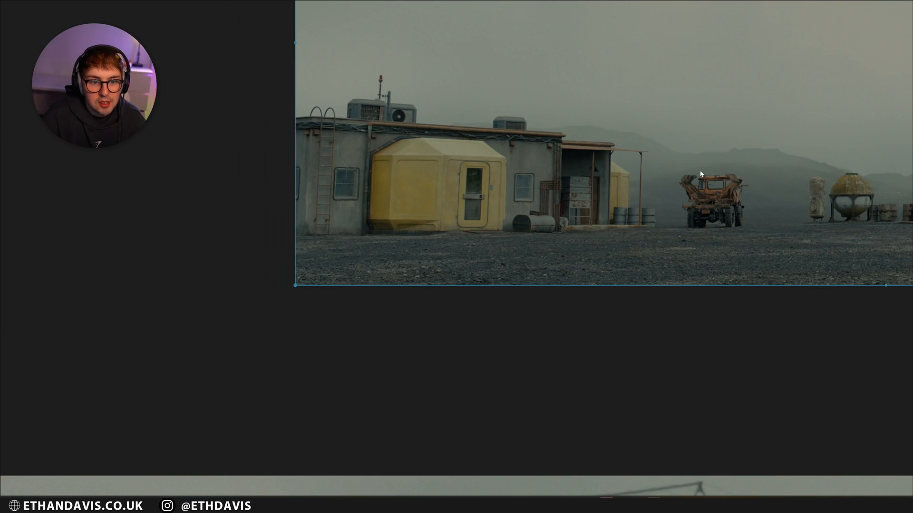
right_click_drag(700, 174, 675, 512)
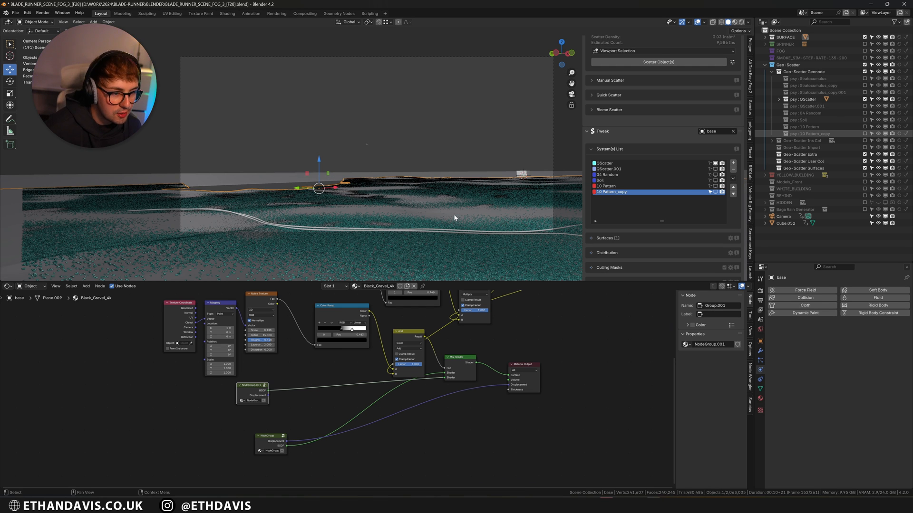
Step: Examine the QScatter system's distribution over the base ground and hide that system in the viewport
scroll(488, 190, "up", 1)
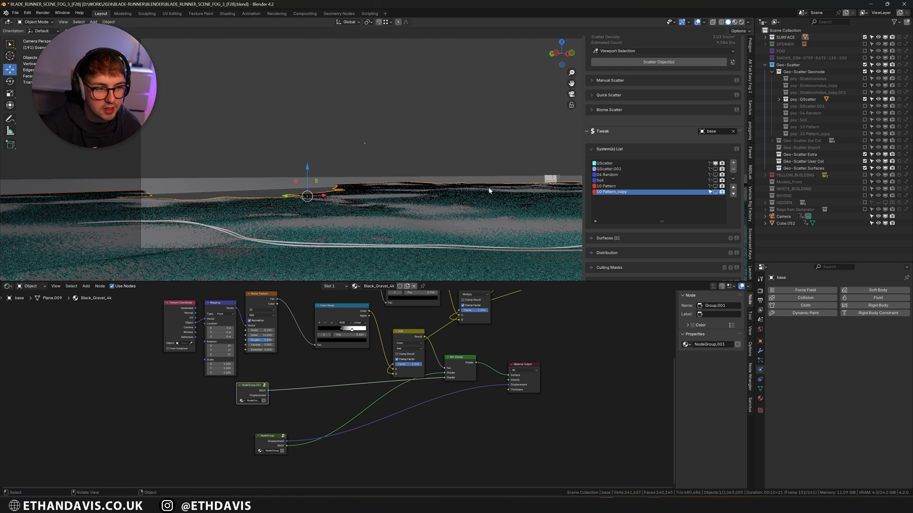
scroll(565, 208, "down", 2)
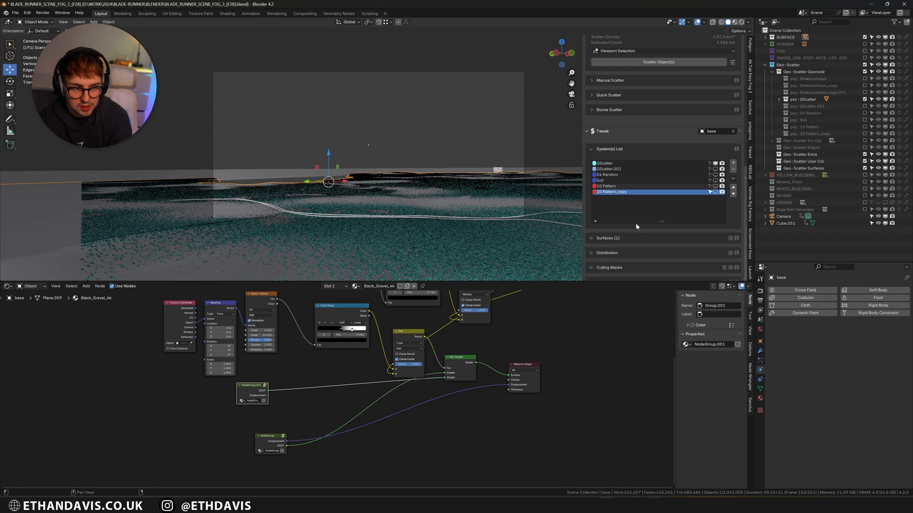
scroll(640, 224, "down", 1)
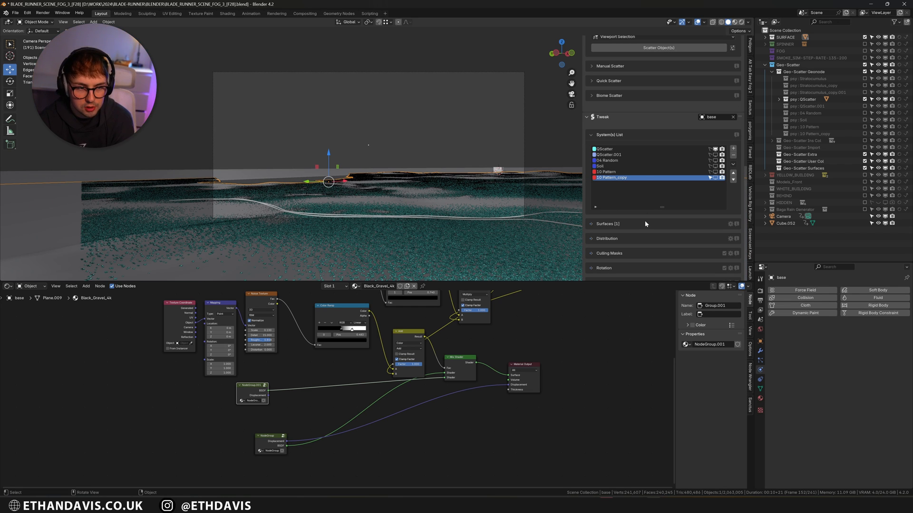
scroll(646, 230, "down", 1)
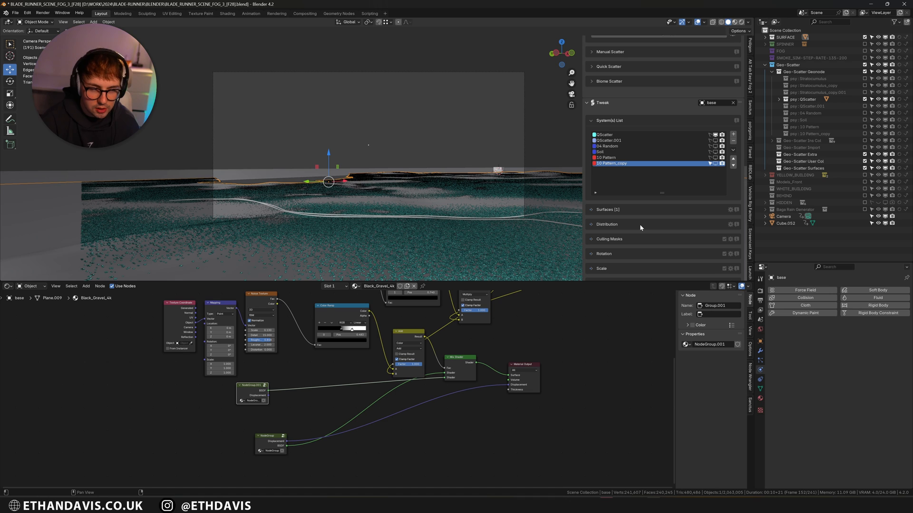
scroll(706, 148, "down", 1)
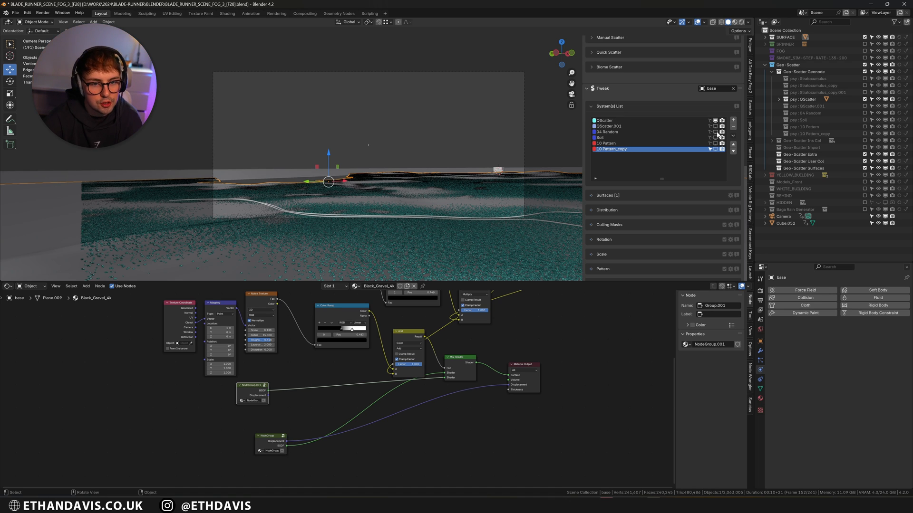
left_click(715, 122)
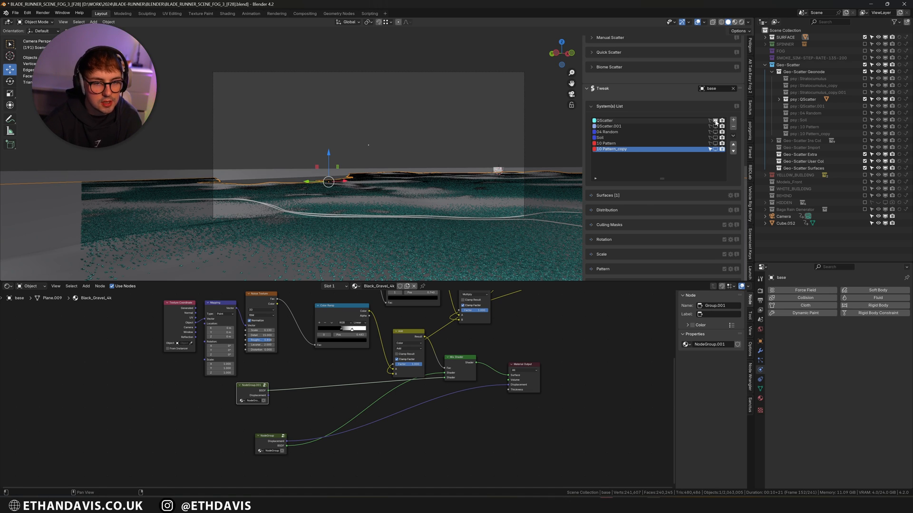
left_click(760, 374)
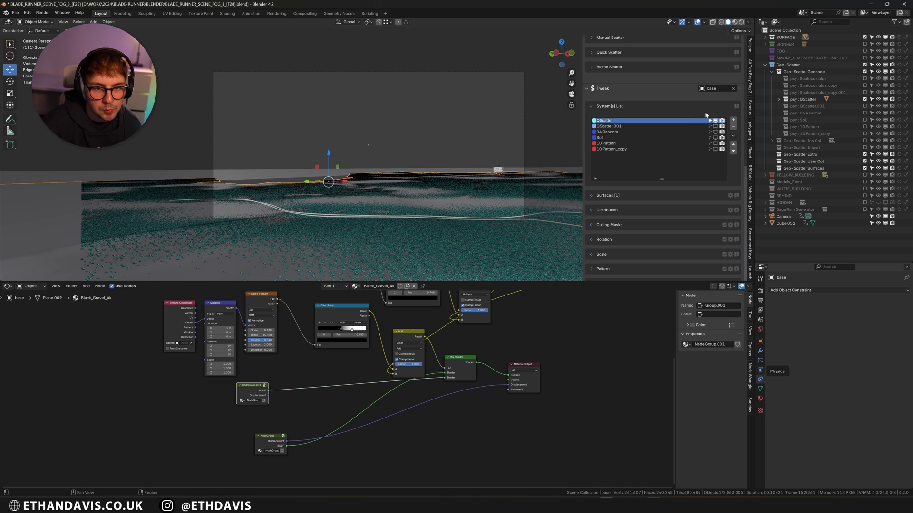
left_click(722, 148)
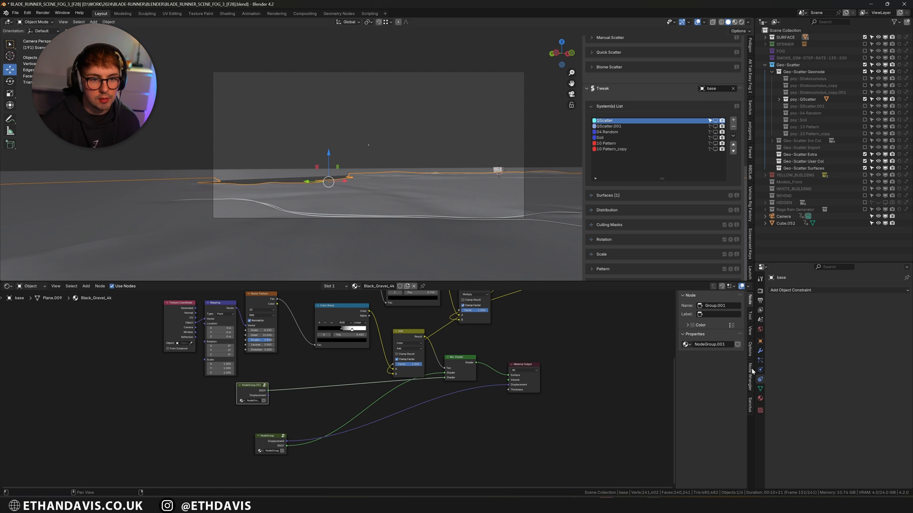
Step: Browse the Preset Scatter thumbnails in the Geo-Scatter creation settings and close the gallery
scroll(663, 143, "up", 5)
left_click(663, 105)
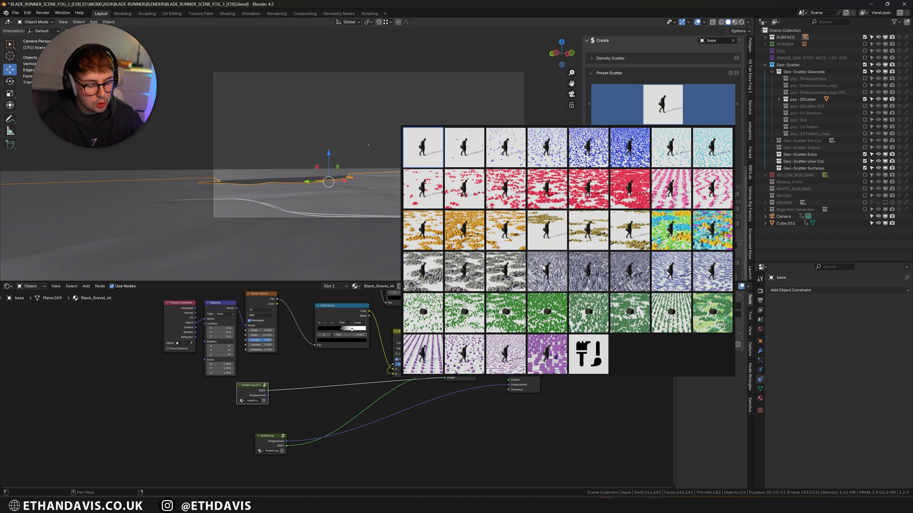
left_click(544, 268)
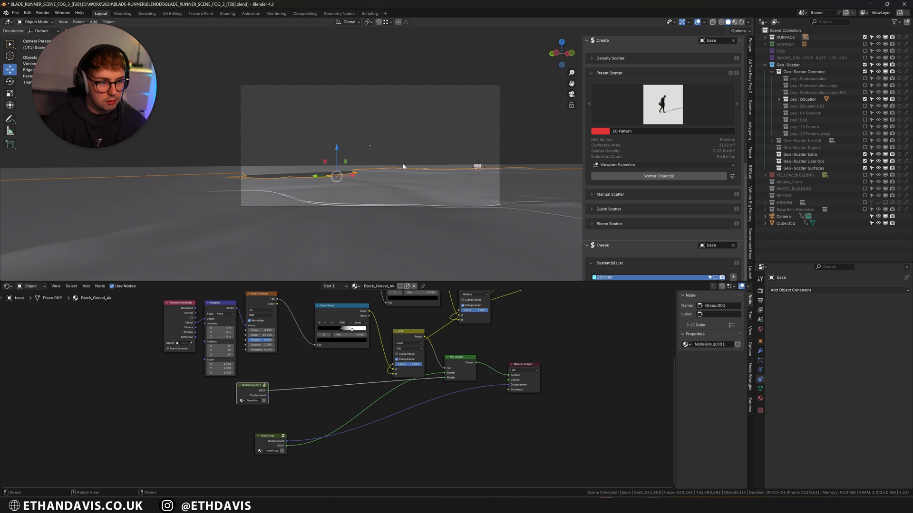
Step: View the base ground from outside the camera and bring up its mesh data with the vertex groups
middle_click_drag(404, 168, 384, 149)
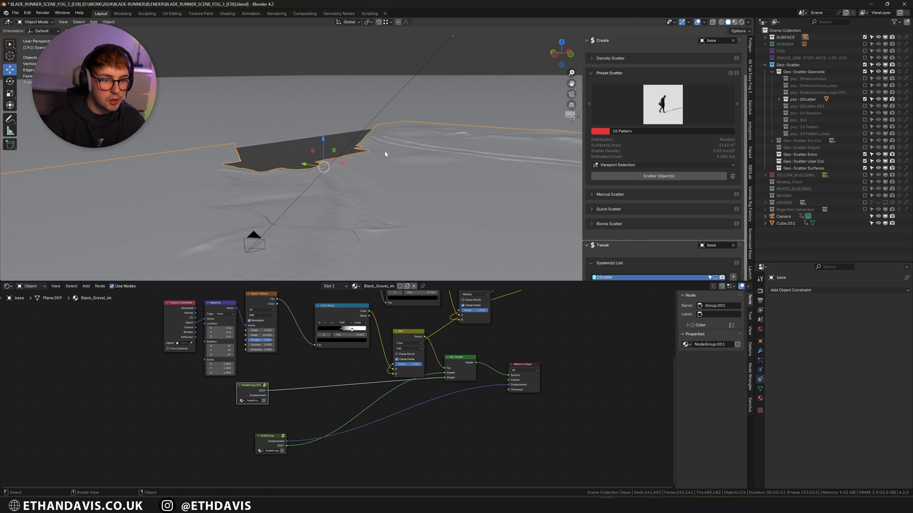
left_click(760, 361)
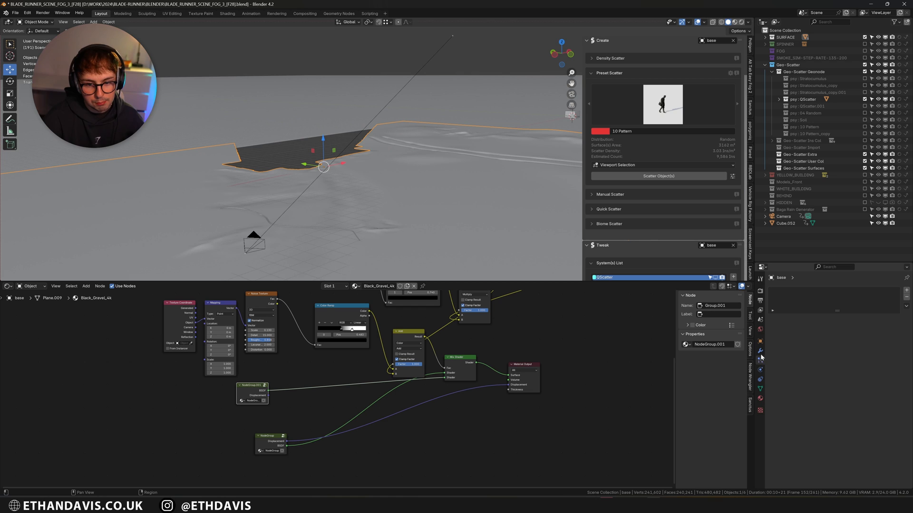
left_click(761, 342)
left_click(760, 390)
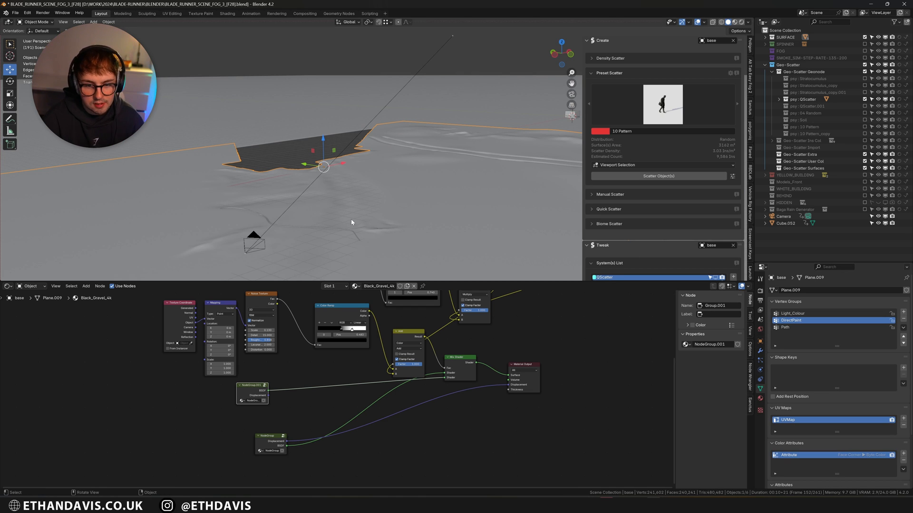
Step: Put the base ground in Vertex Paint and Weight Paint modes in turn, and examine the painted areas of the DirectPaint vertex group
left_click(36, 21)
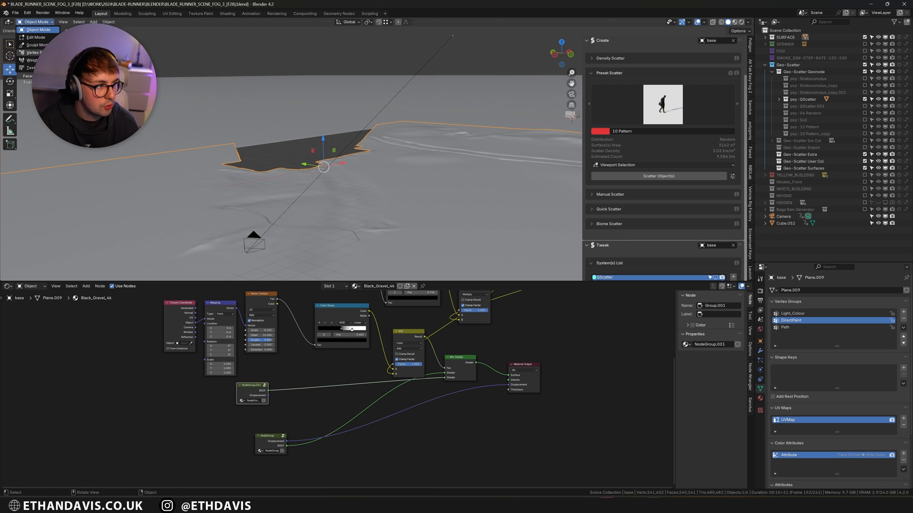
mouse_move(356, 185)
middle_mouse_down()
mouse_move(349, 219)
mouse_move(359, 172)
mouse_move(304, 231)
mouse_move(359, 201)
middle_mouse_up()
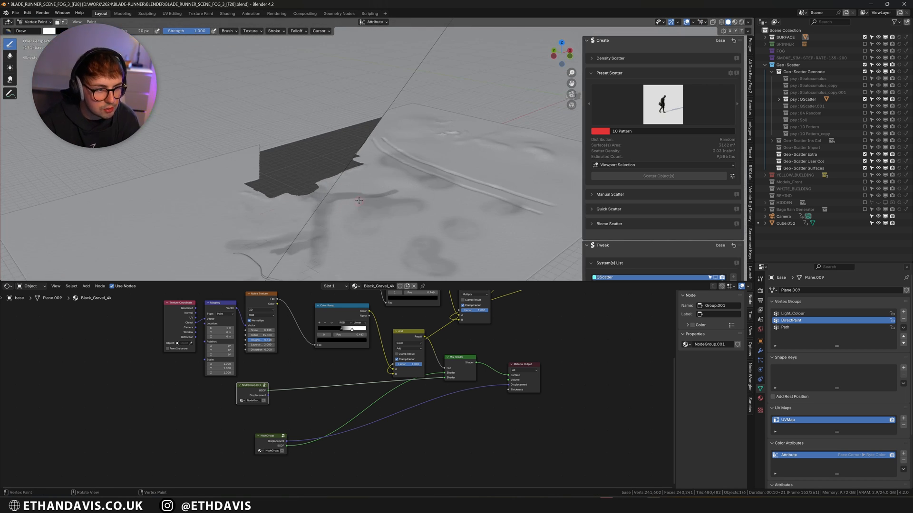
left_click(36, 22)
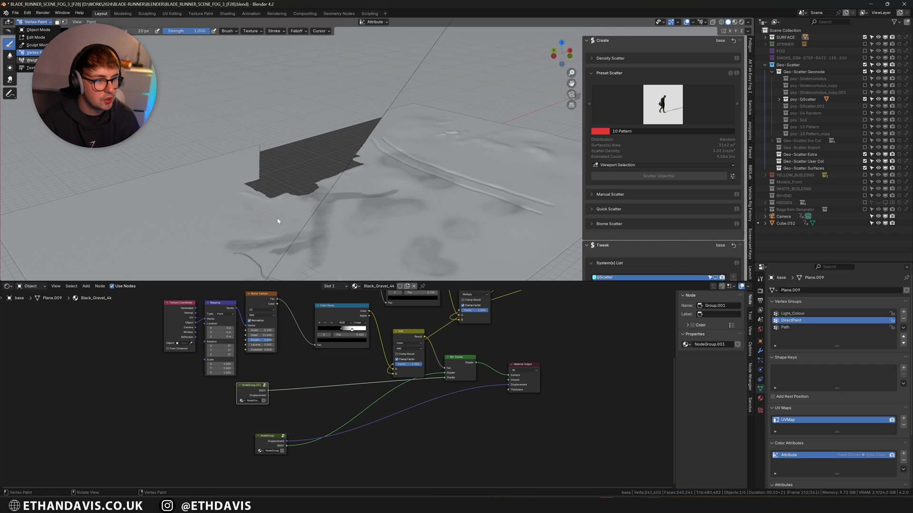
left_click(30, 60)
middle_click_drag(385, 243, 392, 239)
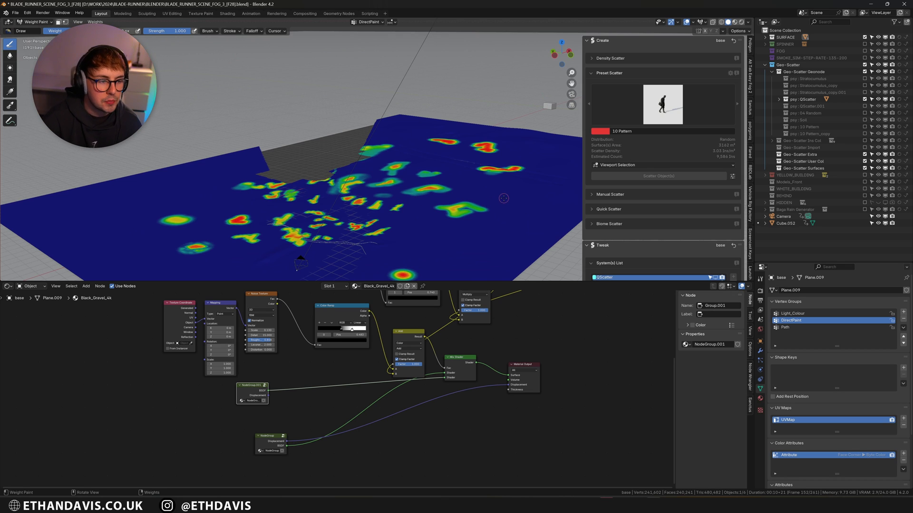
Step: Return the base ground to Vertex Paint mode and inspect its mounds and hollows
left_click(35, 21)
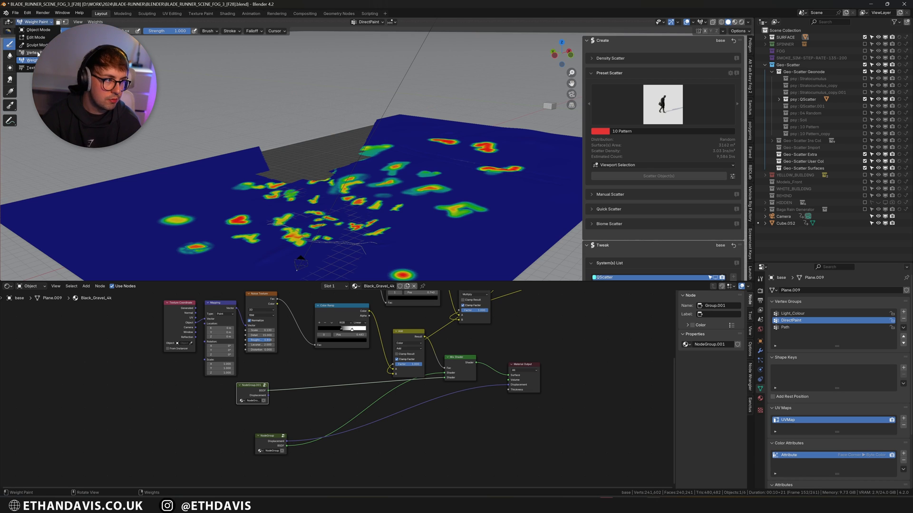
left_click(34, 52)
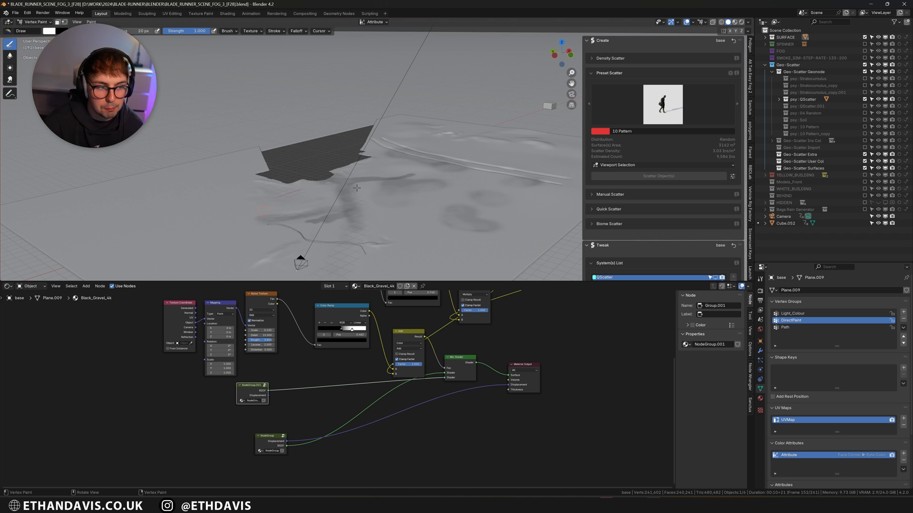
scroll(356, 188, "up", 2)
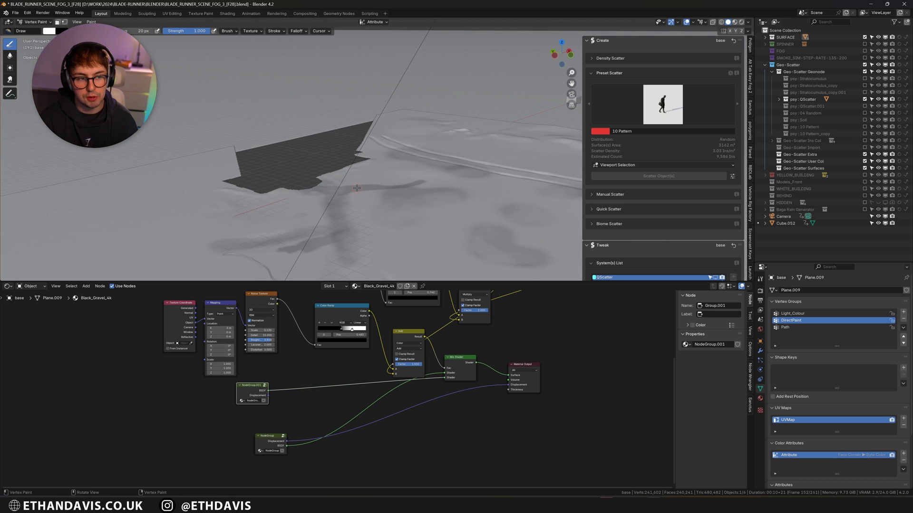
scroll(357, 187, "down", 2)
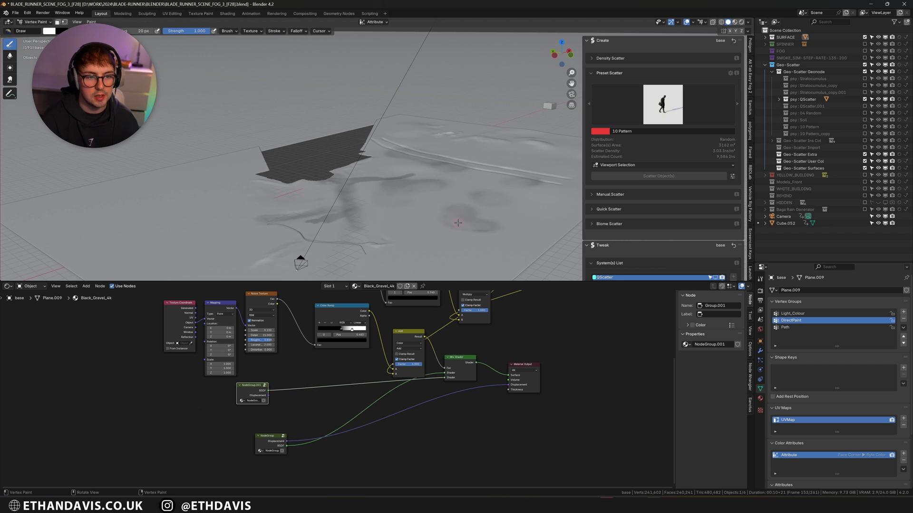
Step: Preview the base ground's gravel material in rendered shading, with and without overlays, and return the viewport to solid shading
key("z")
left_click(467, 189)
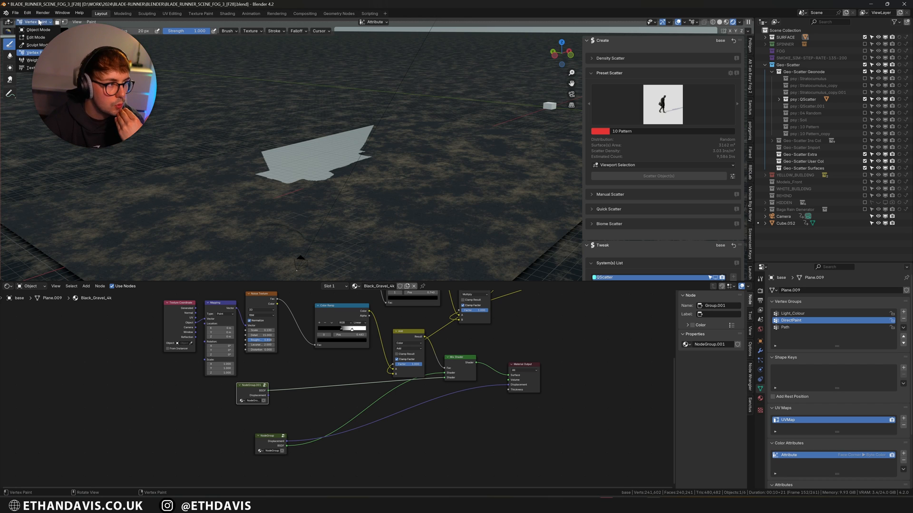
key("shift+alt+z")
key("shift+alt+z")
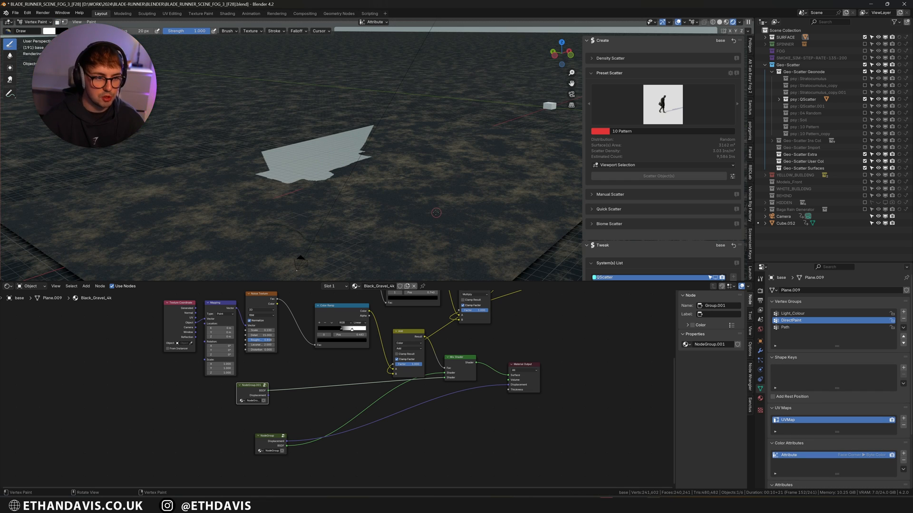
key("z")
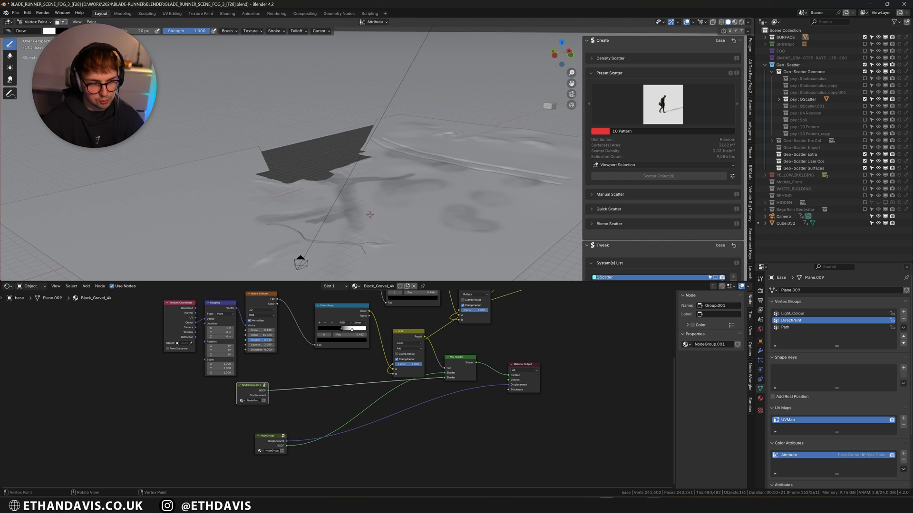
Step: Look through the camera, show the QScatter system and examine its stones across the foreground of the base ground
key("KP_0")
scroll(716, 237, "down", 3)
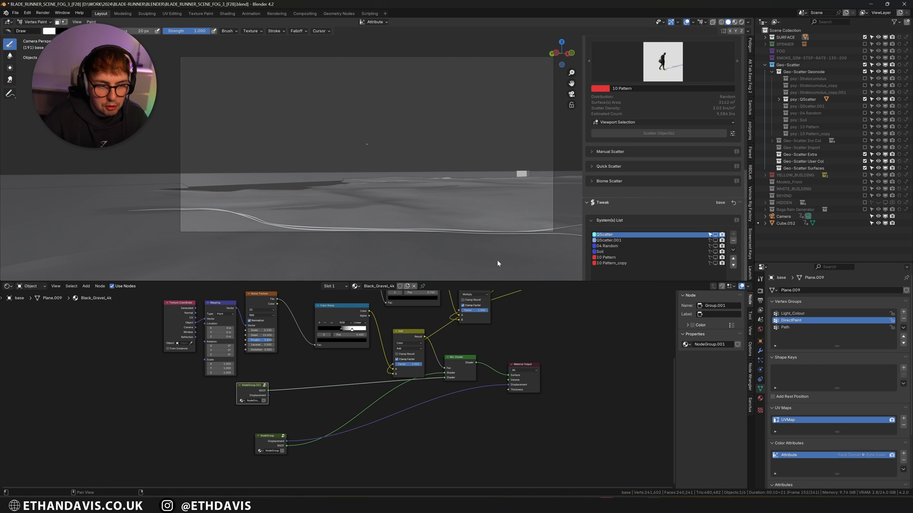
middle_click_drag(498, 263, 399, 216)
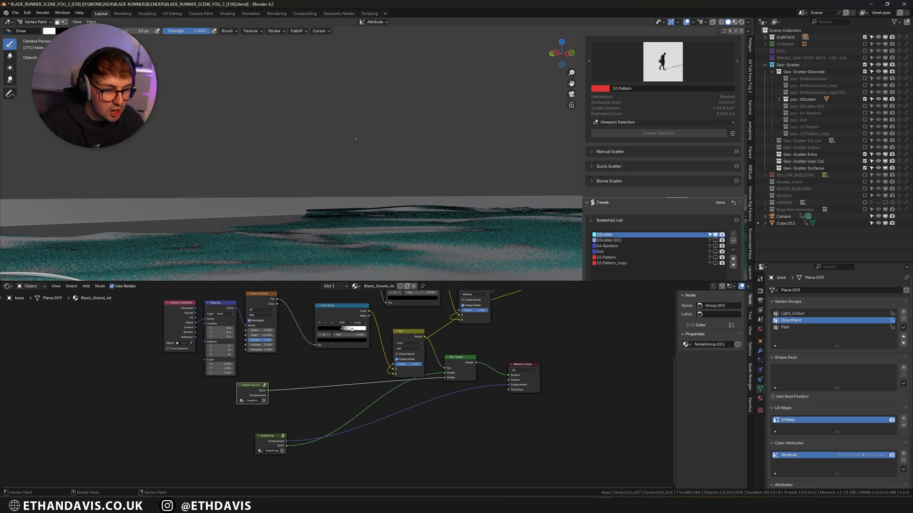
middle_click_drag(361, 239, 366, 128, "shift")
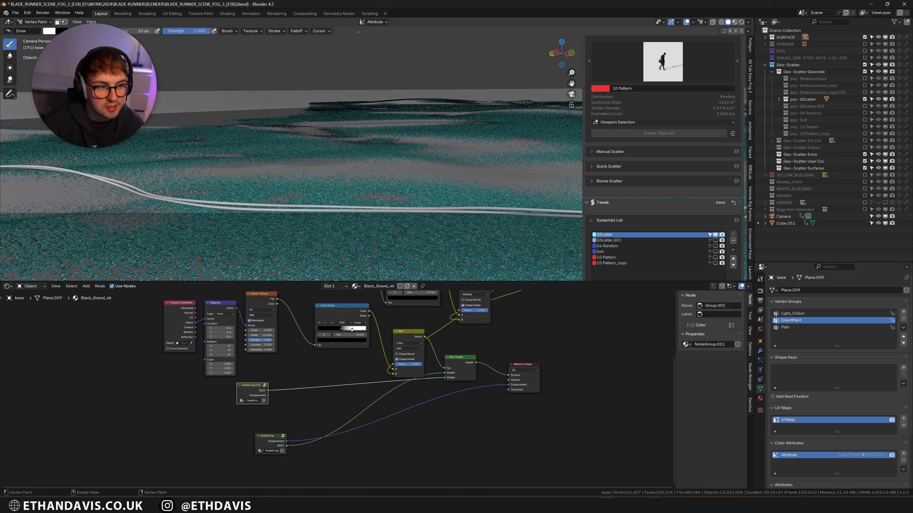
Step: Hide the QScatter system, check the distribution of QScatter.001 over the base ground, and hide that one as well
left_click(709, 234)
scroll(488, 155, "up", 2)
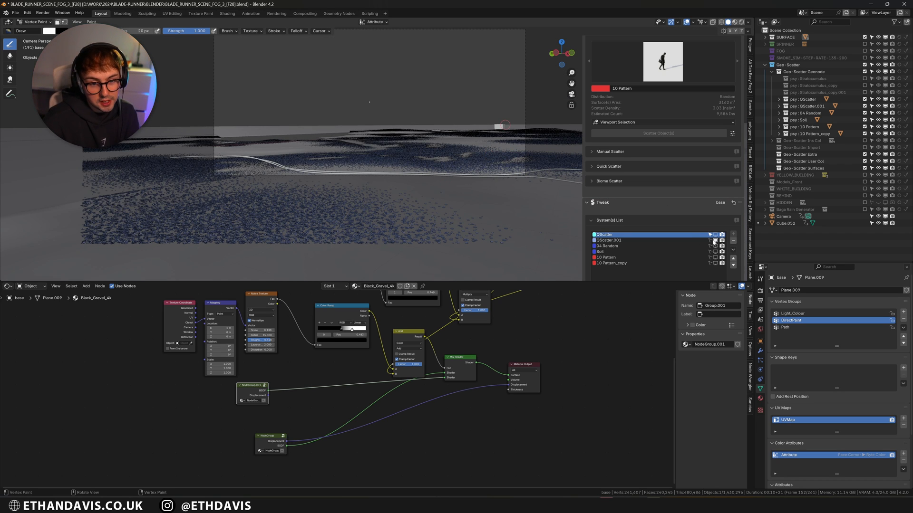
left_click(714, 247)
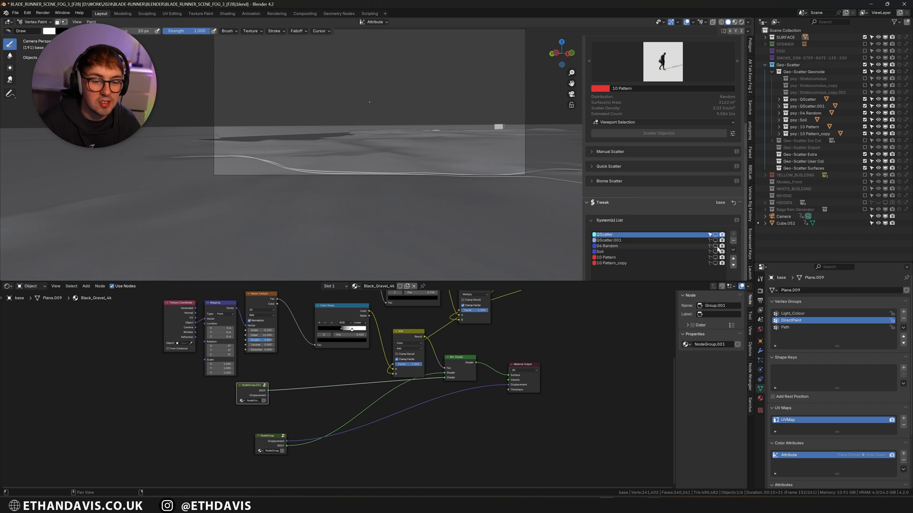
Step: Make the Soil system active, show it in the viewport and examine its particles up close on the ground
left_click(709, 252)
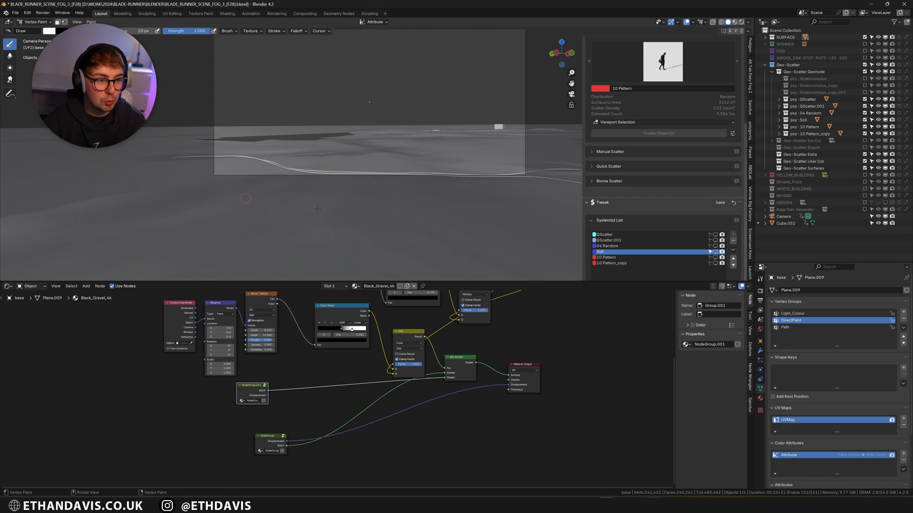
scroll(564, 147, "down", 2)
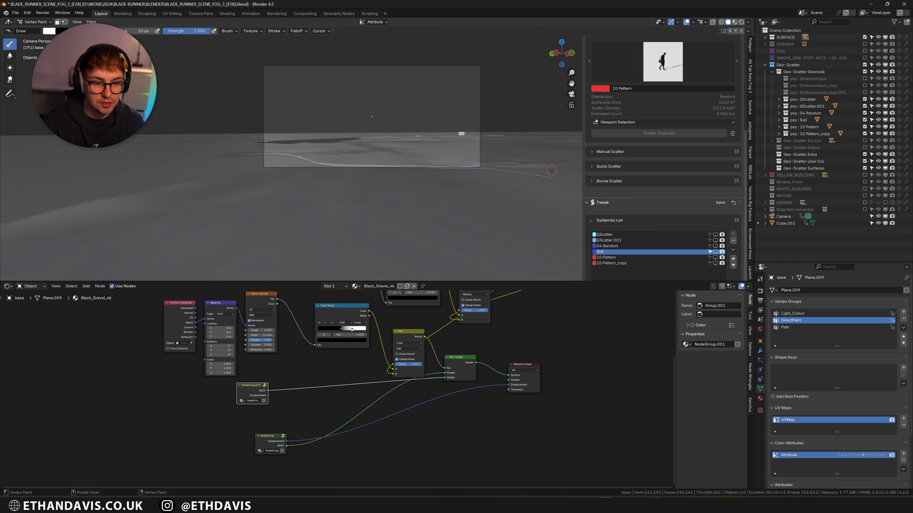
scroll(551, 170, "up", 1)
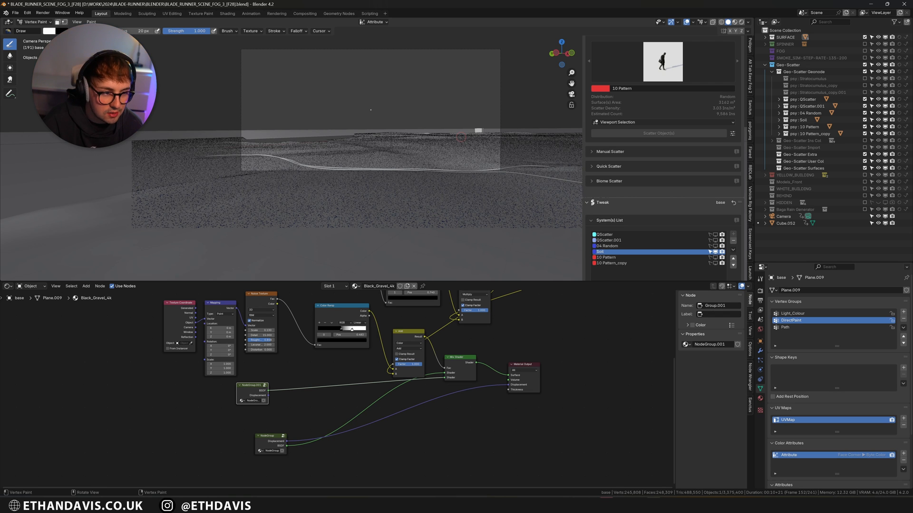
scroll(296, 188, "up", 5)
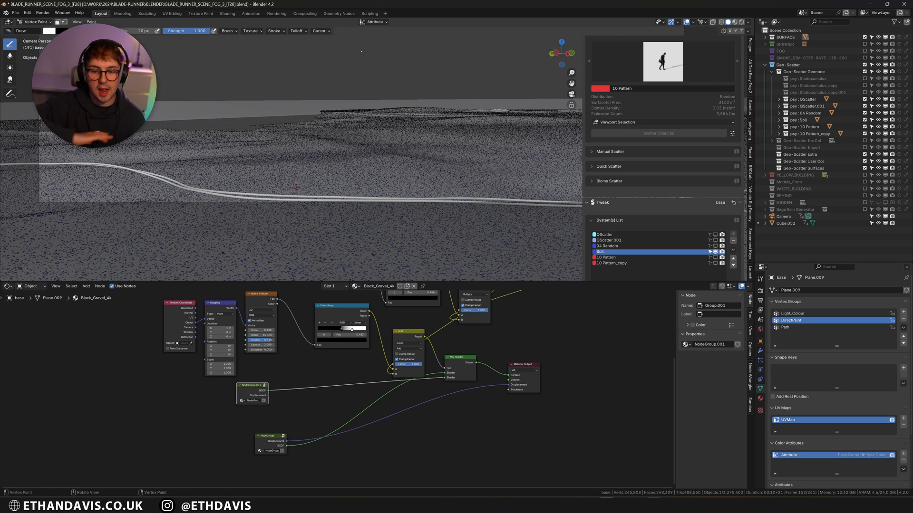
scroll(296, 187, "up", 4)
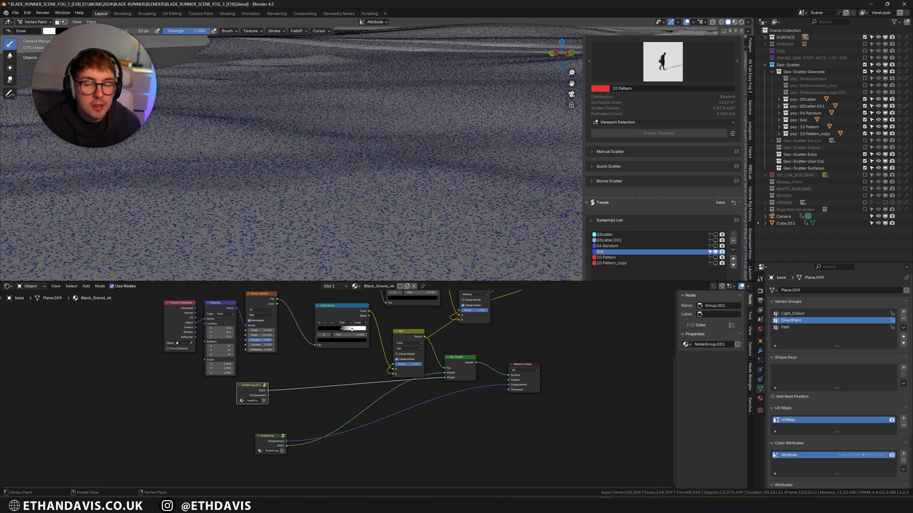
scroll(295, 177, "down", 3)
scroll(312, 150, "down", 2)
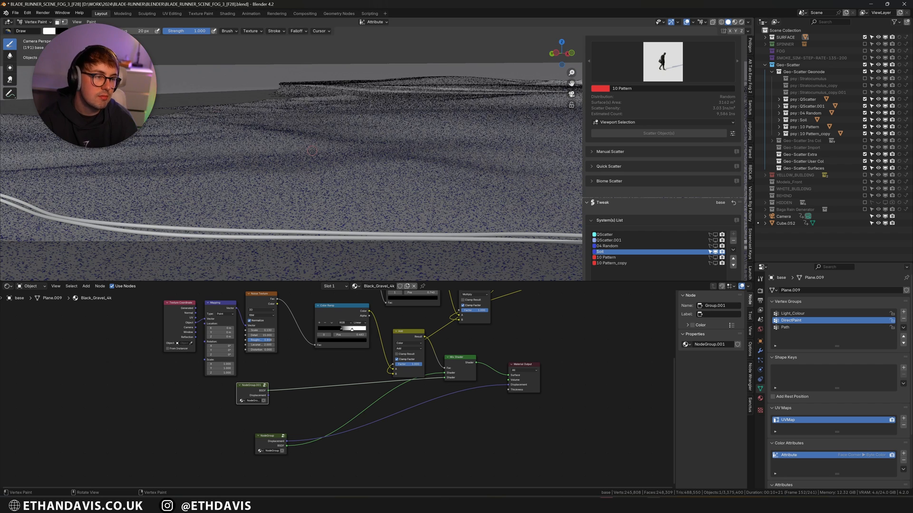
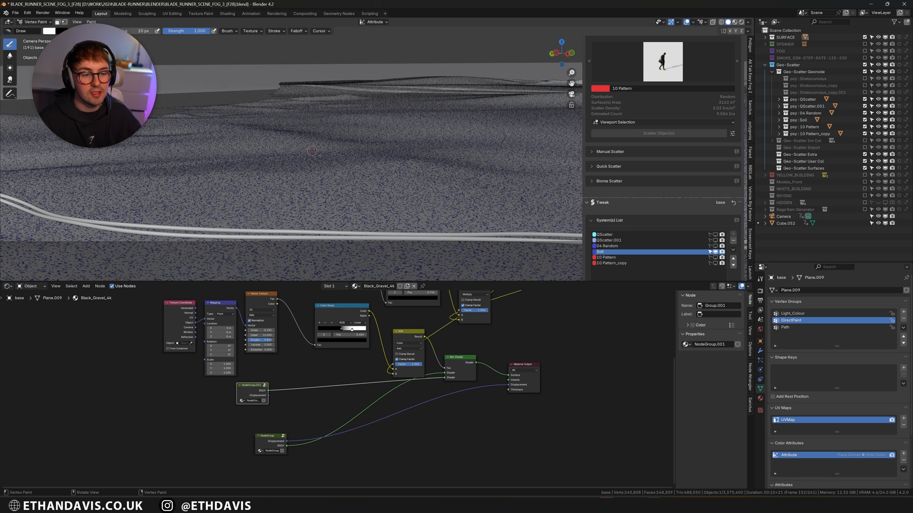
Step: Hide the Soil system and show QScatter.001 to examine its patches around the cables in the foreground
left_click(715, 252)
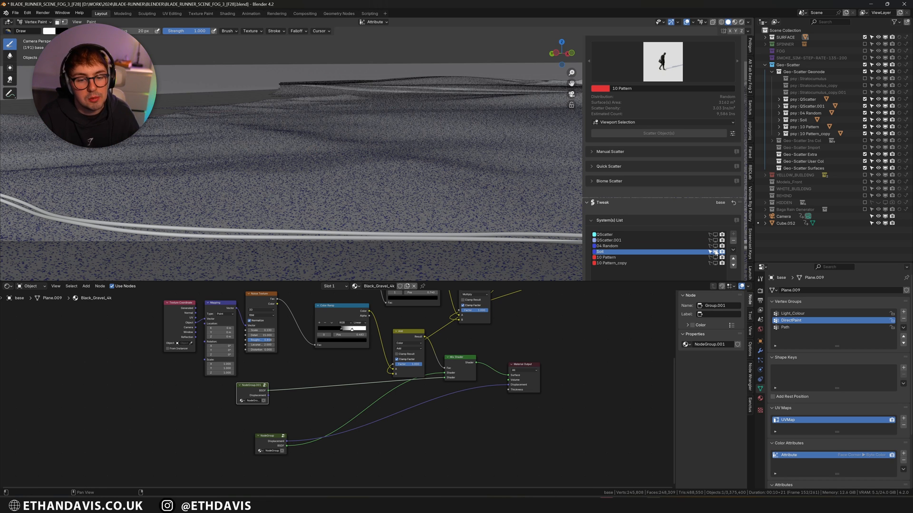
left_click(715, 240)
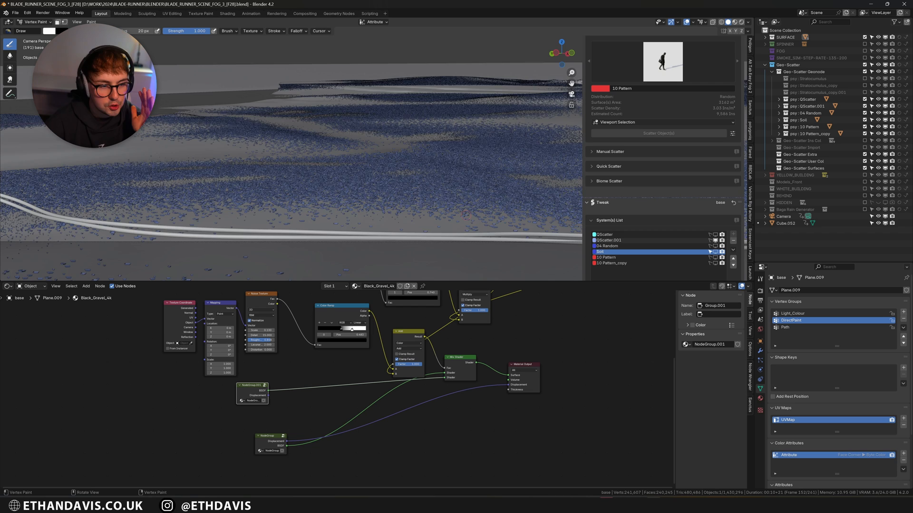
scroll(465, 215, "down", 1)
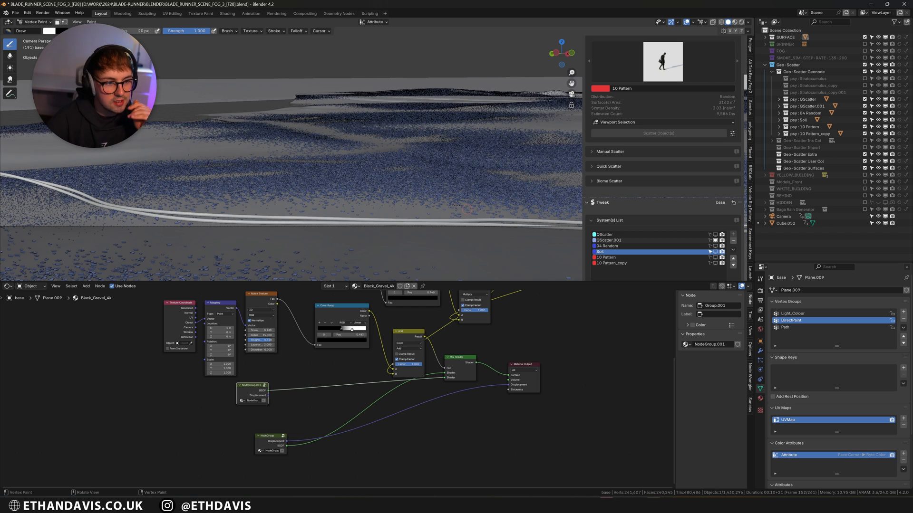
scroll(377, 233, "down", 2)
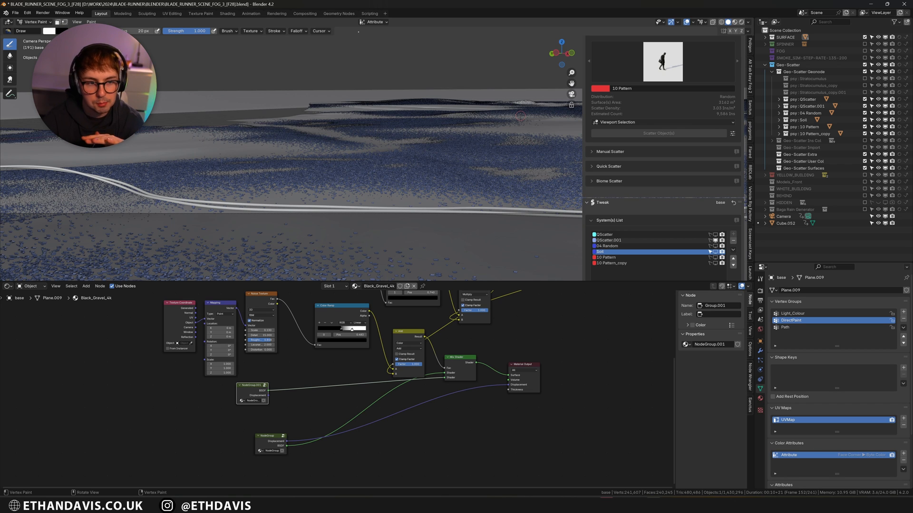
Step: Compare the coverage of the QScatter and 04 Random systems, leaving QScatter hidden and 04 Random shown in the viewport
left_click(716, 236)
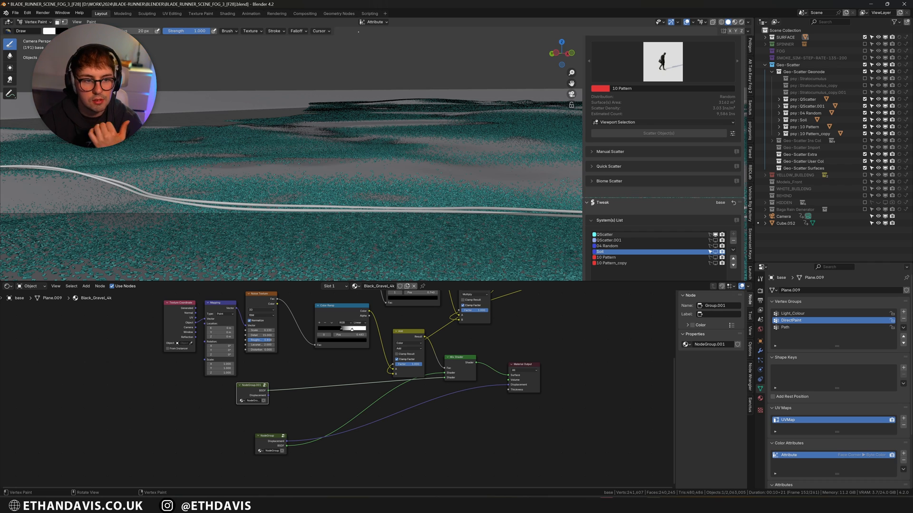
left_click(715, 235)
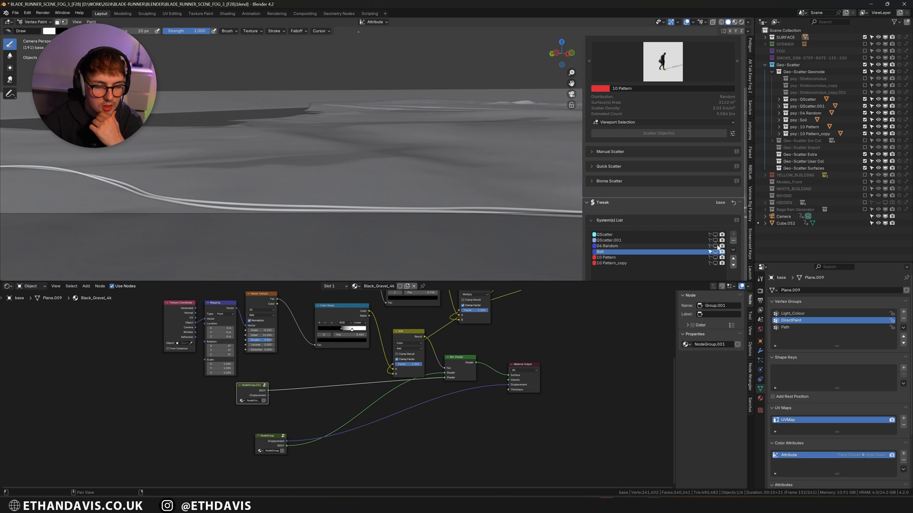
left_click(714, 252)
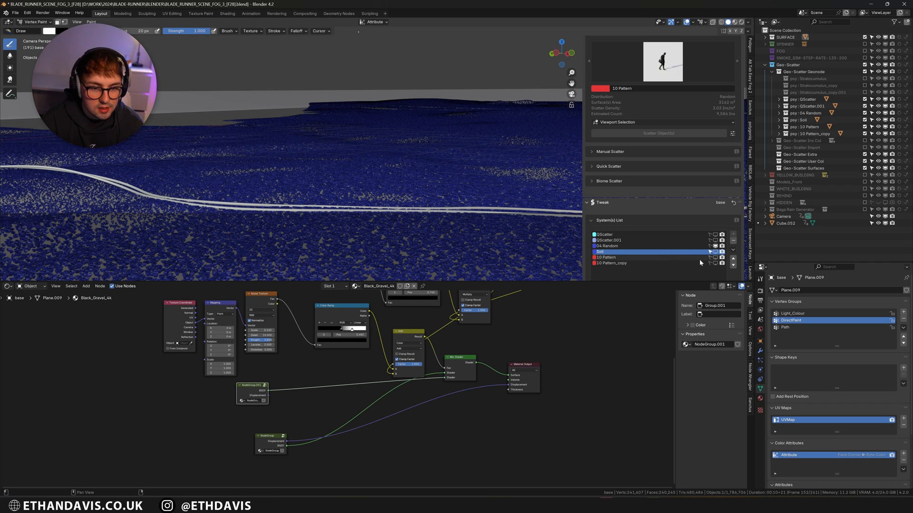
Step: Hide the 04 Random system, show 10 Pattern and examine how its stones spread over the ground from outside the camera
left_click(716, 248)
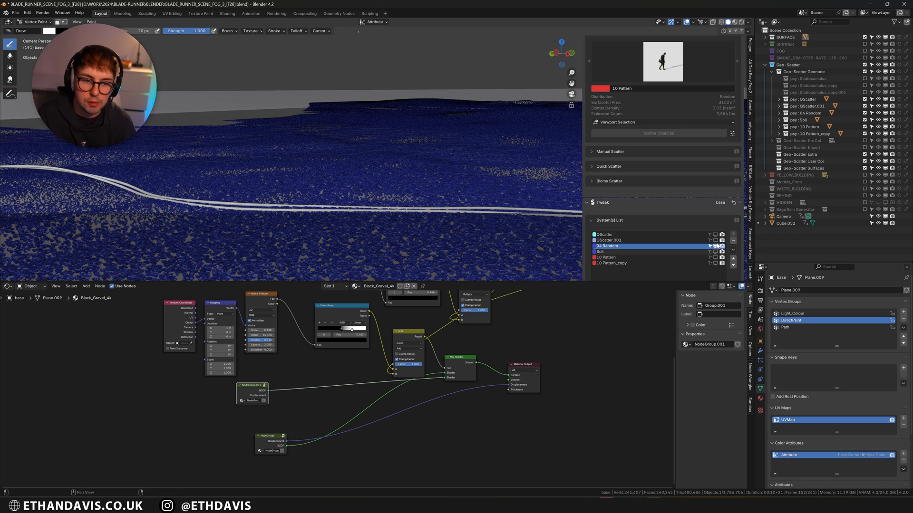
left_click(715, 246)
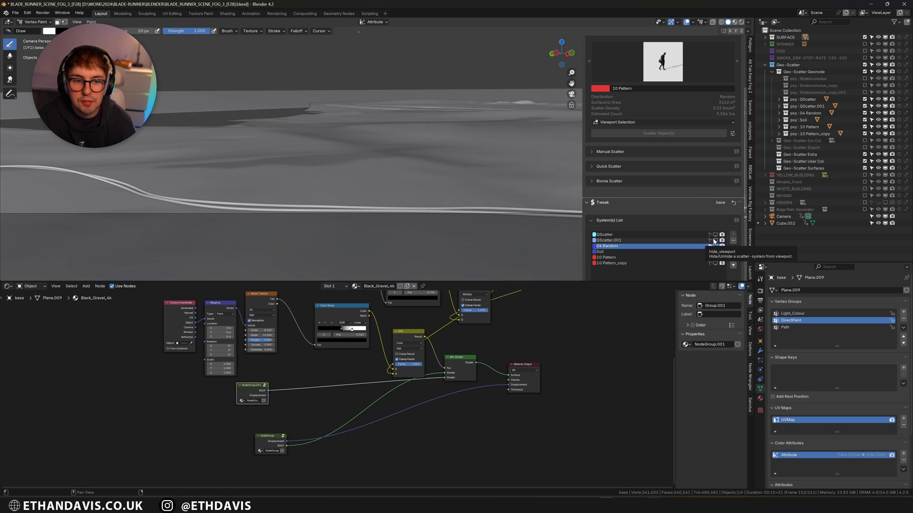
left_click(715, 257)
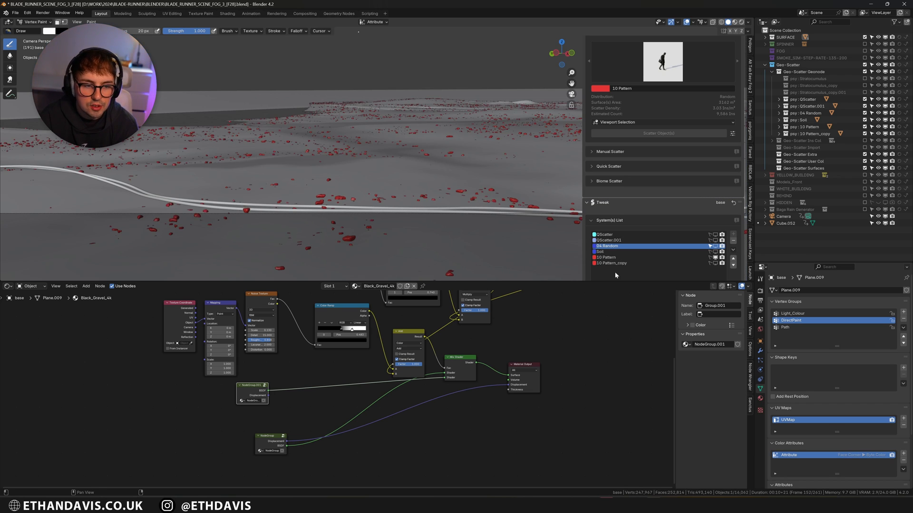
middle_click_drag(397, 176, 402, 143)
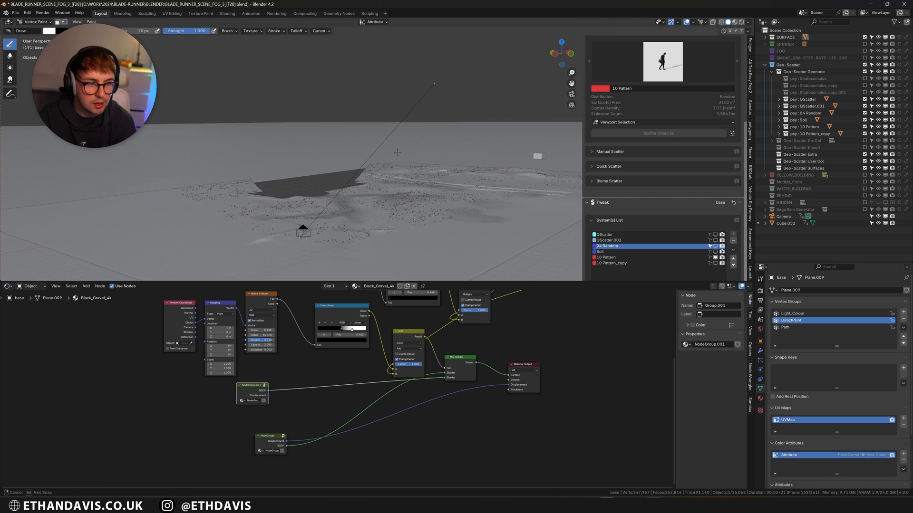
Step: Hide 10 Pattern to check 10 Pattern_copy through the camera, and show 10 Pattern again to compare both stone layers
left_click(715, 258)
key("KP_0")
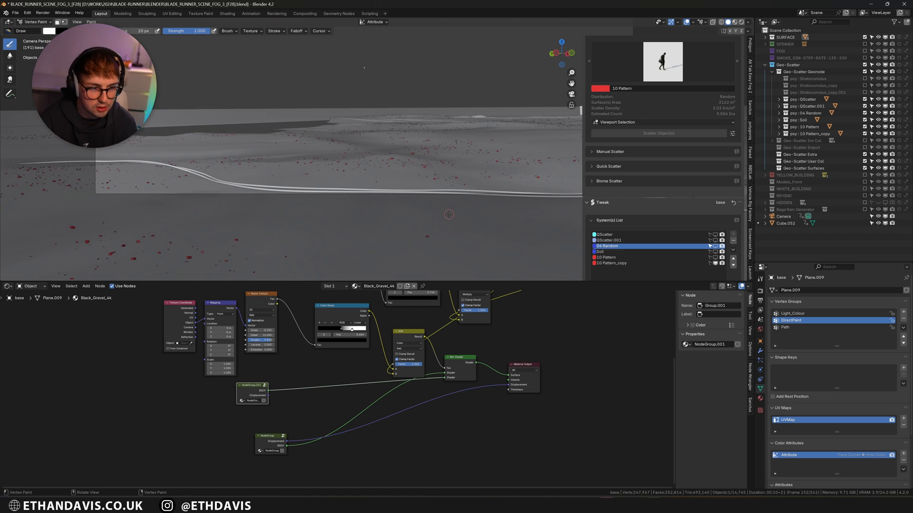
scroll(411, 183, "up", 2)
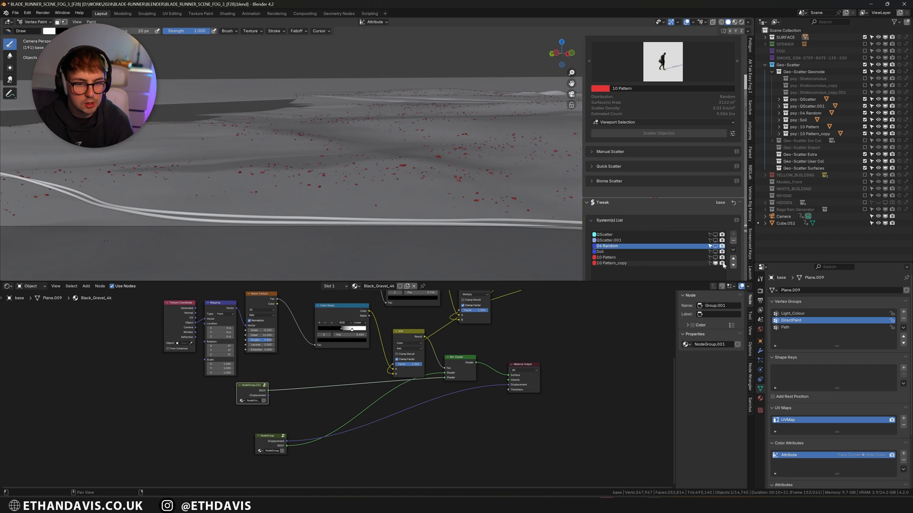
left_click(715, 258)
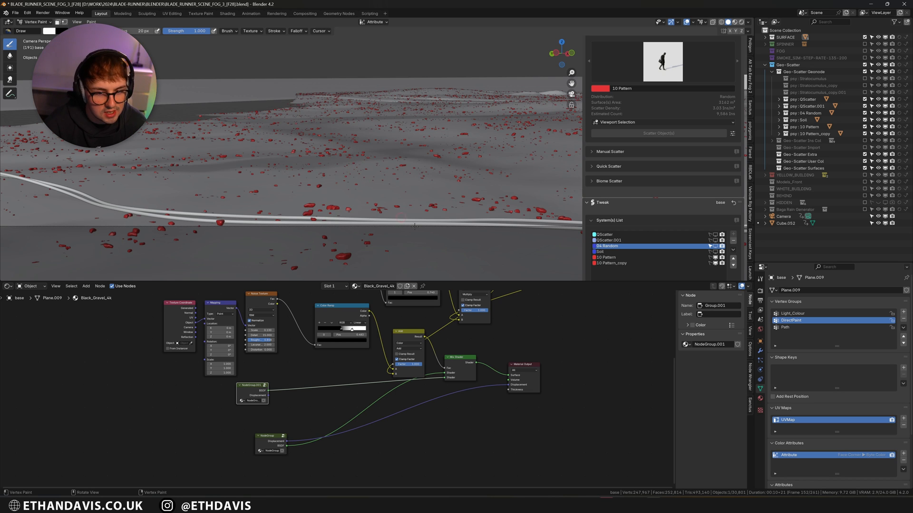
Step: Switch the viewport to rendered shading and examine how the pattern stones sit in the gravel ground
key("z")
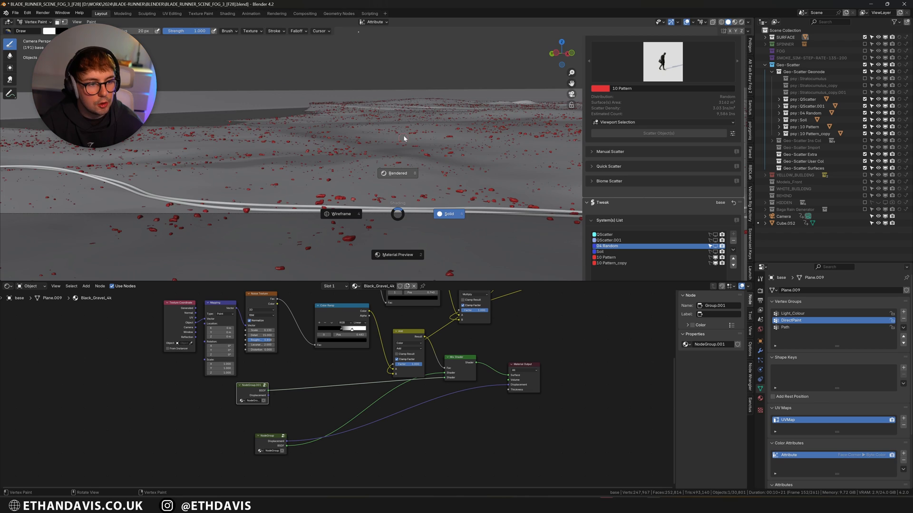
left_click(404, 138)
scroll(403, 136, "up", 5)
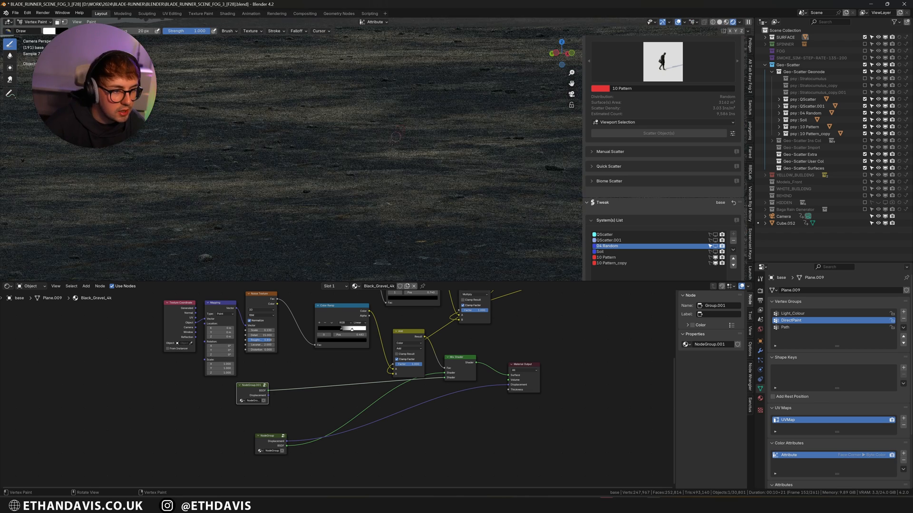
scroll(398, 146, "down", 3)
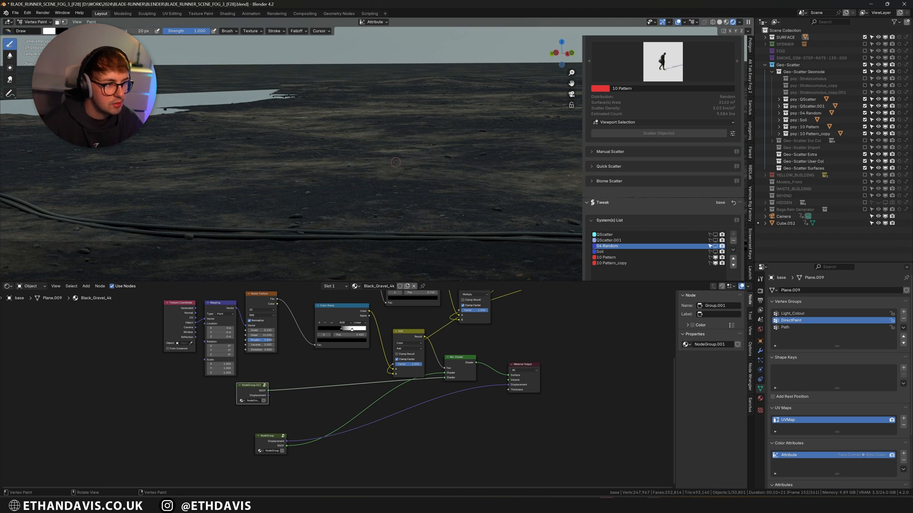
scroll(398, 159, "down", 2)
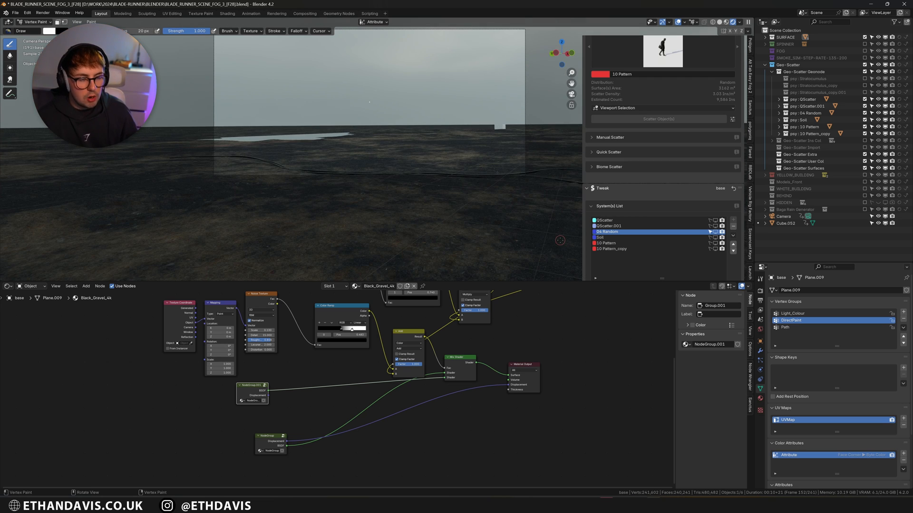
Step: Examine the Visibility and Display settings of the 04 Random system, including camera optimization and the placeholder display method
scroll(686, 227, "down", 1)
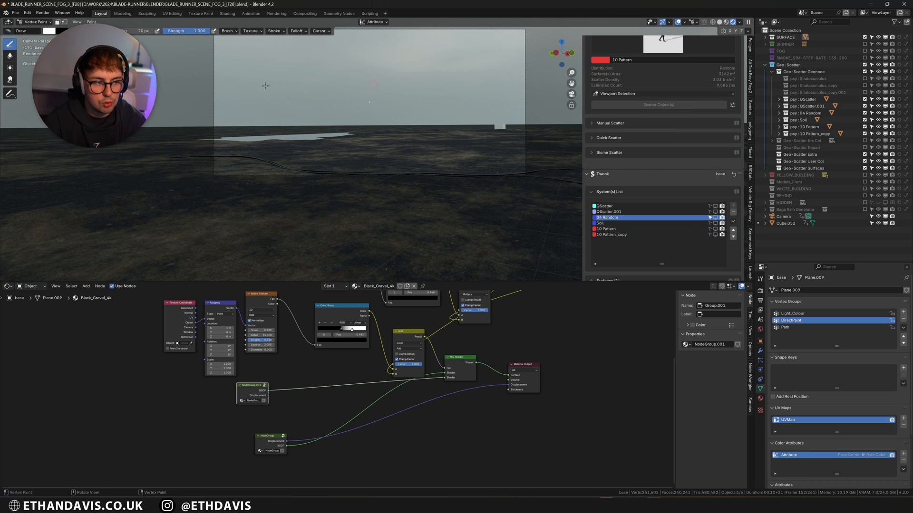
scroll(671, 235, "down", 10)
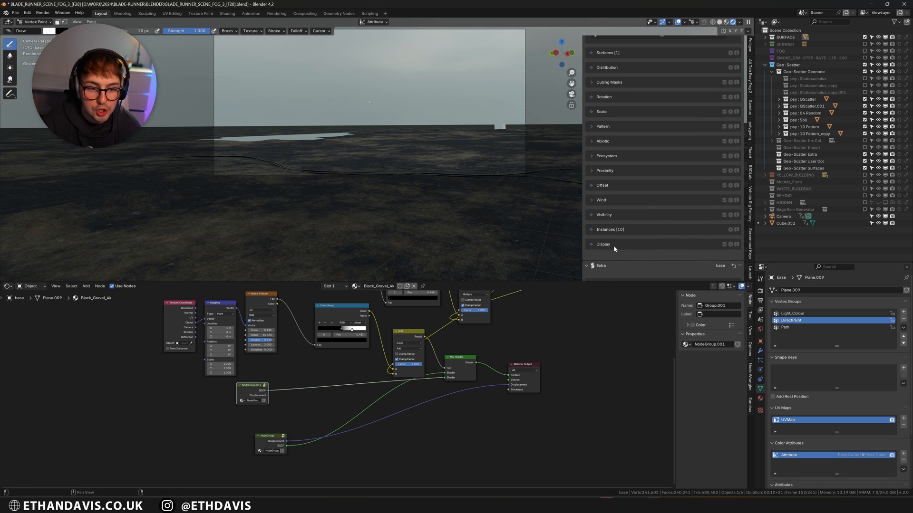
left_click(603, 216)
scroll(597, 216, "down", 3)
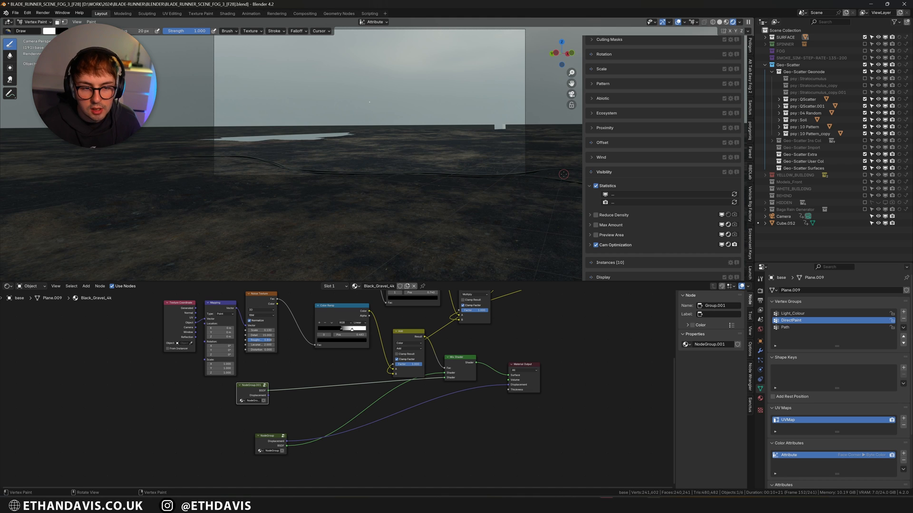
scroll(620, 182, "down", 1)
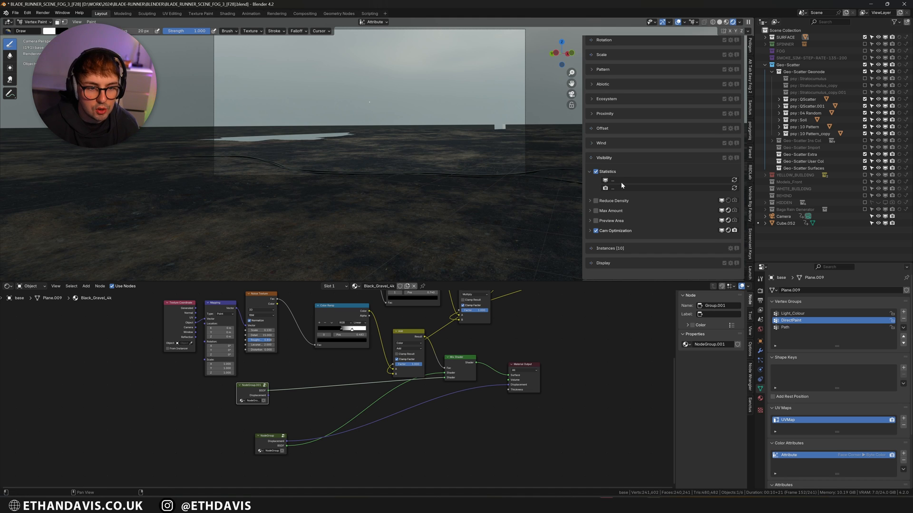
scroll(617, 176, "up", 1)
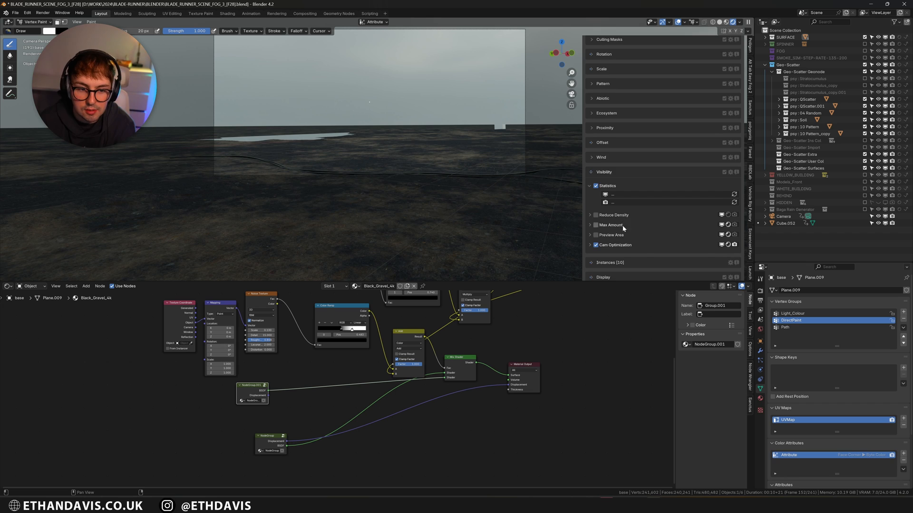
scroll(618, 214, "down", 2)
left_click(617, 249)
scroll(617, 246, "down", 3)
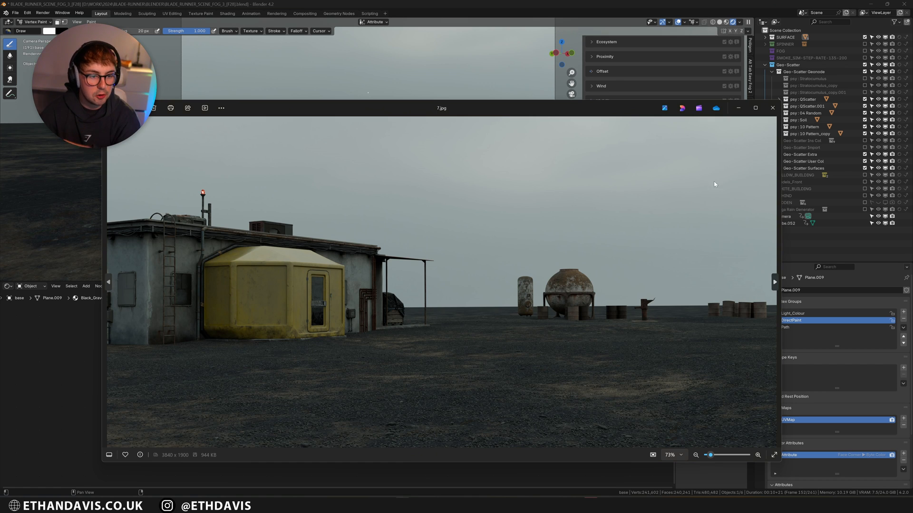
Step: Maximize the 7.jpg render and examine the gravel and lighter soil patches in front of the yellow building
left_click(755, 109)
scroll(475, 361, "up", 6)
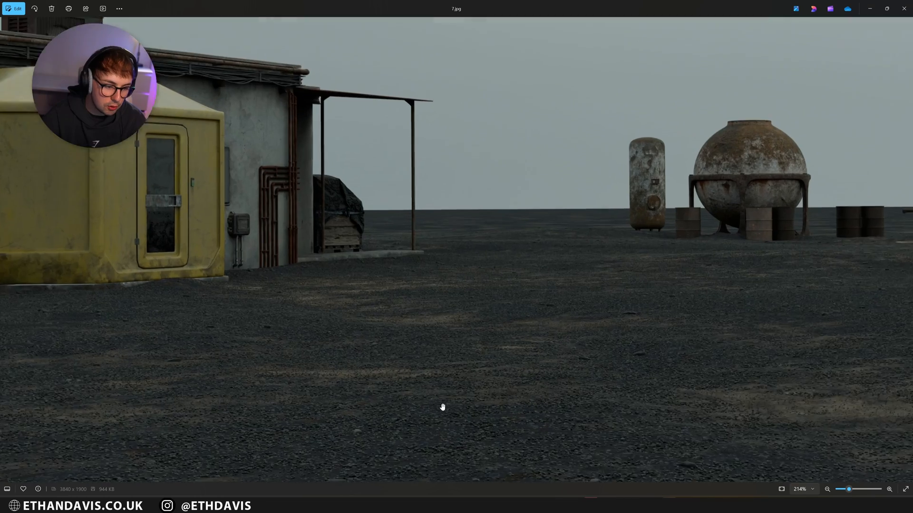
scroll(477, 321, "down", 6)
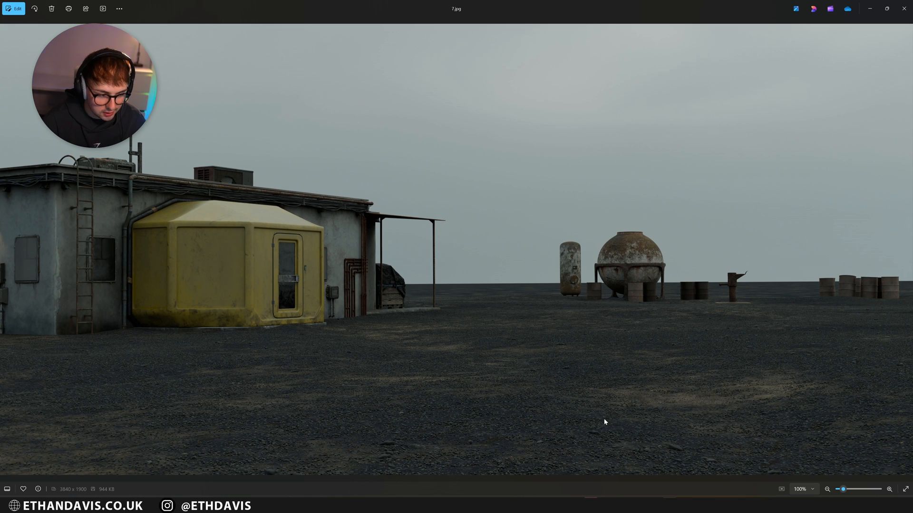
scroll(327, 437, "up", 4)
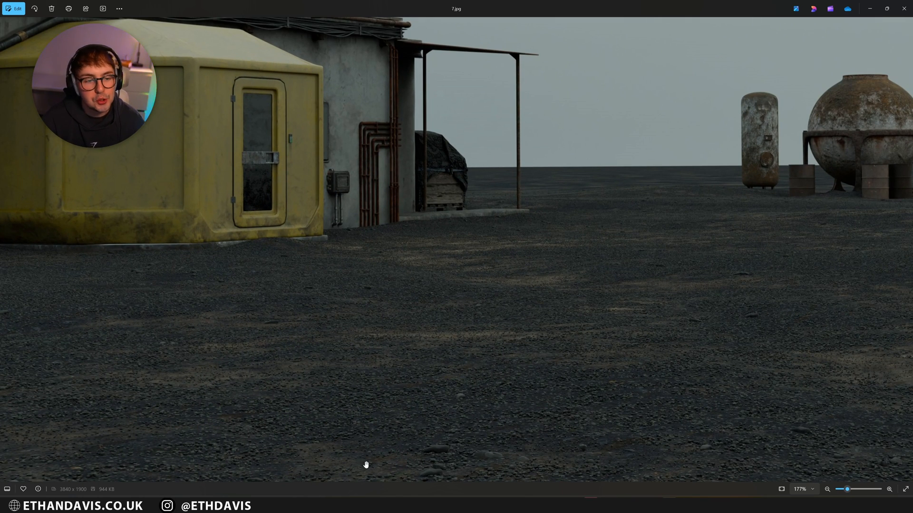
scroll(373, 414, "down", 4)
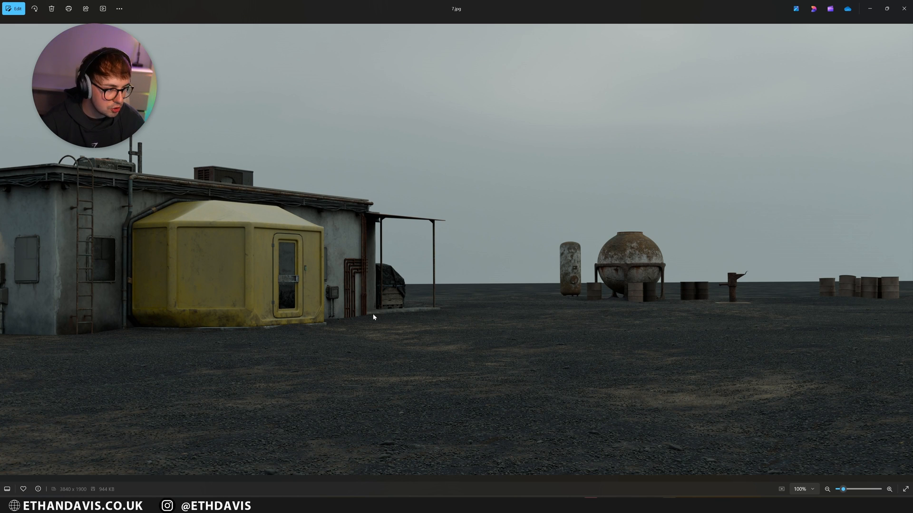
scroll(371, 304, "up", 2)
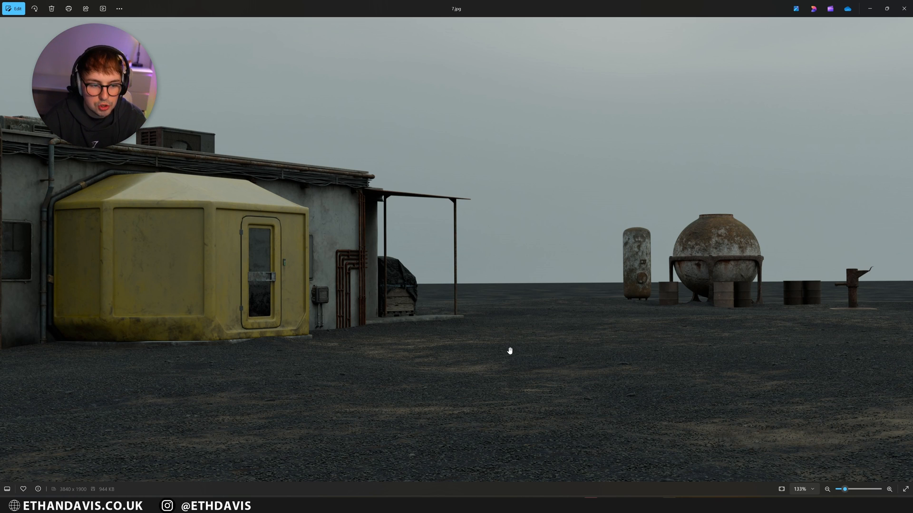
scroll(439, 365, "up", 2)
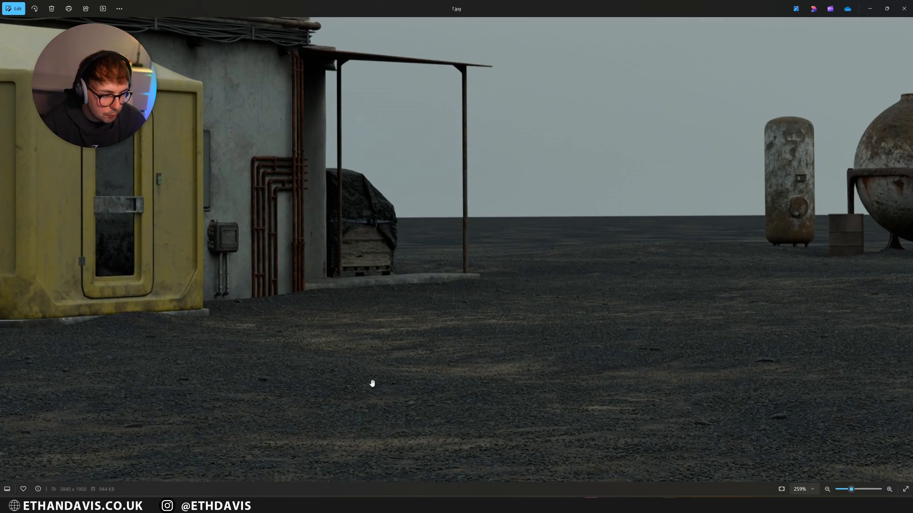
Step: Inspect the render's ground detail from the yellow building across to the rusty tanks and barrels
scroll(328, 402, "up", 1)
left_click_drag(323, 404, 632, 214)
scroll(565, 277, "down", 1)
scroll(571, 279, "down", 1)
scroll(606, 359, "down", 2)
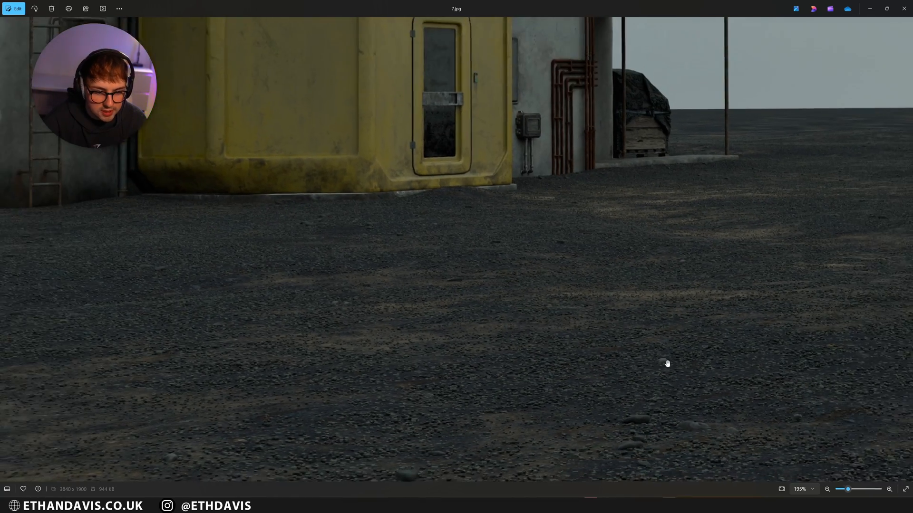
left_click_drag(735, 364, 352, 214)
scroll(780, 339, "down", 1)
left_click_drag(823, 342, 558, 269)
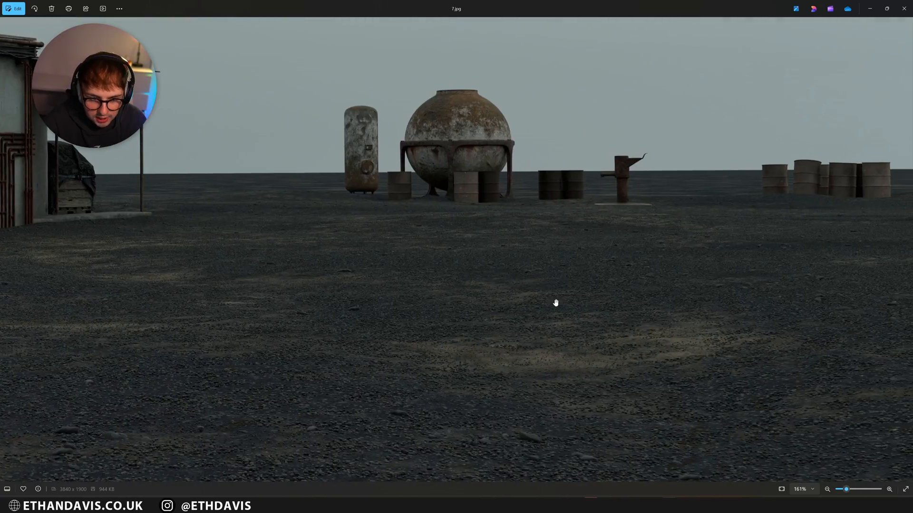
scroll(555, 305, "down", 3)
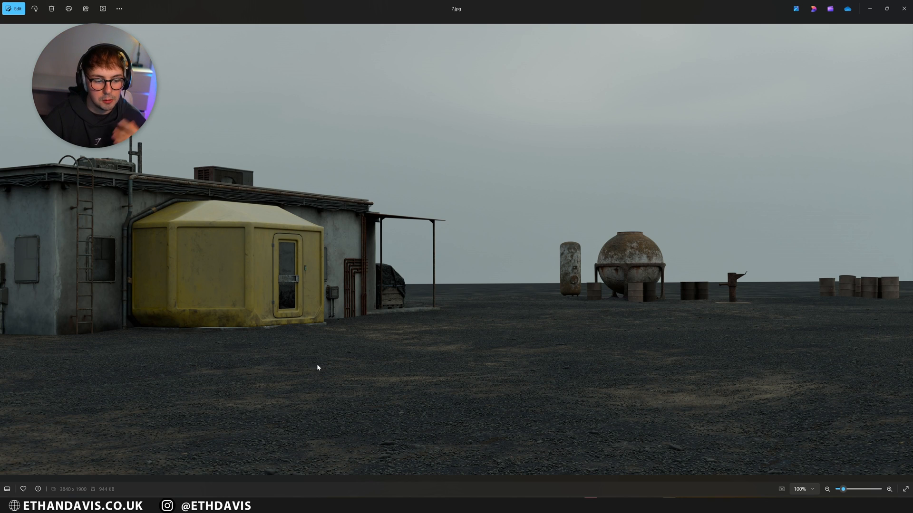
Step: Examine the small and large foreground stones in the render up close and return to the full image
scroll(290, 402, "up", 6)
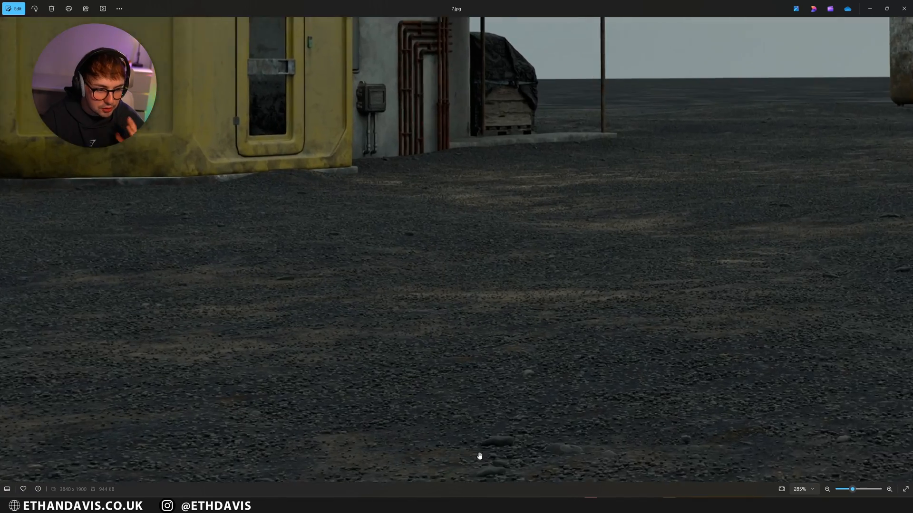
scroll(479, 456, "up", 2)
scroll(532, 377, "down", 3)
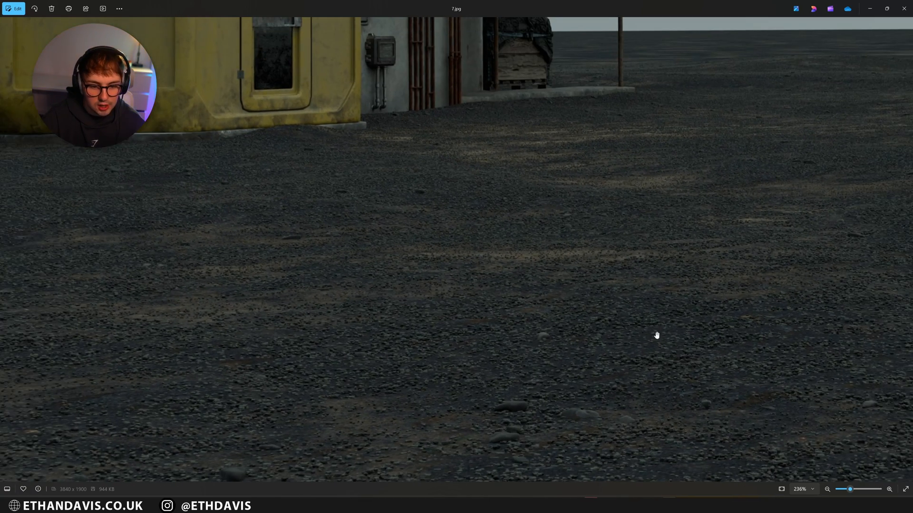
left_click_drag(656, 335, 514, 212)
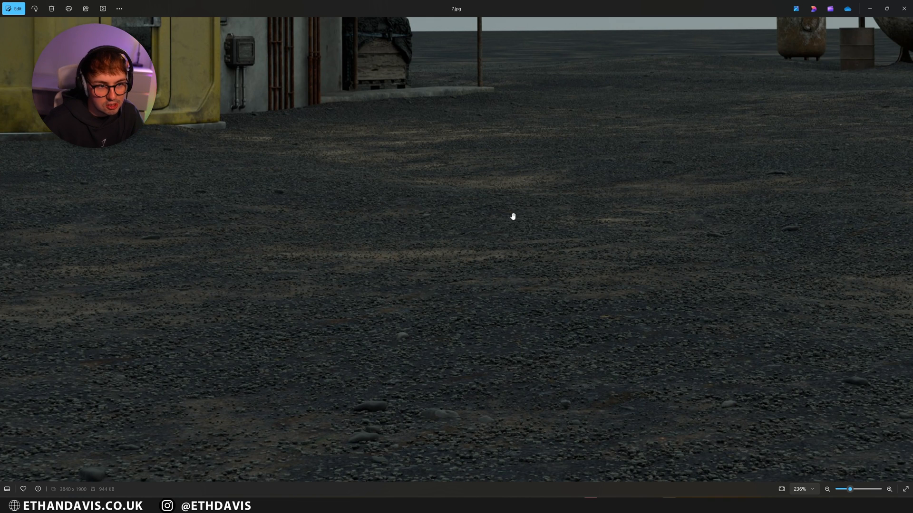
scroll(513, 216, "down", 6)
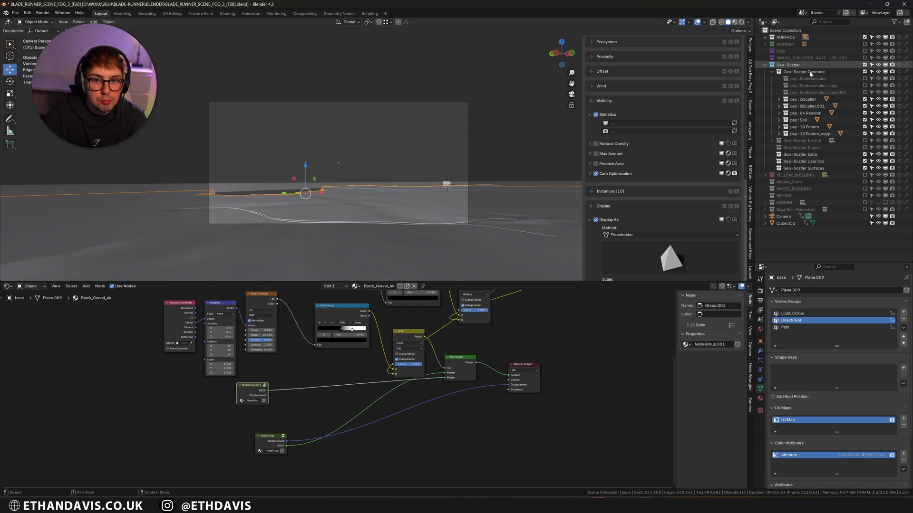
Step: Exclude the Geo-Scatter collection from the view layer, collapse it and enable the BEHIND collection
left_click(863, 65)
left_click(766, 65)
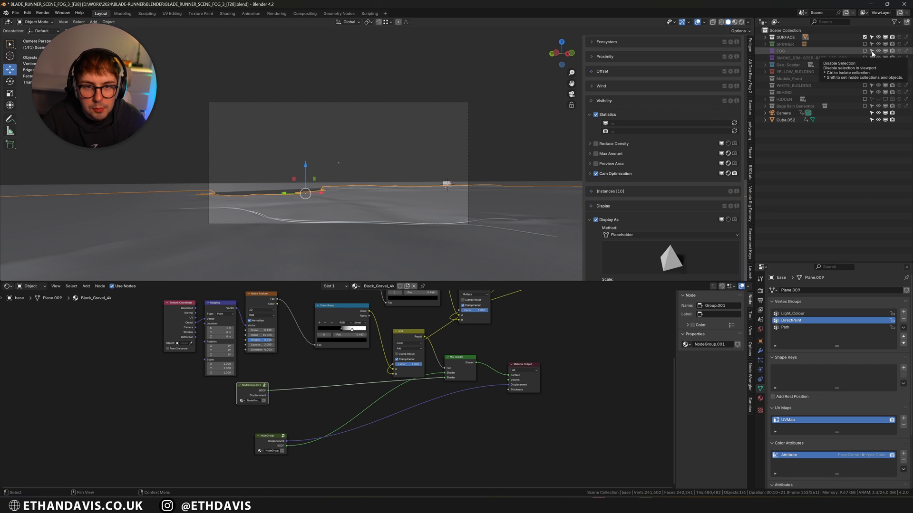
left_click(865, 93)
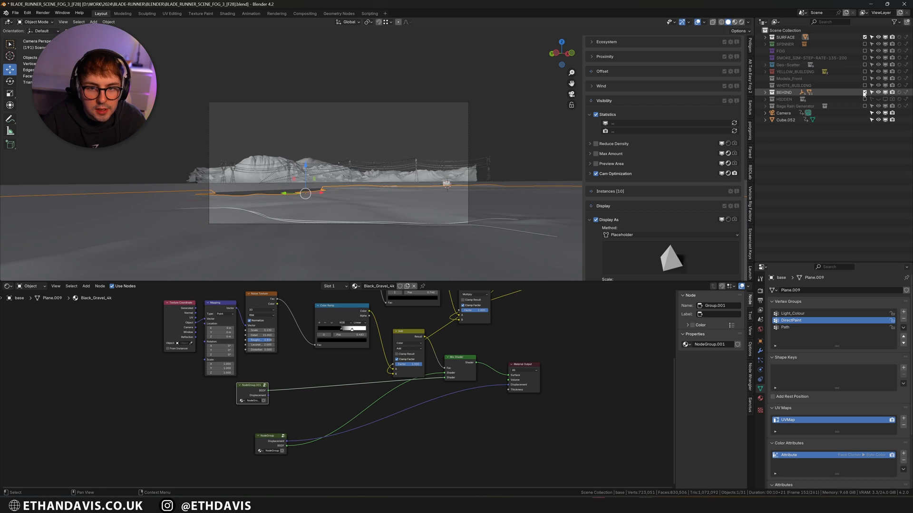
Step: Select the mountain_ring object behind the power lines to bring up its material nodes
scroll(389, 192, "up", 3)
middle_click_drag(389, 191, 359, 192)
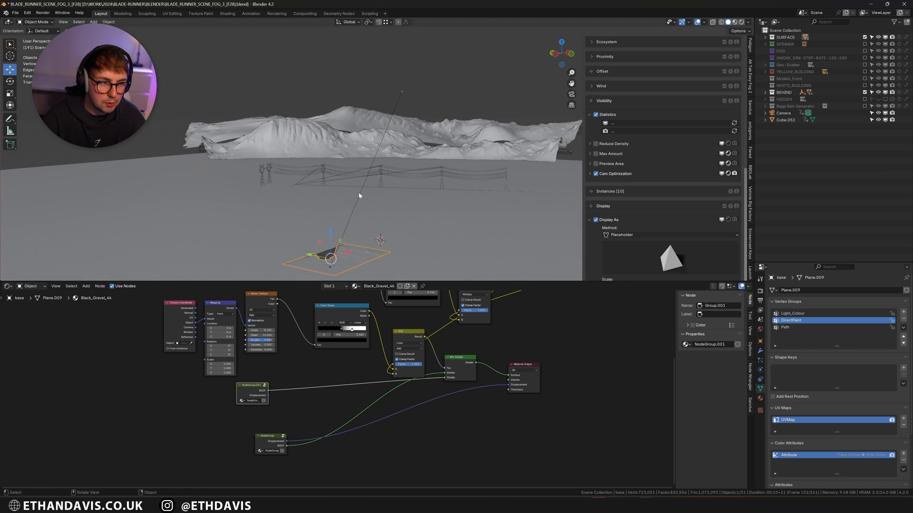
left_click(364, 150)
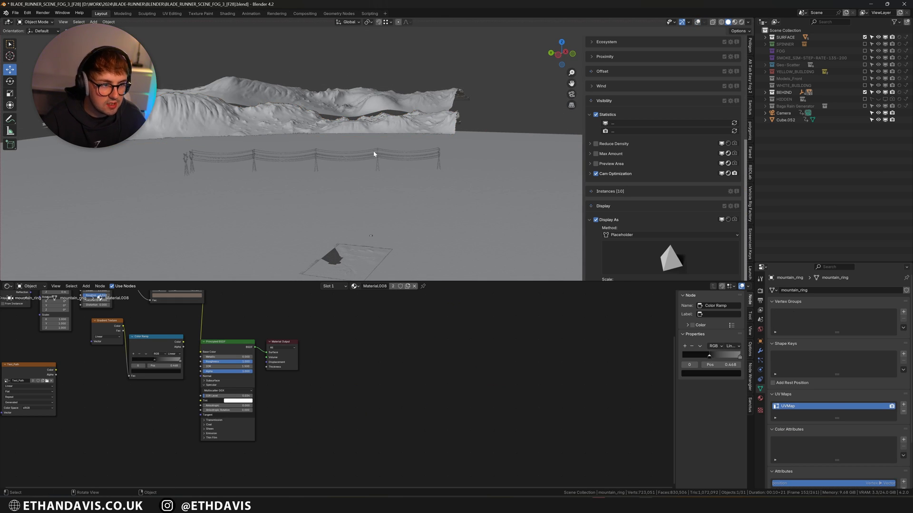
scroll(373, 157, "up", 2)
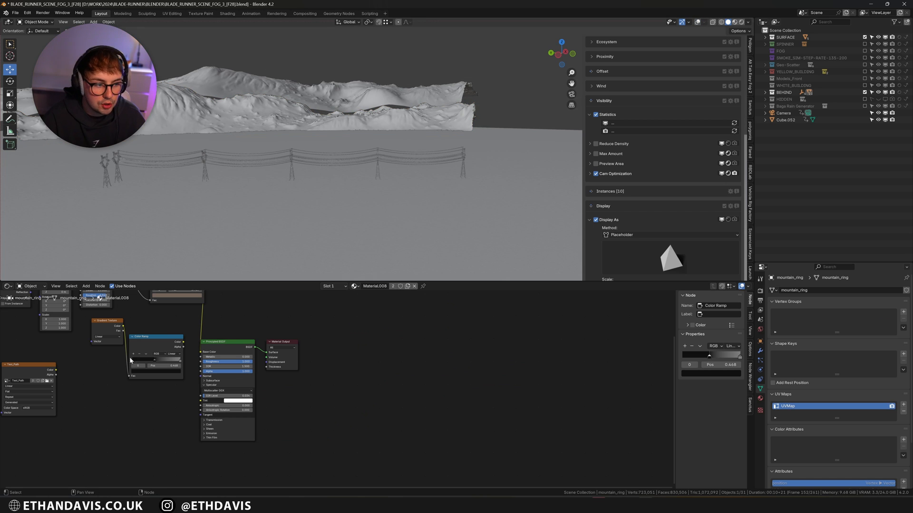
Step: Examine the mountain_ring material's node tree, from the texture and color ramp nodes to the Principled BSDF
middle_click_drag(129, 357, 278, 402)
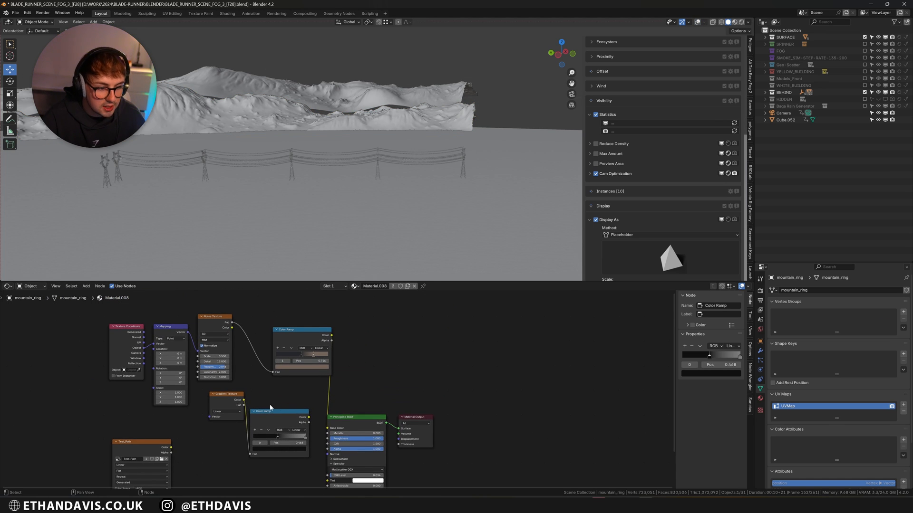
scroll(277, 402, "down", 2)
middle_click_drag(284, 208, 298, 192, "shift")
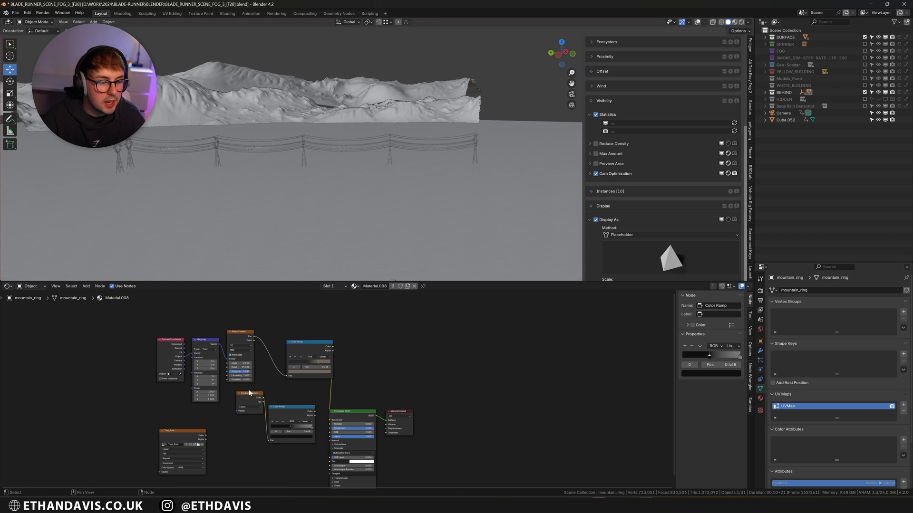
left_click(327, 122)
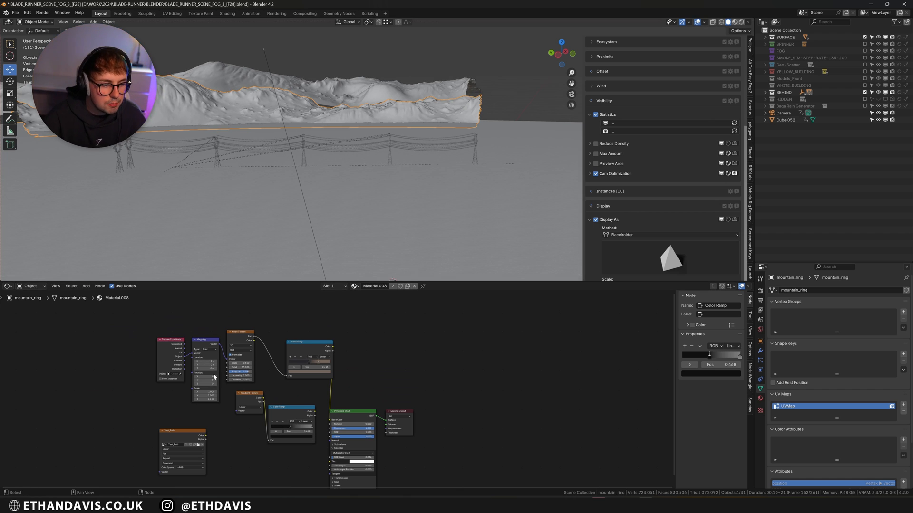
Step: Select the power line's middle cable span and switch the viewport to rendered shading
scroll(326, 162, "up", 2)
left_click(304, 145)
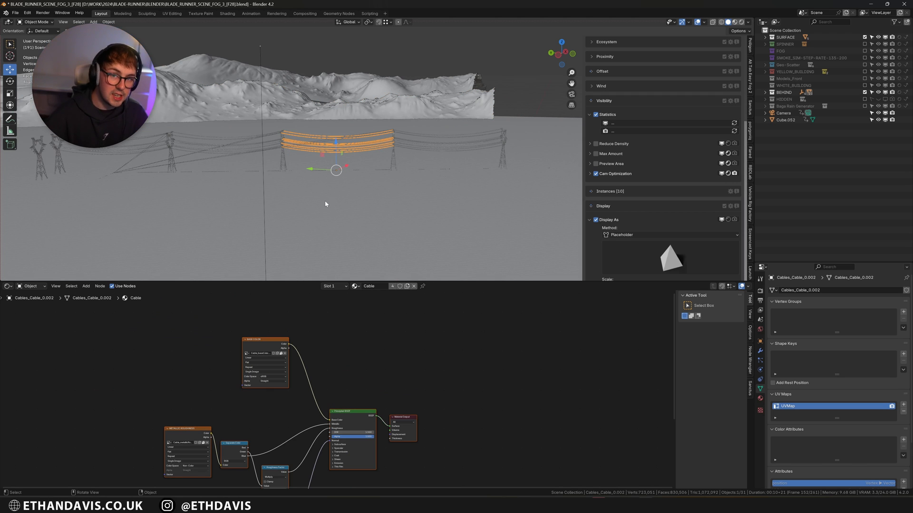
key("z")
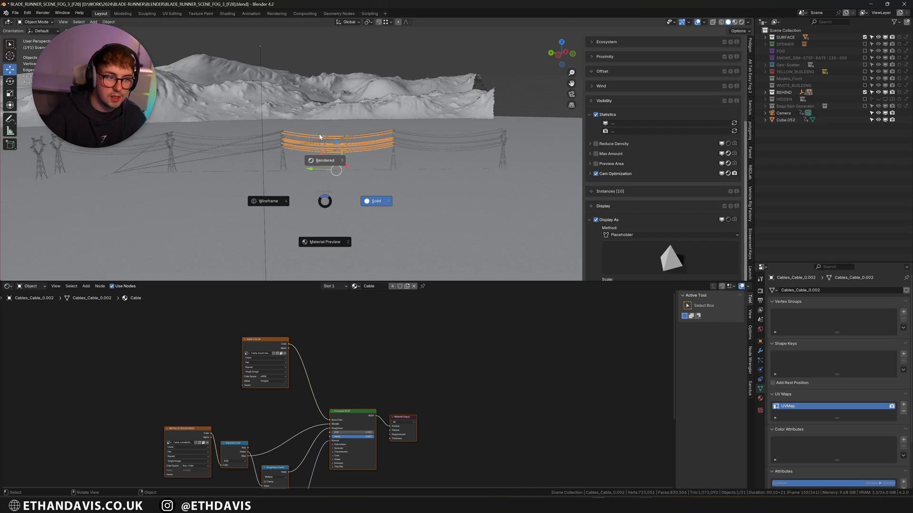
left_click(319, 137)
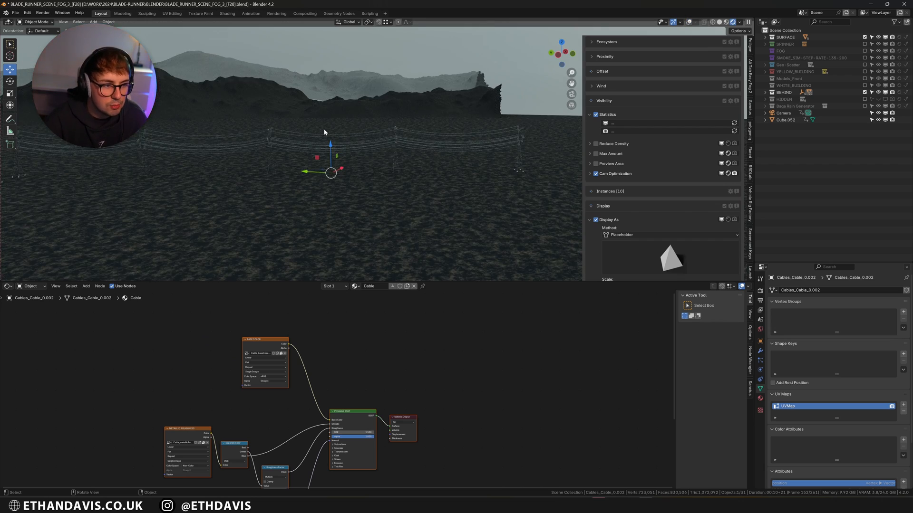
Step: Inspect the rendered power lines and mountains up close through the camera and the surrounding ground from above
key("KP_0")
scroll(333, 143, "up", 4)
middle_click_drag(333, 209, 341, 118, "shift")
scroll(341, 118, "up", 3)
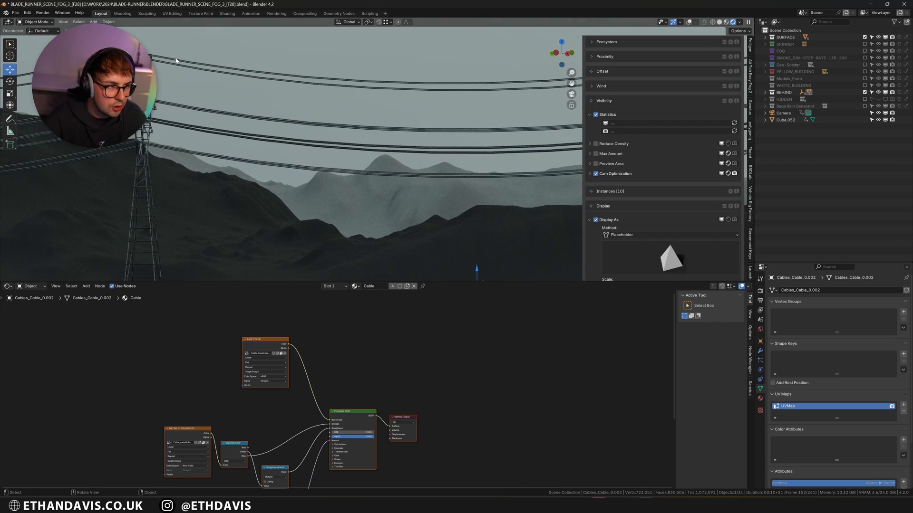
middle_click_drag(161, 59, 413, 123)
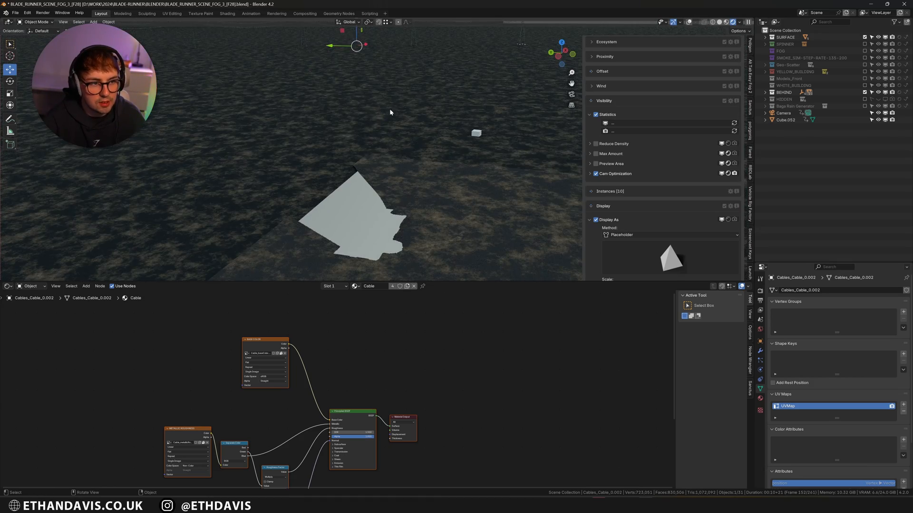
scroll(361, 113, "down", 3)
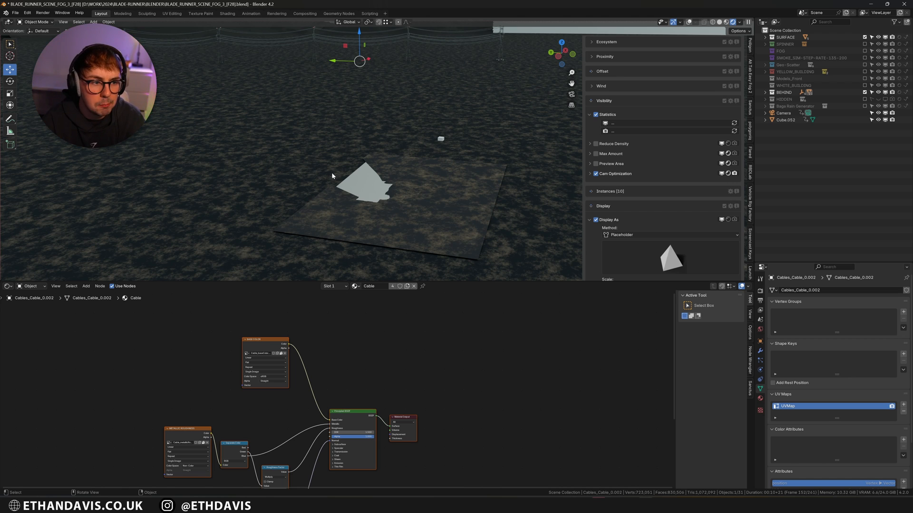
Step: Return to the camera view with overlays hidden and show the full frame of mountains and power lines
key("shift+alt+z")
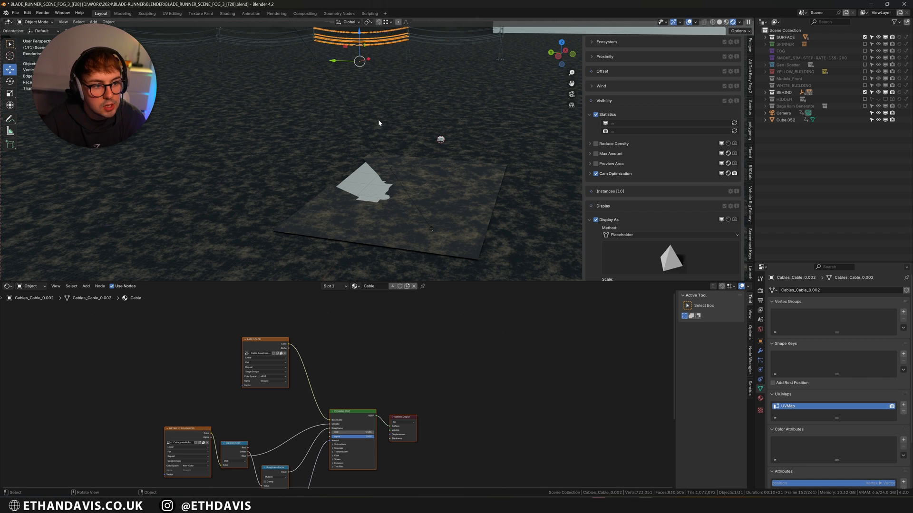
key("KP_0")
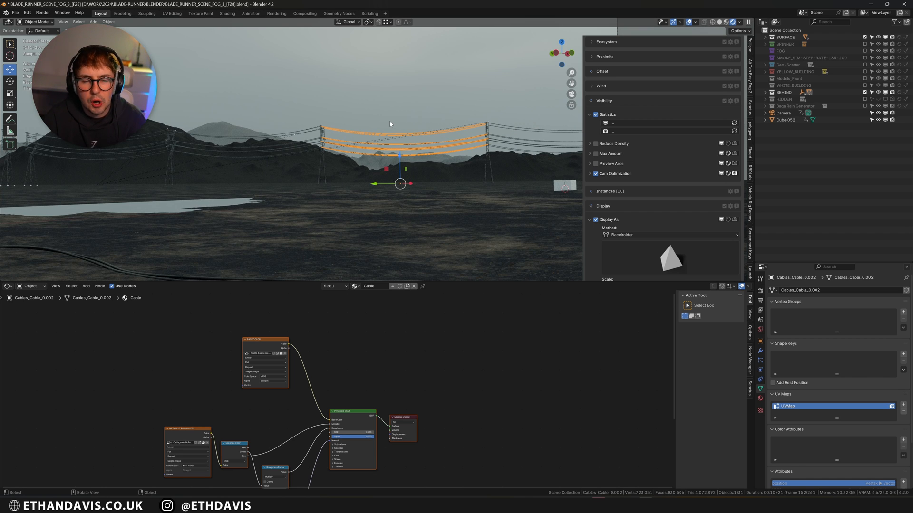
key("shift+alt+z")
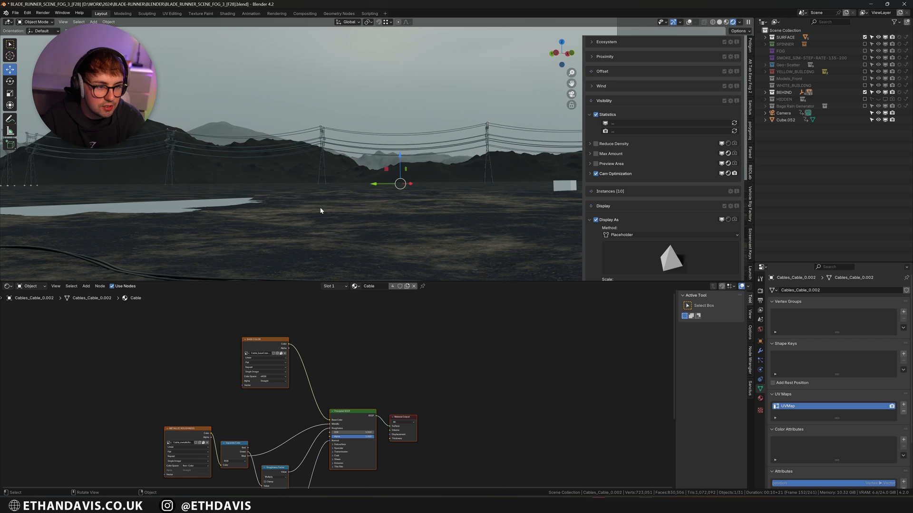
scroll(327, 170, "down", 1)
scroll(333, 170, "down", 1)
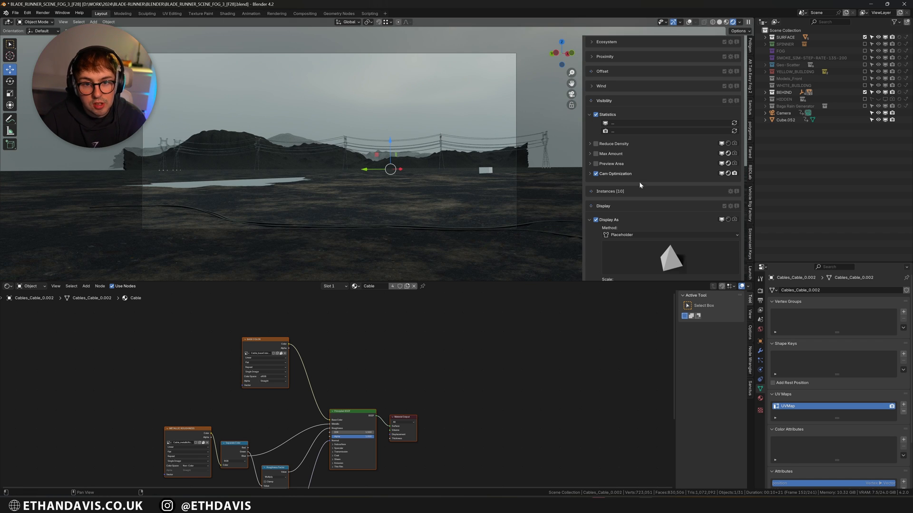
Step: Enable the FOG collection in the view layer and delete the small white cube, Cube.052, beyond the puddle
left_click(865, 50)
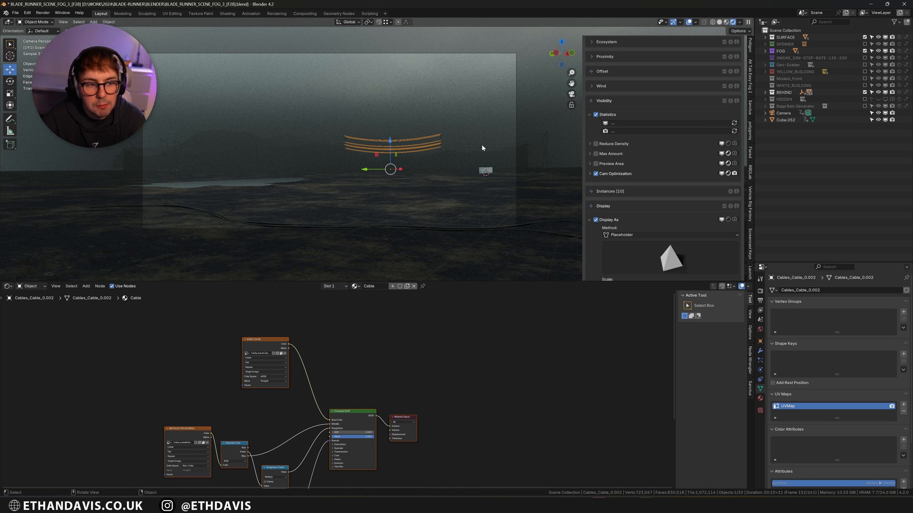
left_click(493, 170)
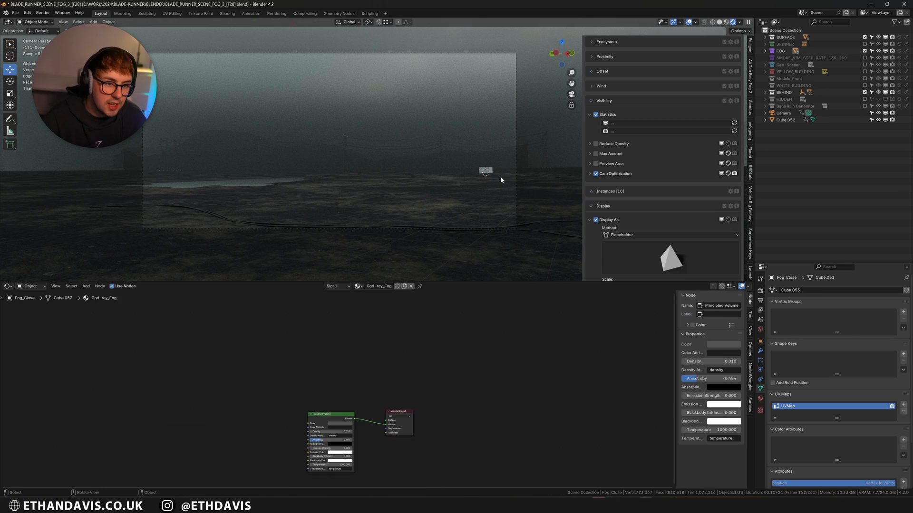
key("shift+alt+z")
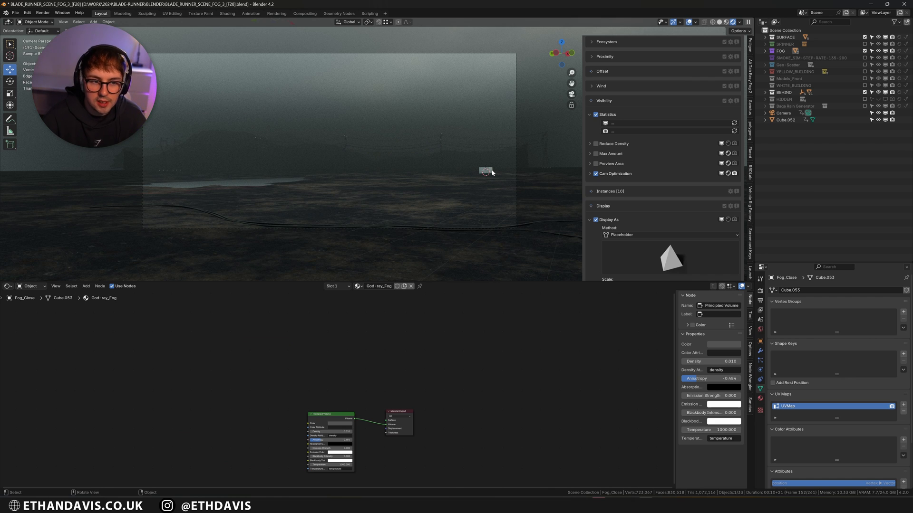
key("x")
left_click(472, 173)
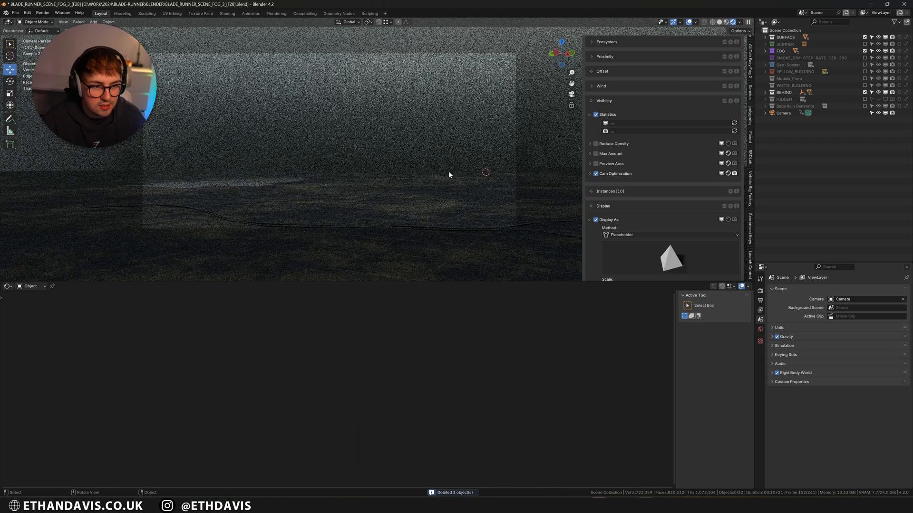
Step: Expand the FOG collection and hide its Fog_Close object in the viewport
left_click(781, 51)
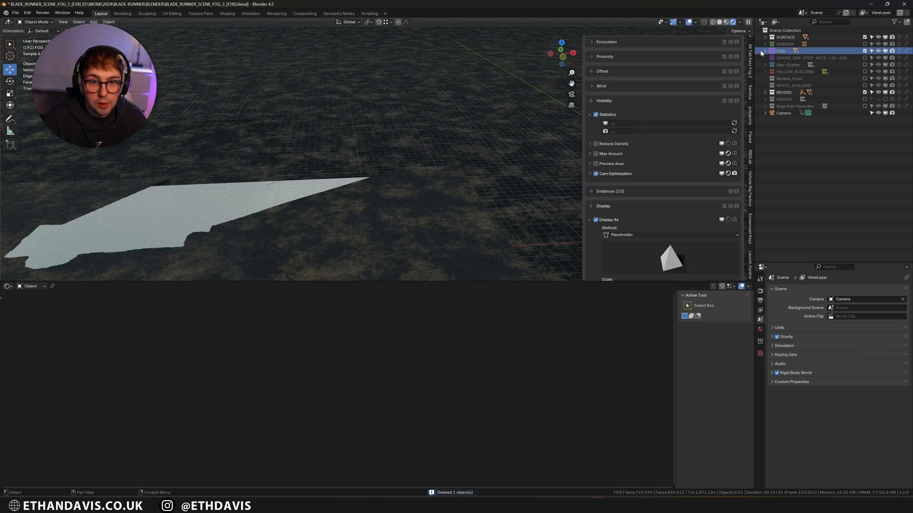
left_click(764, 51)
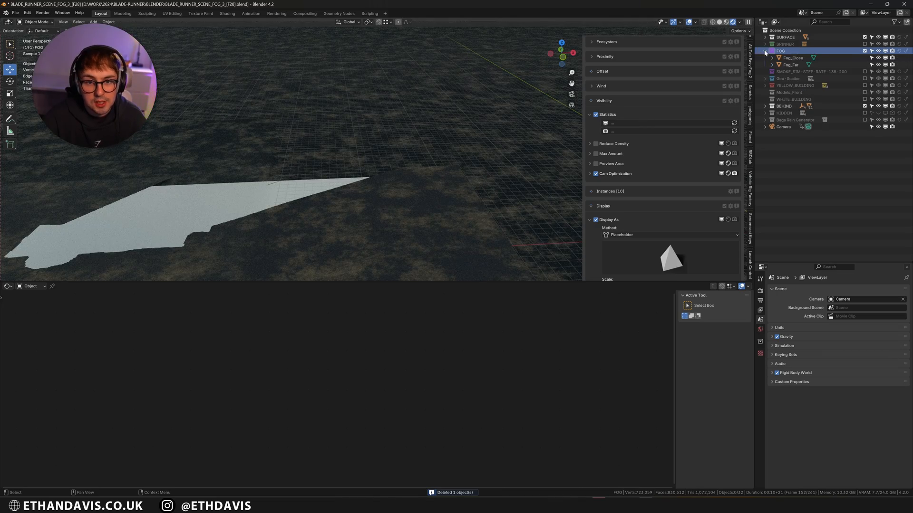
left_click(878, 65)
scroll(423, 188, "down", 5)
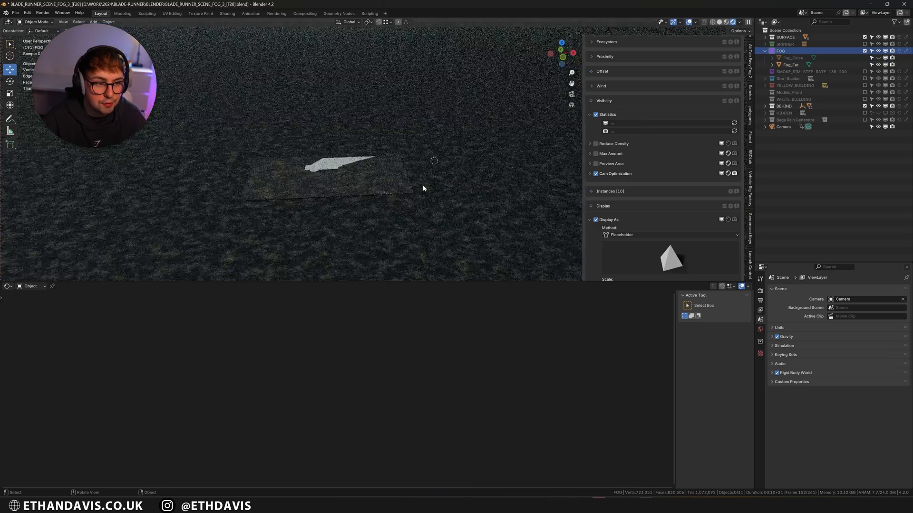
Step: Select the Fog_Far volume to bring up its material nodes and view it from the side without overlays
scroll(423, 188, "down", 3)
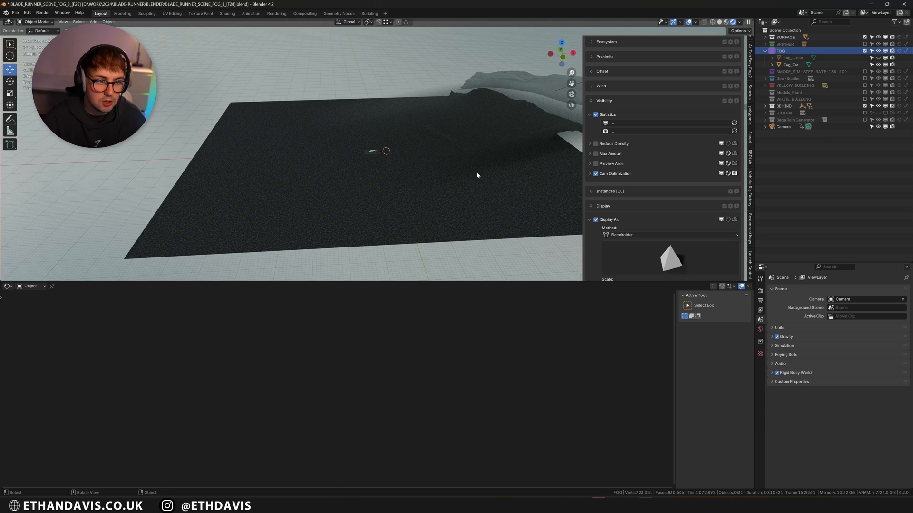
left_click(477, 172)
middle_click_drag(477, 173, 362, 168)
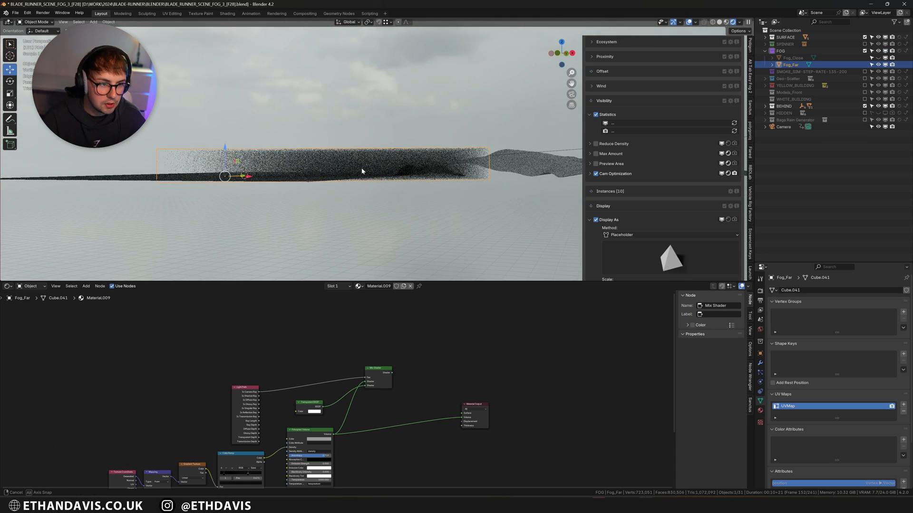
left_click(396, 212)
key("shift+alt+z")
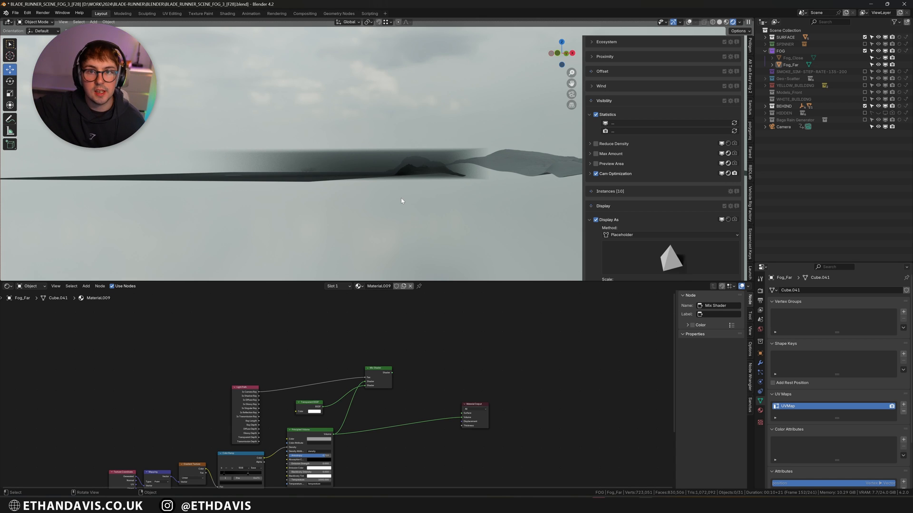
Step: Compare the distant fog over the mountains and pylons between the camera view and an elevated overview
key("KP_0")
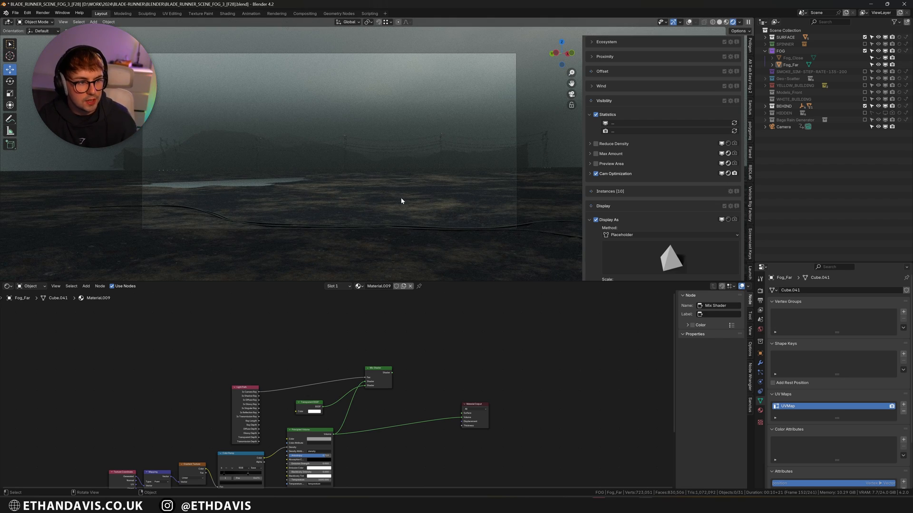
middle_click_drag(401, 200, 310, 190)
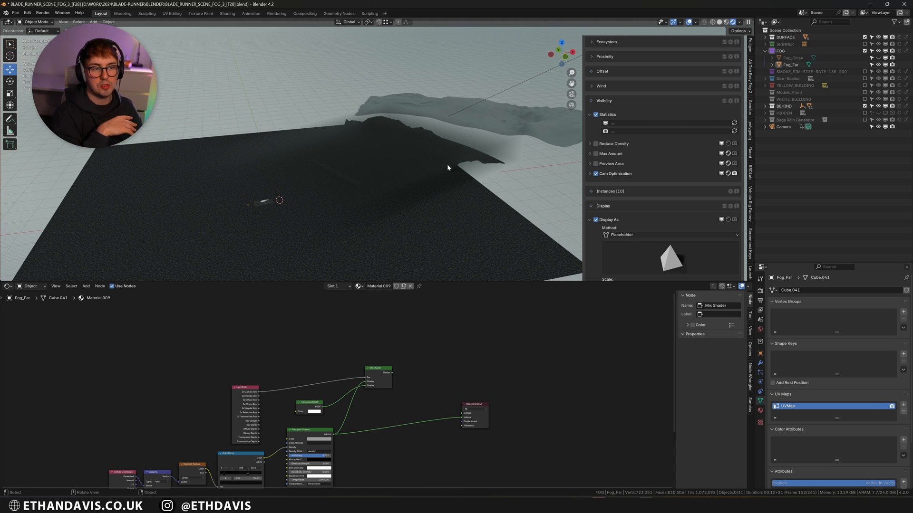
key("KP_0")
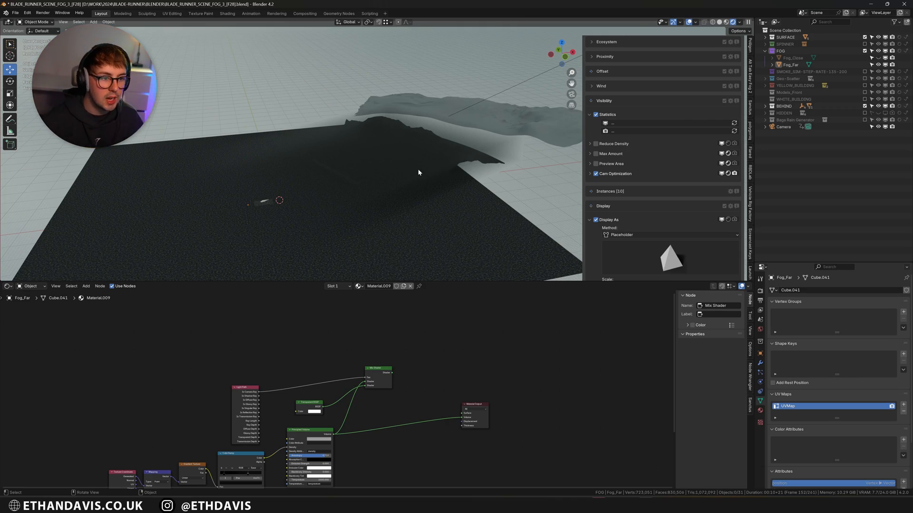
key("Home")
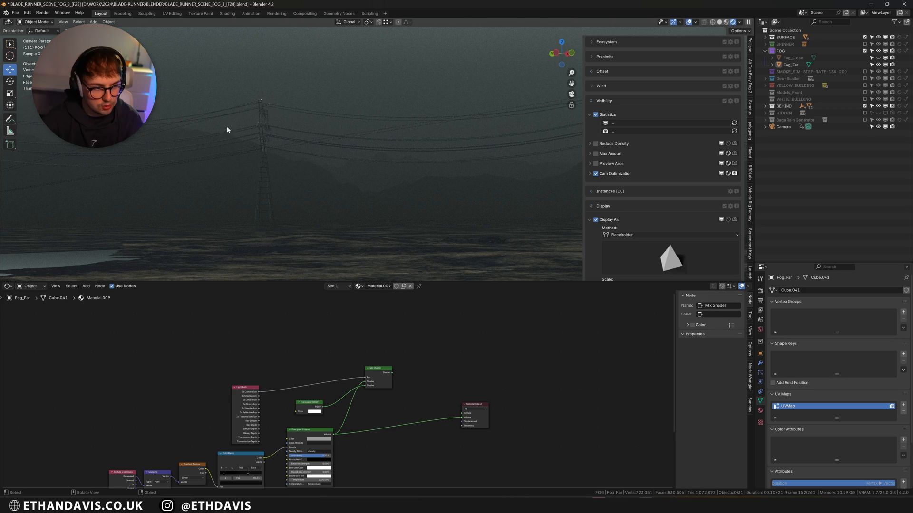
scroll(469, 206, "down", 4)
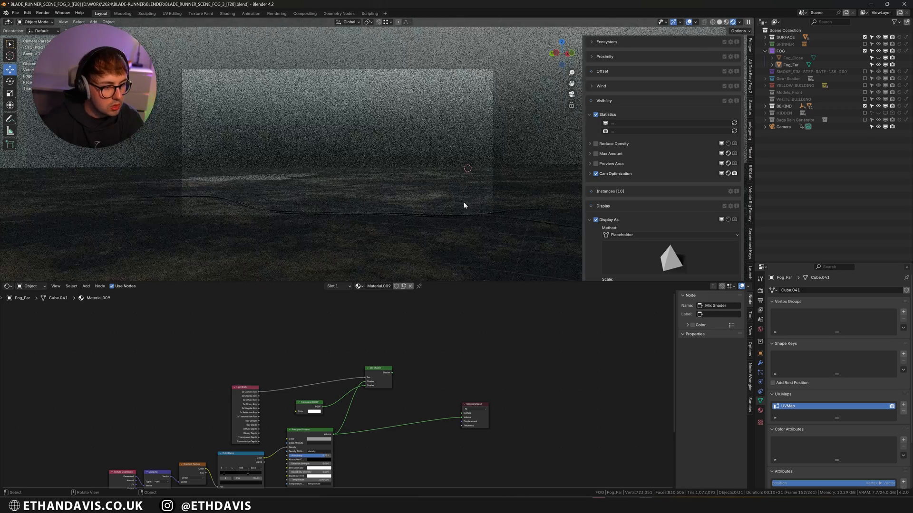
Step: Move the Light Path, Transparent BSDF and Mix Shader nodes away from the Principled Volume in Fog_Far's material
middle_click_drag(374, 396, 443, 333)
left_click_drag(243, 320, 480, 356)
key("g")
left_click(386, 345)
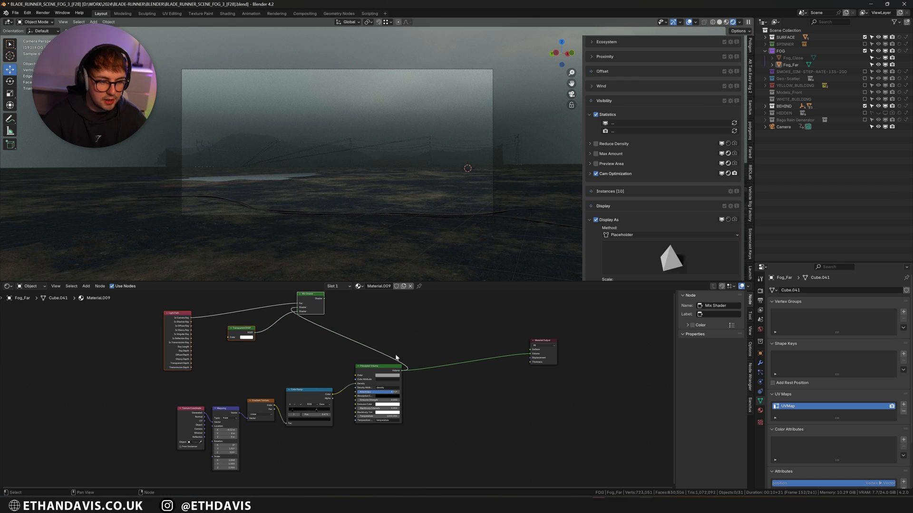
scroll(396, 358, "up", 4)
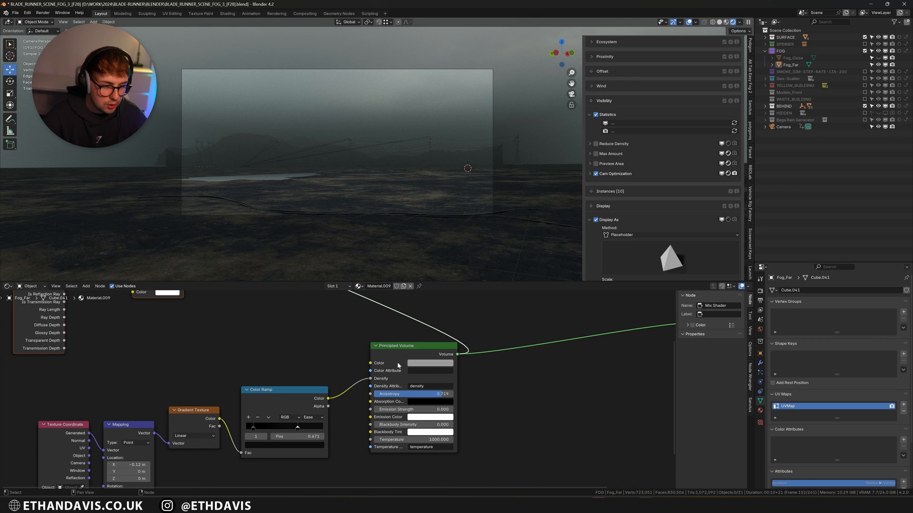
Step: Try a lighter Principled Volume color for the far fog and undo the change
left_click(435, 364)
mouse_move(480, 276)
left_mouse_down()
mouse_move(480, 302)
mouse_move(481, 264)
left_mouse_up()
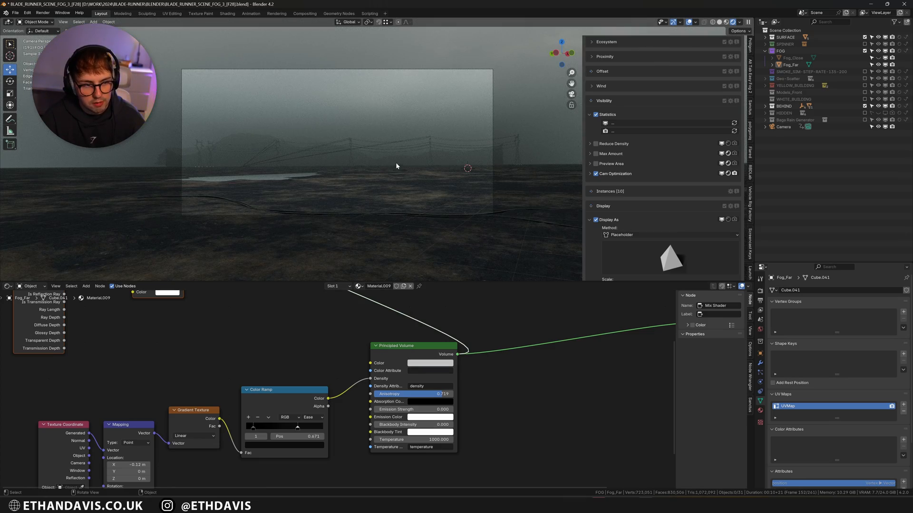
key("ctrl+z")
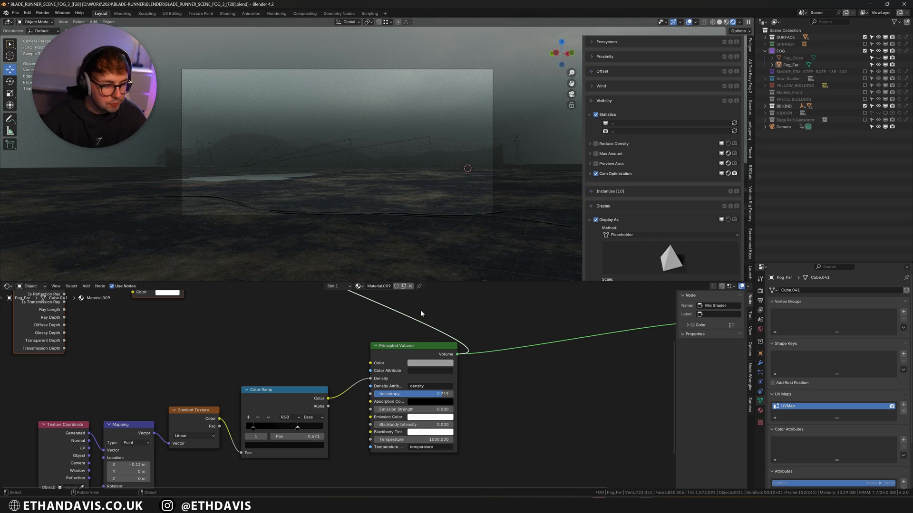
Step: Set the Anisotropy of Fog_Far's Principled Volume to -0.677
mouse_move(445, 394)
left_mouse_down()
mouse_move(382, 394)
mouse_move(444, 394)
left_mouse_up()
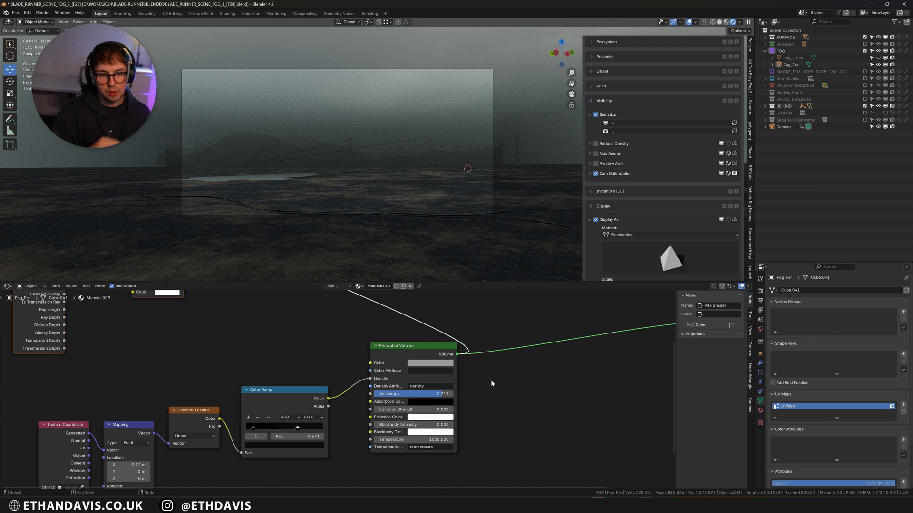
mouse_move(440, 398)
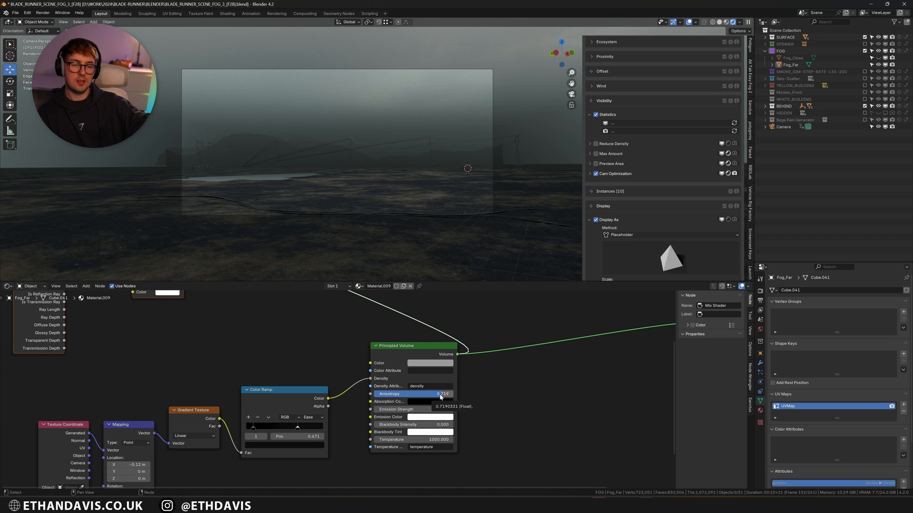
left_click_drag(440, 397, 386, 398)
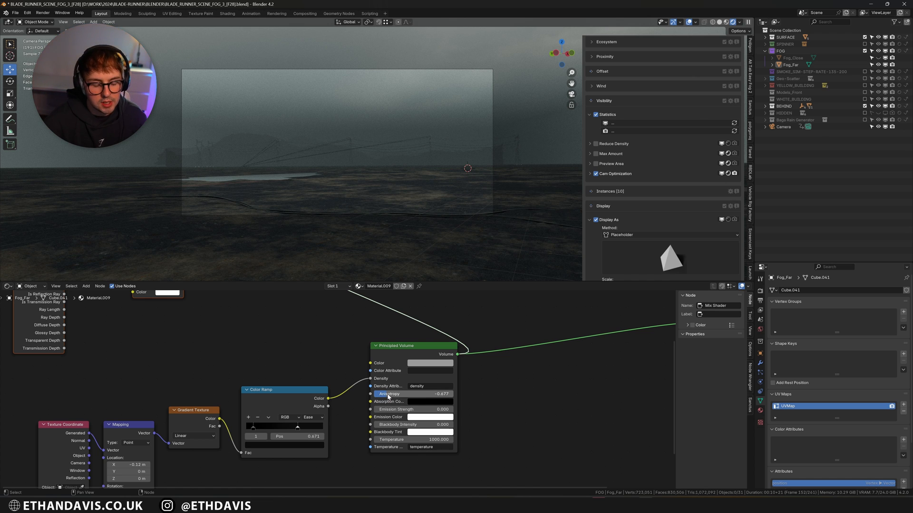
Step: Set the Anisotropy of Fog_Far's Principled Volume to 0.719 and view the fog from outside the camera
mouse_move(389, 397)
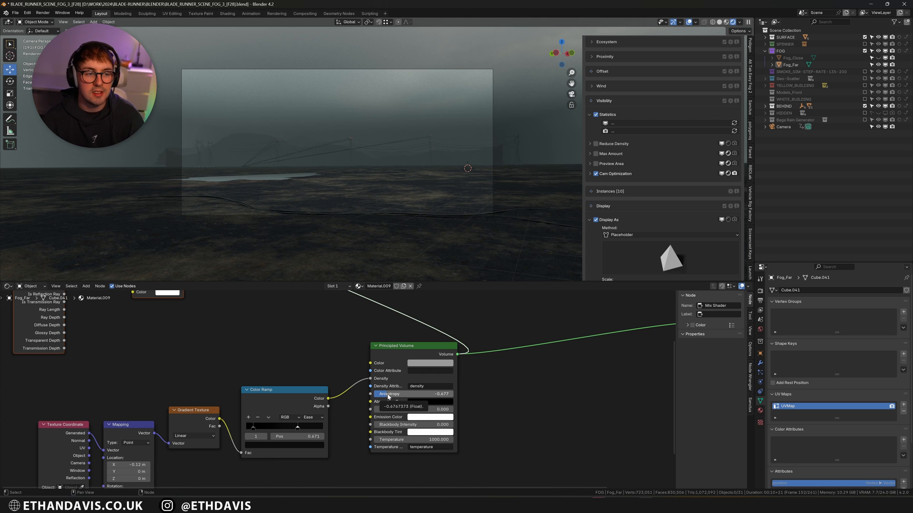
left_click_drag(387, 395, 442, 394)
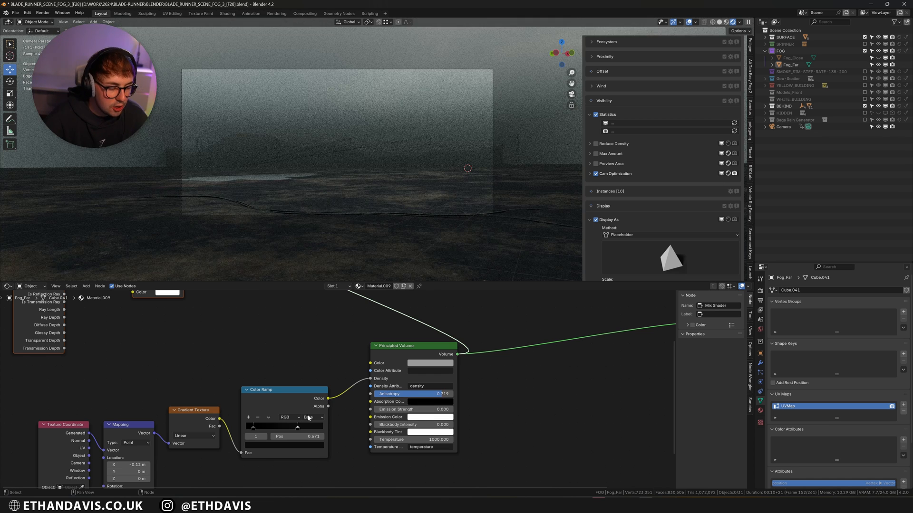
scroll(336, 387, "down", 2)
middle_click_drag(378, 225, 291, 231)
scroll(295, 231, "down", 5)
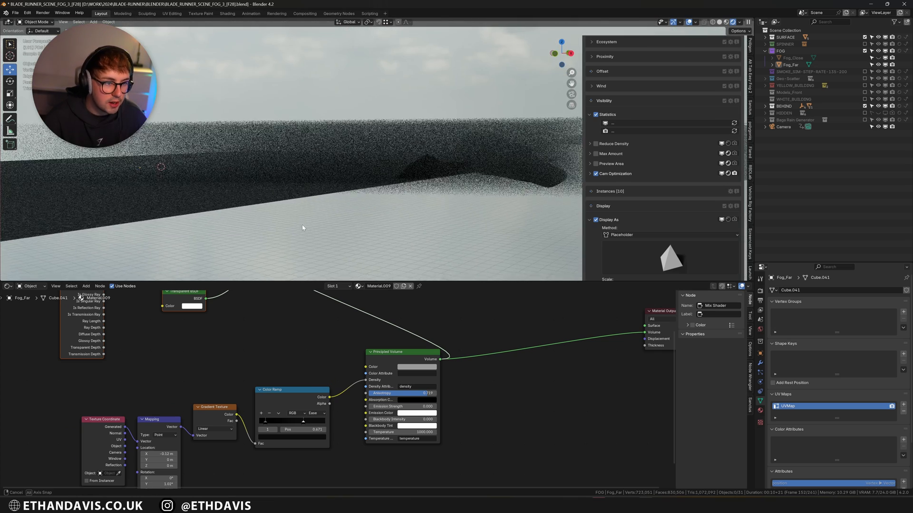
Step: Preview the Color Ramp output on the surface of the Fog_Far box and view the whole volume
middle_click_drag(208, 400, 228, 377)
scroll(228, 380, "down", 1)
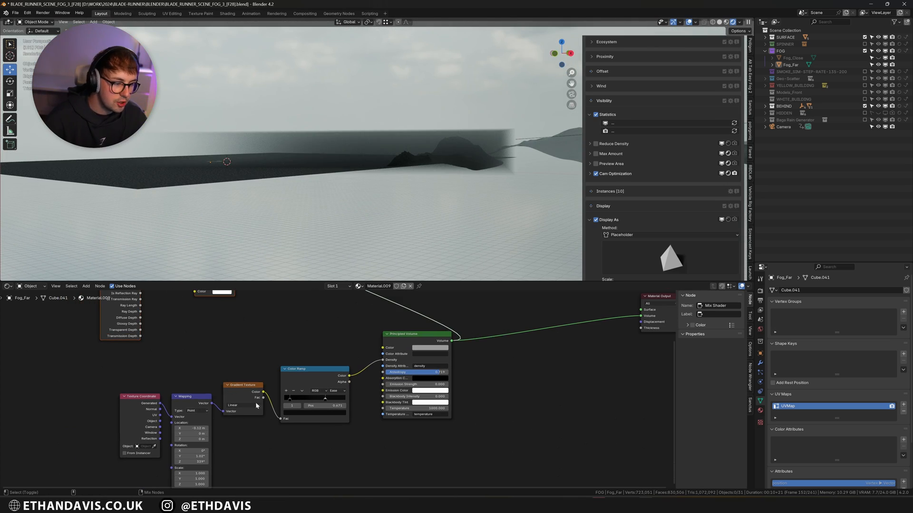
left_click(326, 377, "ctrl+shift")
scroll(365, 208, "down", 3)
middle_click_drag(365, 209, 396, 218)
middle_click_drag(466, 328, 483, 345)
middle_click_drag(397, 198, 414, 203)
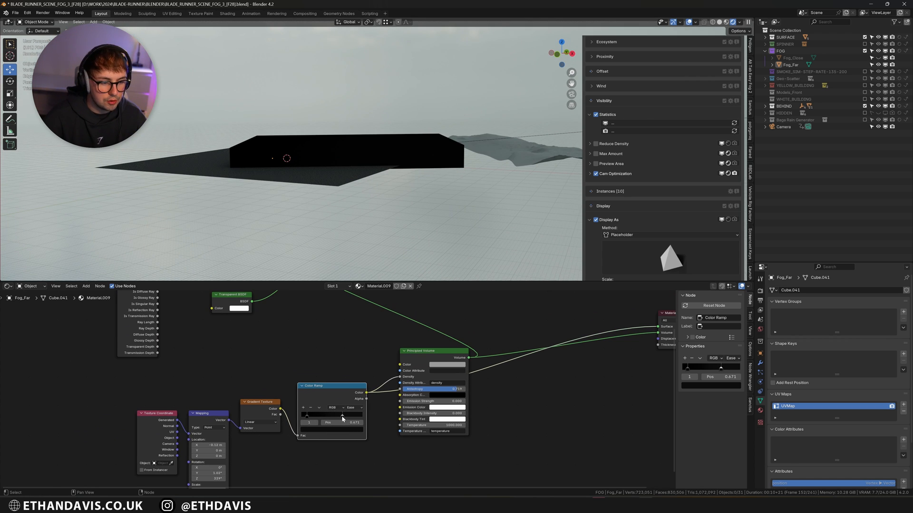
Step: Try a white color for the Color Ramp's second stop to show the gradient across Fog_Far, and undo it
left_click(344, 430)
left_click_drag(358, 388, 359, 320)
middle_click_drag(365, 226, 379, 251)
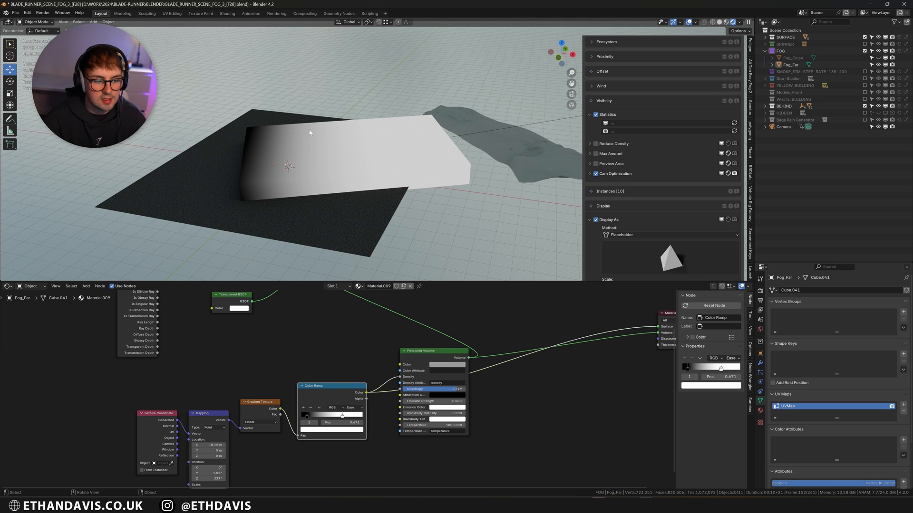
key("ctrl+z")
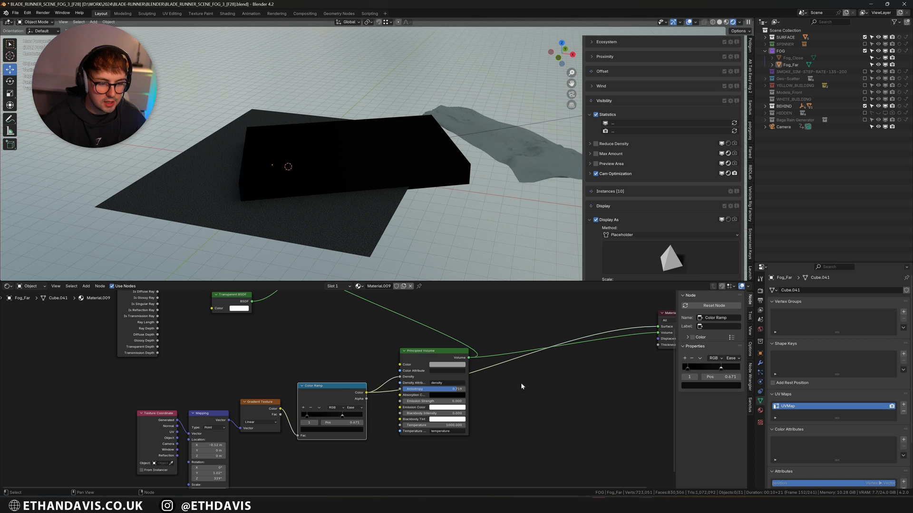
Step: Remove the preview link from the Material Output's Surface input, keeping the Principled Volume linked to Volume
middle_click_drag(521, 386, 442, 414)
middle_click_drag(406, 337, 405, 397)
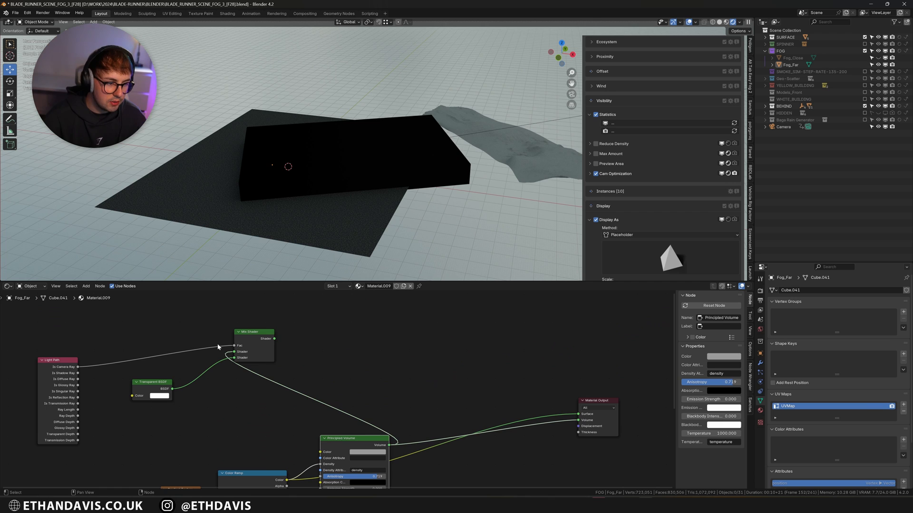
left_click_drag(26, 310, 380, 433)
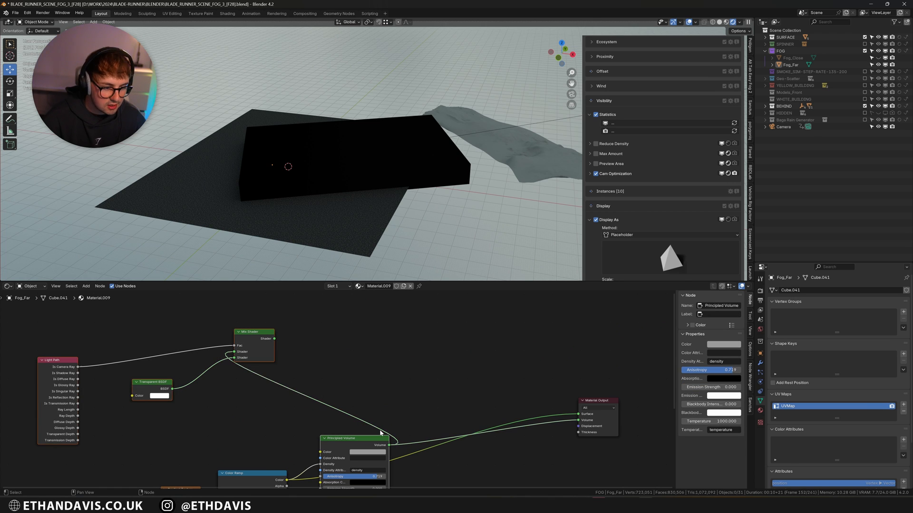
left_click(545, 400)
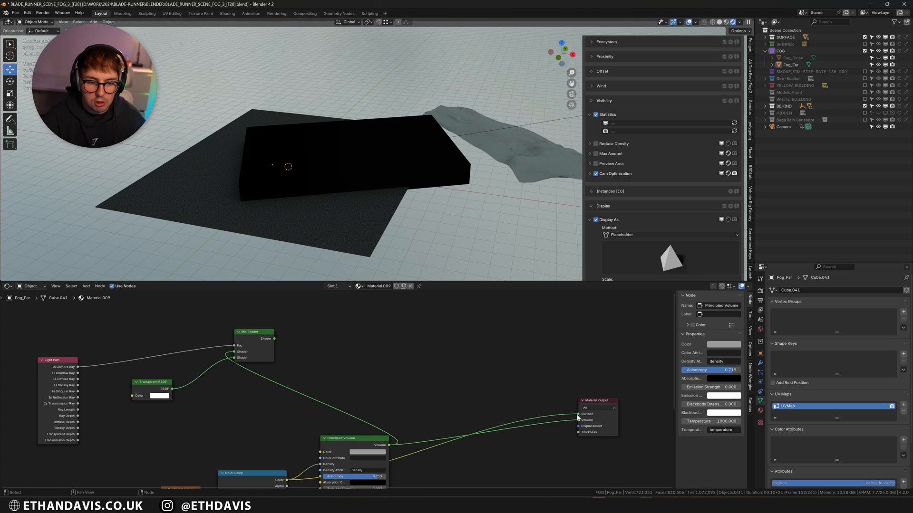
left_click_drag(577, 415, 532, 394)
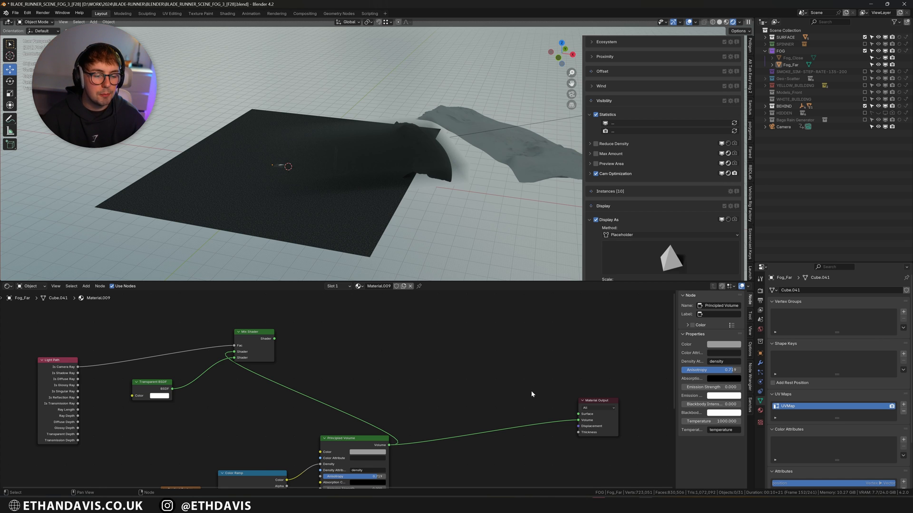
middle_click_drag(333, 143, 352, 132)
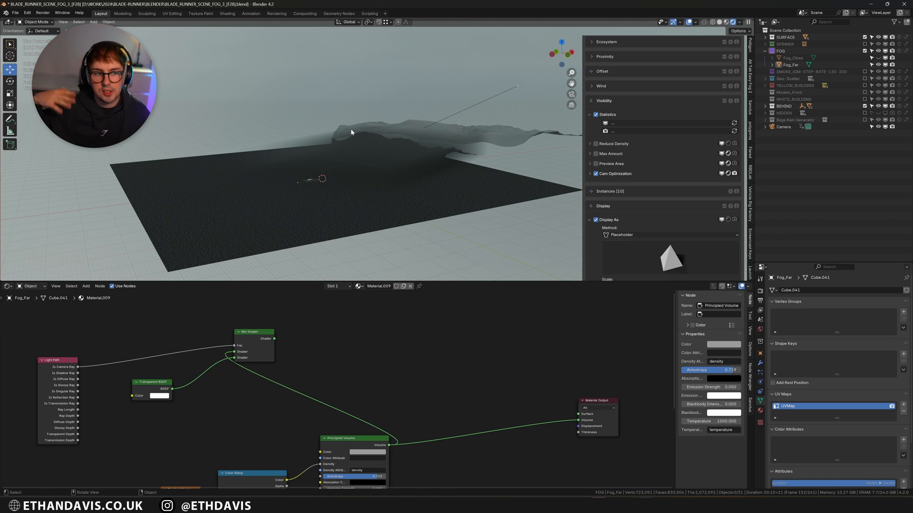
scroll(357, 138, "up", 2)
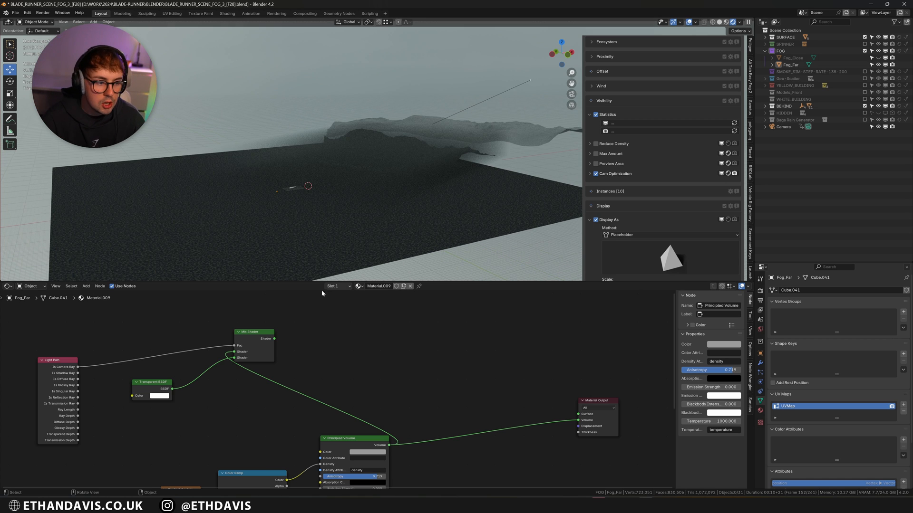
Step: Connect the Mix Shader output to the Material Output's Volume input and view the terrain from above
left_click_drag(278, 340, 583, 421)
key("KP_0")
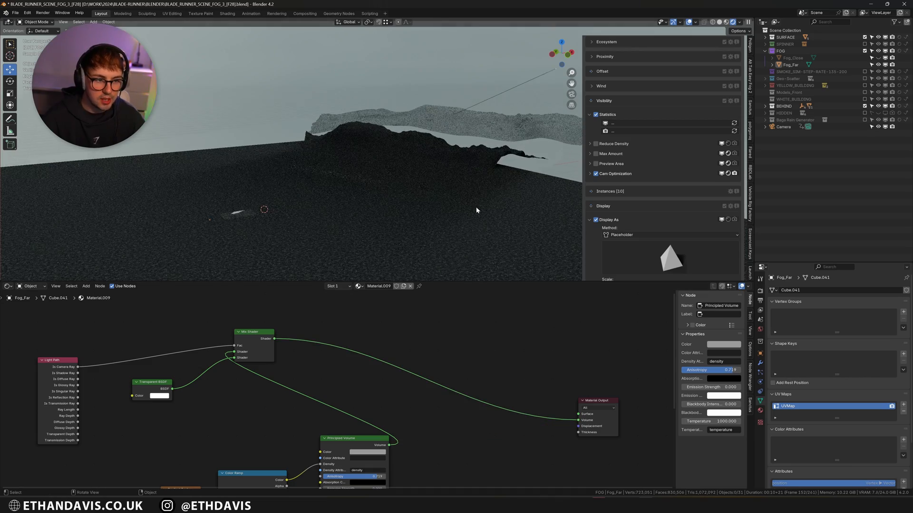
middle_click_drag(509, 182, 448, 225)
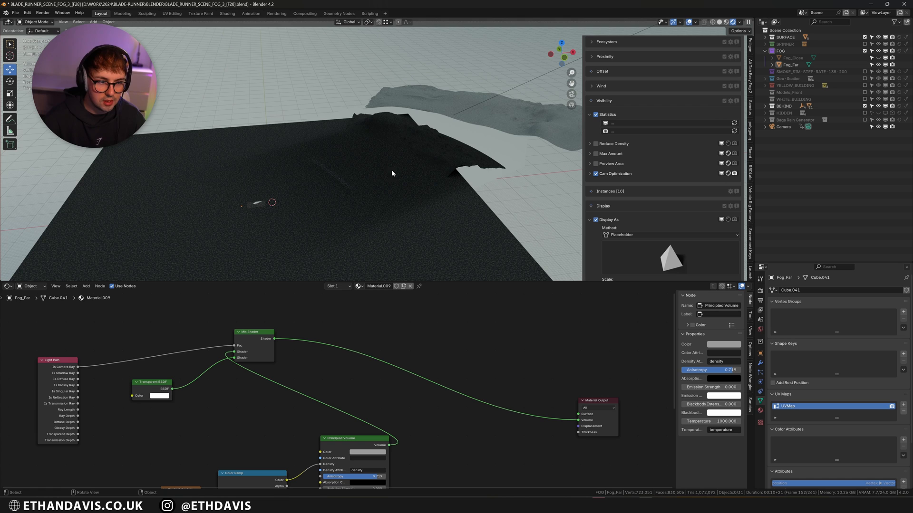
Step: Try disconnecting the Volume link and undo it, and hide and unhide Fog_Far to compare the fog's effect
left_click_drag(577, 421, 532, 408)
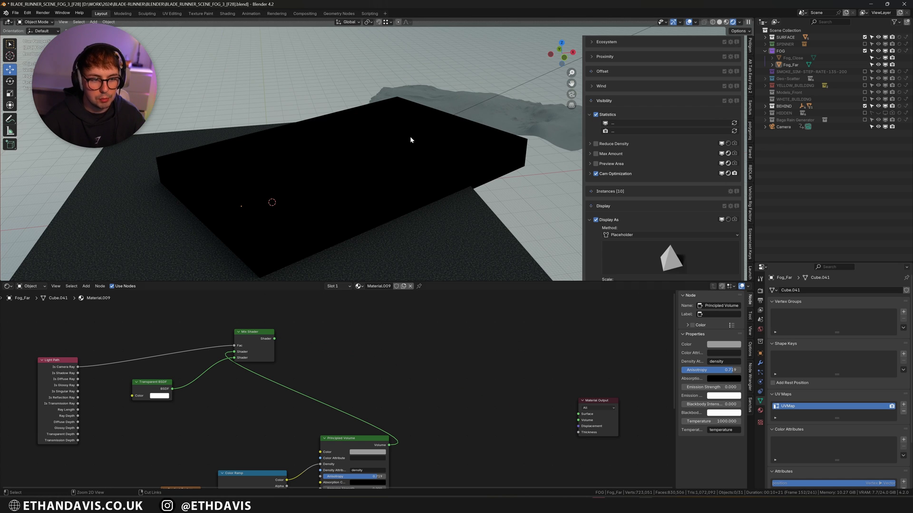
key("ctrl+z")
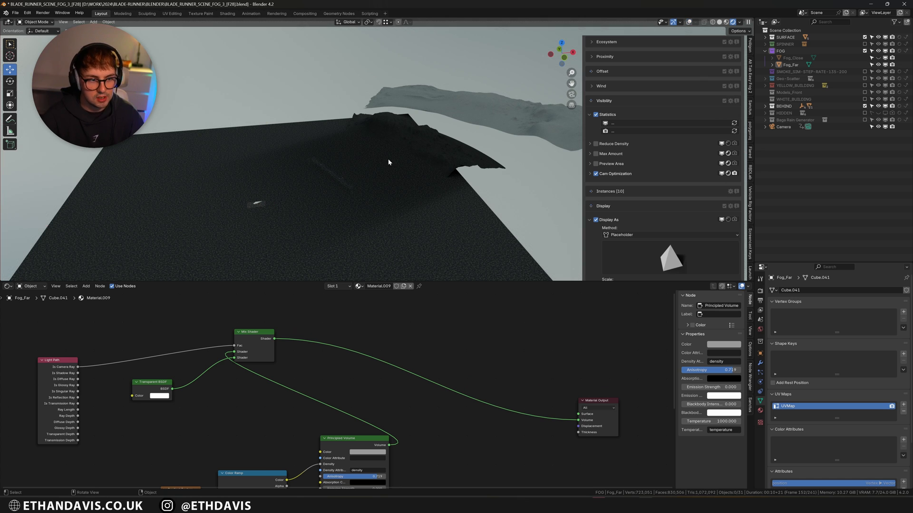
left_click(795, 65)
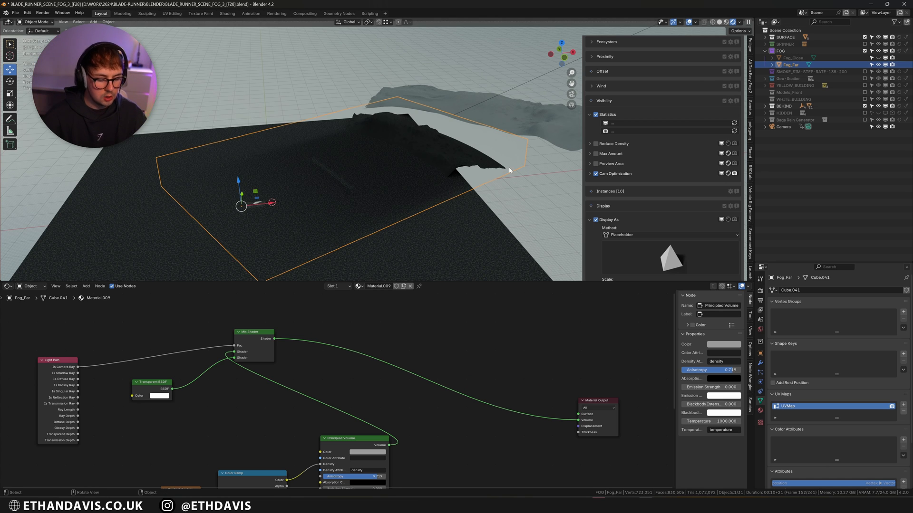
key("h")
key("alt+h")
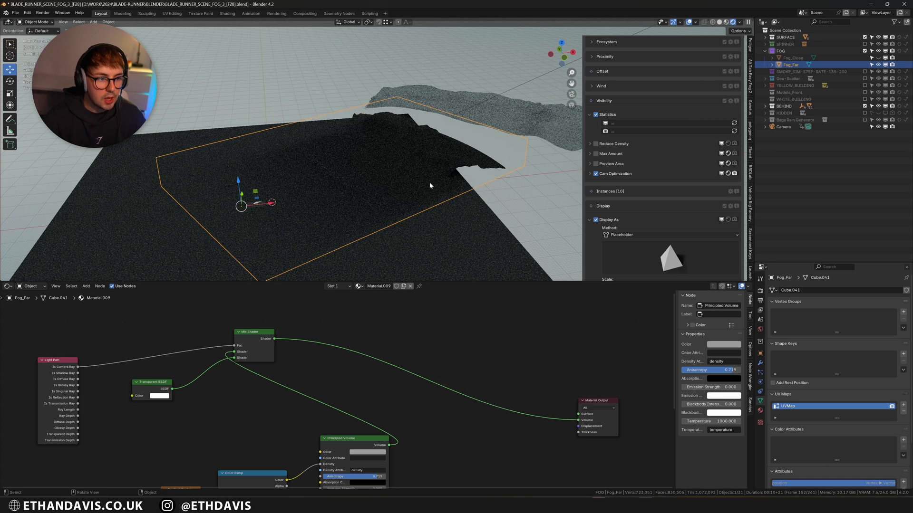
Step: Inspect the pylons and mountains in the camera view and connect the Principled Volume directly to the Material Output's Volume input
key("KP_0")
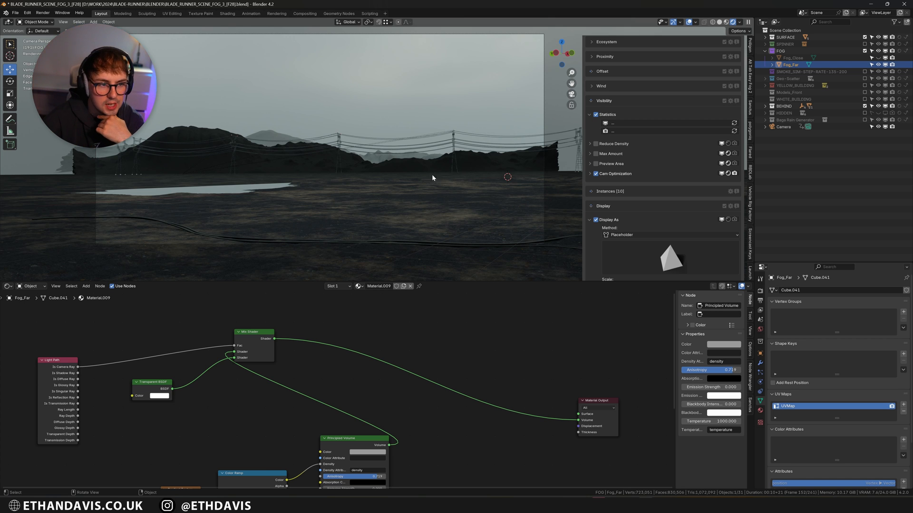
scroll(413, 143, "up", 5)
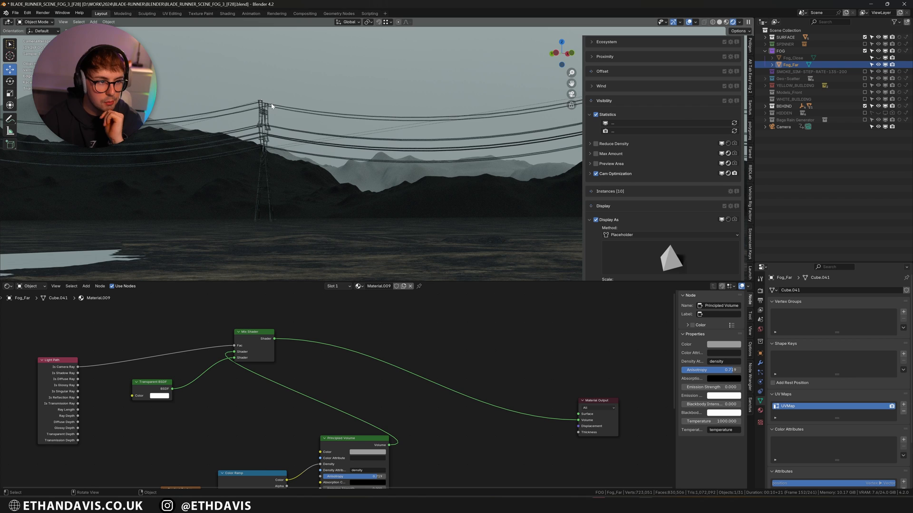
scroll(287, 157, "down", 5)
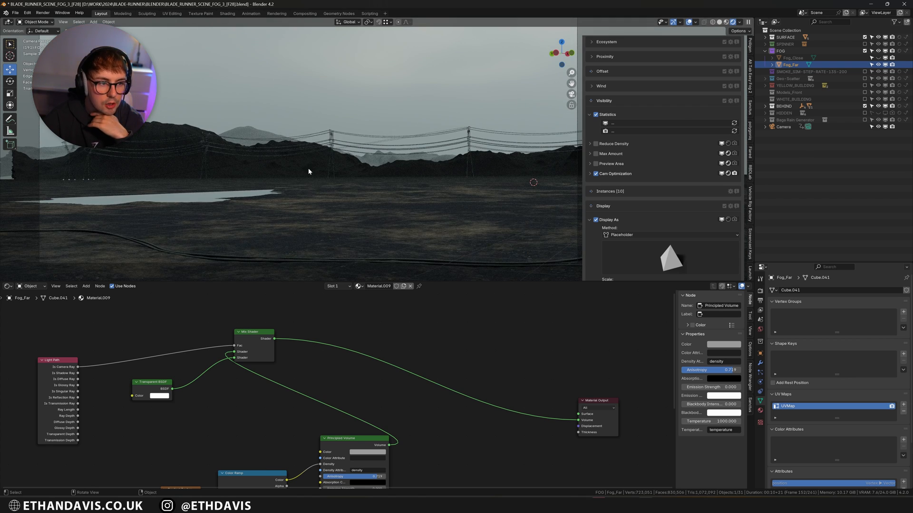
left_click(354, 447, "ctrl+shift")
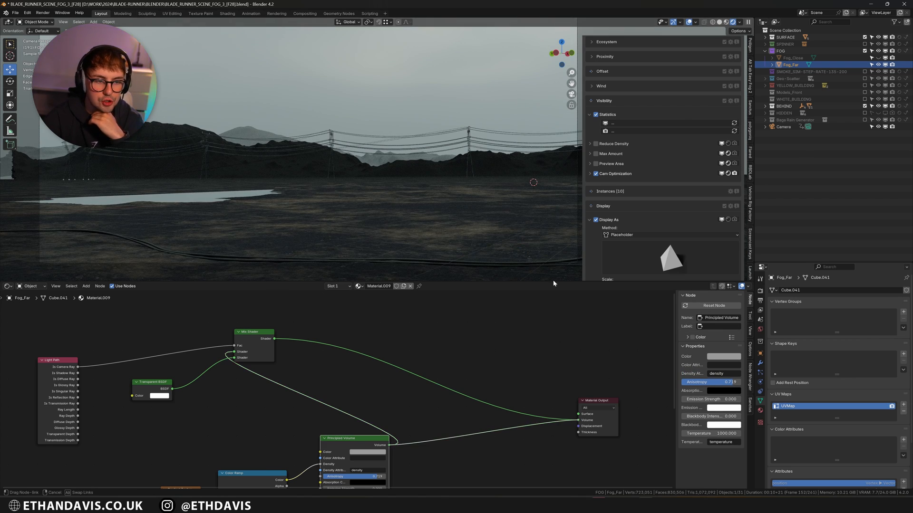
Step: Toggle Indirect Only on the FOG collection, comparing the camera and elevated views with overlays hidden, and leave it enabled
left_click(906, 51)
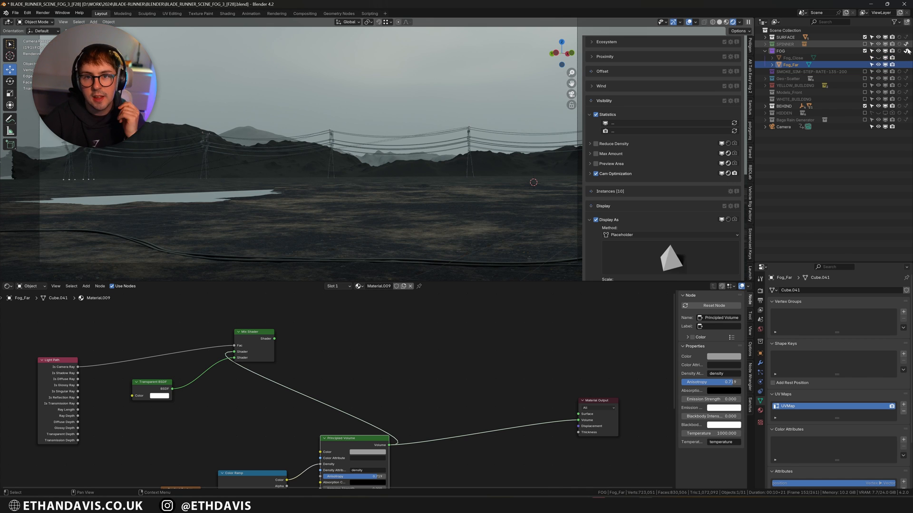
left_click(905, 51)
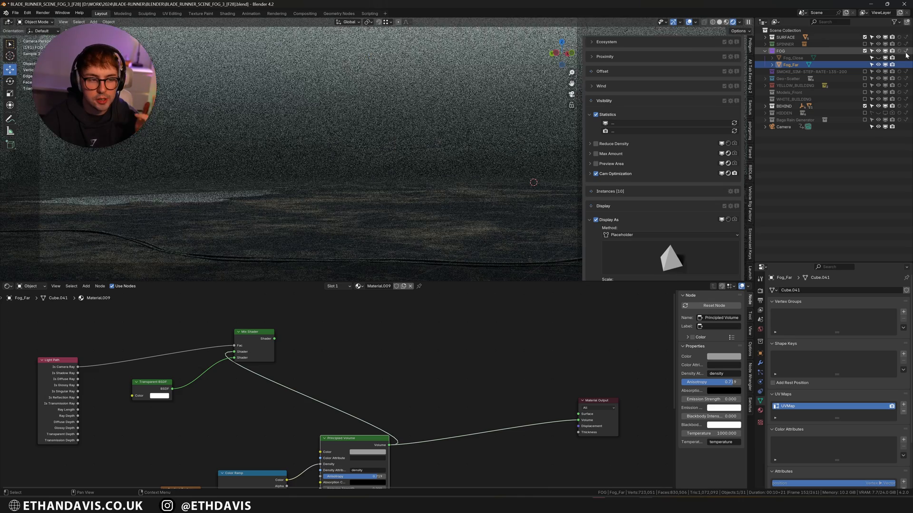
middle_click_drag(336, 151, 475, 182)
scroll(328, 199, "down", 3)
key("alt+shift+z")
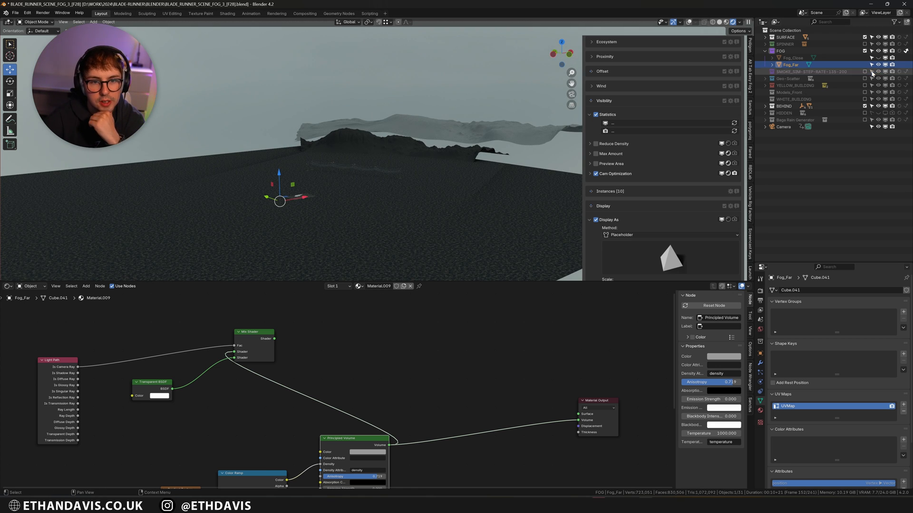
left_click(906, 51)
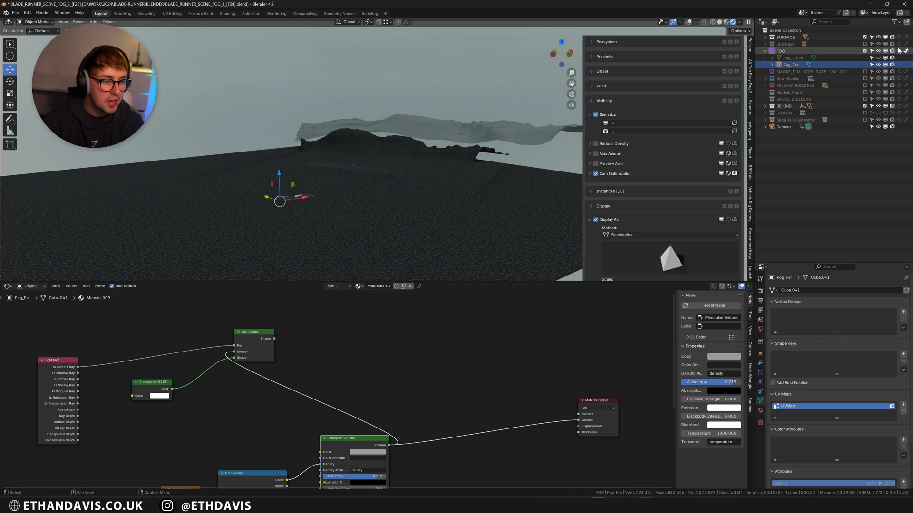
Step: Link the Mix Shader back to the Material Output's Volume input and compare the mountains from different angles
left_click_drag(274, 338, 578, 420)
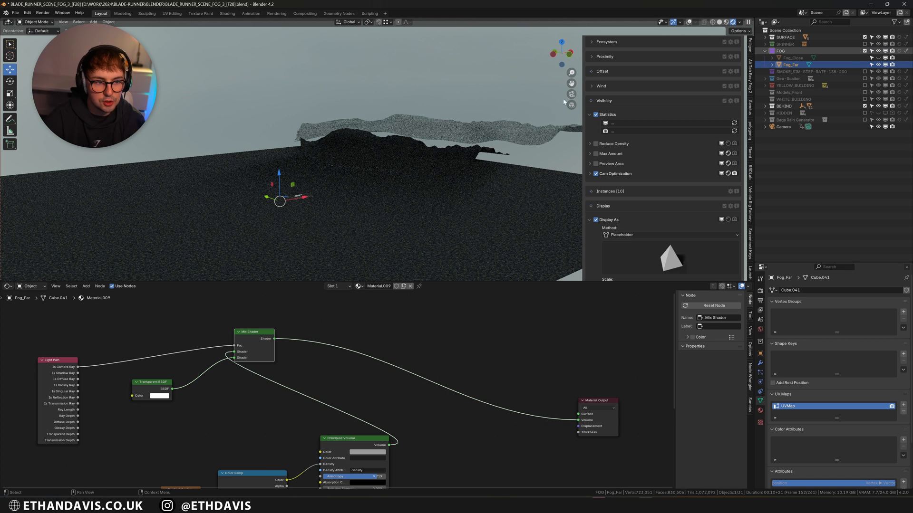
middle_click_drag(371, 176, 451, 183)
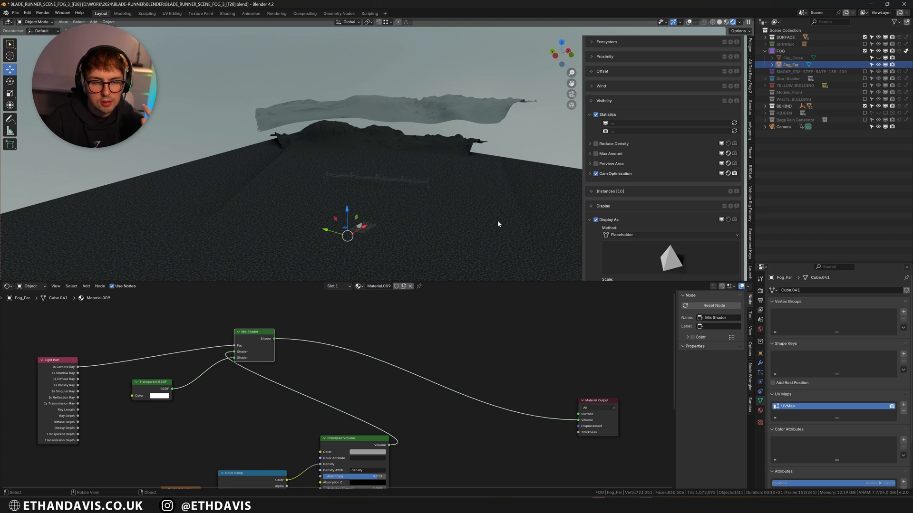
middle_click_drag(492, 220, 436, 180)
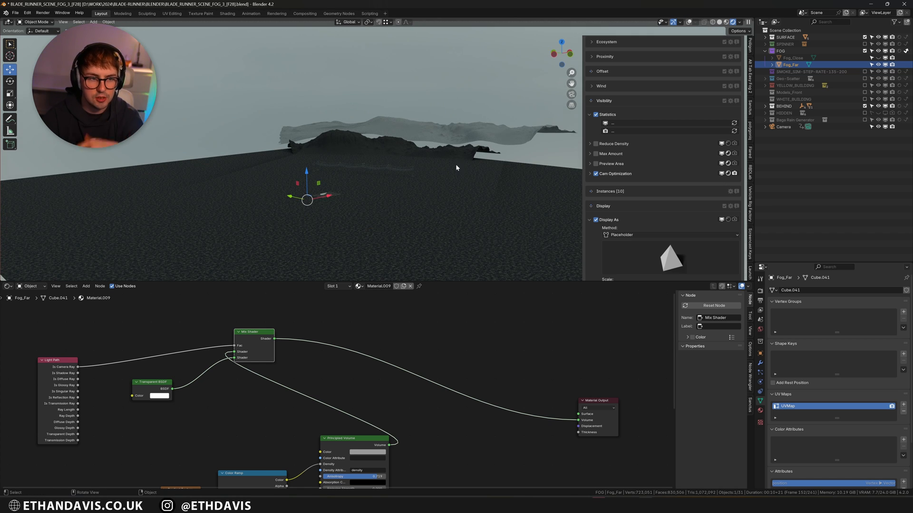
Step: Show the overlays, try raising Fog_Far about 22 m along the Z axis, and undo the move
key("shift+alt+z")
key("g")
key("z")
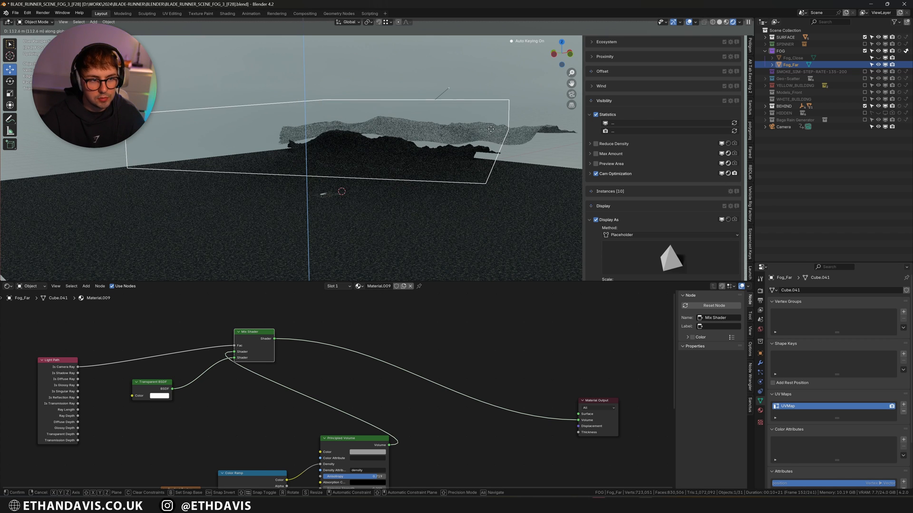
left_click(489, 162)
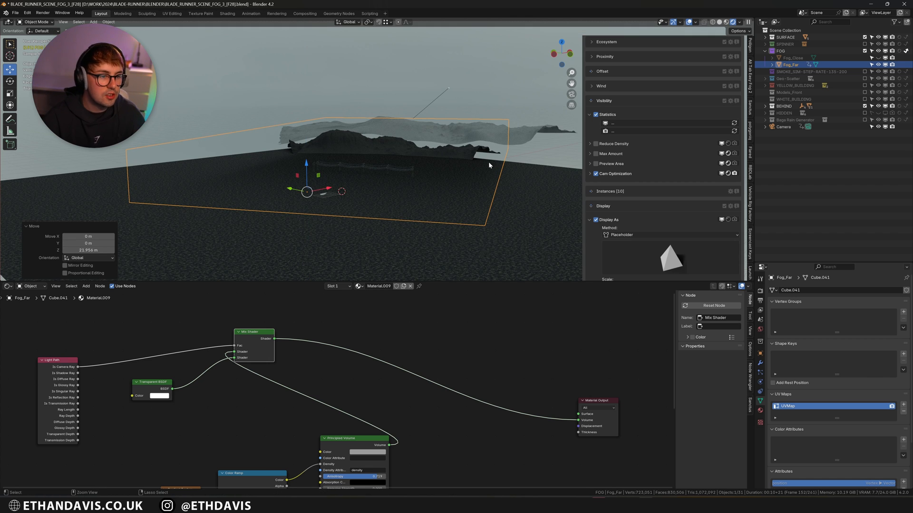
key("ctrl+z")
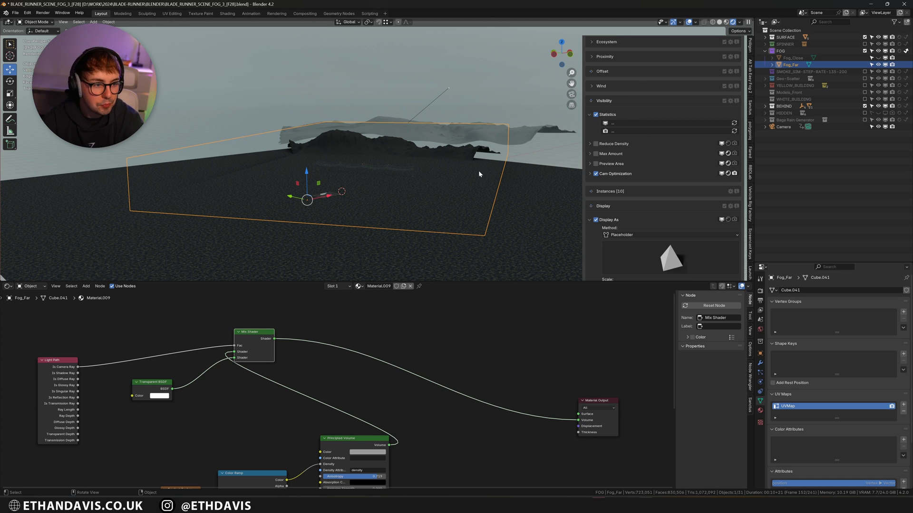
Step: Hide the viewport overlays and turn off Indirect Only for the FOG collection
key("shift+alt+z")
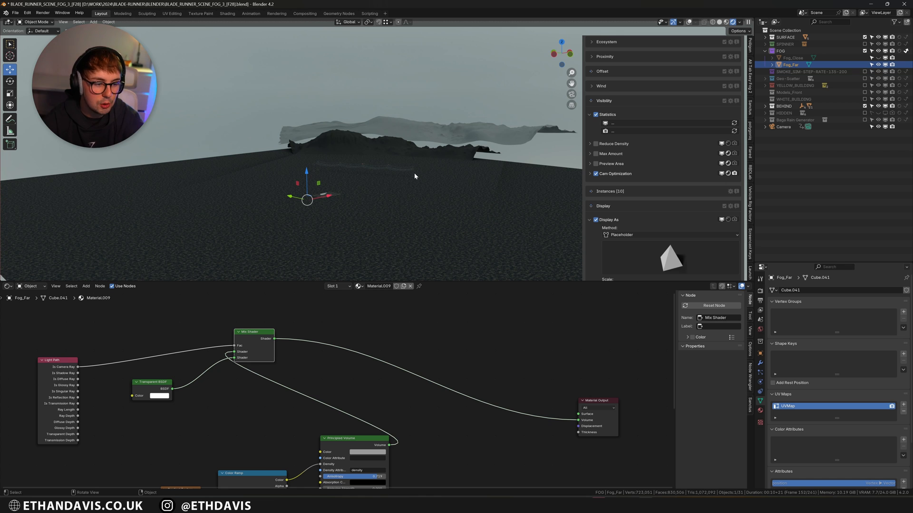
left_click(906, 51)
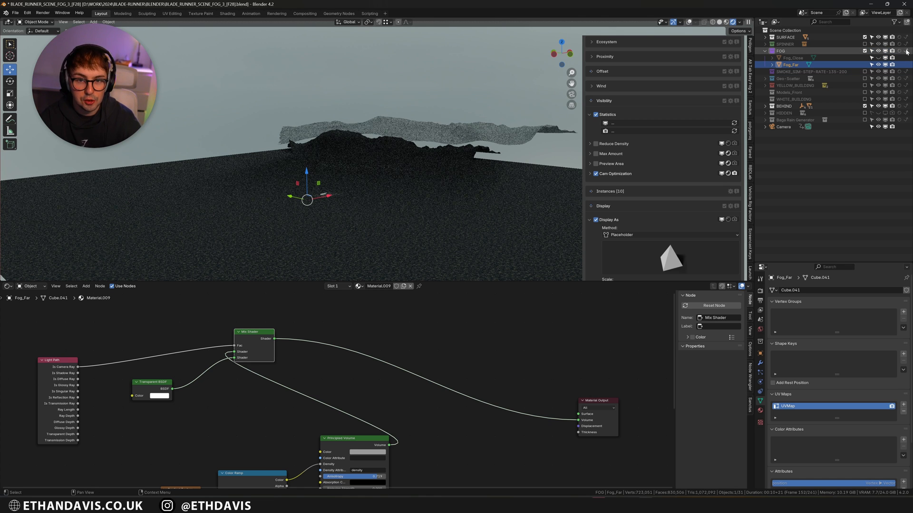
Step: Show Fog_Close, hide Fog_Far, and inspect the close fog volume with overlays on, from outside and through the camera
left_click(878, 58)
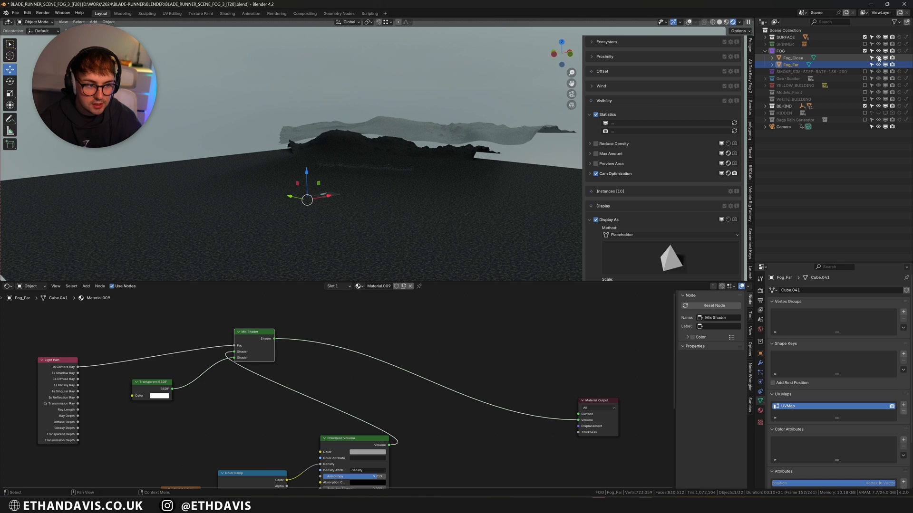
left_click(844, 57)
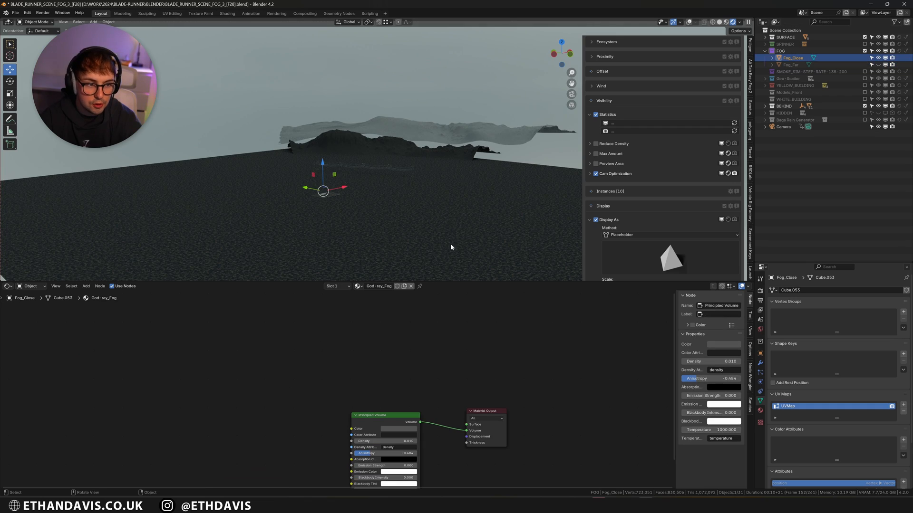
middle_click_drag(430, 238, 396, 234)
scroll(395, 234, "up", 3)
key("alt+shift+z")
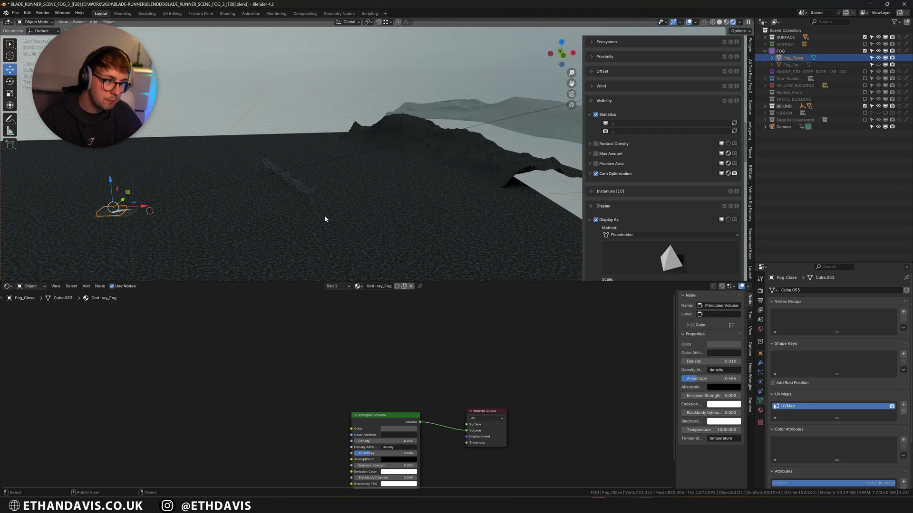
key("KP_Decimal")
middle_click_drag(226, 148, 419, 192)
key("KP_0")
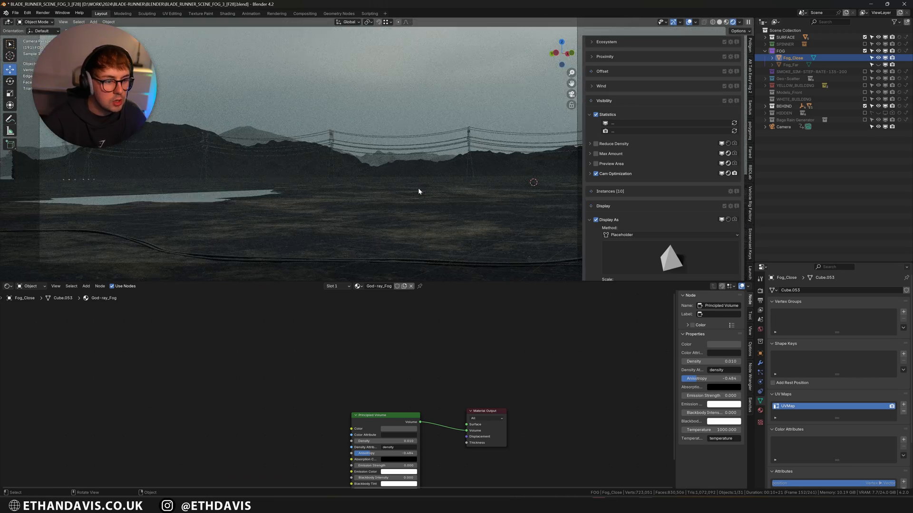
Step: Try a Principled Volume density of 0.020 on the close fog's God-ray_Fog material and undo it
mouse_move(378, 442)
left_mouse_down()
mouse_move(399, 443)
mouse_move(380, 442)
left_mouse_up()
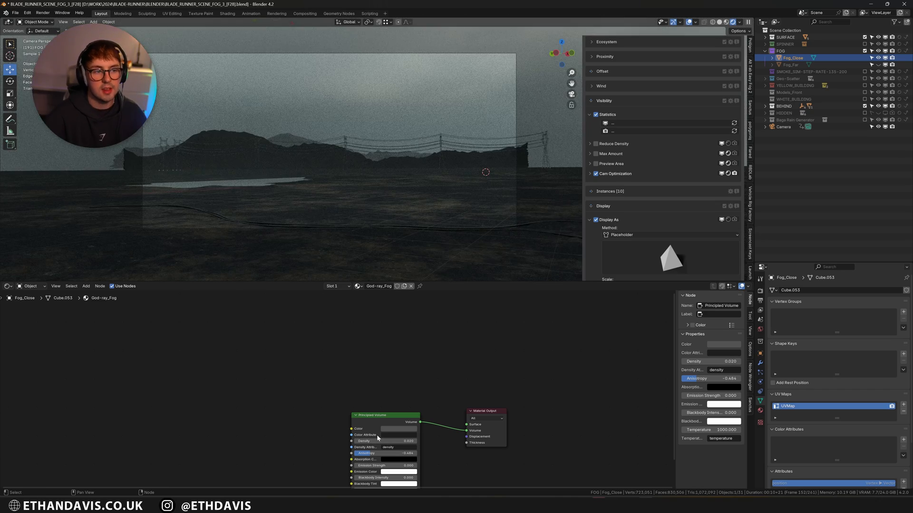
key("ctrl+z")
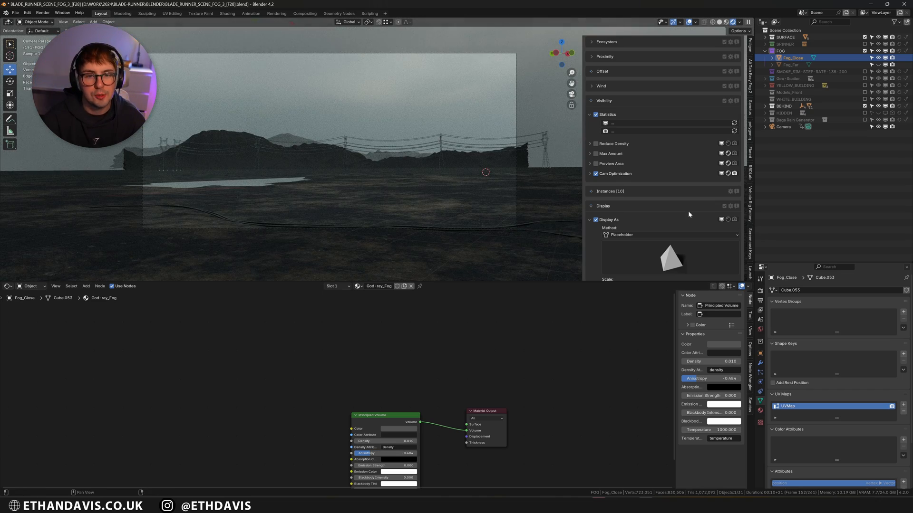
Step: Enable the SPINNER collection and hide the viewport overlays
left_click(864, 43)
key("shift+alt+z")
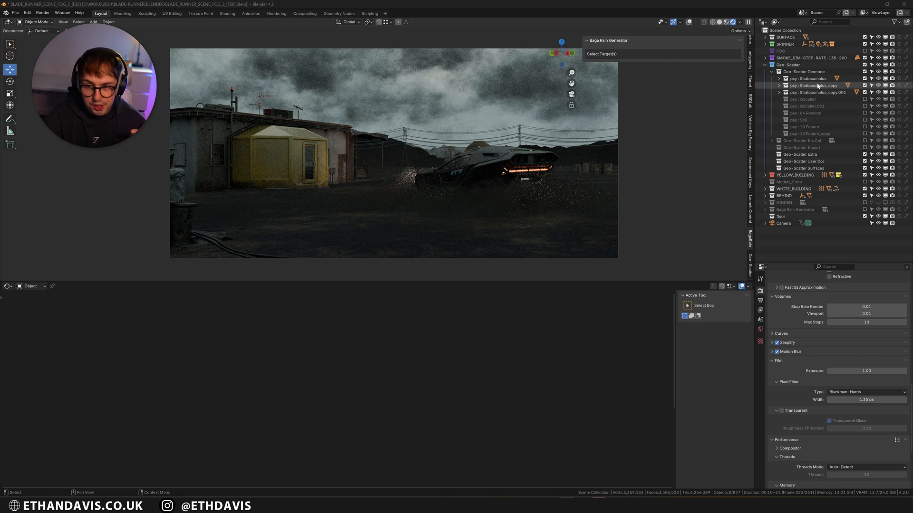
Step: Switch the viewport to solid shading, then add a plane mesh and resize it as a scatter emitter
left_click(553, 156)
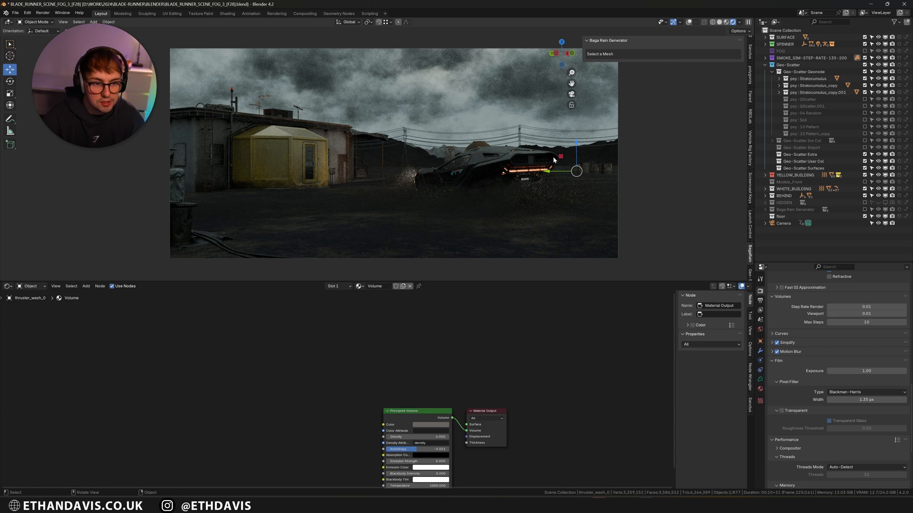
key("z")
left_click(618, 167)
key("shift+a")
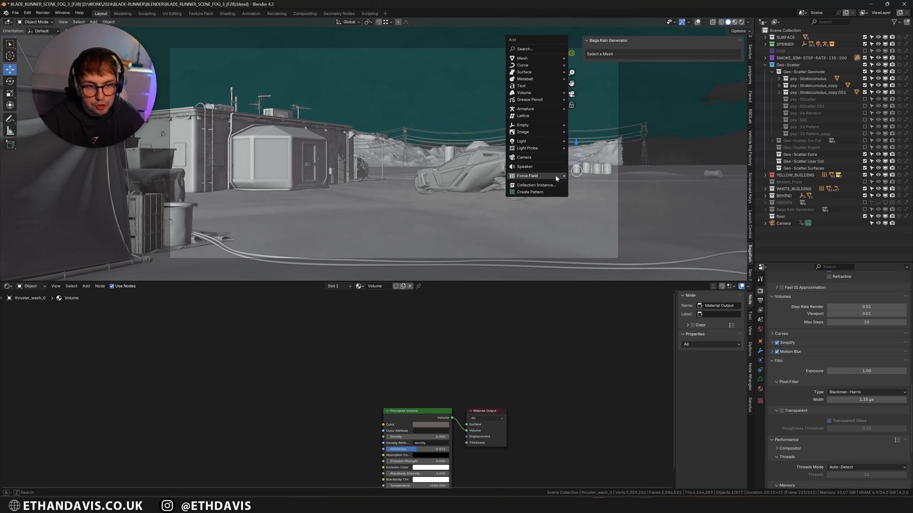
mouse_move(556, 177)
mouse_move(545, 58)
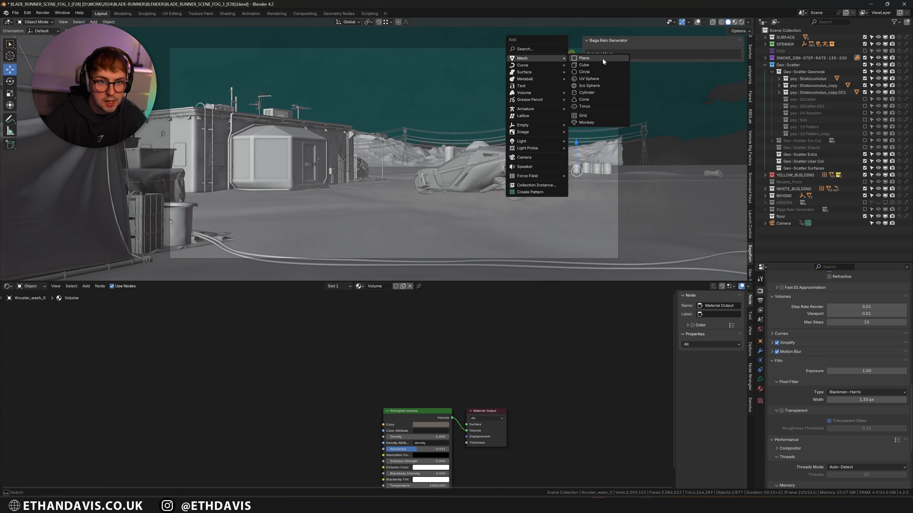
left_click(583, 58)
scroll(421, 185, "down", 4)
key("s")
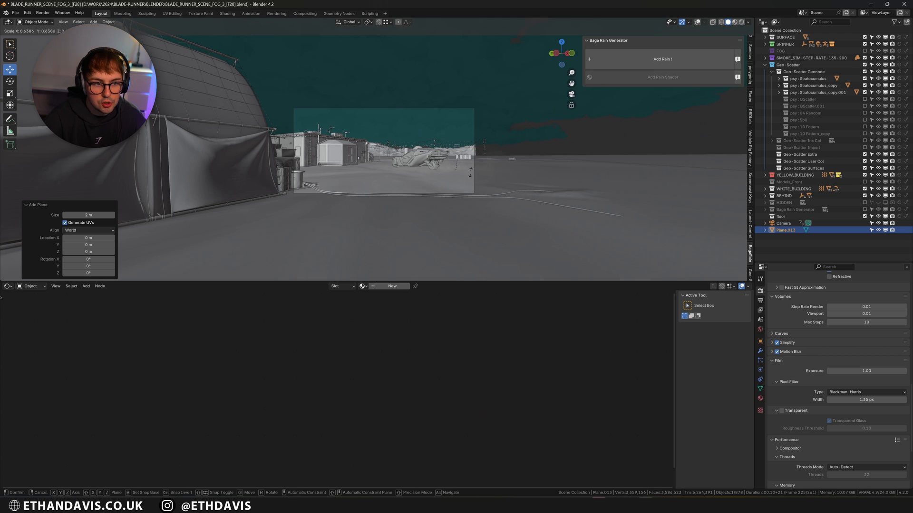
left_click(57, 225)
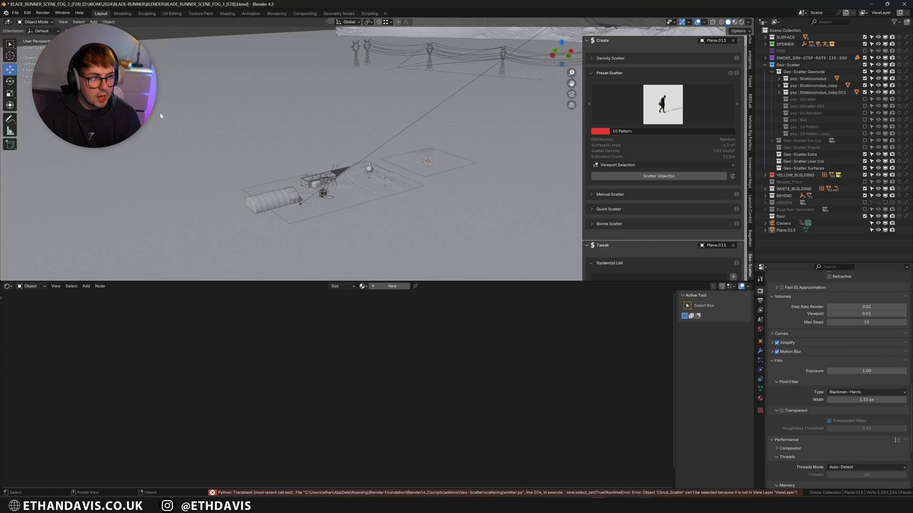
Step: Open the Geo-Scatter biome library for the plane, browse the Cloudscape presets in a widened window, and close the library
left_click(618, 224)
scroll(632, 202, "down", 3)
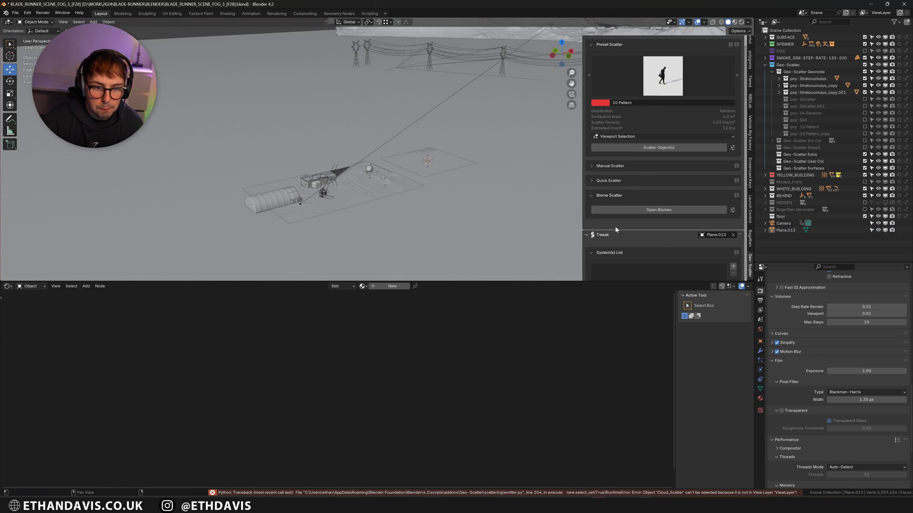
left_click(632, 198)
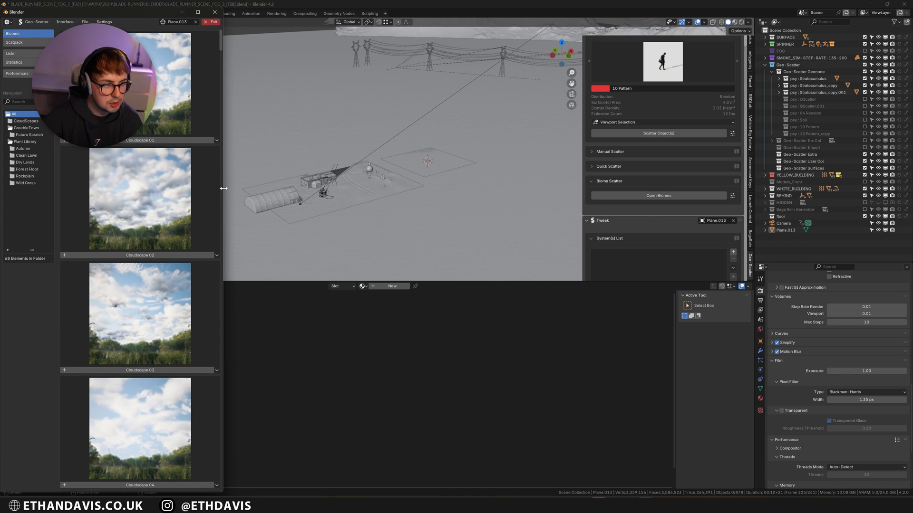
left_click_drag(224, 188, 550, 190)
scroll(455, 289, "down", 5)
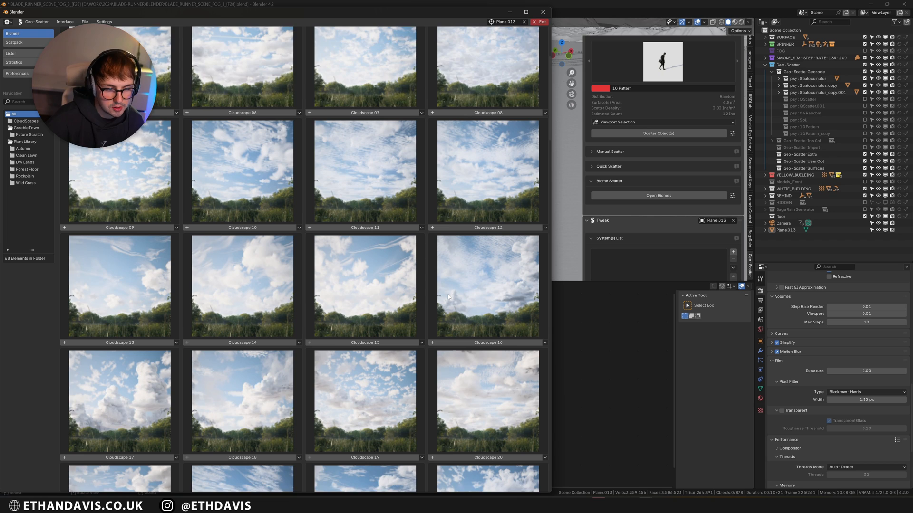
scroll(448, 297, "down", 6)
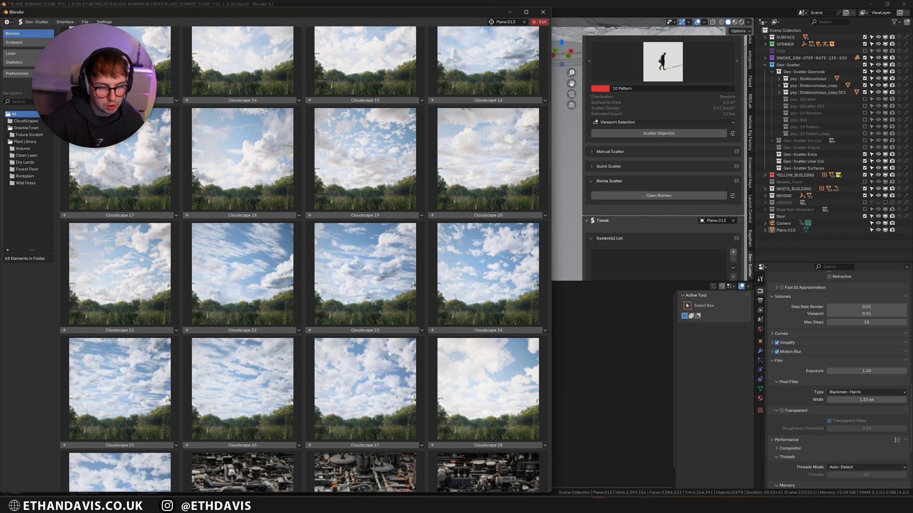
left_click(536, 21)
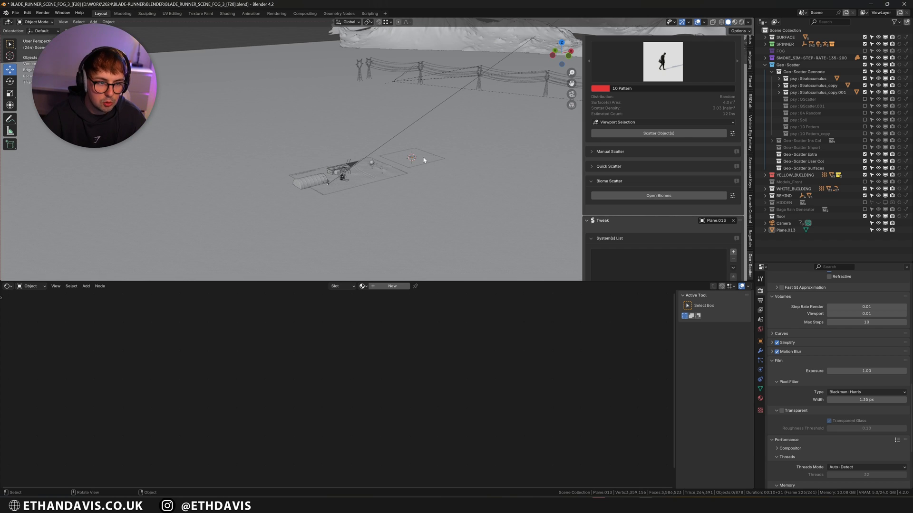
Step: Scale the new plane up about 22.5 times and apply its scale
left_click(424, 160)
left_click(424, 160)
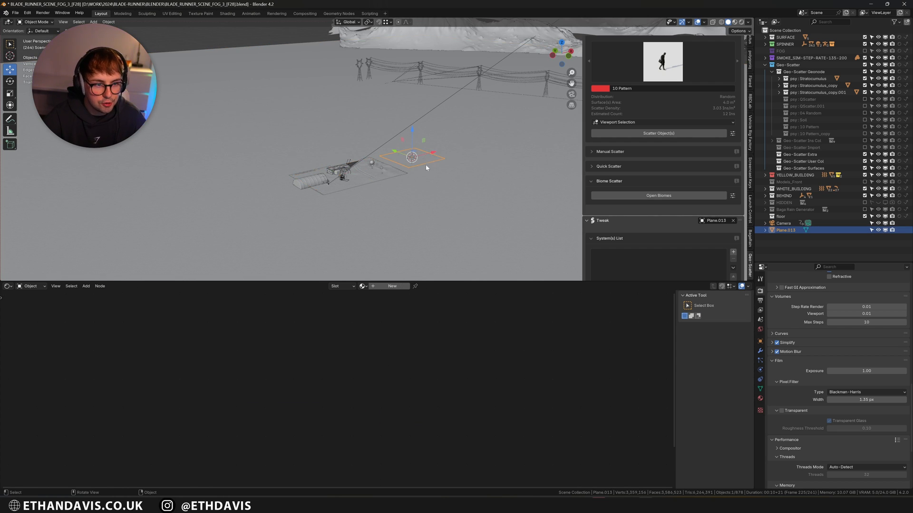
key("s")
key("ctrl+a")
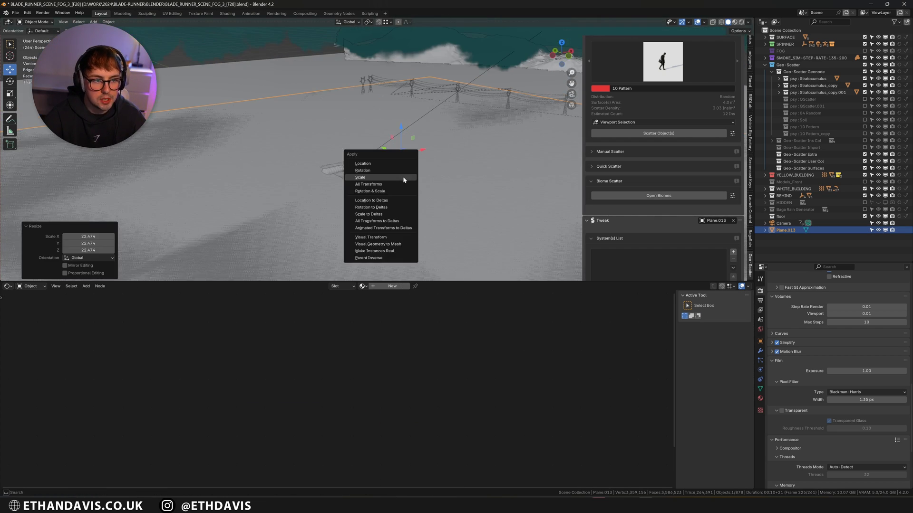
left_click(403, 177)
scroll(433, 165, "down", 4)
Step: Delete the demonstration plane, check the clouds from a low angle, and return to the camera view
key("x")
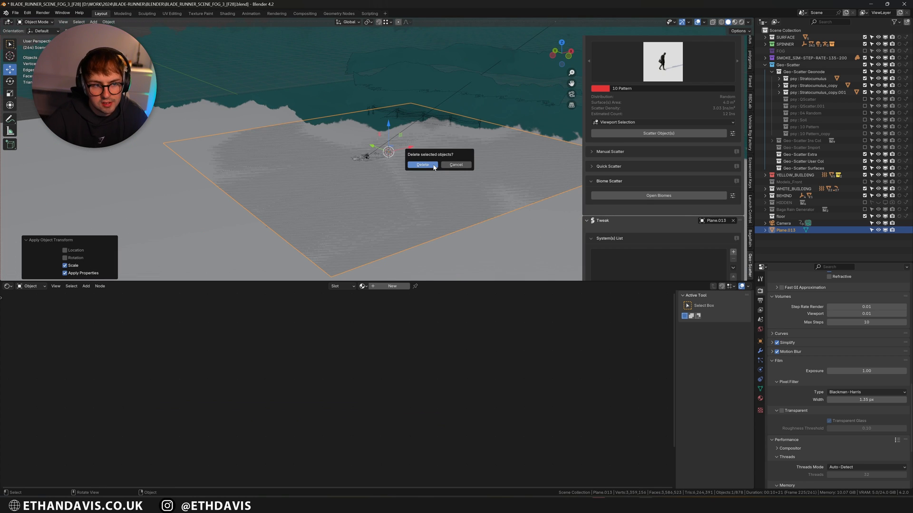
left_click(435, 165)
middle_click_drag(466, 163, 452, 147)
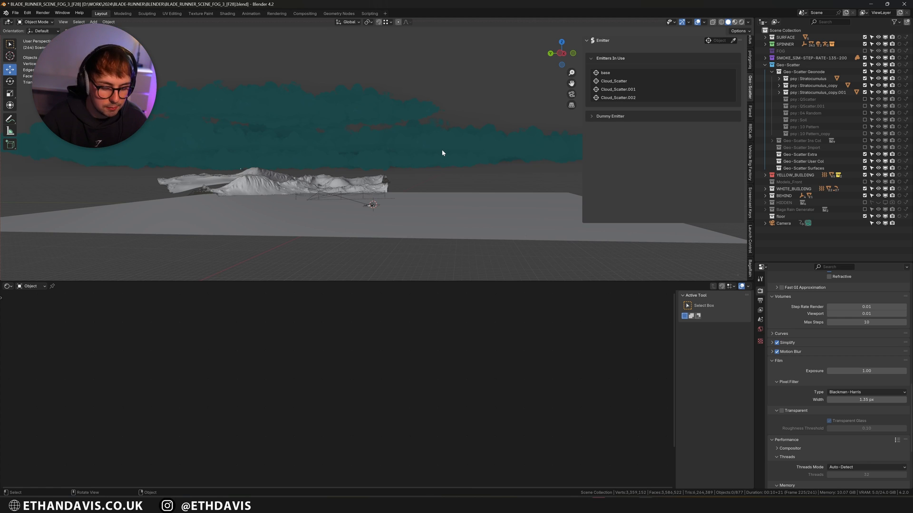
key("KP_0")
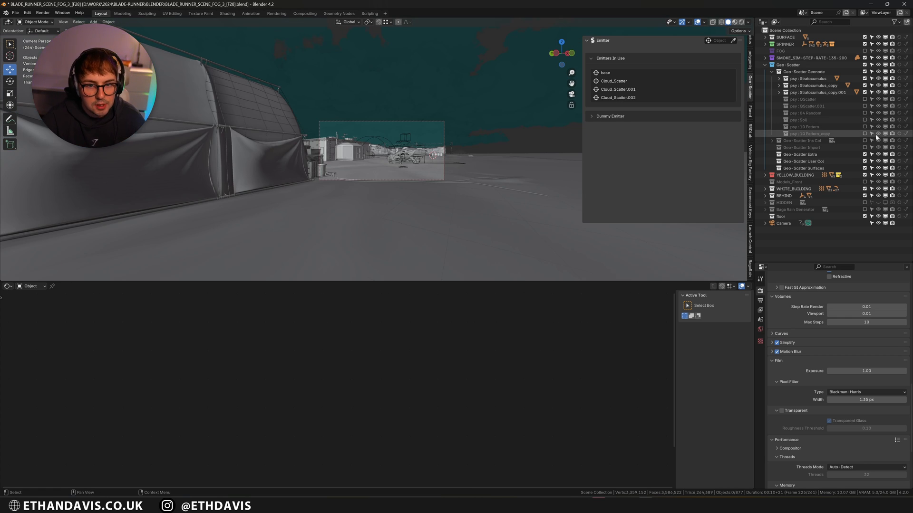
Step: Enable the HIDDEN collection and inspect its Cloud_Scatter emitter and the clouds from outside the camera with overlays on
left_click(864, 202)
key("shift+alt+z")
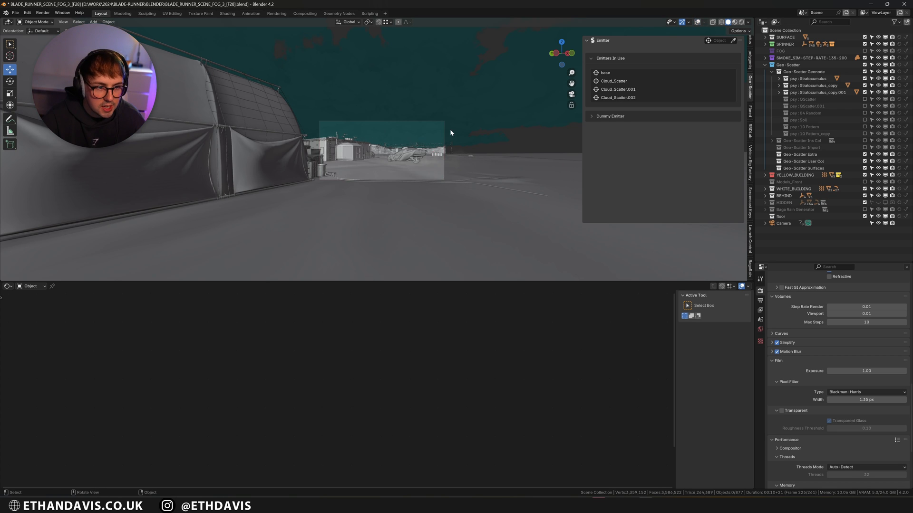
key("KP_0")
scroll(450, 137, "down", 5)
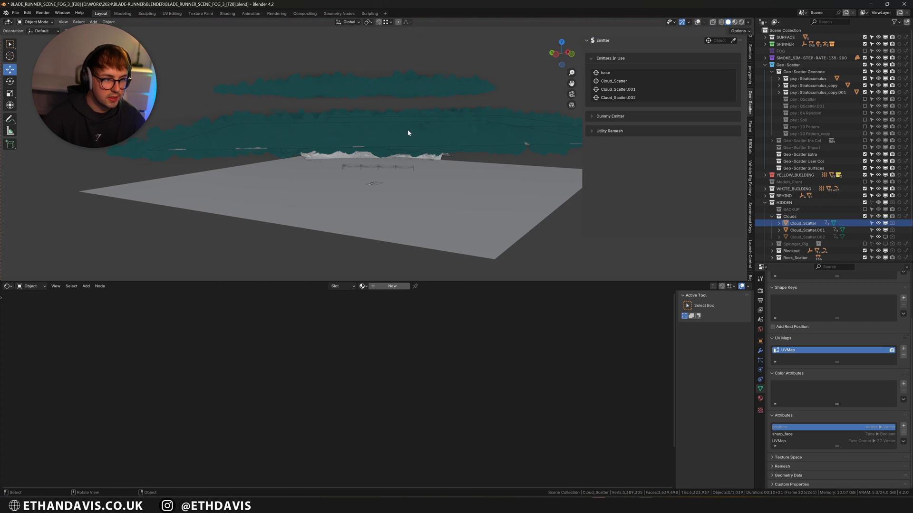
key("shift+alt+z")
mouse_move(462, 146)
middle_mouse_down()
mouse_move(471, 138)
mouse_move(453, 150)
middle_mouse_up()
key("x")
left_click(461, 139)
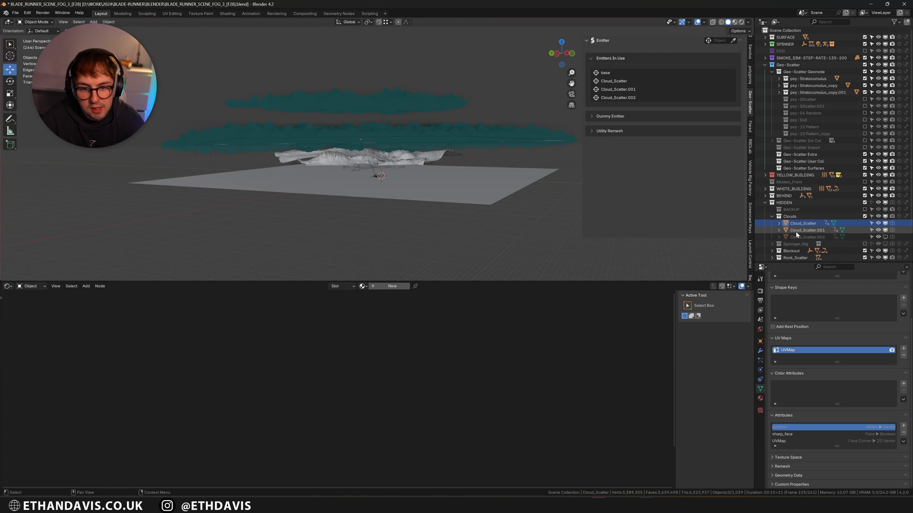
Step: Select the Cloud_Scatter emitter and try moving it along the Y axis while looking through the camera
left_click(478, 147)
mouse_move(477, 146)
middle_mouse_down()
mouse_move(472, 154)
mouse_move(470, 135)
middle_mouse_up()
left_click(455, 138)
key("KP_0")
key("g")
key("x")
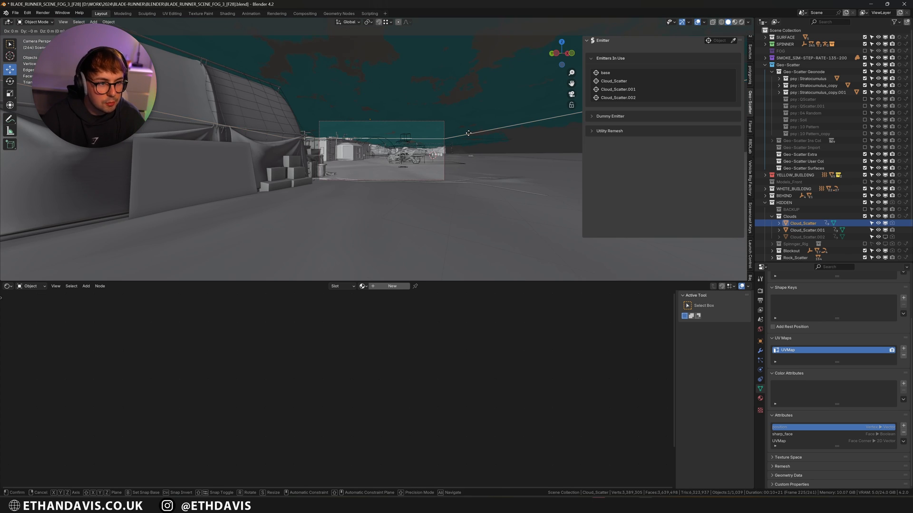
key("y")
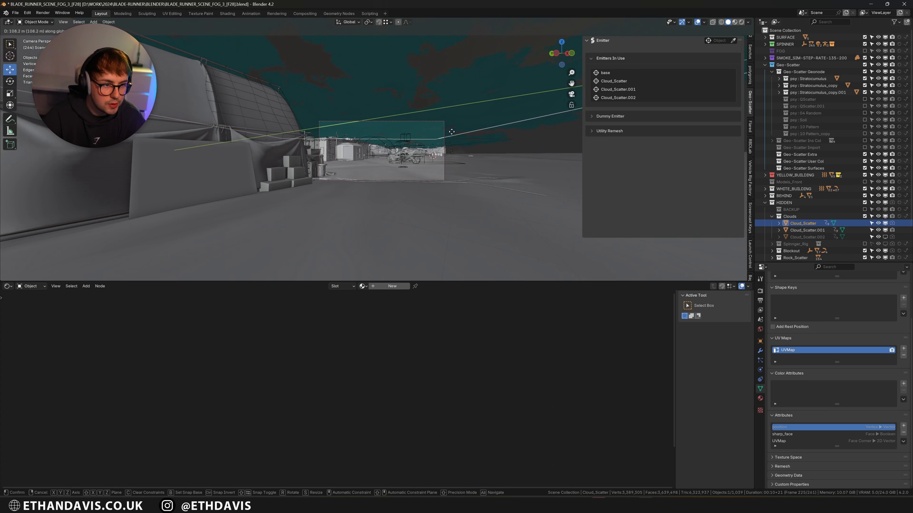
left_click(427, 134)
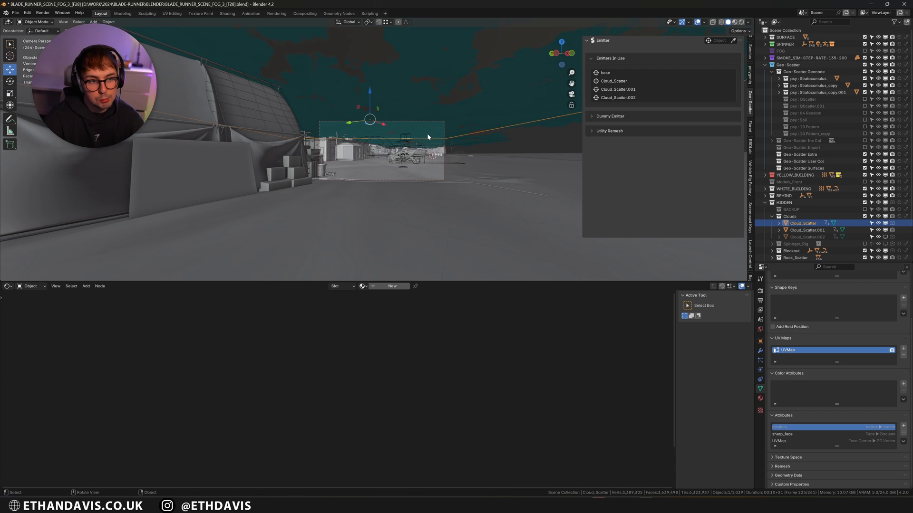
Step: Try shifting the Cloud_Scatter emitter along the Y axis from an elevated view outside the camera
middle_click_drag(426, 133, 381, 167)
key("g")
key("y")
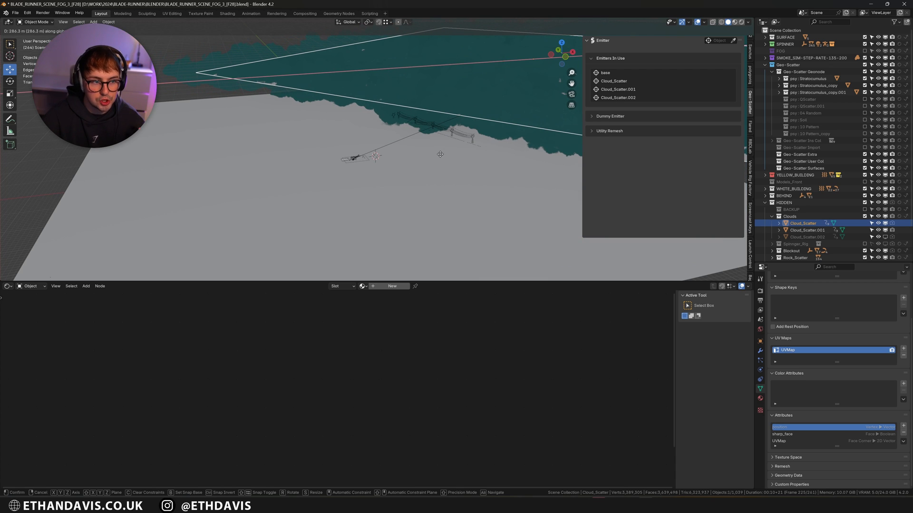
left_click(438, 137)
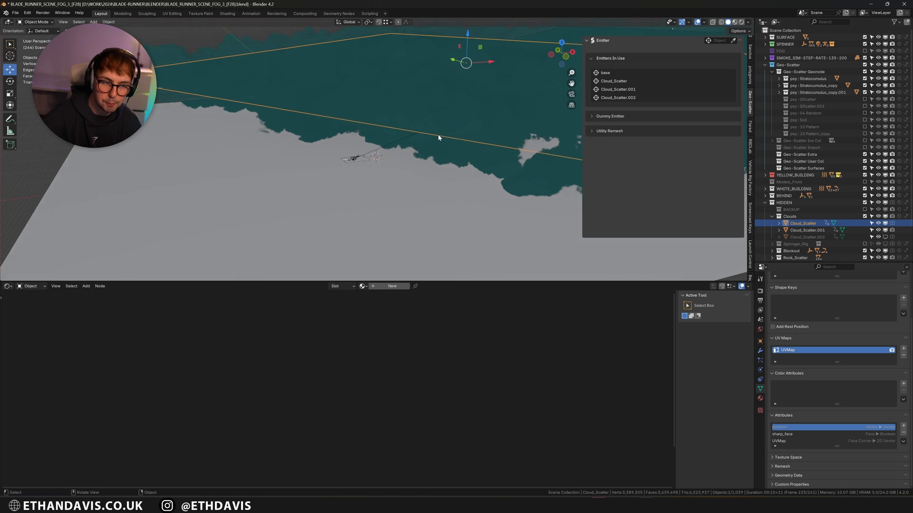
Step: Return to the camera view and switch the viewport to rendered shading
key("KP_0")
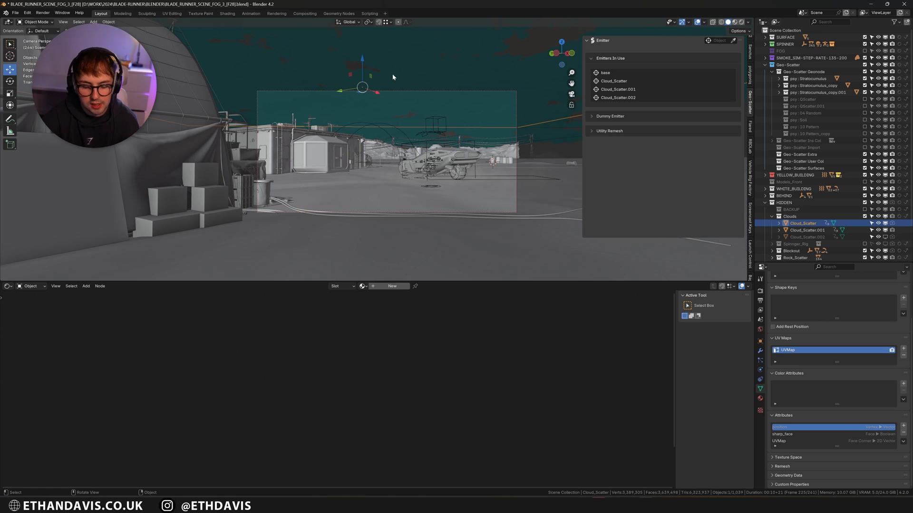
key("z")
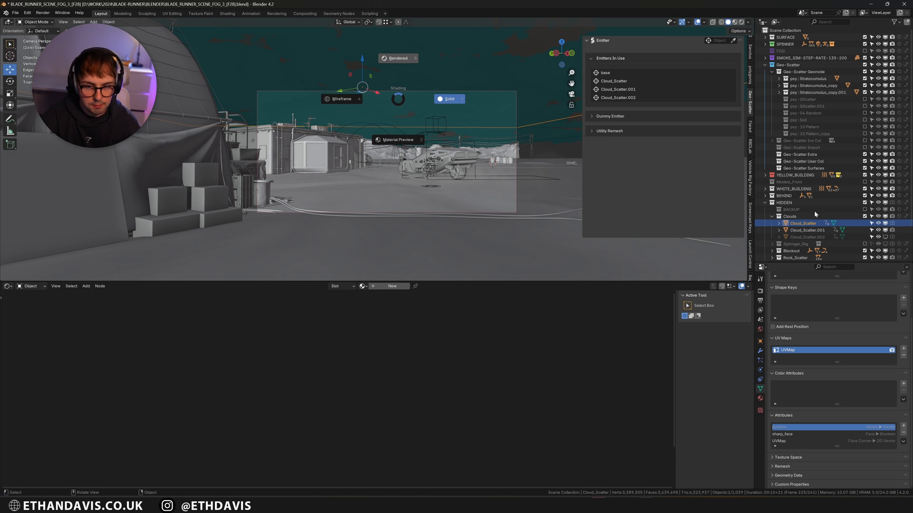
key("8")
Step: Disable the HIDDEN collection, collapse the Geo-Scatter collection, and enable the FOG collection
left_click(865, 202)
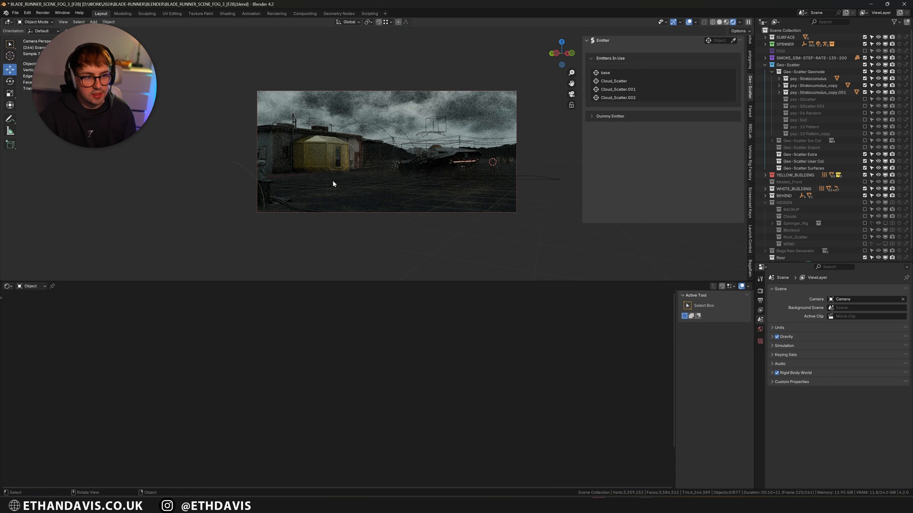
left_click(765, 66)
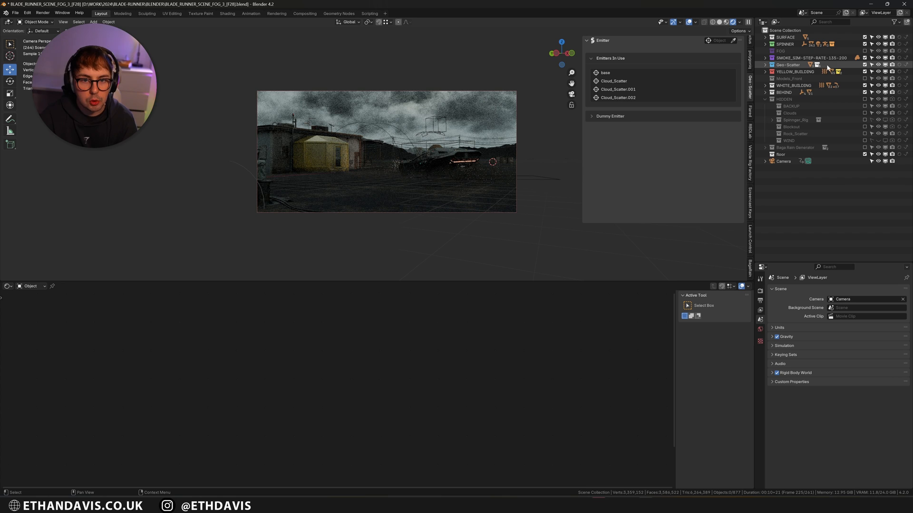
left_click(864, 51)
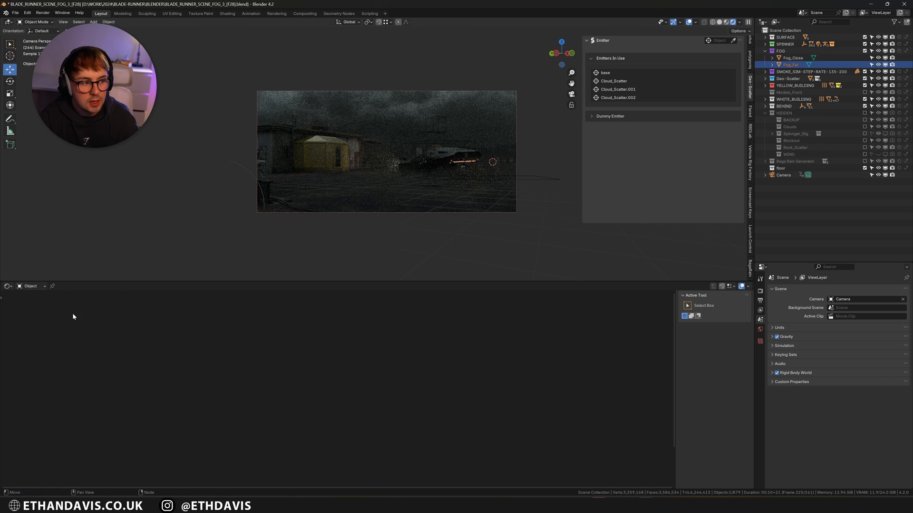
Step: Switch the node editor from object to World shading and examine the farm_field_puresky_4k.exr, Color mix and Background nodes
left_click(7, 286)
left_click(31, 286)
left_click(32, 310)
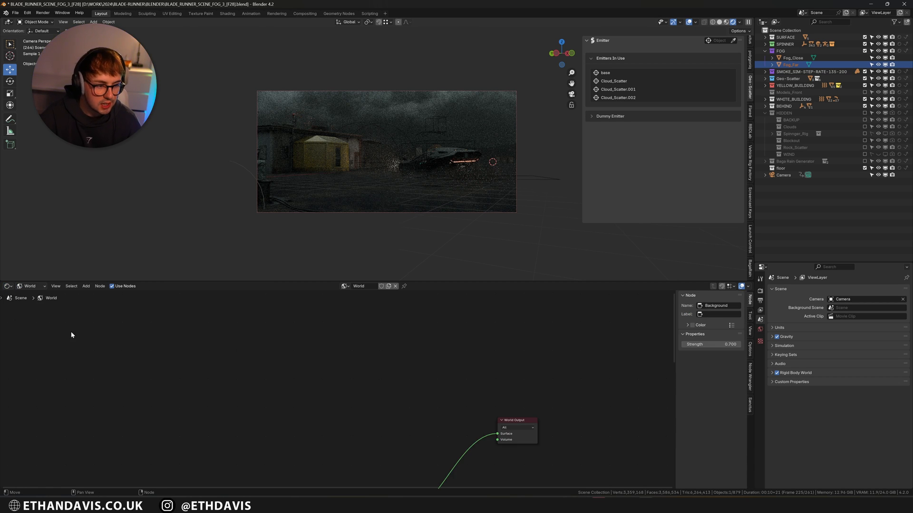
scroll(271, 435, "down", 8)
middle_click_drag(281, 453, 287, 379)
scroll(299, 389, "up", 8)
scroll(298, 388, "up", 2)
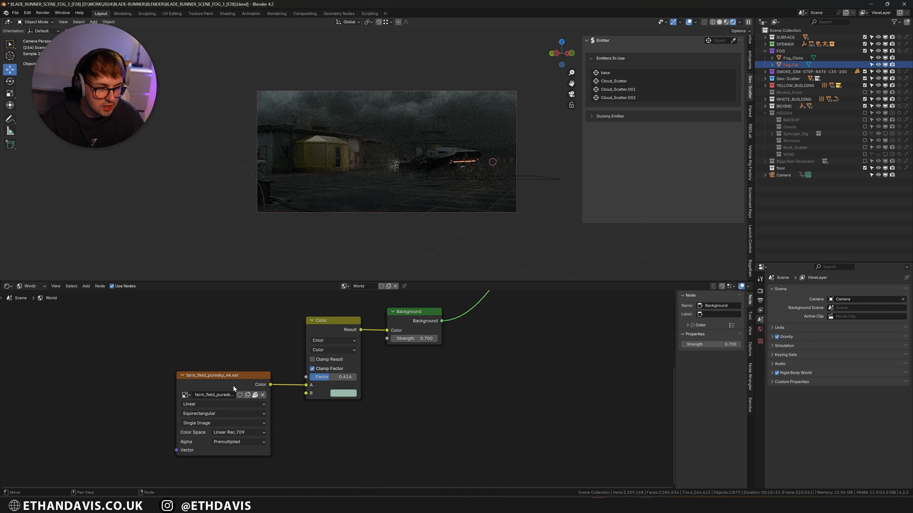
Step: Isolate the thruster_wash_0 smoke volume in local view and look around it against the environment sky
left_click(418, 210)
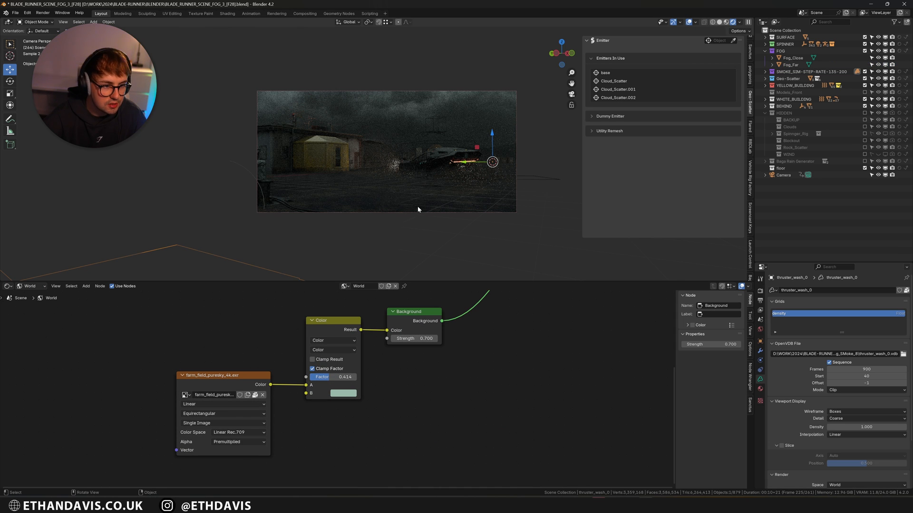
key("KP_Divide")
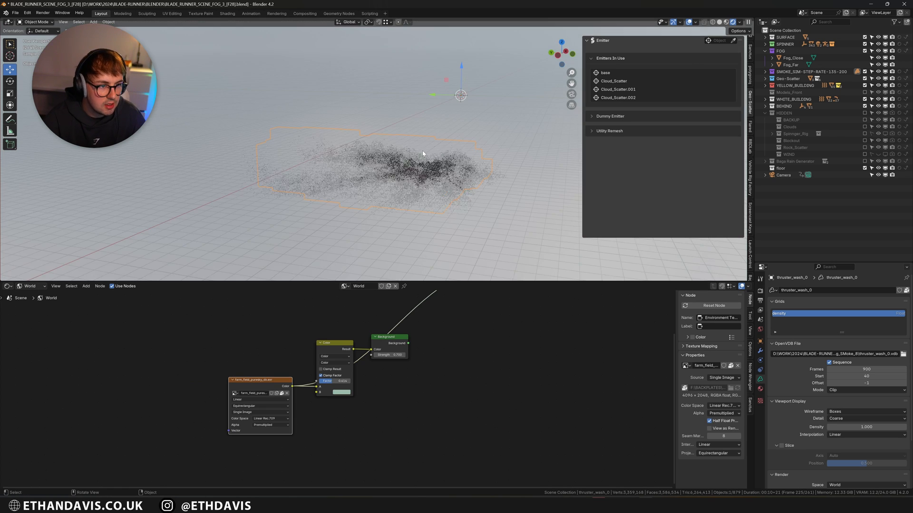
scroll(424, 156, "down", 3)
middle_click_drag(423, 159, 464, 155)
Step: Preview the world's Color mix node, reconnect the Background node to the World Output, and return to the camera view
left_click(336, 346)
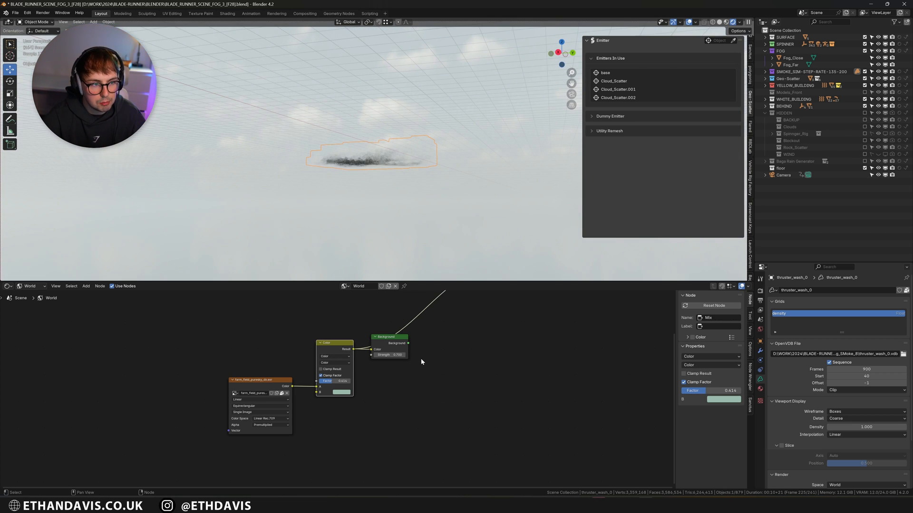
left_click(390, 347)
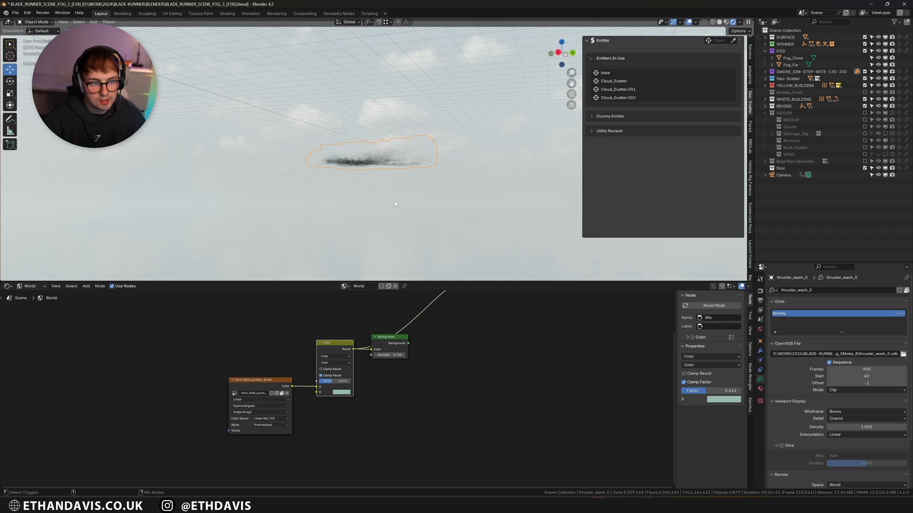
key("KP_0")
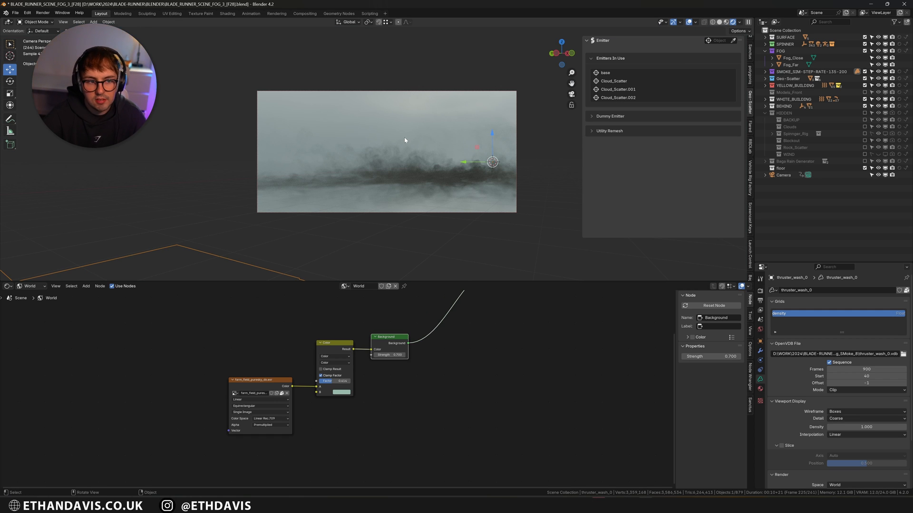
middle_click_drag(398, 323, 360, 408)
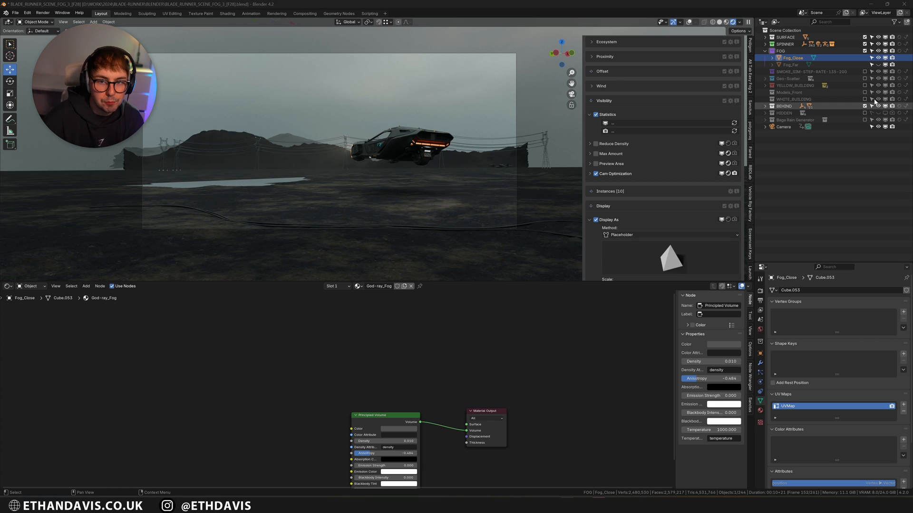
Step: Disable the FOG collection and enable the Baga Rain Generator collection
left_click(864, 51)
left_click(864, 92)
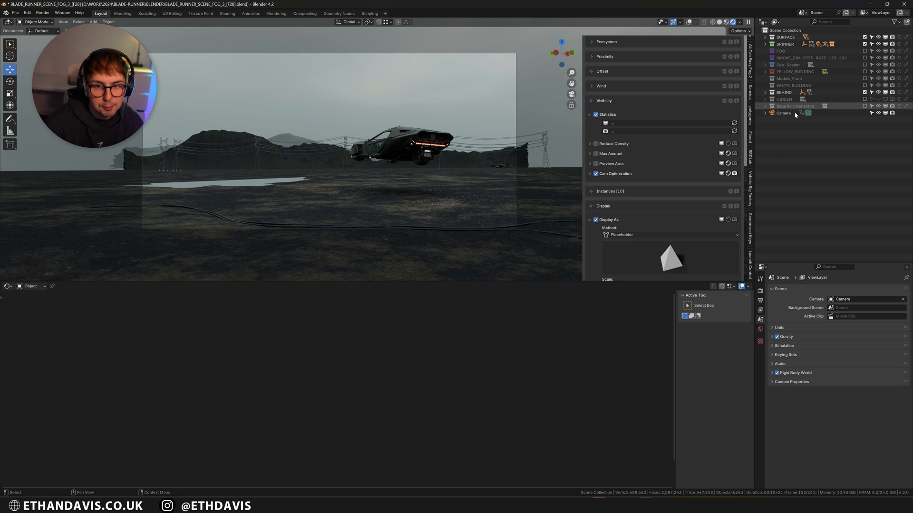
left_click(864, 106)
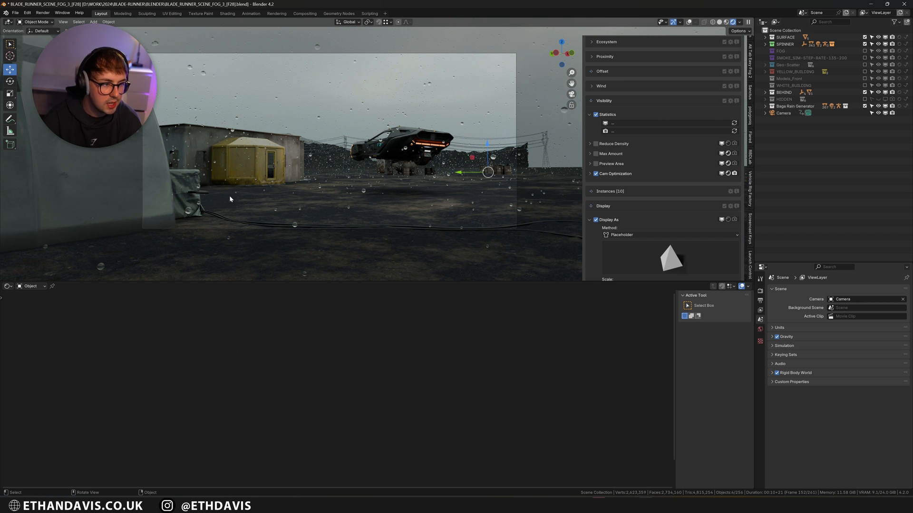
Step: Examine the rain over the spinner scene with overlays shown, and expand the Baga Rain Generator collection to review its contents
middle_click_drag(304, 197, 314, 198)
scroll(314, 197, "down", 3)
key("shift+alt+z")
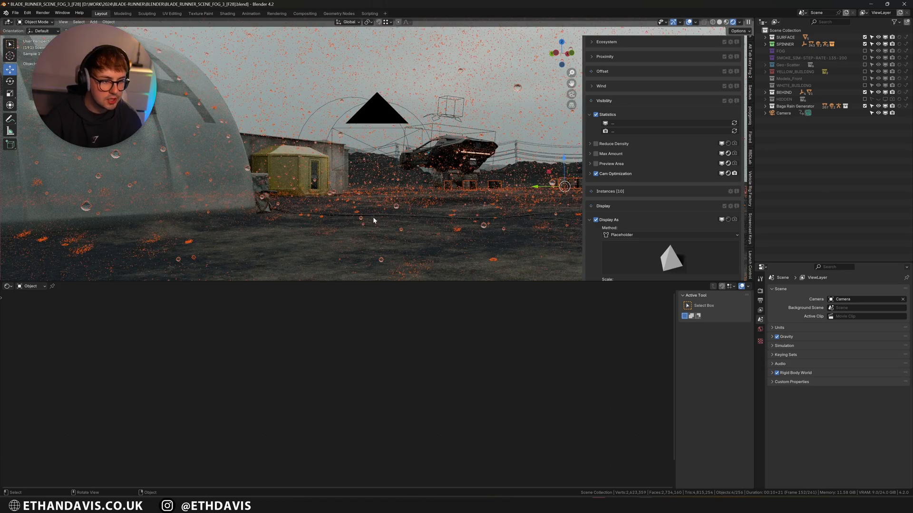
middle_click_drag(374, 220, 338, 238)
scroll(427, 243, "down", 3)
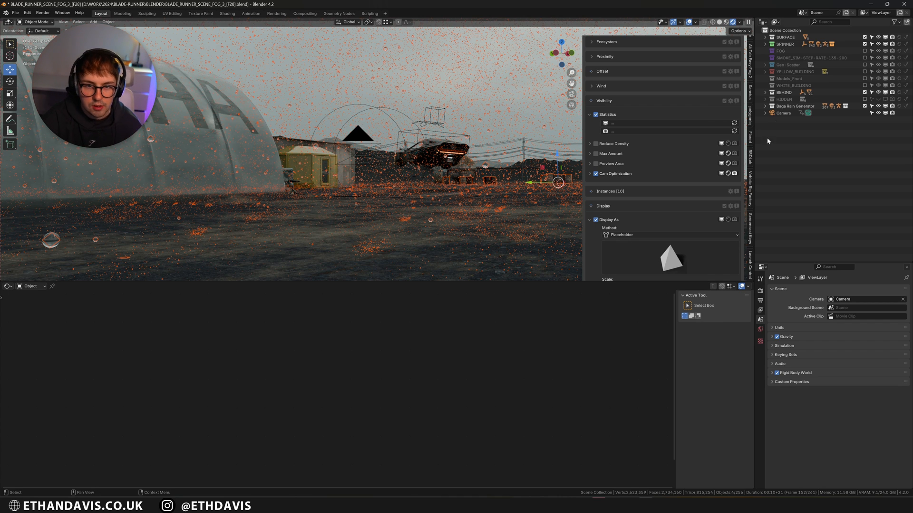
left_click(766, 106)
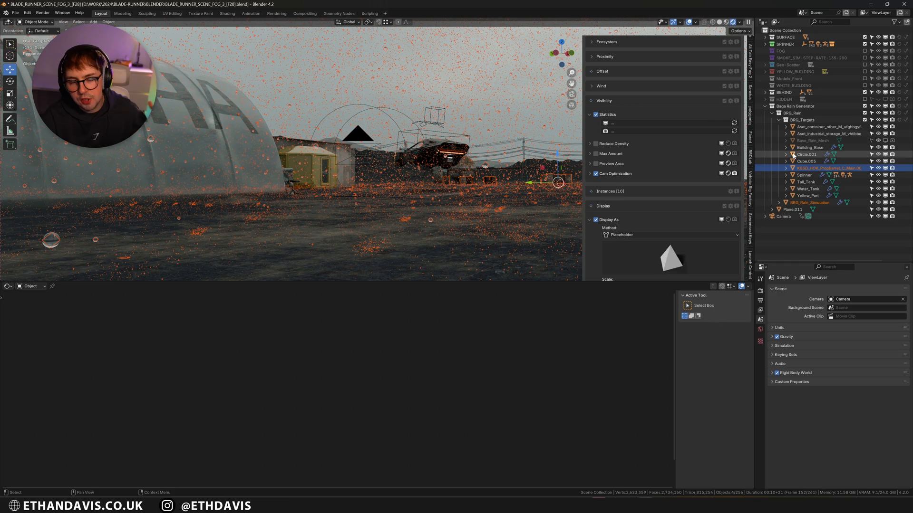
scroll(499, 183, "up", 4)
middle_click_drag(485, 168, 678, 216)
scroll(660, 254, "down", 10)
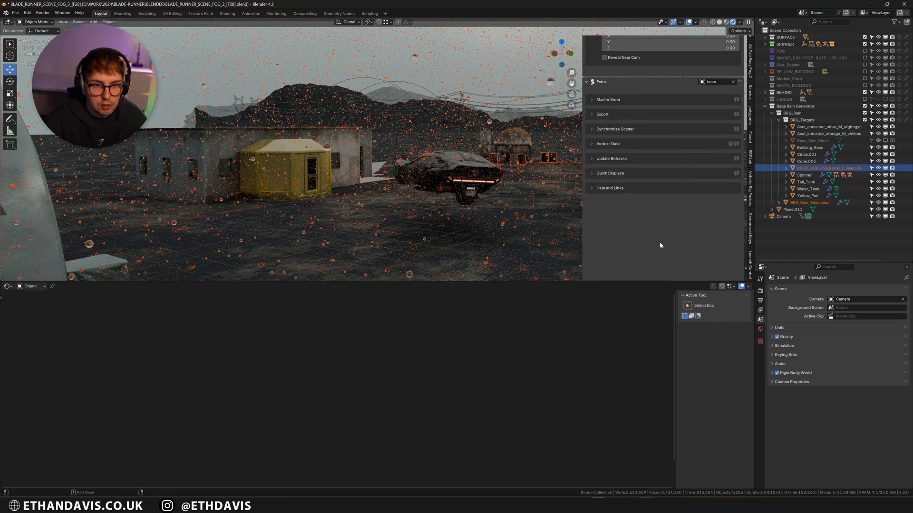
Step: Delete the existing BRG_Rain_Simulation object from the BRG_Rain collection and view the scene in Solid shading
left_click(809, 203)
left_click(760, 389)
scroll(660, 218, "up", 3)
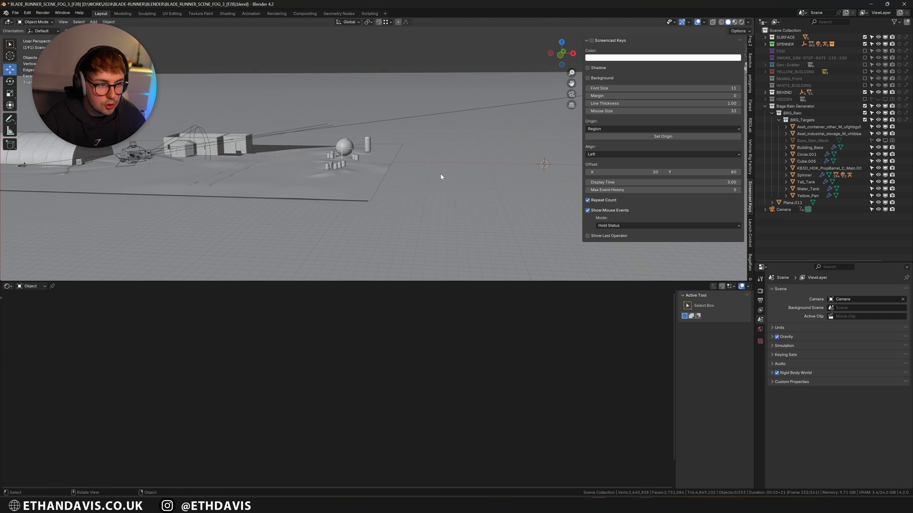
Step: Add a plane mesh, raise it about 9 m along Z, and isolate it in a framed local view
key("shift+a")
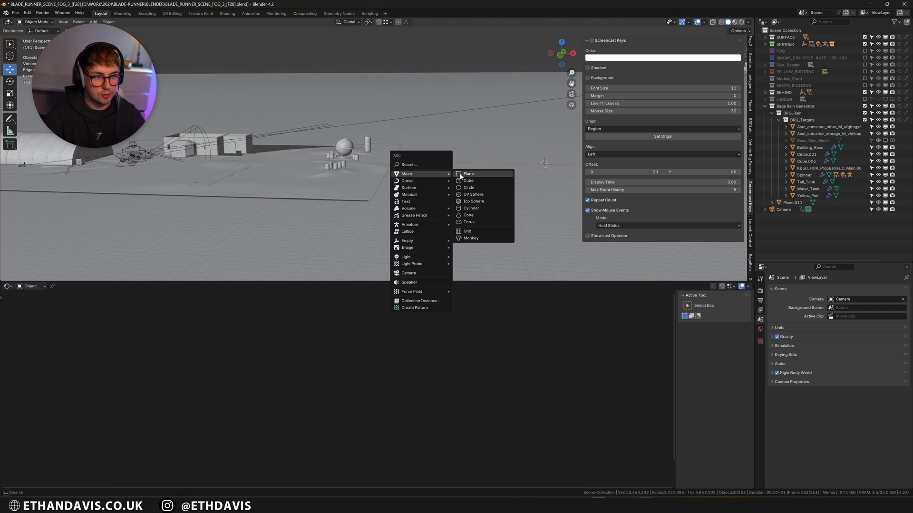
left_click(464, 175)
scroll(424, 176, "down", 1)
key("g")
key("z")
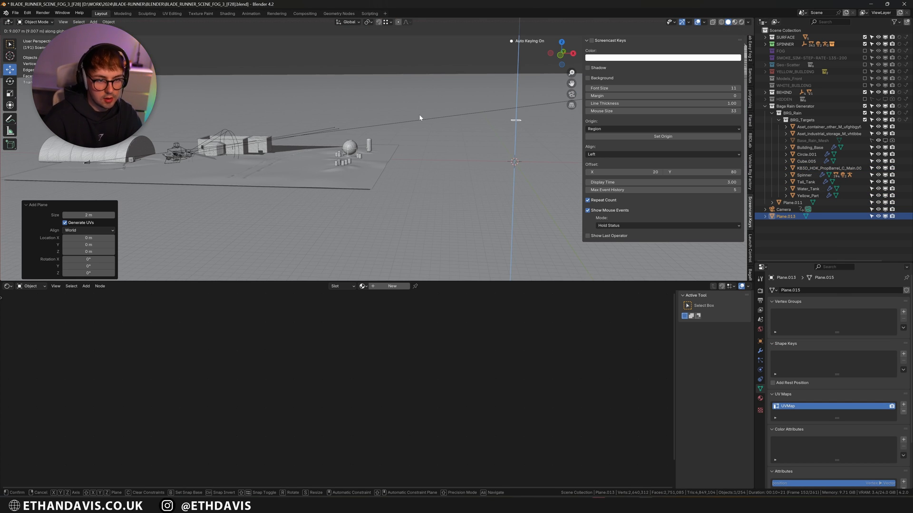
left_click(420, 116)
key("KP_Decimal")
key("KP_Divide")
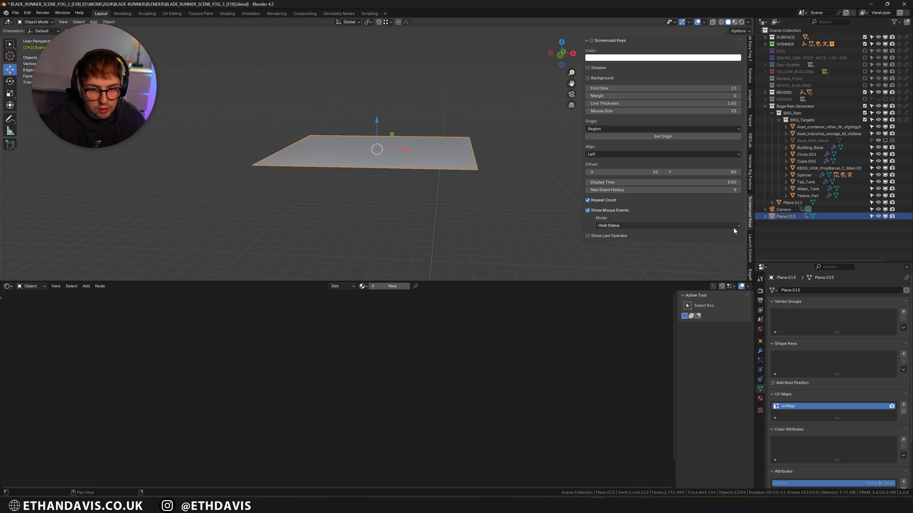
Step: Add a Baga Rain Generator rain simulation to the isolated plane
scroll(750, 249, "down", 2)
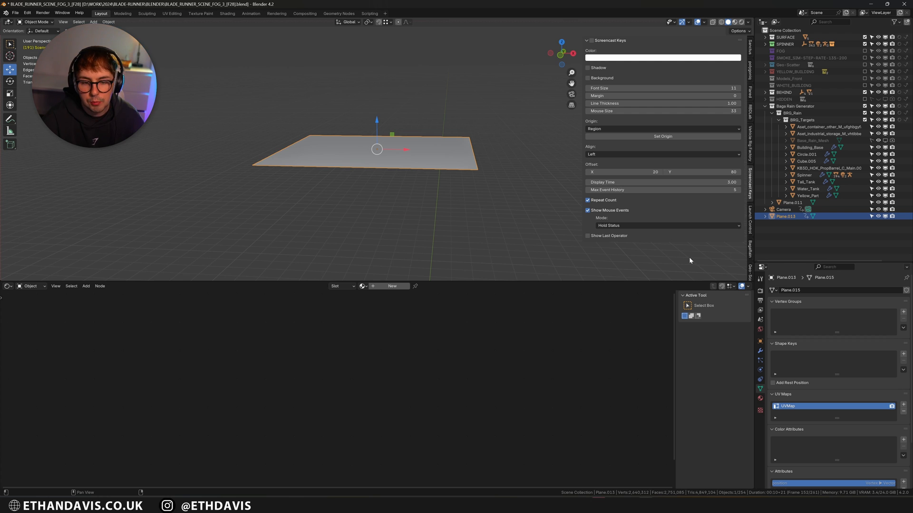
left_click(750, 248)
left_click(662, 61)
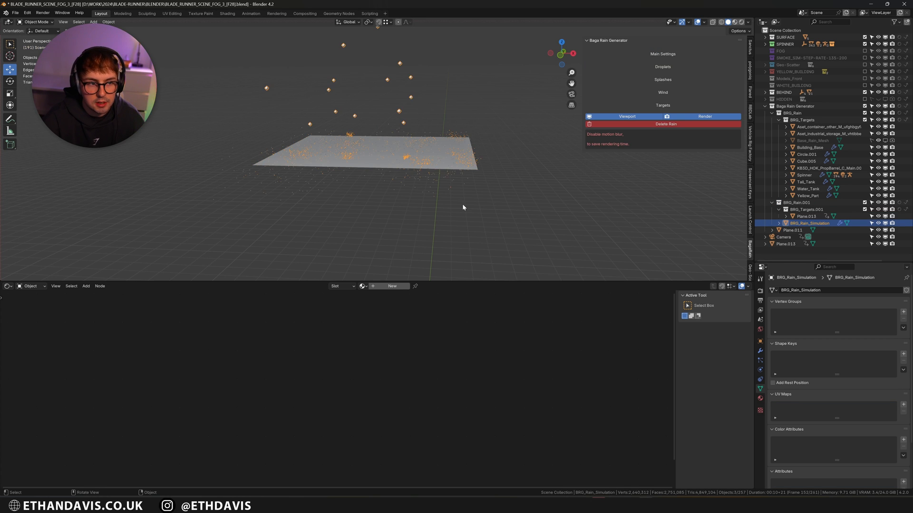
Step: Play the animation to preview the rain falling on the plane with the viewport overlays hidden
key("space")
mouse_move(412, 138)
middle_mouse_down()
mouse_move(427, 158)
mouse_move(430, 141)
middle_mouse_up()
scroll(426, 158, "up", 3)
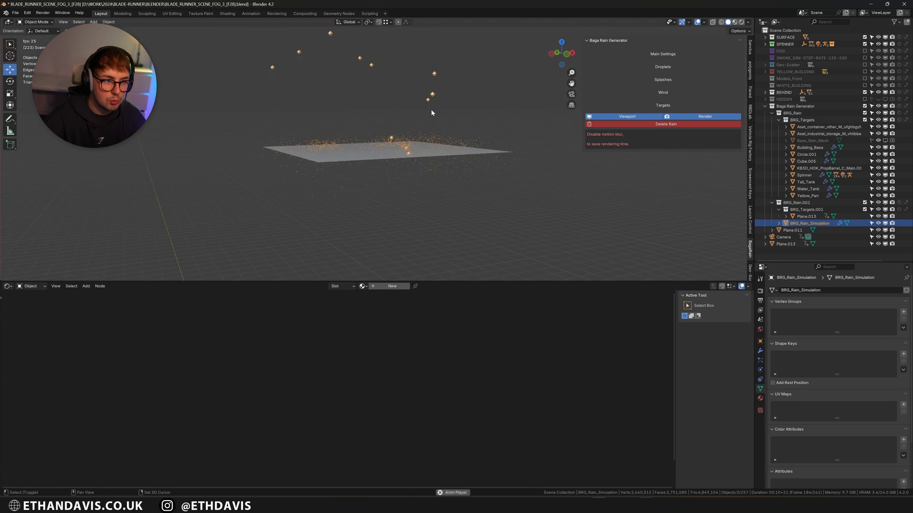
middle_click_drag(431, 110, 419, 159, "shift")
scroll(419, 160, "up", 1)
key("alt+shift+z")
key("space")
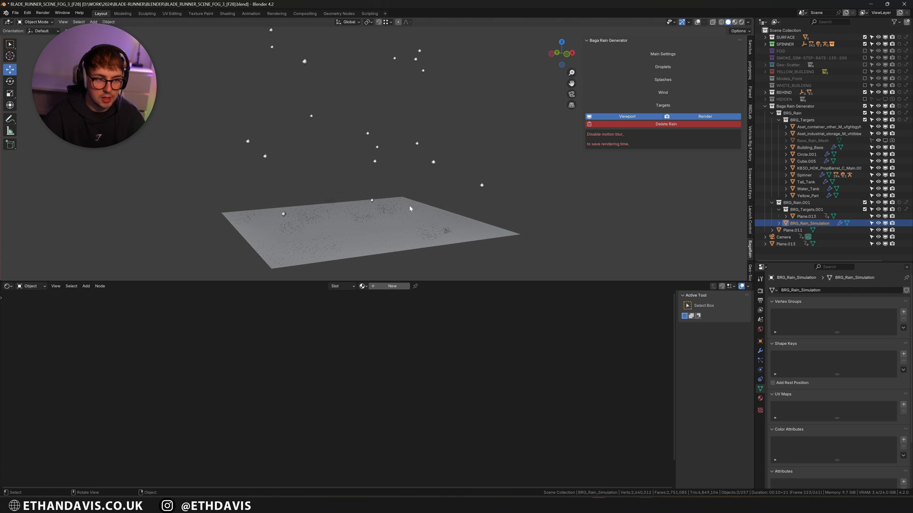
Step: Switch the viewport to Rendered shading and examine the droplets and splashes on the plane up close and during playback
key("z")
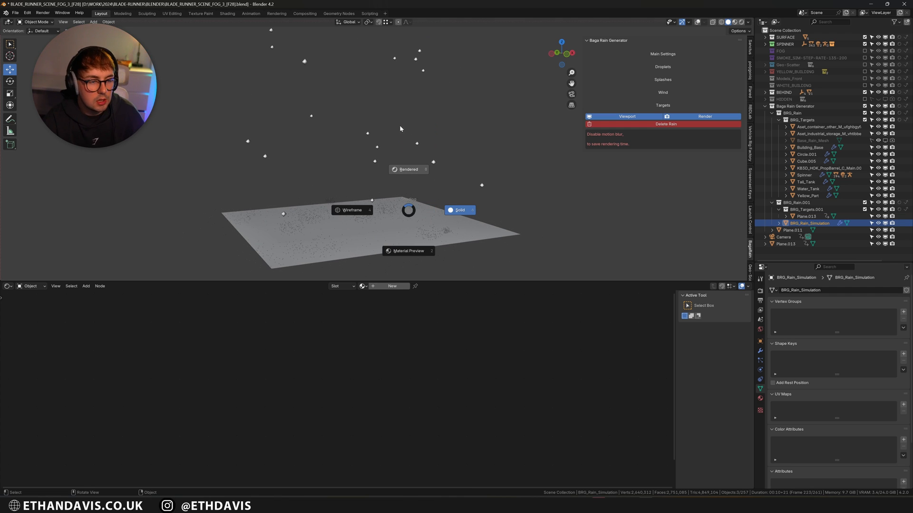
left_click(400, 128)
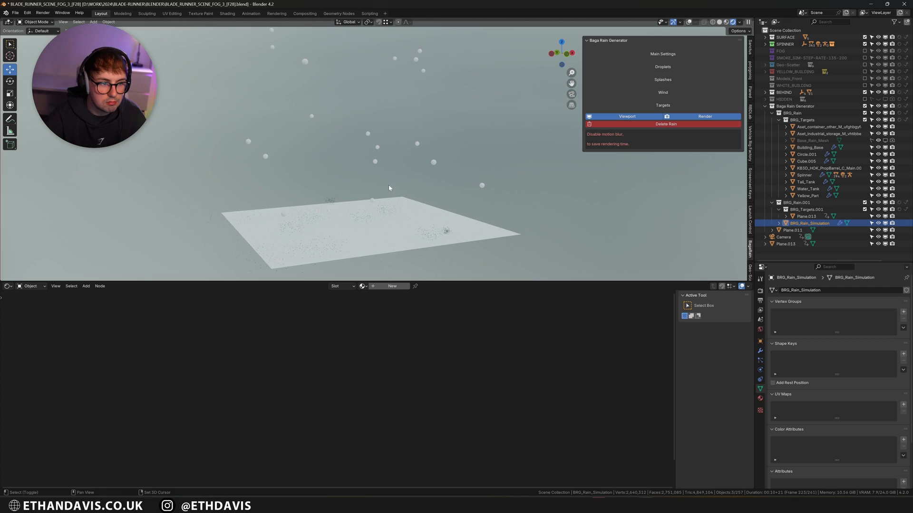
scroll(390, 148, "up", 5)
middle_click_drag(323, 162, 413, 141, "shift")
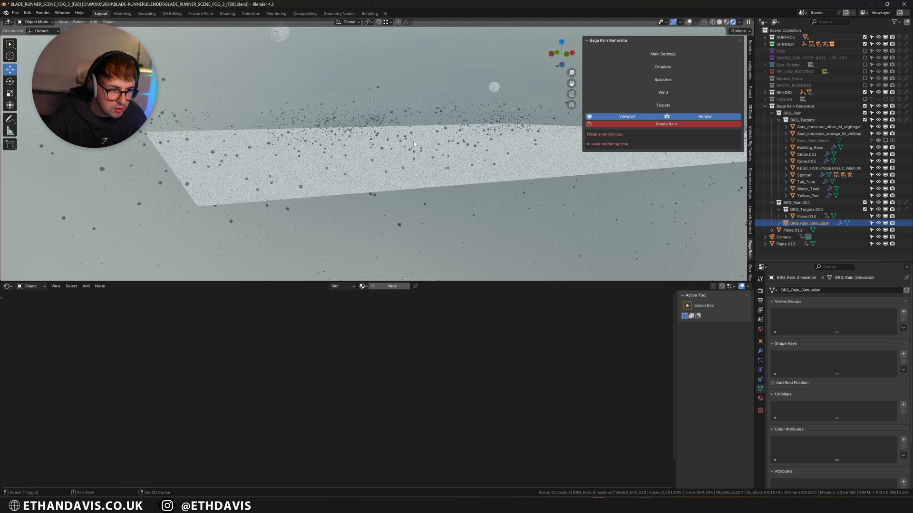
scroll(421, 108, "up", 3)
scroll(424, 107, "down", 6)
middle_click_drag(470, 106, 422, 198, "shift")
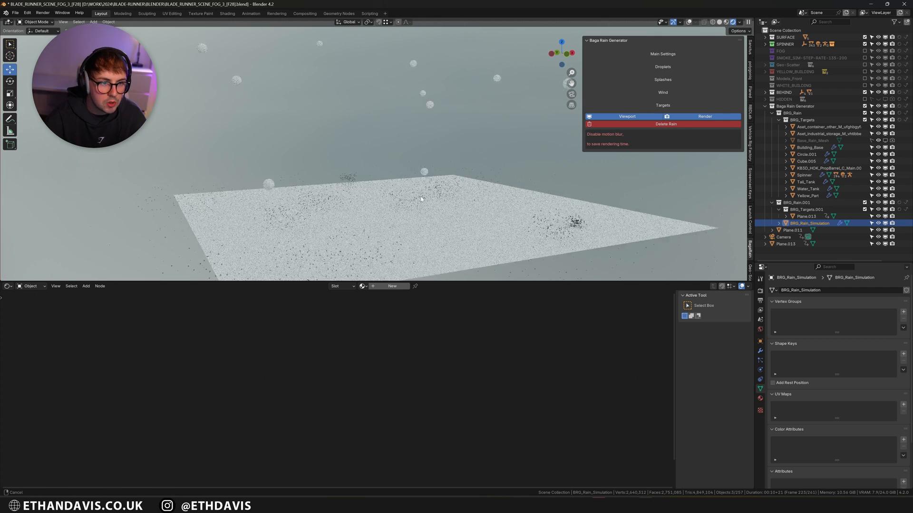
scroll(422, 195, "down", 4)
key("space")
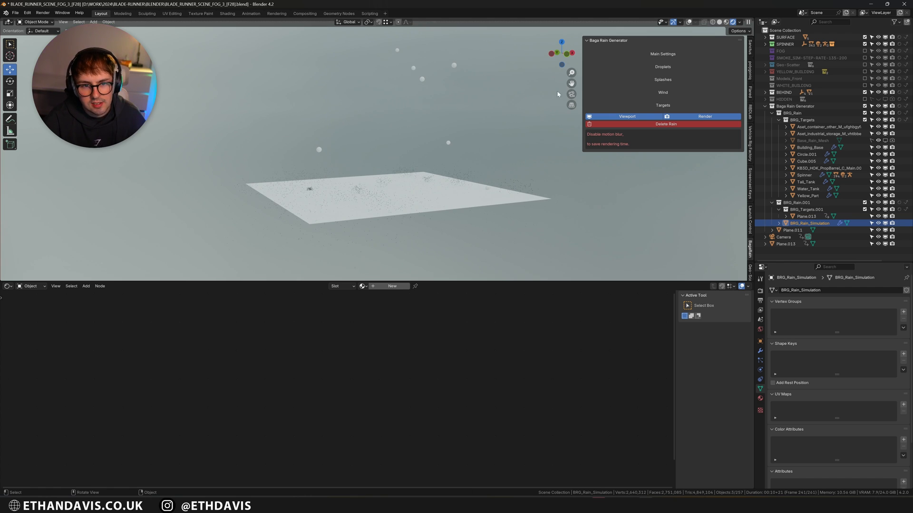
scroll(475, 162, "down", 3)
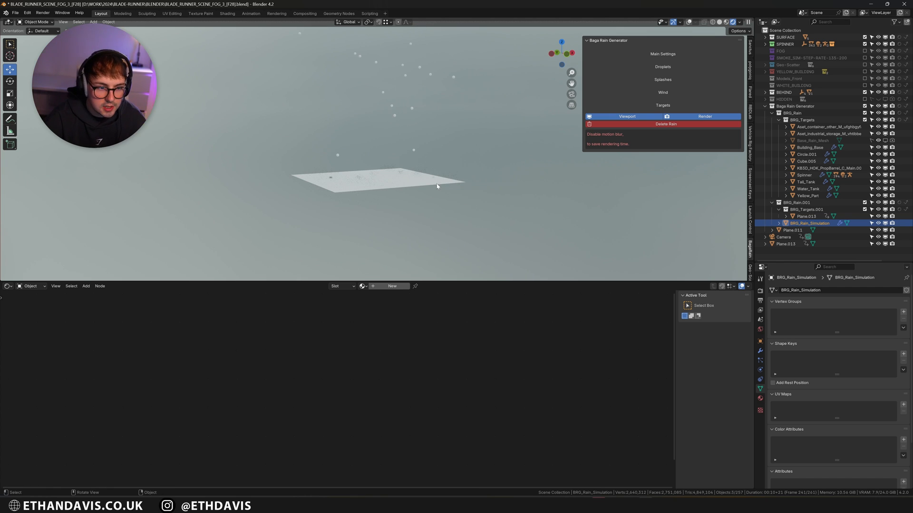
Step: Show the overlays and review the rain simulation's Baga_Rain_Generator modifier settings down to the droplet and splash materials
key("shift+alt+z")
left_click(806, 216)
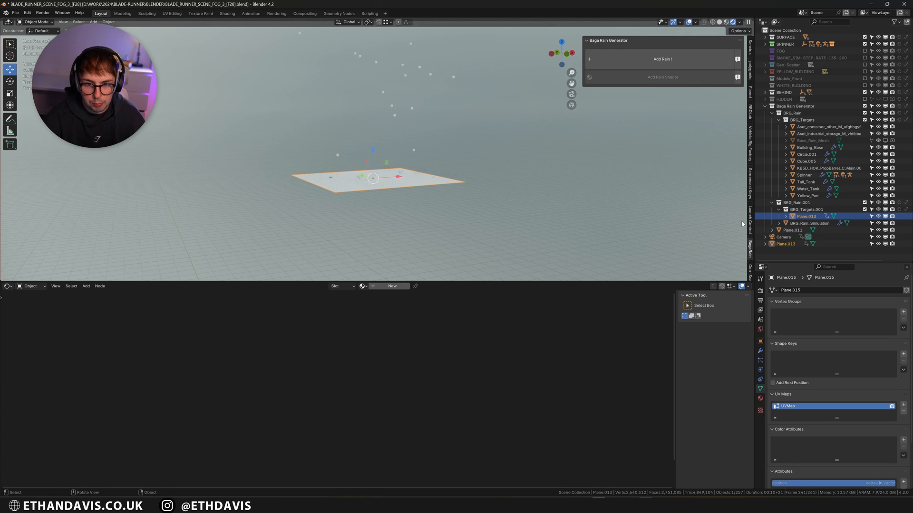
left_click(760, 352)
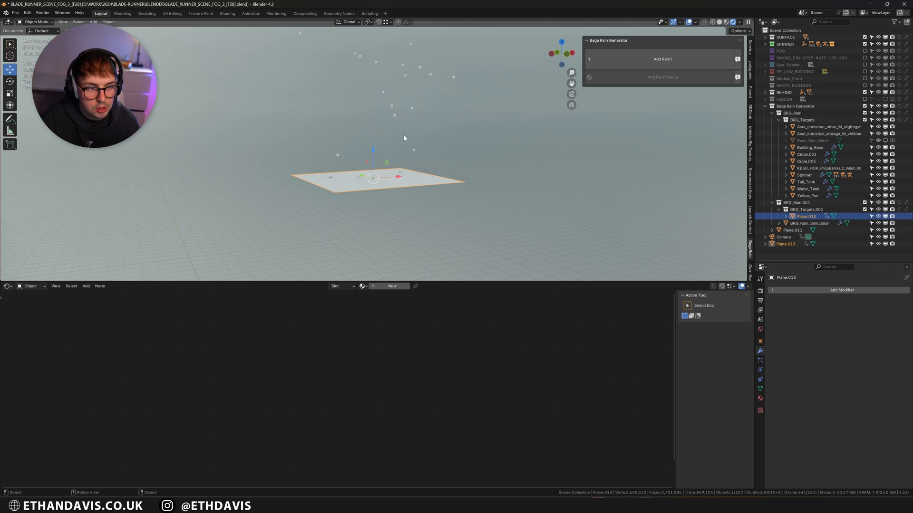
scroll(809, 358, "down", 5)
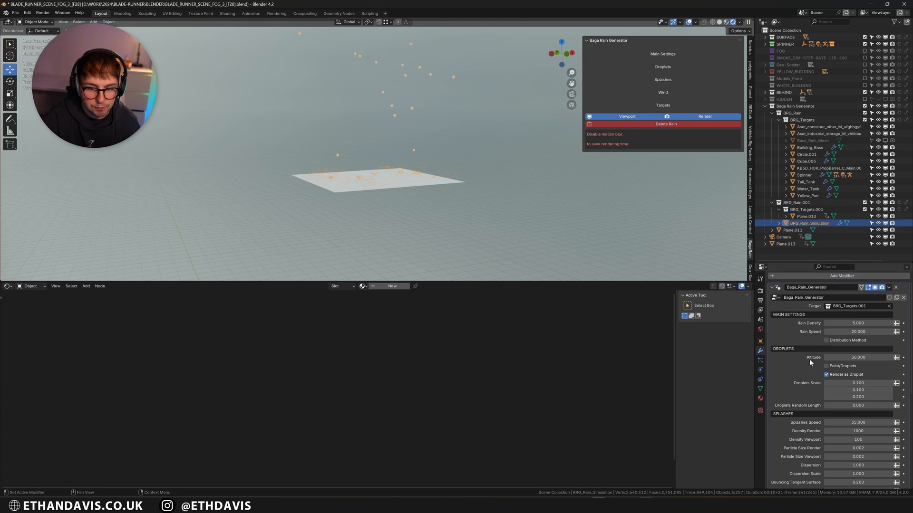
scroll(810, 361, "down", 1)
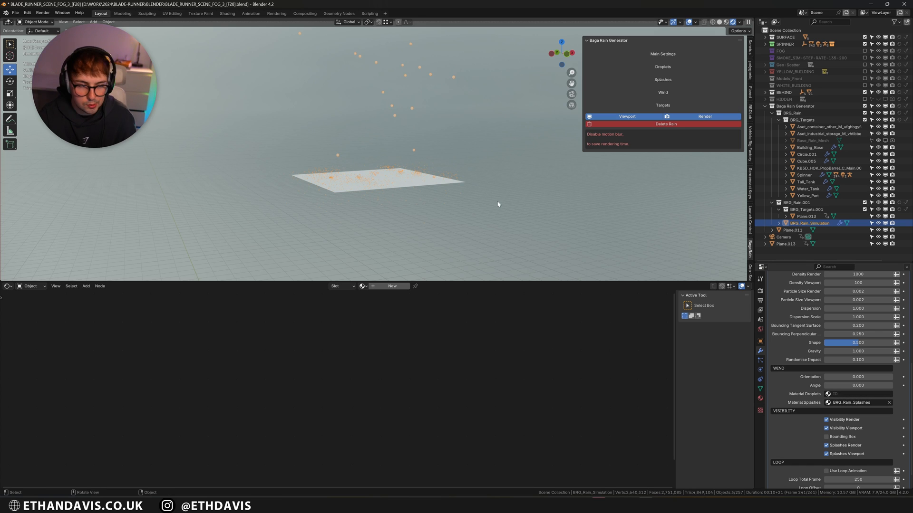
Step: Add a cube mesh and move it about 1.02 m down along Z
key("shift+a")
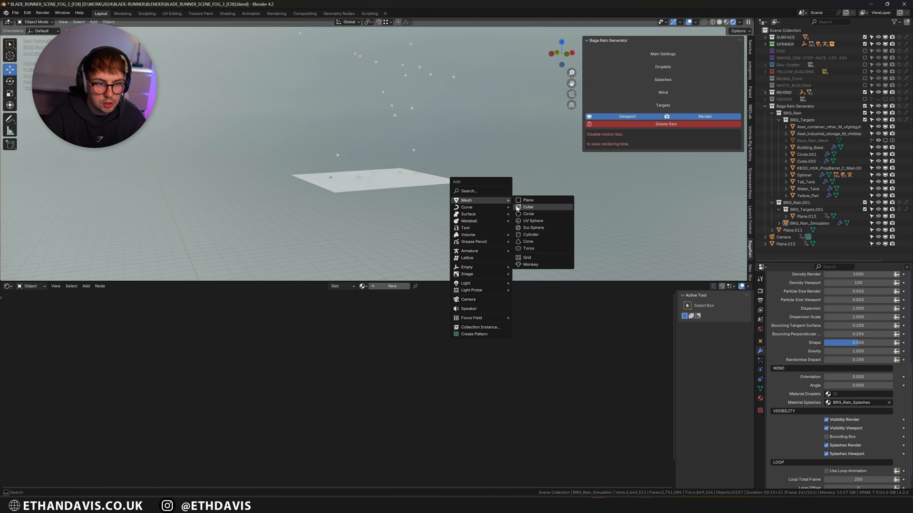
left_click(523, 208)
key("g")
key("z")
left_click(204, 212)
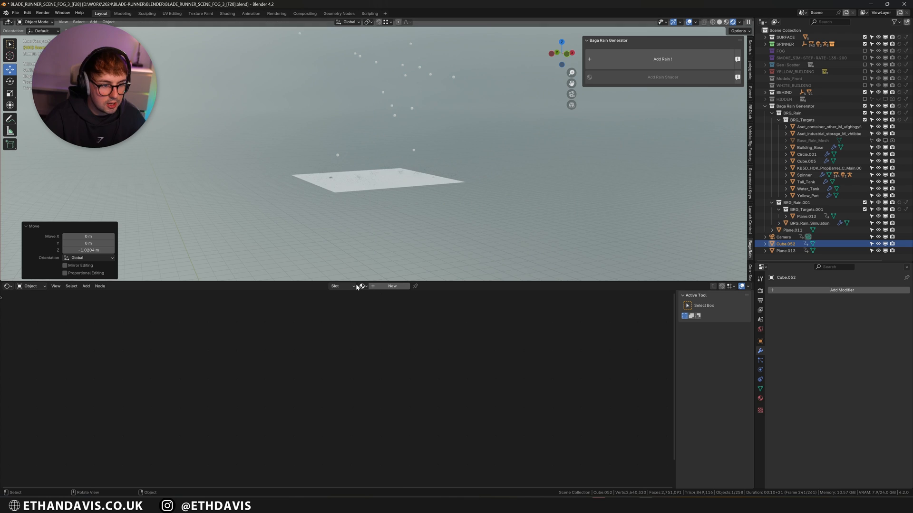
Step: Create a new material named "droplet 2" on the cube
left_click(380, 287)
double_click(380, 287)
type("dr")
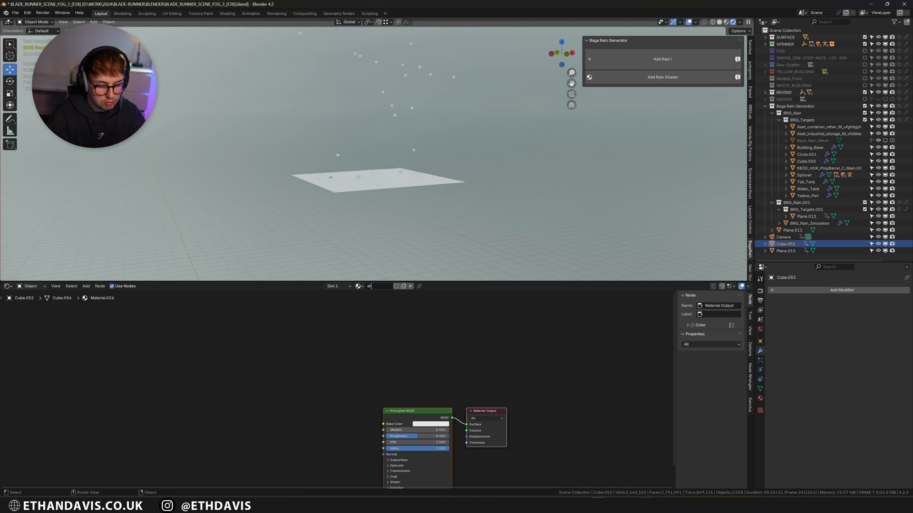
type("oplet 2")
key("Return")
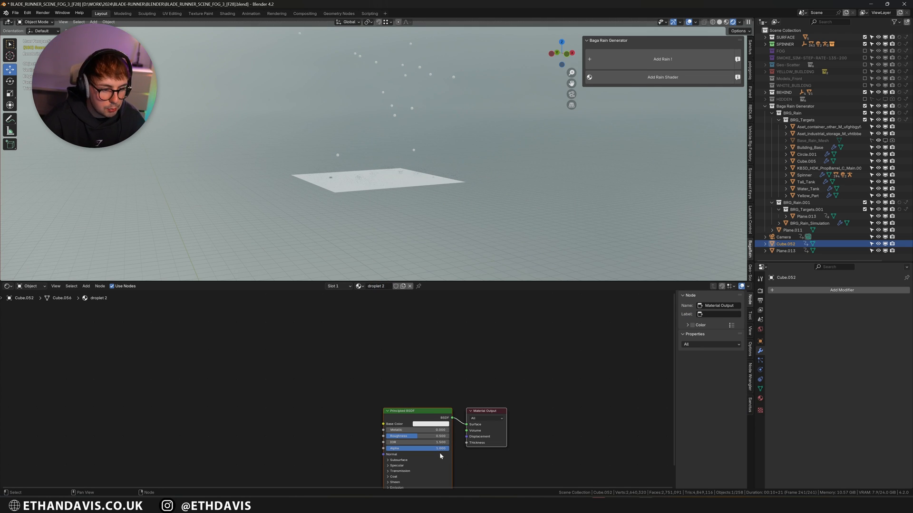
Step: Set the droplet 2 material's alpha to 0 and its base color to black
left_click_drag(440, 450, 377, 449)
left_click(445, 424)
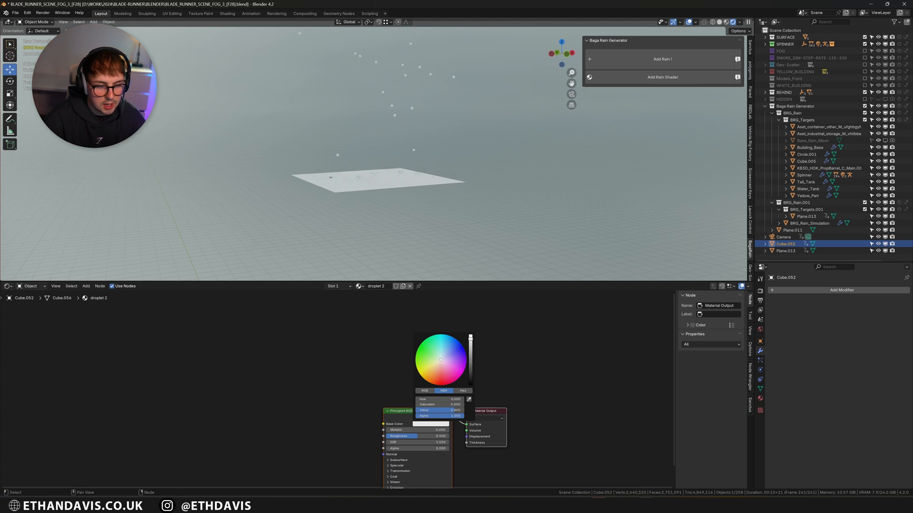
left_click_drag(471, 340, 470, 385)
Step: Assign the droplet 2 material as Material Droplets of BRG_Rain_Simulation and check the plane with overlays hidden
key("shift+alt+z")
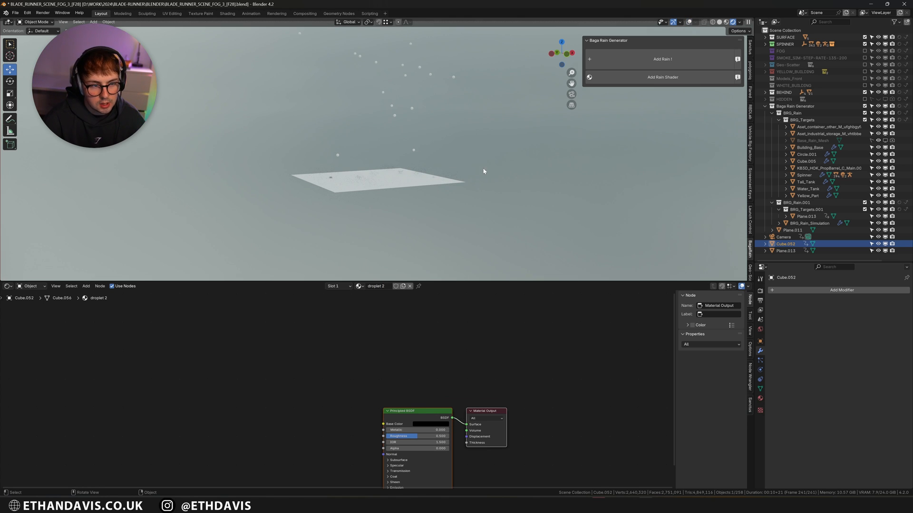
left_click(809, 223)
scroll(809, 403, "down", 10)
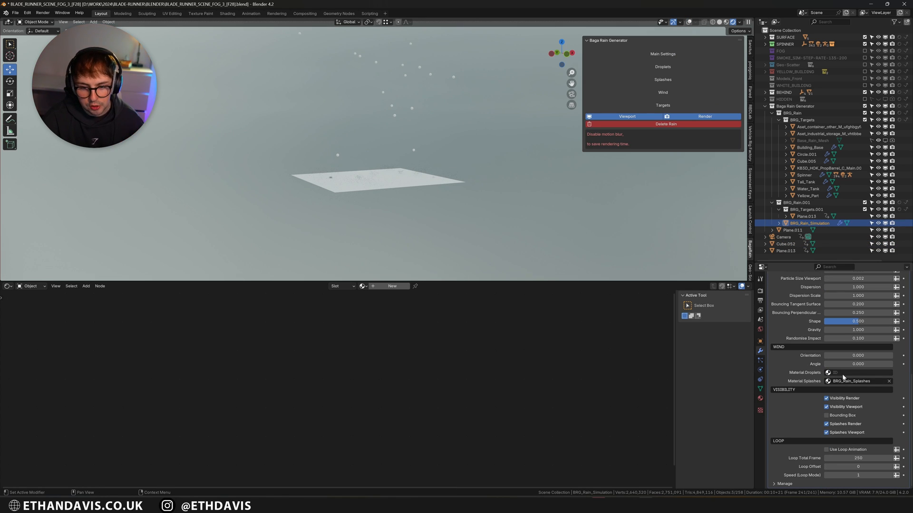
left_click(843, 373)
type("drop")
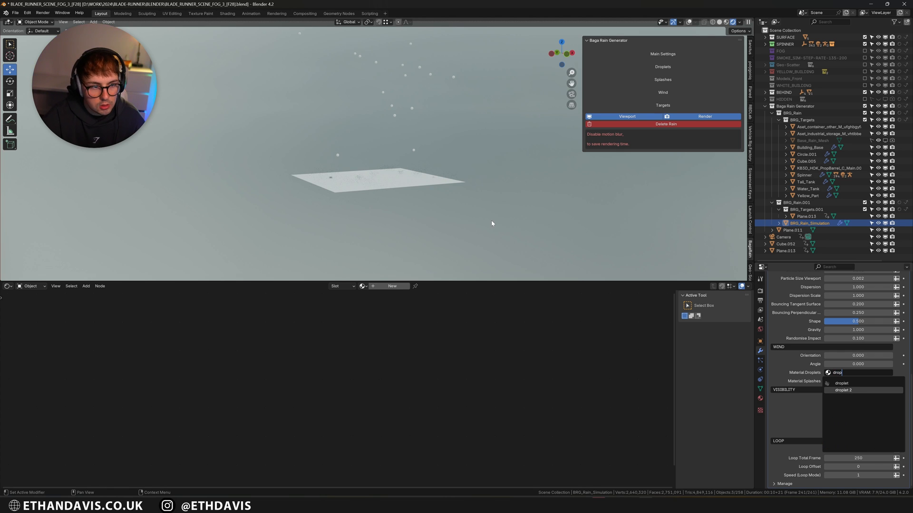
key("Return")
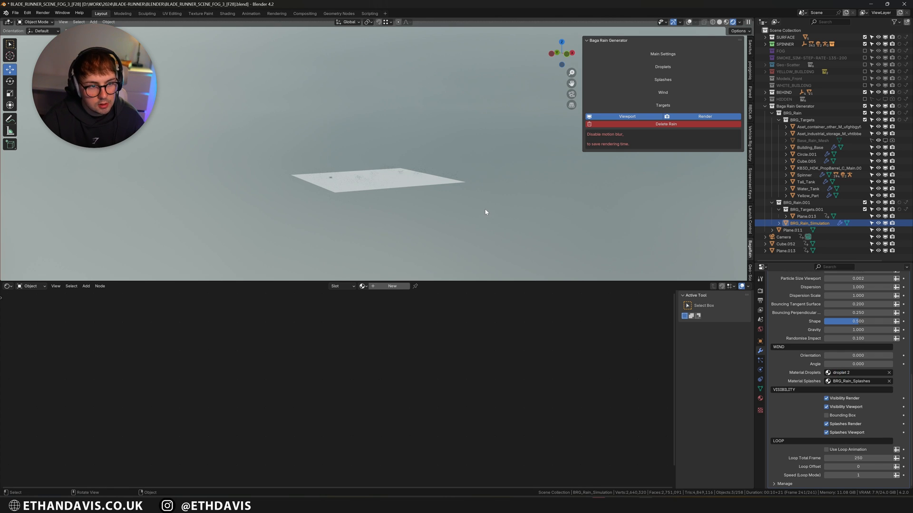
scroll(465, 258, "up", 3)
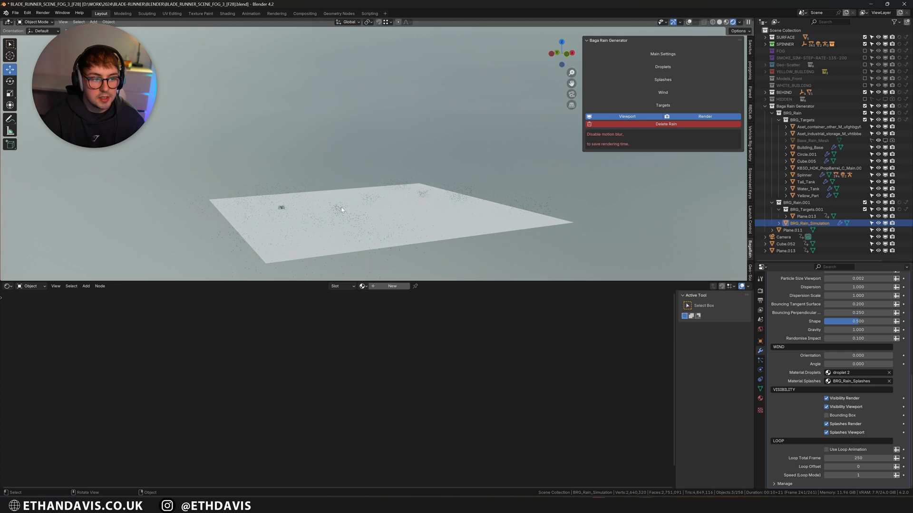
Step: Move the plane into a new collection named "floor" and enable holdout for that collection
key("shift+alt+z")
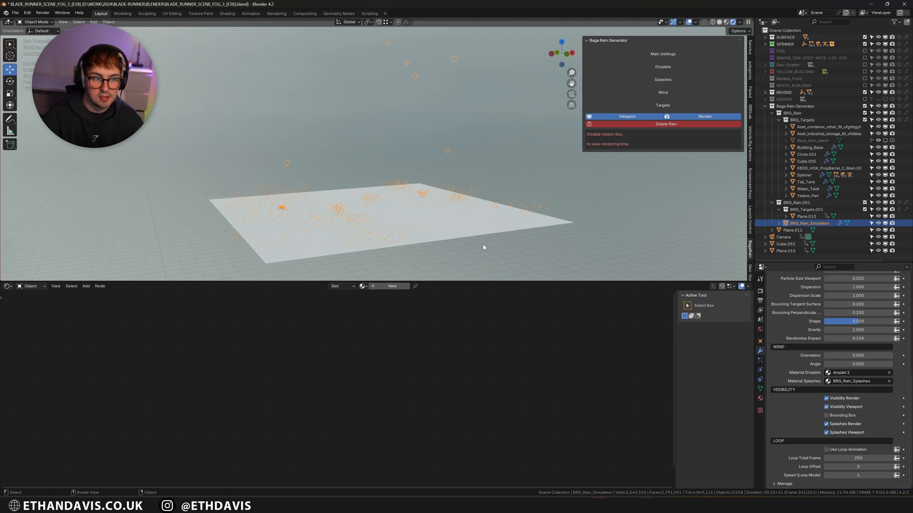
left_click(487, 230)
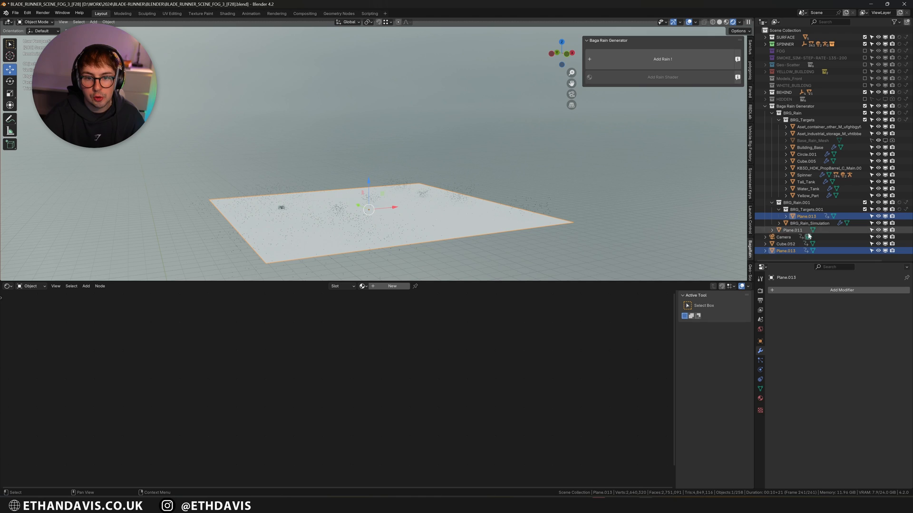
key("m")
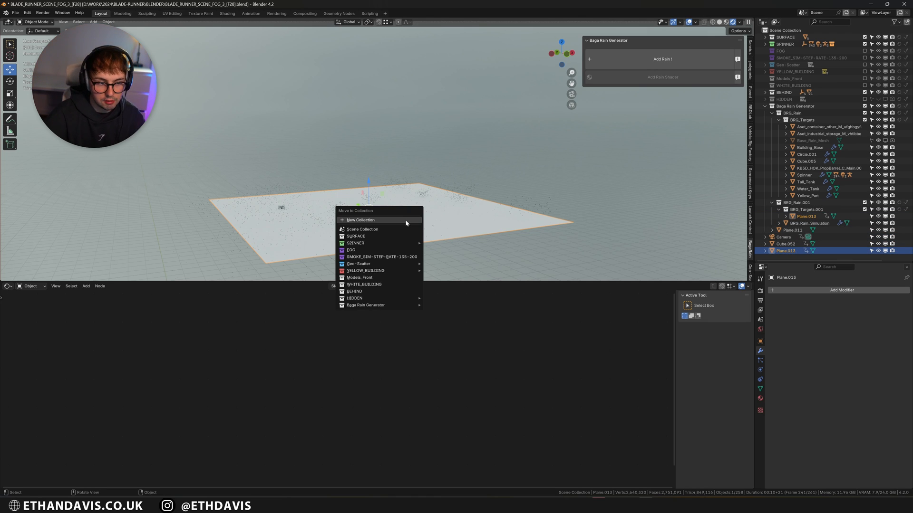
left_click(405, 220)
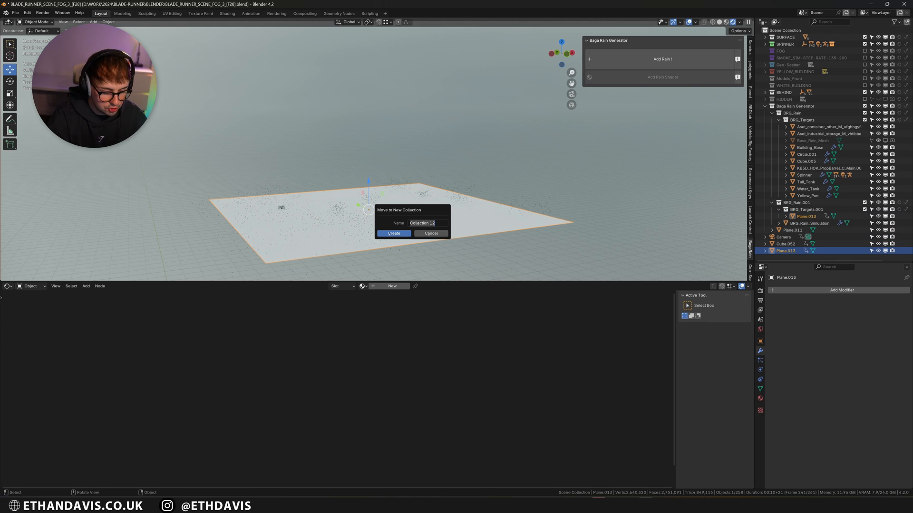
type("f")
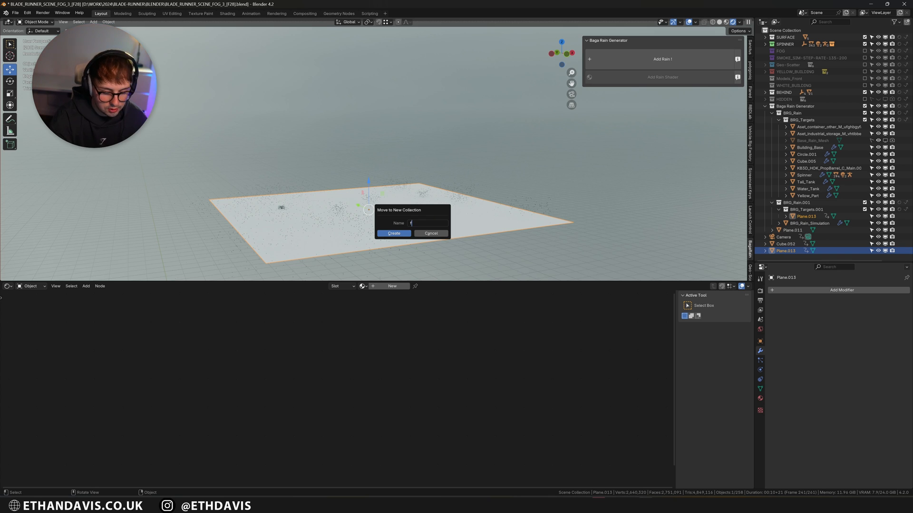
type("loor")
key("Return")
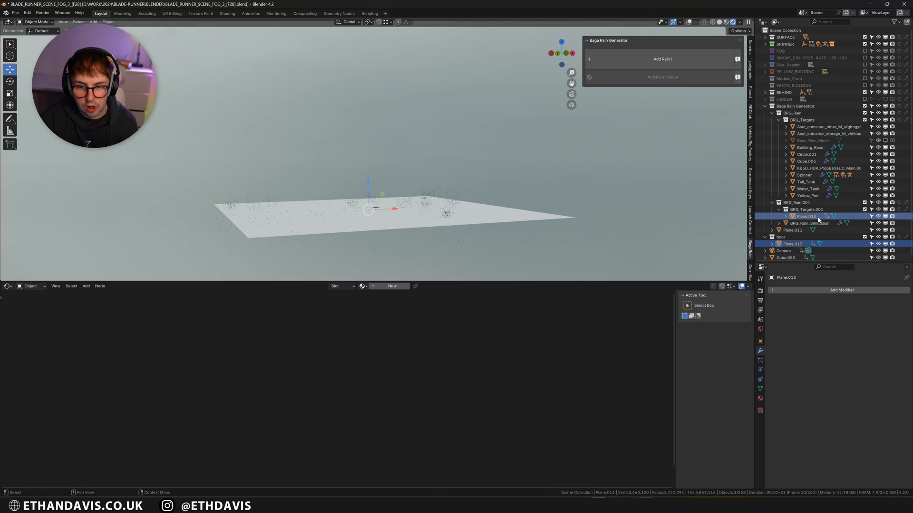
left_click(899, 237)
Step: Examine the rain splashes over the holdout plane from several angles and distances
middle_click_drag(637, 215, 649, 216)
scroll(644, 212, "up", 1)
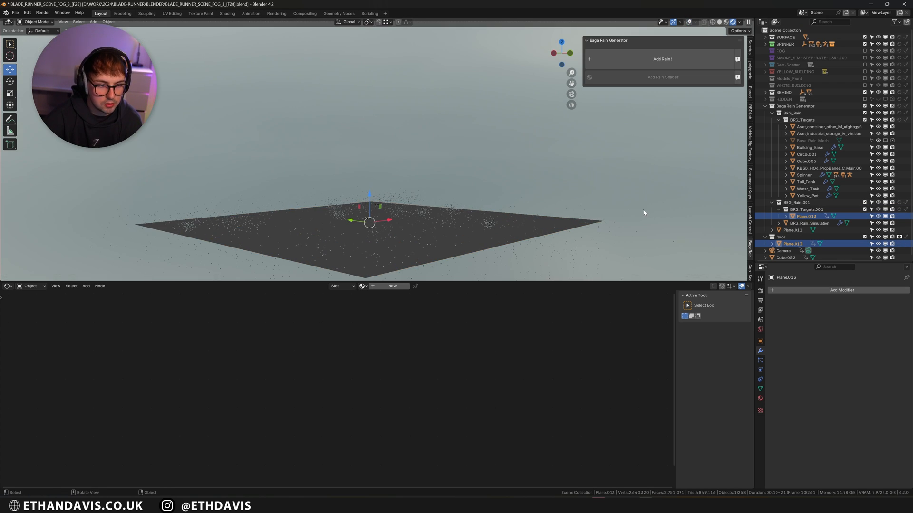
key("KP_0")
middle_click_drag(403, 163, 408, 193)
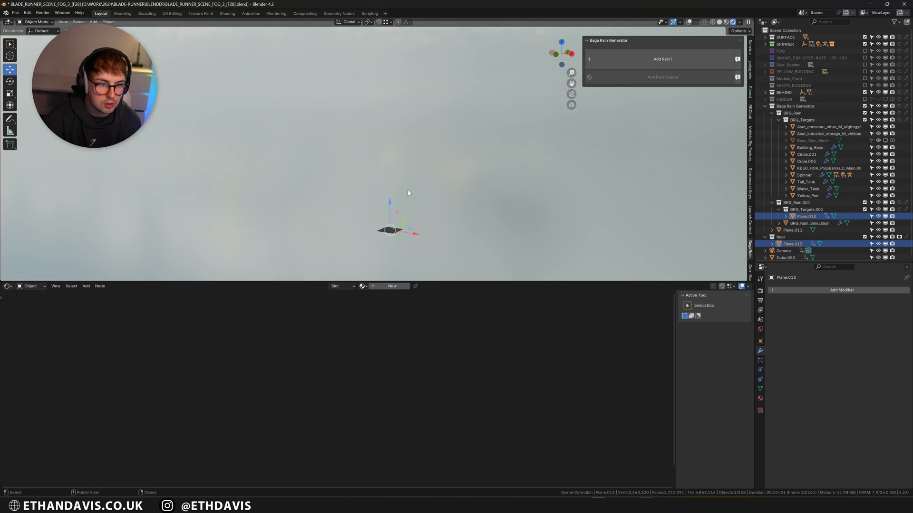
key("KP_Decimal")
scroll(411, 183, "up", 5)
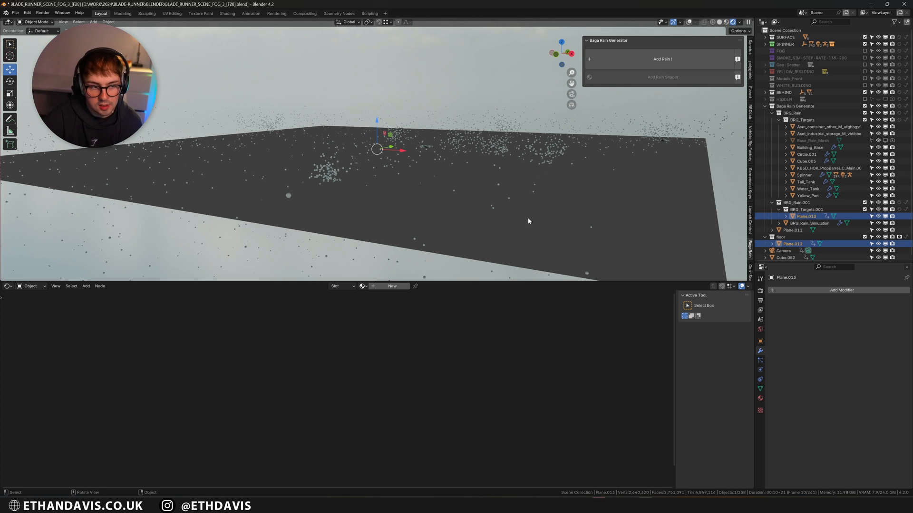
middle_click_drag(528, 218, 453, 146)
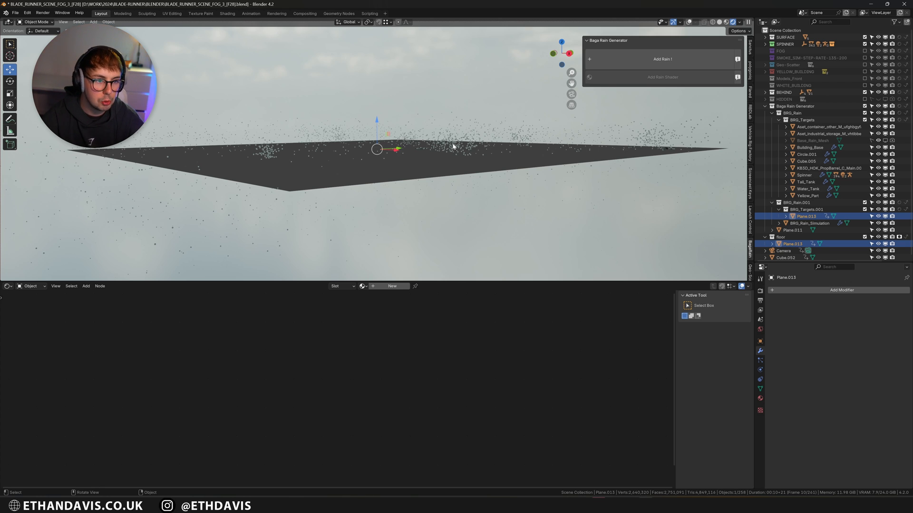
middle_click_drag(453, 147, 425, 168)
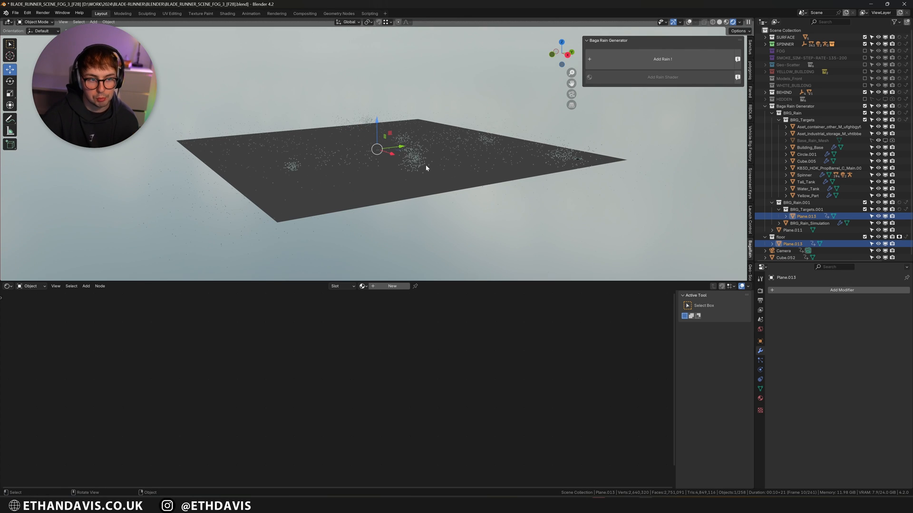
scroll(426, 167, "up", 1)
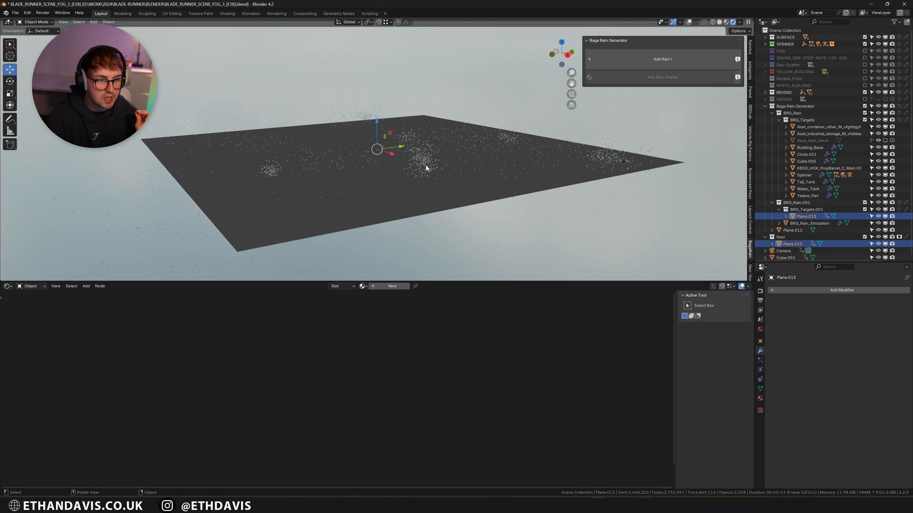
scroll(425, 169, "down", 3)
Step: Show the overlays again and delete BRG_Rain_Simulation and the plane
key("alt+shift+z")
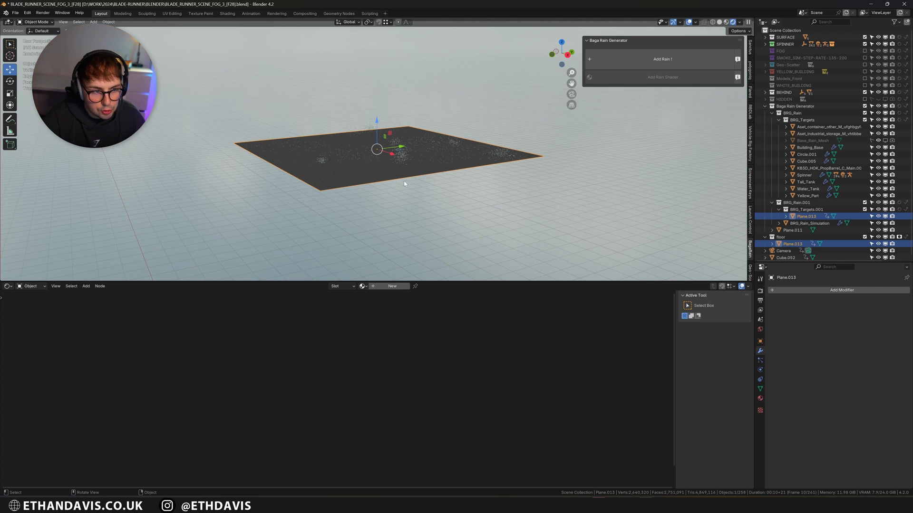
left_click(809, 223)
right_click(808, 222)
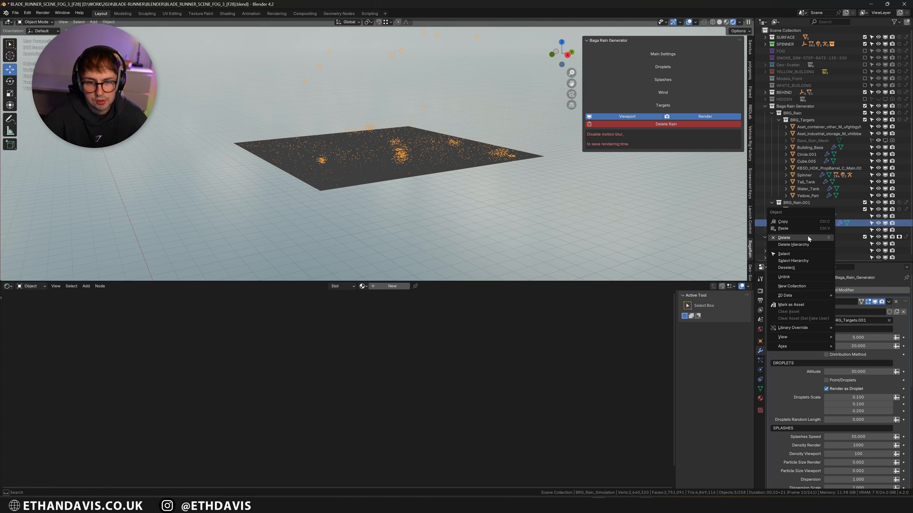
left_click(785, 238)
scroll(507, 187, "down", 2)
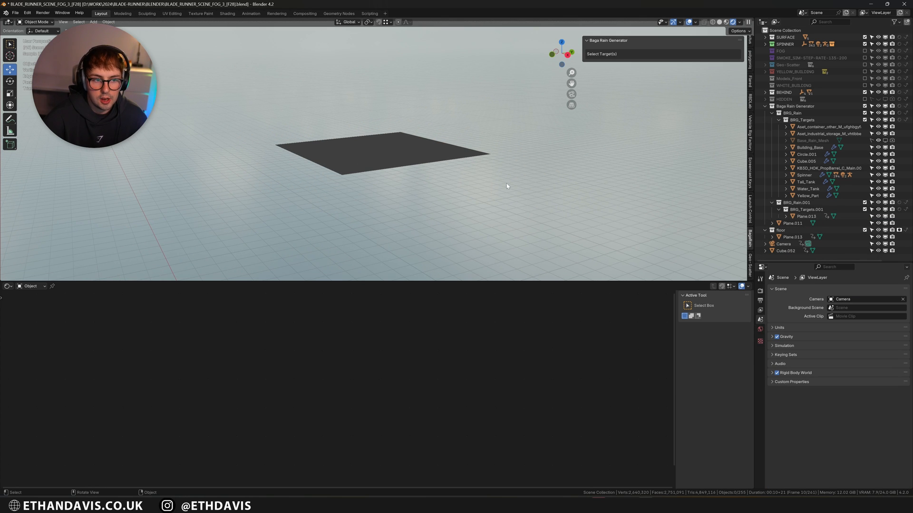
left_click(389, 157)
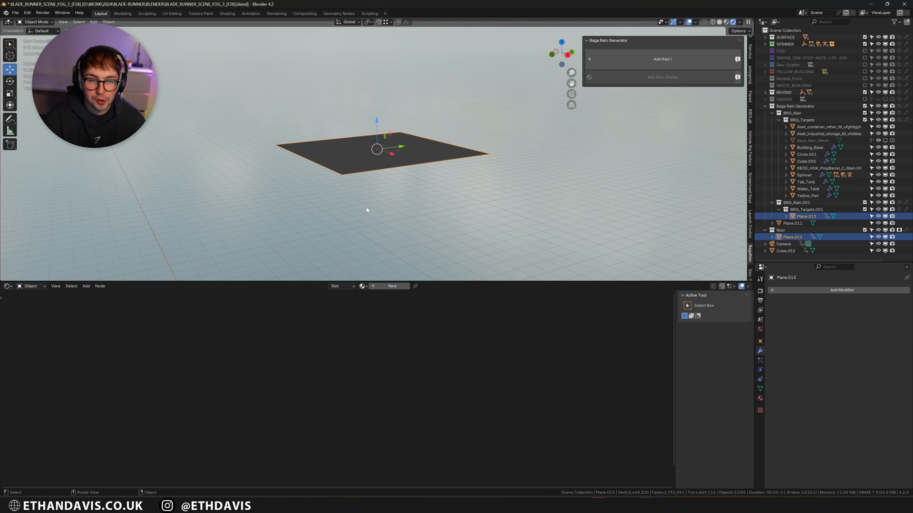
middle_click_drag(385, 202, 395, 195)
key("Delete")
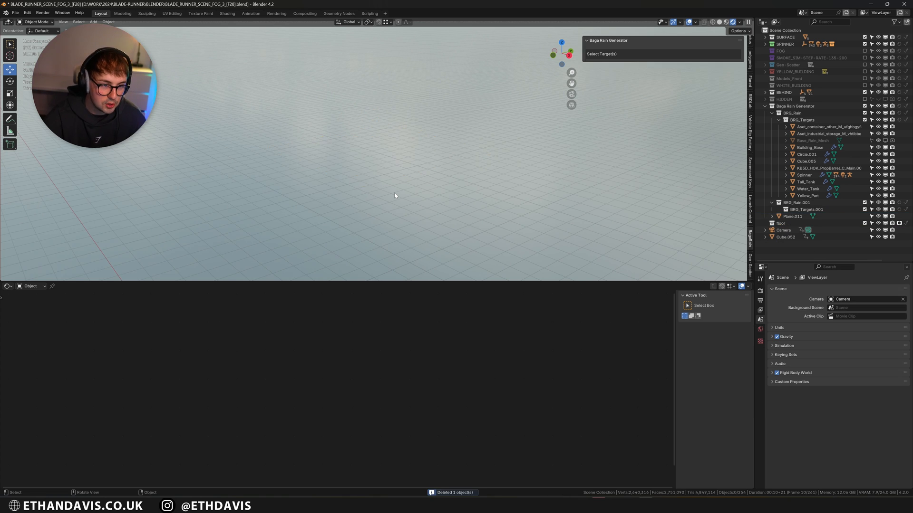
Step: Switch the viewport to solid shading, add a plane mesh and scale it up widely in Edit Mode
key("z")
left_click(444, 195)
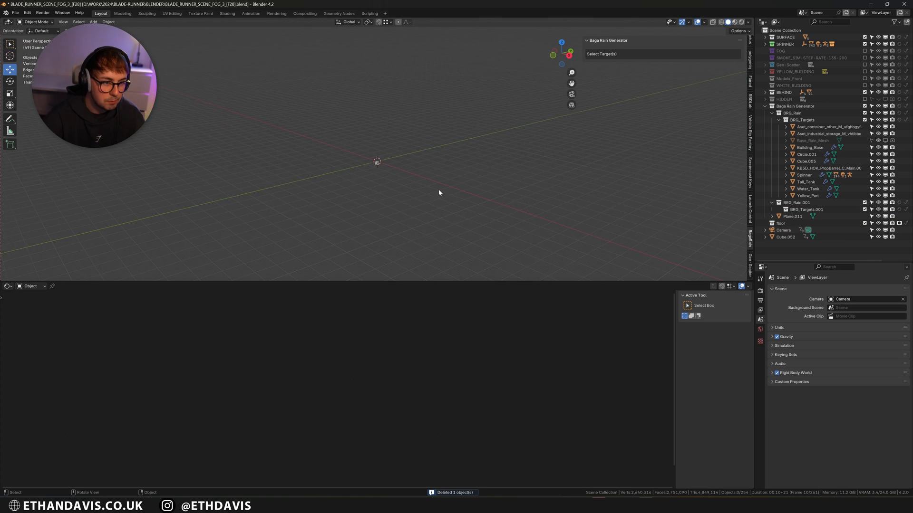
key("shift+a")
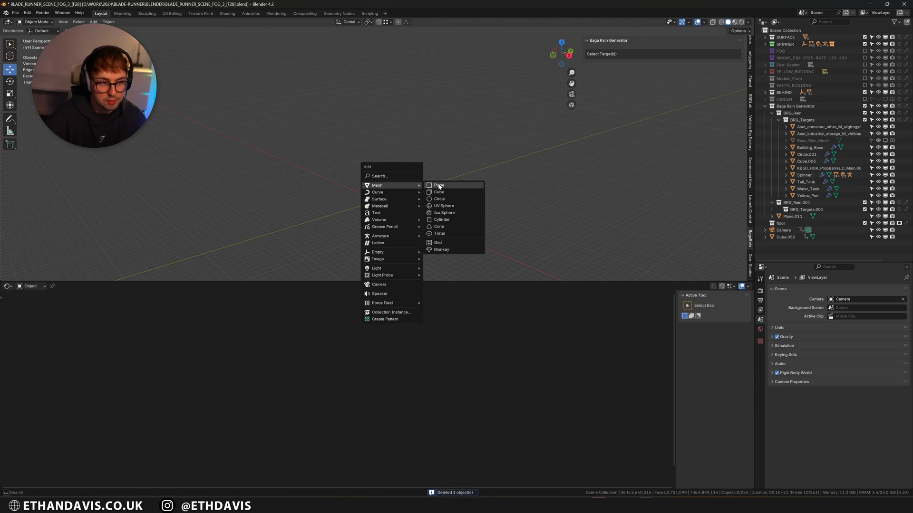
left_click(438, 185)
key("Tab")
key("s")
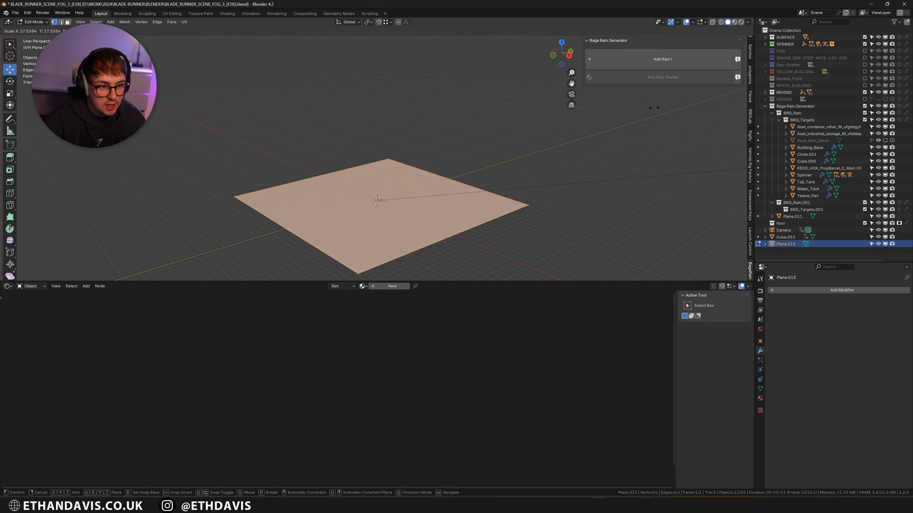
left_click(586, 107)
scroll(504, 148, "down", 4)
key("s")
left_click(474, 183)
key("Tab")
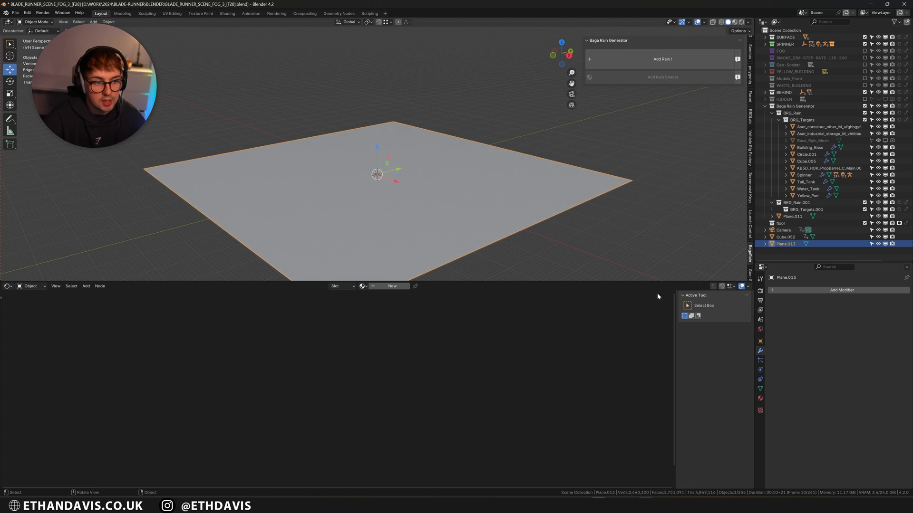
Step: Raise the new plane about 31 m along Z
key("g")
key("z")
left_click(440, 144)
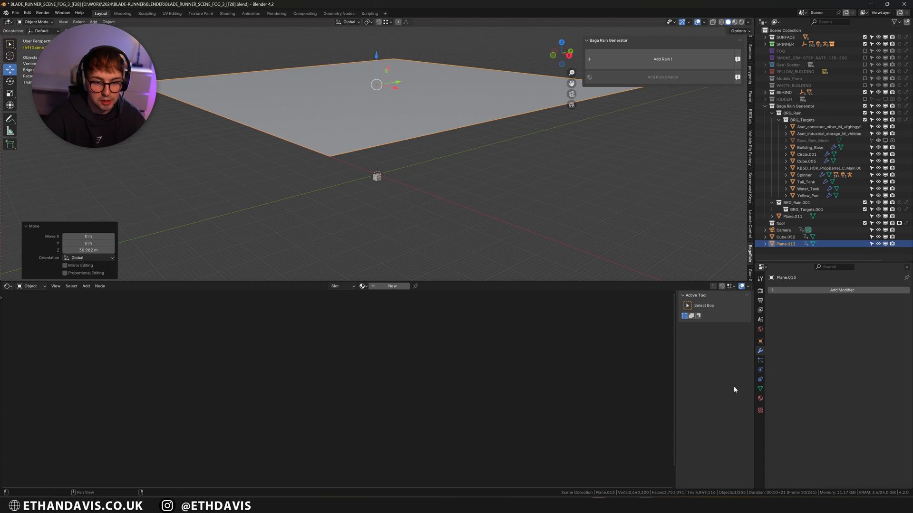
Step: Add an emitter particle system with 3000 particles to the raised plane and preview it in playback
left_click(760, 370)
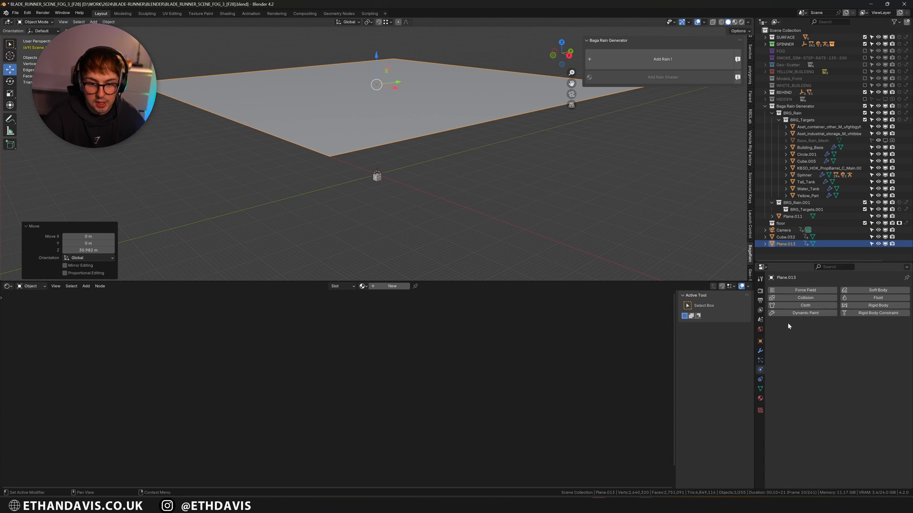
left_click(760, 360)
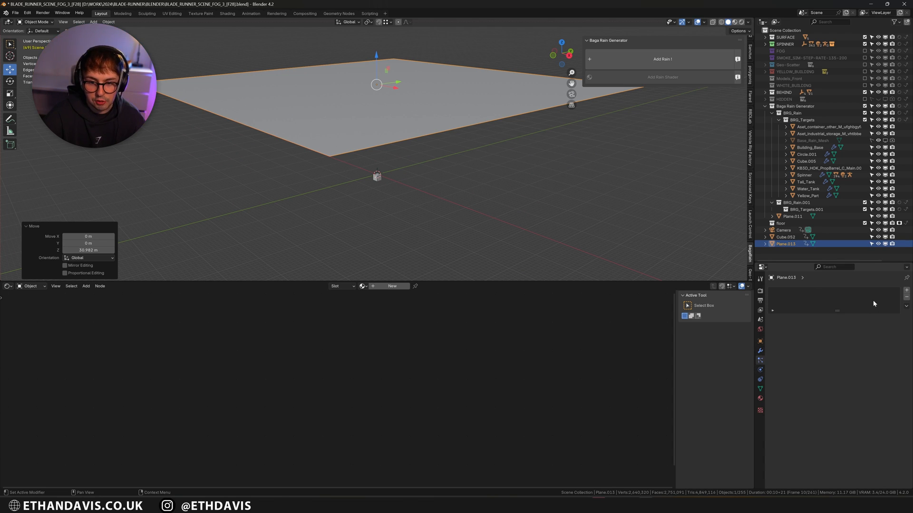
left_click(906, 290)
key("space")
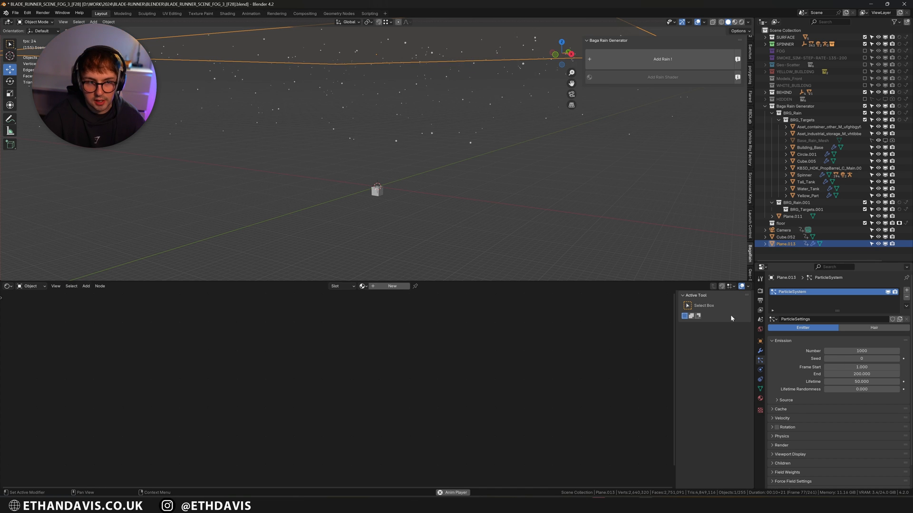
left_click(851, 351)
type("3000")
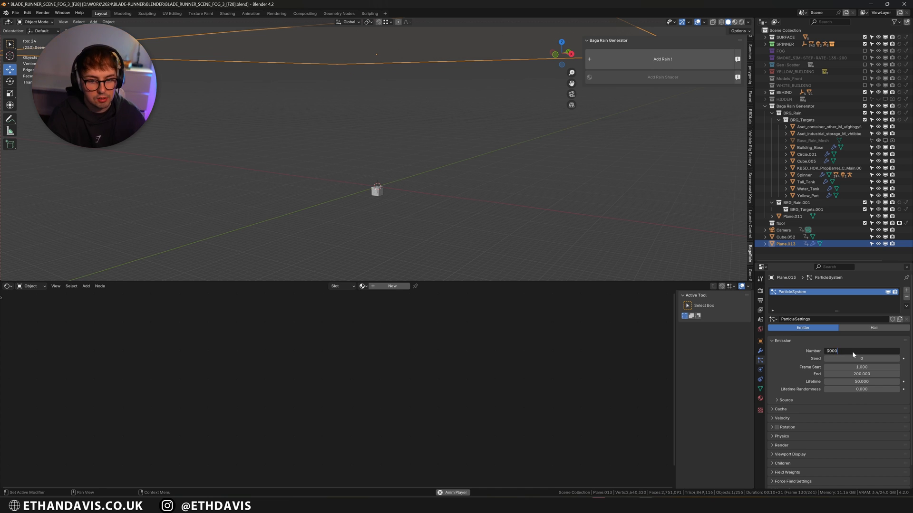
key("Return")
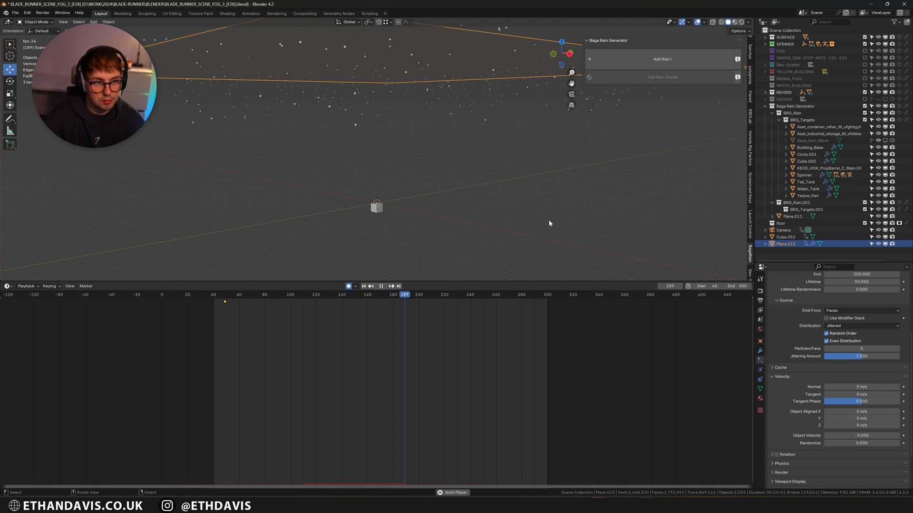
key("space")
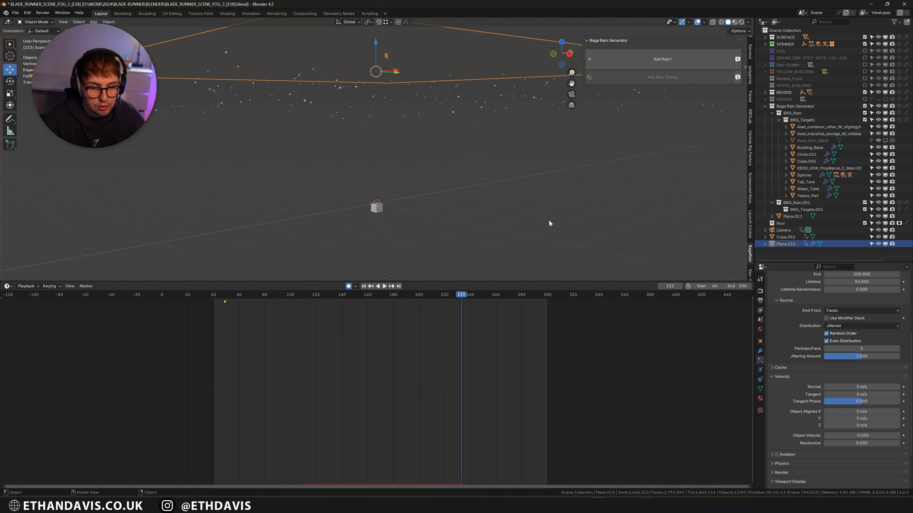
Step: Add a Wind force field and raise it about 4.98 m along Z
key("shift+a")
mouse_move(530, 338)
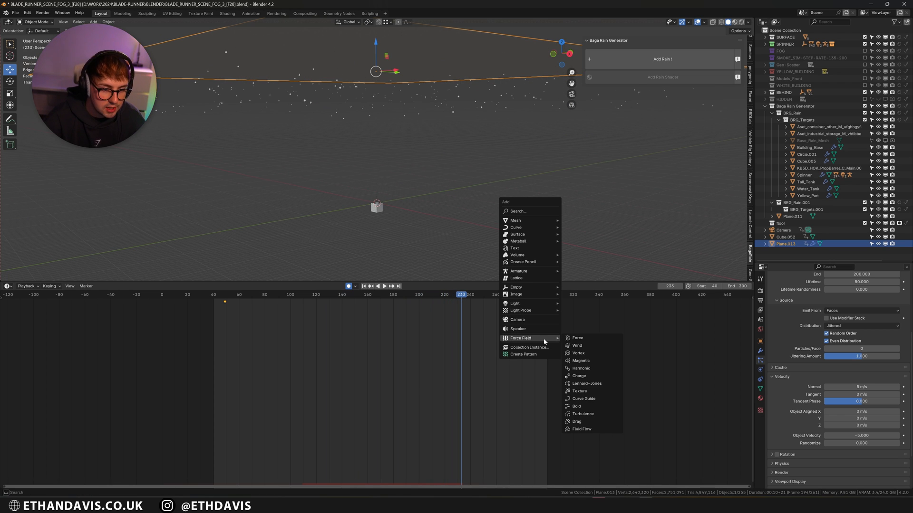
left_click(573, 347)
scroll(528, 221, "down", 1)
key("g")
key("z")
left_click(527, 203)
Step: Scale the wind force field up by a factor of about 9.96 and apply its scale
key("s")
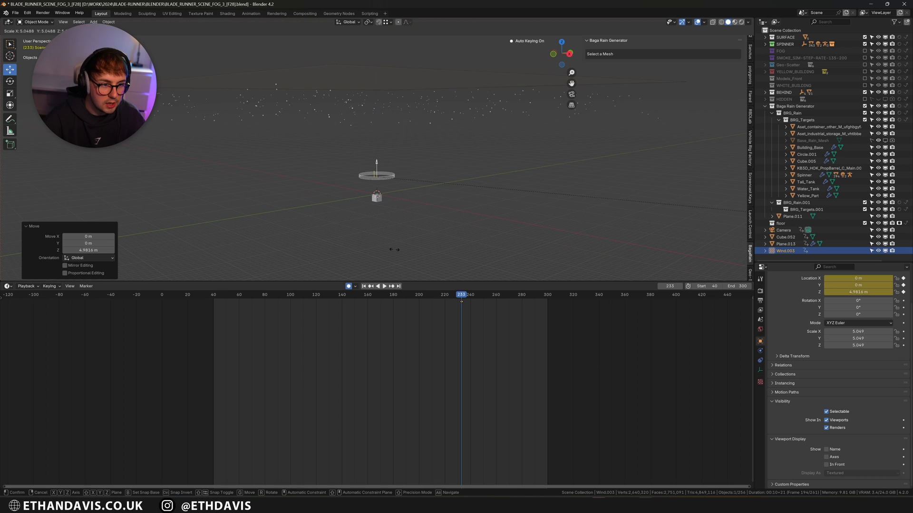
left_click(446, 225)
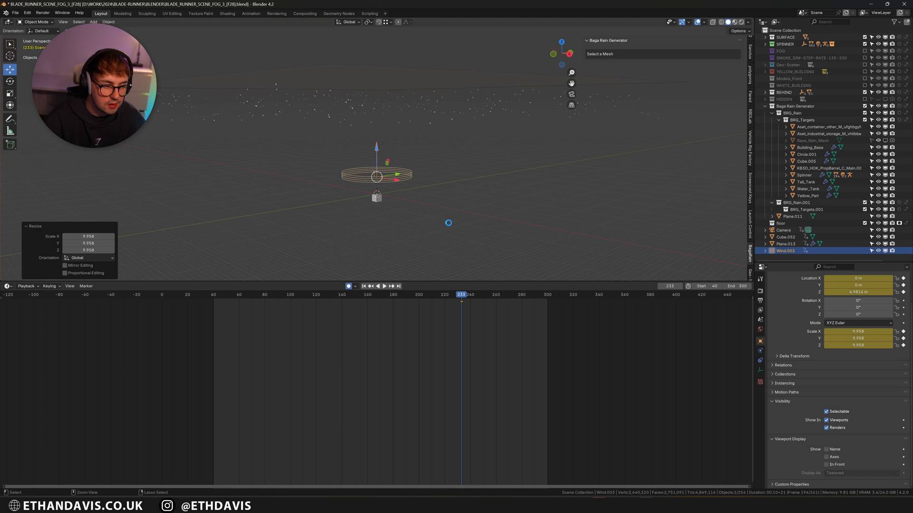
key("ctrl+a")
left_click(448, 223)
Step: Rotate the wind force field around X to blow sideways and about 170° around Z
key("r")
key("x")
left_click(504, 228)
key("r")
key("z")
left_click(433, 106)
Step: Scale the wind force field by about 0.166 during playback, stop the animation and move the playhead to an earlier frame
key("space")
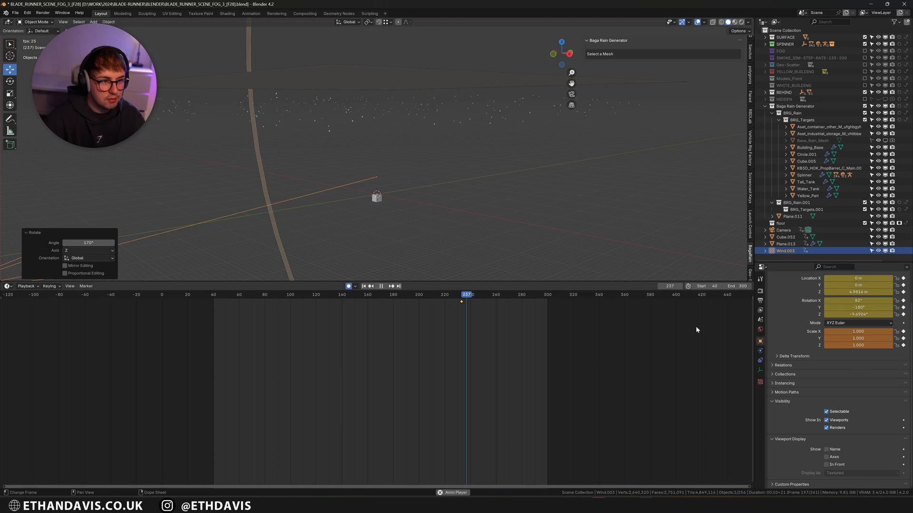
key("s")
left_click(405, 173)
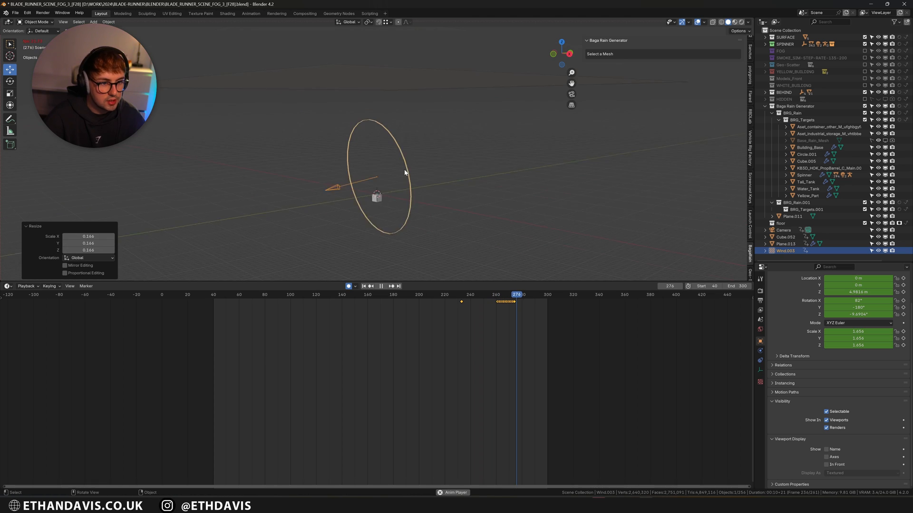
scroll(404, 171, "up", 3)
key("space")
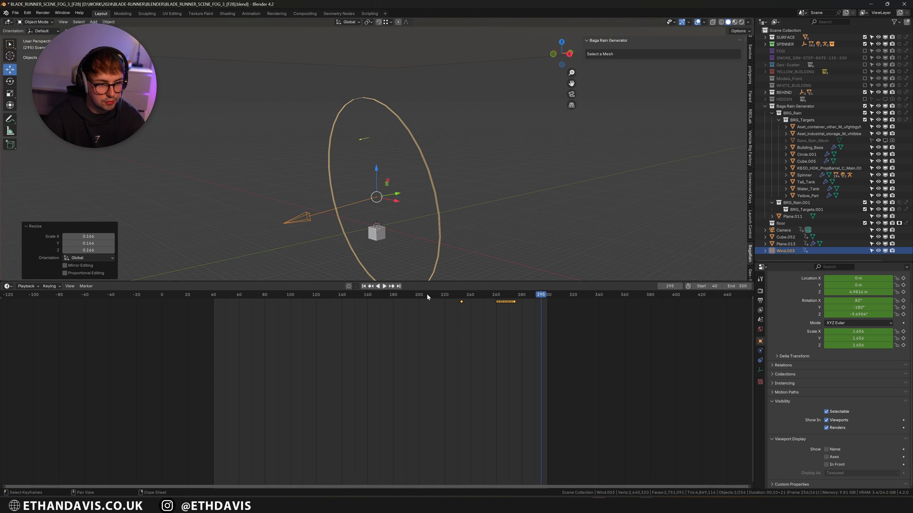
left_click(426, 295)
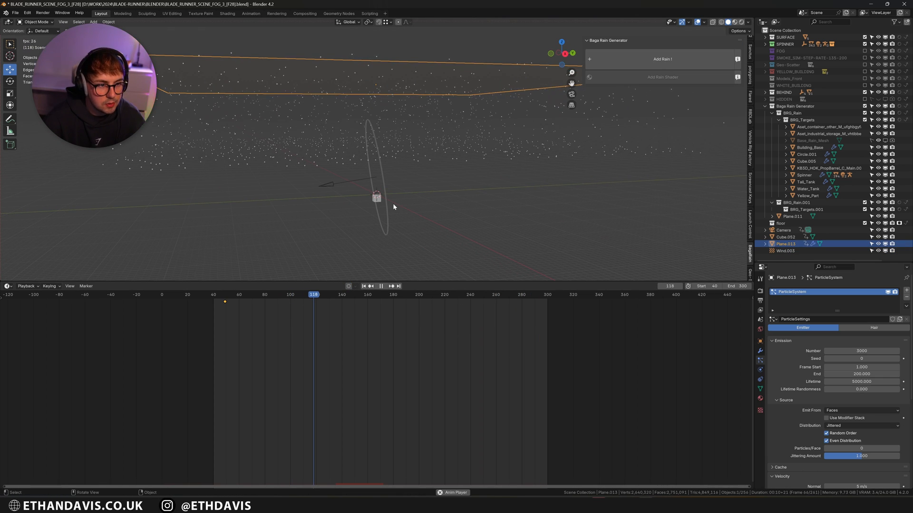
Step: Try a much stronger wind strength on the force field and play the animation to check the particle drift
left_click(394, 204)
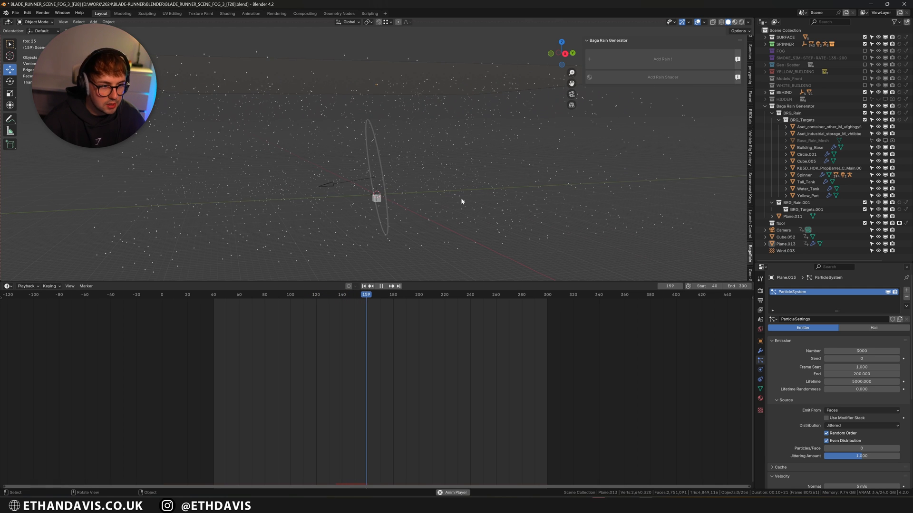
left_click(386, 203)
key("space")
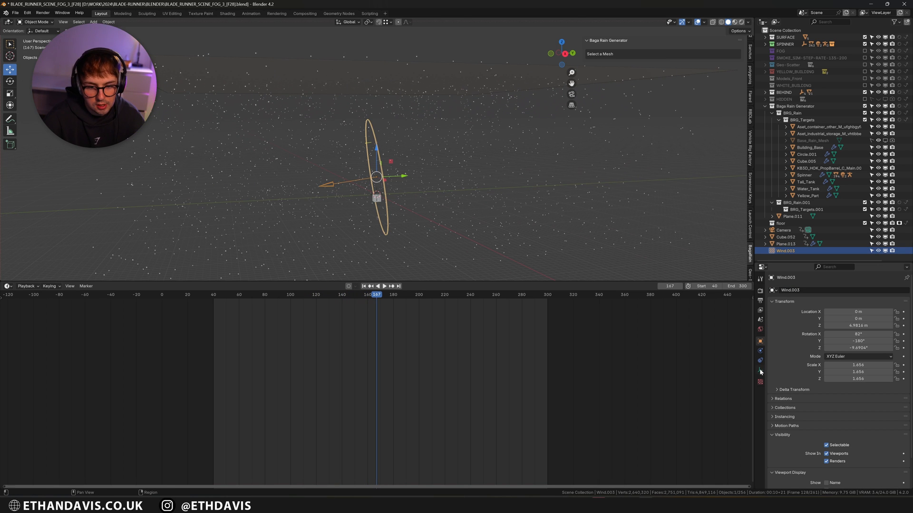
left_click(760, 351)
left_click_drag(825, 342, 879, 343)
left_click(469, 230)
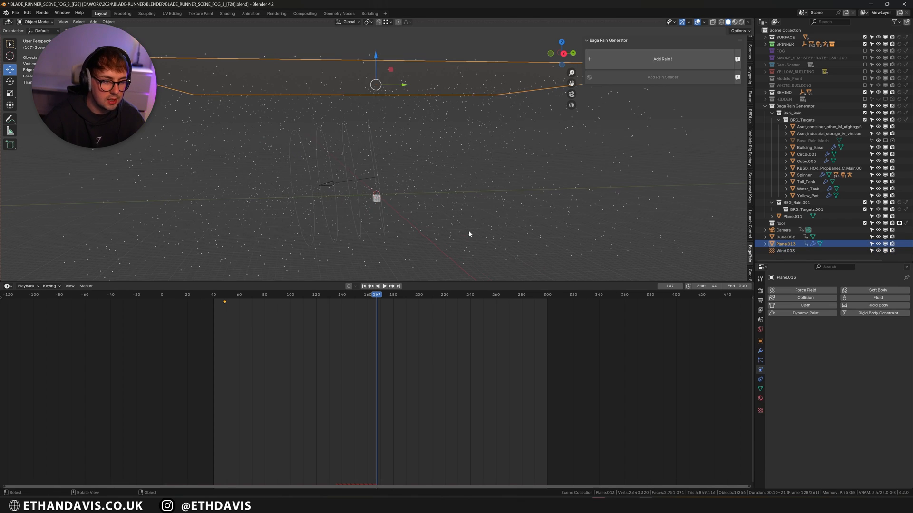
key("space")
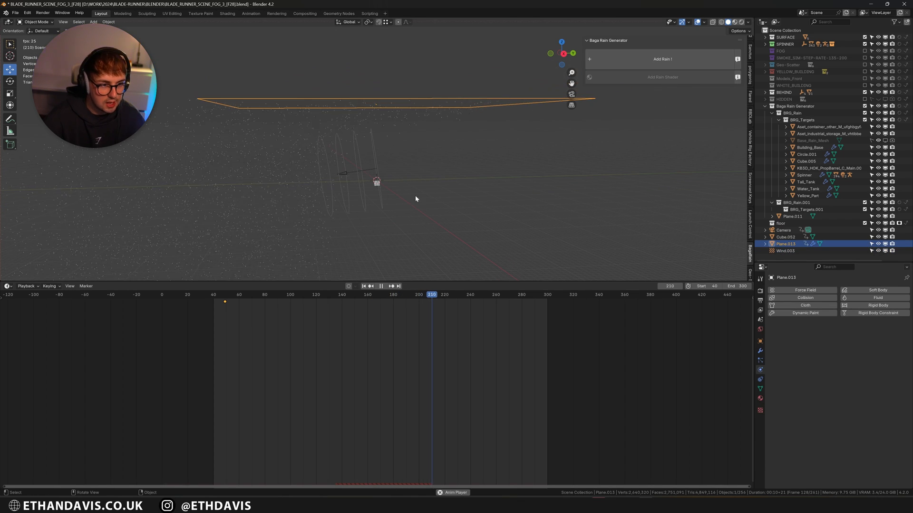
mouse_move(389, 181)
middle_mouse_down()
mouse_move(443, 181)
mouse_move(398, 188)
middle_mouse_up()
key("space")
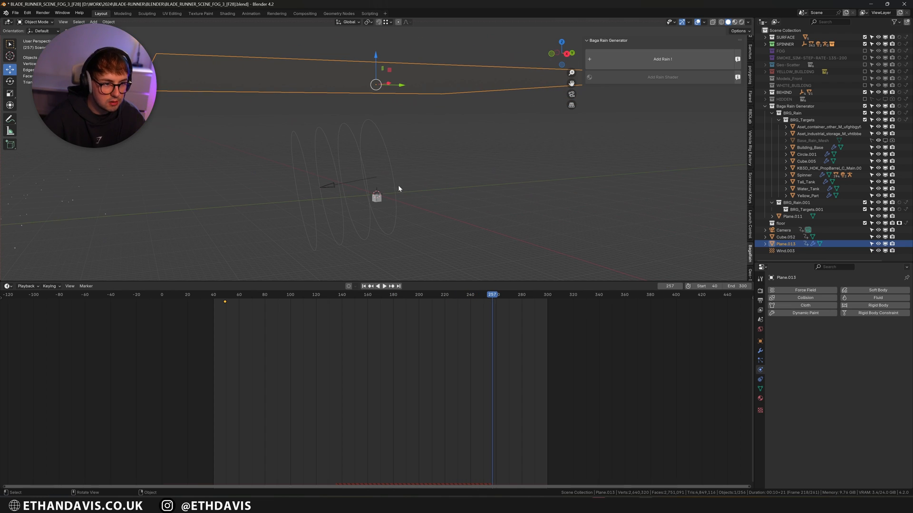
Step: Set the wind force field's strength to 20 and start playback
left_click(397, 188)
double_click(854, 343)
type("20")
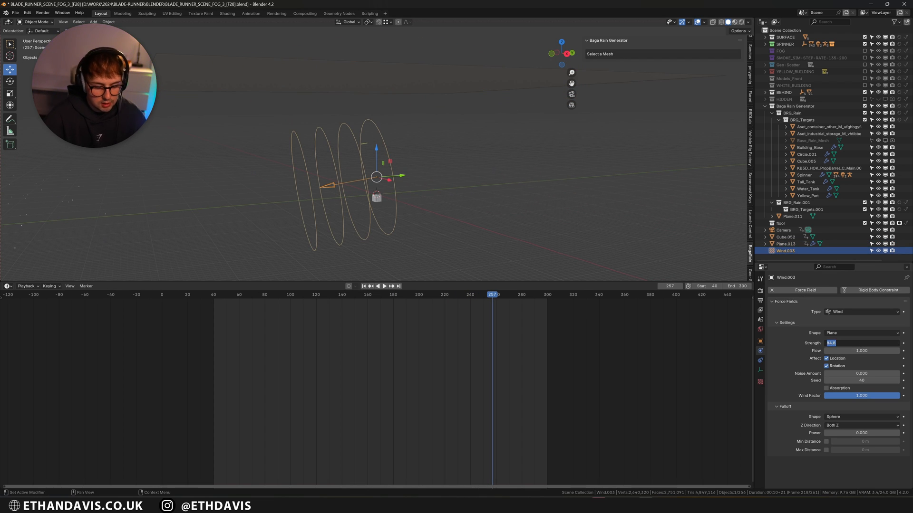
key("Return")
key("space")
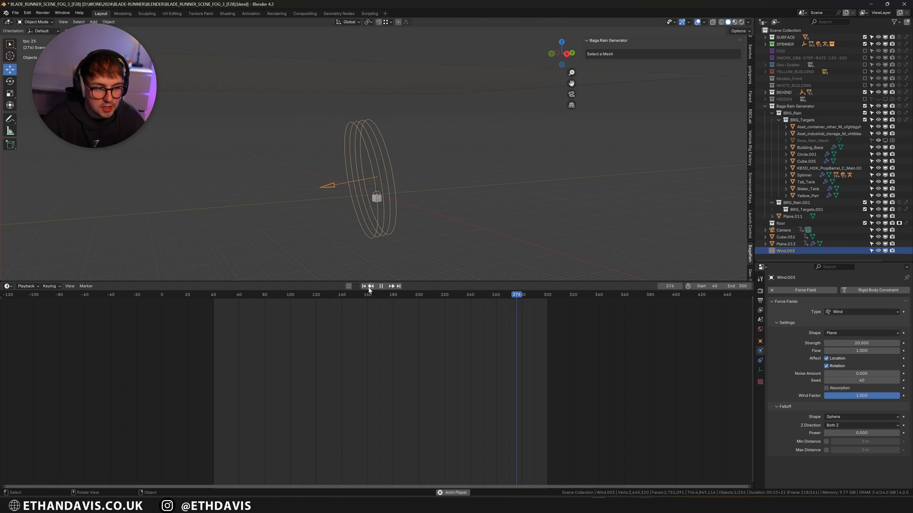
Step: Rotate the wind force field about 41.7° around global Z during playback and stop the animation
key("r")
key("z")
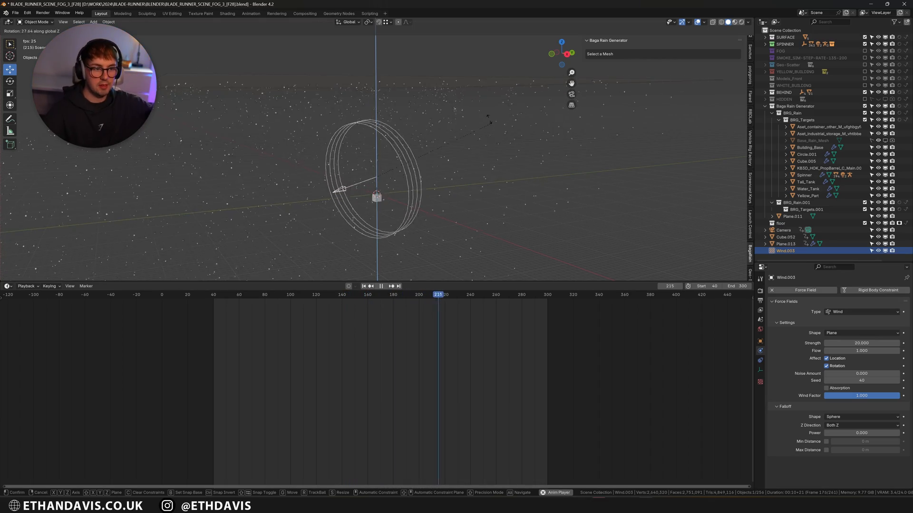
left_click(459, 111)
key("space")
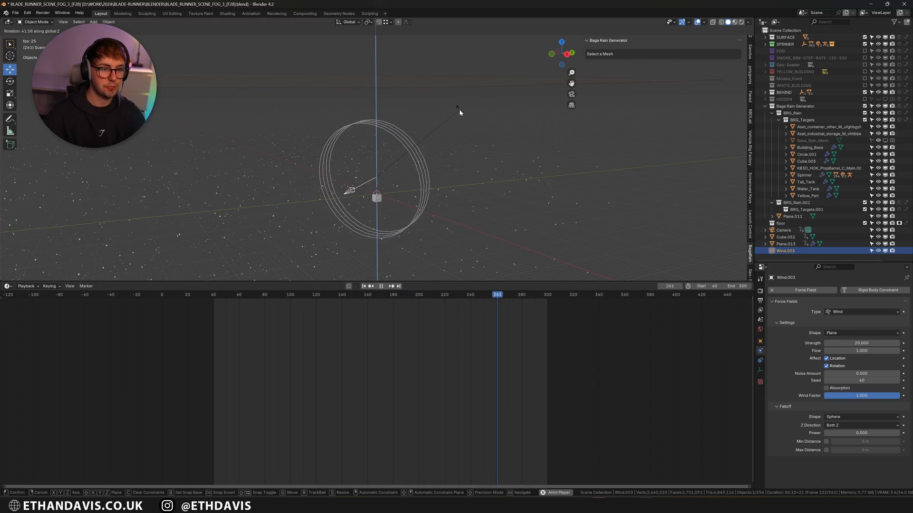
Step: From the camera view, exclude the Baga Rain Generator collection and enable the SMOKE_SIM-STEP-RATE-135-200 collection
mouse_move(487, 137)
middle_mouse_down()
mouse_move(523, 134)
mouse_move(499, 132)
middle_mouse_up()
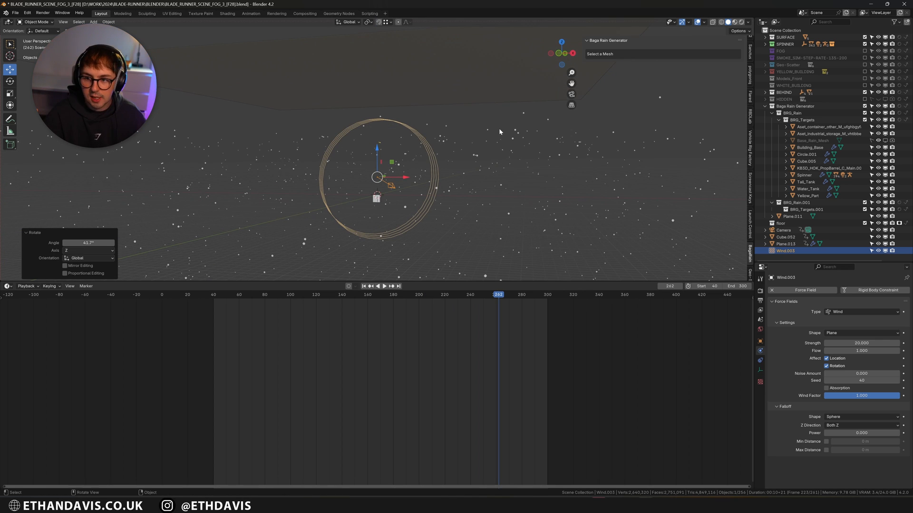
key("KP_0")
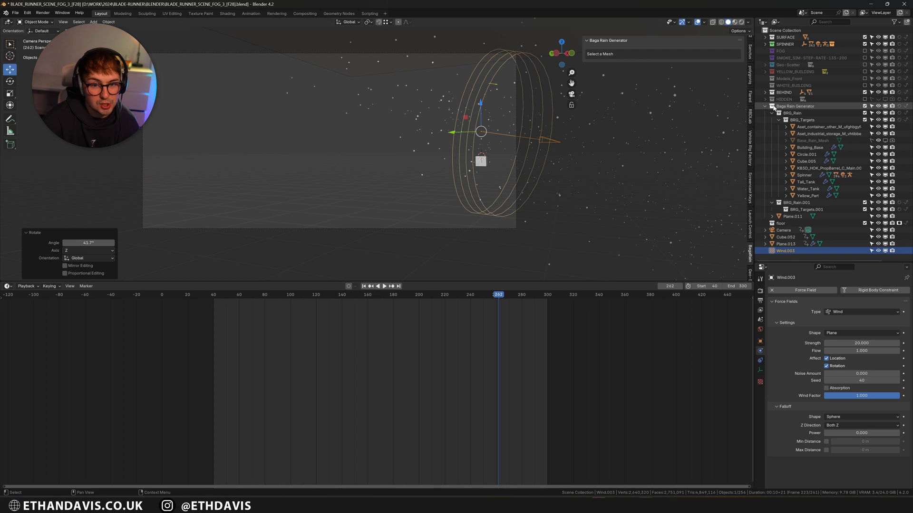
left_click(864, 106)
left_click(864, 58)
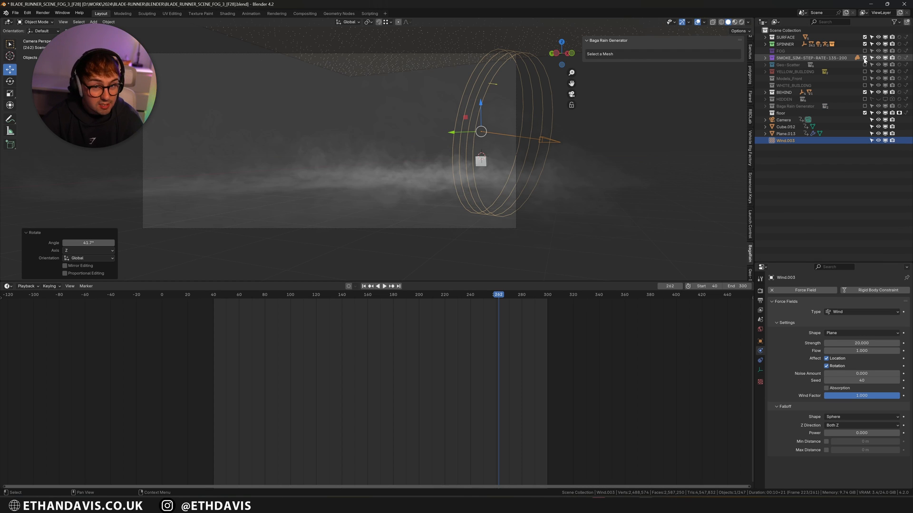
Step: Delete the rain emitter plane above the scene and return to the camera view
left_click(419, 64)
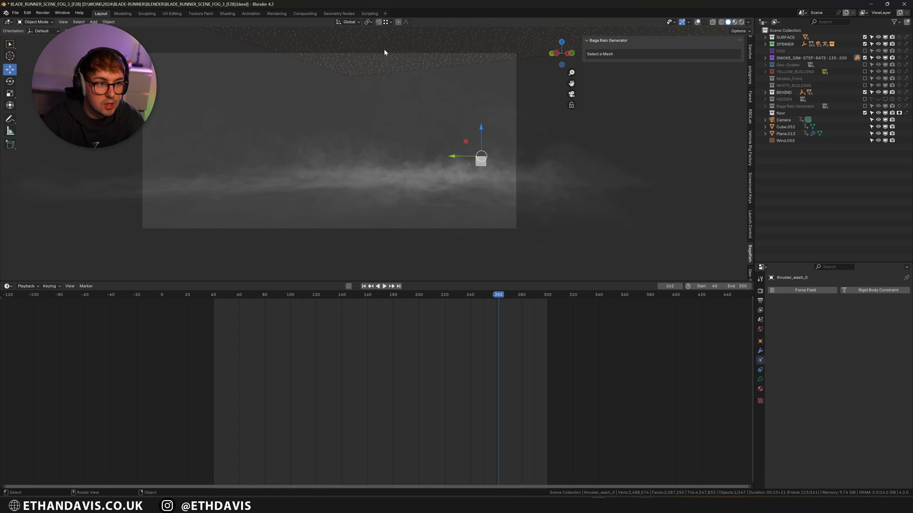
middle_click_drag(384, 50, 387, 64)
key("alt+shift+z")
left_click(398, 66)
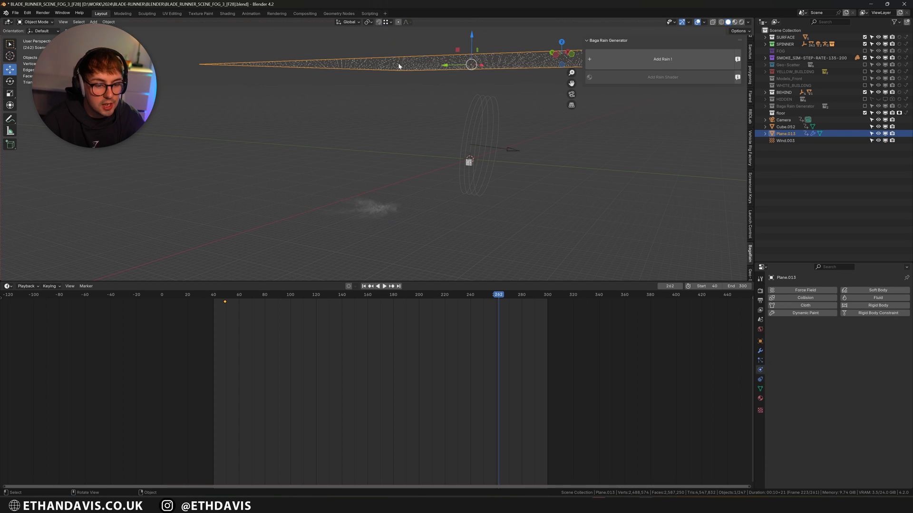
key("Delete")
key("KP_0")
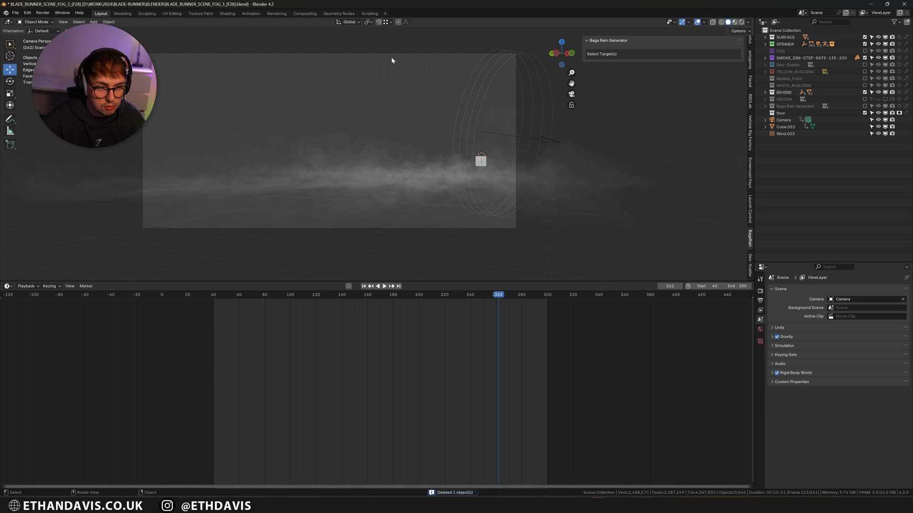
Step: Delete the wind force field and the small cube beside the smoke
left_click(540, 83)
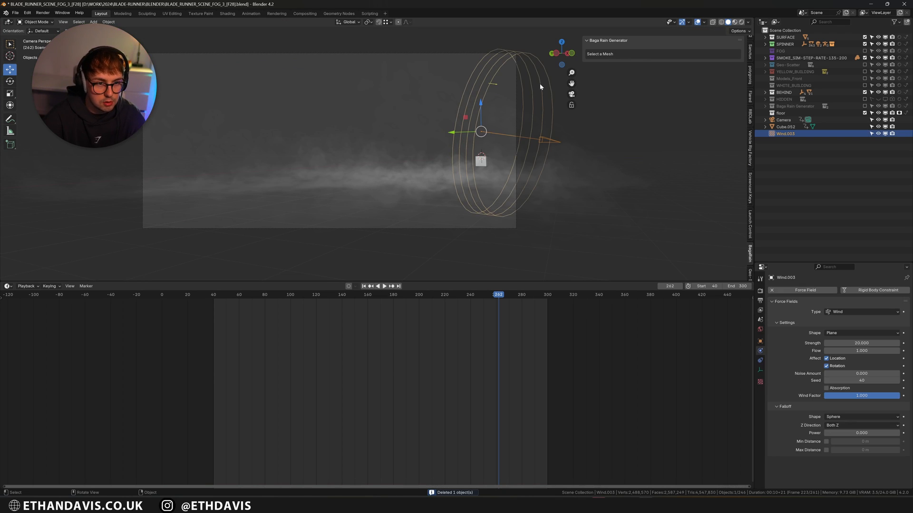
key("Delete")
left_click(478, 161)
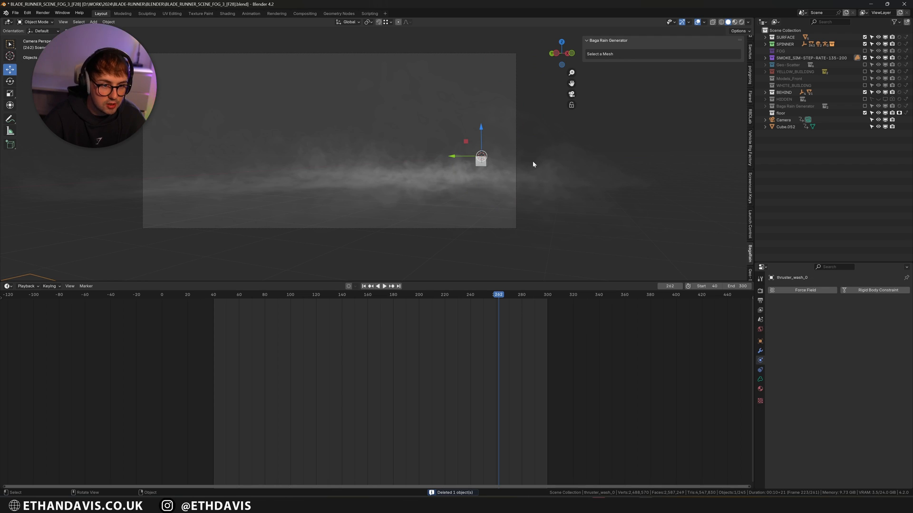
key("x")
left_click(479, 163)
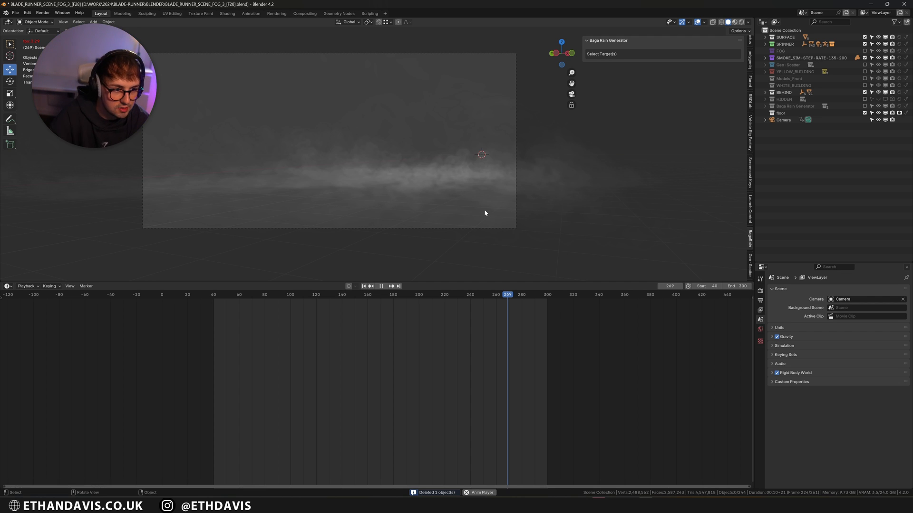
Step: Play and scrub the smoke simulation through the camera, starting from frame 161
left_click(369, 295)
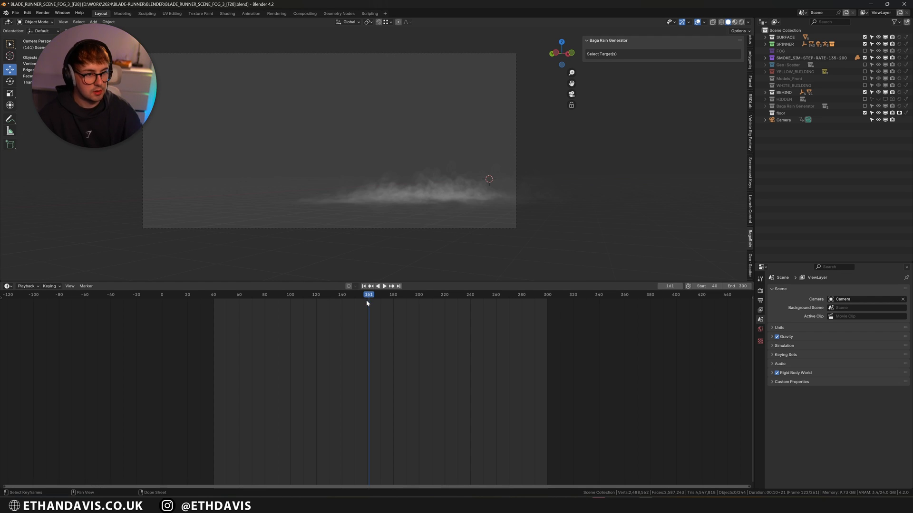
key("space")
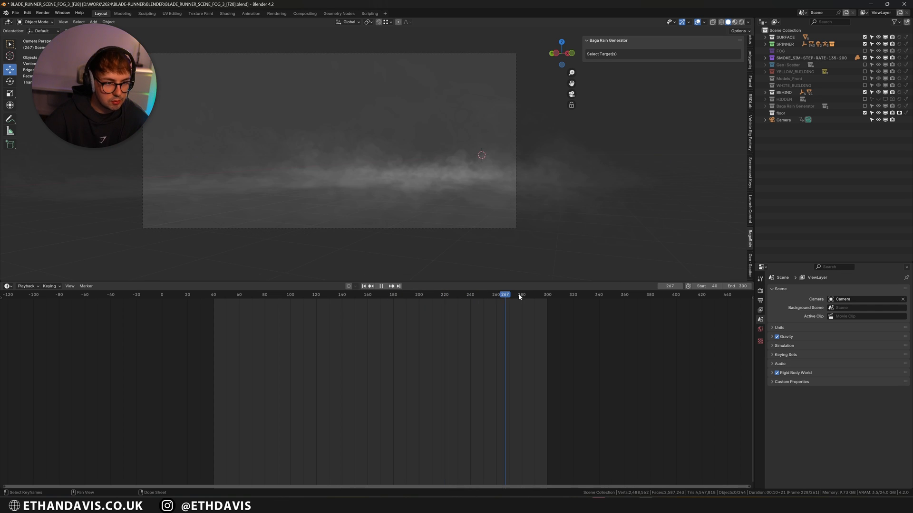
left_click_drag(437, 295, 456, 293)
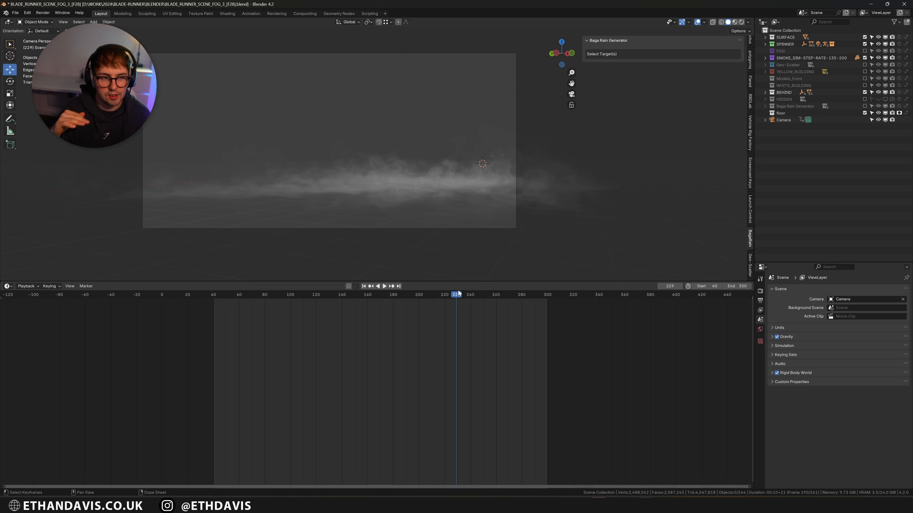
key("space")
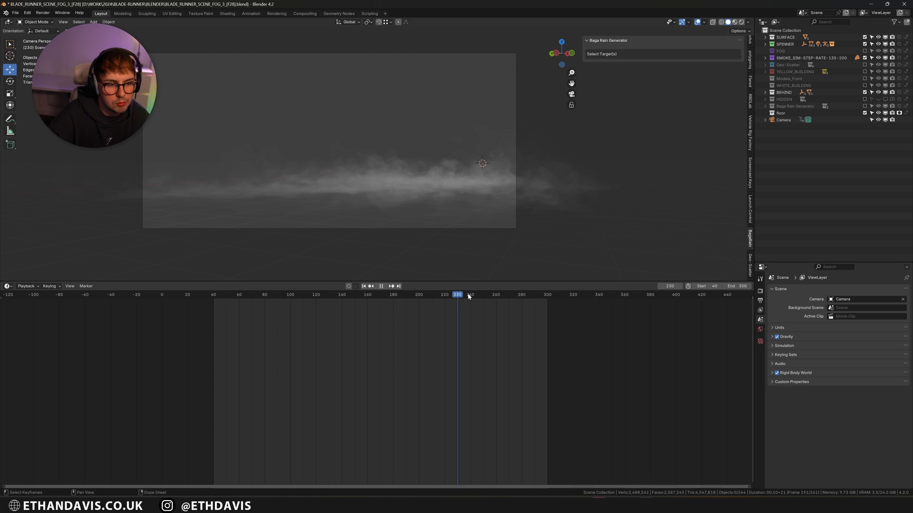
key("space")
Step: Examine the smoke volume from above, front and camera views, using rendered shading at frame 264
middle_click_drag(478, 241, 444, 250)
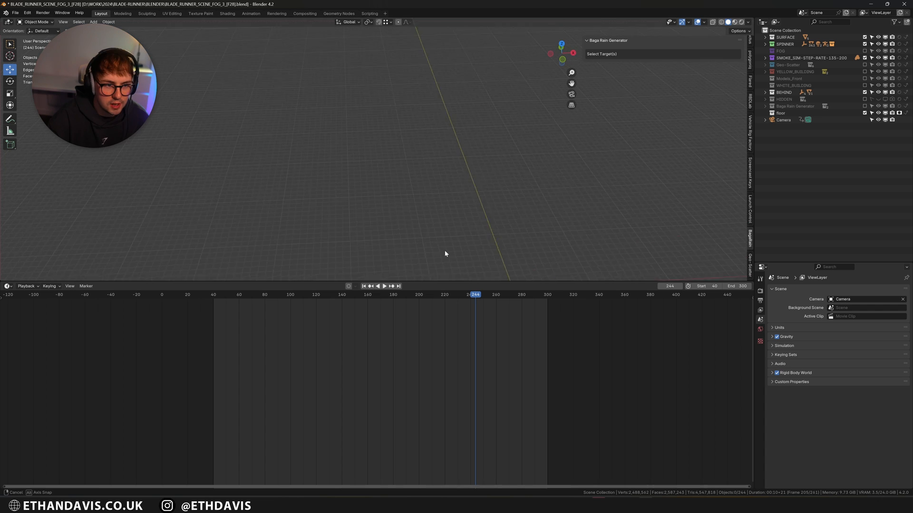
scroll(447, 229, "down", 5)
key("KP_7")
key("shift+alt+z")
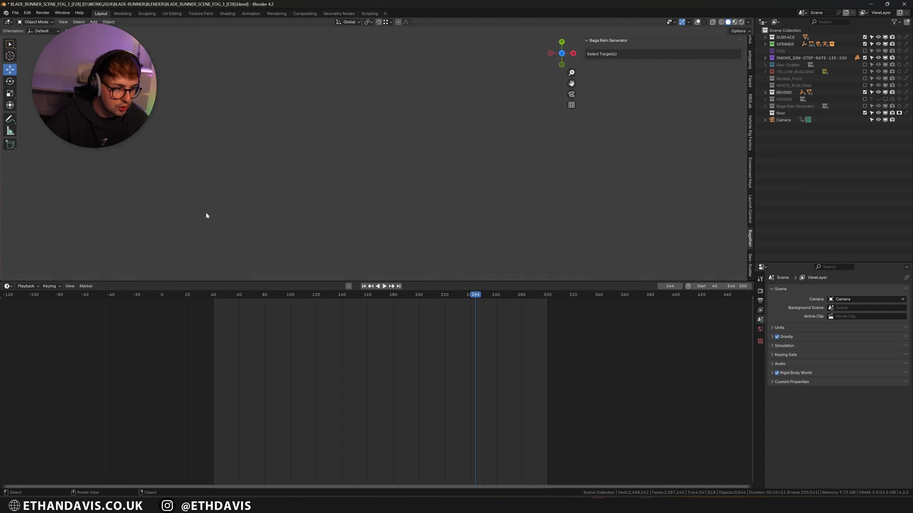
middle_click_drag(204, 214, 209, 180)
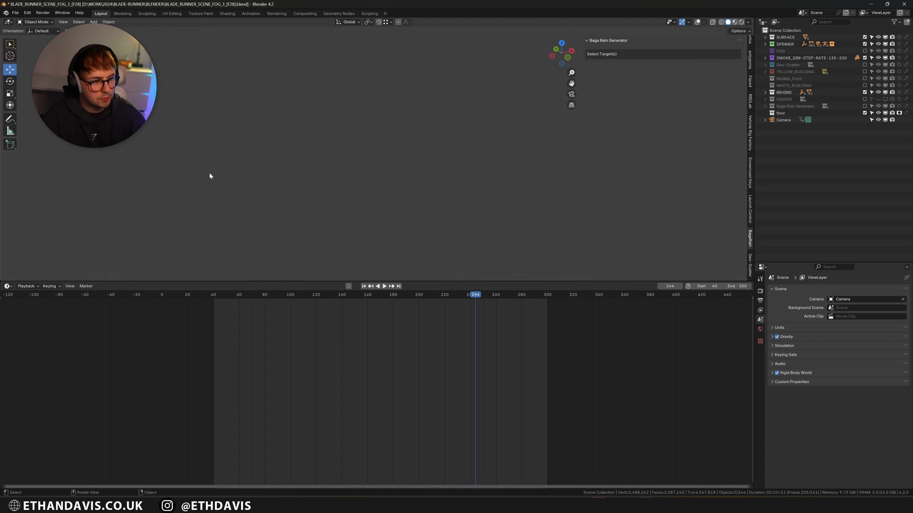
key("KP_7")
middle_click_drag(361, 172, 370, 183, "shift")
left_click_drag(441, 297, 491, 298)
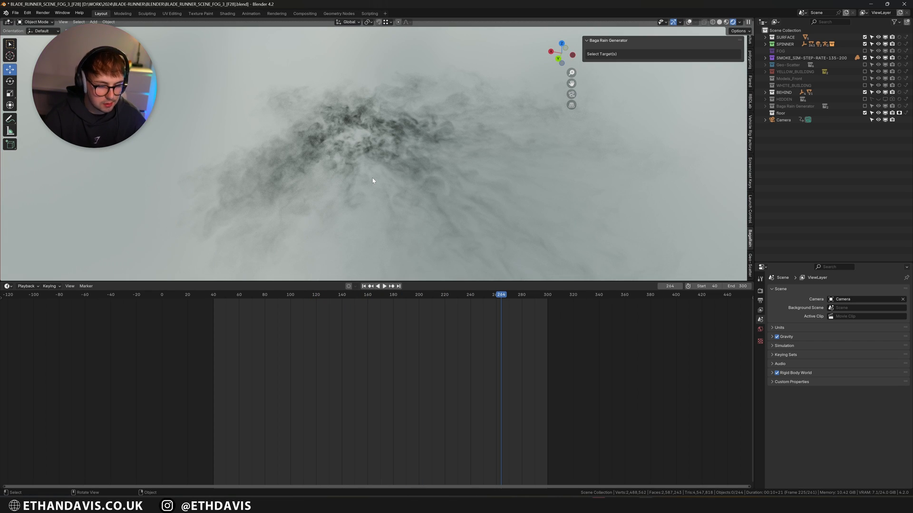
key("KP_0")
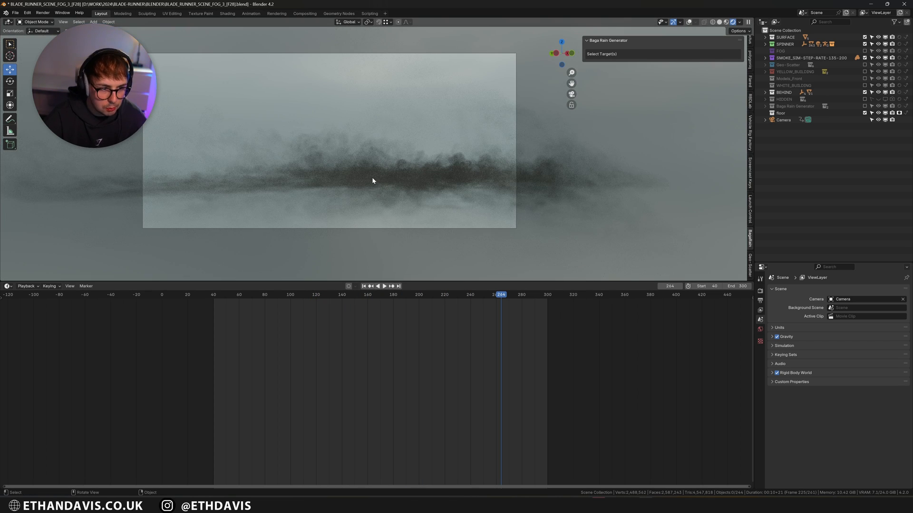
key("KP_1")
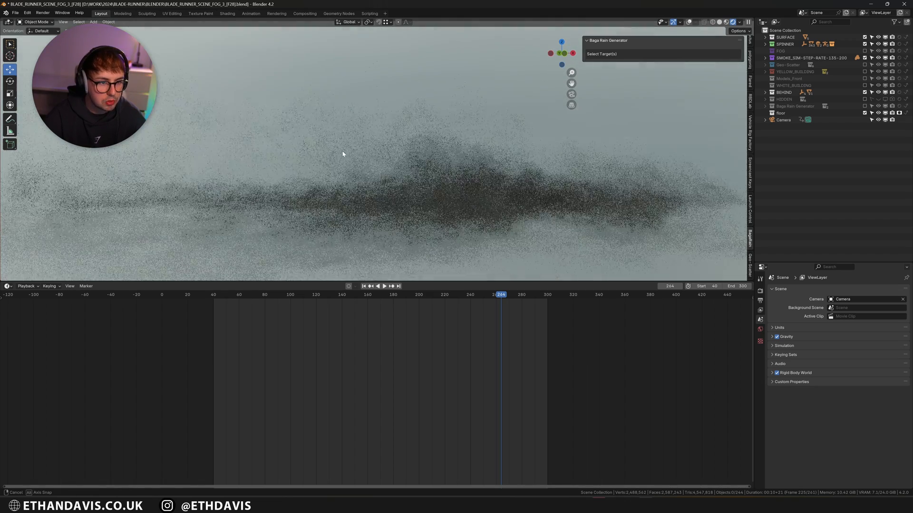
middle_click_drag(346, 149, 377, 147)
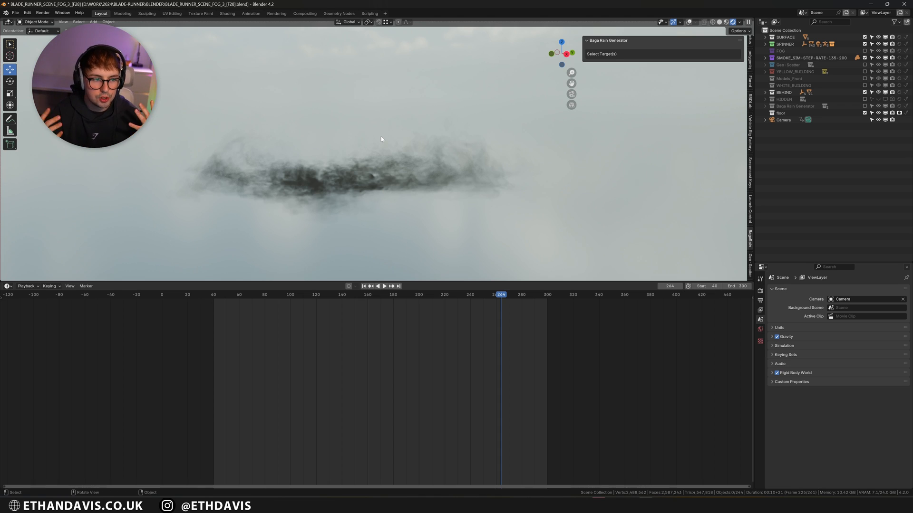
key("KP_0")
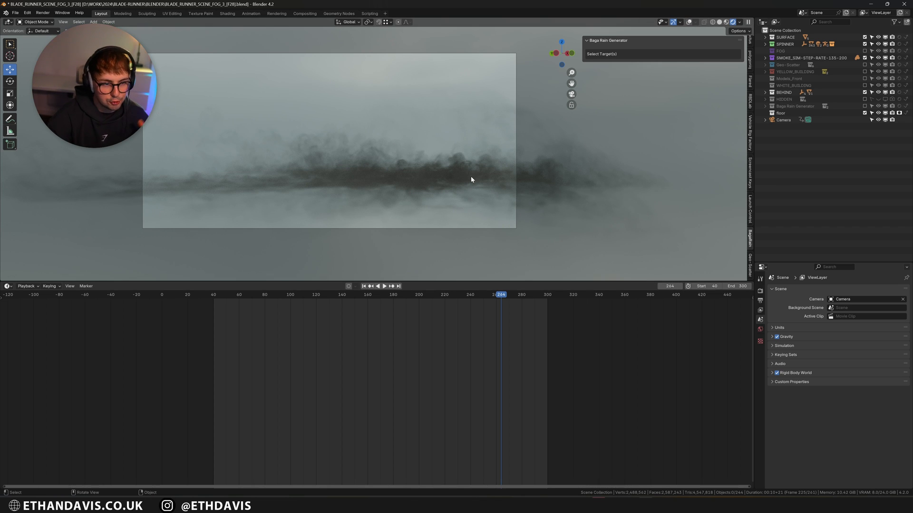
Step: Review the Cycles render settings, from sampling and light paths through volumes, simplify and performance
left_click(760, 291)
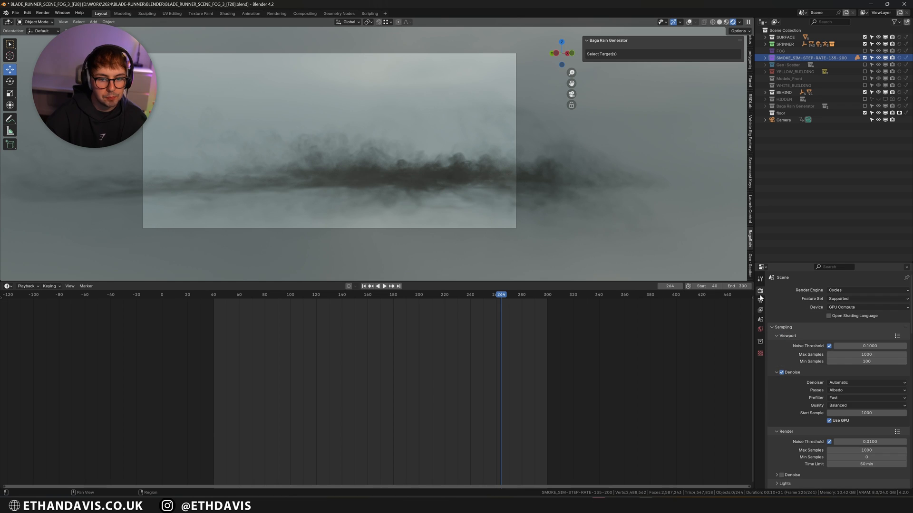
scroll(786, 365, "down", 8)
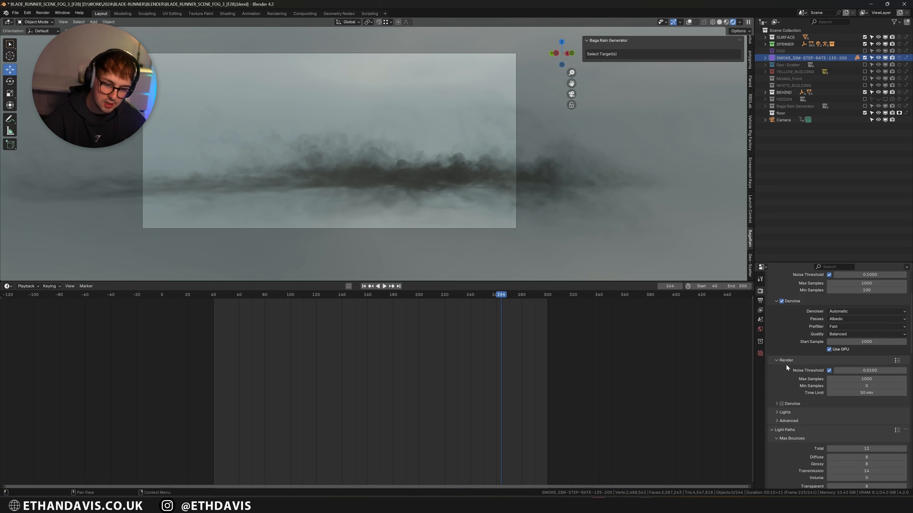
scroll(787, 371, "down", 6)
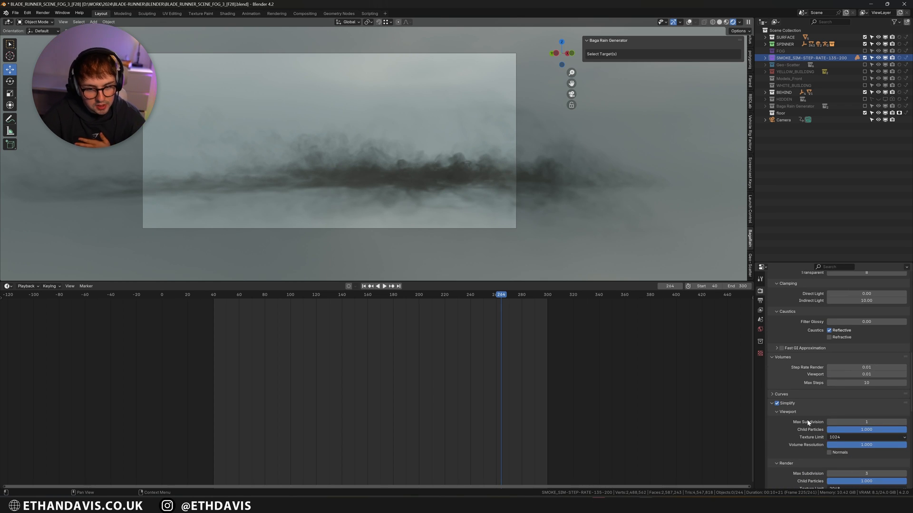
scroll(807, 434, "down", 6)
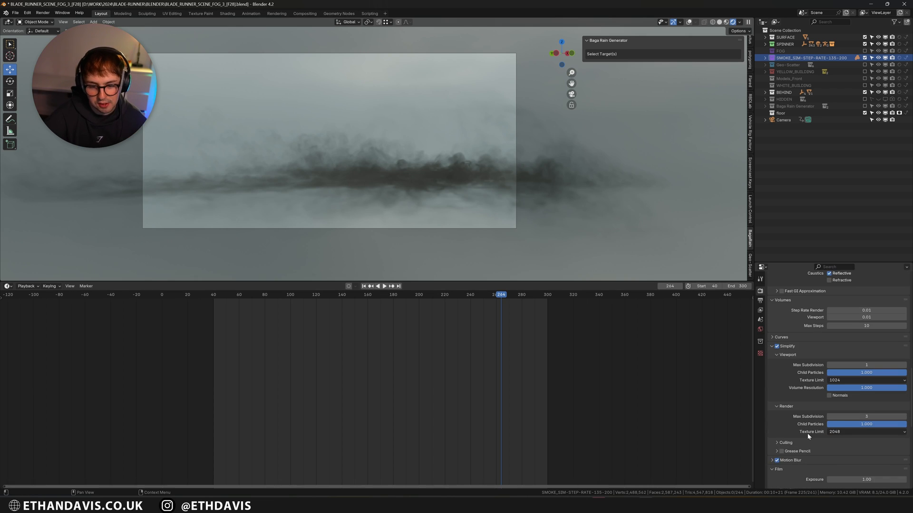
scroll(807, 433, "down", 7)
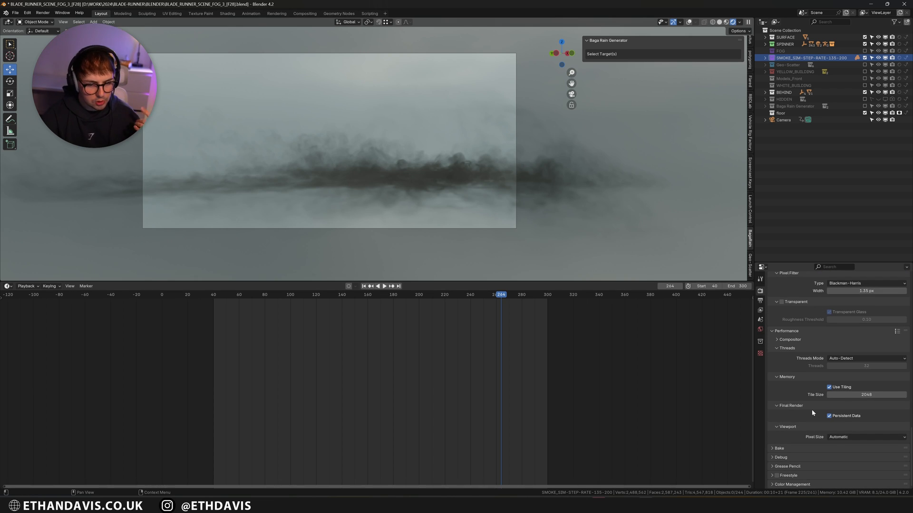
Step: Collapse the Simplify settings and set the Cycles volume Max Steps to 1000
scroll(801, 405, "up", 8)
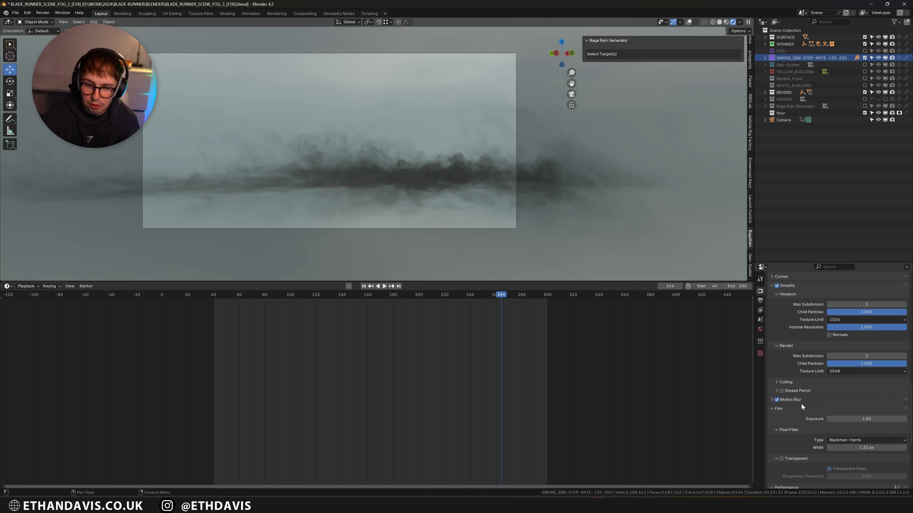
left_click(771, 328)
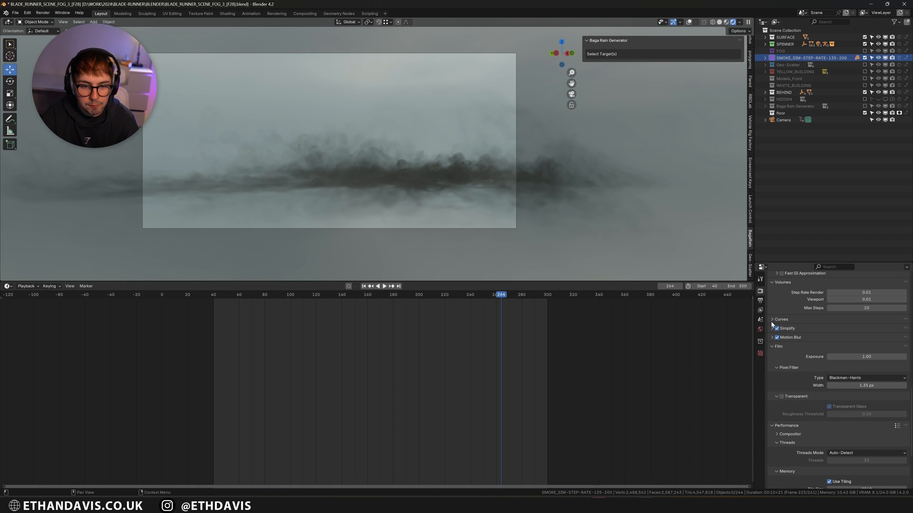
scroll(771, 323, "up", 2)
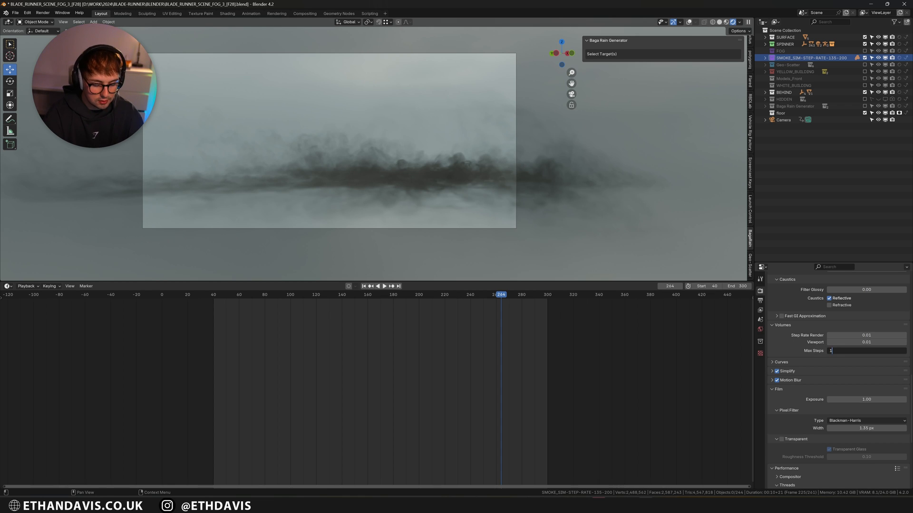
key("Return")
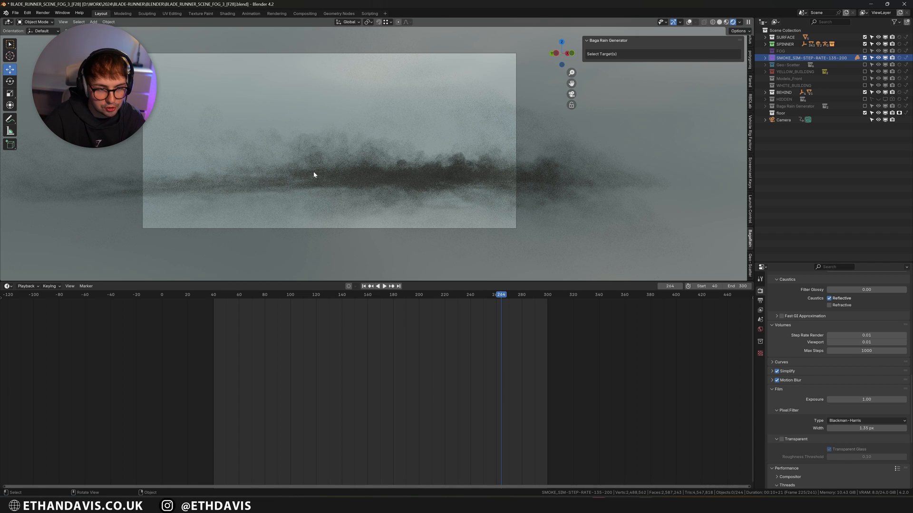
Step: Set the volume Max Steps to 10 and orbit around the smoke to compare the viewport render
left_click(849, 350)
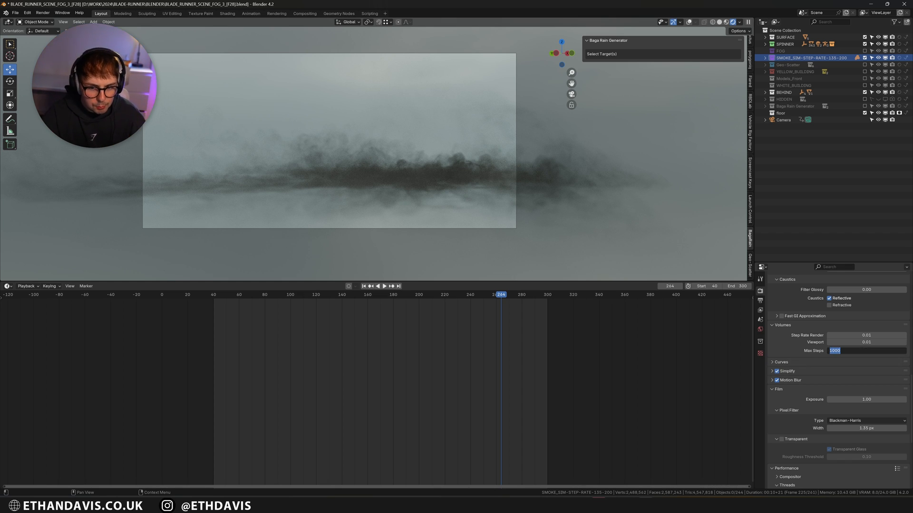
type("10")
key("Return")
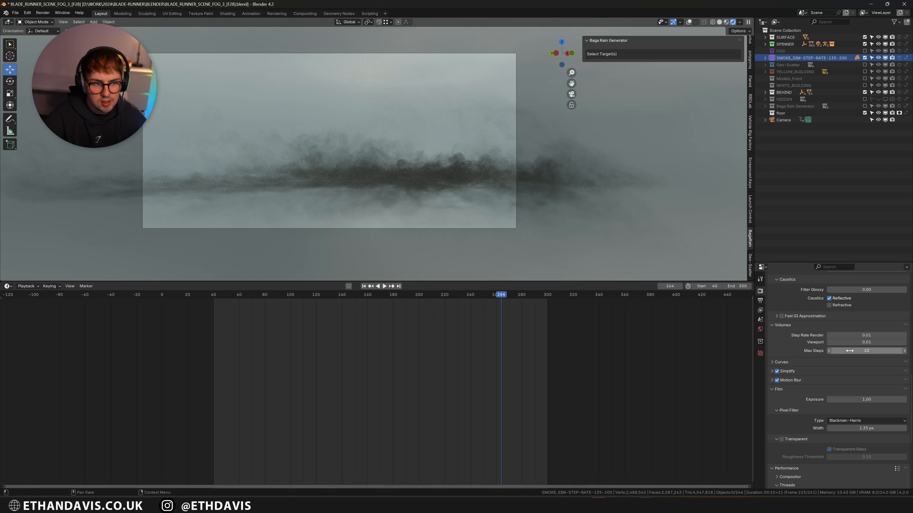
middle_click_drag(425, 183, 374, 157)
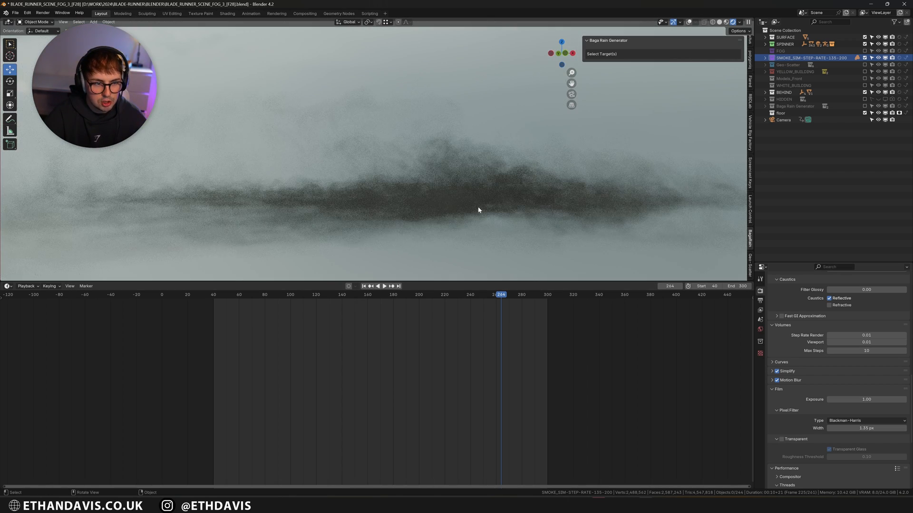
middle_click_drag(406, 213, 518, 207)
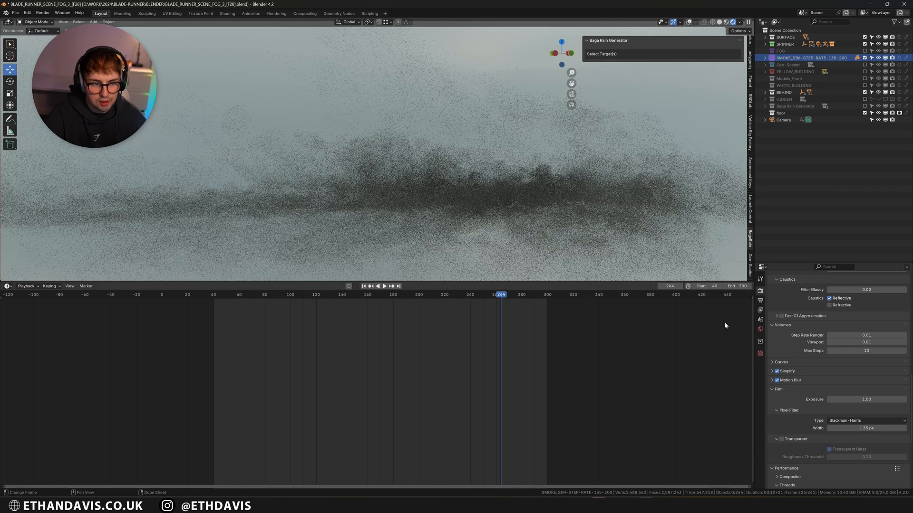
Step: Raise the volume Max Steps to 1000 and orbit the smoke to test the viewport render from another angle
double_click(863, 351)
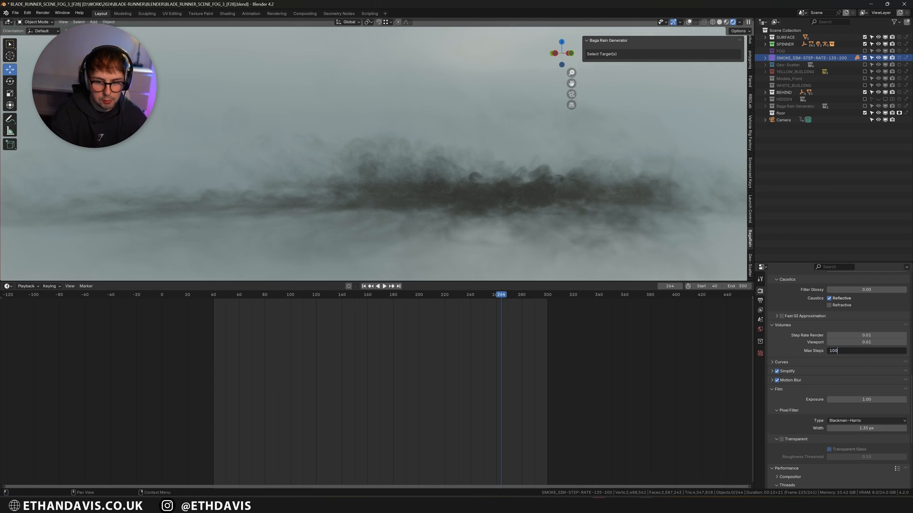
type("1000")
key("Return")
scroll(863, 352, "down", 2)
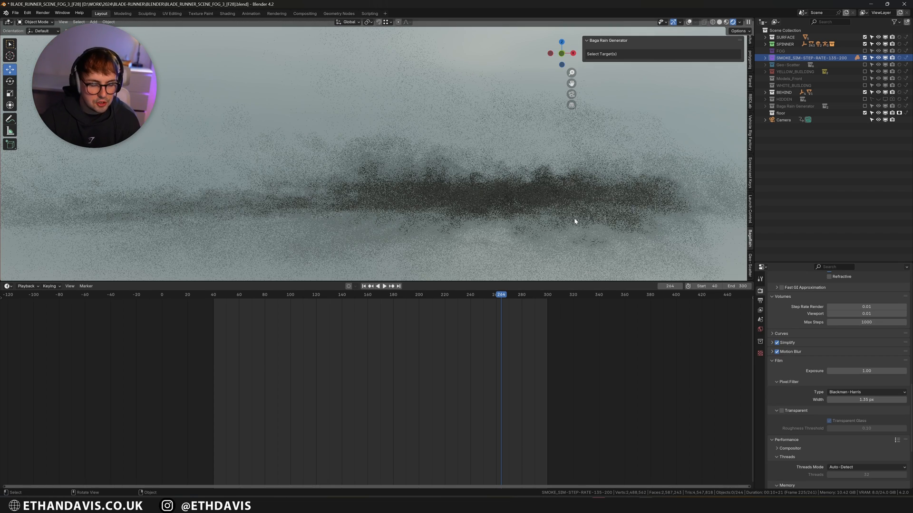
middle_click_drag(511, 214, 548, 212)
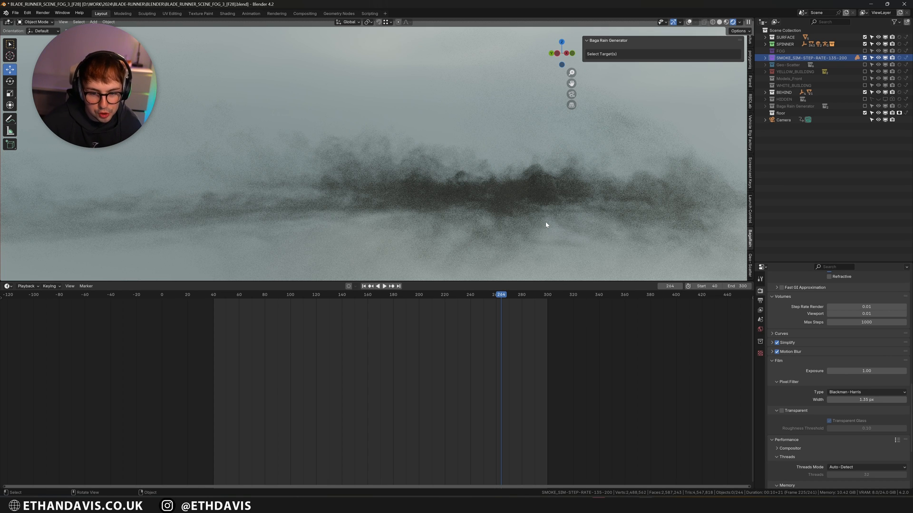
Step: Return the volume Max Steps to 10
left_click(858, 323)
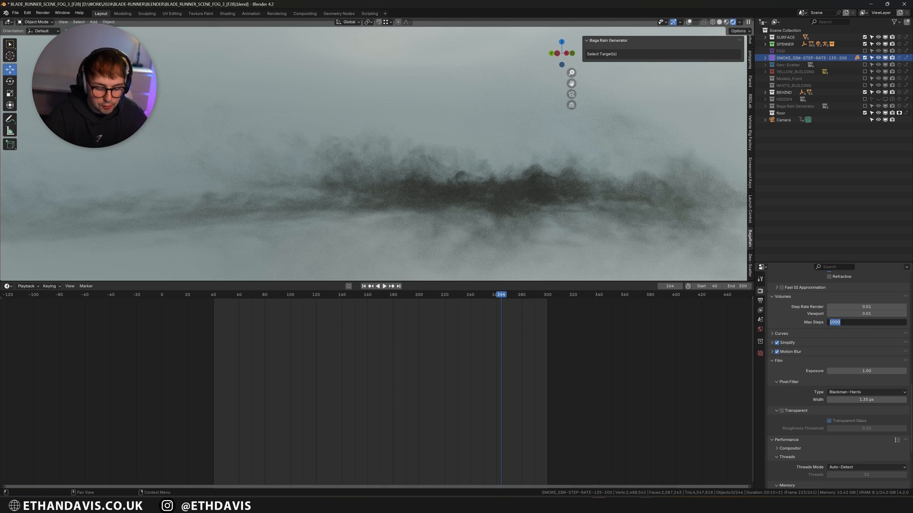
type("10")
key("Return")
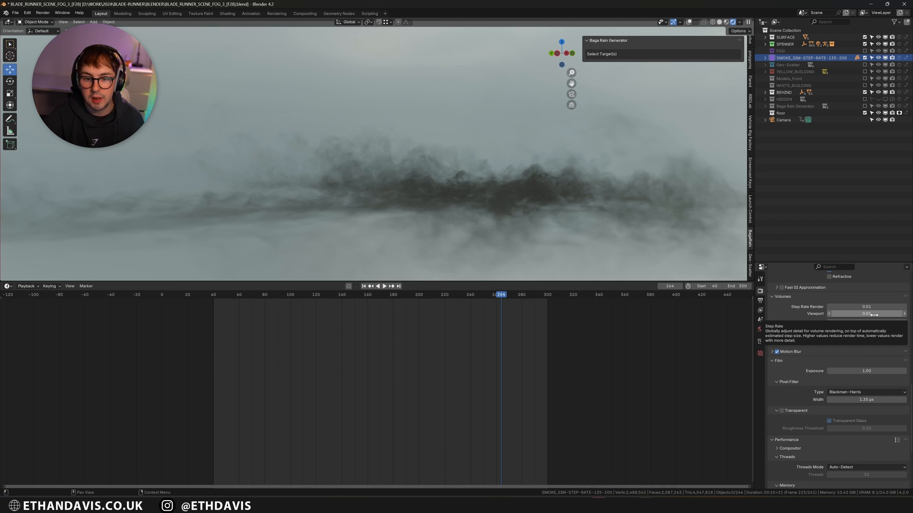
left_click(15, 13)
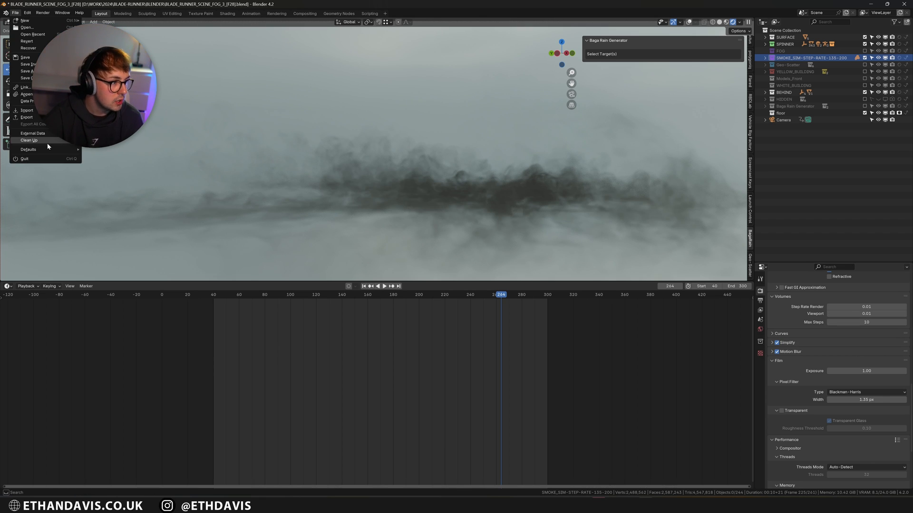
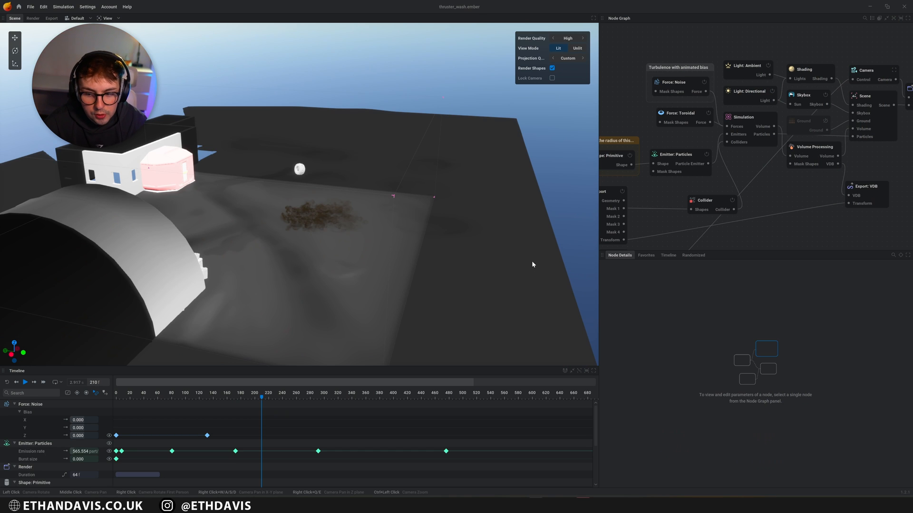
Step: Switch to EmberGen, look over the thruster wash scene, and bring up the preset library
left_click_drag(531, 259, 497, 281)
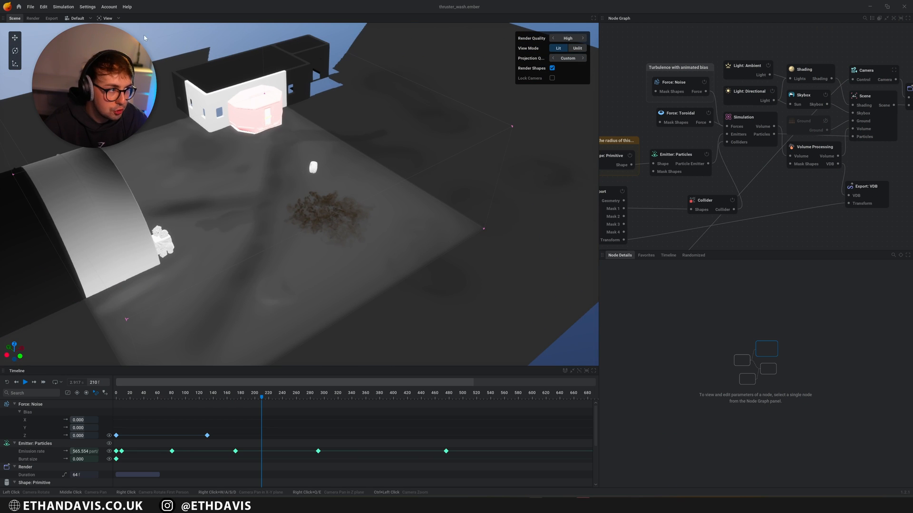
left_click(19, 7)
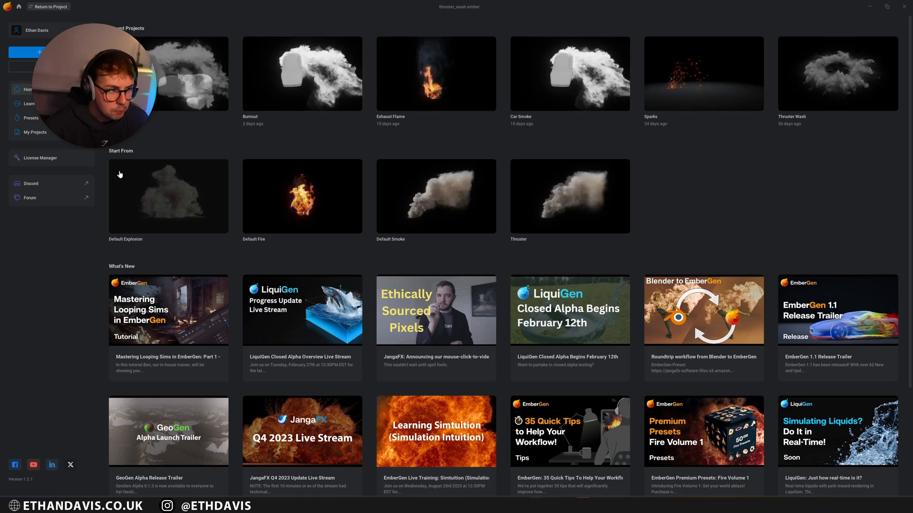
left_click(51, 134)
left_click(31, 118)
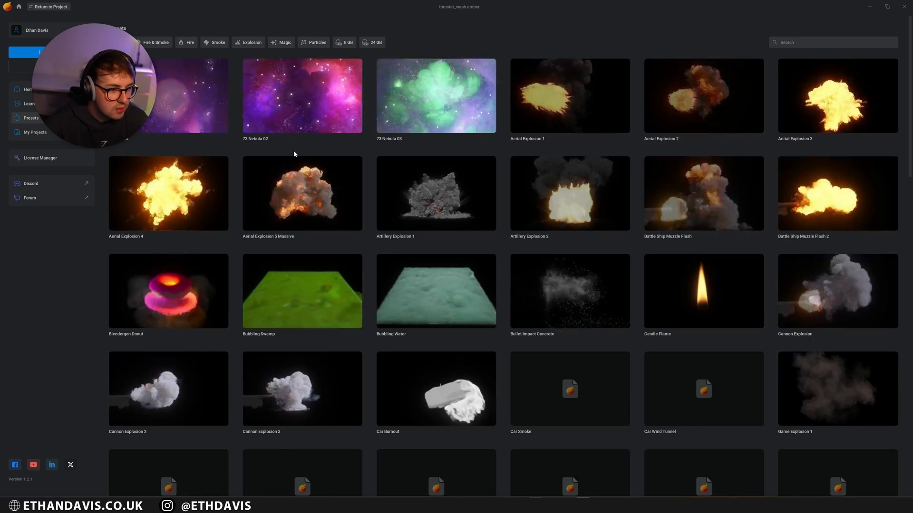
Step: Browse the presets and open the Smoke Shockwave simulation
scroll(423, 161, "down", 8)
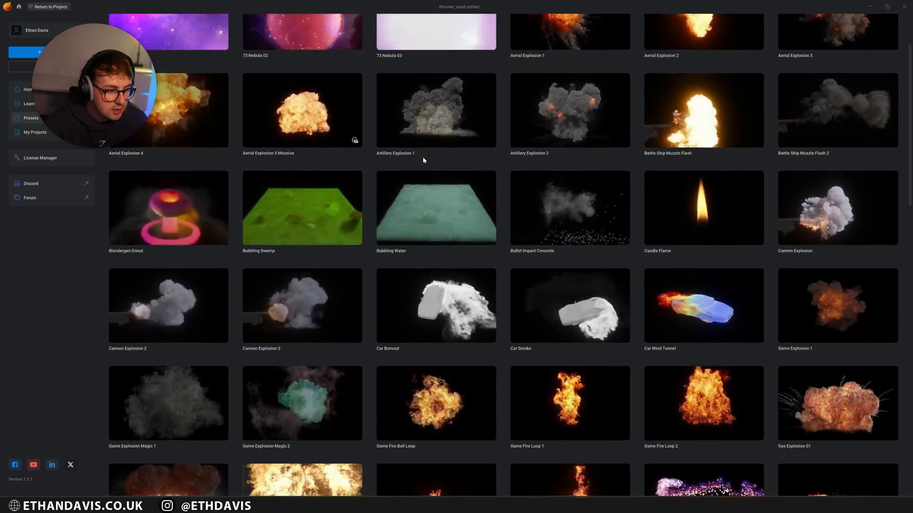
scroll(422, 163, "down", 1)
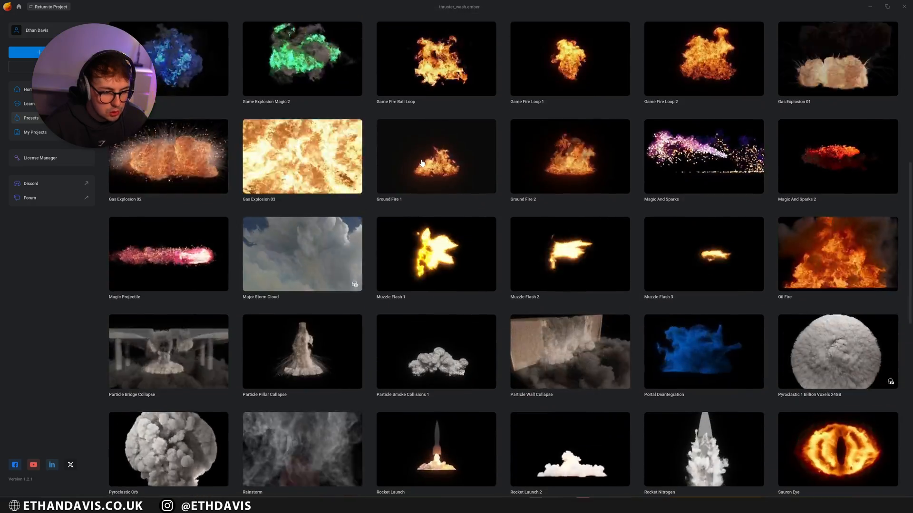
scroll(422, 163, "down", 3)
scroll(422, 163, "down", 3)
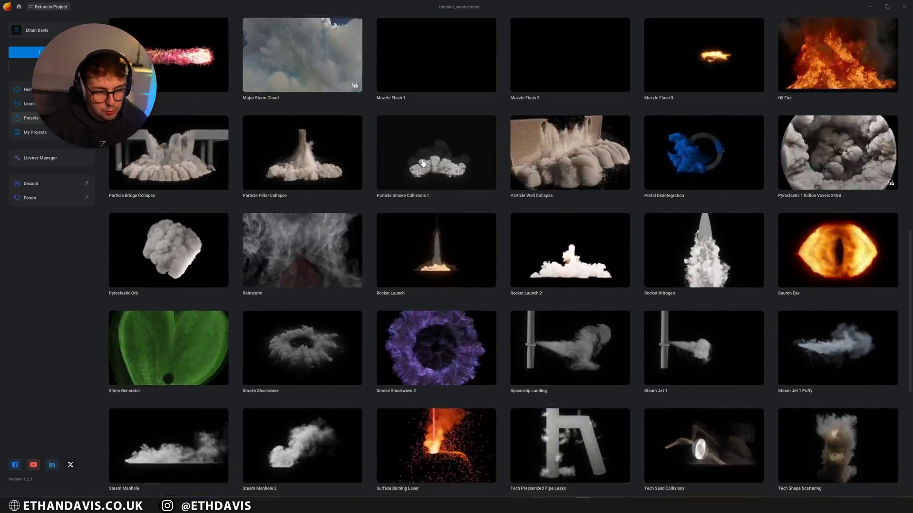
left_click(326, 322)
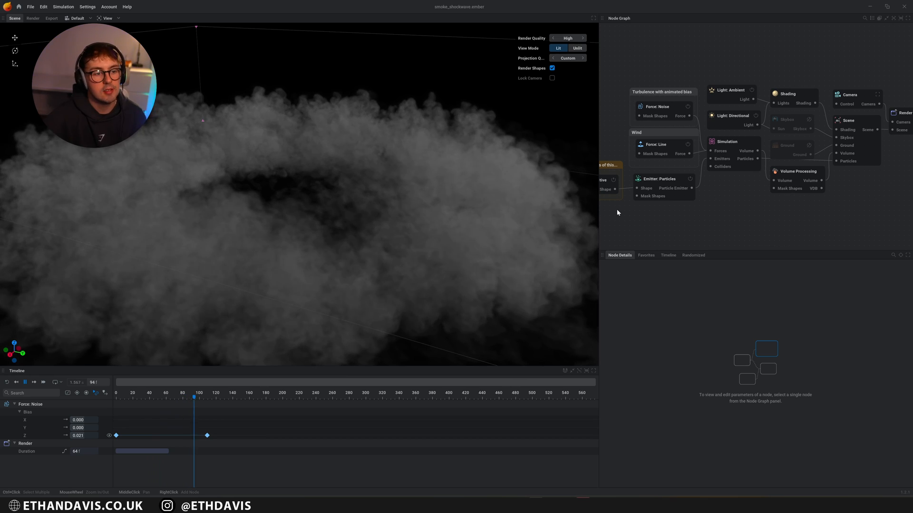
Step: Open the recent Thruster Wash project and bring its dust simulation and surrounding geometry into view from a free viewpoint
left_click(18, 7)
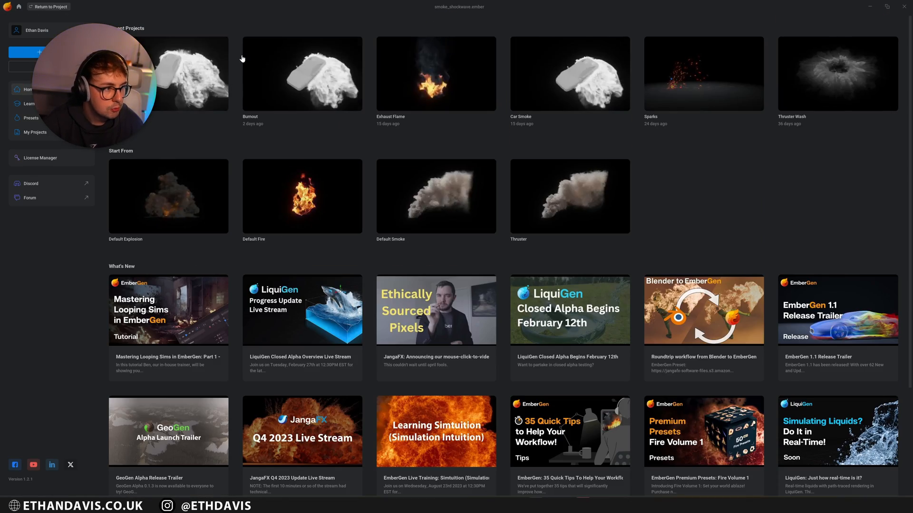
left_click(834, 91)
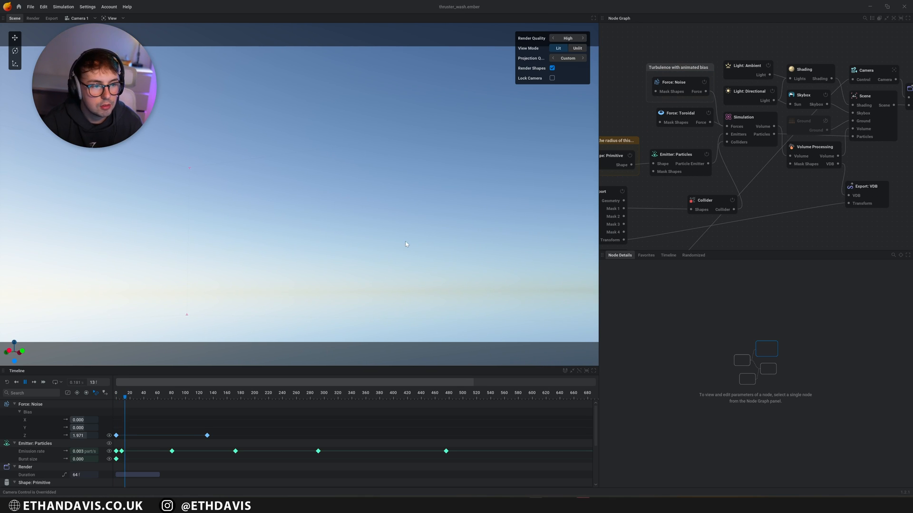
left_click_drag(394, 235, 418, 237)
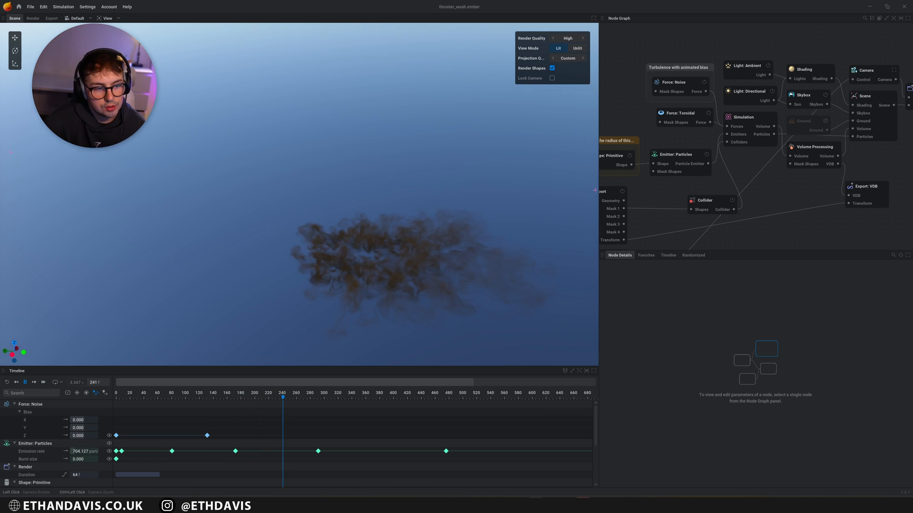
left_click_drag(433, 272, 432, 276)
middle_click_drag(452, 295, 342, 231)
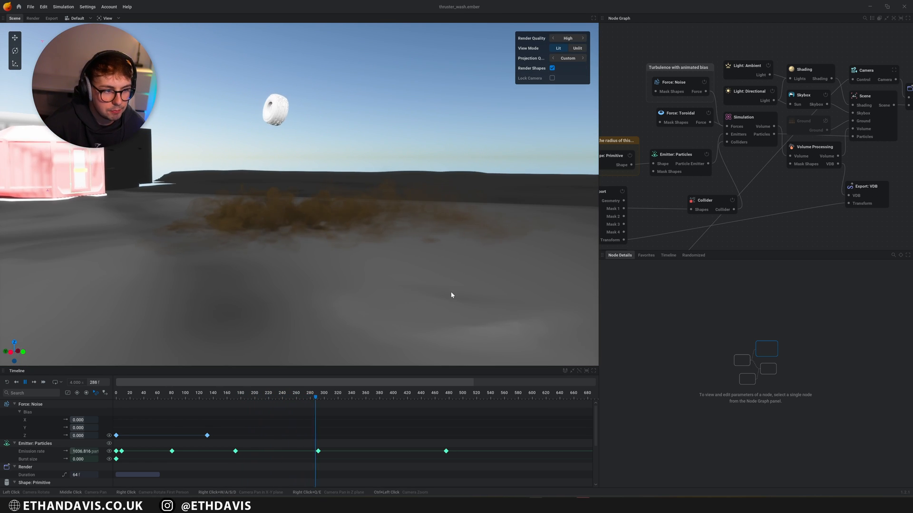
Step: Examine the playing thruster wash dust from above and from the sides, then pause the simulation at frame 790
left_click_drag(452, 295, 430, 199)
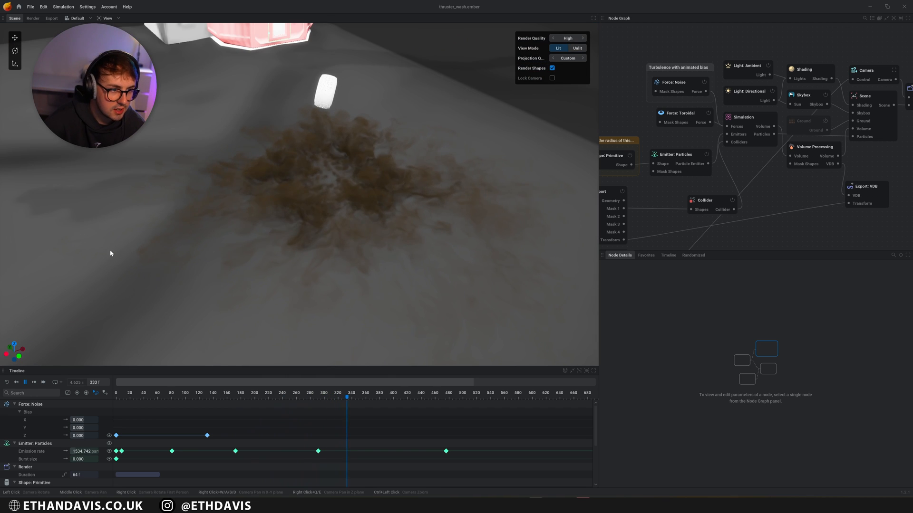
left_click_drag(301, 289, 299, 240)
left_click_drag(328, 124, 367, 141)
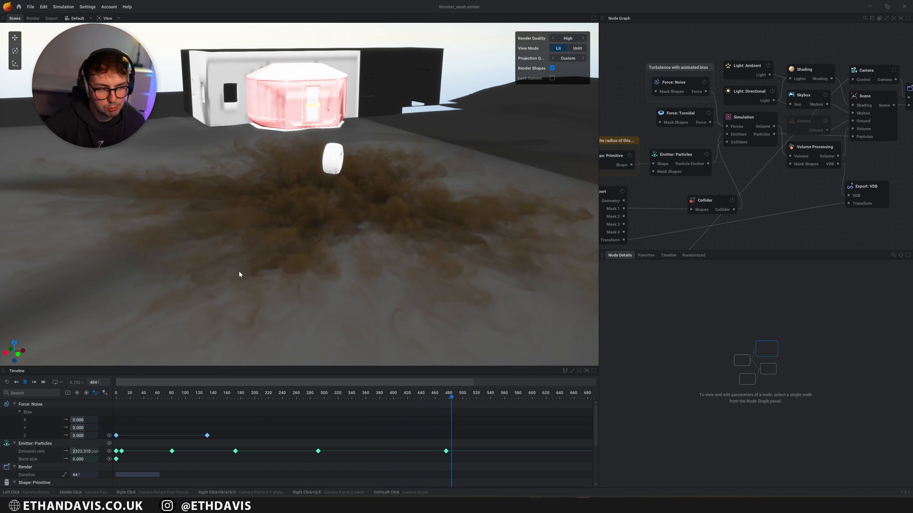
left_click_drag(249, 275, 320, 244)
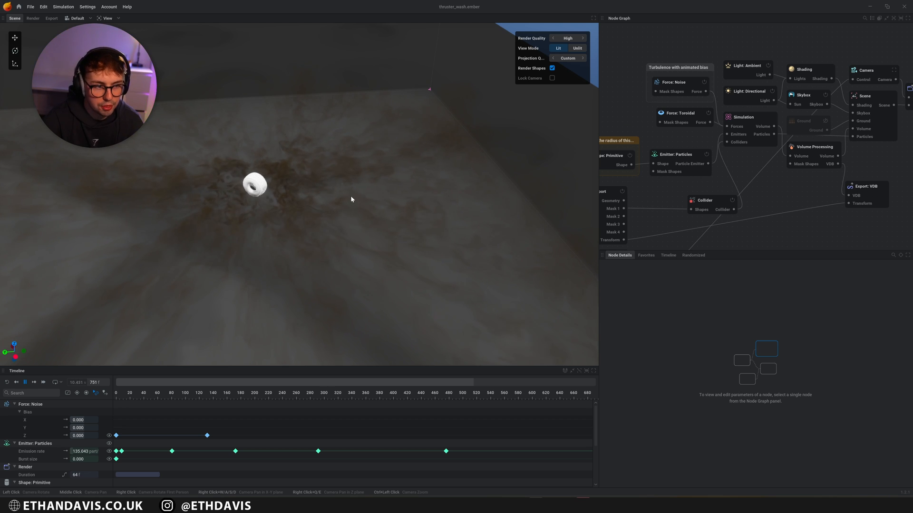
left_click_drag(252, 191, 190, 185)
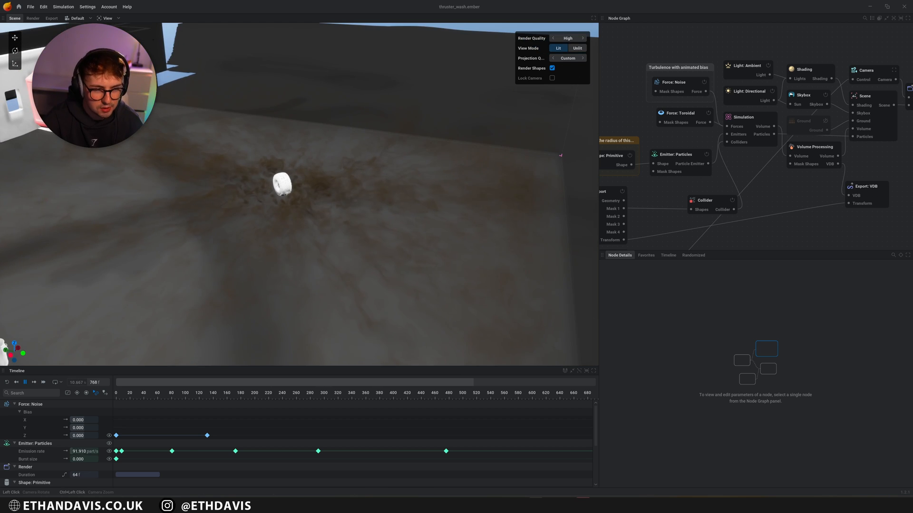
left_click(25, 383)
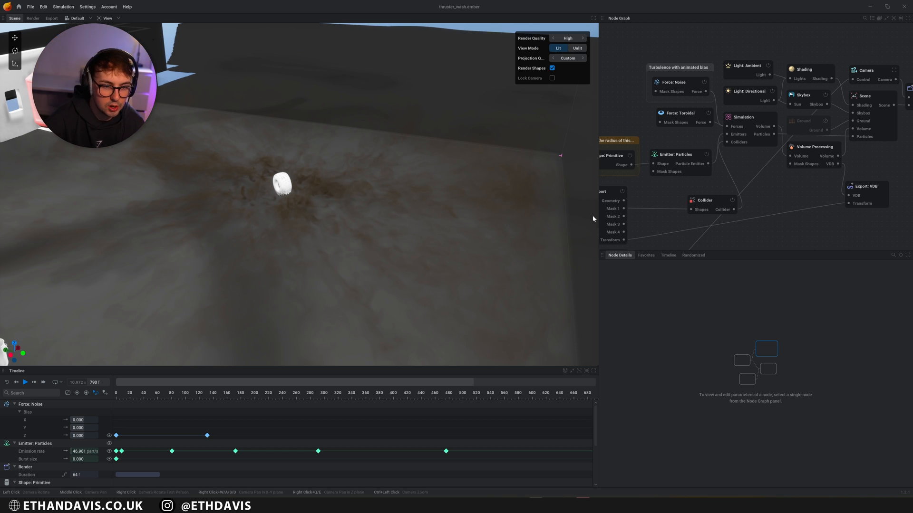
Step: Widen the node graph area and show the settings of the lower Import node, which loads cam.fbx
left_click_drag(597, 217, 422, 217)
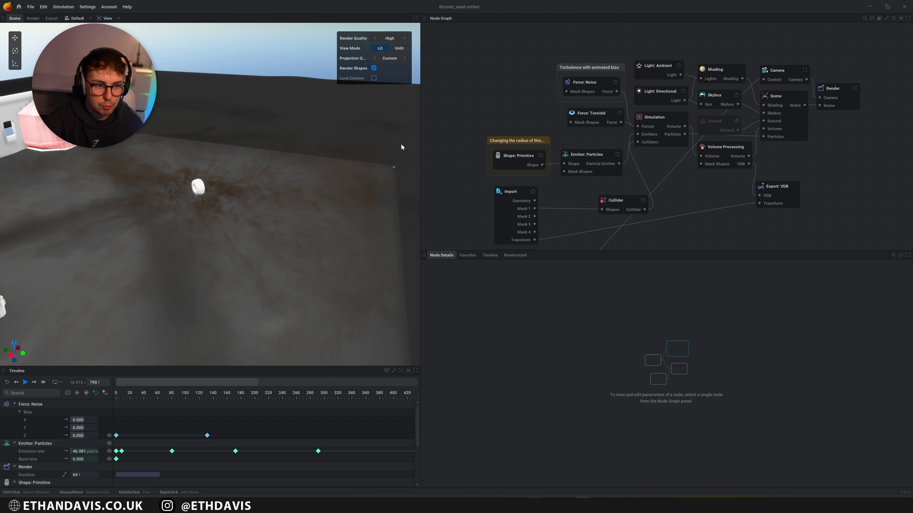
left_click_drag(282, 261, 272, 214)
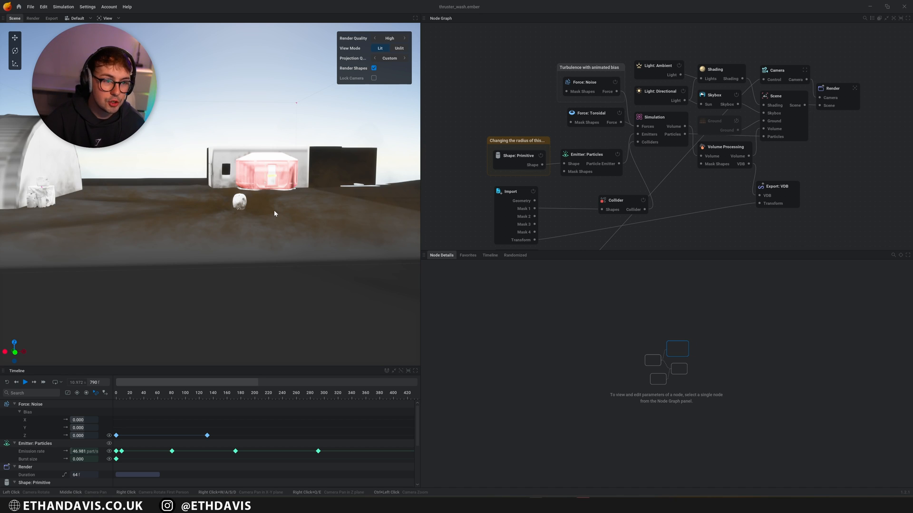
scroll(542, 126, "down", 3)
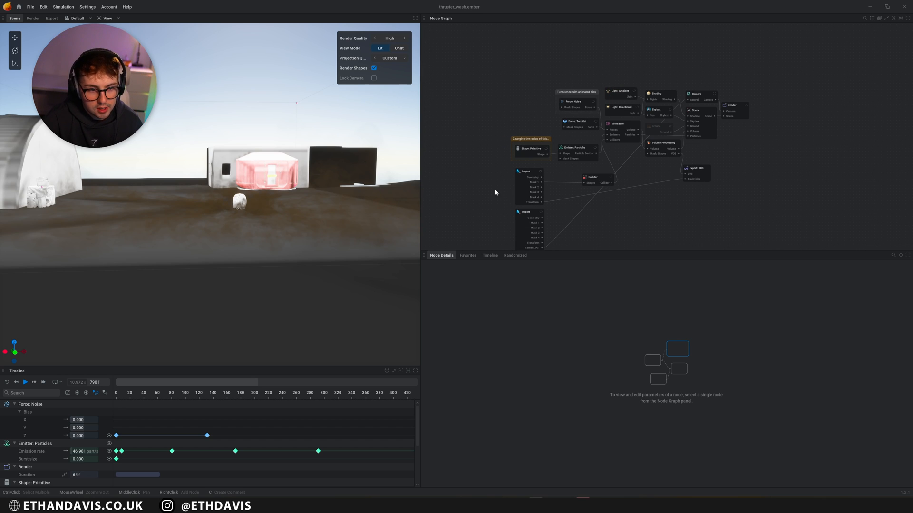
left_click(520, 214)
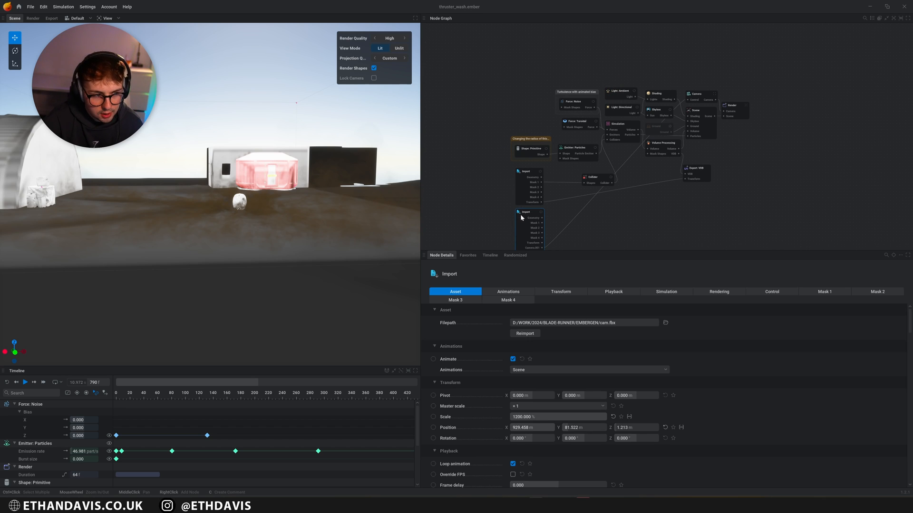
Step: Show the settings of the environment_collider.fbx and cam.fbx Import nodes in turn, shifting the collider import slightly aside in the graph
left_click(531, 182)
scroll(542, 187, "up", 3)
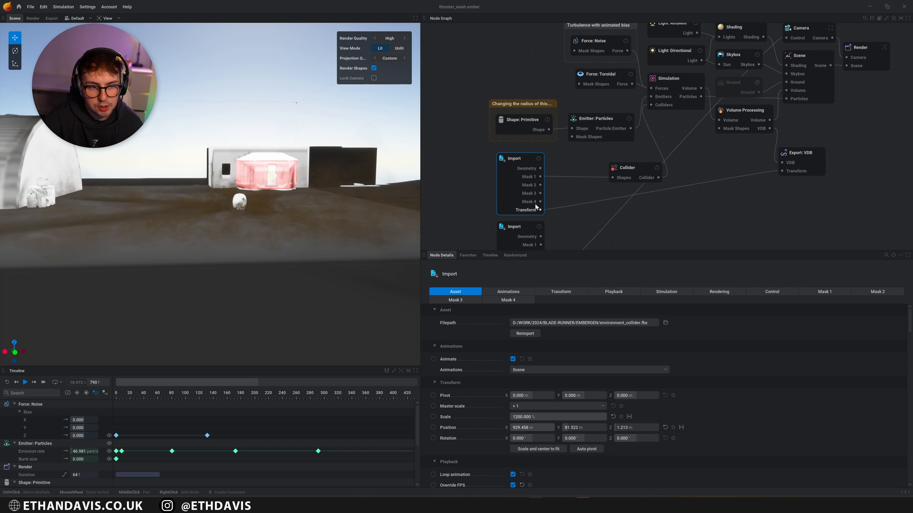
mouse_move(514, 171)
left_mouse_down()
mouse_move(472, 161)
mouse_move(507, 164)
left_mouse_up()
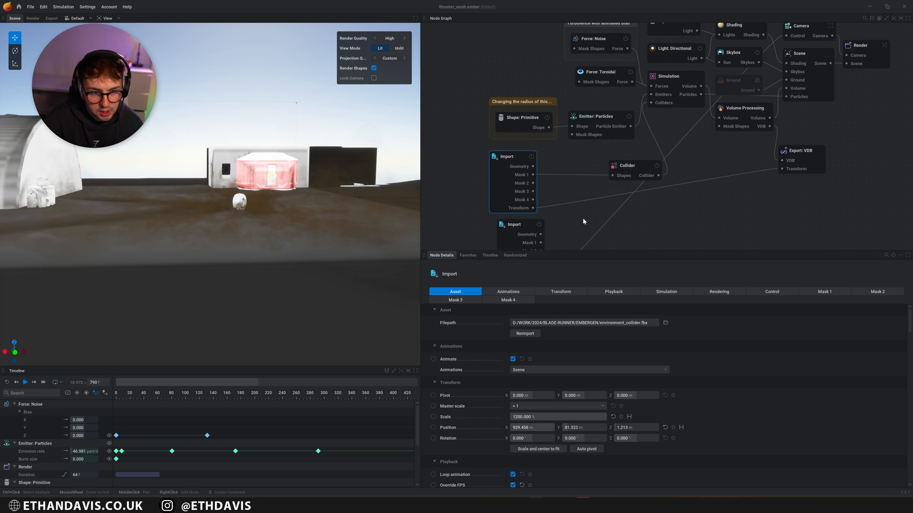
middle_click_drag(583, 218, 588, 178)
left_click(518, 185)
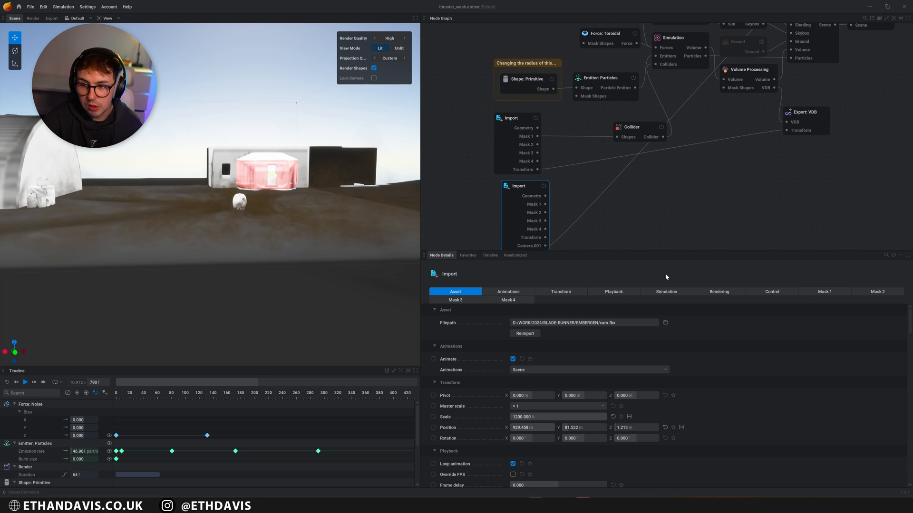
middle_click_drag(687, 206, 683, 230)
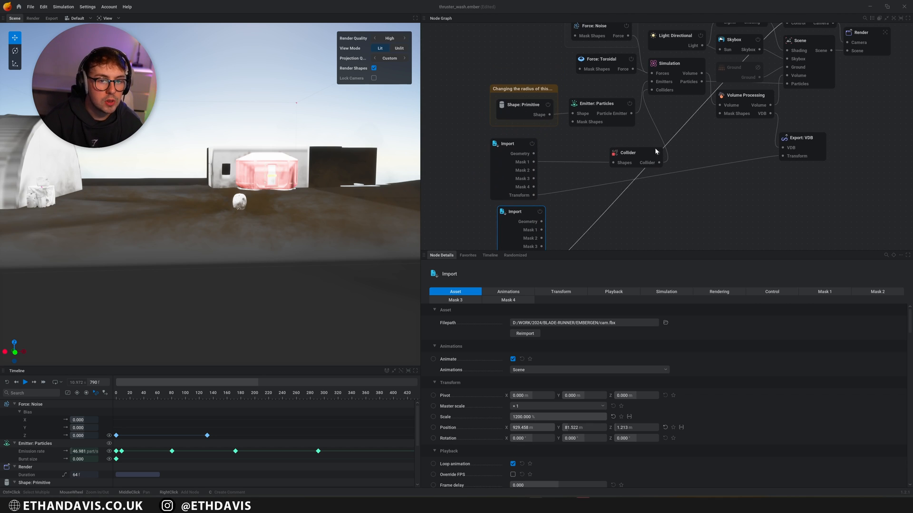
middle_click_drag(655, 151, 664, 162)
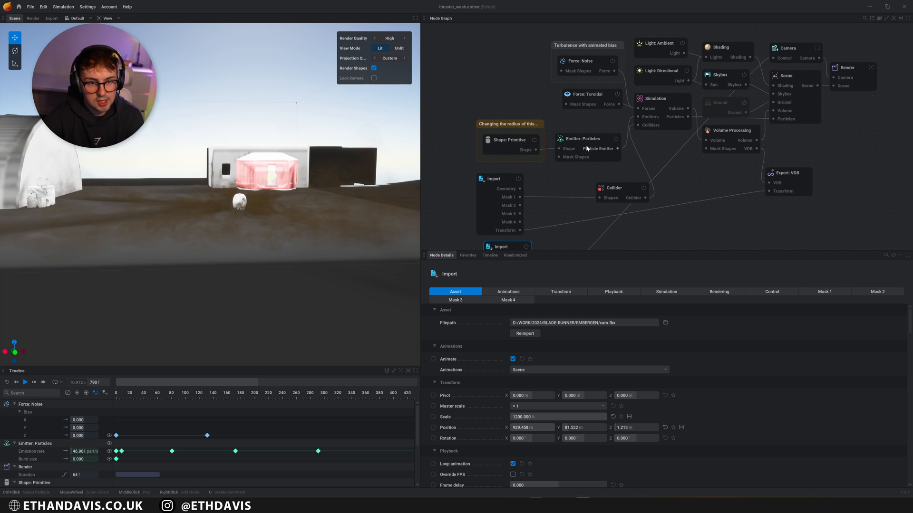
Step: Review the Simulation node's domain settings and the Export: VDB node's settings, moving the export node slightly away from Volume Processing
left_click(596, 160)
left_click(653, 106)
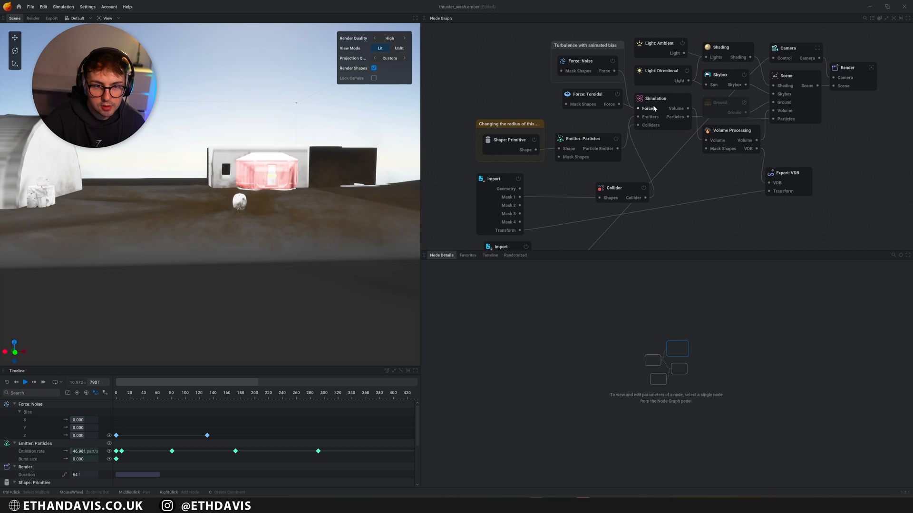
left_click(669, 97)
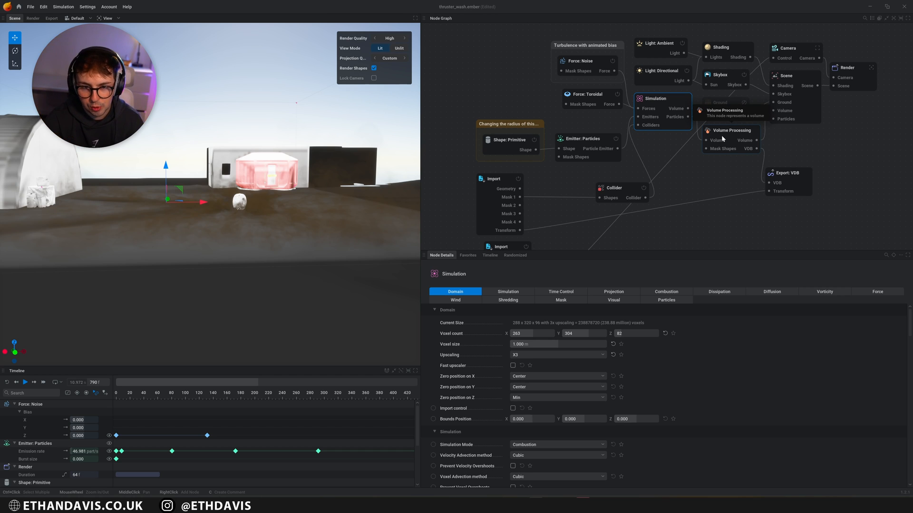
left_click_drag(786, 175, 809, 176)
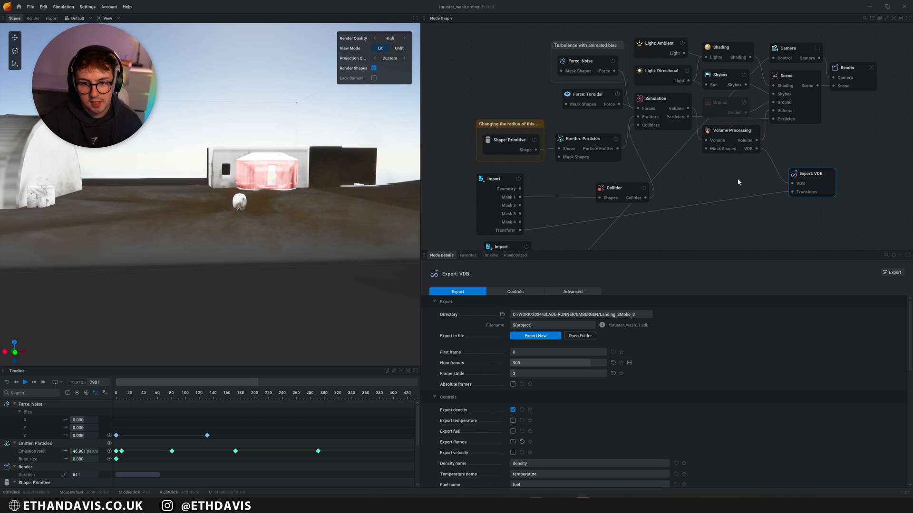
scroll(565, 208, "down", 2)
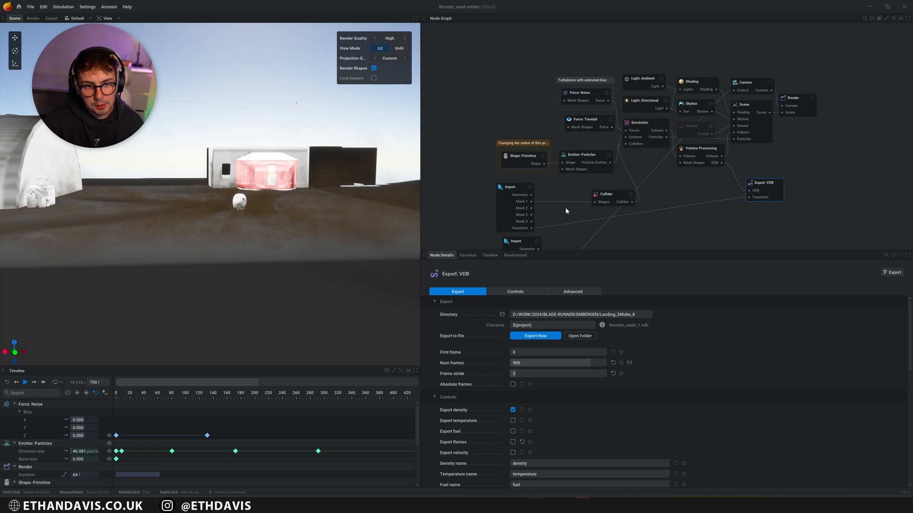
Step: Select the Shape: Primitive cylinder, restart the simulation and play it from a top view, pausing at frame 230
left_click(522, 158)
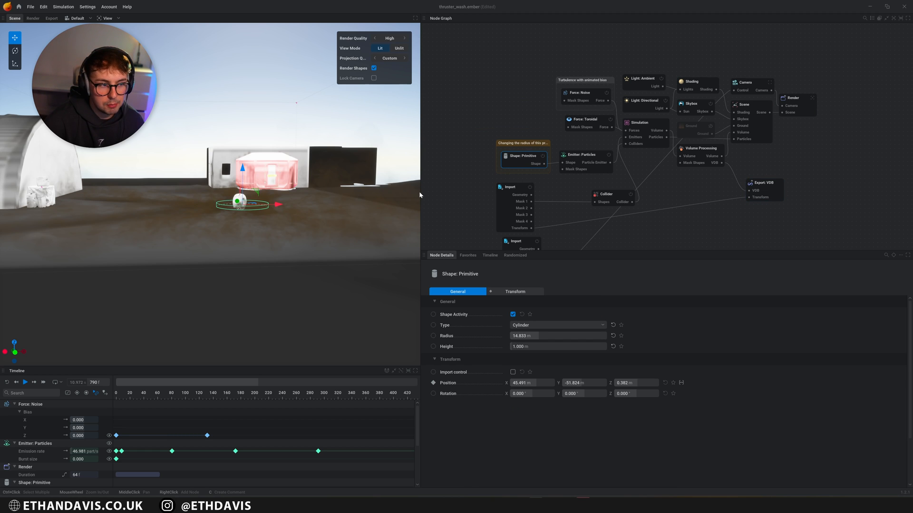
key("f")
left_click_drag(190, 267, 218, 304)
left_click(8, 382)
left_click_drag(258, 201, 245, 238)
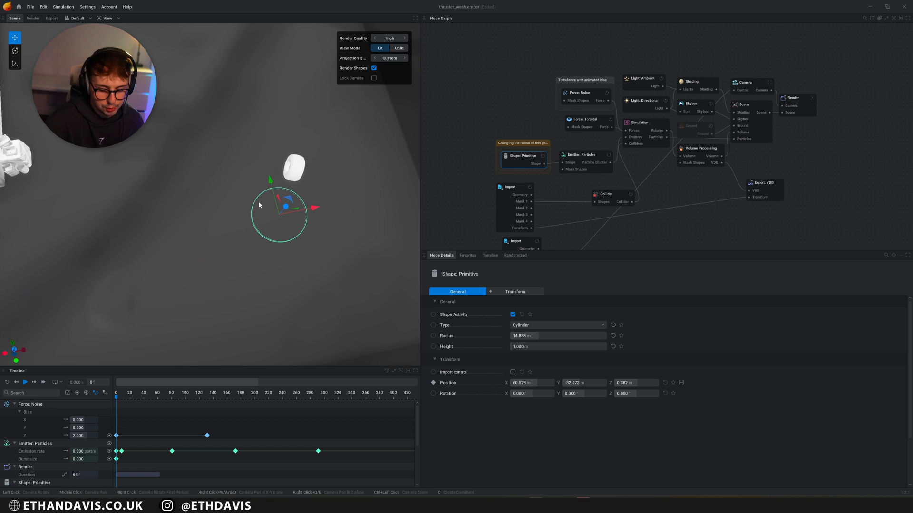
key("KP_7")
middle_click_drag(324, 210, 289, 201)
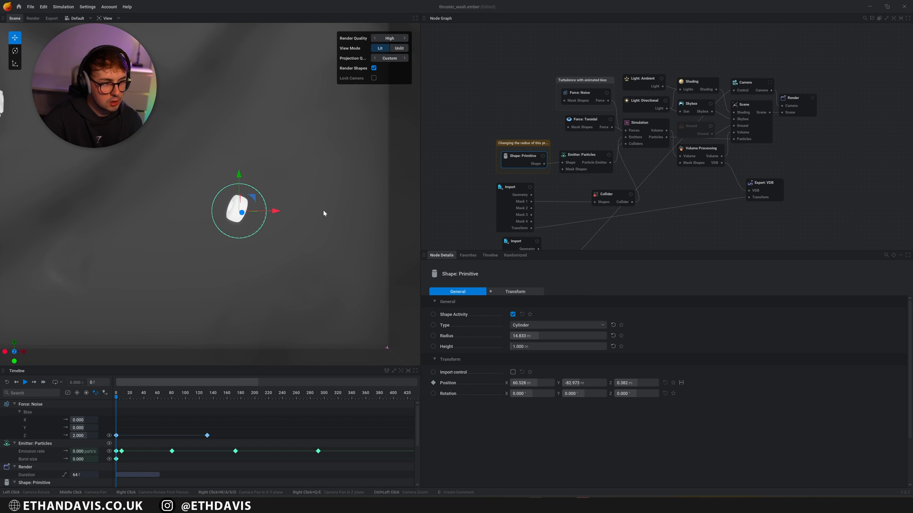
left_click(25, 382)
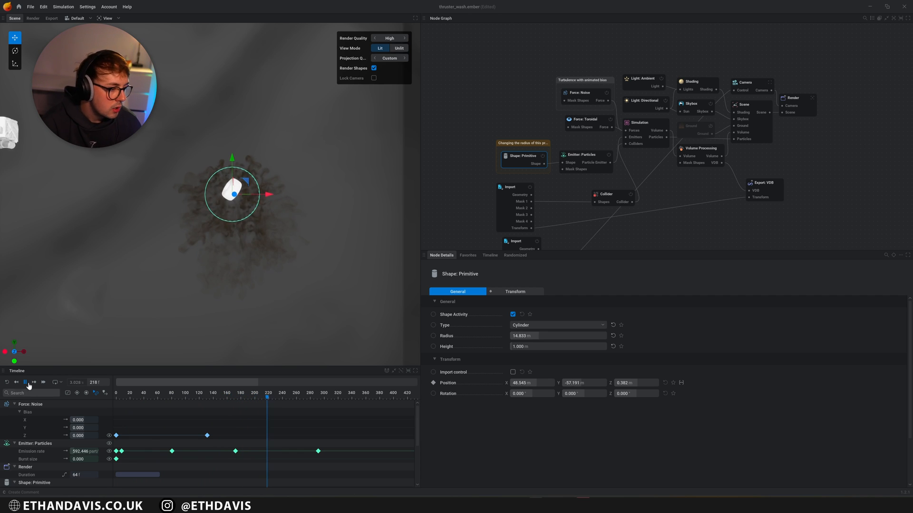
key("space")
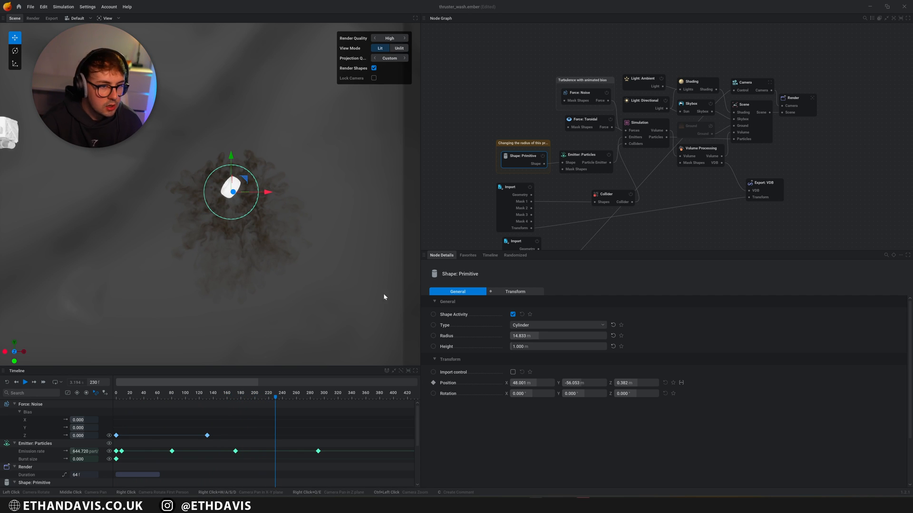
Step: Examine the Emitter: Particles node's emission, transform, freeze, life and initial force settings
left_click(581, 165)
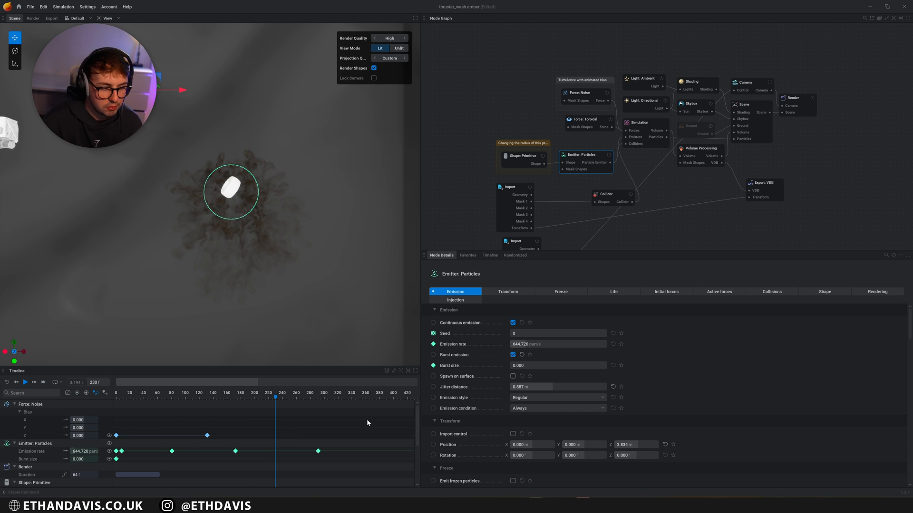
scroll(498, 333, "down", 2)
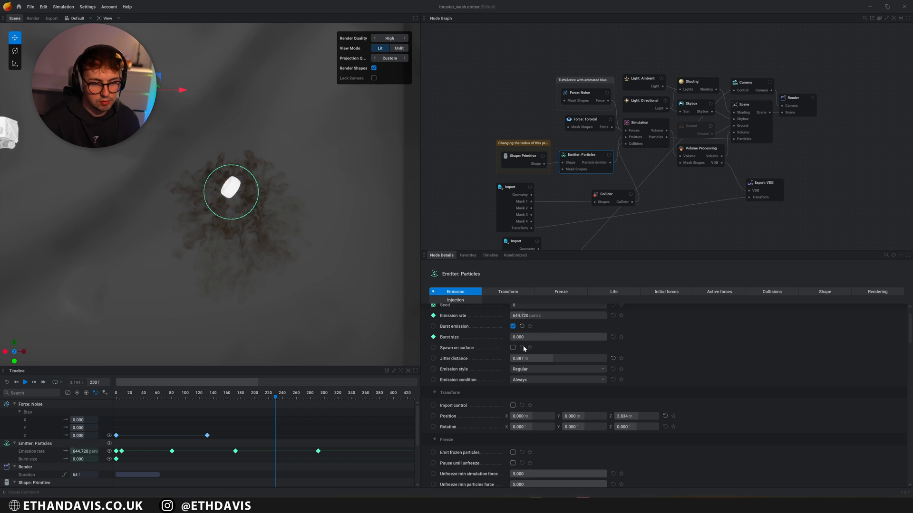
scroll(523, 348, "down", 10)
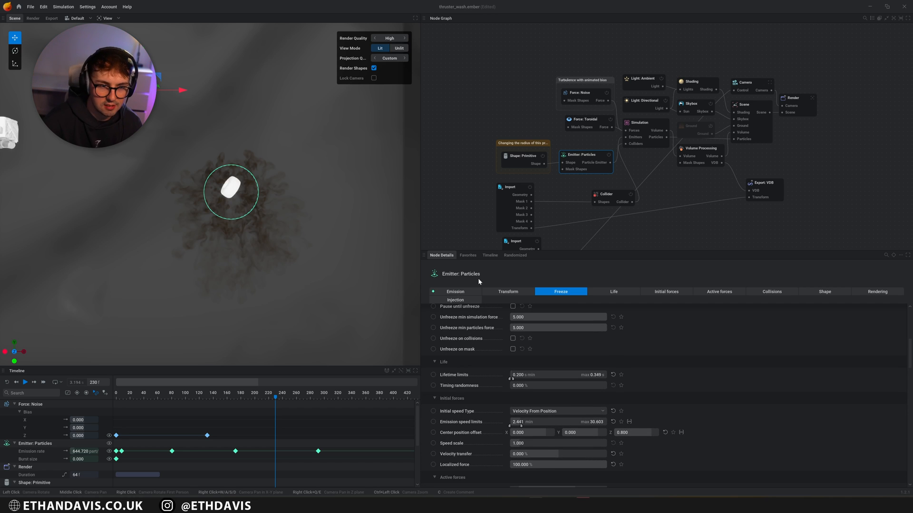
scroll(537, 344, "up", 9)
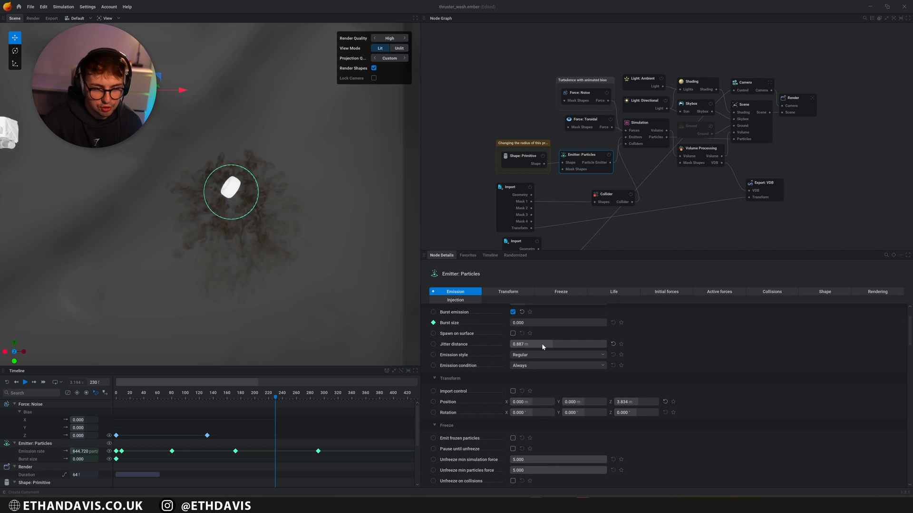
scroll(542, 344, "down", 3)
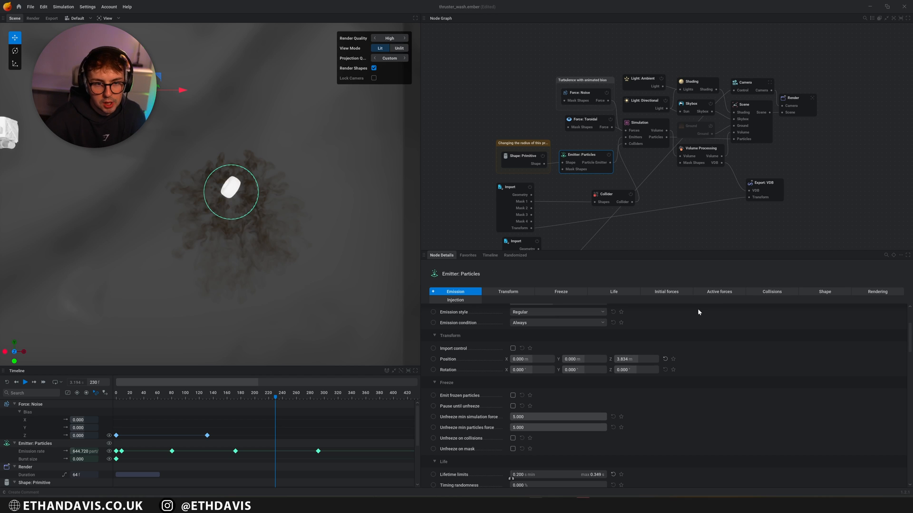
Step: Show the Simulation and Force: Toroidal settings, and move the toroidal force node away from the Force: Noise node, above Shape: Primitive
left_click(651, 121)
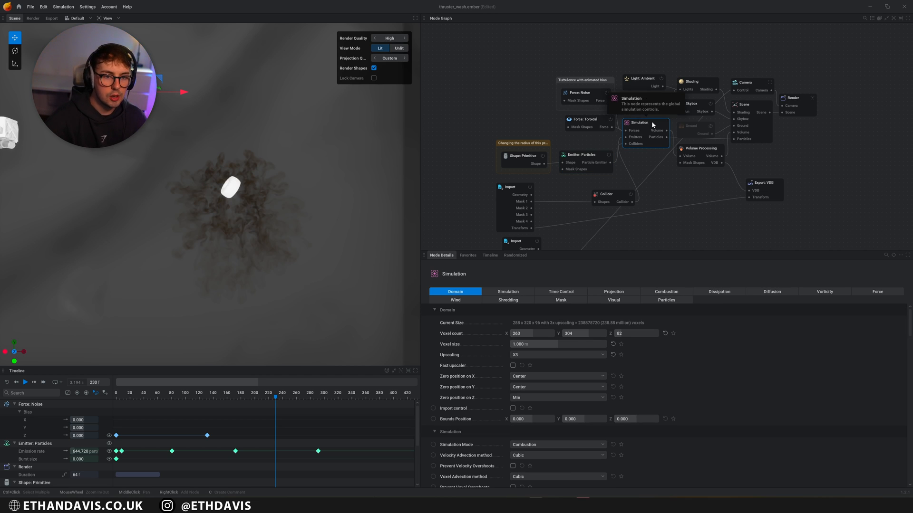
left_click(585, 128)
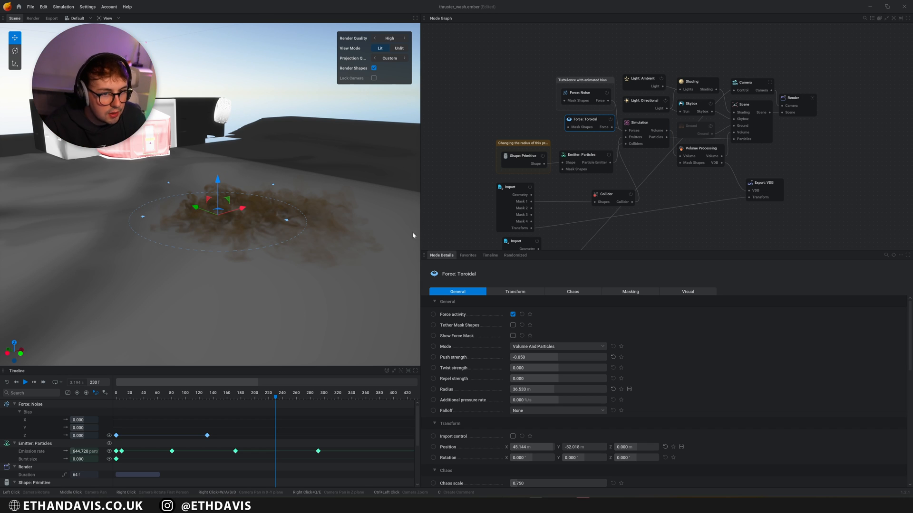
left_click_drag(587, 121, 495, 116)
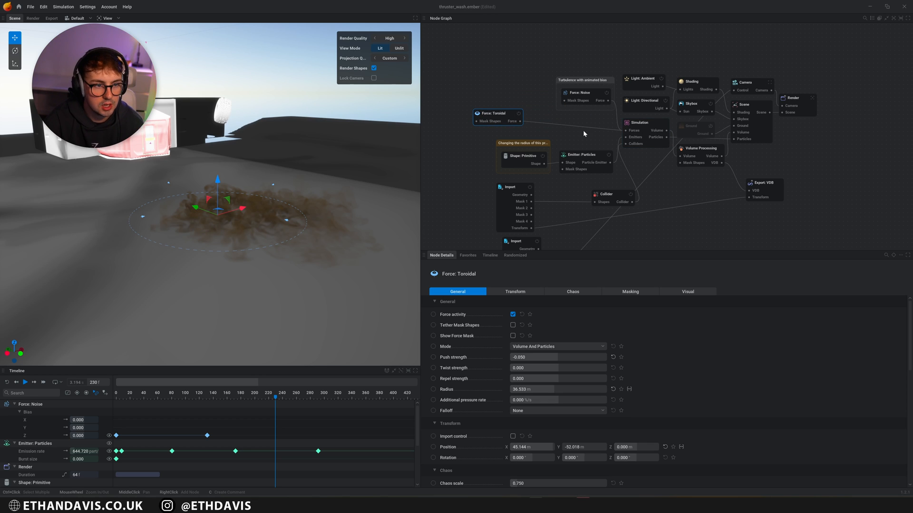
Step: Replay the simulation with the Force: Noise node disabled, toggling it on and off to compare the dust, and leave it disabled
left_click(584, 95)
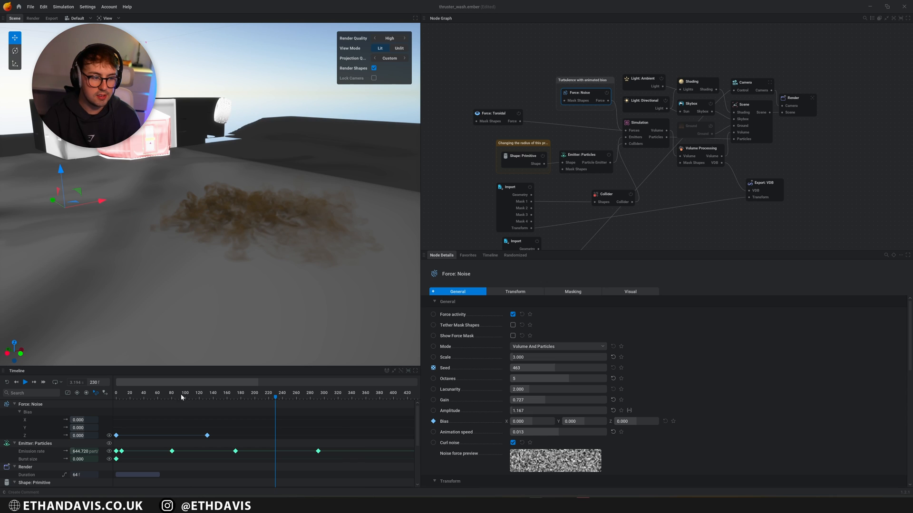
left_click(7, 382)
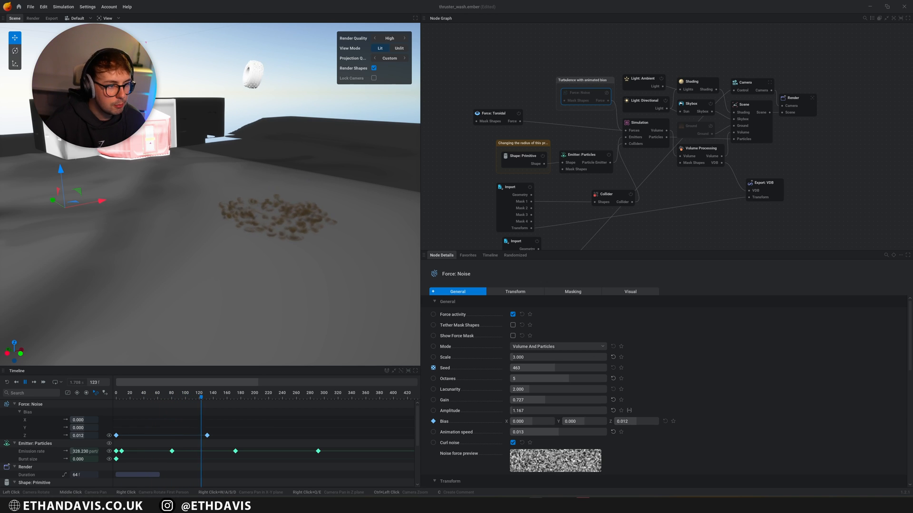
left_click_drag(239, 135, 241, 161)
left_click_drag(193, 255, 223, 233)
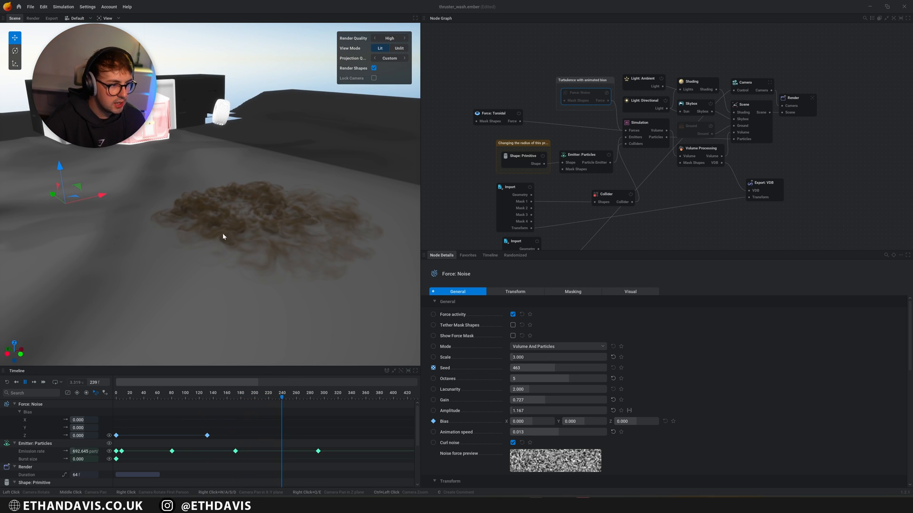
left_click(607, 94)
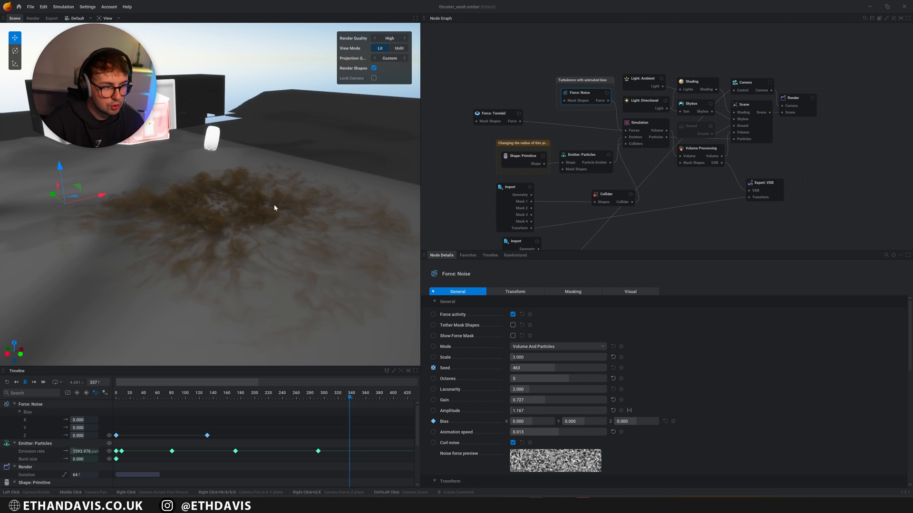
left_click(606, 94)
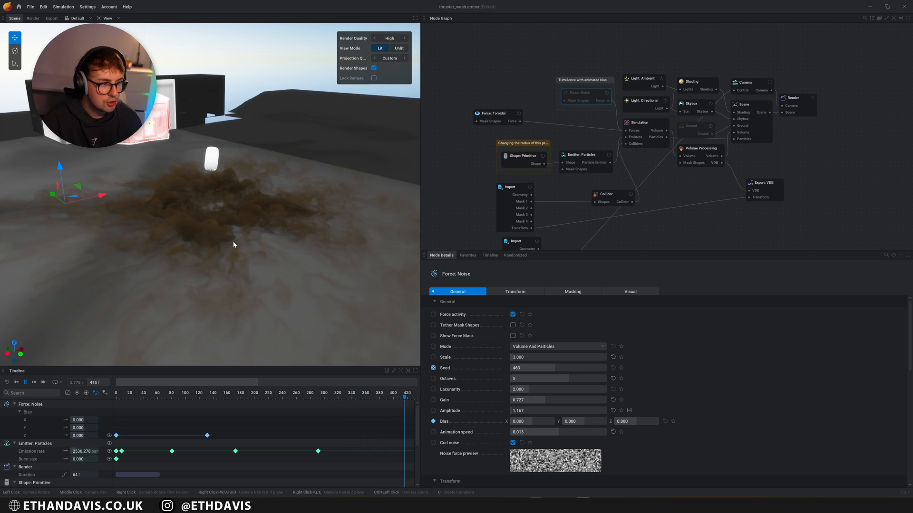
left_click(605, 94)
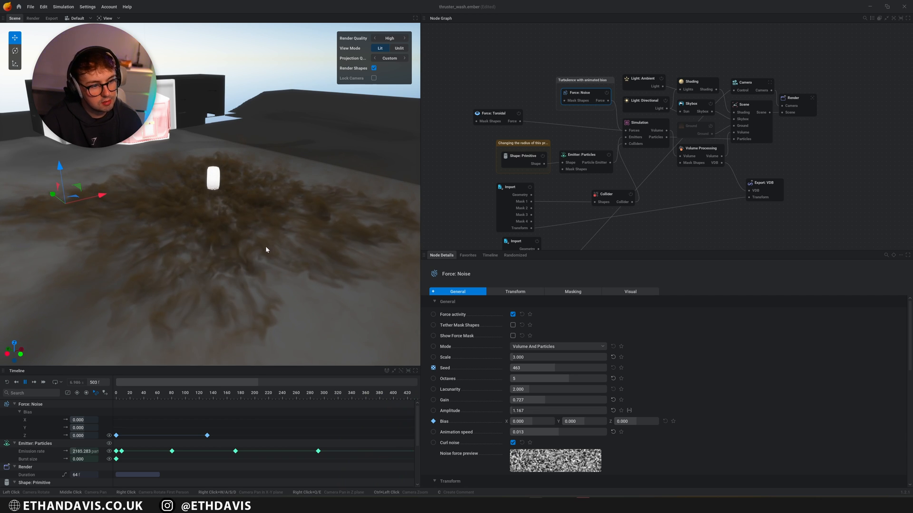
left_click(606, 93)
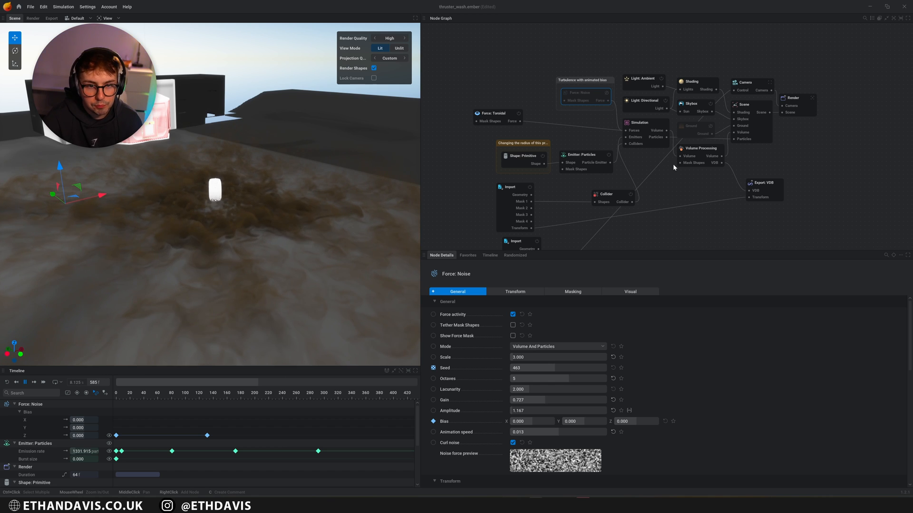
Step: Show the Volume Processing settings, pause the simulation at frame 647 and inspect the dust from low and elevated angles
left_click(711, 151)
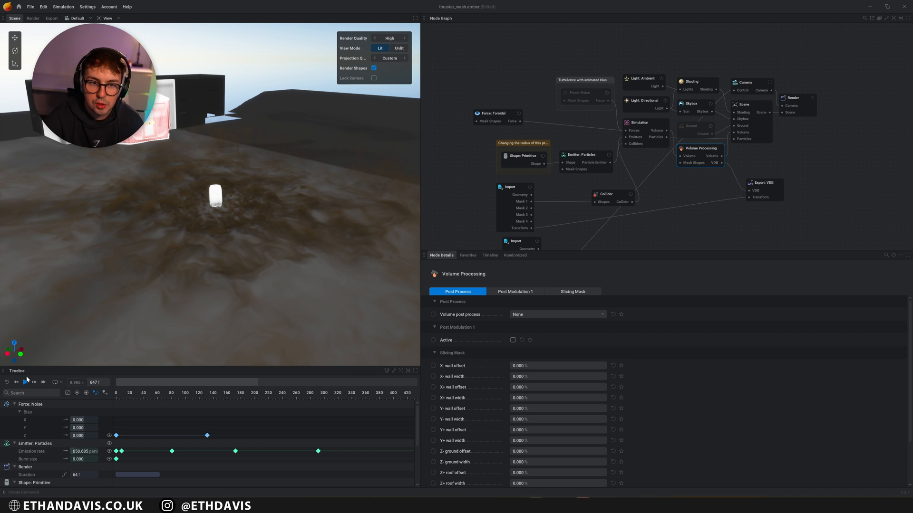
left_click_drag(136, 282, 136, 285)
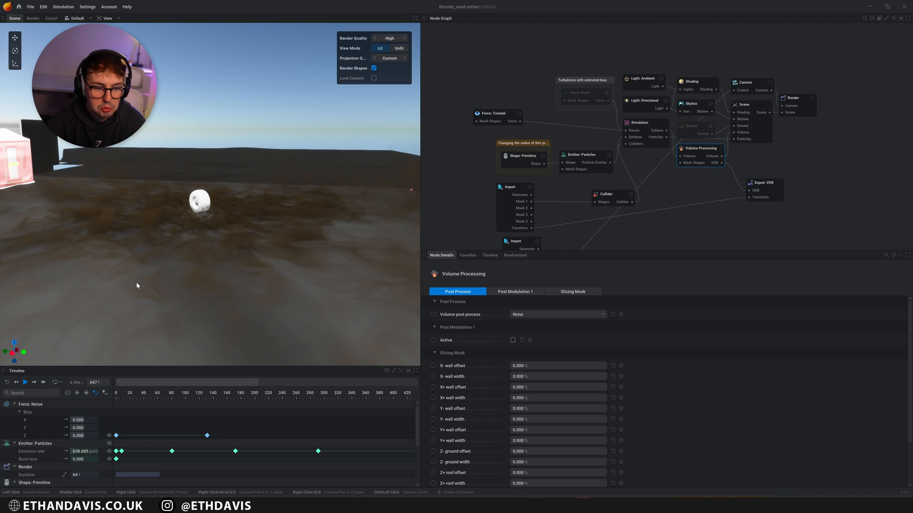
left_click_drag(135, 282, 260, 217)
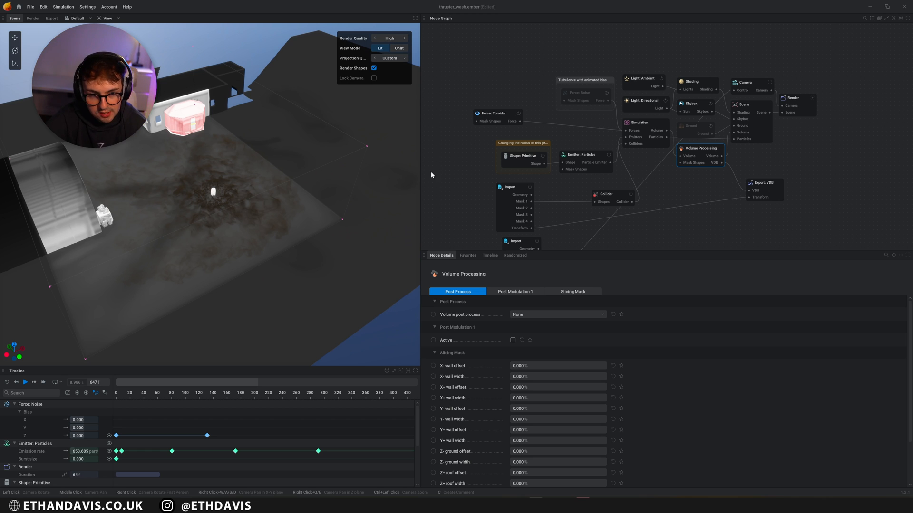
Step: Disable both Import nodes and inspect the dust simulation alone from ground level and from above
left_click(530, 187)
left_click(536, 241)
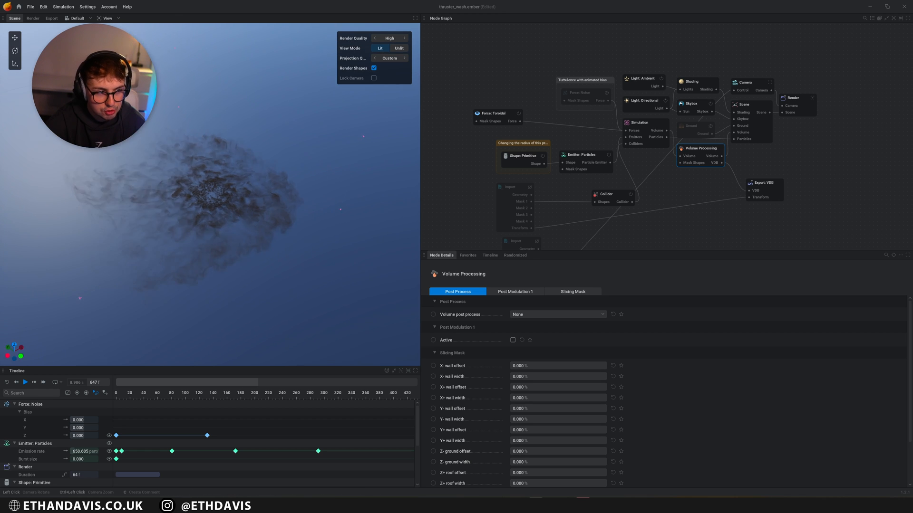
left_click_drag(266, 190, 236, 202)
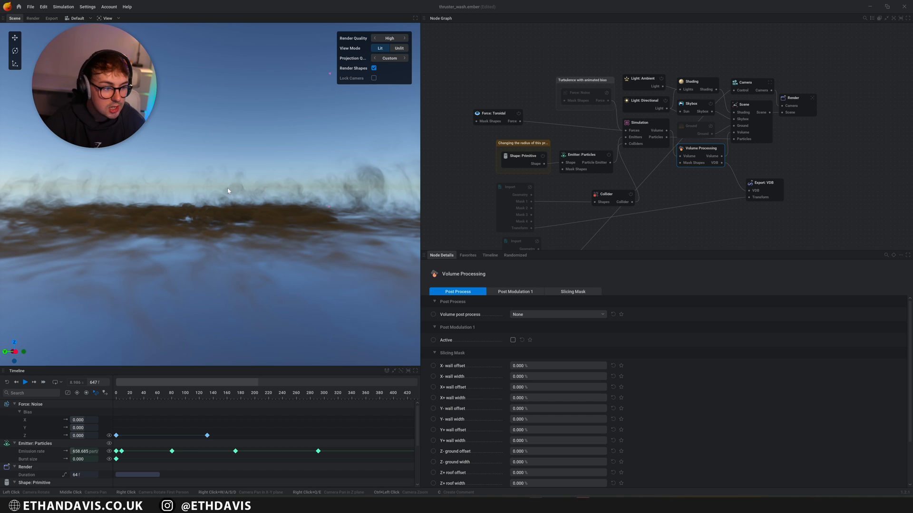
left_click_drag(228, 191, 239, 207)
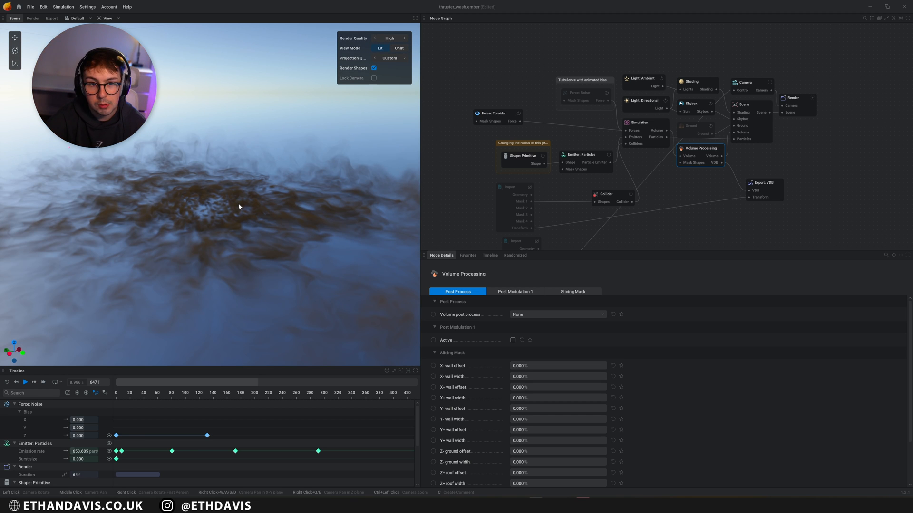
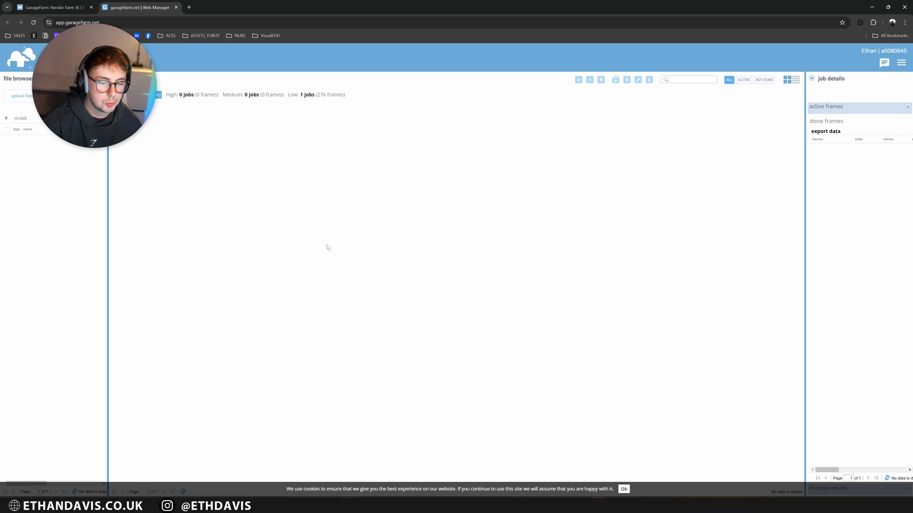
Step: Show the GarageFarm downloads page with its supported apps and versions, and launch the renderBeamer desktop app
left_click(128, 58)
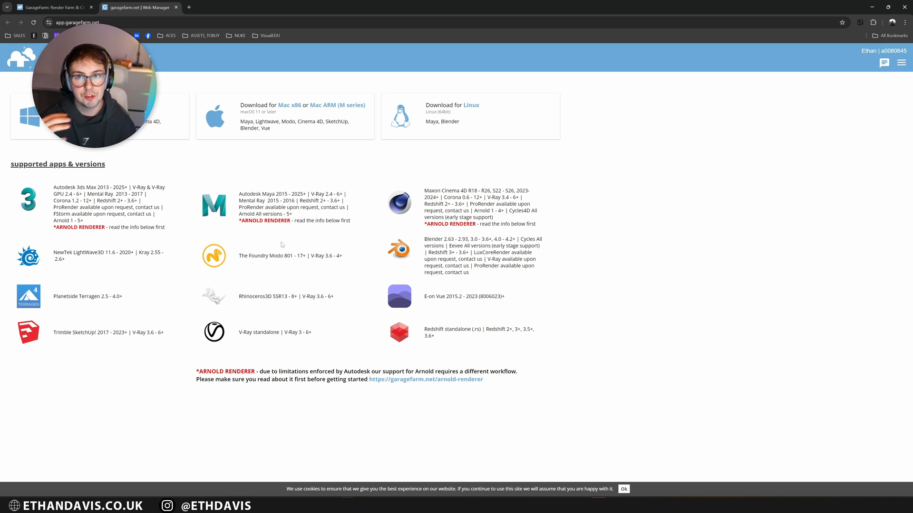
key("super")
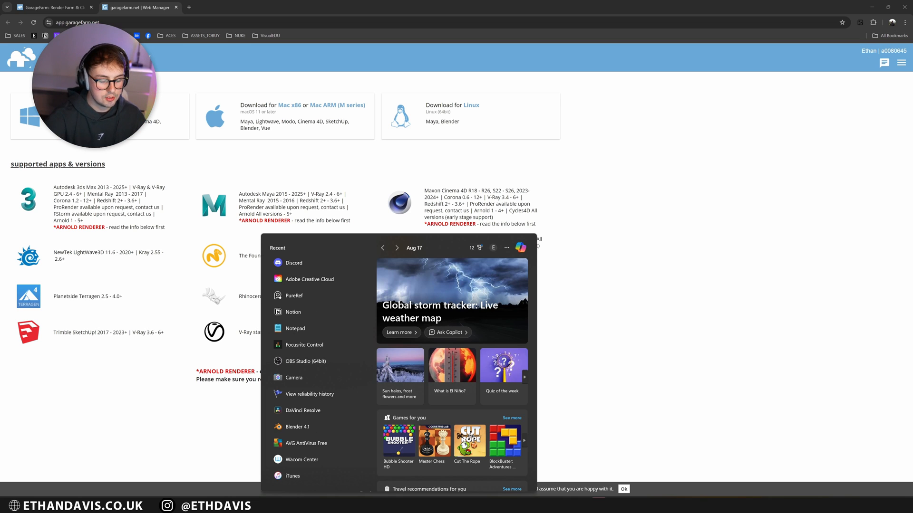
type("rend")
key("Return")
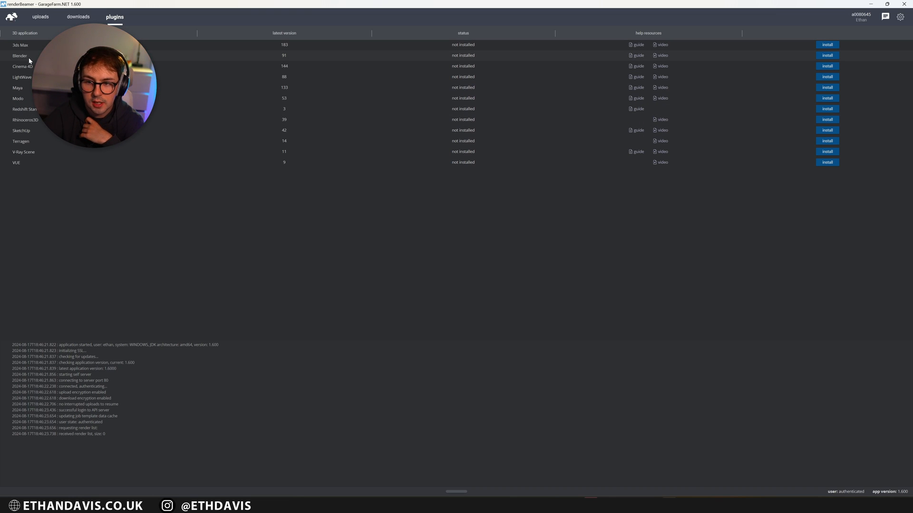
Step: Install the Blender plugin in renderBeamer, closing the running Blender session and retrying the installation
left_click(827, 56)
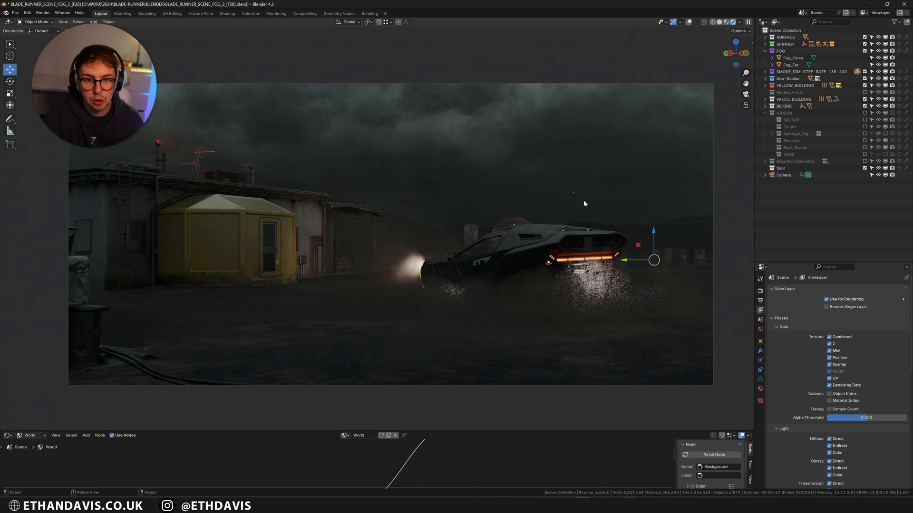
left_click(906, 3)
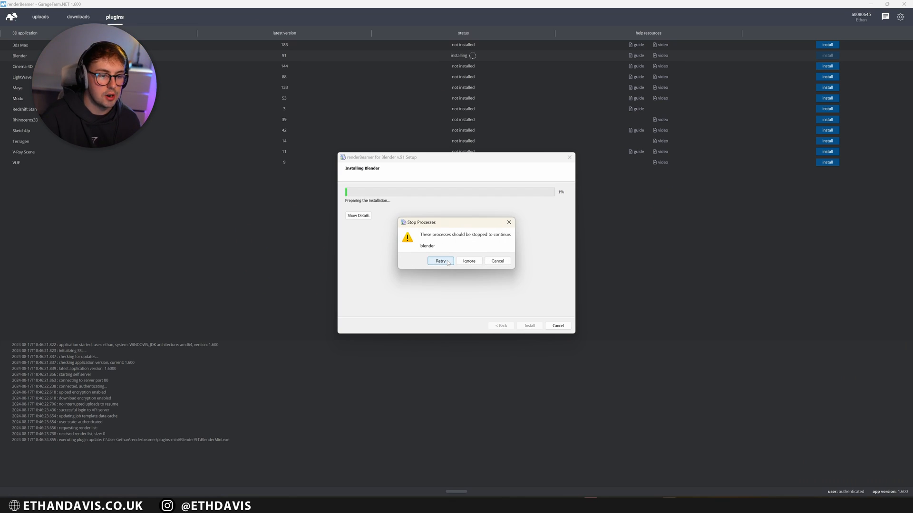
left_click(447, 263)
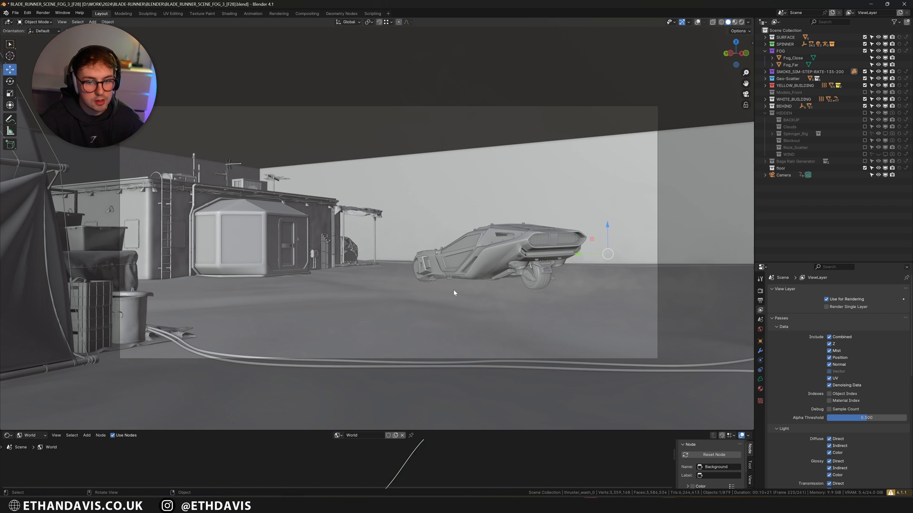
Step: Search the add-on preferences in Blender 4.1 for "render" and close the preferences
left_click(27, 13)
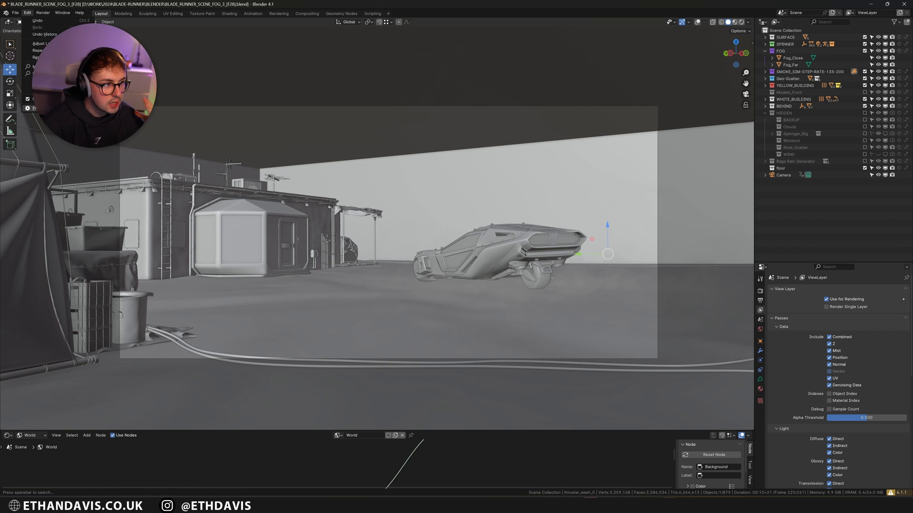
left_click(42, 108)
left_click(205, 28)
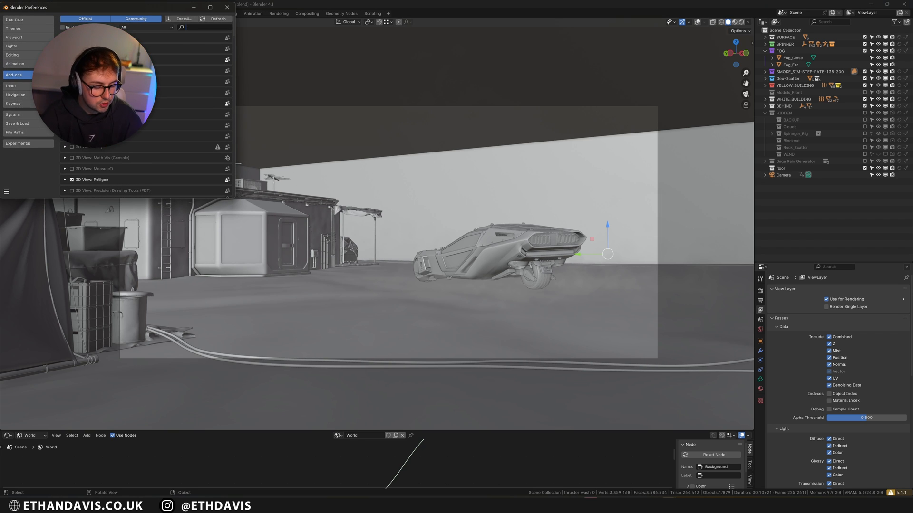
type("render")
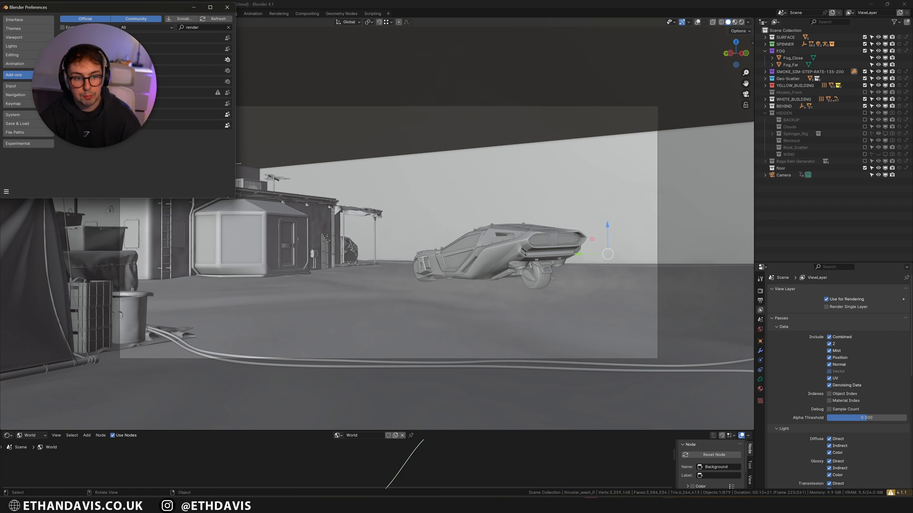
left_click(227, 7)
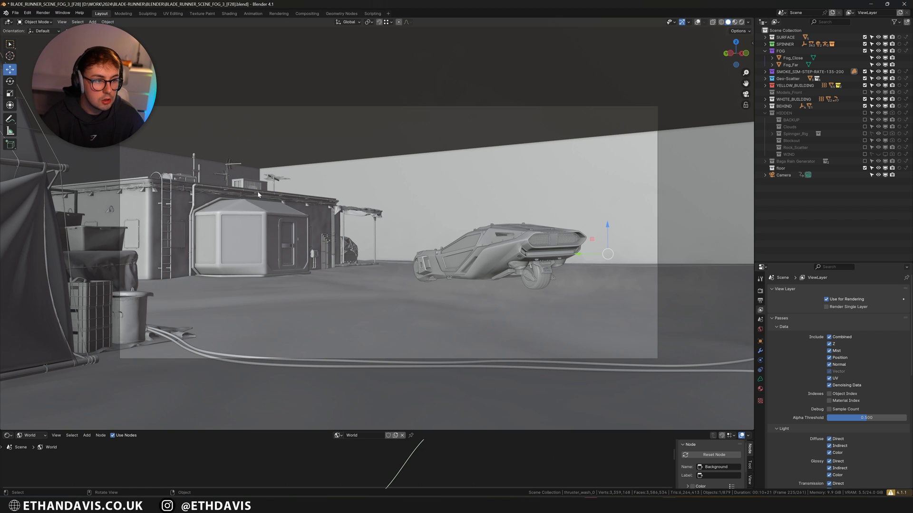
Step: Show the scene's output properties and submit it with renderBeamer's Beam it up Animation, accepting the test-render and Render Region warnings
left_click(760, 293)
left_click(761, 301)
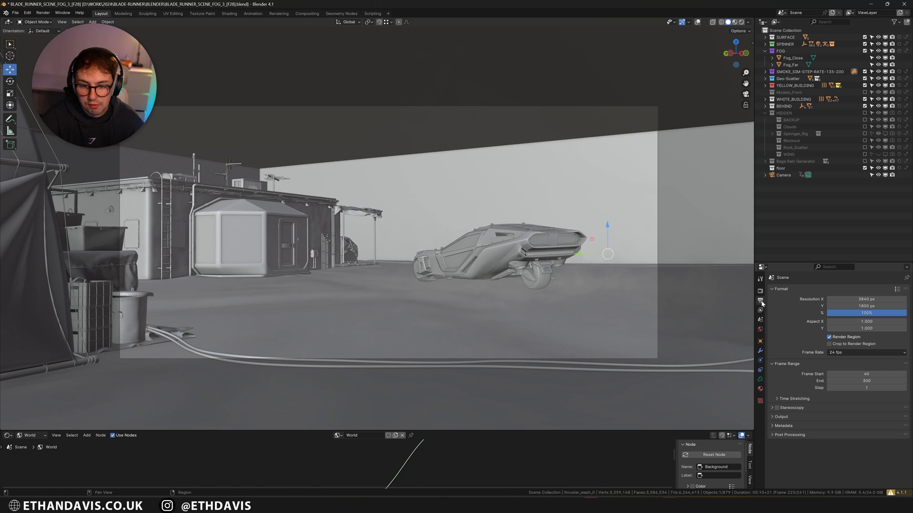
left_click(43, 13)
mouse_move(57, 71)
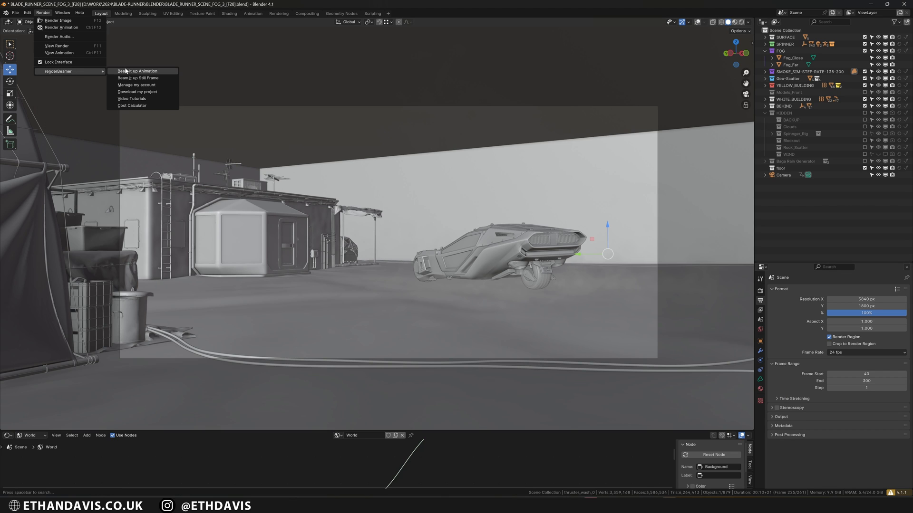
left_click(150, 73)
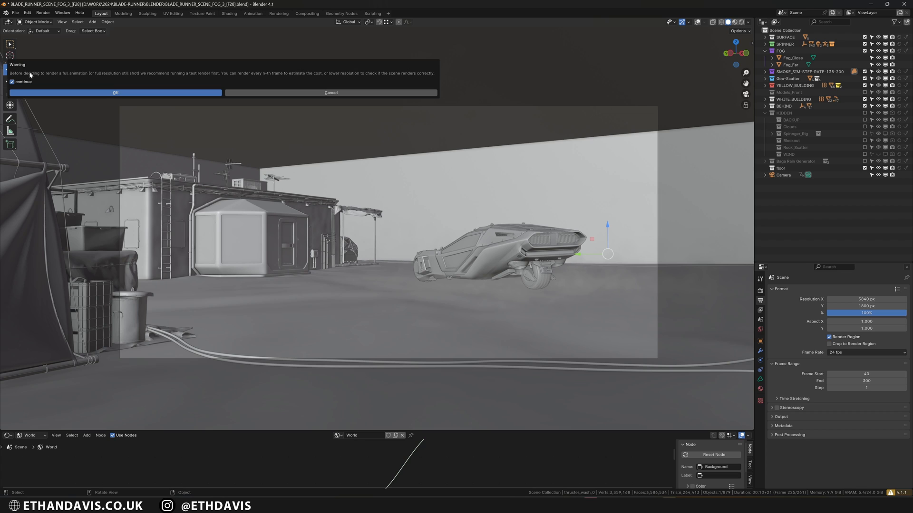
left_click(126, 92)
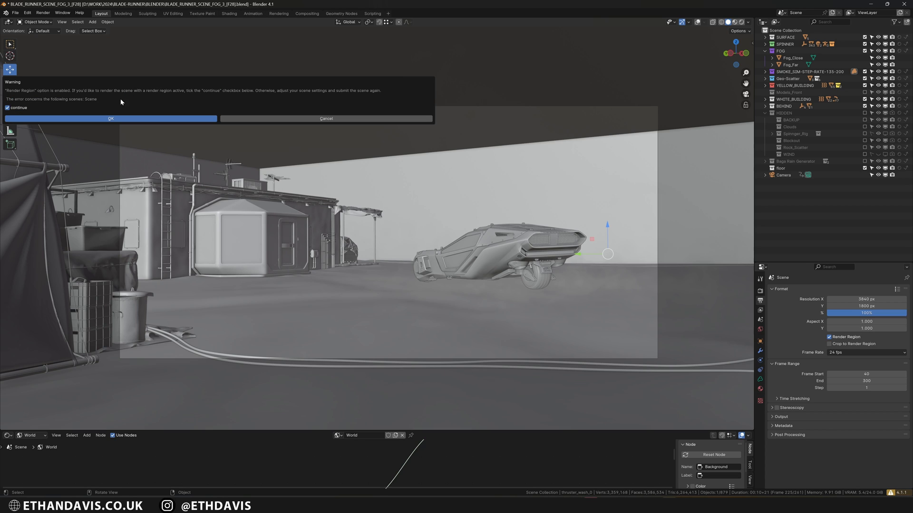
left_click(103, 118)
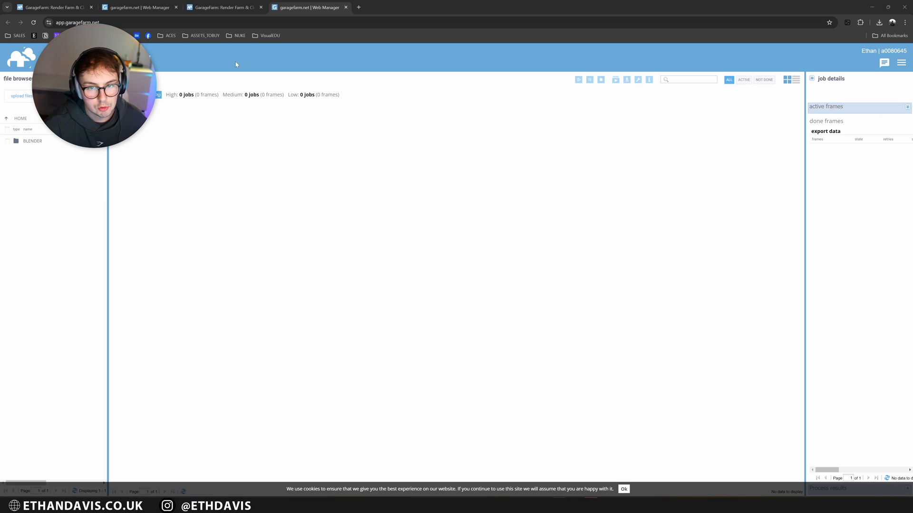
Step: Open the job settings for the uploaded BLADE_RUNNER_SCENE_FOG_3 blend file from the BLENDER data folder in the GarageFarm web manager
double_click(32, 141)
double_click(38, 142)
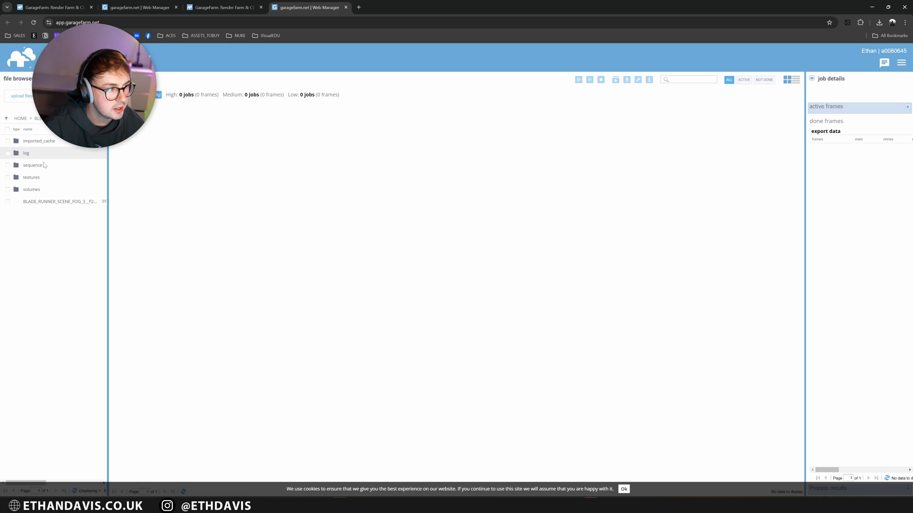
double_click(49, 202)
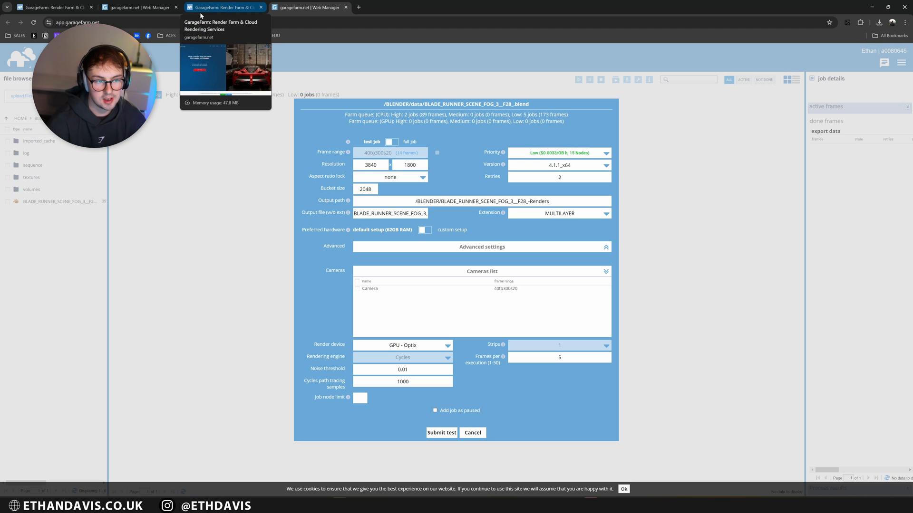
Step: Compare the test job and full job modes, return to test job, and look through the priority levels without changing Low
left_click(392, 143)
left_click(392, 142)
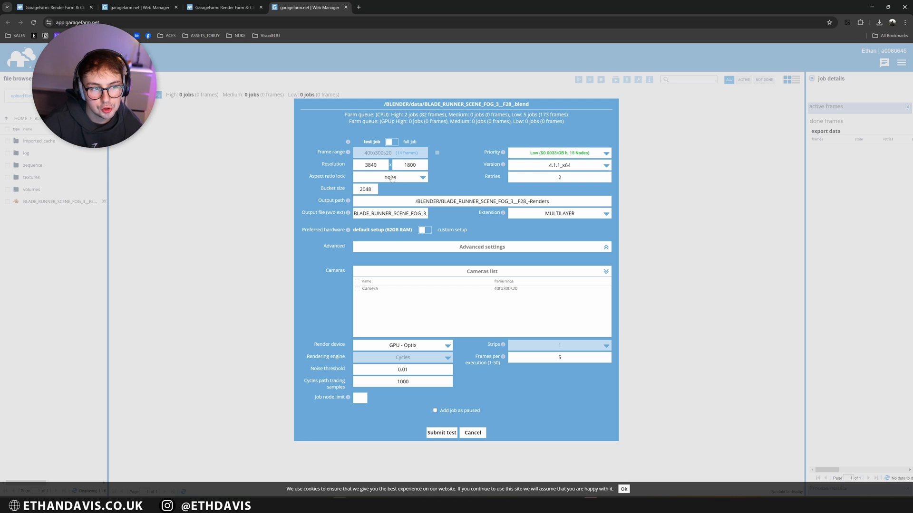
left_click(390, 142)
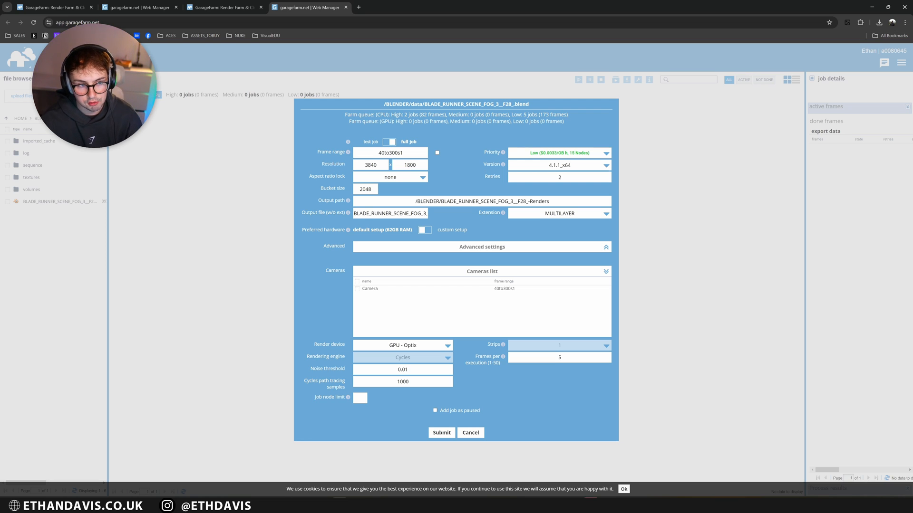
left_click(388, 142)
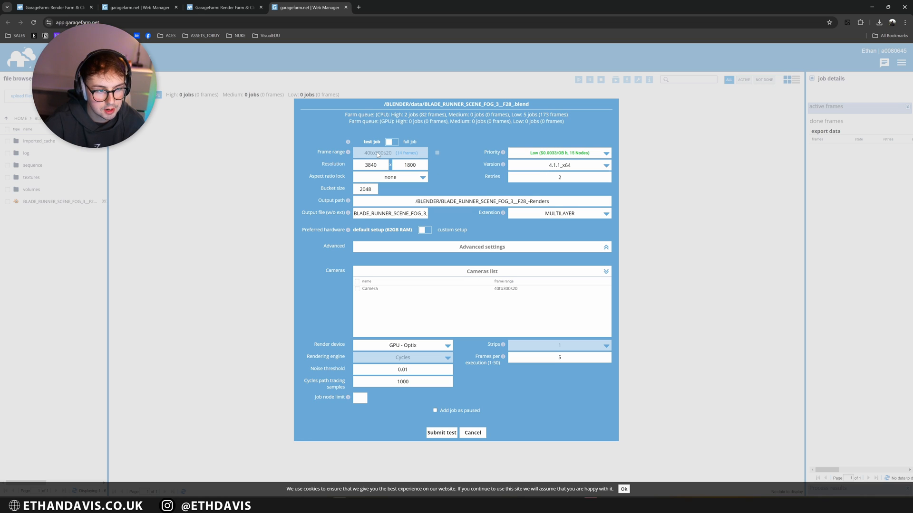
left_click(557, 154)
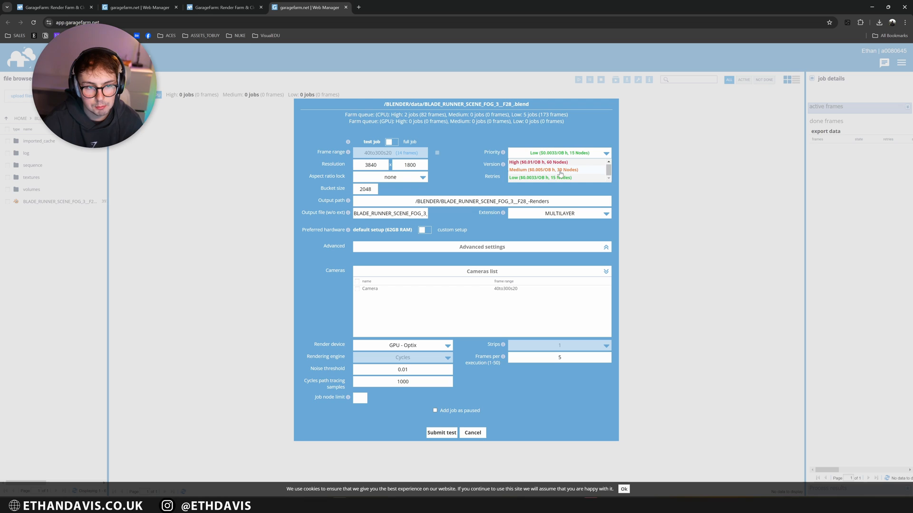
left_click(547, 230)
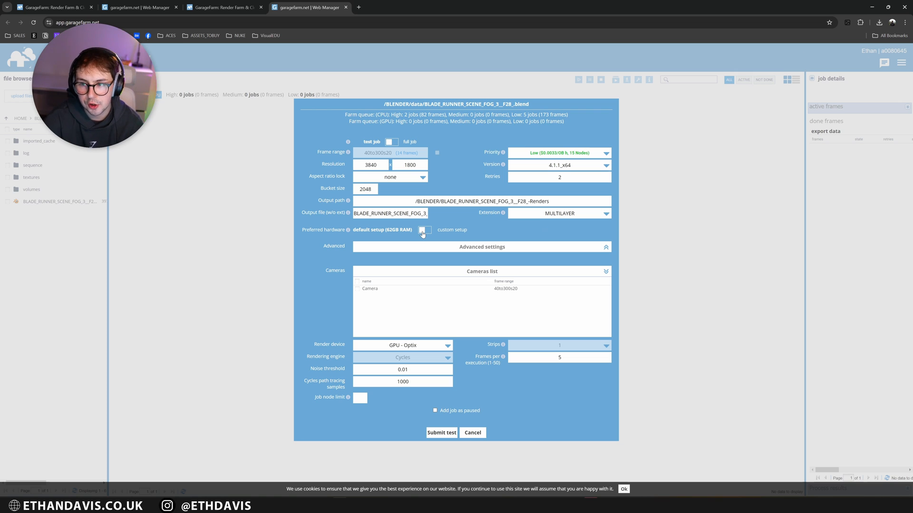
key("Escape")
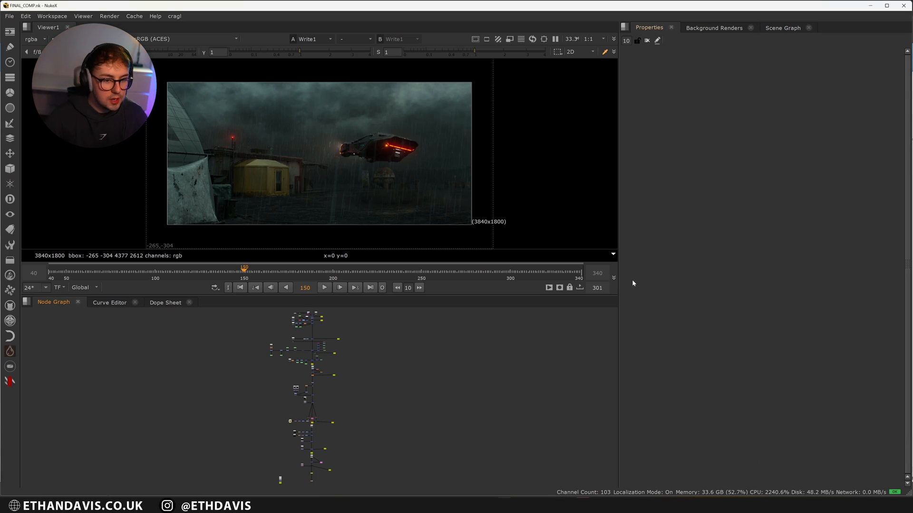
Step: Switch to FINAL_COMP.nk in NukeX, widen the properties area and view the Merge1 node at the start of the comp
left_click_drag(618, 263, 523, 259)
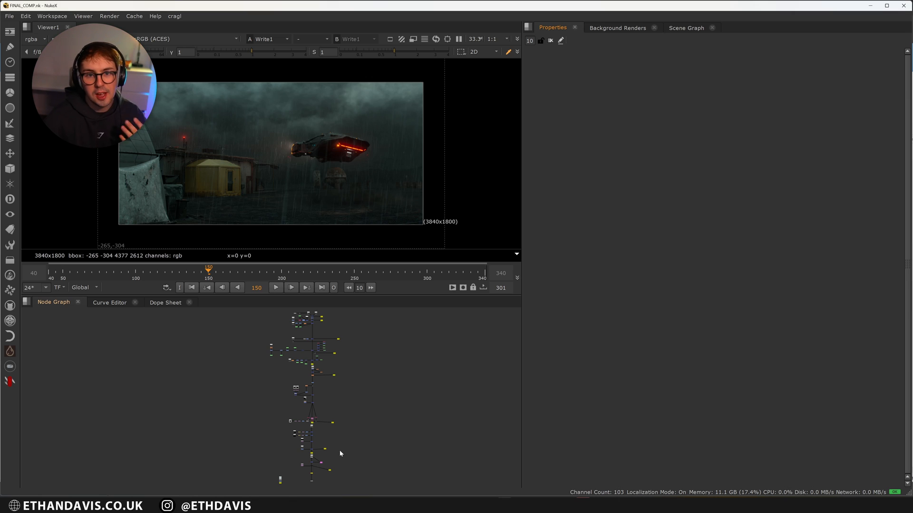
scroll(316, 355, "up", 5)
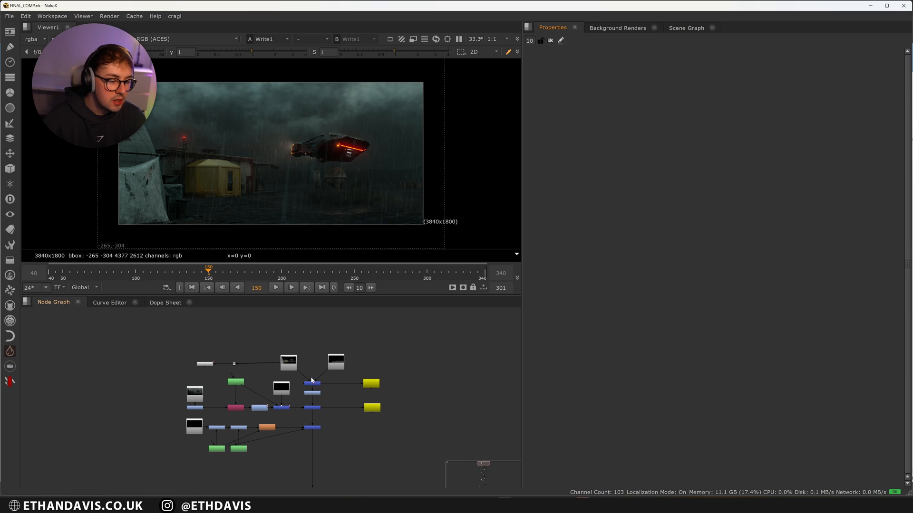
left_click(312, 382)
key("1")
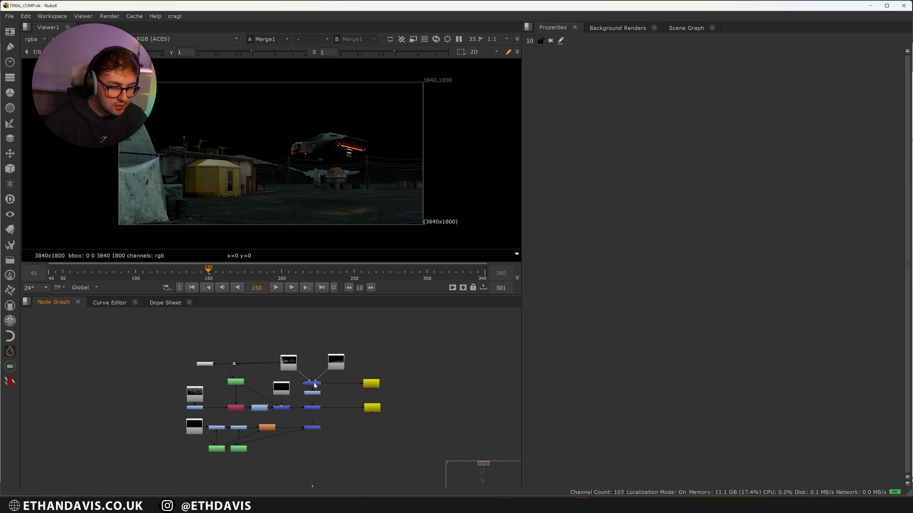
Step: View the Read1 render of the buildings and vehicle and the Read2 ground render, inspecting each up close
key("1")
left_click(303, 327)
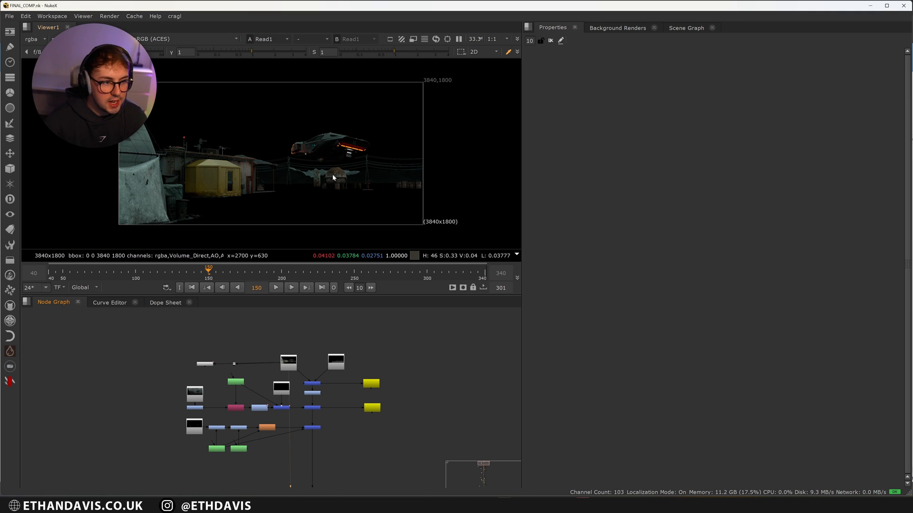
scroll(202, 139, "up", 2)
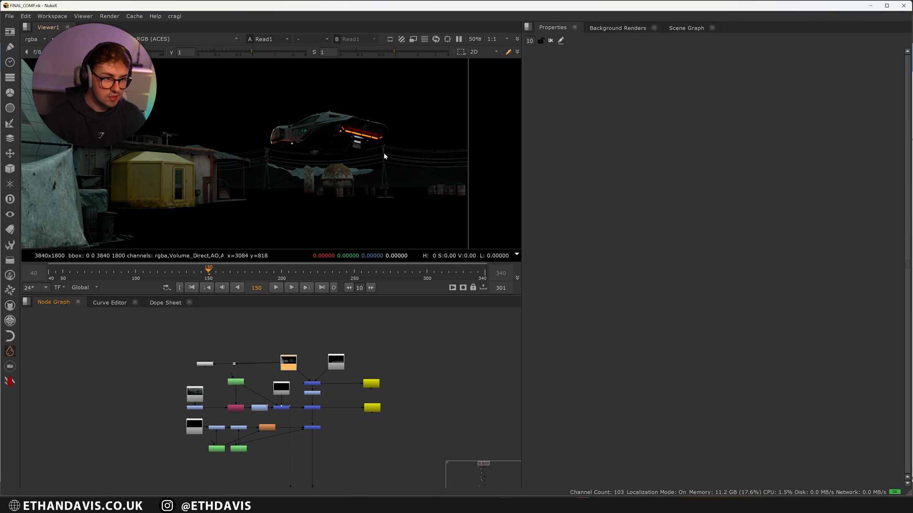
left_click(336, 363)
key("1")
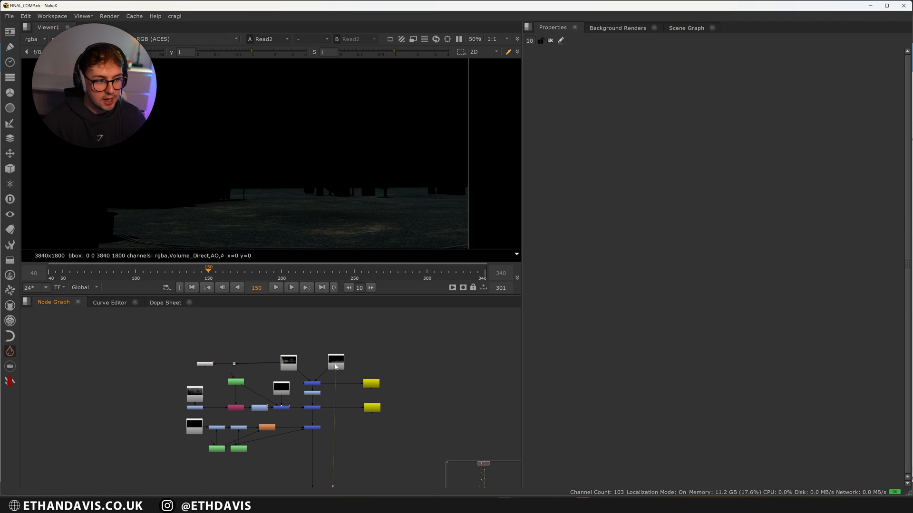
scroll(297, 224, "up", 3)
scroll(324, 118, "down", 4)
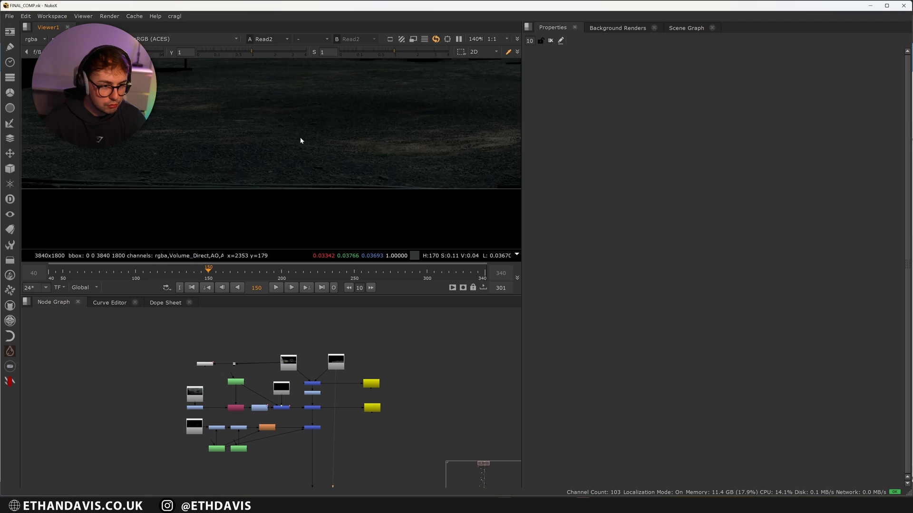
Step: View the combined Merge1 result, open its properties and show the merge operations, keeping over
left_click(317, 386)
key("1")
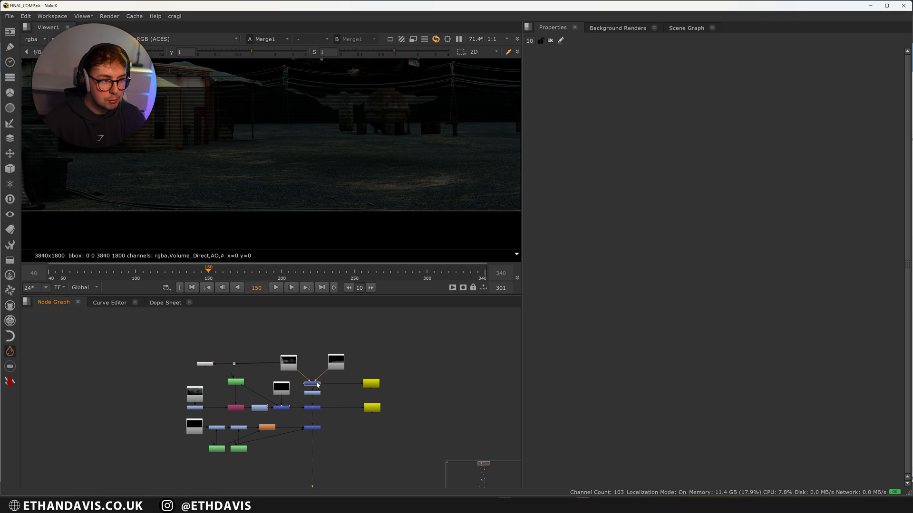
double_click(318, 384)
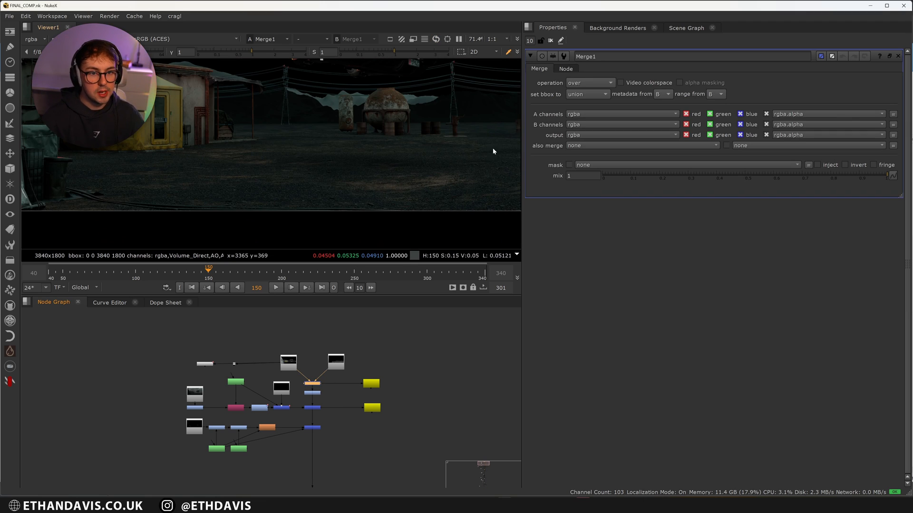
left_click(590, 83)
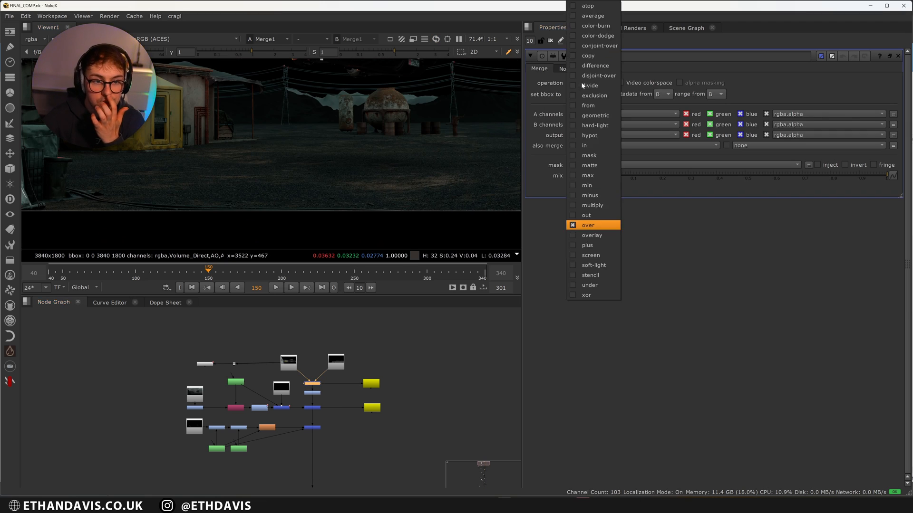
left_click(598, 226)
scroll(381, 369, "up", 3)
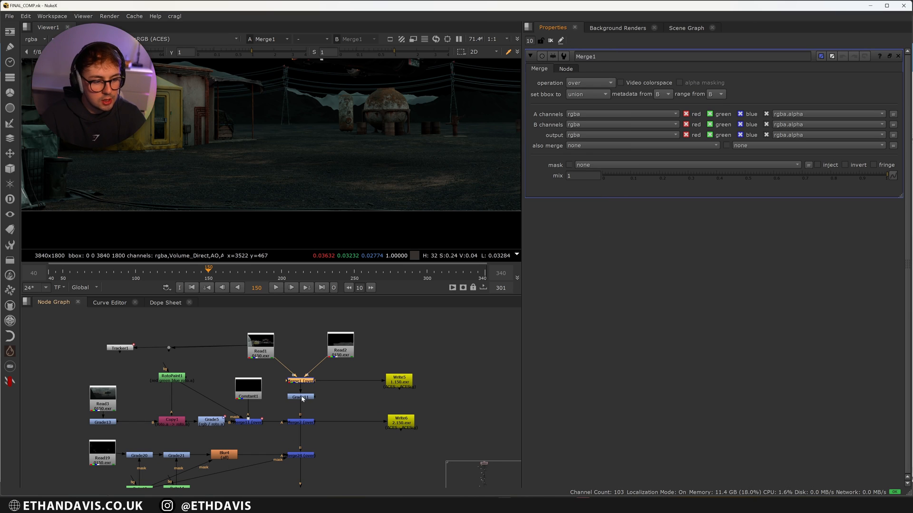
Step: View the Grade11 result and compare it with the ungraded Merge1 output
left_click(300, 397)
key("1")
scroll(373, 164, "down", 3)
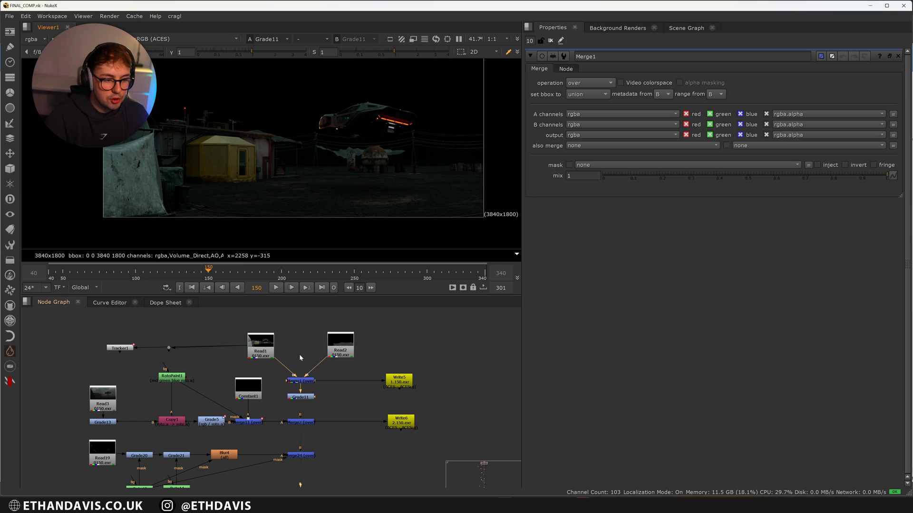
left_click(295, 380)
key("1")
left_click(306, 397)
key("1")
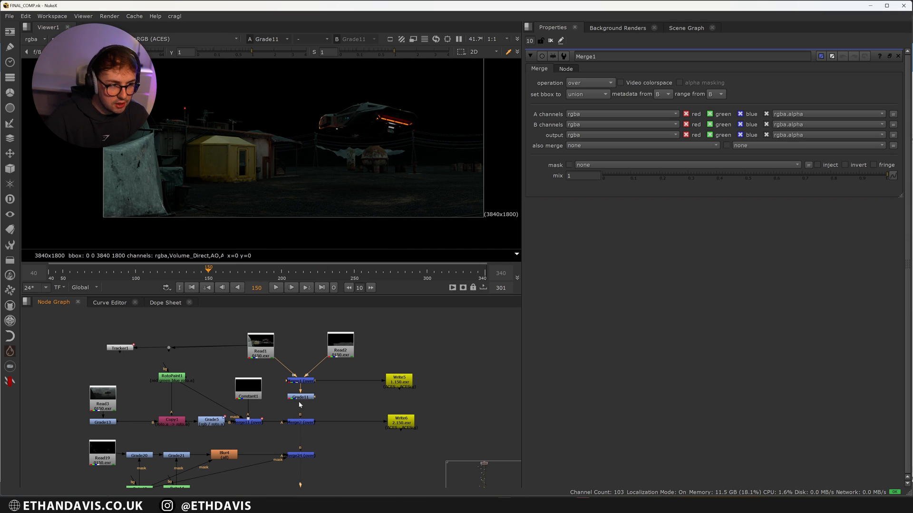
Step: View the Merge2 result, then the Read3 atmosphere render on its own, and return to Merge2
left_click(301, 423)
key("1")
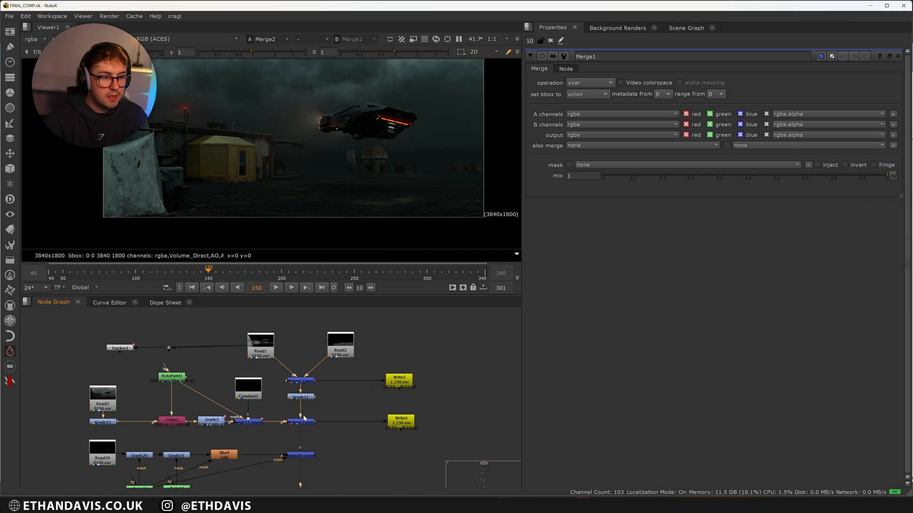
left_click(103, 400)
key("1")
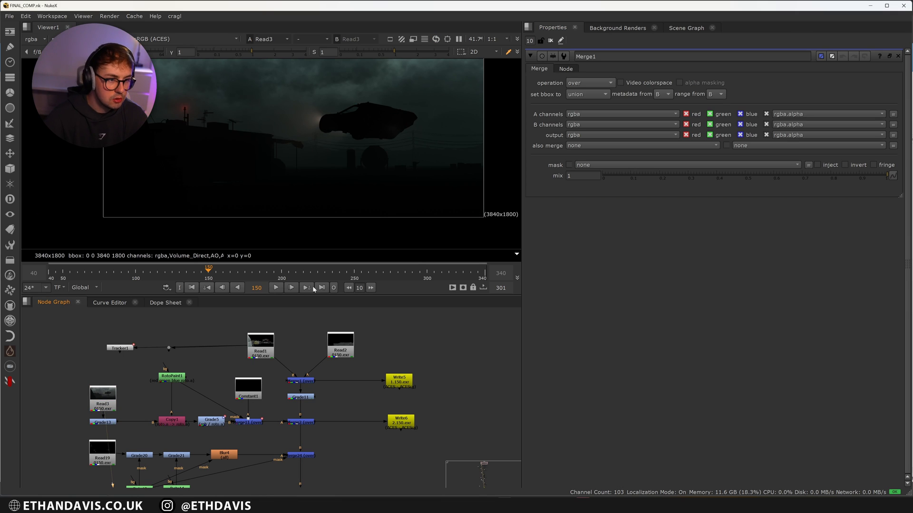
left_click(307, 423)
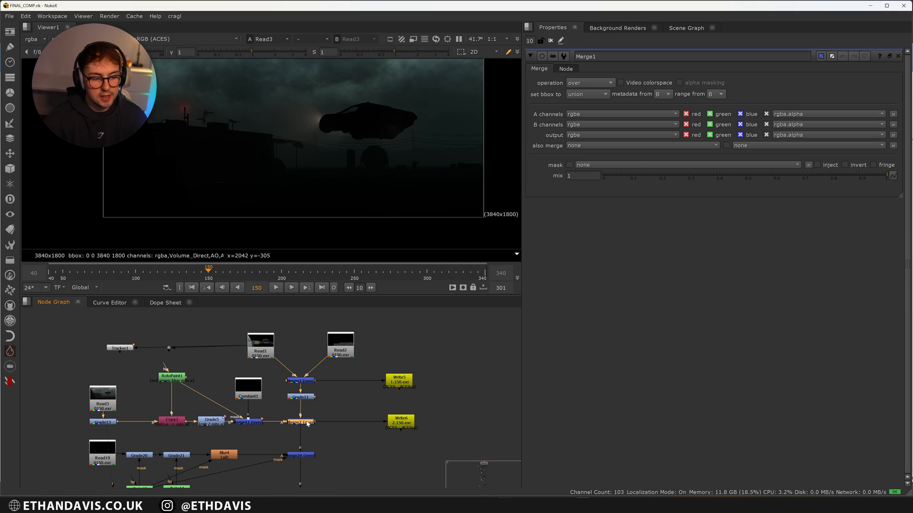
key("1")
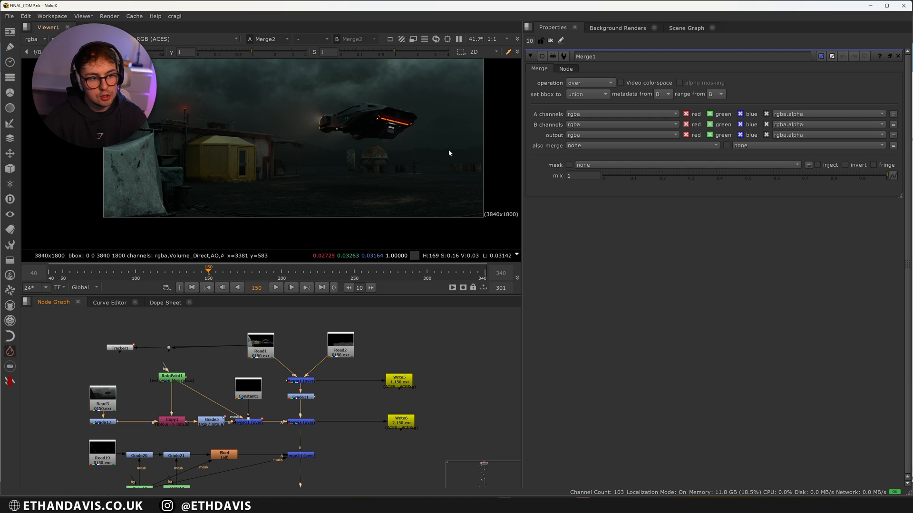
Step: View the Merge24 result and inspect the yellow building and the background tanks and barrels up close
middle_click_drag(321, 453, 324, 383)
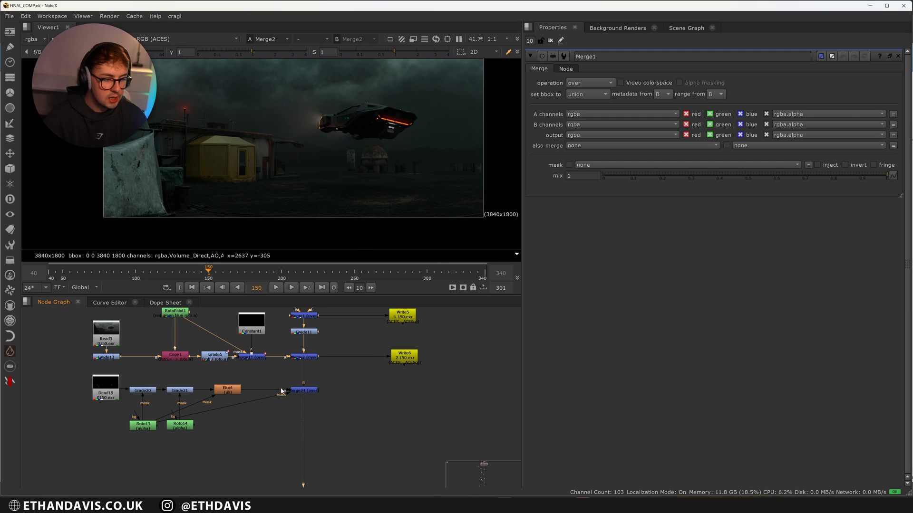
left_click(301, 390)
key("1")
scroll(229, 136, "up", 5)
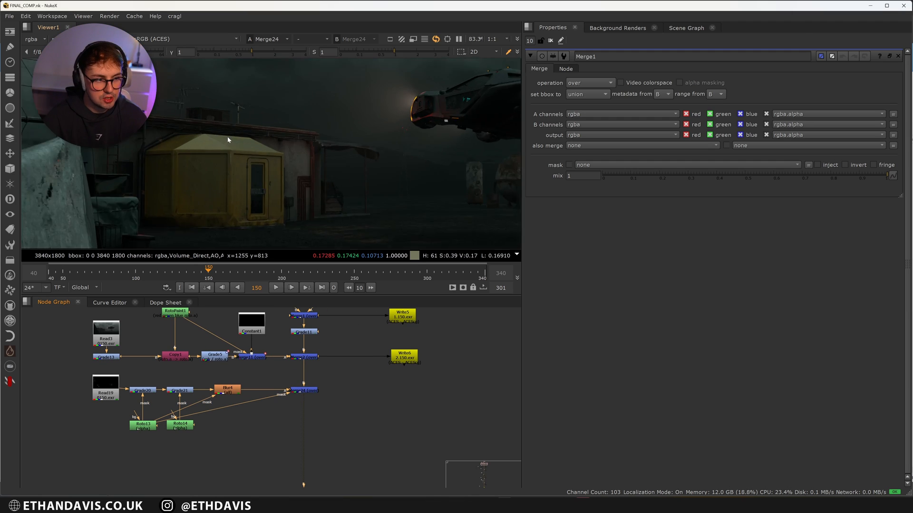
scroll(228, 136, "down", 4)
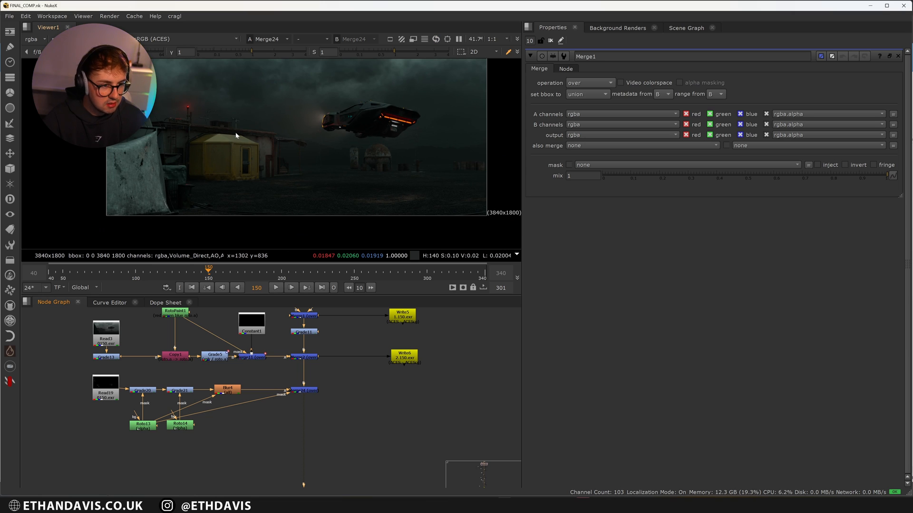
scroll(391, 166, "up", 7)
scroll(400, 152, "up", 6)
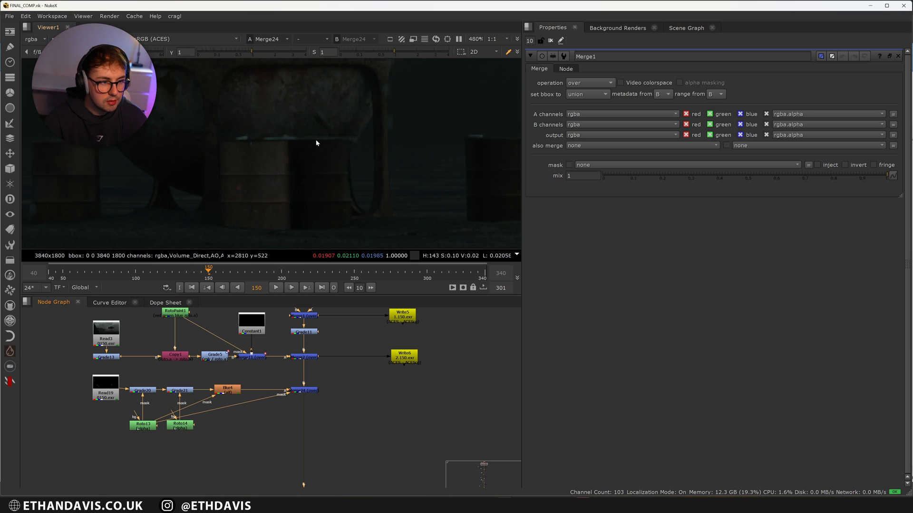
scroll(356, 171, "down", 4)
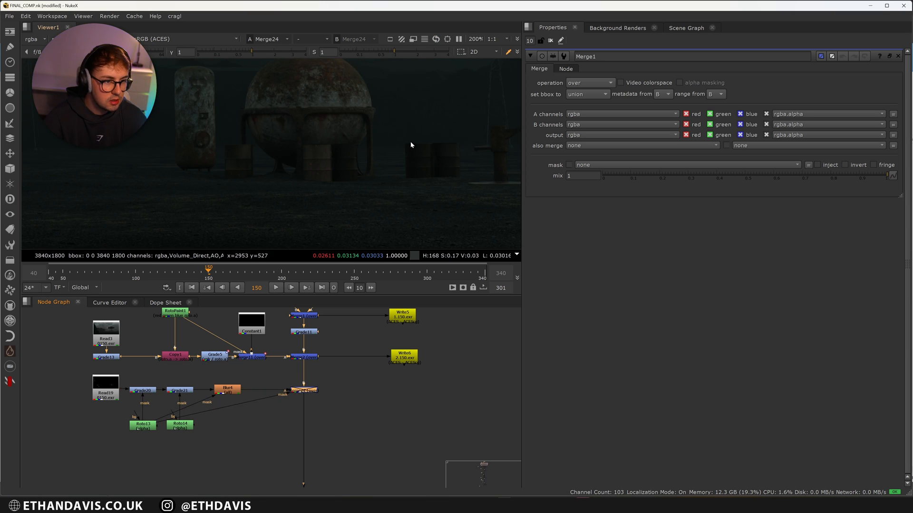
scroll(189, 389, "up", 3)
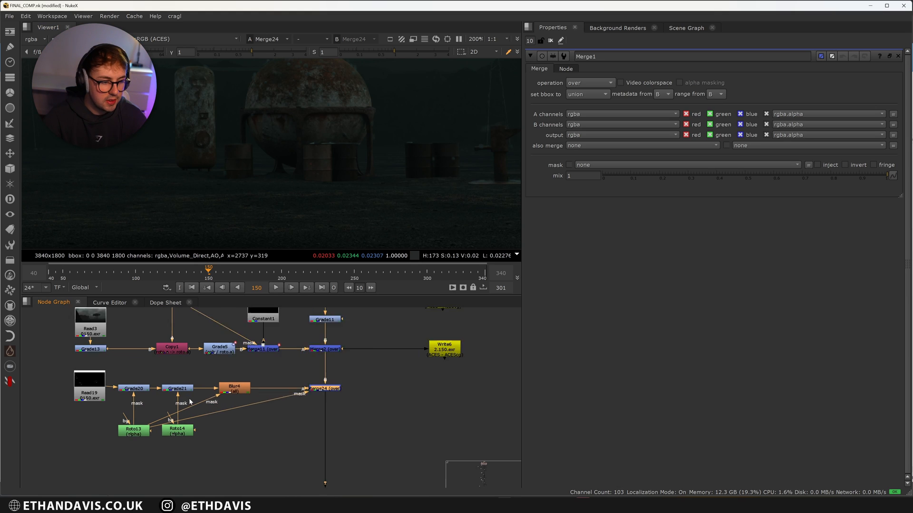
scroll(191, 438, "down", 2)
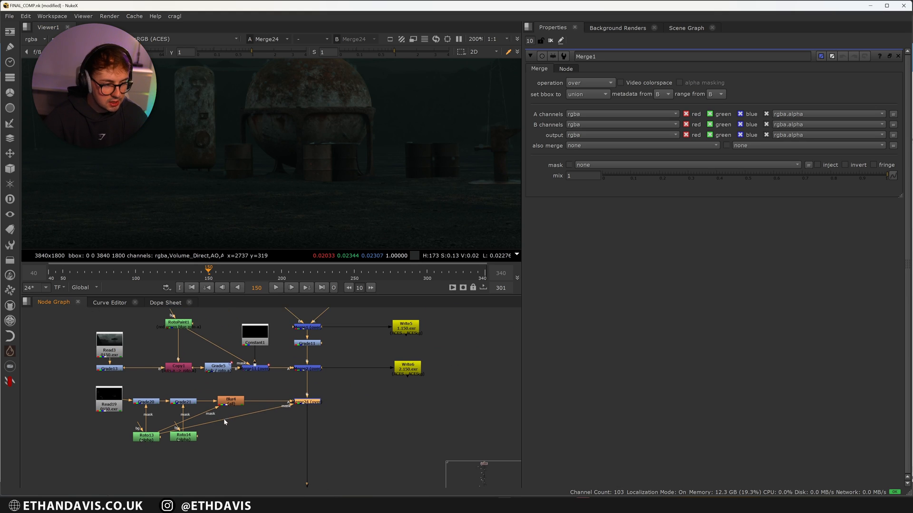
Step: View the Roto14, RotoPaint1 and Roto13 mattes one after another, including the alpha channel, and return to the Merge24 result
left_click(194, 447)
key("1")
key("a")
key("a")
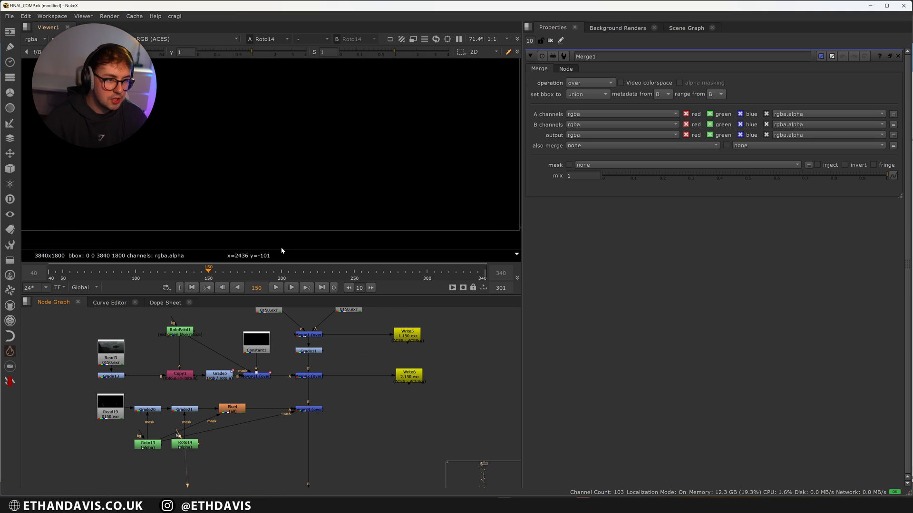
scroll(294, 190, "down", 8)
left_click(181, 330)
key("1")
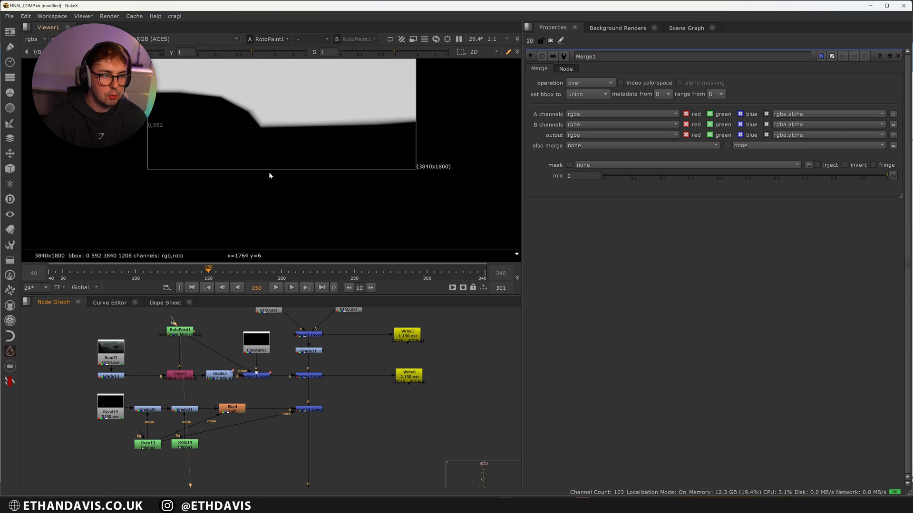
left_click(148, 445)
key("1")
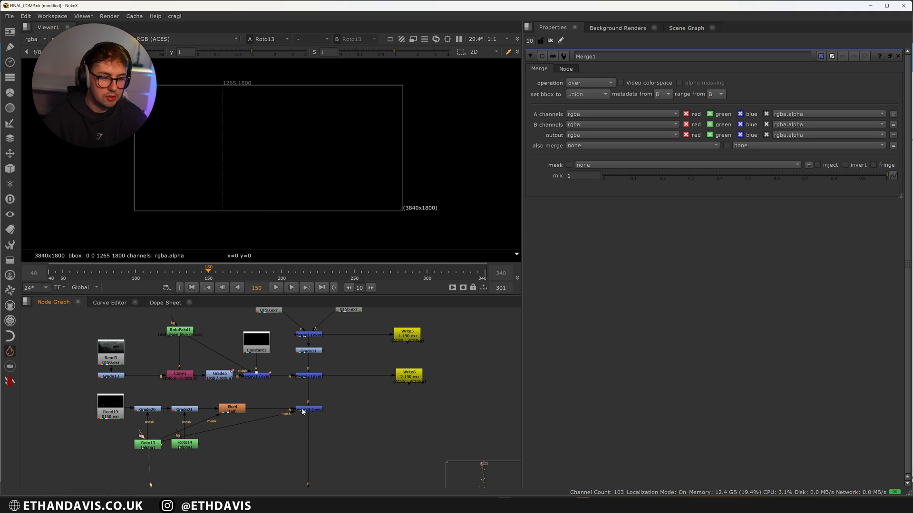
left_click(302, 411)
key("1")
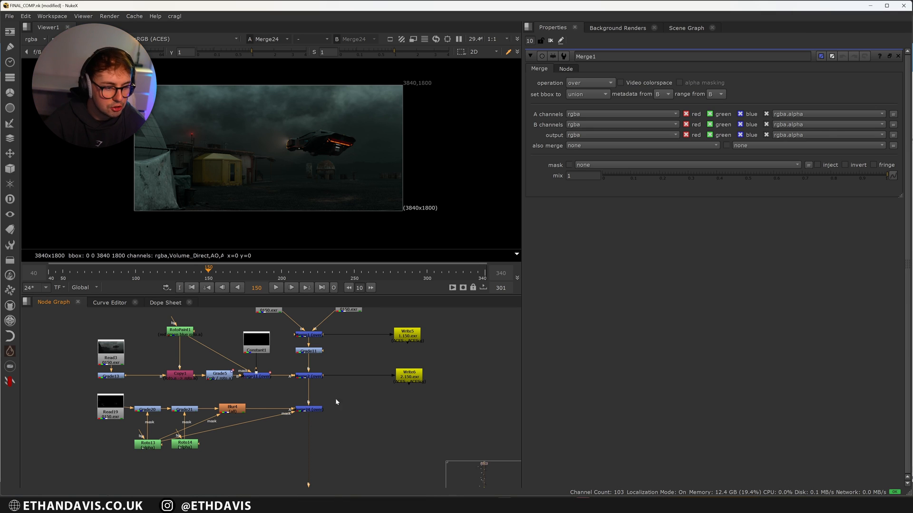
Step: View the Merge3 result, where the Read4 dust is added, and inspect the ground below the vehicle
scroll(327, 401, "down", 6)
scroll(330, 475, "up", 6)
left_click(309, 430)
key("1")
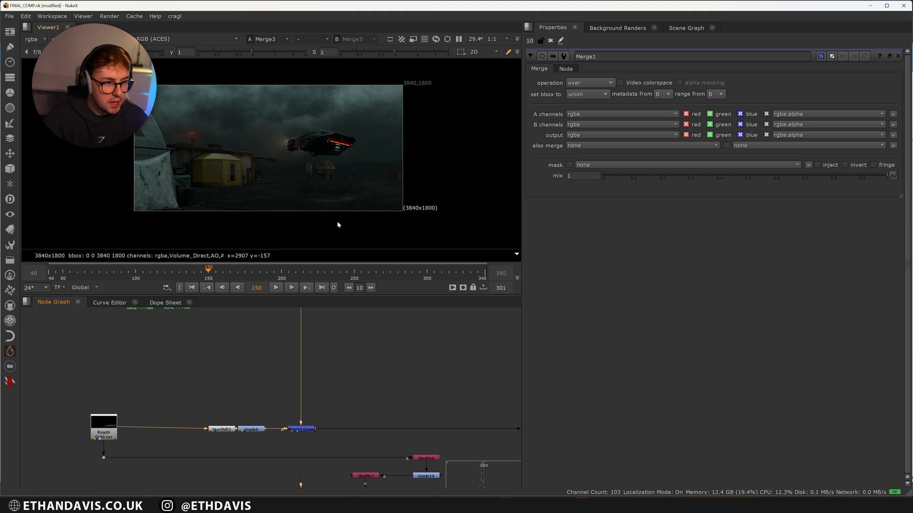
scroll(345, 186, "up", 4)
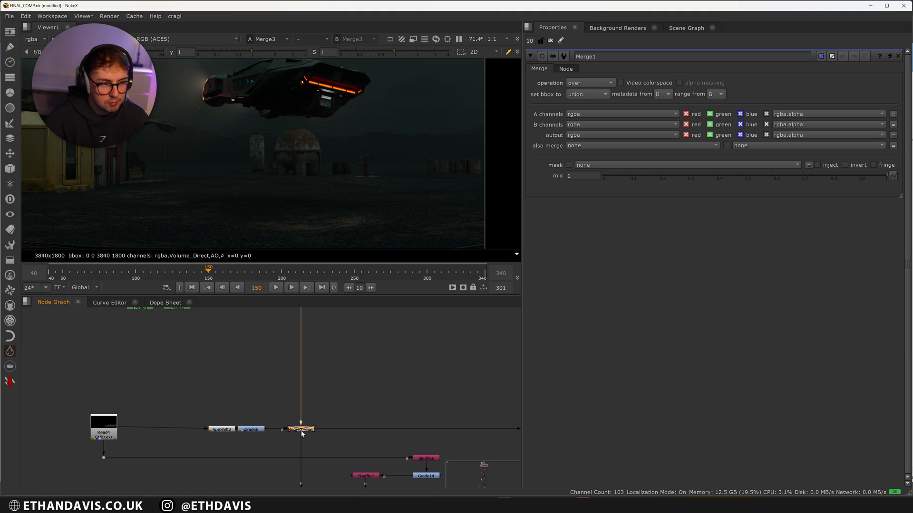
Step: Toggle the Grade6 node off and on to compare its effect on the dust in the Merge3 result
left_click(214, 430)
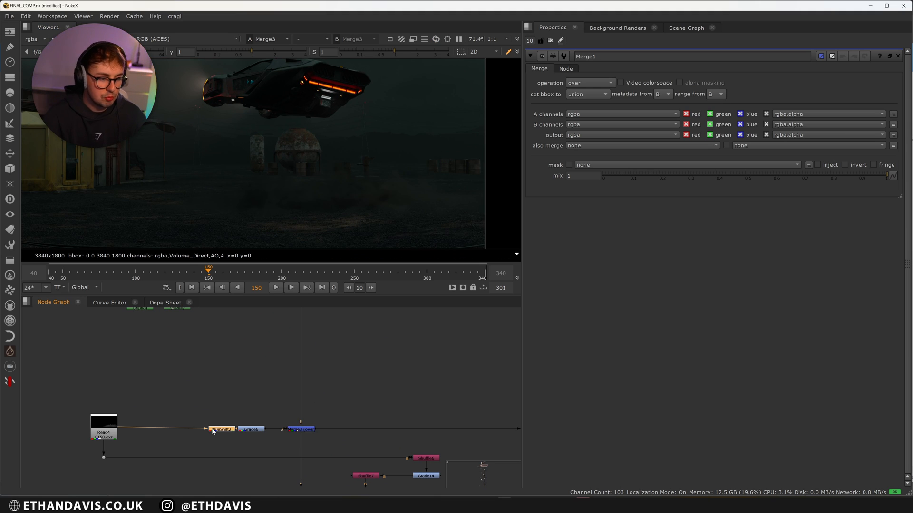
left_click(252, 430)
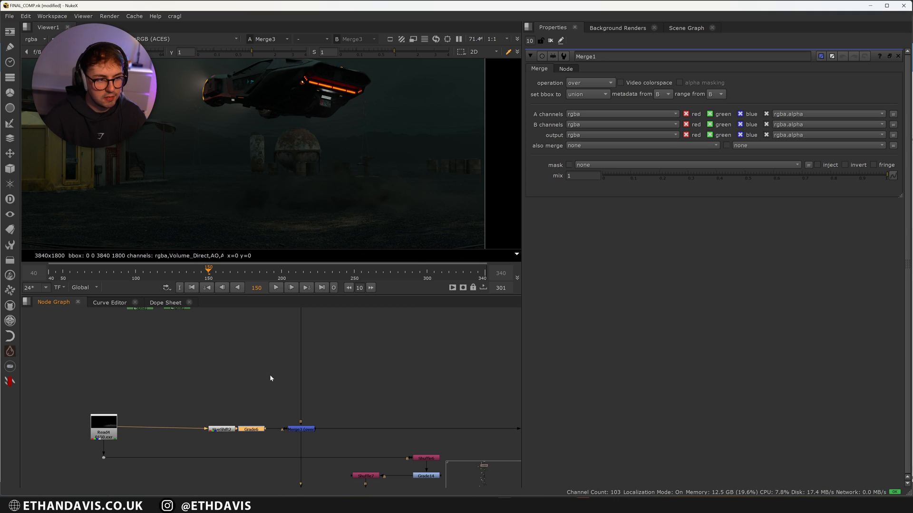
scroll(267, 200, "up", 5)
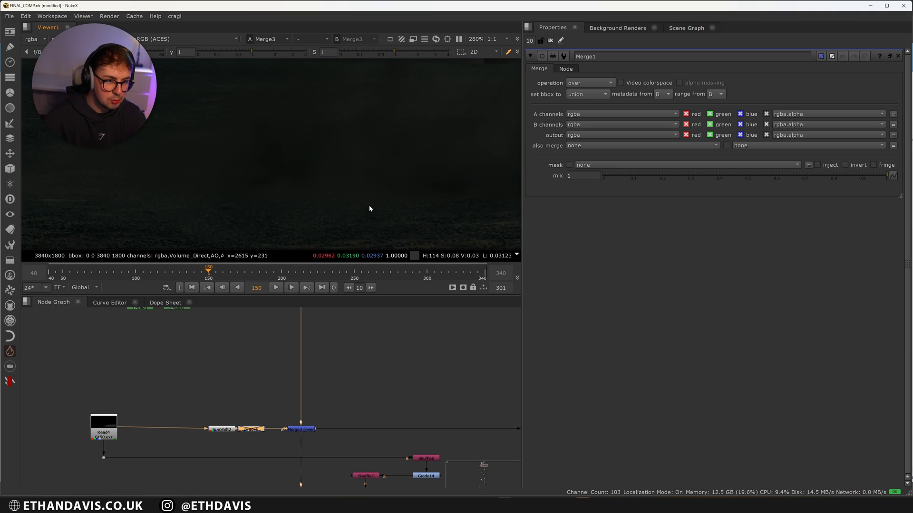
key("d")
scroll(370, 181, "down", 5)
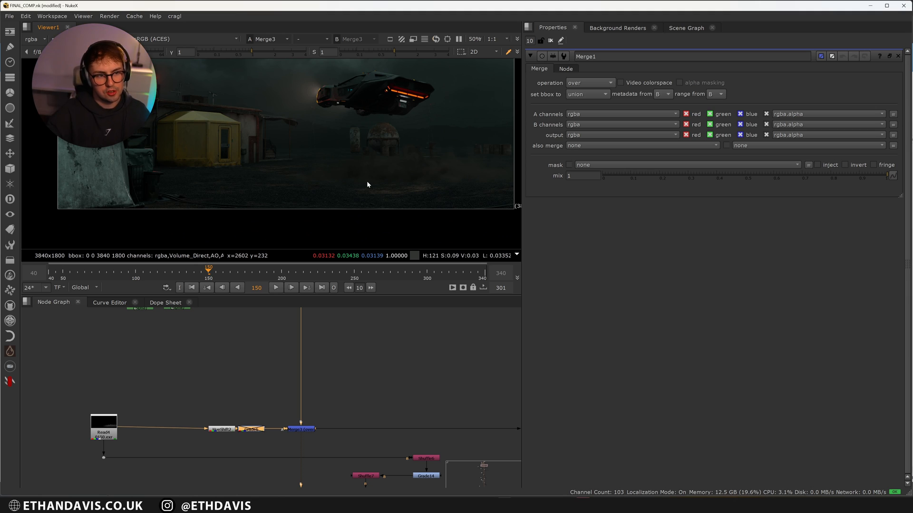
Step: View the Merge14 result, the Read13 highlight render and its processed Merge15 output, and return to Merge14
scroll(338, 420, "down", 5)
middle_click_drag(322, 339, 321, 388)
key("2")
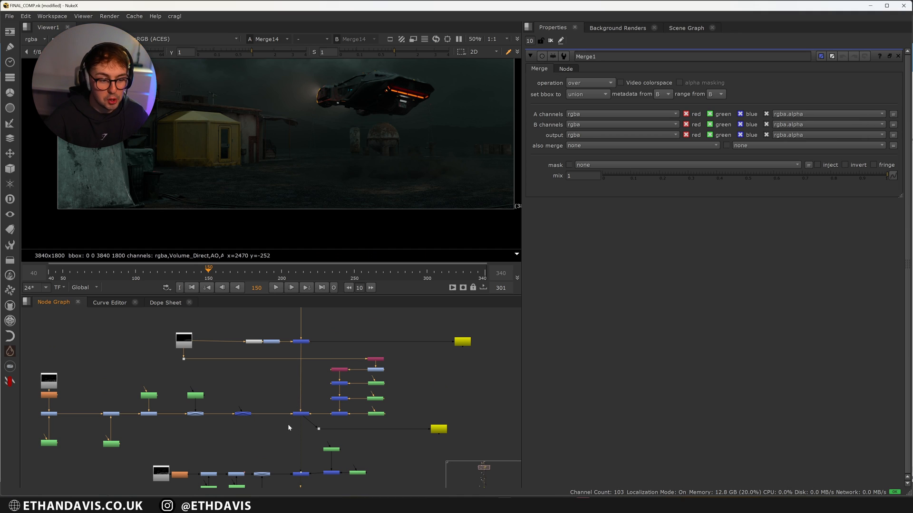
left_click(45, 387)
key("2")
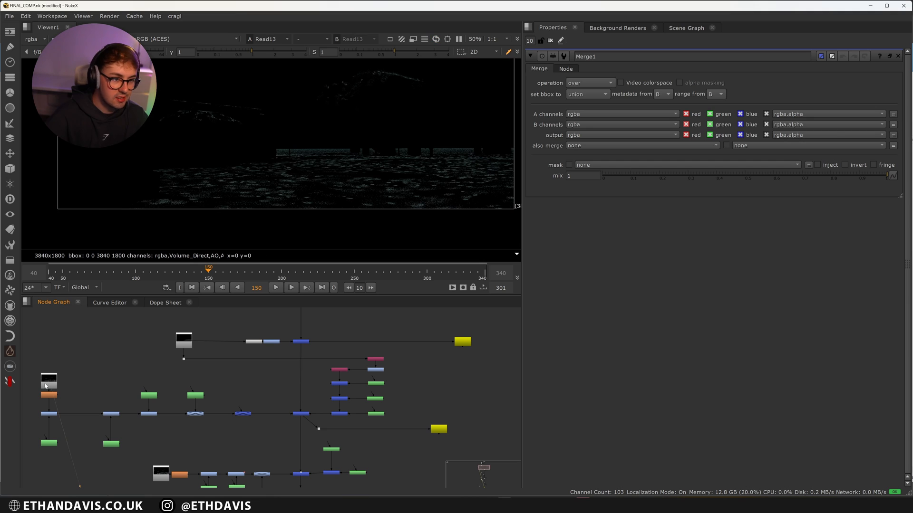
left_click(243, 414)
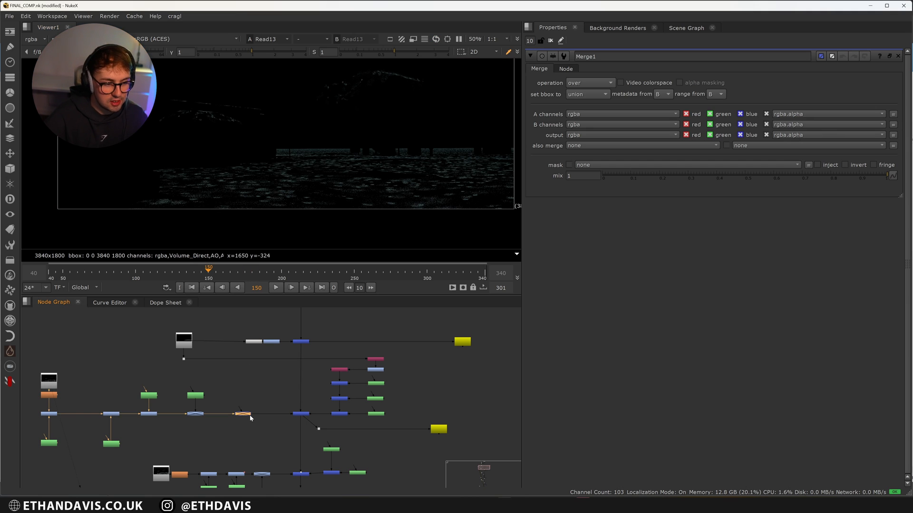
key("2")
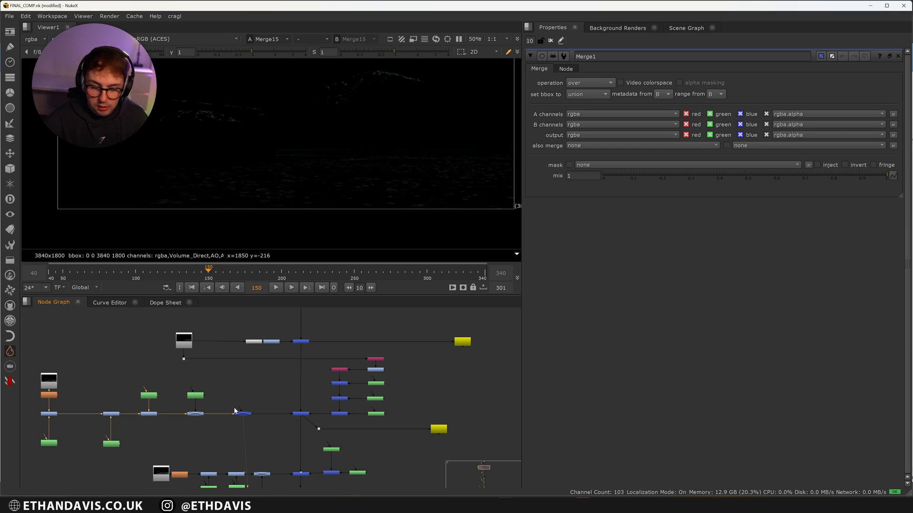
left_click(299, 414)
key("2")
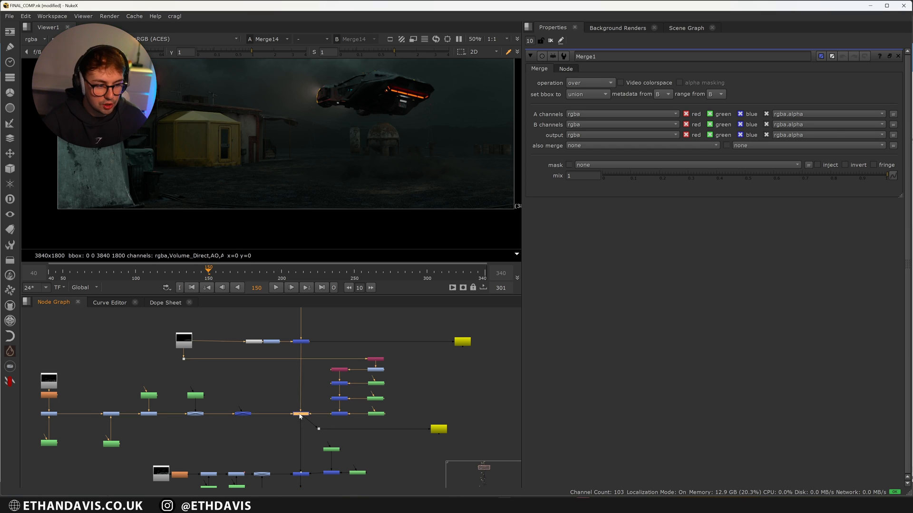
Step: Disconnect the Merge17 mask from Merge14, inspect the ground below the vehicle, and undo the disconnection
left_click(338, 414)
left_click(302, 415)
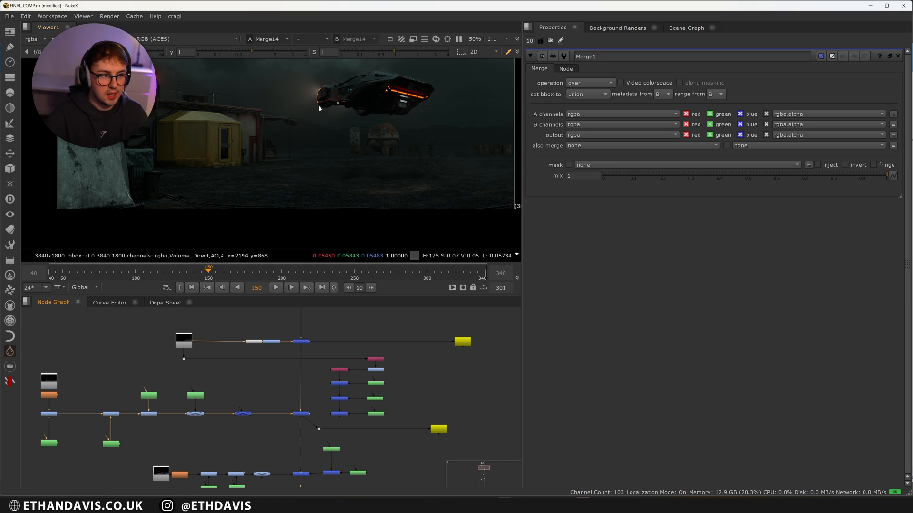
middle_click_drag(372, 104, 366, 117)
key("ctrl+z")
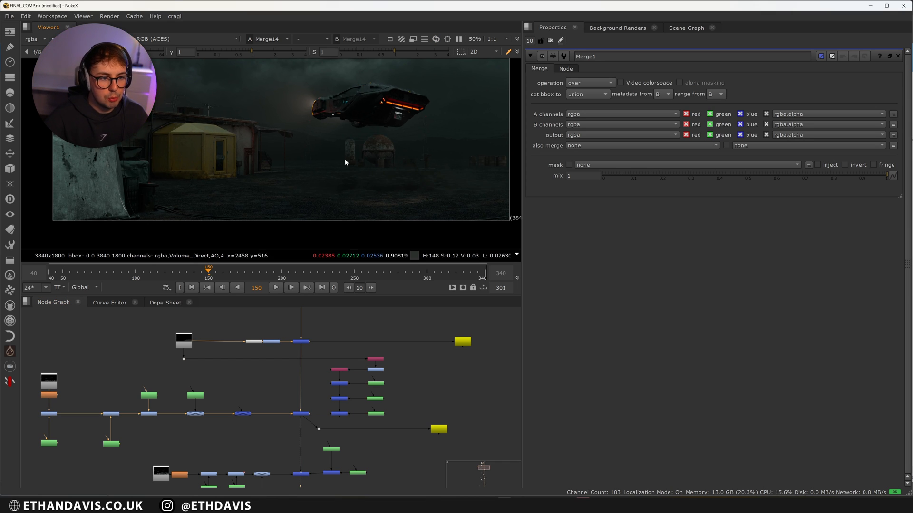
scroll(344, 158, "up", 4)
scroll(401, 192, "up", 1)
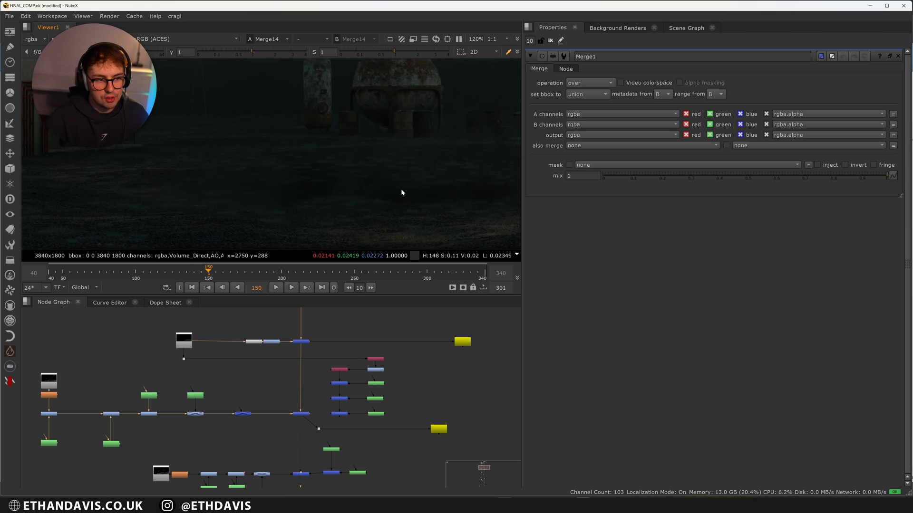
scroll(401, 192, "down", 5)
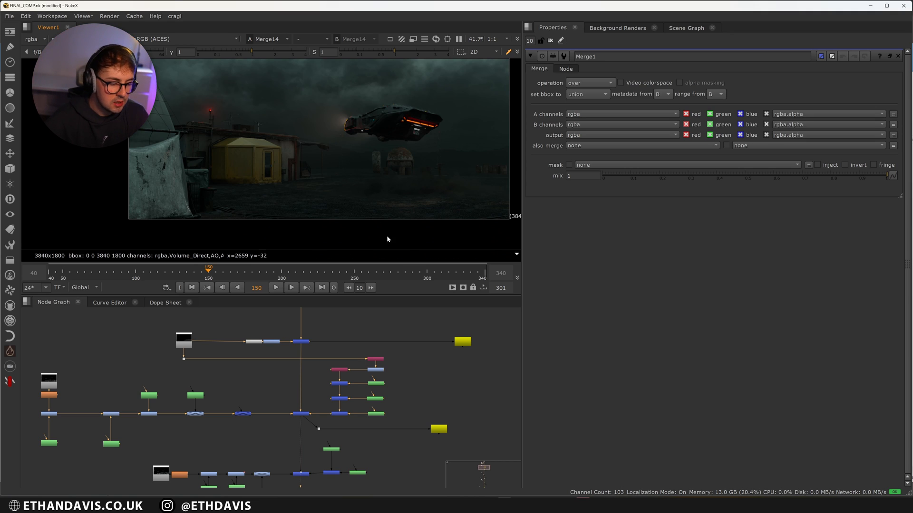
Step: View the Merge17 combined mask, return to Merge14 and inspect the dust and ground it affects up close
left_click(337, 414)
key("1")
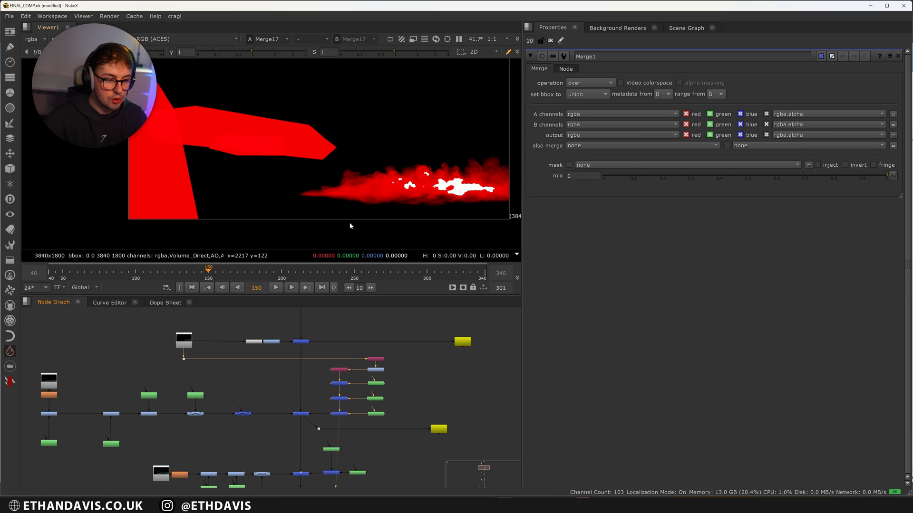
left_click(301, 413)
key("1")
scroll(379, 205, "up", 5)
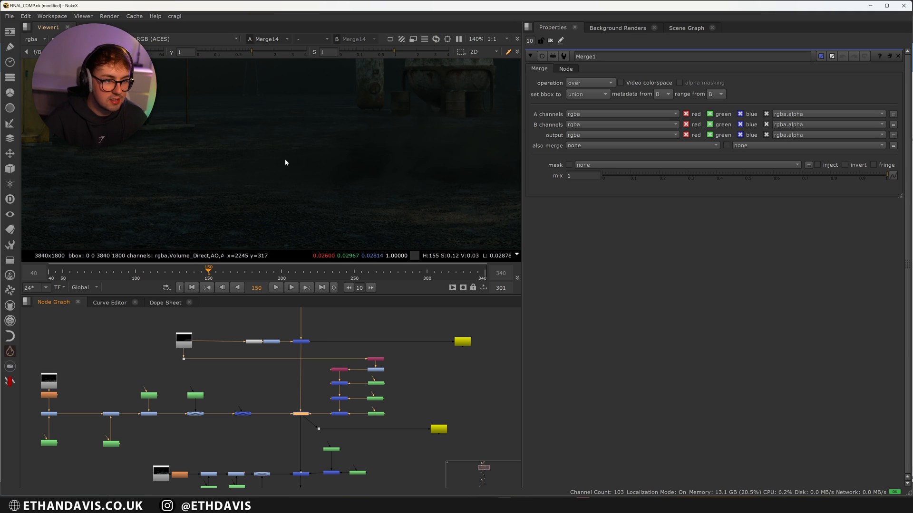
middle_click_drag(365, 133, 169, 144)
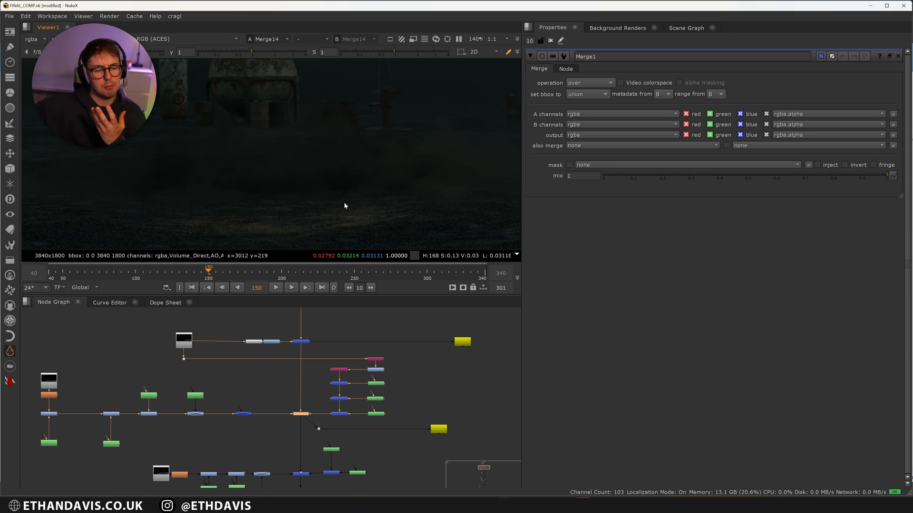
Step: View the Merge18 result and inspect the ground below the vehicle and the full frame
left_click(300, 475)
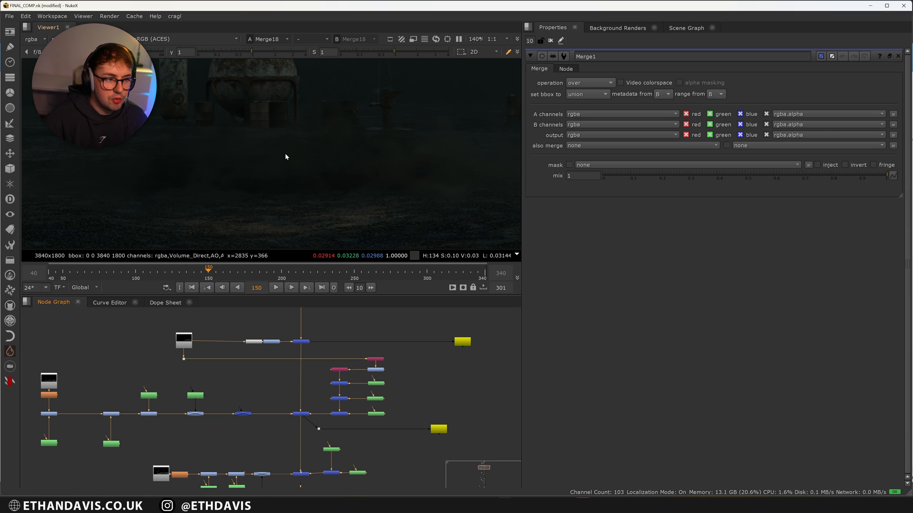
key("1")
scroll(181, 152, "down", 5)
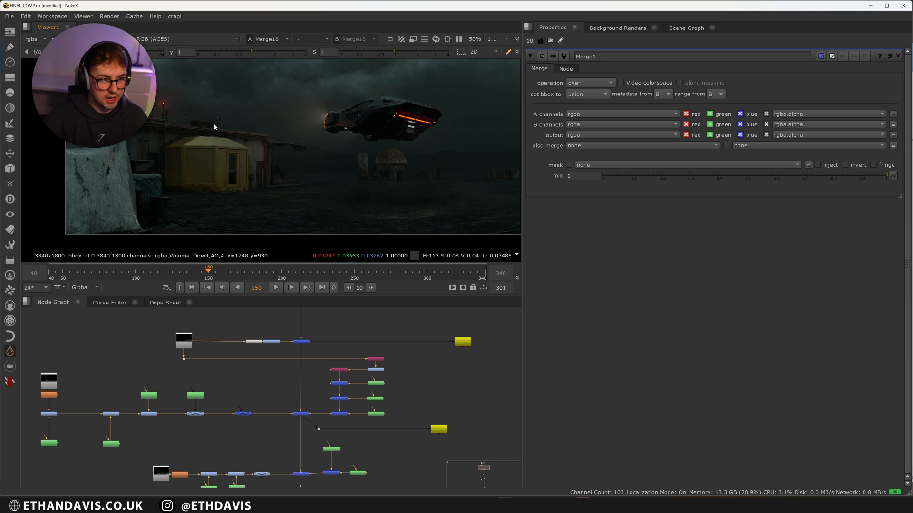
scroll(350, 453, "down", 2)
middle_click_drag(318, 469, 327, 395)
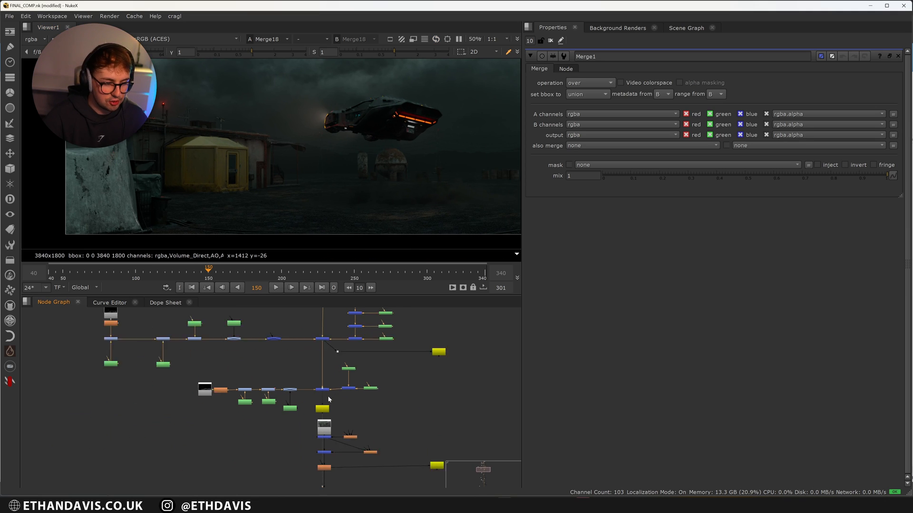
scroll(327, 396, "up", 2)
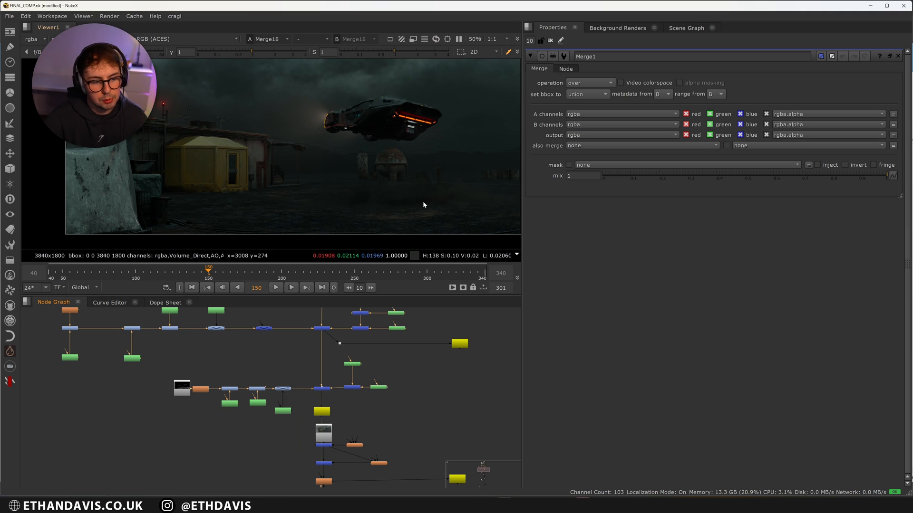
middle_click_drag(429, 187, 400, 176)
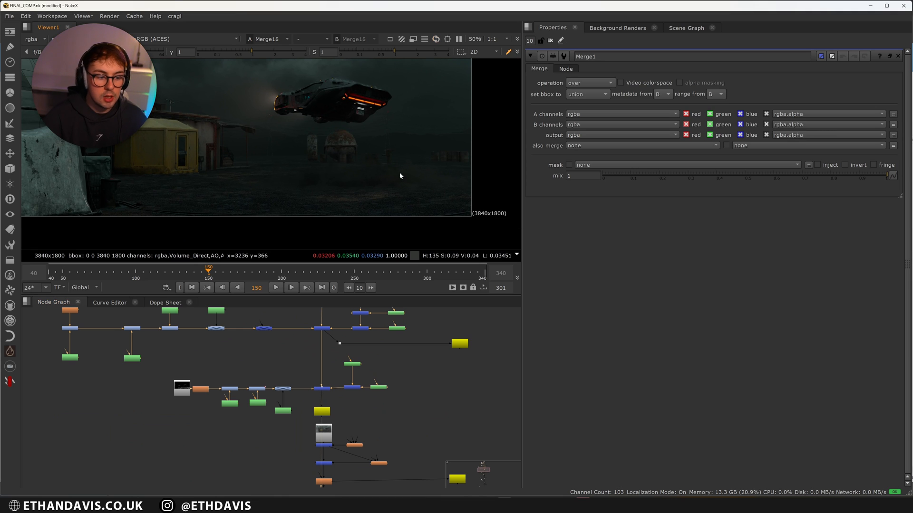
Step: View the Write2 pre-render output and the Read12 render that is read back in below it
left_click(322, 411)
key("1")
left_click(327, 416)
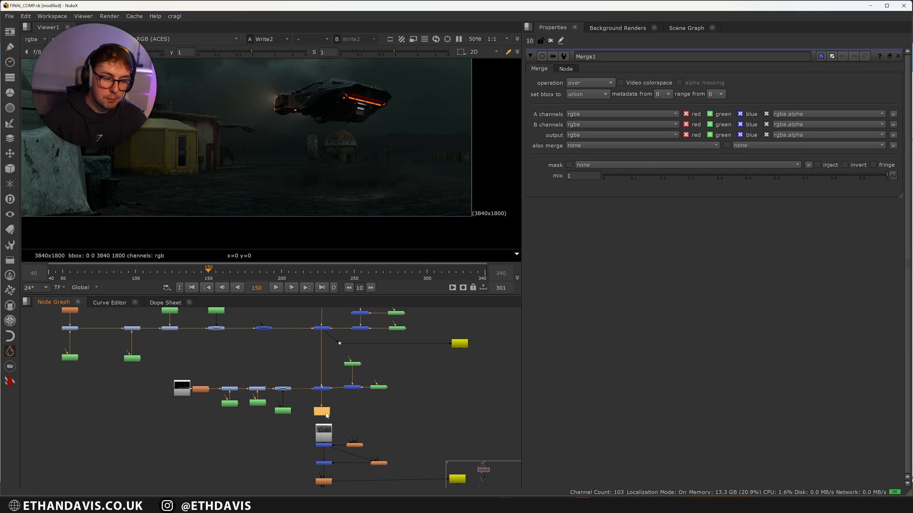
scroll(299, 406, "down", 6)
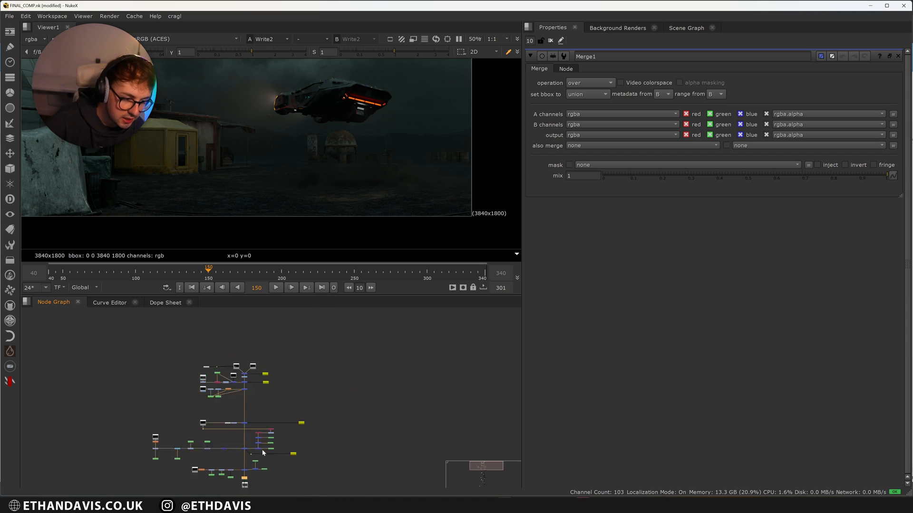
scroll(236, 325, "up", 6)
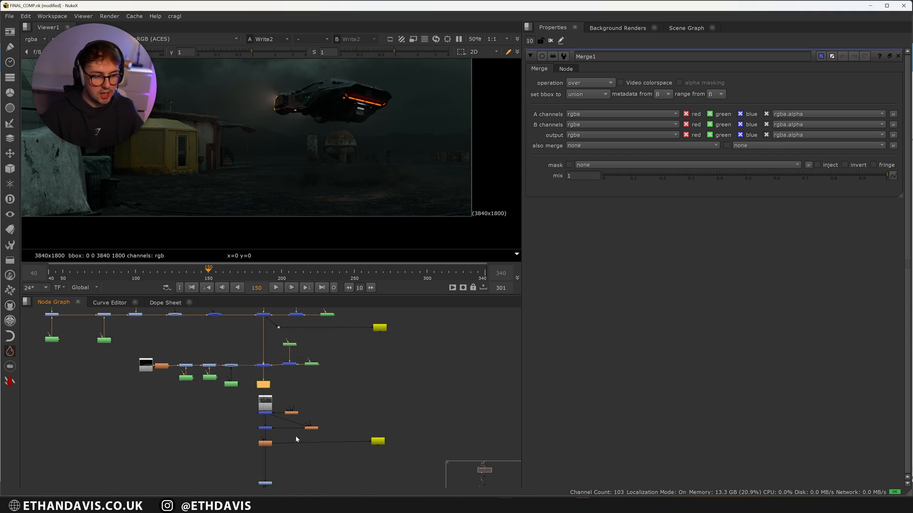
key("1")
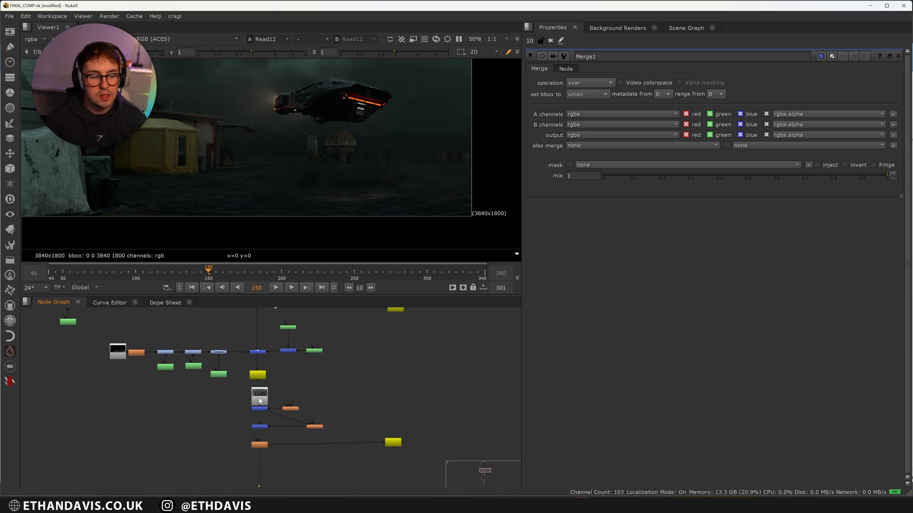
Step: View the glow results of Merge5 and Merge6 below the Read12 node
scroll(261, 402, "up", 5)
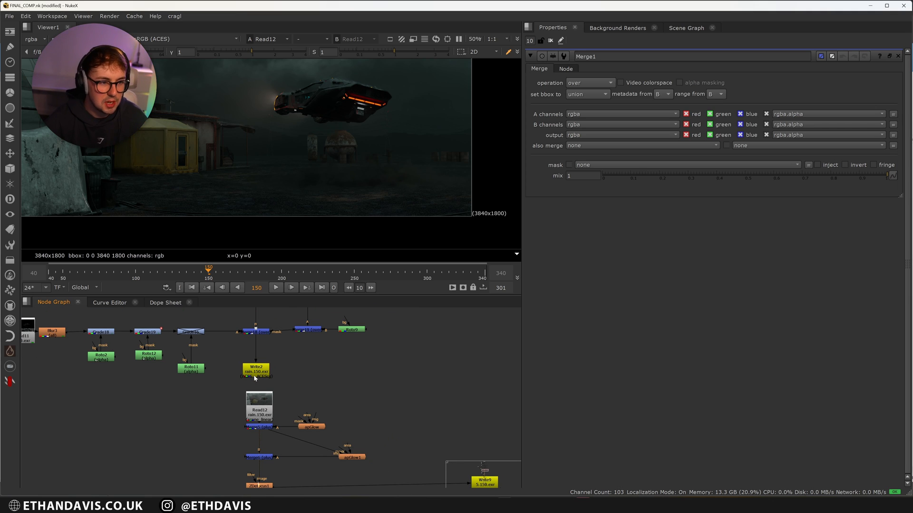
middle_click_drag(255, 378, 255, 339)
left_click(258, 388)
key("1")
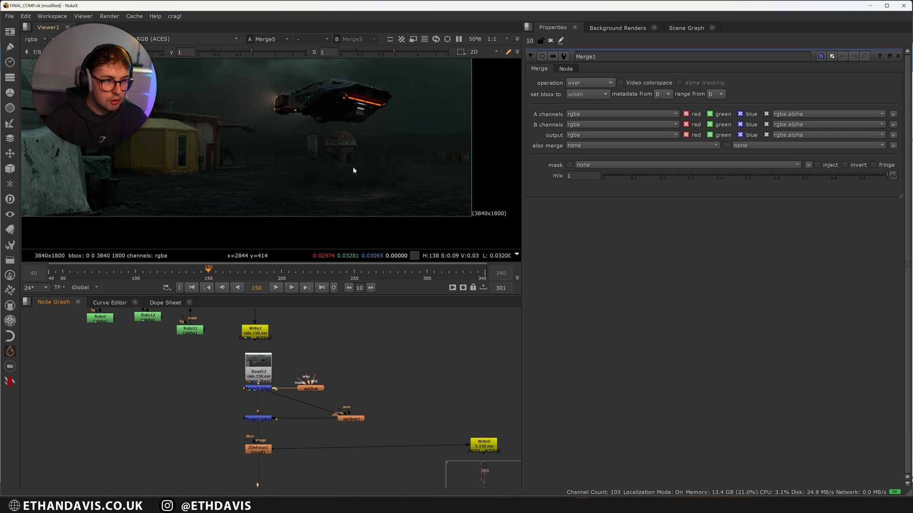
left_click(263, 420)
key("1")
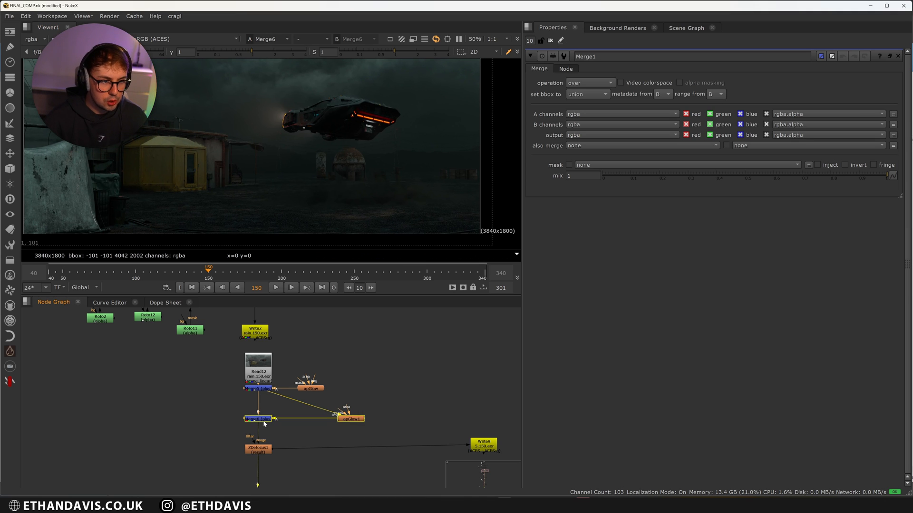
left_click(264, 424)
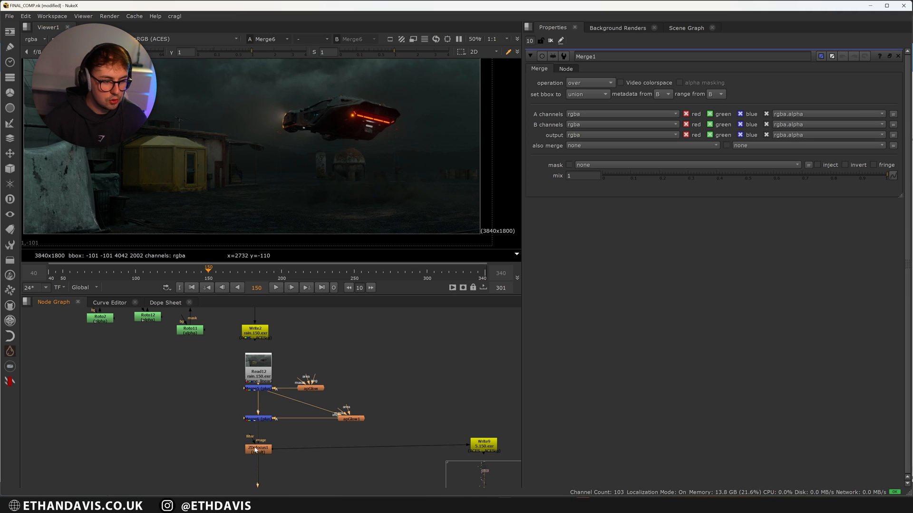
Step: Inspect the building's awning up close in Merge6 and compare it with the ZDefocus1 result
scroll(195, 148, "up", 10)
scroll(319, 138, "down", 4)
middle_click_drag(347, 135, 260, 154)
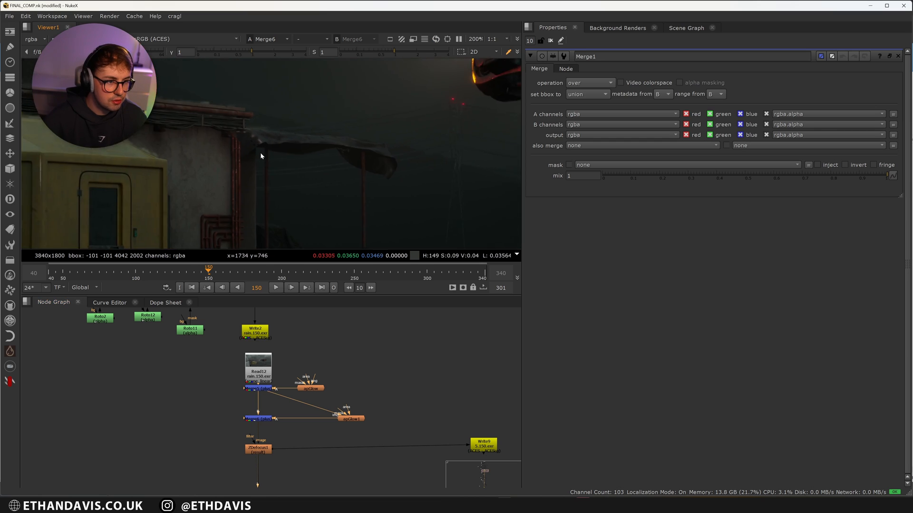
left_click(258, 448)
key("1")
scroll(304, 168, "up", 3)
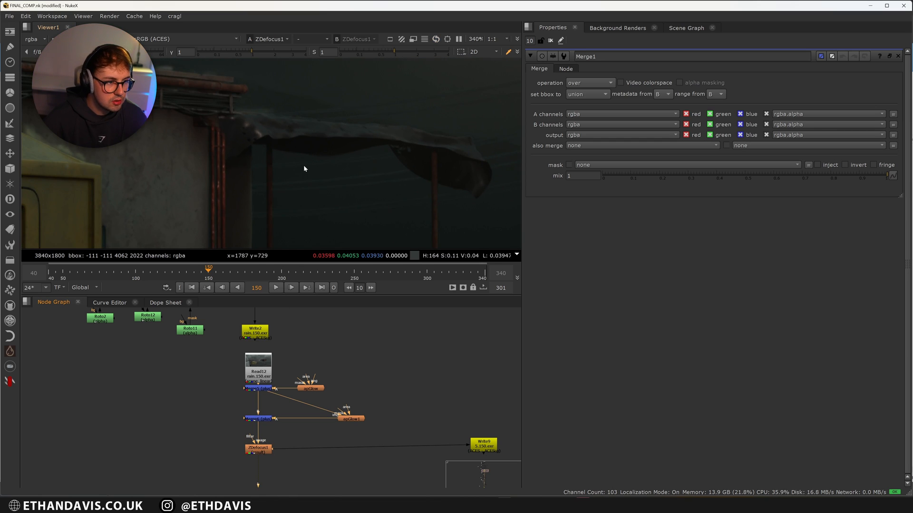
scroll(324, 168, "down", 9)
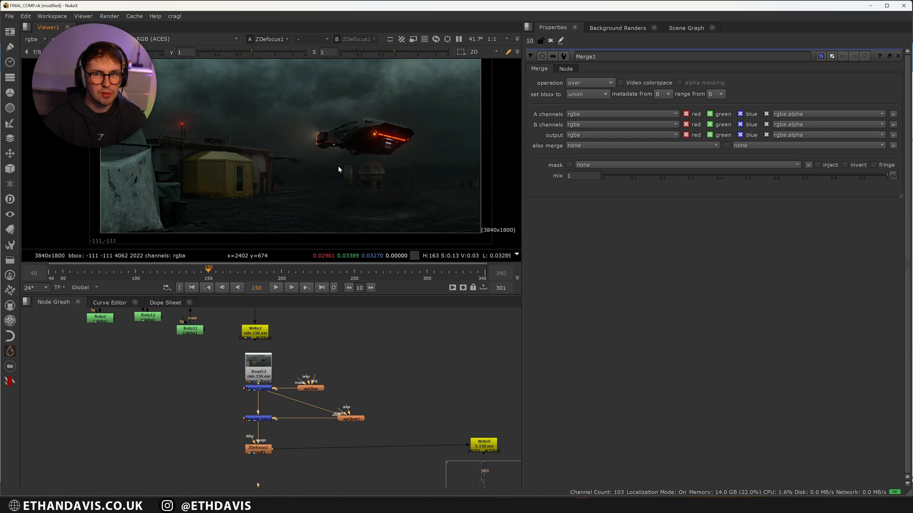
Step: View the Grade1 result below the defocus and the Merge9 result that adds the lens dirt
scroll(324, 424, "down", 5)
scroll(291, 427, "up", 5)
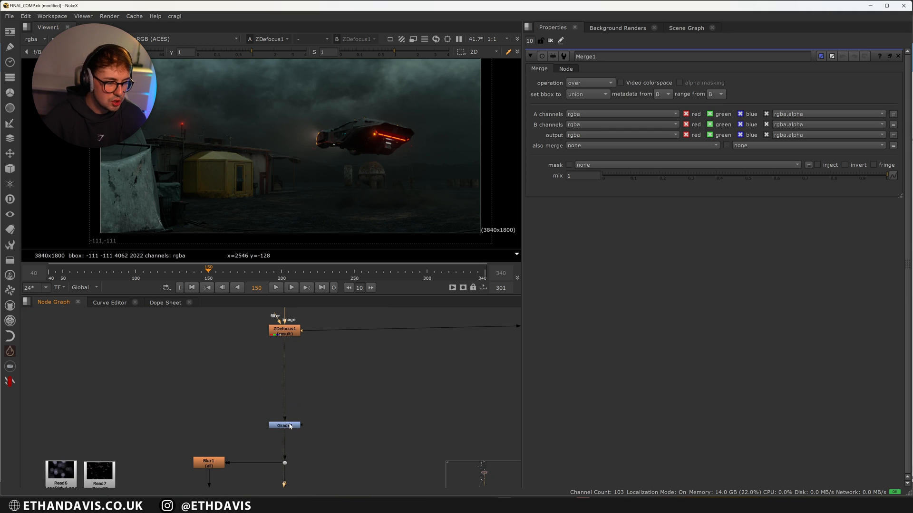
left_click(291, 427)
key("1")
scroll(293, 438, "down", 2)
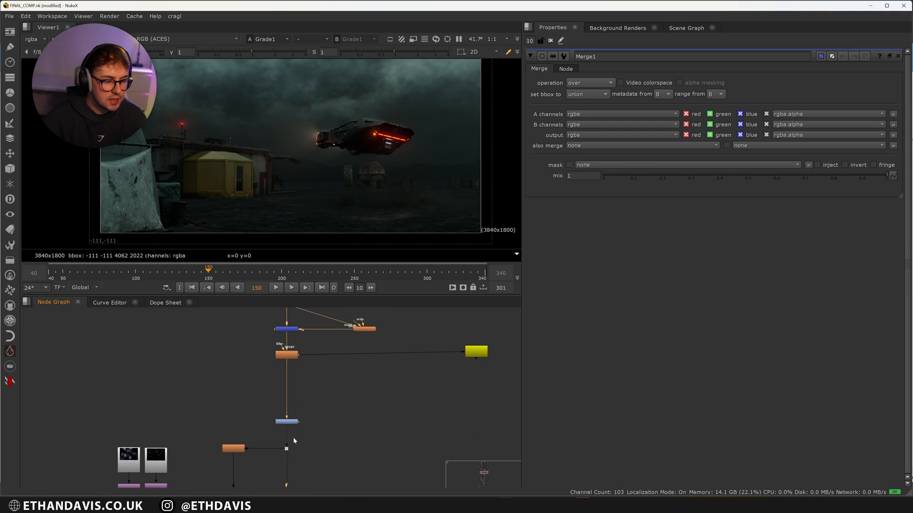
middle_click_drag(293, 437, 304, 330)
left_click(304, 418)
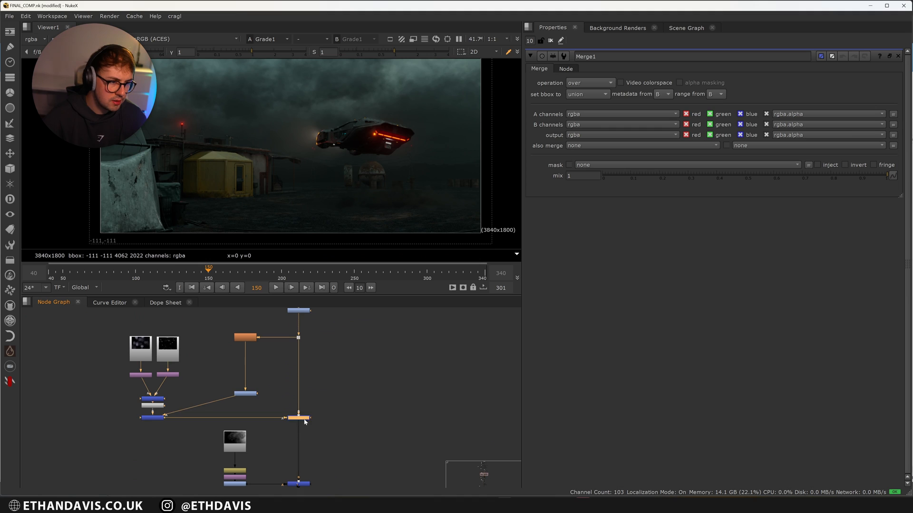
key("1")
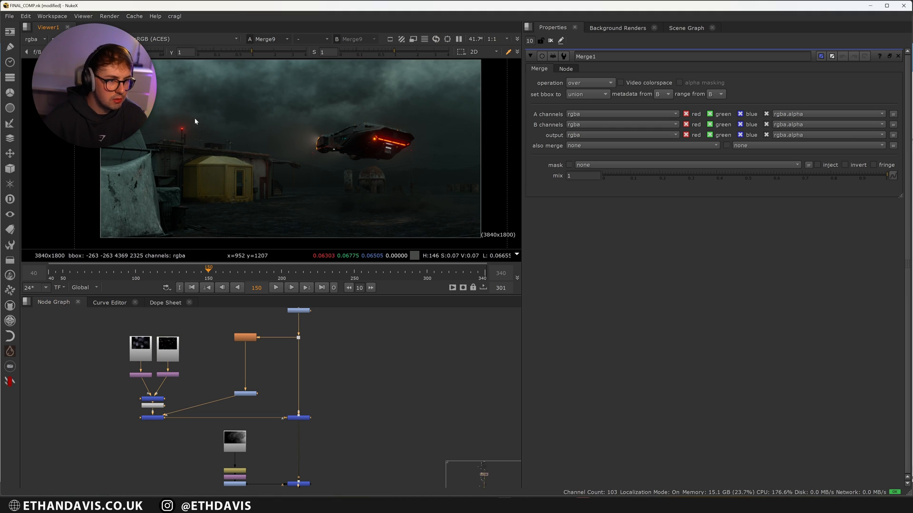
Step: View the Read7 and Read6 lens dirt images and examine the Reformat nodes beneath them
left_click(144, 349)
key("1")
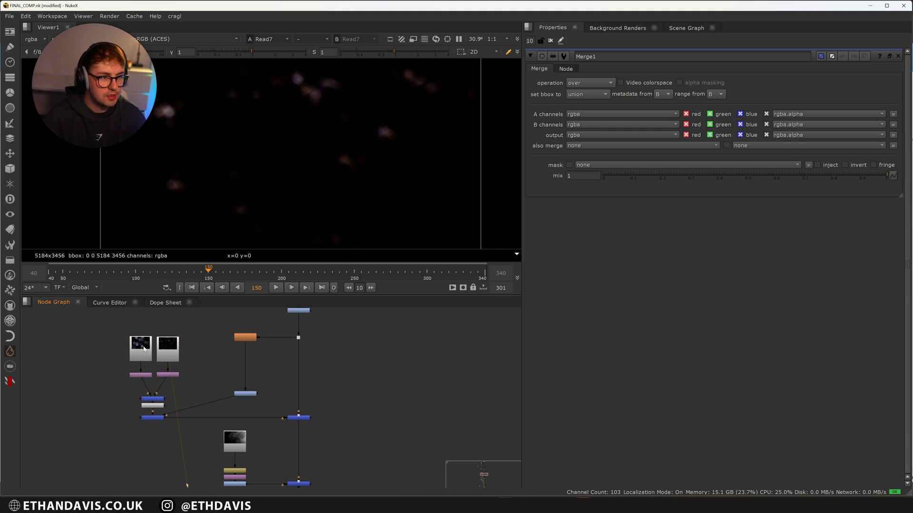
left_click(144, 349)
scroll(312, 150, "down", 3)
key("1")
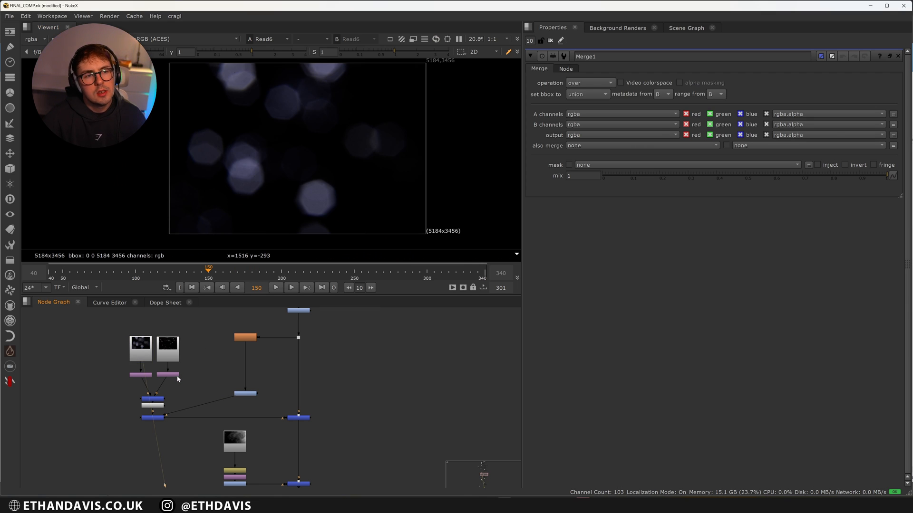
scroll(177, 379, "up", 3)
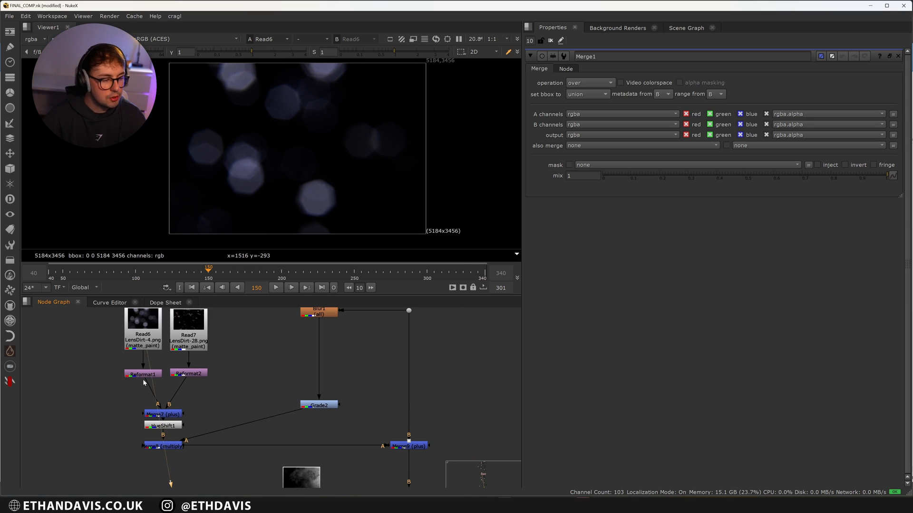
left_click(192, 375)
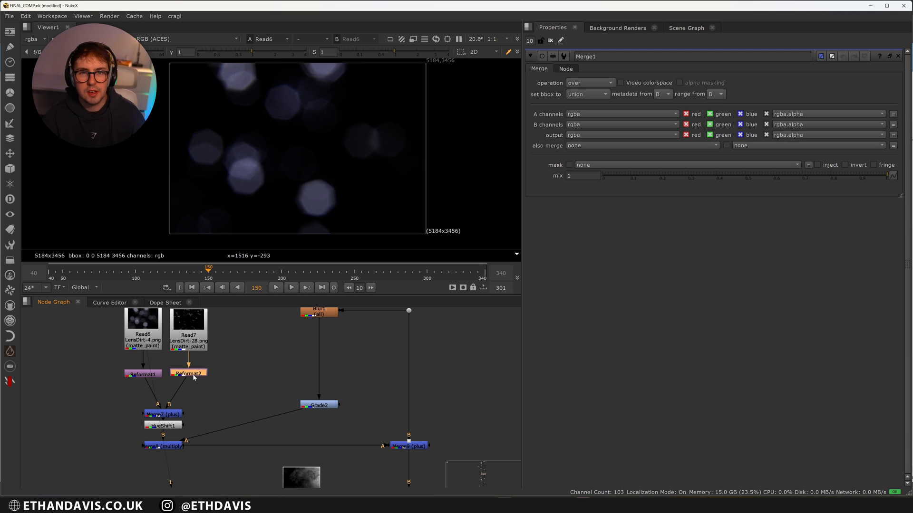
Step: View the blurred Grade2 image and the Merge8 multiply that combines it with the lens dirt
left_click(179, 447)
key("1")
left_click(408, 446)
left_click(319, 405)
key("1")
middle_click_drag(357, 355, 341, 379)
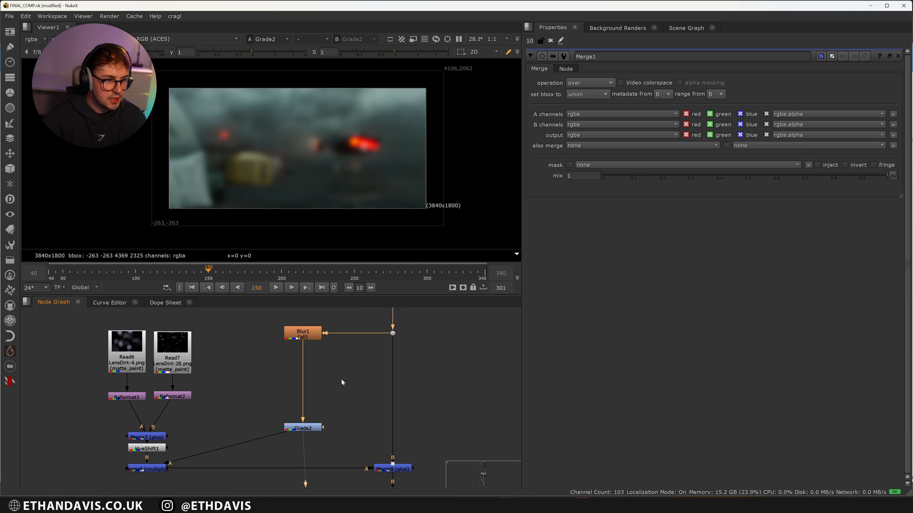
left_click(147, 470)
key("1")
middle_click_drag(361, 167, 363, 143)
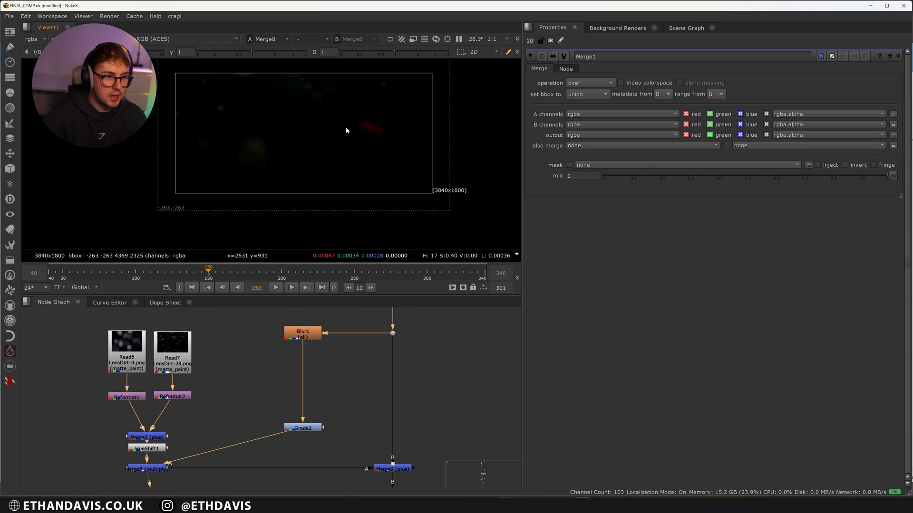
Step: View Merge9 and toggle the node off and on repeatedly to compare the lens dirt effect
left_click(404, 470)
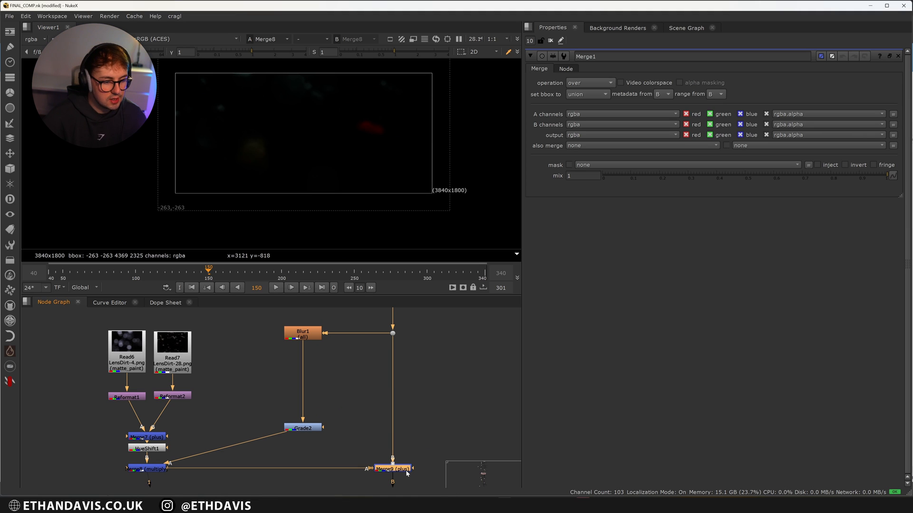
key("1")
key("d")
key("d")
key("d")
key("d")
key("d")
key("d")
key("d")
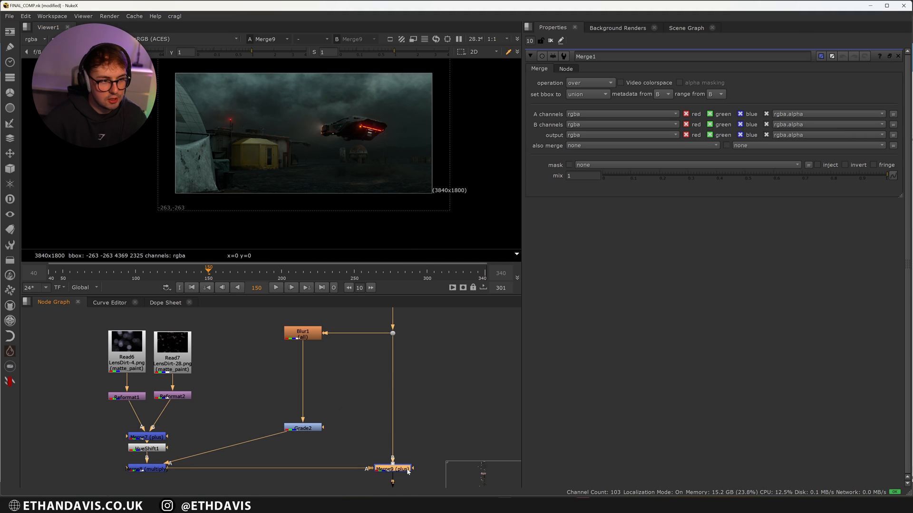
Step: View the Merge10 result, go to frame 76, and toggle the Merge10 node off and on to compare its effect
scroll(340, 335, "down", 6)
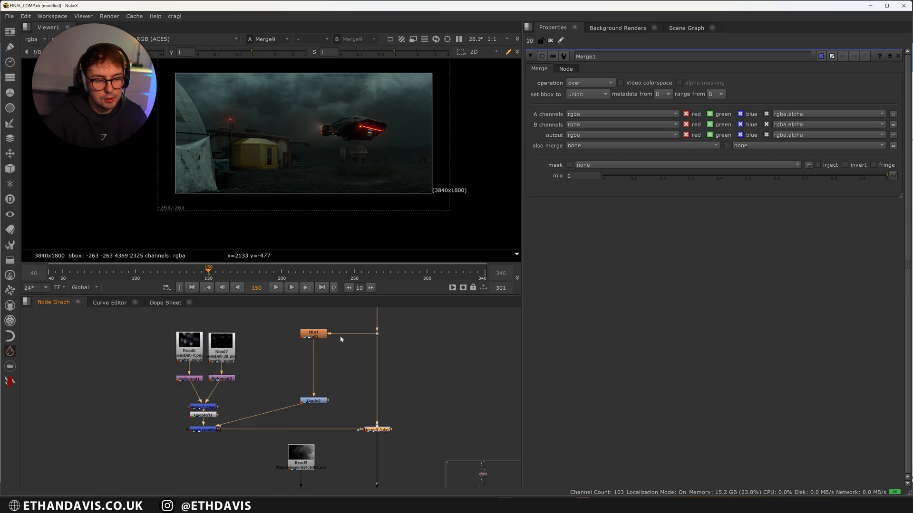
key("1")
left_click(350, 334)
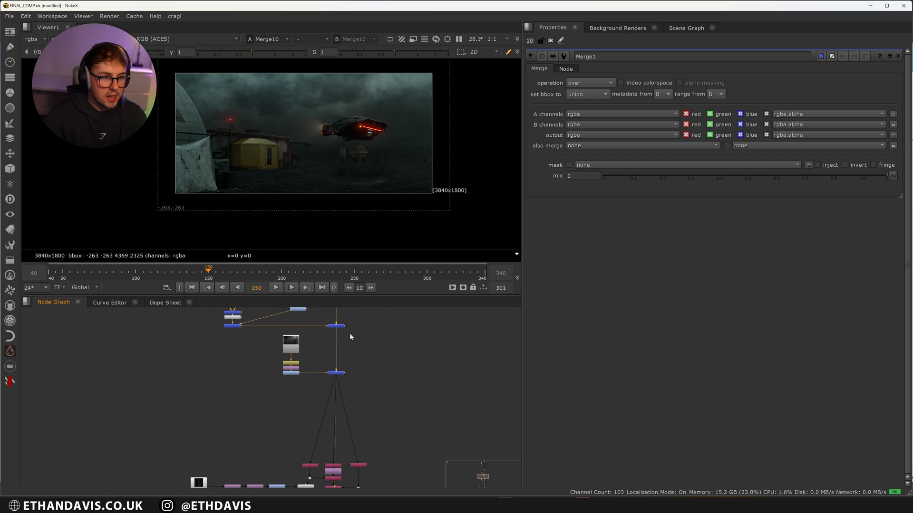
mouse_move(321, 404)
middle_mouse_down()
mouse_move(303, 358)
mouse_move(307, 400)
middle_mouse_up()
left_click(101, 279)
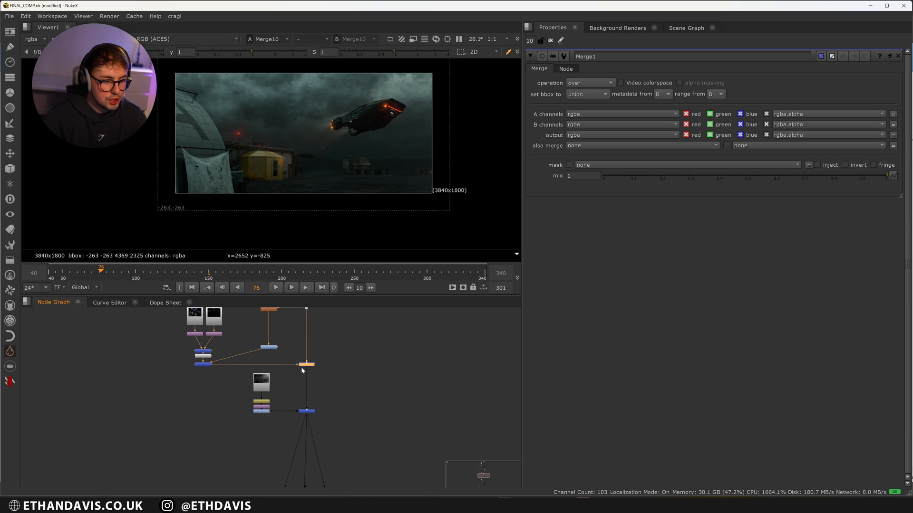
left_click(310, 412)
key("d")
key("d")
key("d")
Step: View the Write3 output below the Shuffle nodes and inspect the edges of the foreground structure up close
middle_click_drag(356, 439, 352, 346)
middle_click_drag(345, 410, 349, 380)
scroll(332, 402, "up", 5)
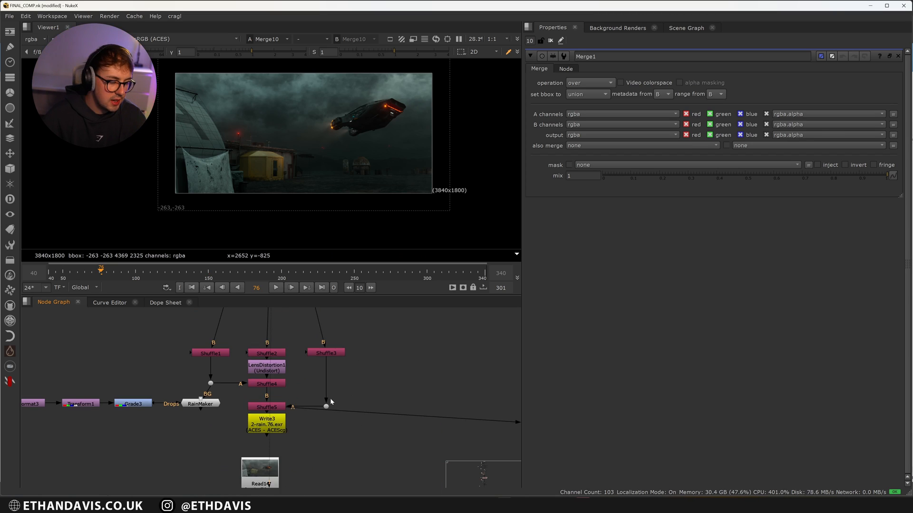
key("1")
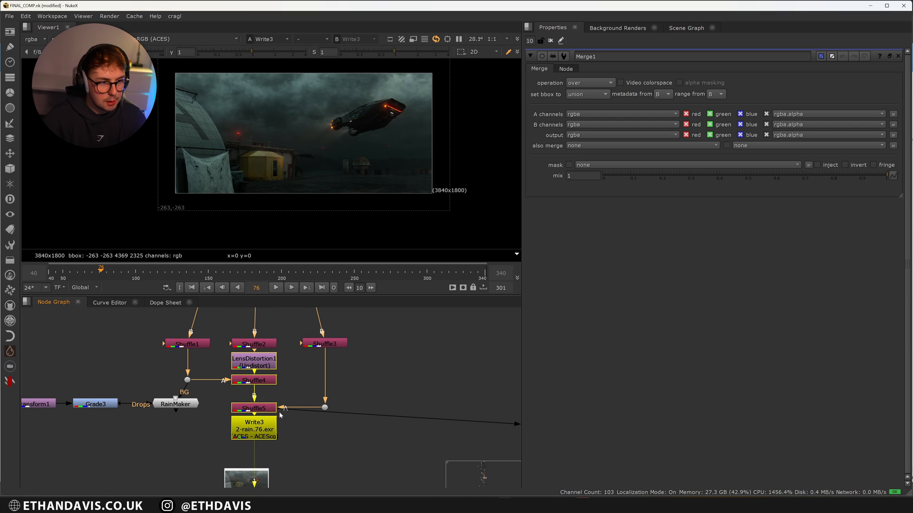
scroll(223, 133, "up", 8)
scroll(328, 139, "up", 2)
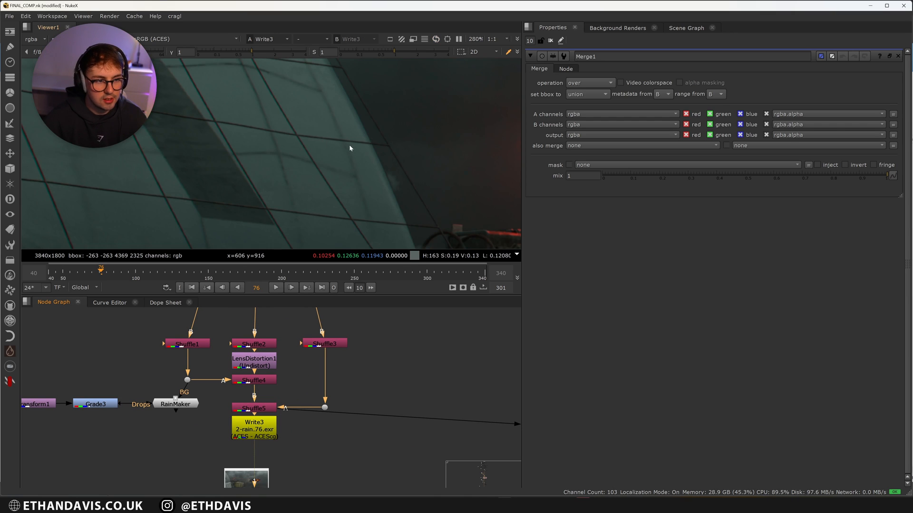
scroll(376, 148, "up", 2)
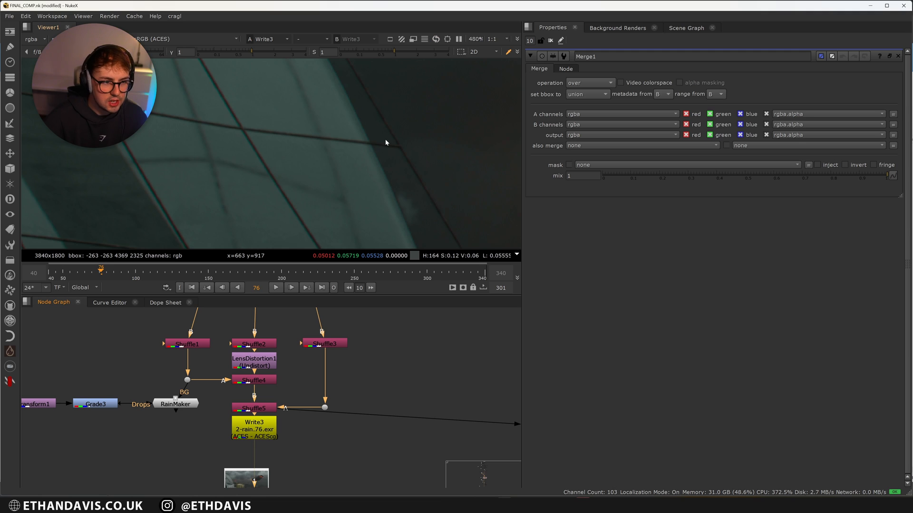
Step: View the rendered Read14 image below Write3, fitting the whole frame in the viewer
scroll(383, 155, "down", 1)
scroll(309, 409, "down", 5)
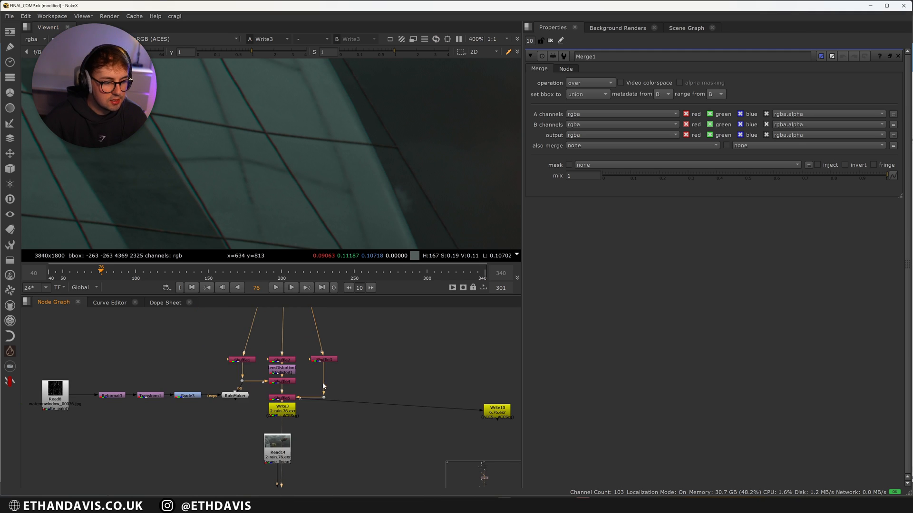
left_click(291, 435)
key("1")
scroll(350, 167, "down", 12)
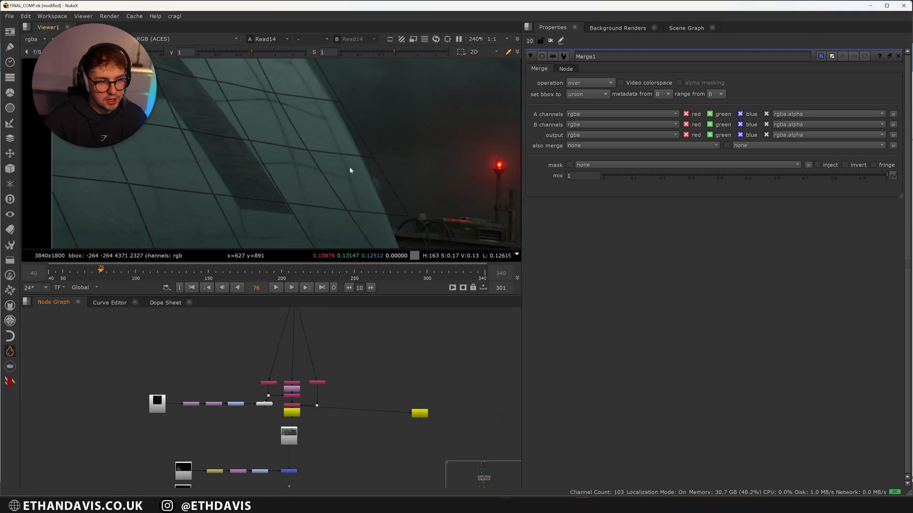
Step: View the Read16 smoke element in the branch below Read14 and play part of it
middle_click_drag(289, 440, 295, 336)
middle_click_drag(344, 442, 344, 366)
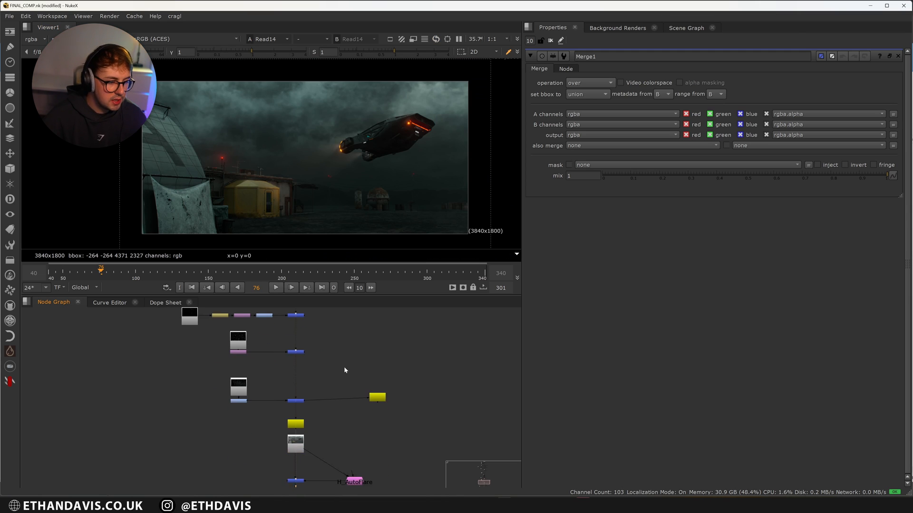
scroll(343, 367, "down", 1)
scroll(273, 364, "up", 3)
middle_click_drag(248, 359, 290, 441)
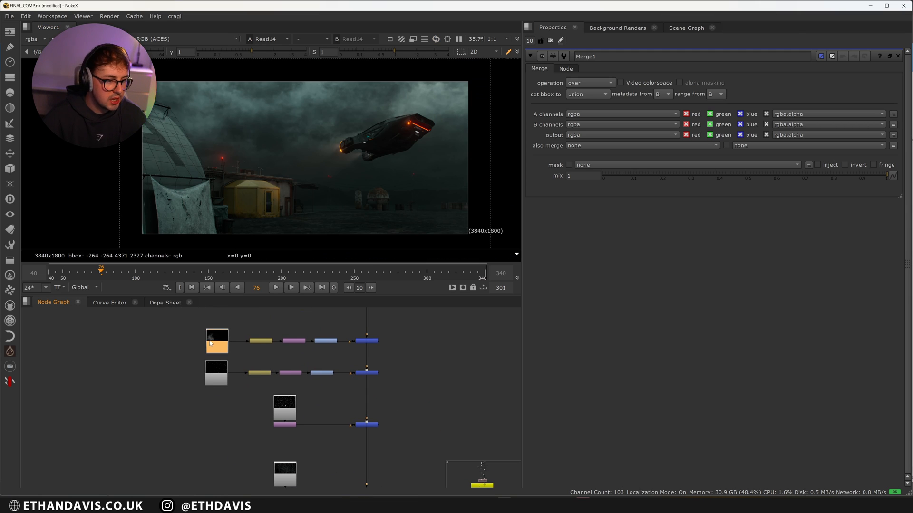
key("1")
left_click(277, 289)
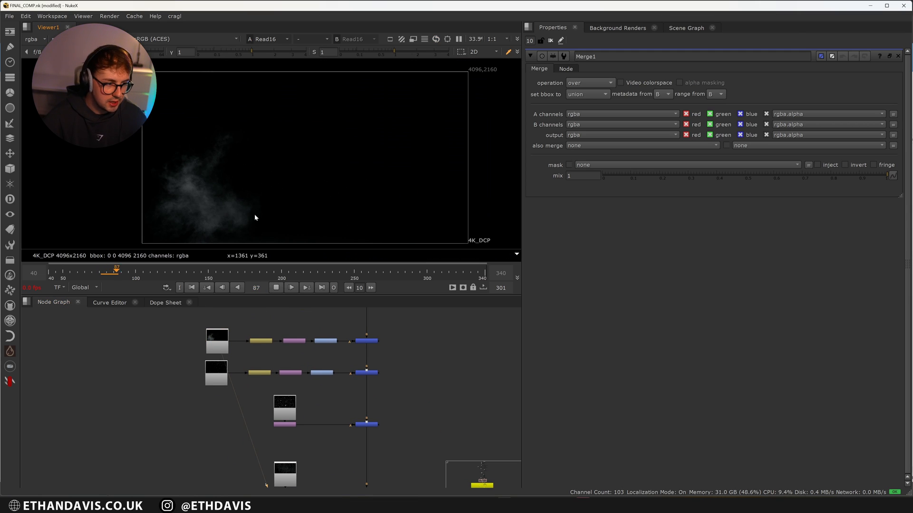
left_click(276, 288)
Step: Open the Read17 snow element's properties, view its image and play the sequence
double_click(217, 373)
key("1")
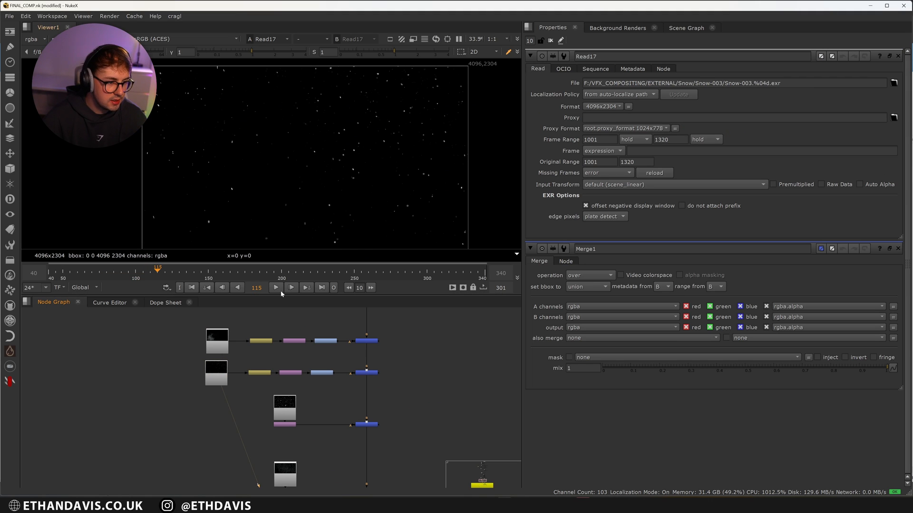
left_click(276, 288)
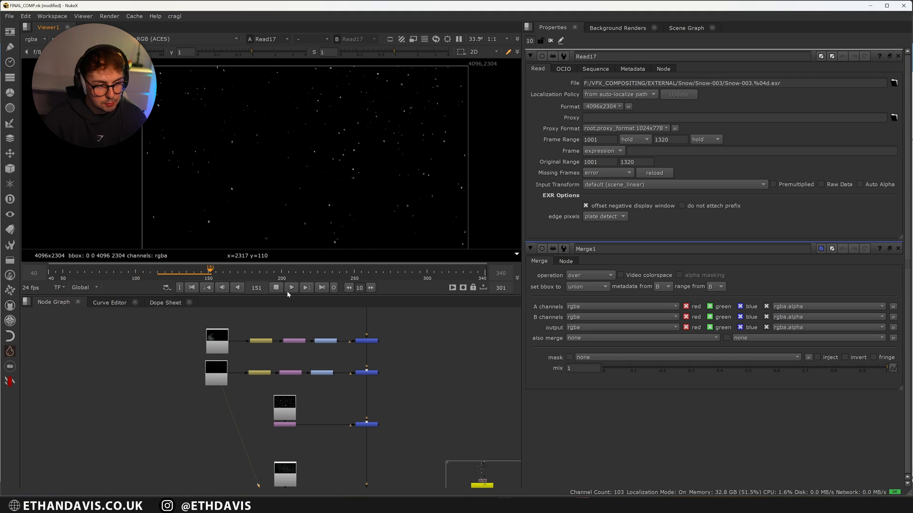
Step: View the Read18 particle footage that feeds Transform4
middle_click_drag(294, 427, 292, 391)
left_click(283, 379)
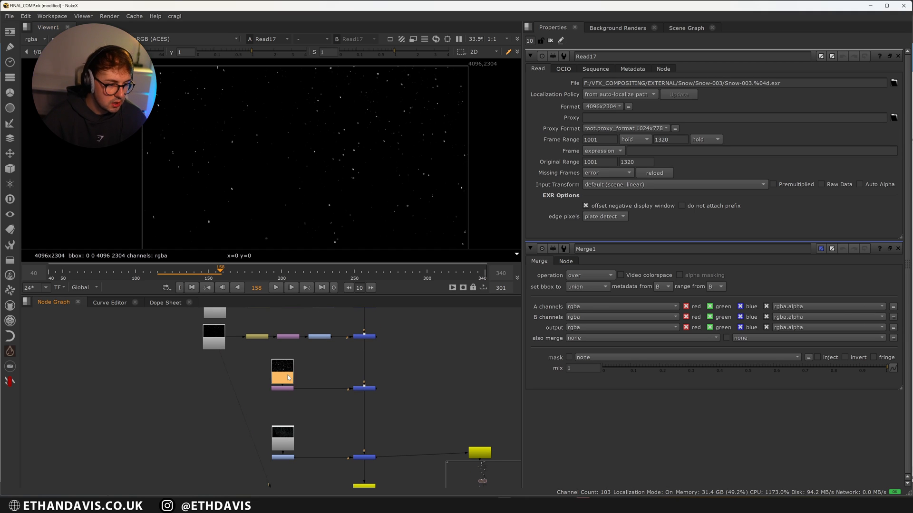
key("1")
left_click(280, 342)
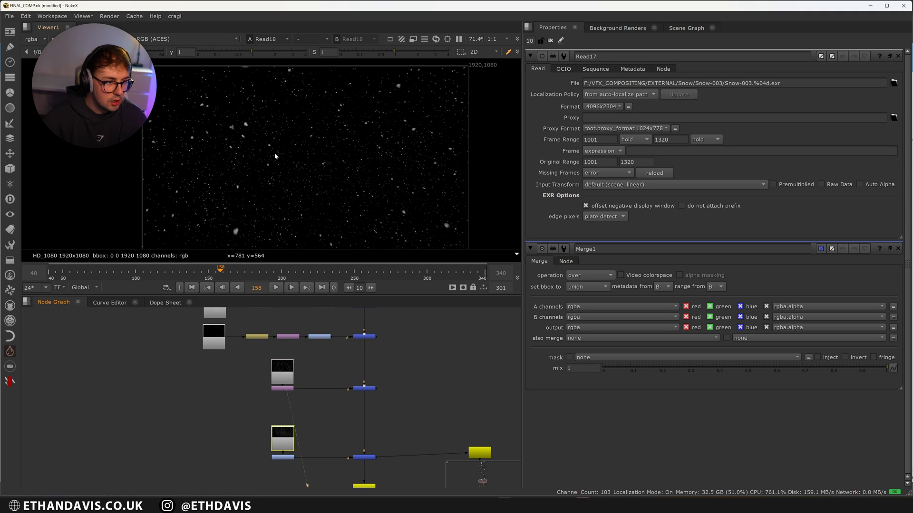
Step: View the Read5 rain render above Grade7 and play a few frames of the falling rain
left_click(289, 440)
key("1")
left_click(333, 433)
middle_click_drag(359, 433, 358, 424)
scroll(299, 418, "up", 3)
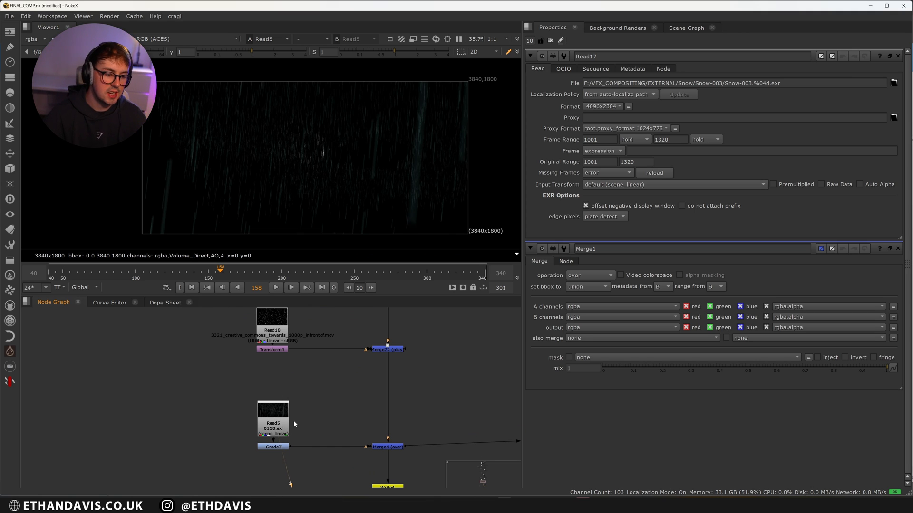
left_click(281, 424)
left_click(304, 401)
key("l")
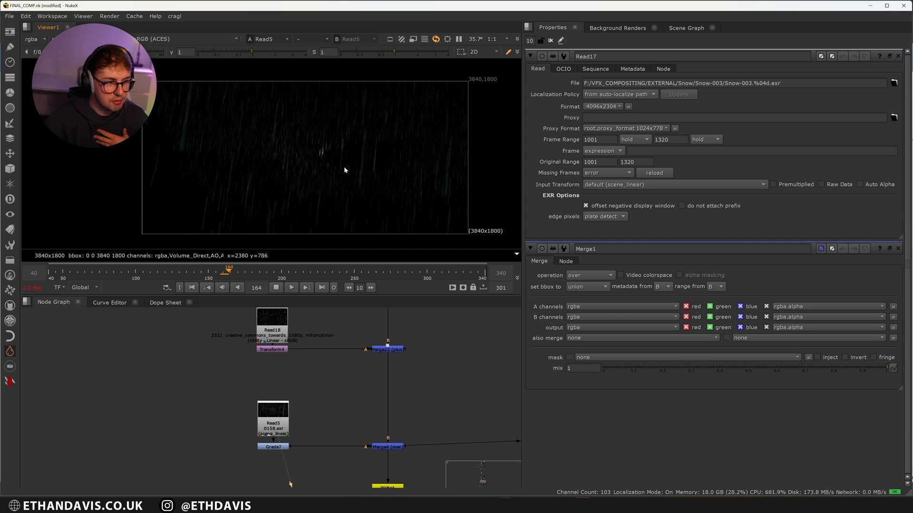
left_click(277, 288)
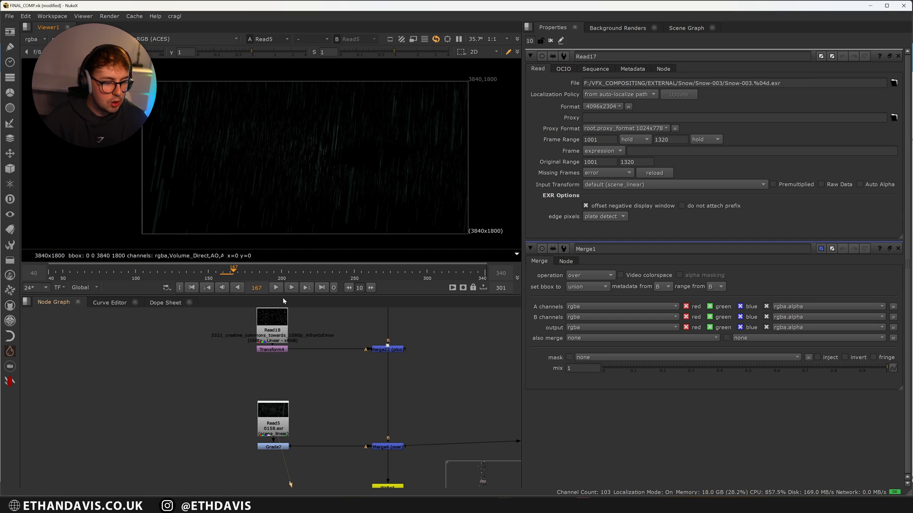
Step: View the Merge4 result with the rain over the scene and the Write4 output beneath it
left_click(380, 447)
key("1")
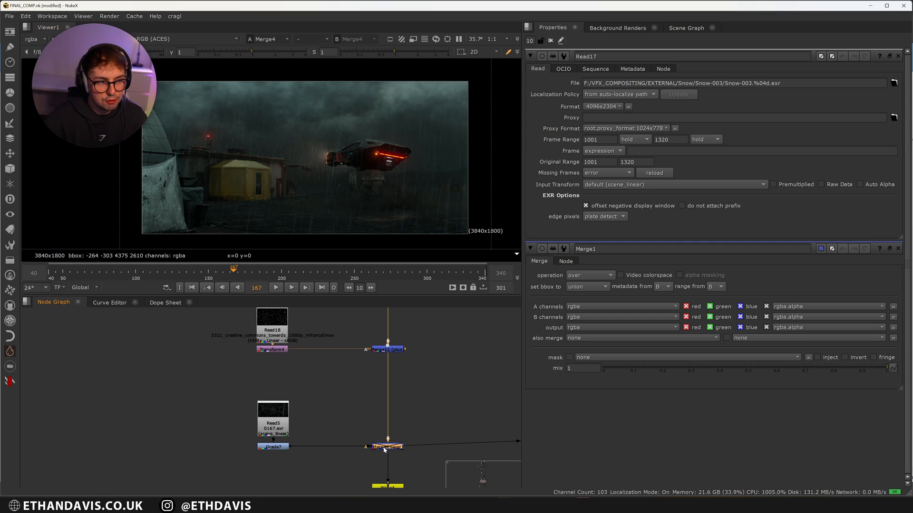
middle_click_drag(397, 413, 328, 346)
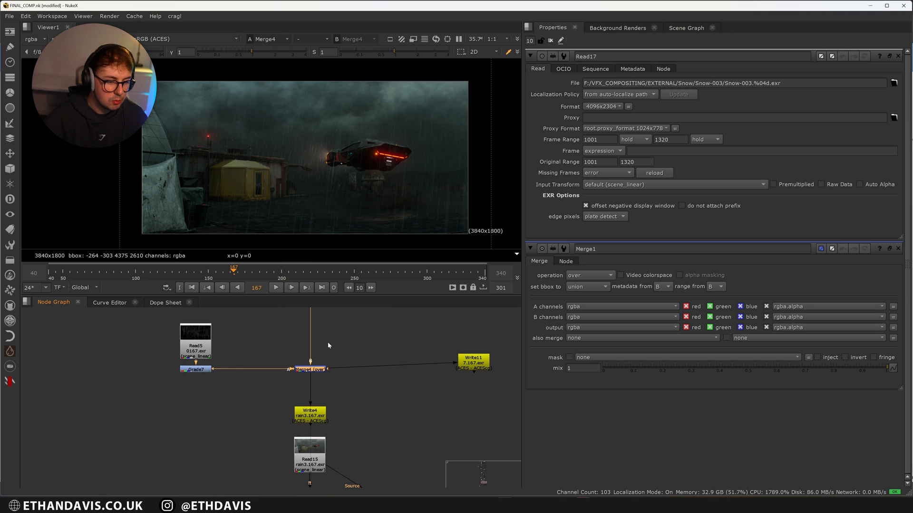
scroll(328, 346, "down", 2)
left_click(316, 408)
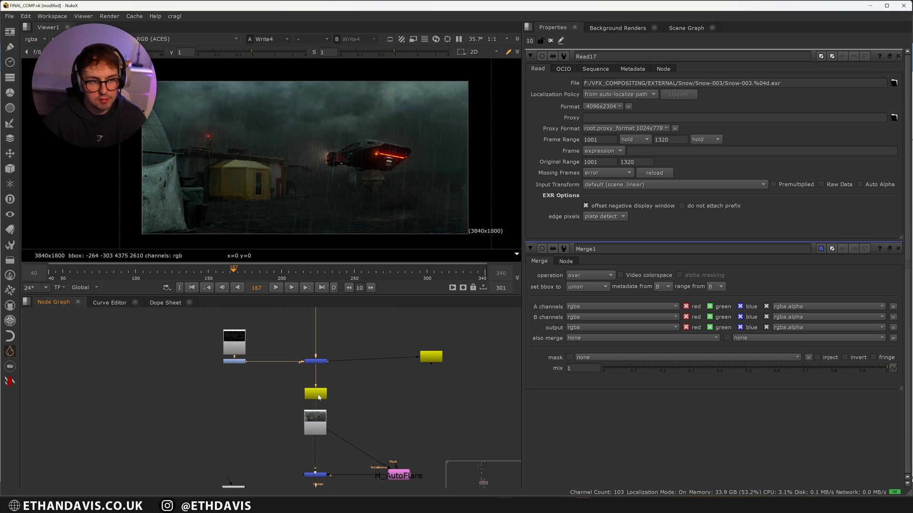
Step: View Merge13, the H_AutoFlare lens flare by itself, and the merged result once more
scroll(321, 398, "down", 3)
middle_click_drag(333, 418, 330, 370)
scroll(329, 370, "up", 4)
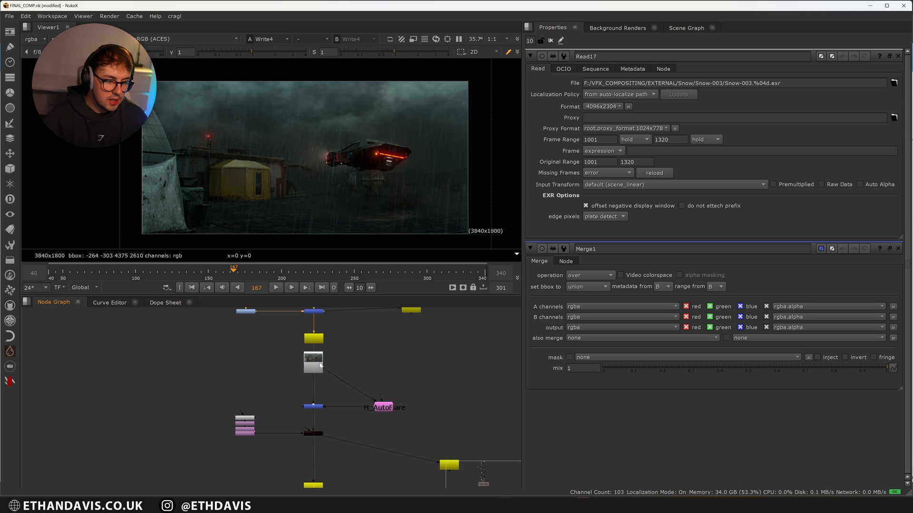
scroll(321, 369, "down", 4)
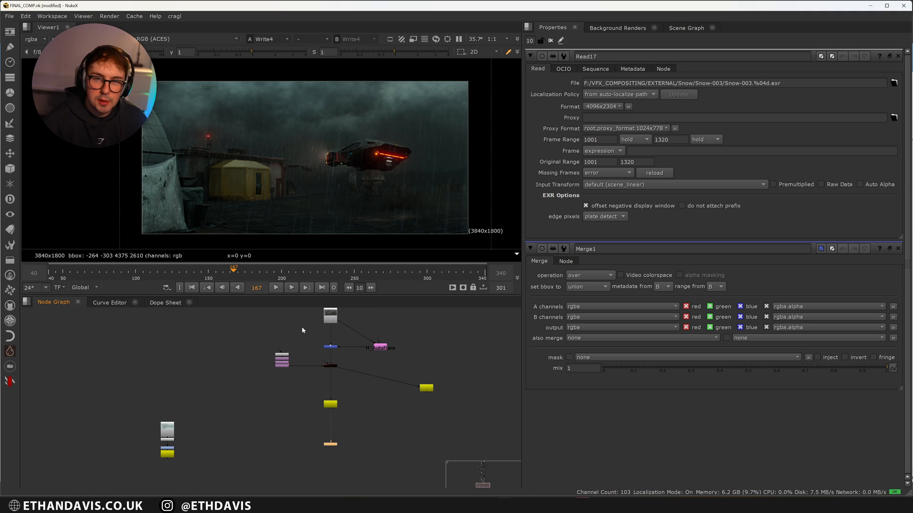
scroll(305, 324, "up", 3)
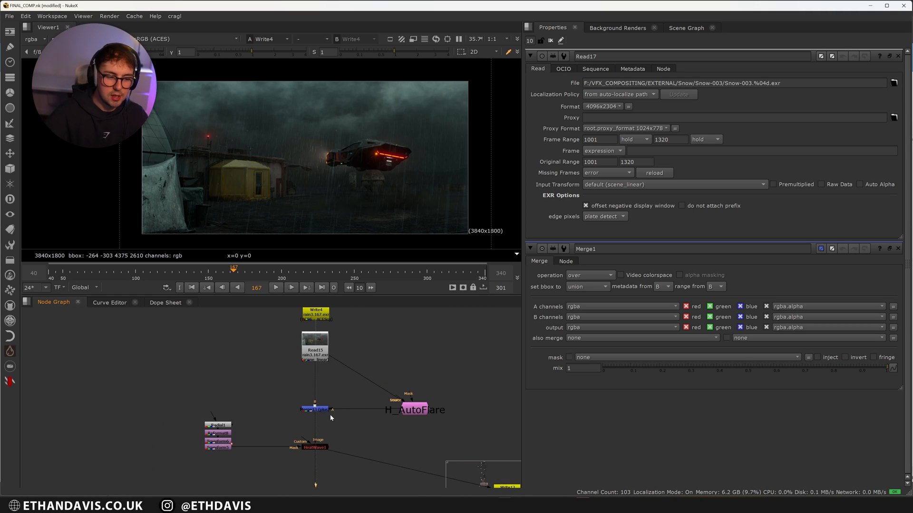
left_click(326, 411)
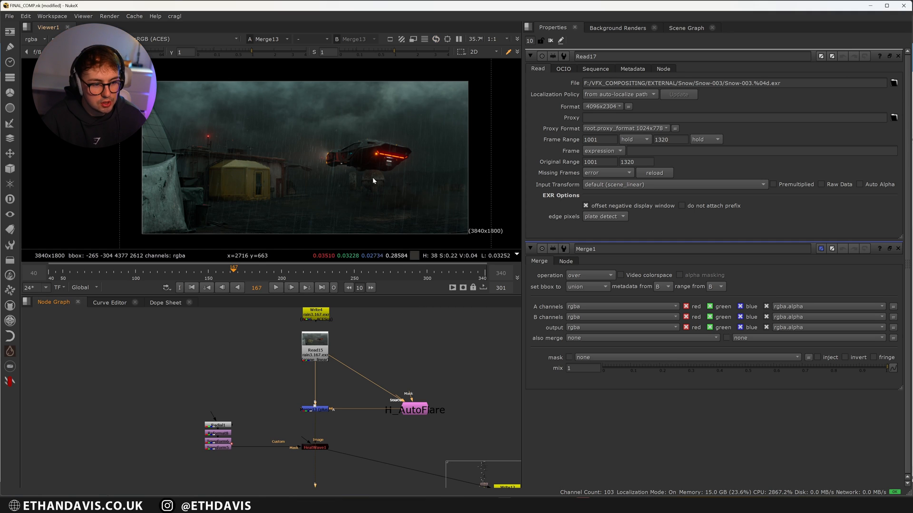
left_click(412, 403)
key("1")
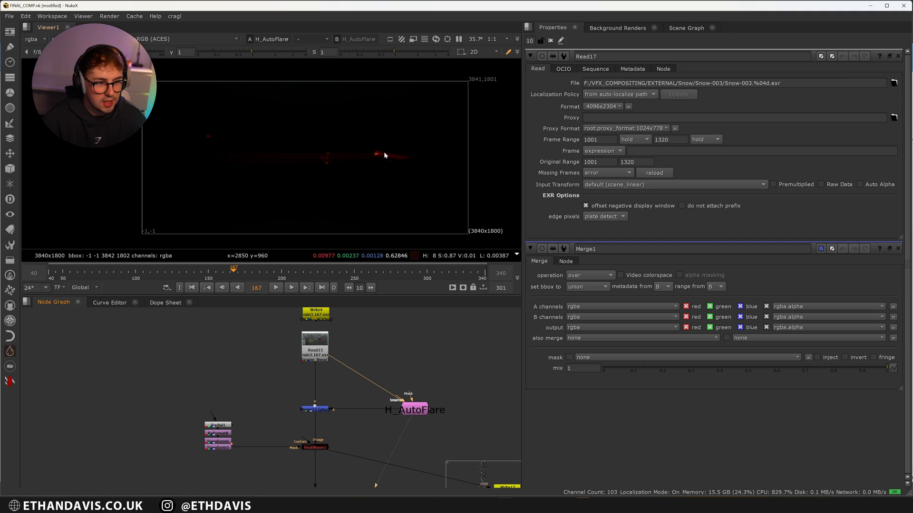
left_click(320, 411)
key("1")
Step: View the HeatWave1 output and inspect the flying car's rear lights up close
left_click(318, 447)
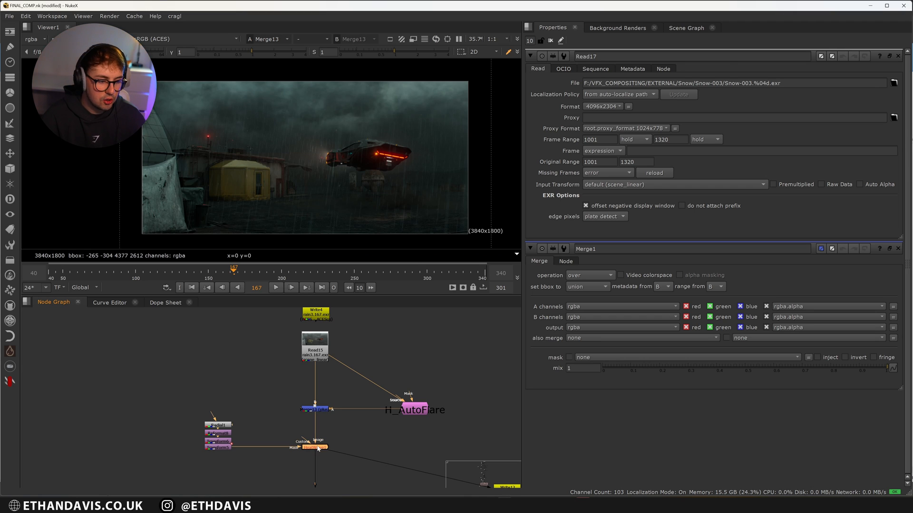
scroll(403, 156, "up", 5)
scroll(361, 166, "up", 3)
key("1")
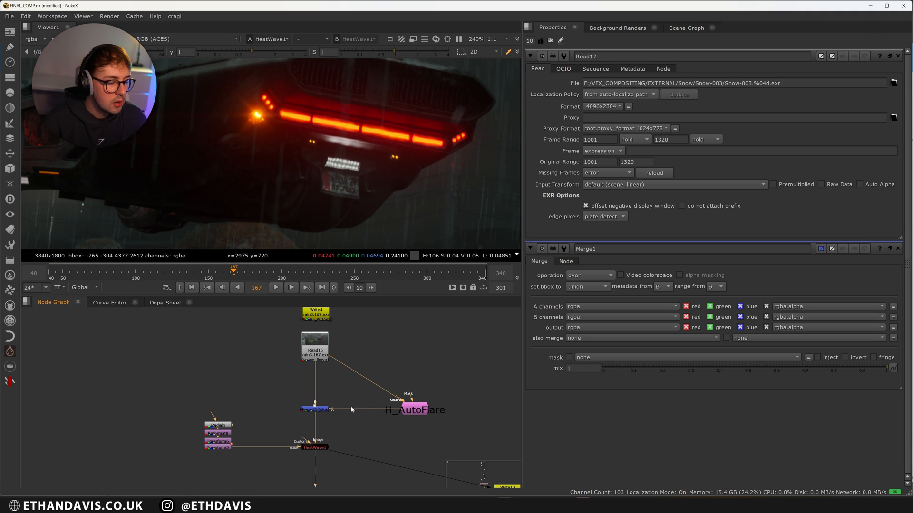
Step: View the Write13 output of the separate branch beside the main composite, fitted to the full frame
scroll(350, 406, "down", 5)
scroll(351, 416, "down", 2)
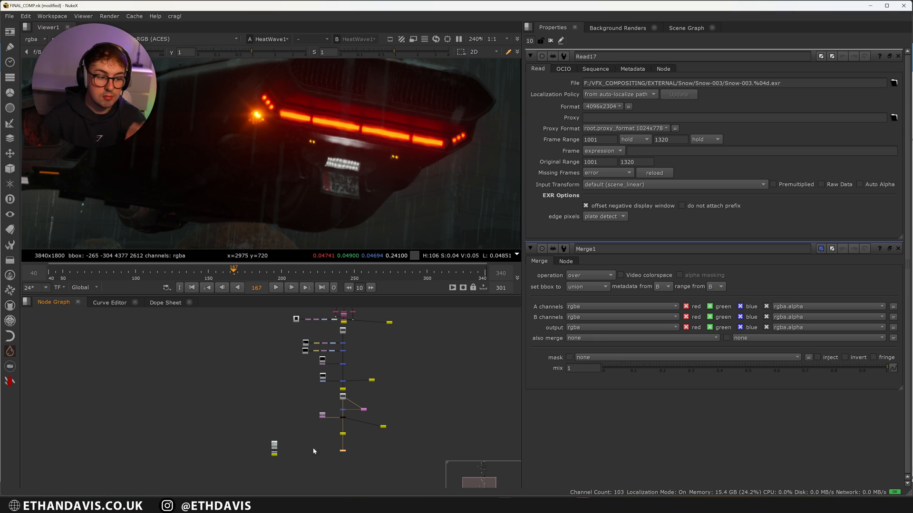
scroll(273, 447, "up", 3)
left_click(272, 446)
key("1")
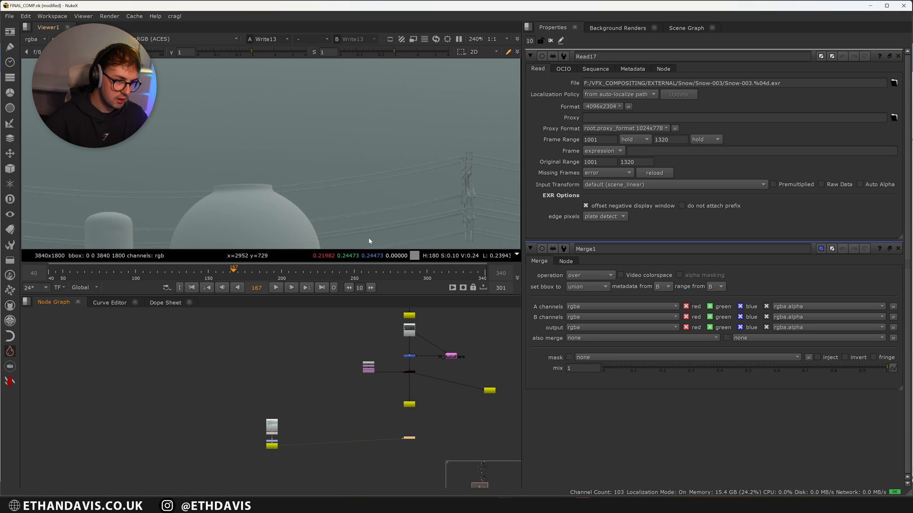
key("f")
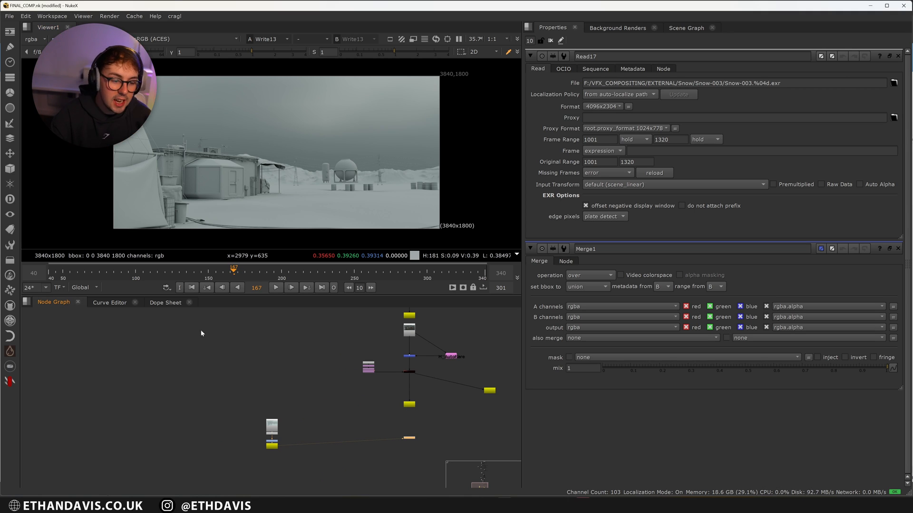
Step: Survey the overall layout of the composite's node graph
scroll(242, 331, "down", 4)
middle_click_drag(338, 357, 346, 433)
scroll(347, 433, "down", 2)
middle_click_drag(382, 351, 355, 399)
scroll(383, 357, "down", 1)
scroll(376, 380, "down", 1)
scroll(354, 399, "down", 1)
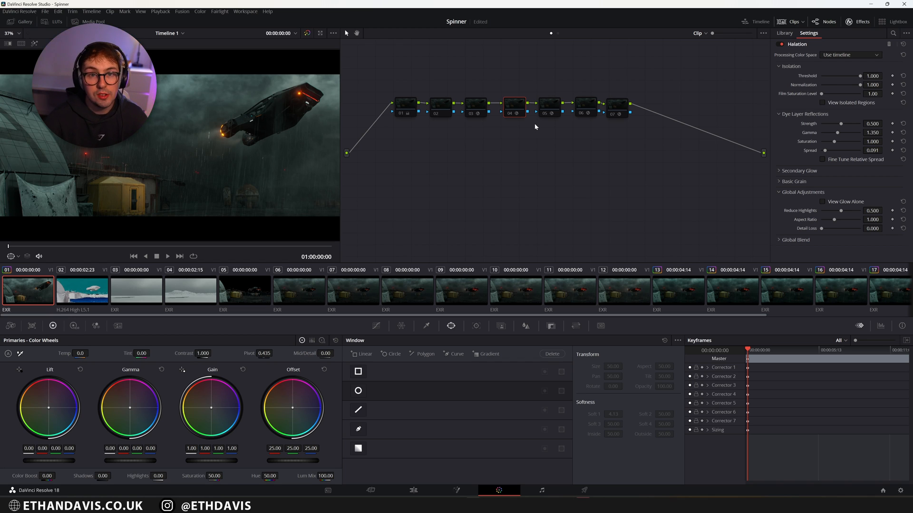
Step: In DaVinci Resolve, view the first clip of the Spinner project full screen and return to the grading page
key("ctrl+f")
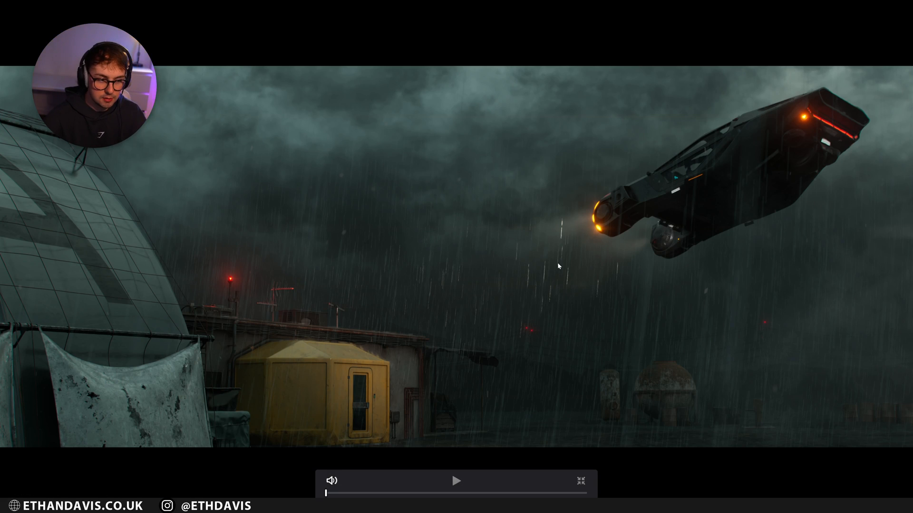
key("Escape")
Step: Toggle grading node 01 on and off repeatedly to compare its effect, leaving it enabled
left_click(408, 108)
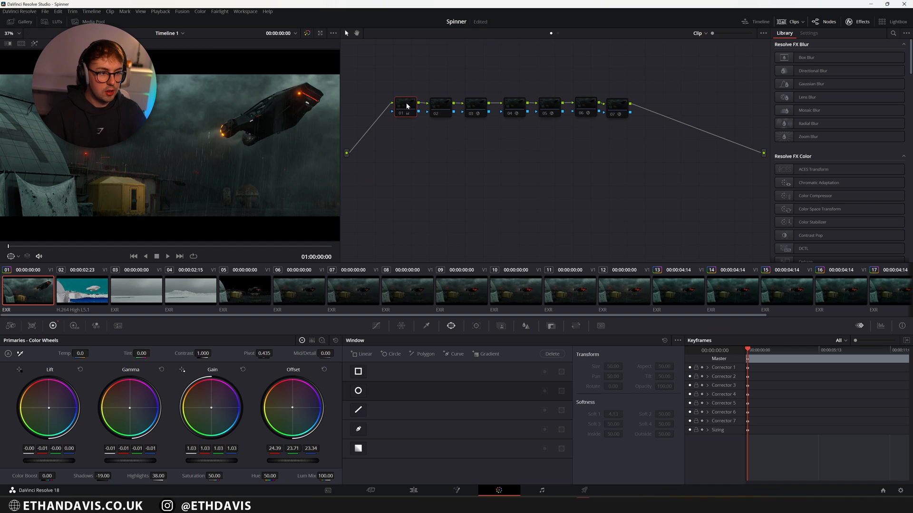
key("ctrl+d")
key("ctrl+d")
key("ctrl+d")
key("ctrl+d")
key("ctrl+d")
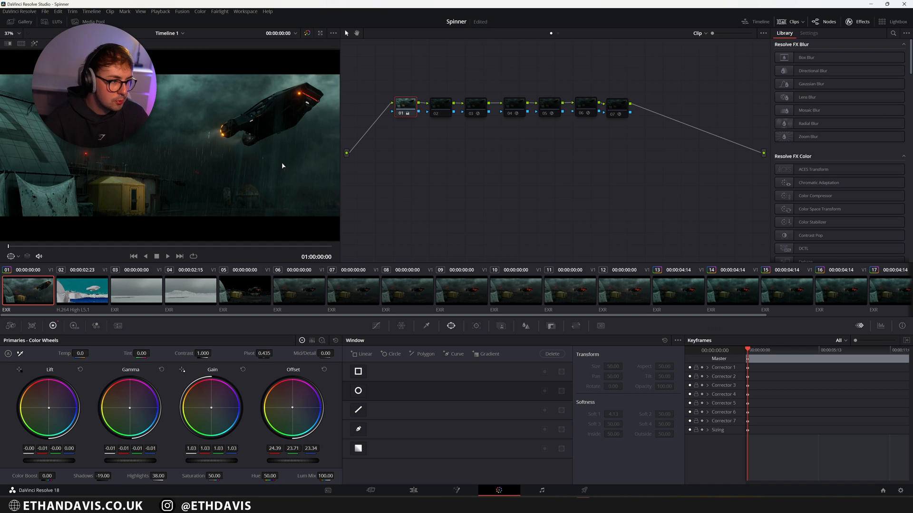
key("ctrl+d")
key("ctrl+d")
key("ctrl+d")
key("ctrl+d")
key("ctrl+d")
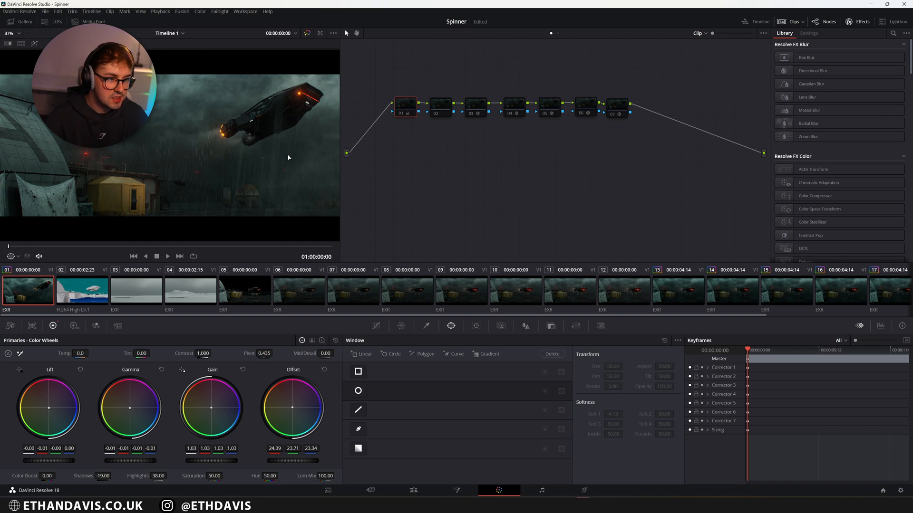
key("ctrl+d")
key("ctrl+d")
key("ctrl+d")
key("ctrl+d")
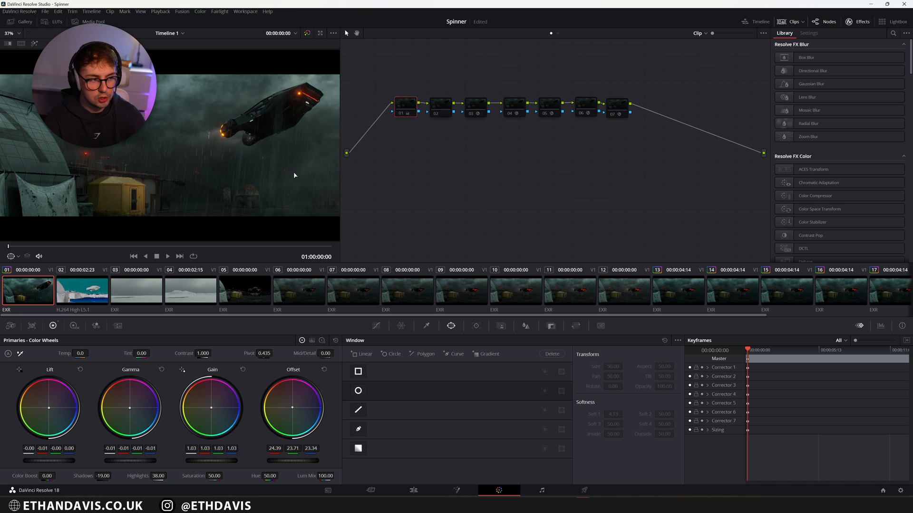
key("ctrl+d")
key("ctrl+d")
key("ctrl+d")
key("ctrl+d")
key("ctrl+d")
key("ctrl+d")
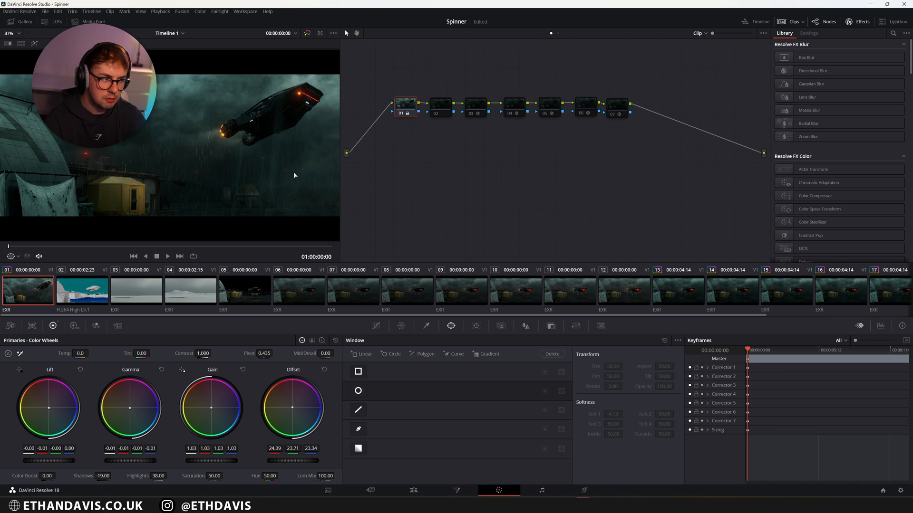
key("ctrl+d")
key("ctrl+d")
Step: Enable grading node 02 and inspect its effect close up on the flying spinner's body
left_click(446, 106)
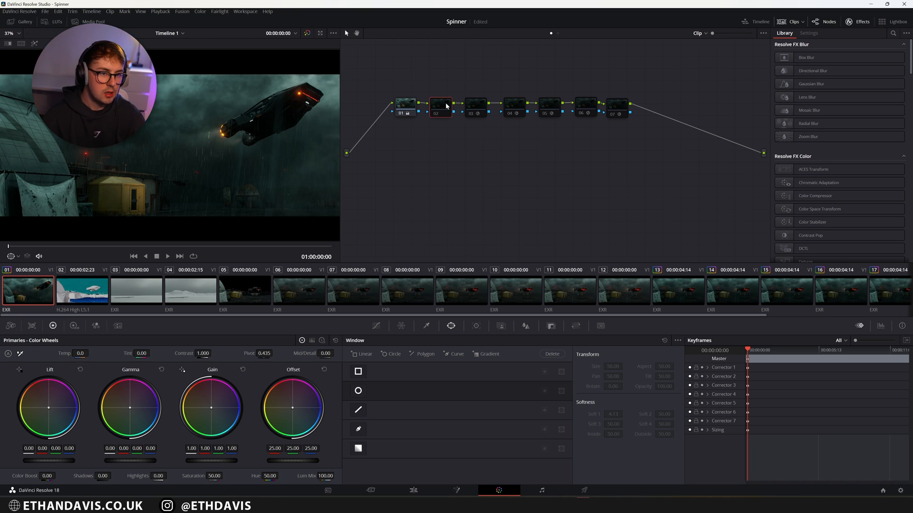
scroll(233, 154, "up", 8)
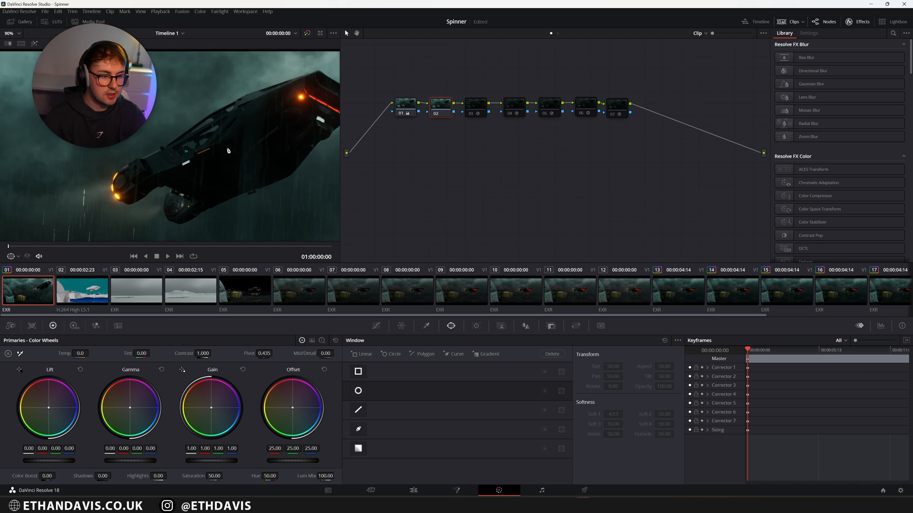
scroll(285, 159, "up", 8)
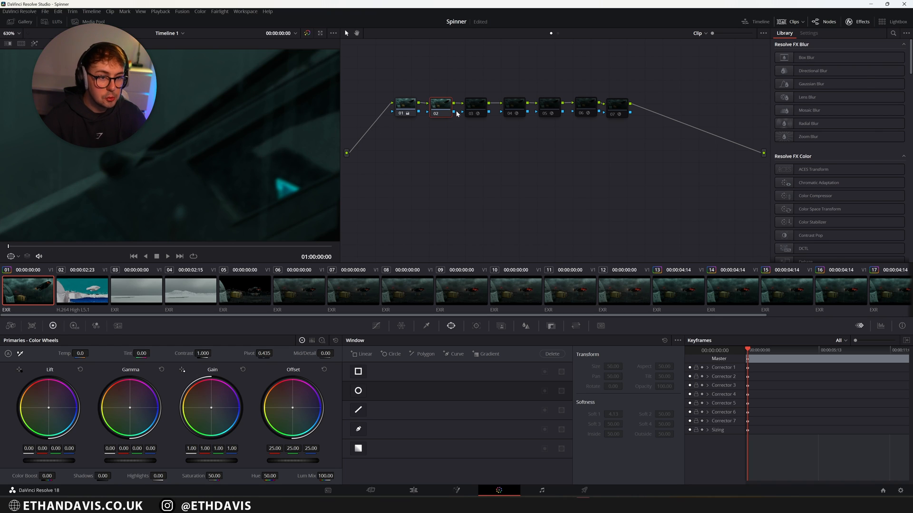
Step: Toggle node 03's Aperture Diffraction to compare it on the spinner's orange light, leaving it enabled, and move to 01:00:05:06
left_click(473, 108)
key("ctrl+d")
scroll(291, 158, "down", 10)
key("ctrl+d")
key("ctrl+d")
middle_click_drag(174, 150, 76, 199)
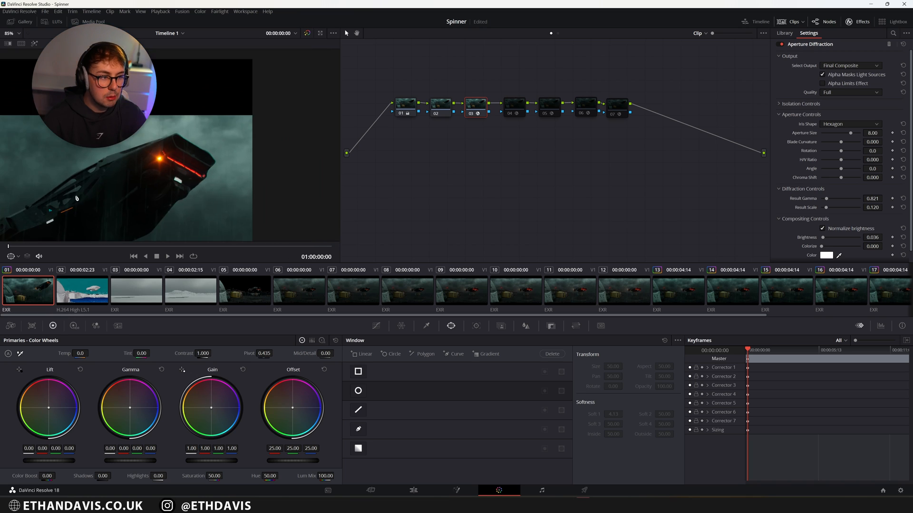
scroll(139, 189, "up", 4)
scroll(180, 155, "up", 3)
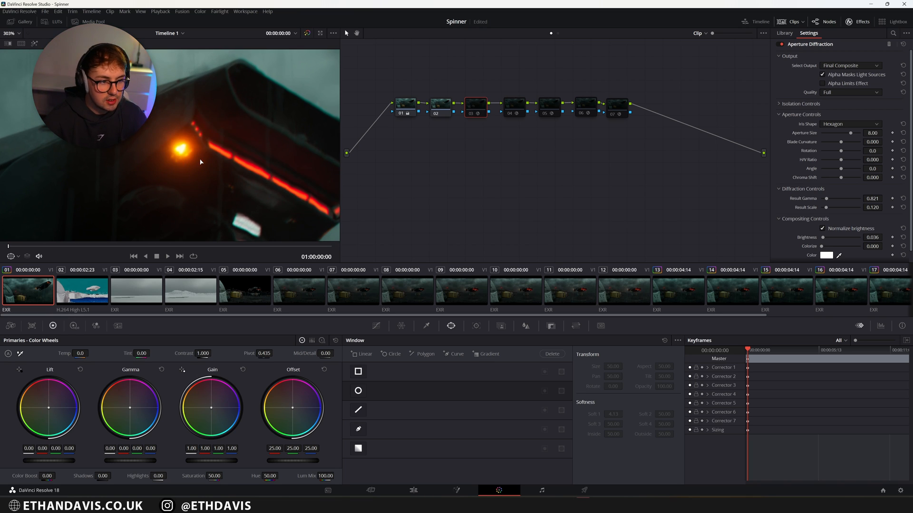
scroll(258, 134, "down", 10)
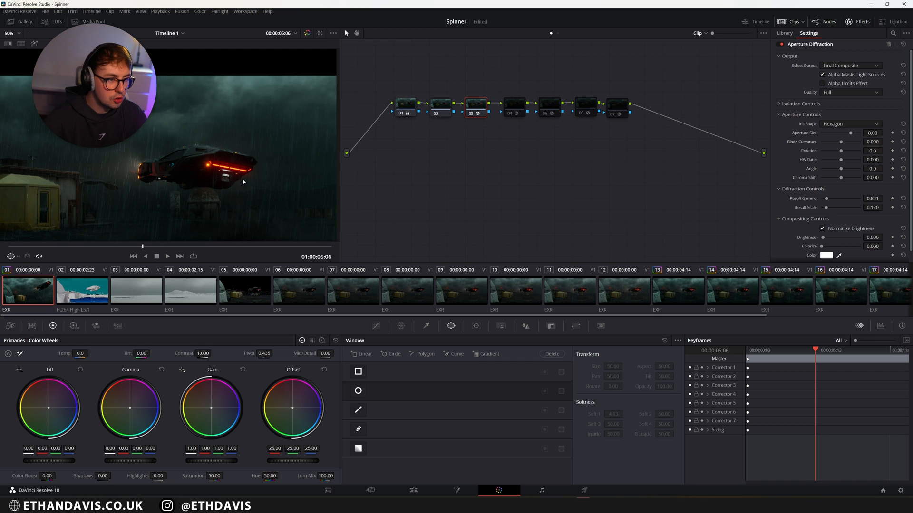
Step: Toggle node 04's Halation on and off to compare it close up on the spinner's red and orange lights, leaving it enabled
left_click(509, 105)
scroll(237, 153, "up", 12)
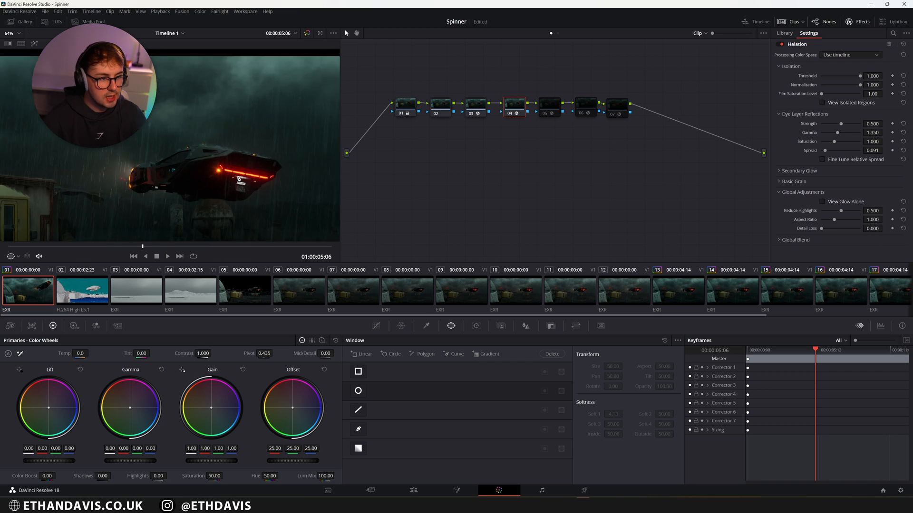
scroll(237, 153, "up", 1)
middle_click_drag(238, 154, 180, 151)
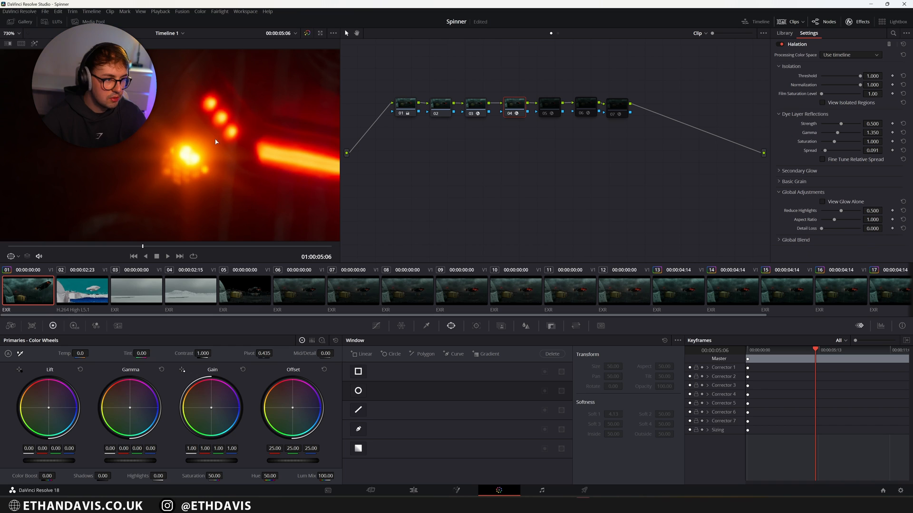
key("ctrl+d")
key("ctrl+d")
key("ctrl+d")
key("ctrl+d")
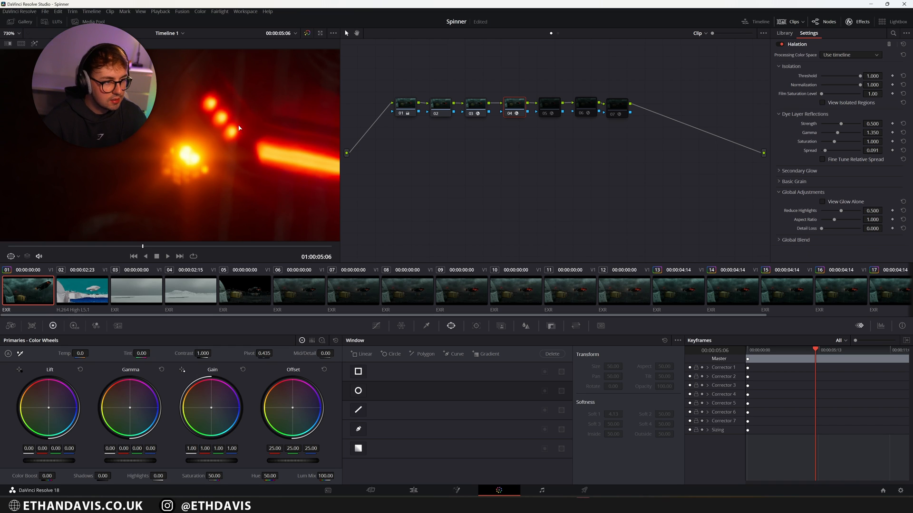
Step: Enable node 05's Glow and view its effect on the whole spinner
scroll(234, 141, "down", 10)
left_click(555, 105)
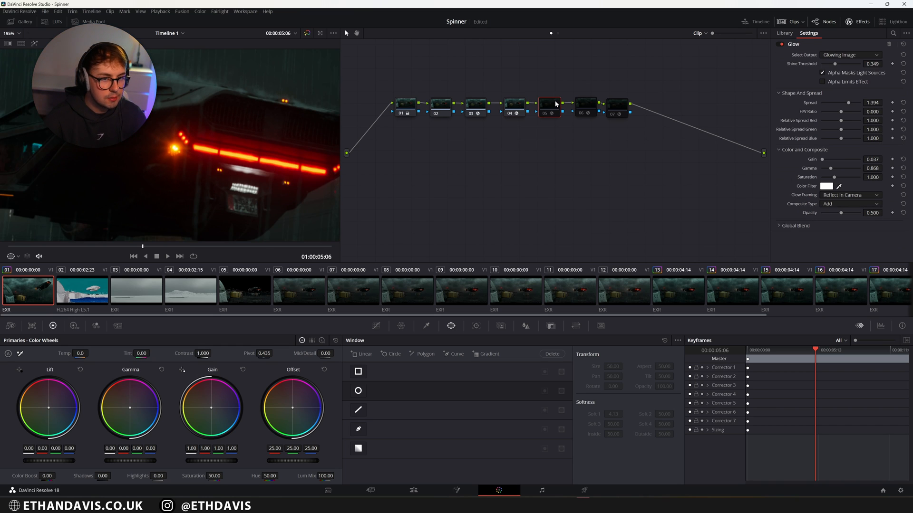
scroll(204, 201, "down", 5)
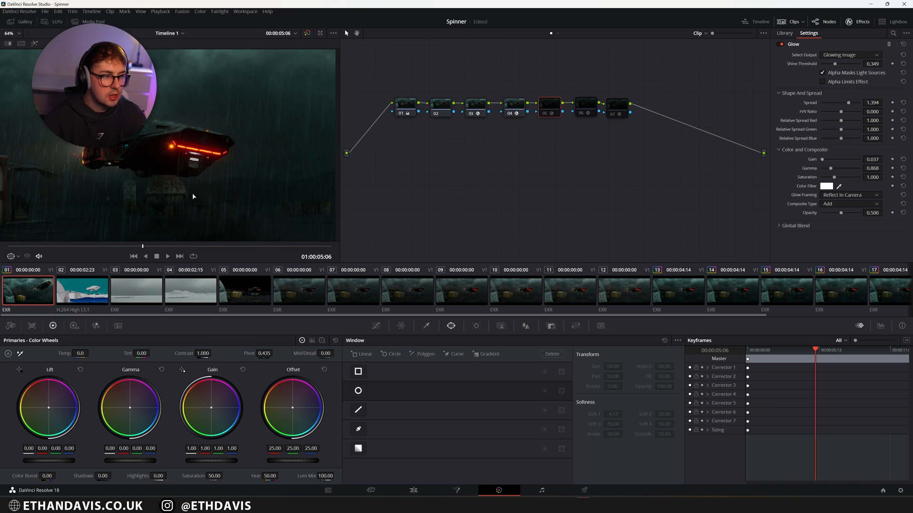
Step: Enable node 06's Vignette and view its effect across the full frame
left_click(590, 105)
middle_click_drag(182, 131, 206, 132)
key("ctrl+d")
middle_click_drag(120, 165, 177, 163)
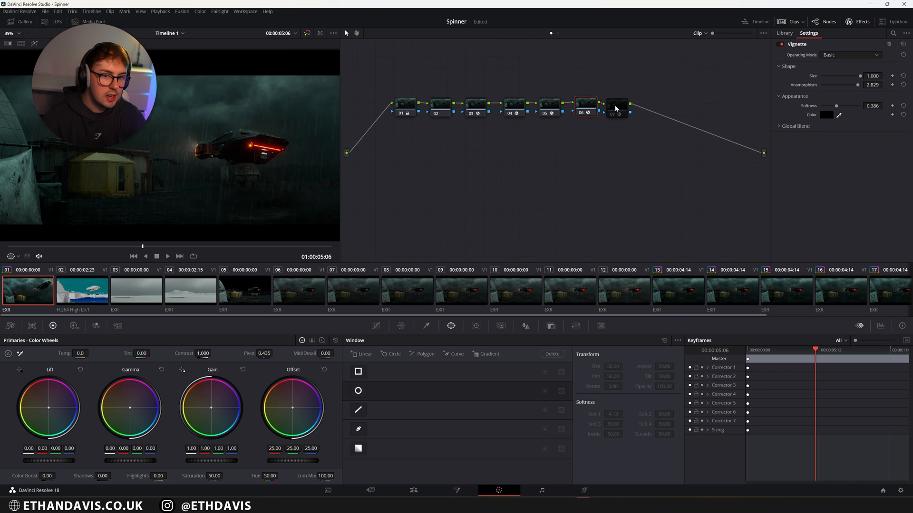
Step: Compare node 07's Film Grain on and off, close up on the rainy background beside the spinner
left_click(618, 108)
scroll(286, 177, "up", 10)
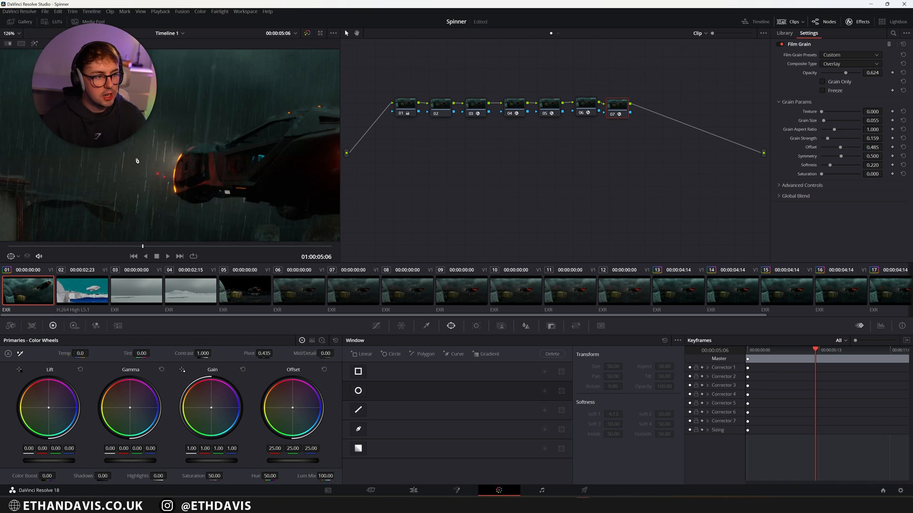
scroll(185, 188, "up", 3)
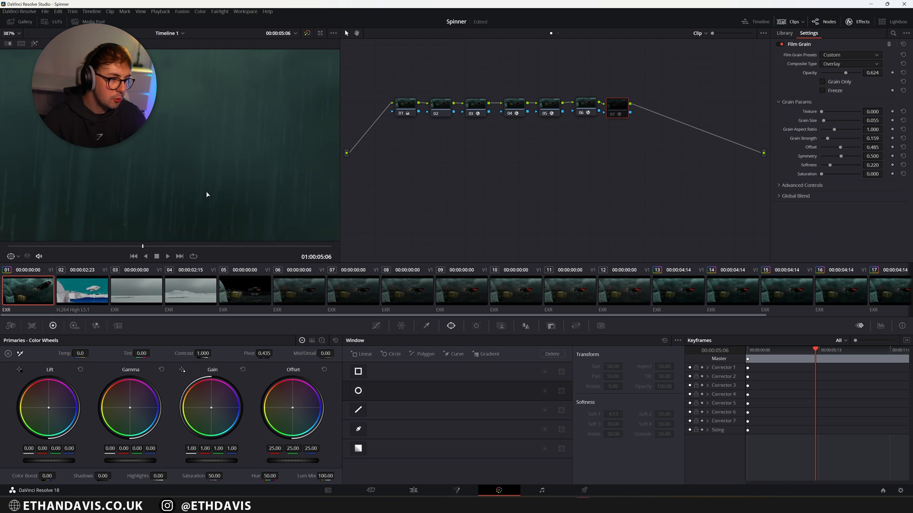